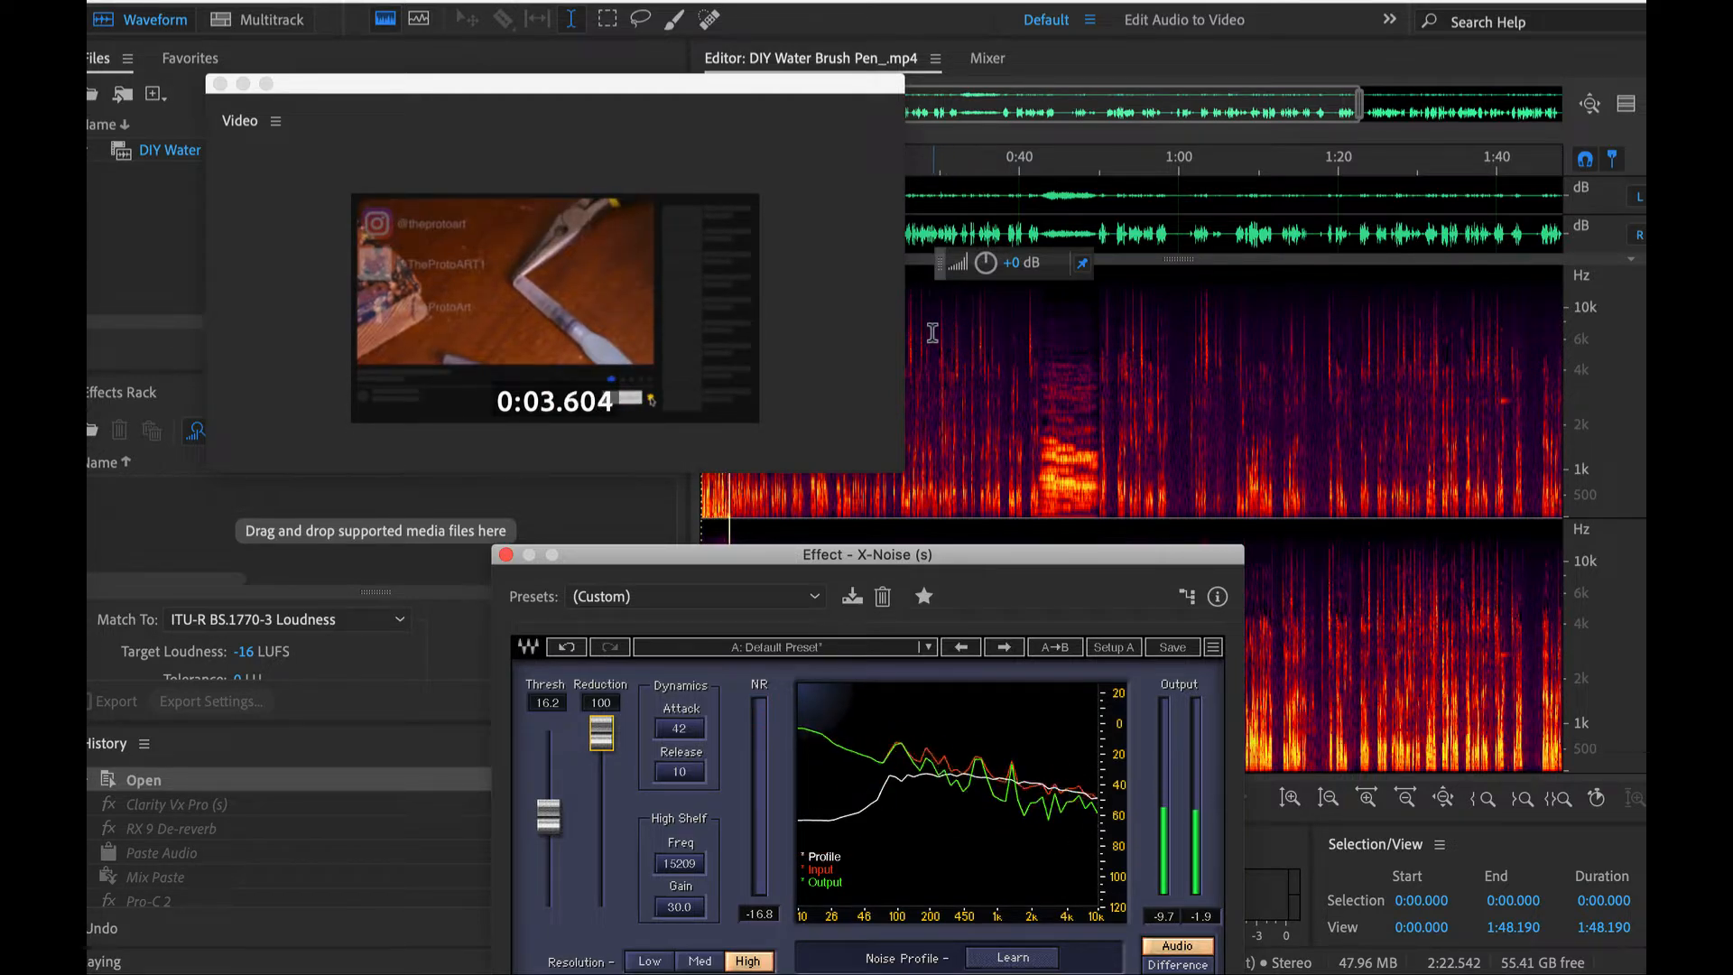
- Play back the recording from about 0:32 to hear its unedited sound
left_click(943, 341)
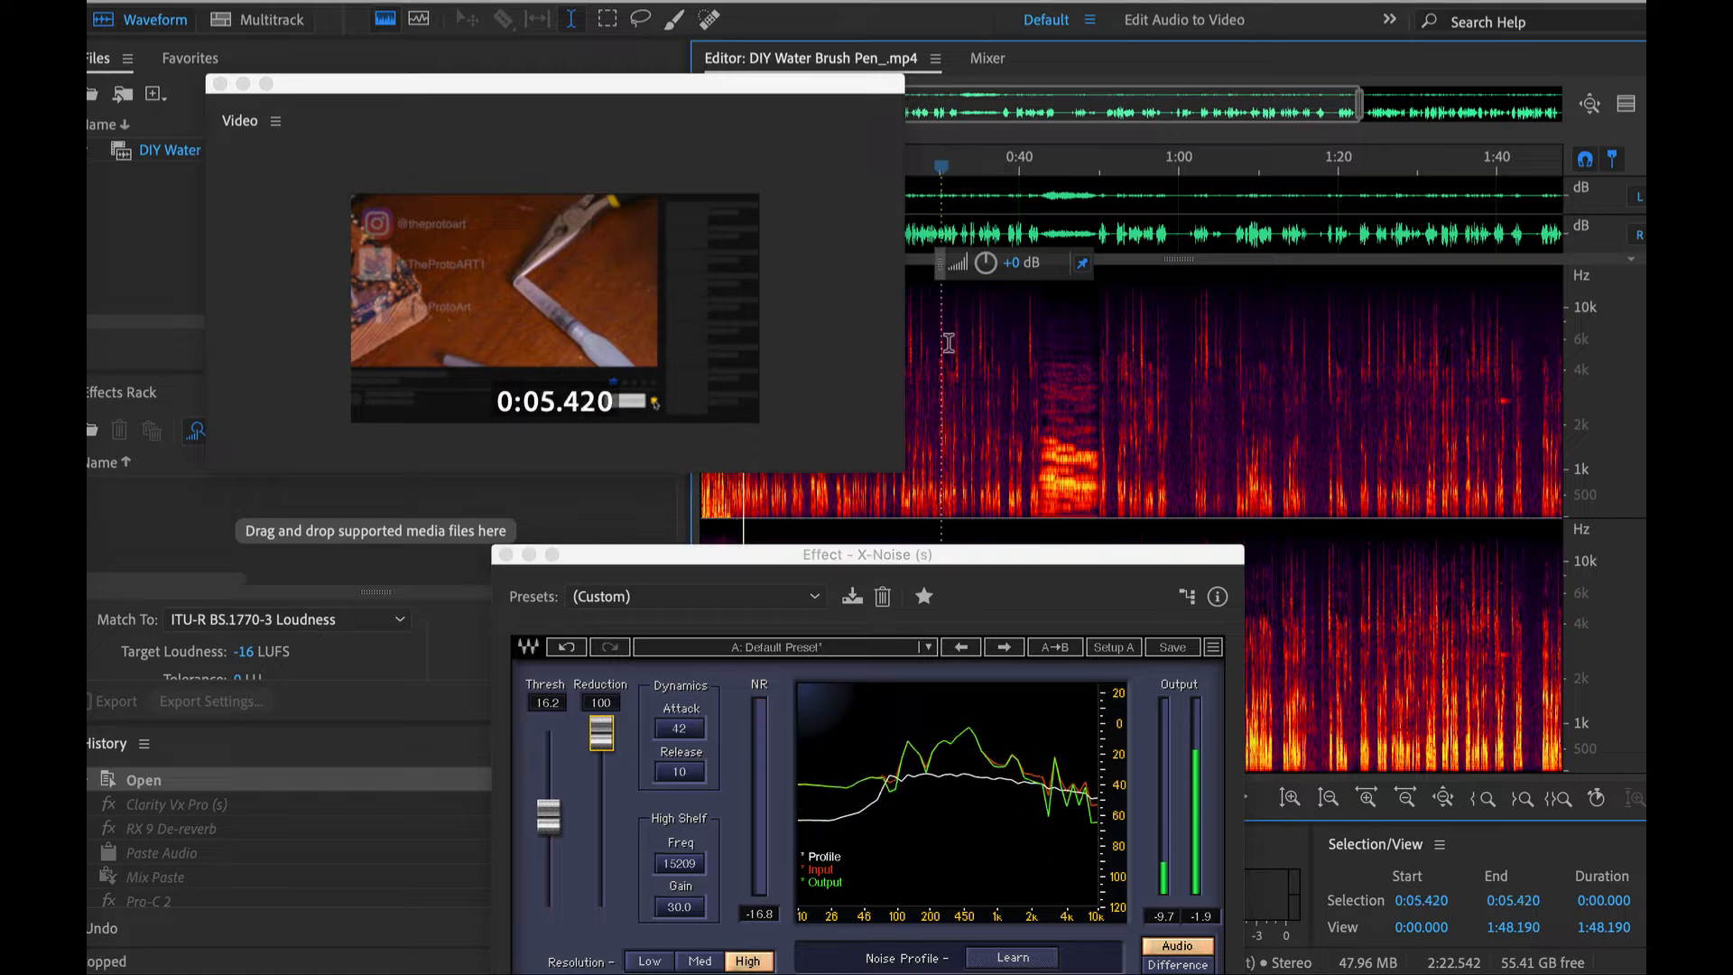
left_click(957, 343)
key("space")
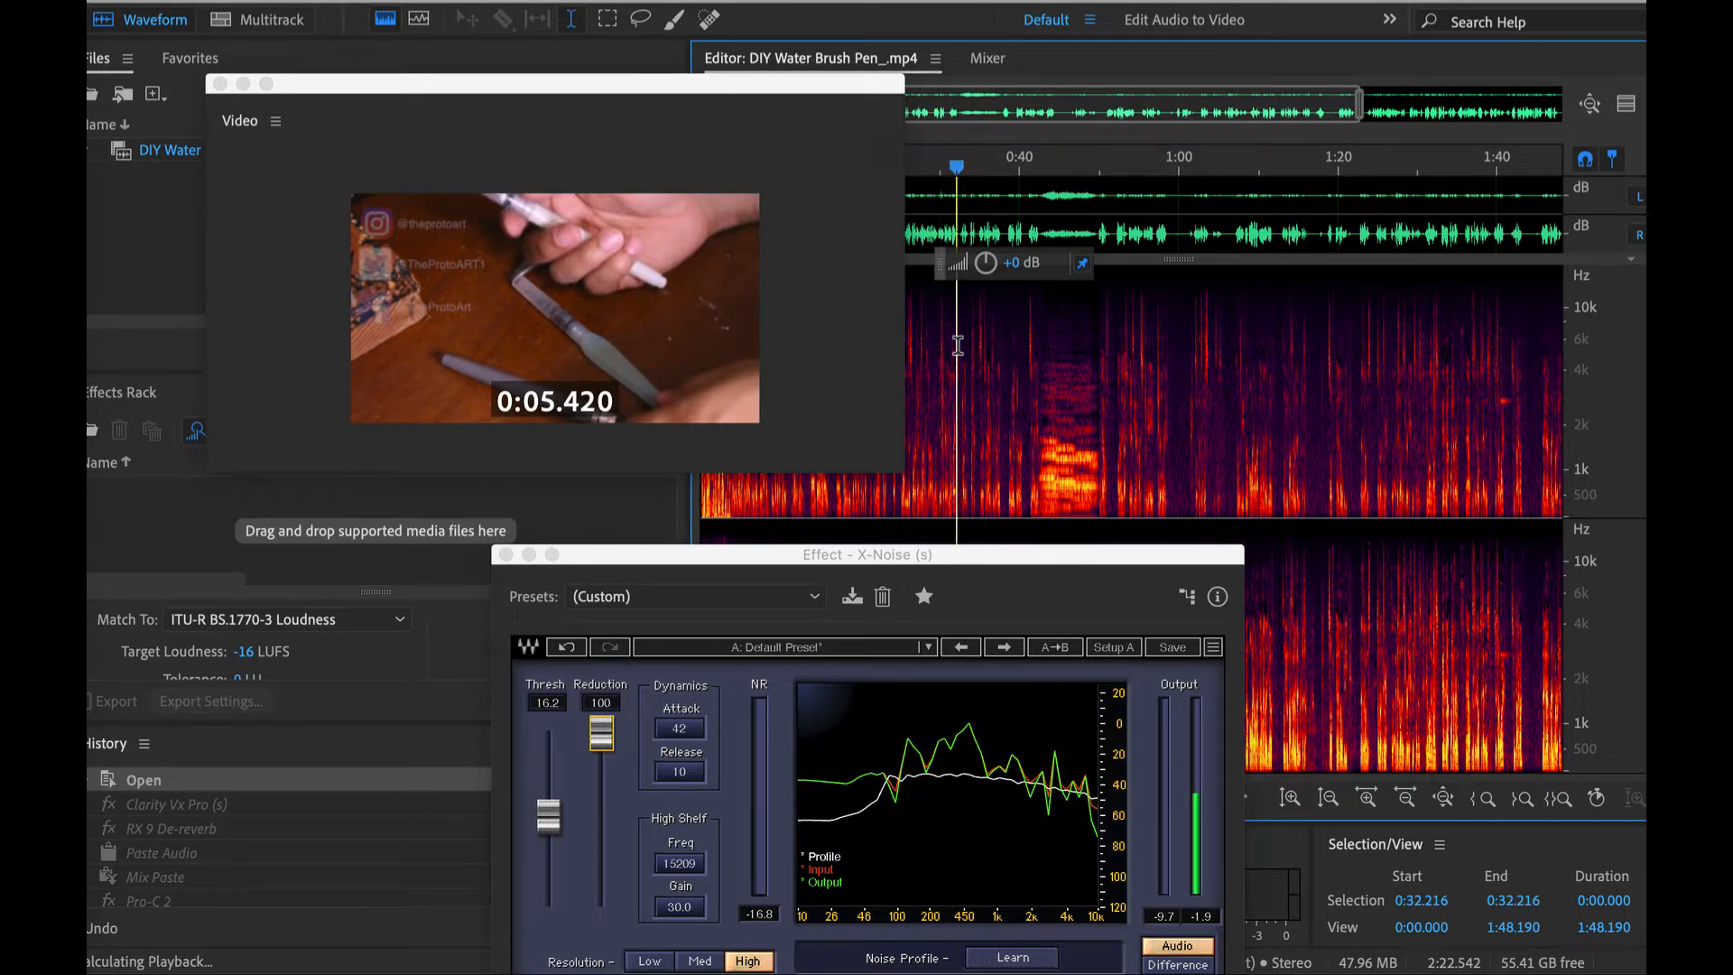
key("space")
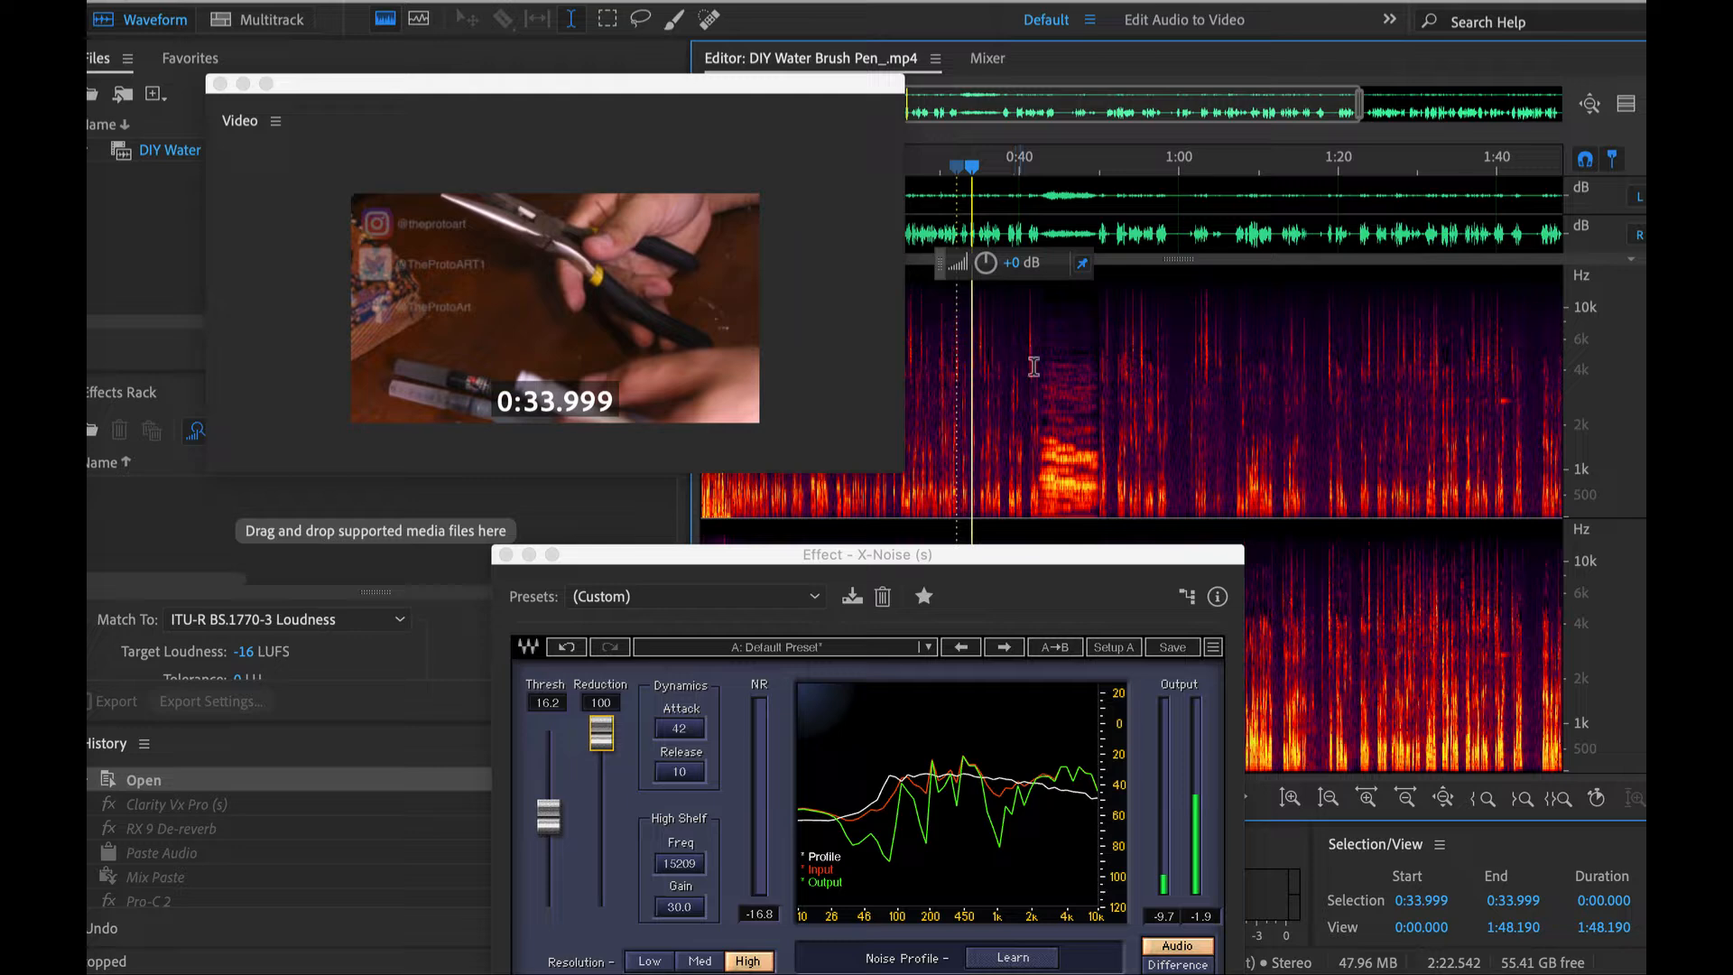
- Select the audio from 0:55.000 to 0:58.490 and move the X-Noise window clear of the editor's transport controls
scroll(1128, 363, "up", 4)
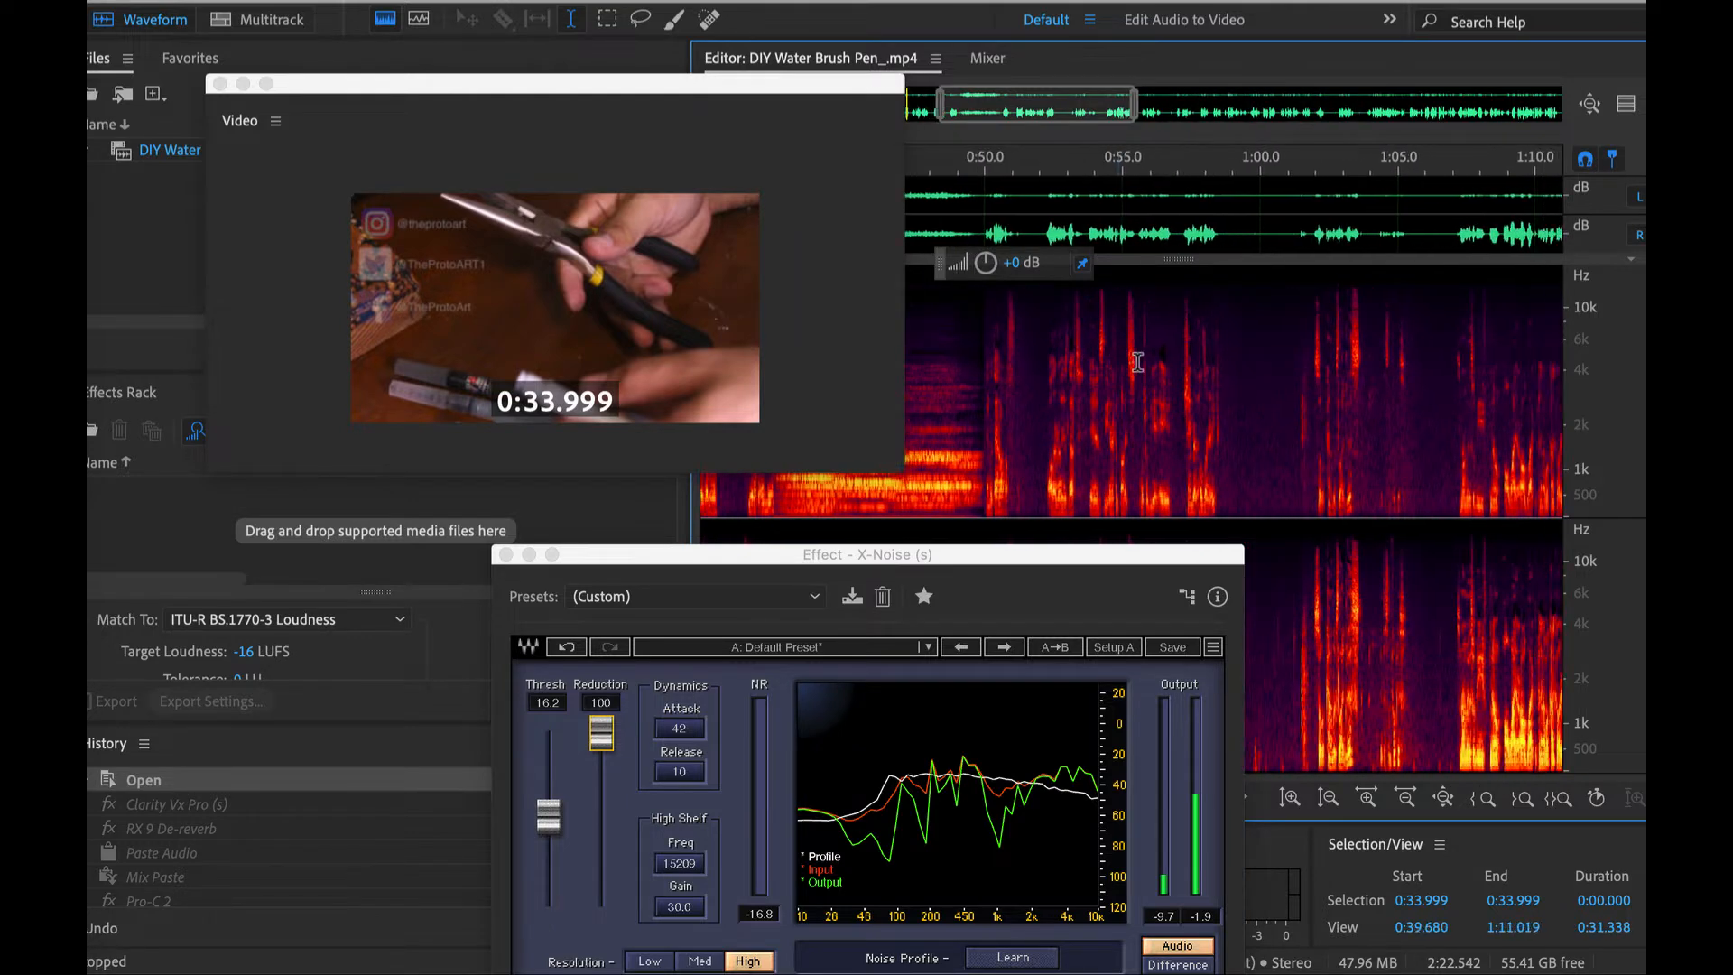
left_click_drag(993, 398, 1131, 449)
left_click_drag(1131, 554, 803, 549)
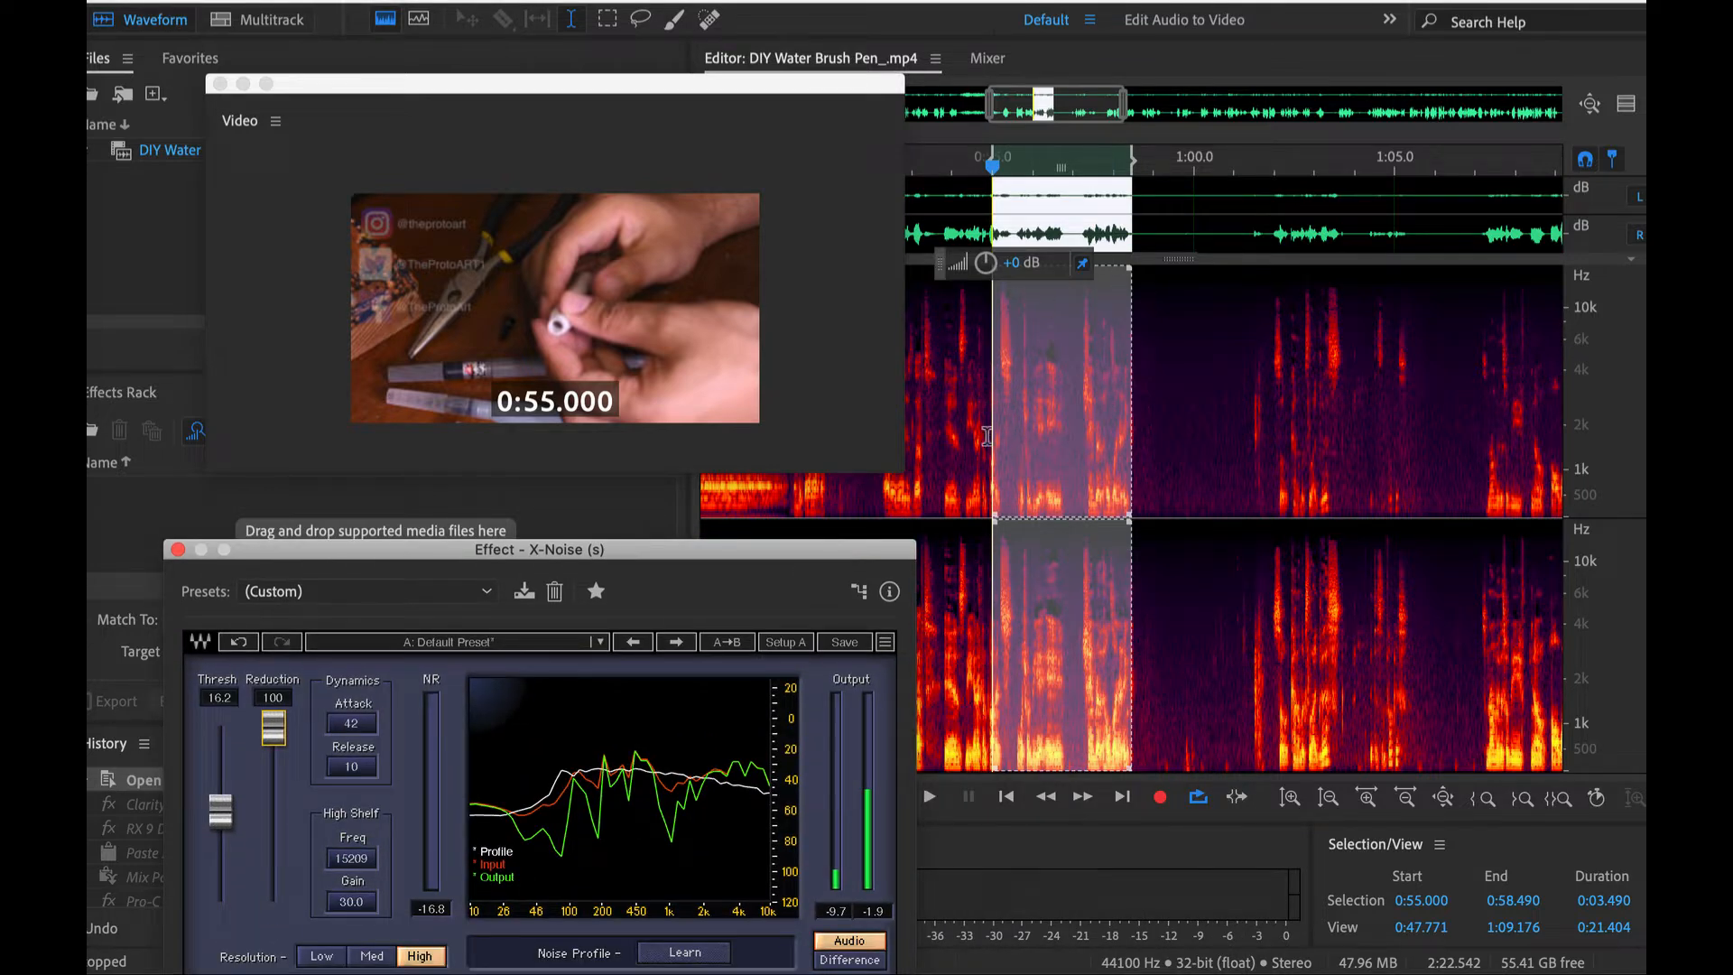
- Copy the entire right channel of the recording with the left channel disabled
scroll(1208, 386, "down", 3)
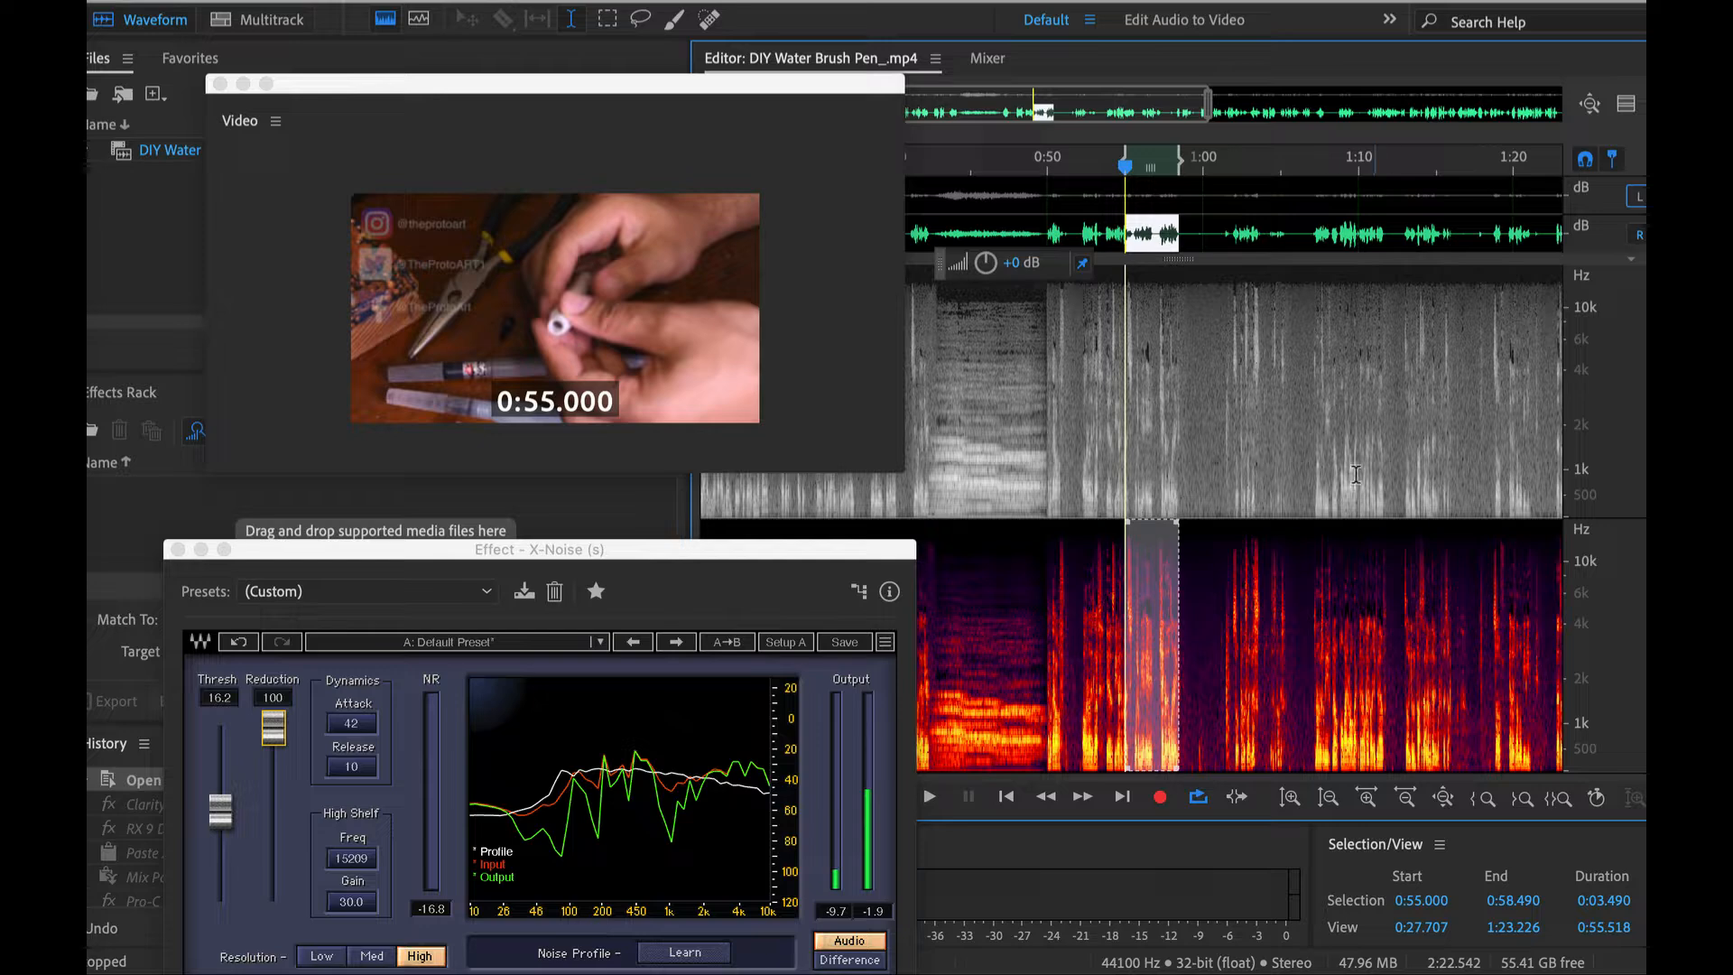
left_click(1279, 623)
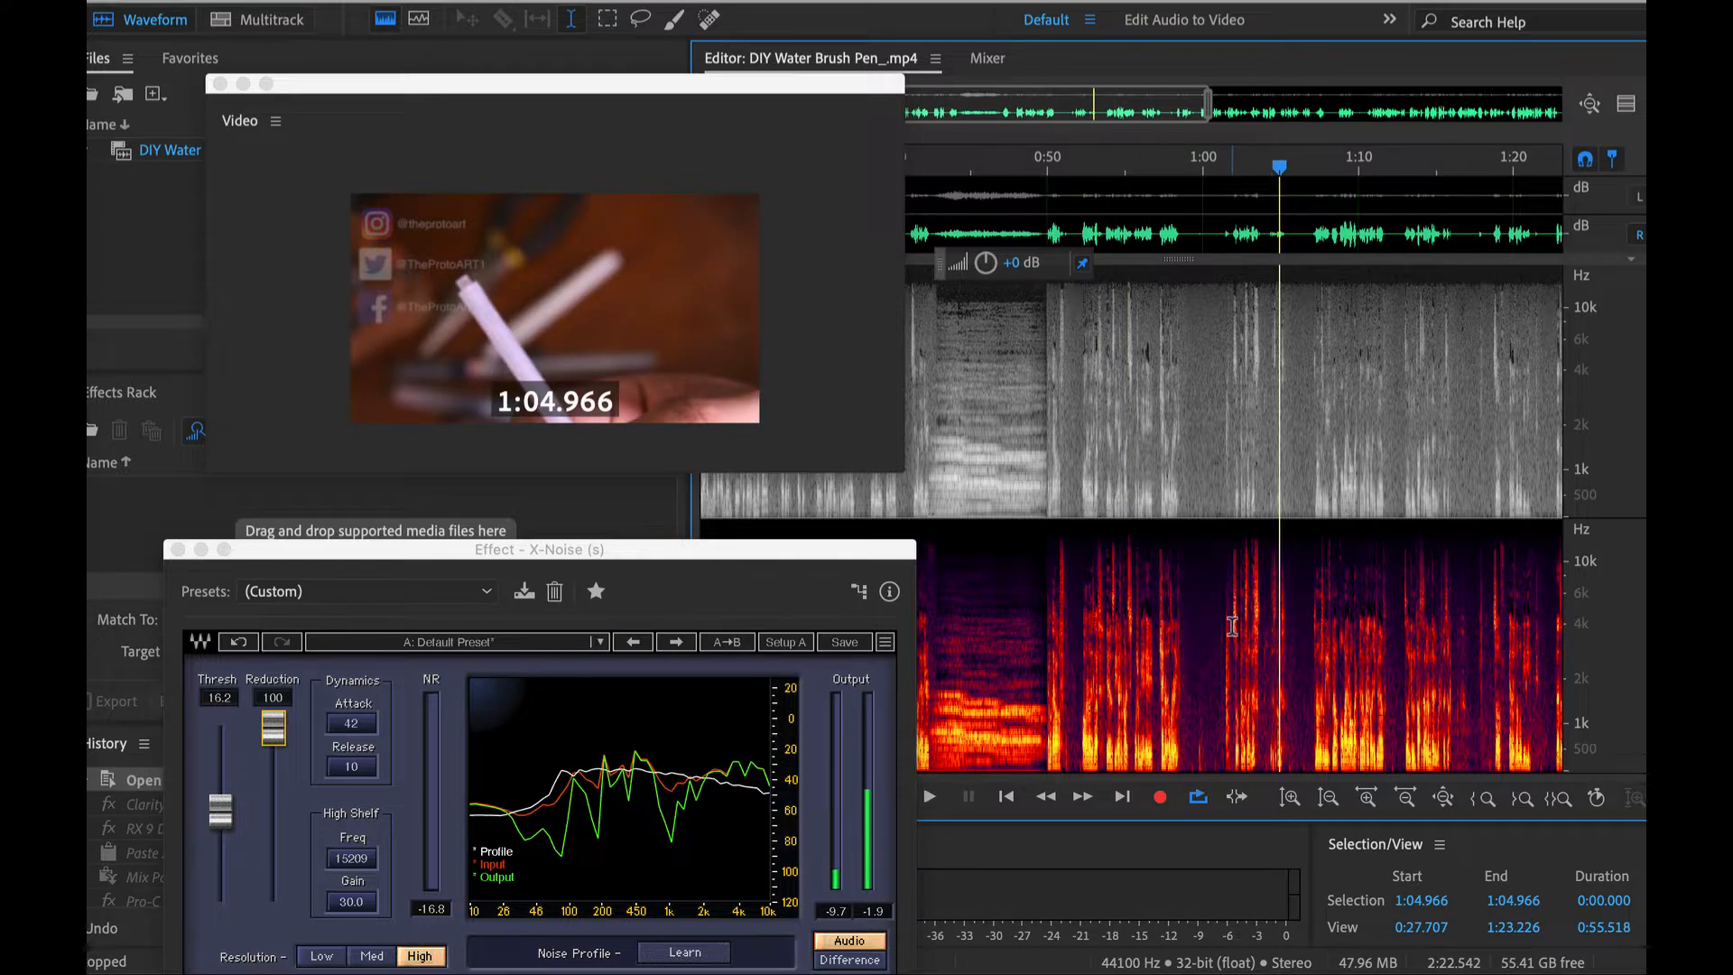
left_click(1233, 626)
key("ctrl+a")
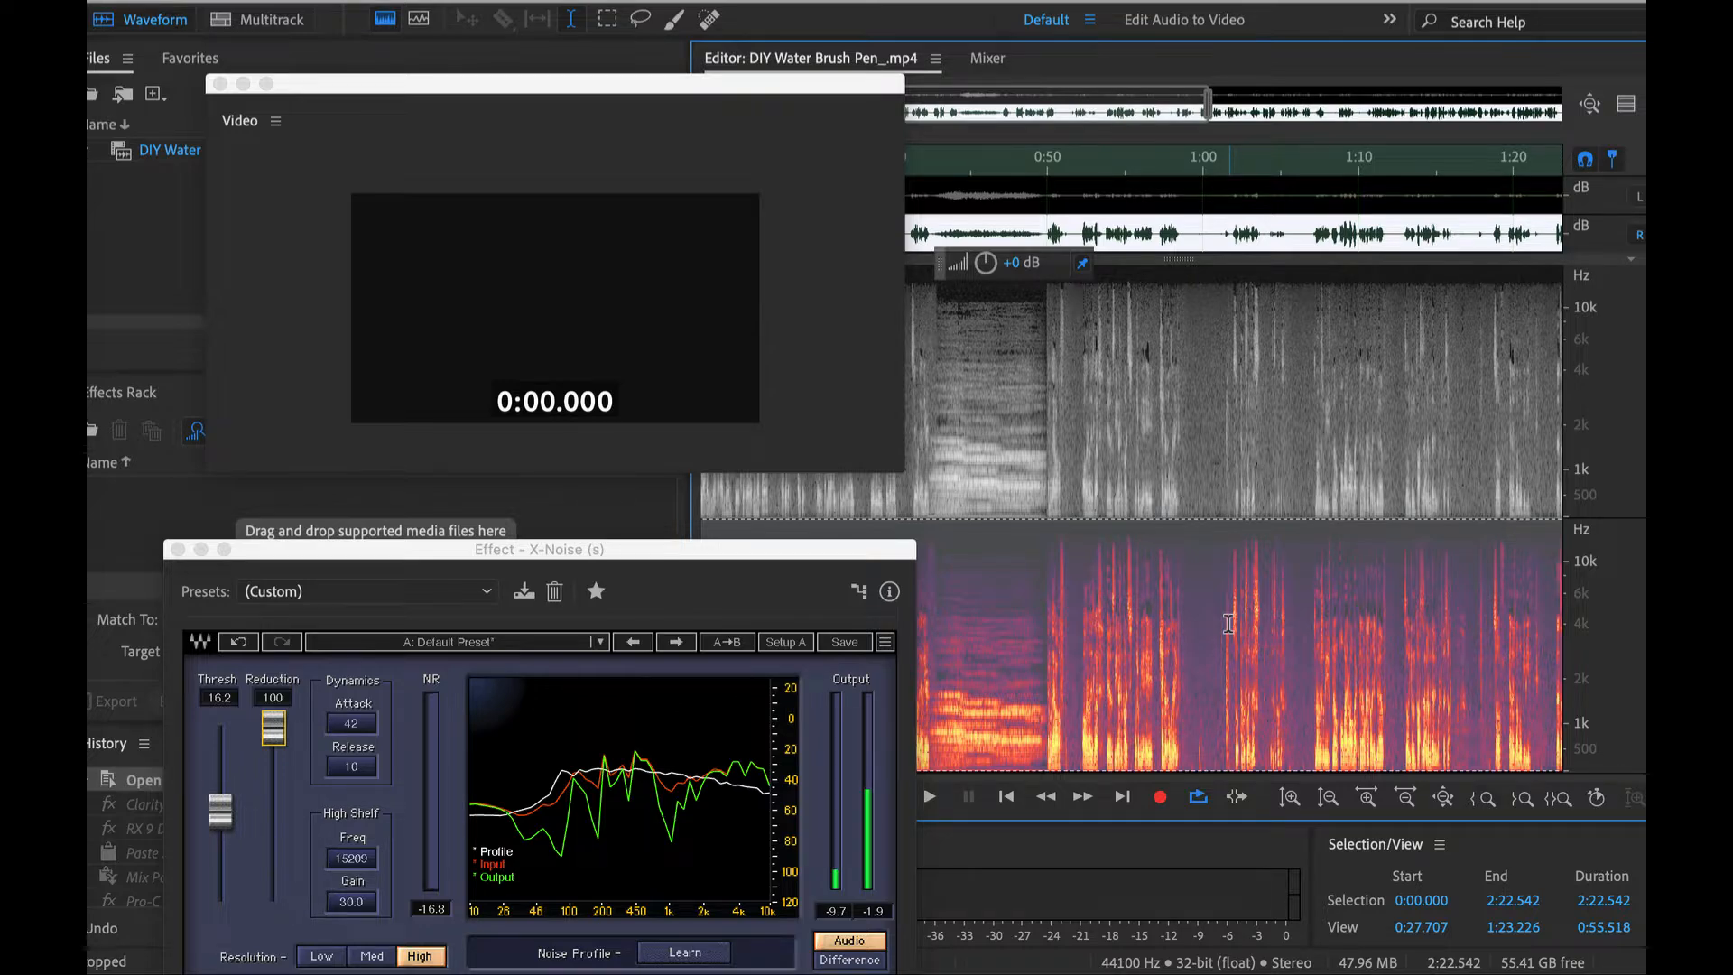
key("ctrl+c")
- Paste the copied audio over the whole left channel with only that channel enabled, and re-enable the right channel
left_click(1638, 198)
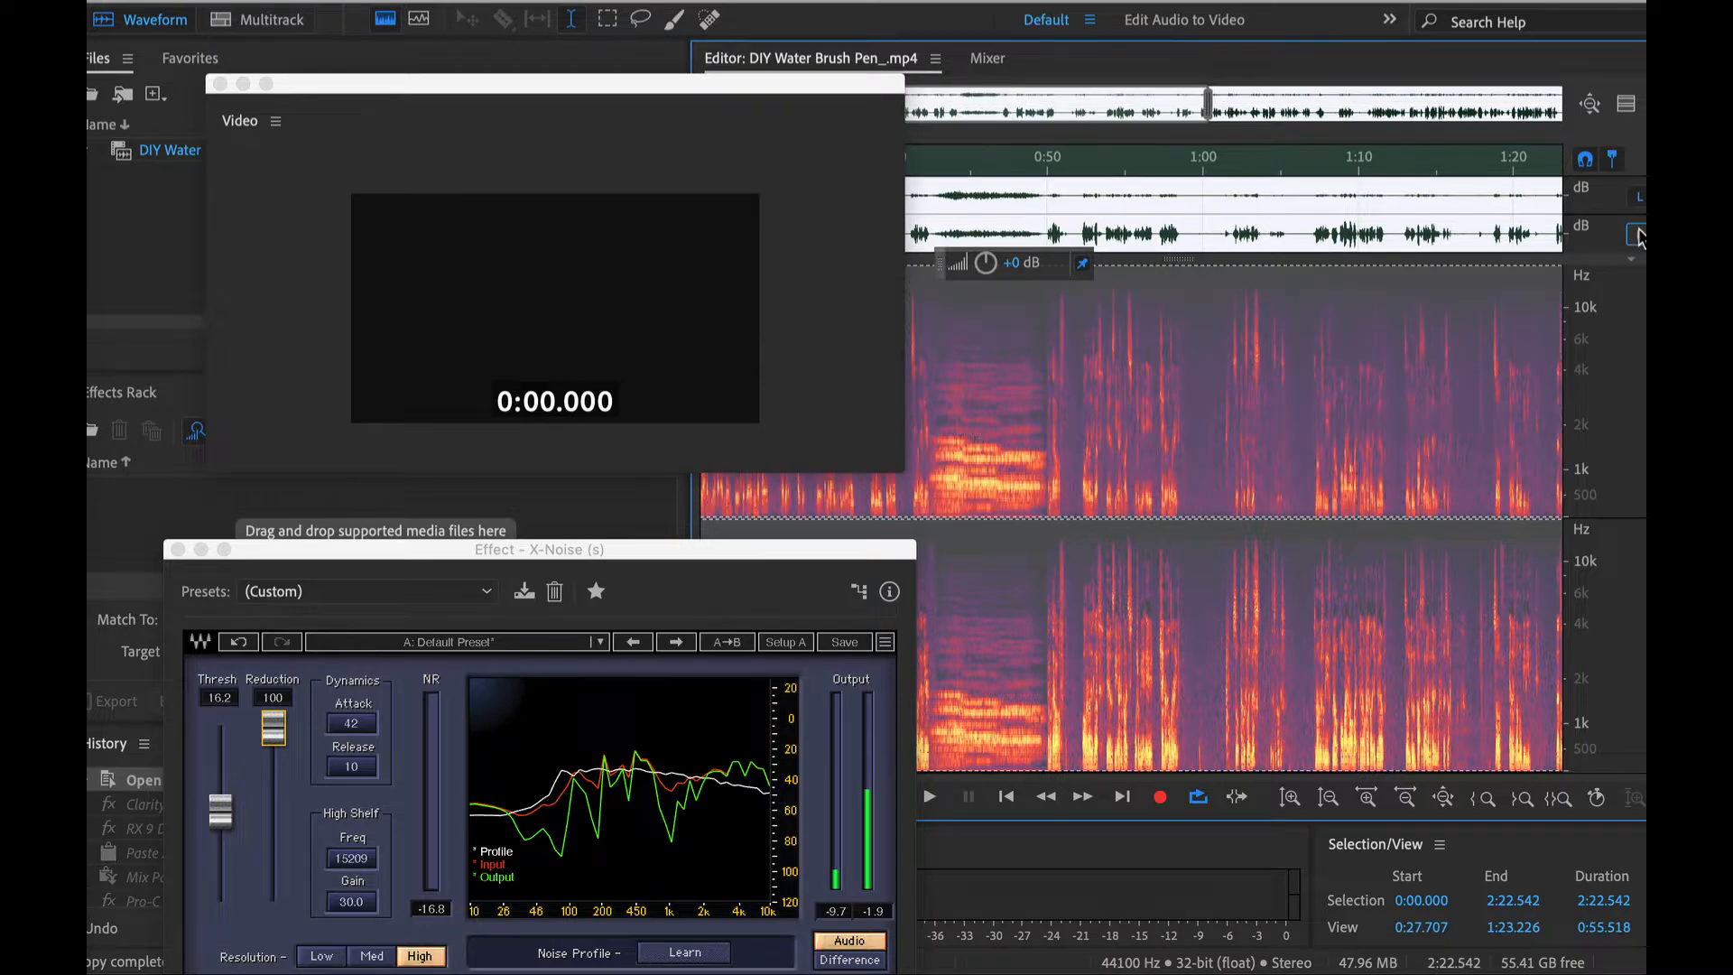
left_click(1638, 235)
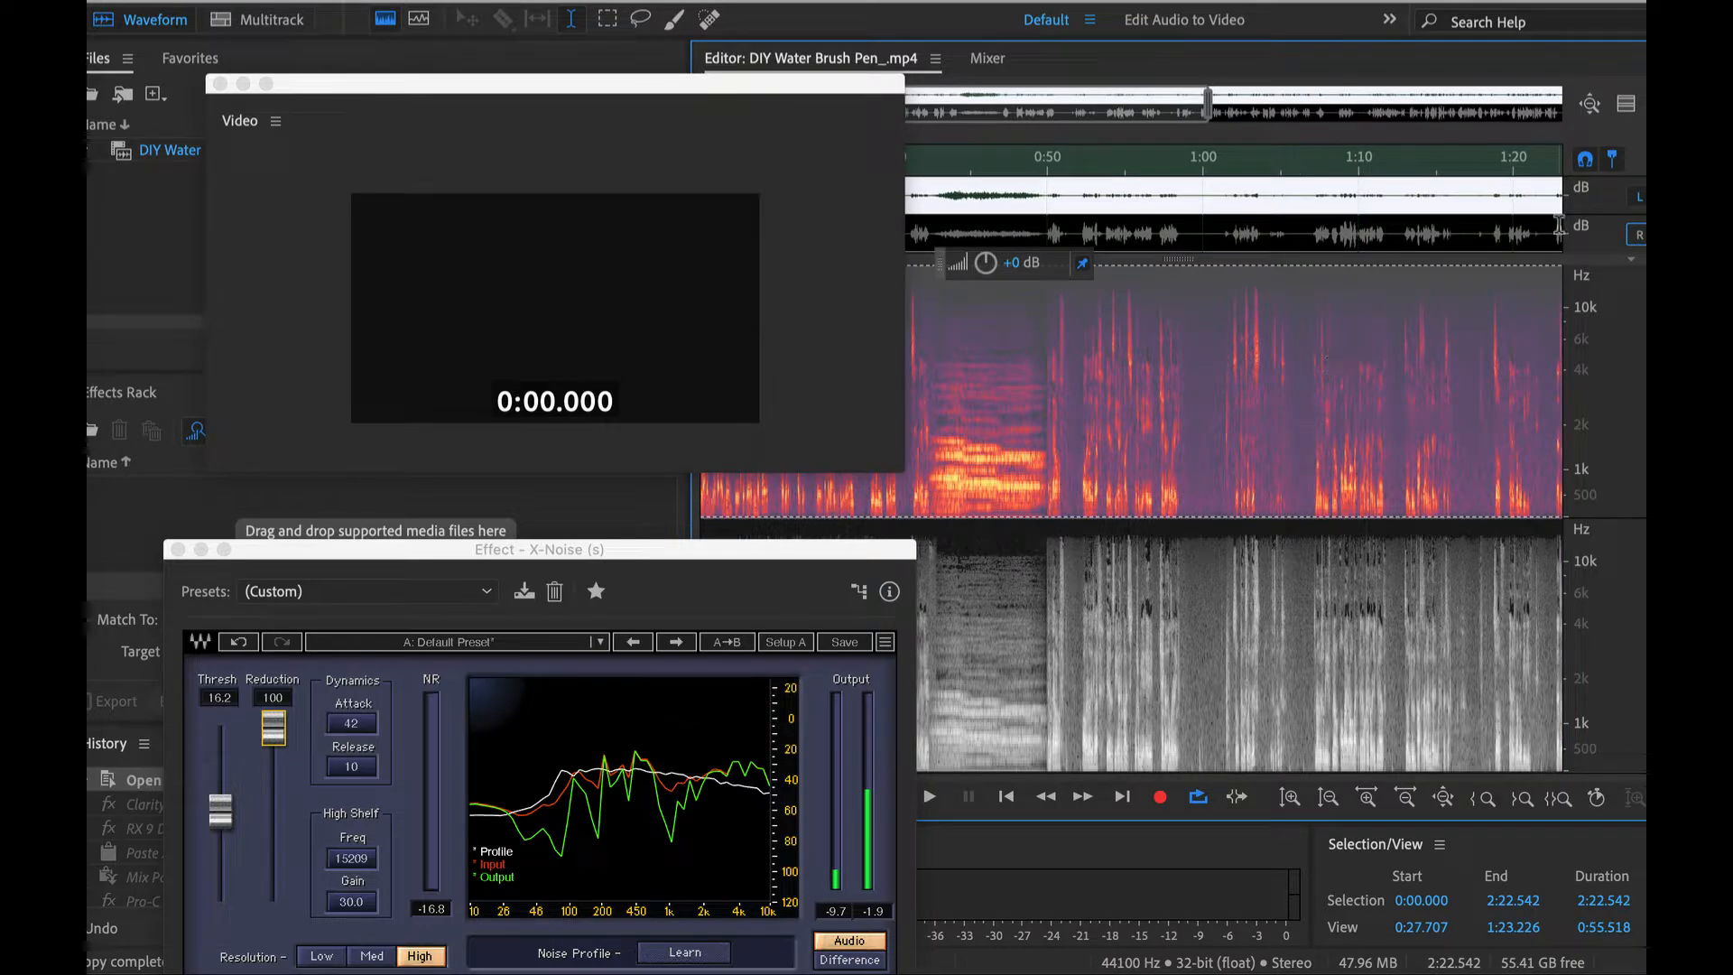
left_click(1638, 198)
left_click(1637, 198)
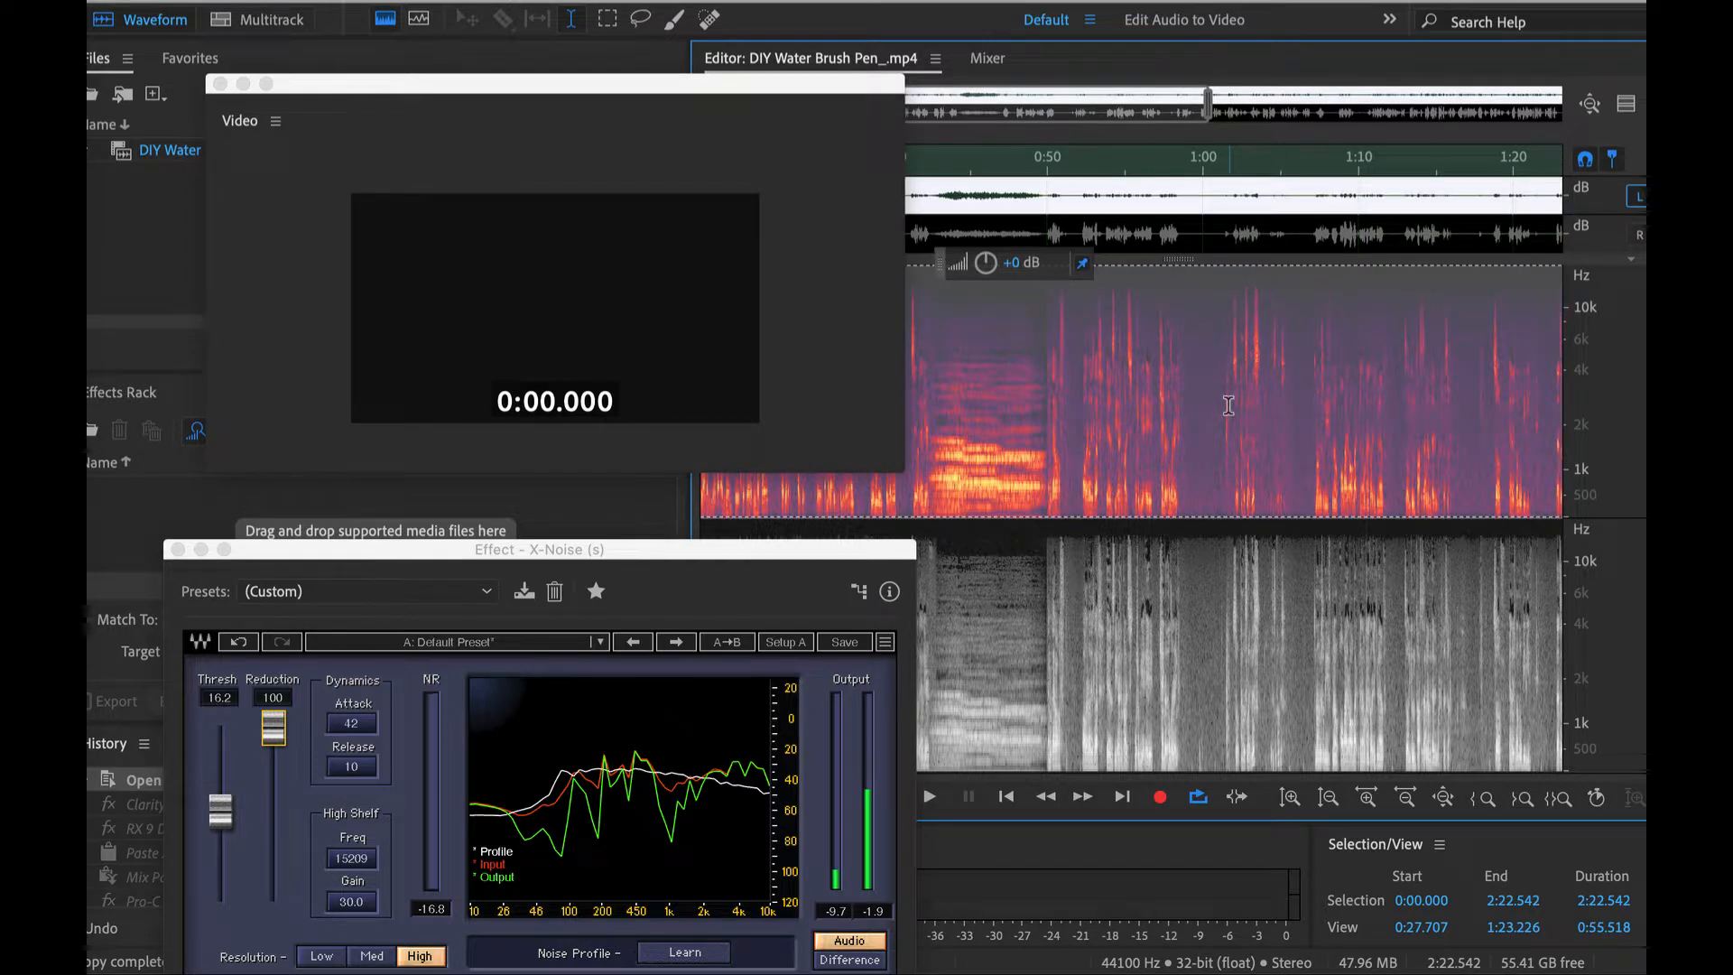
key("ctrl+v")
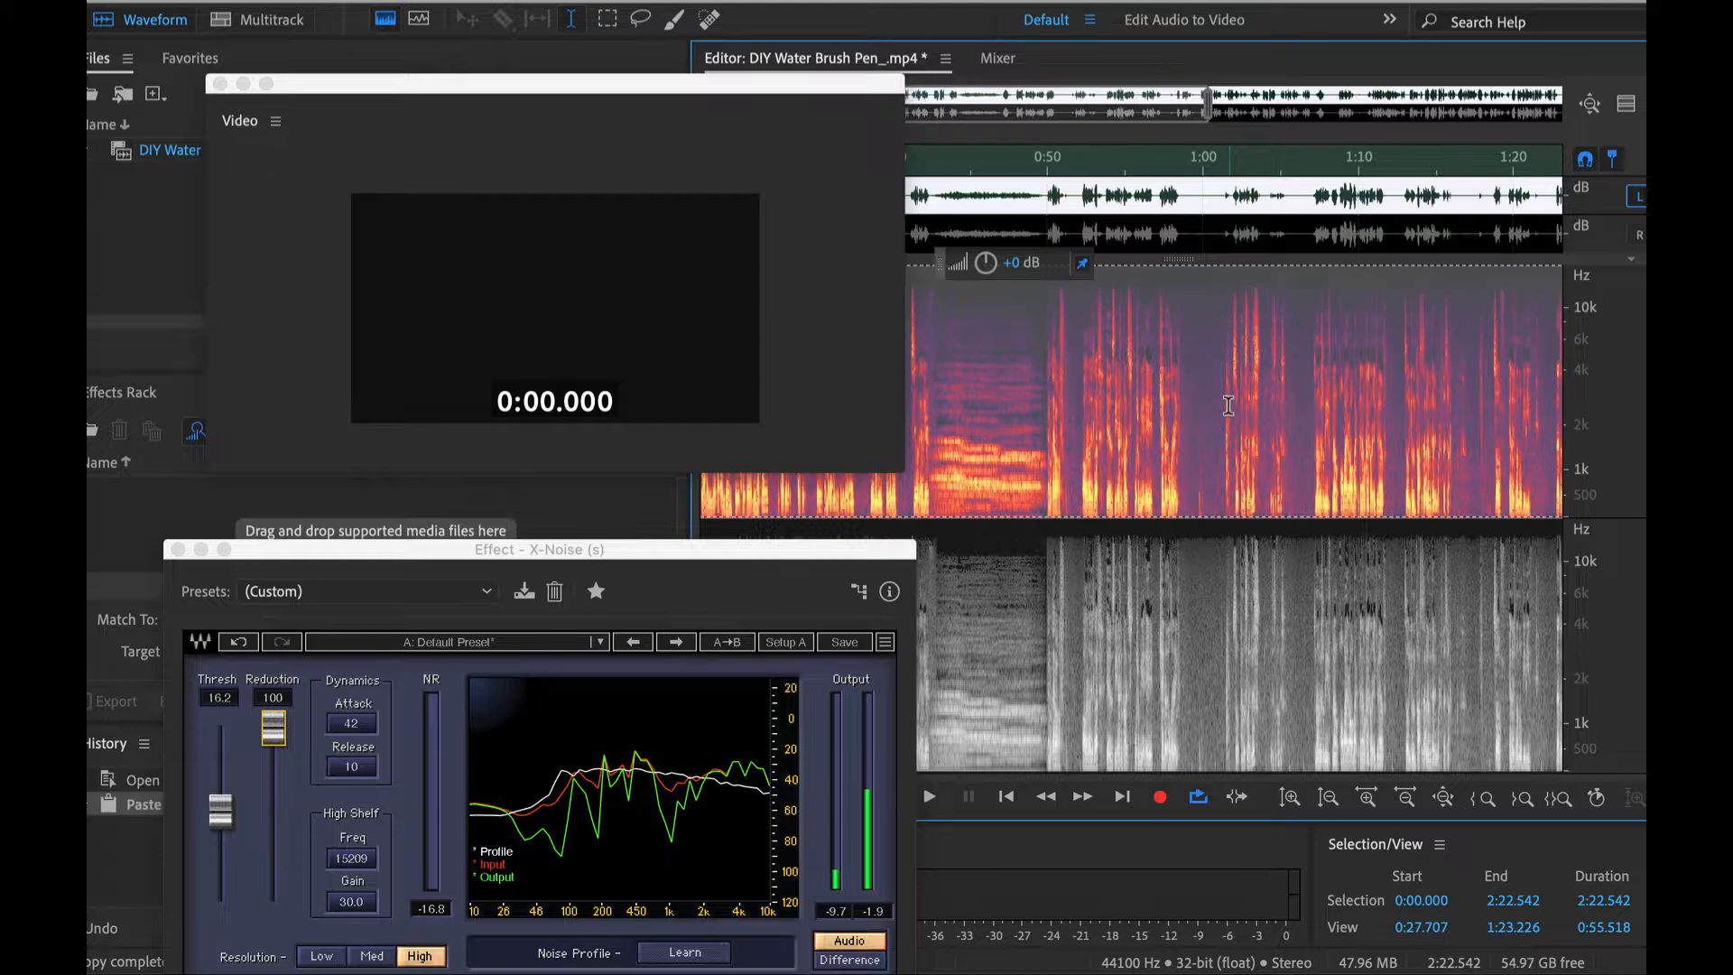
scroll(1192, 442, "right", 3)
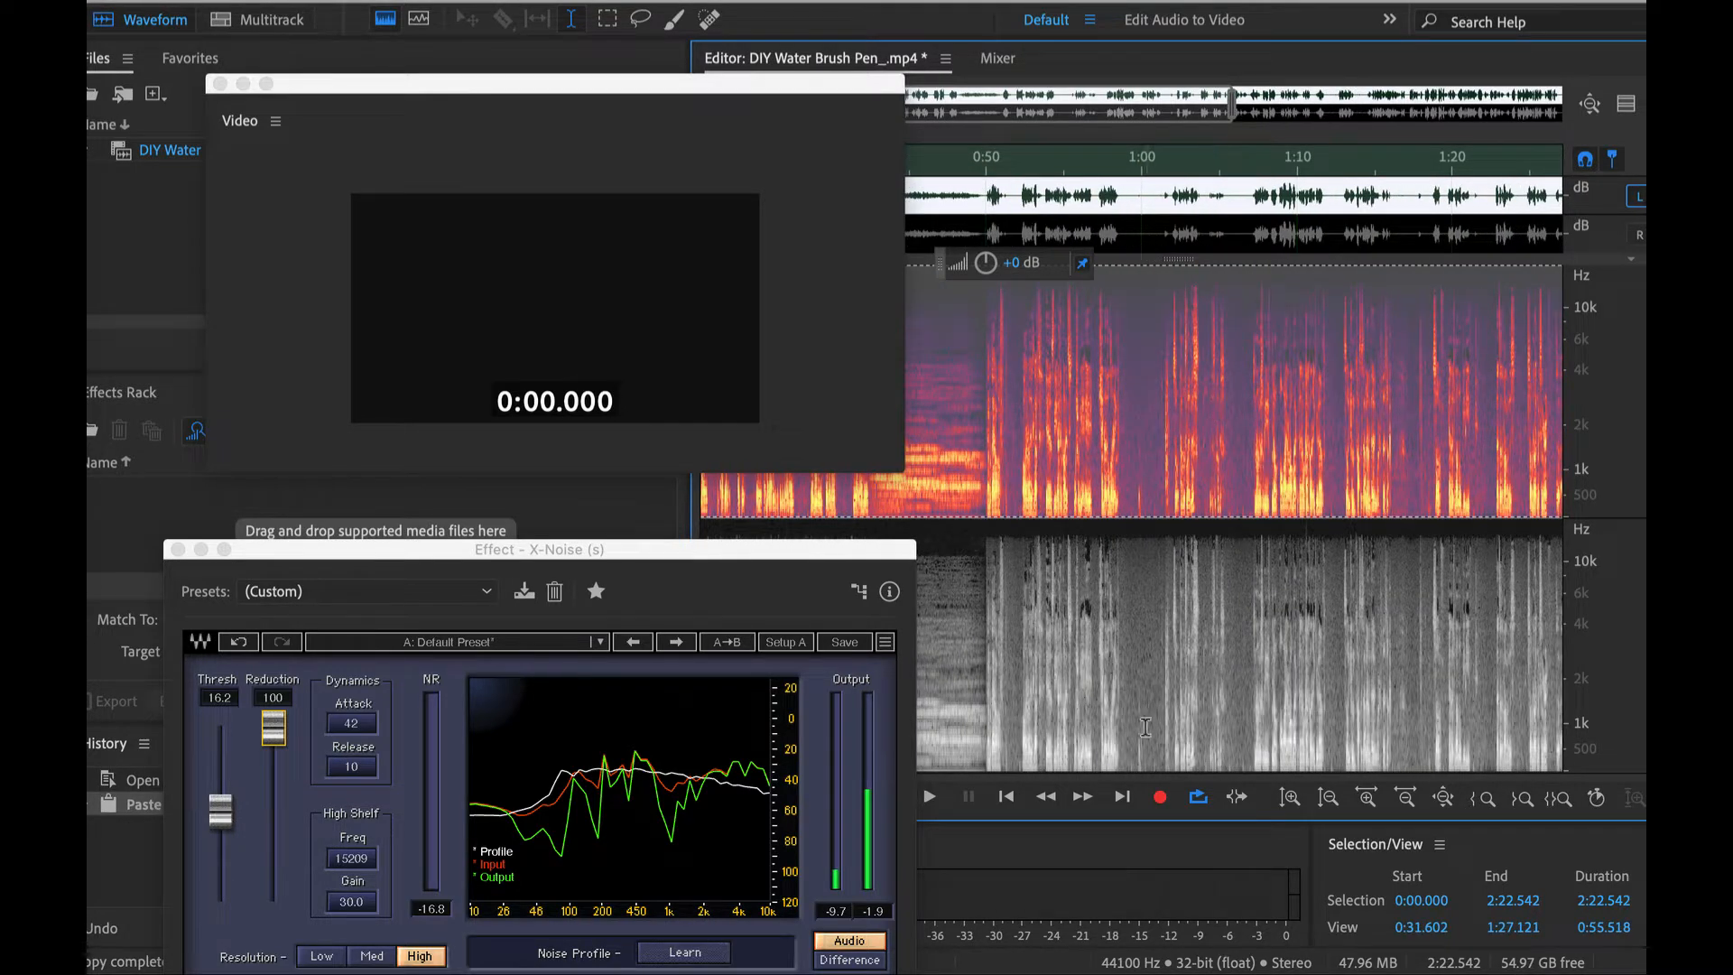
scroll(1105, 424, "up", 2)
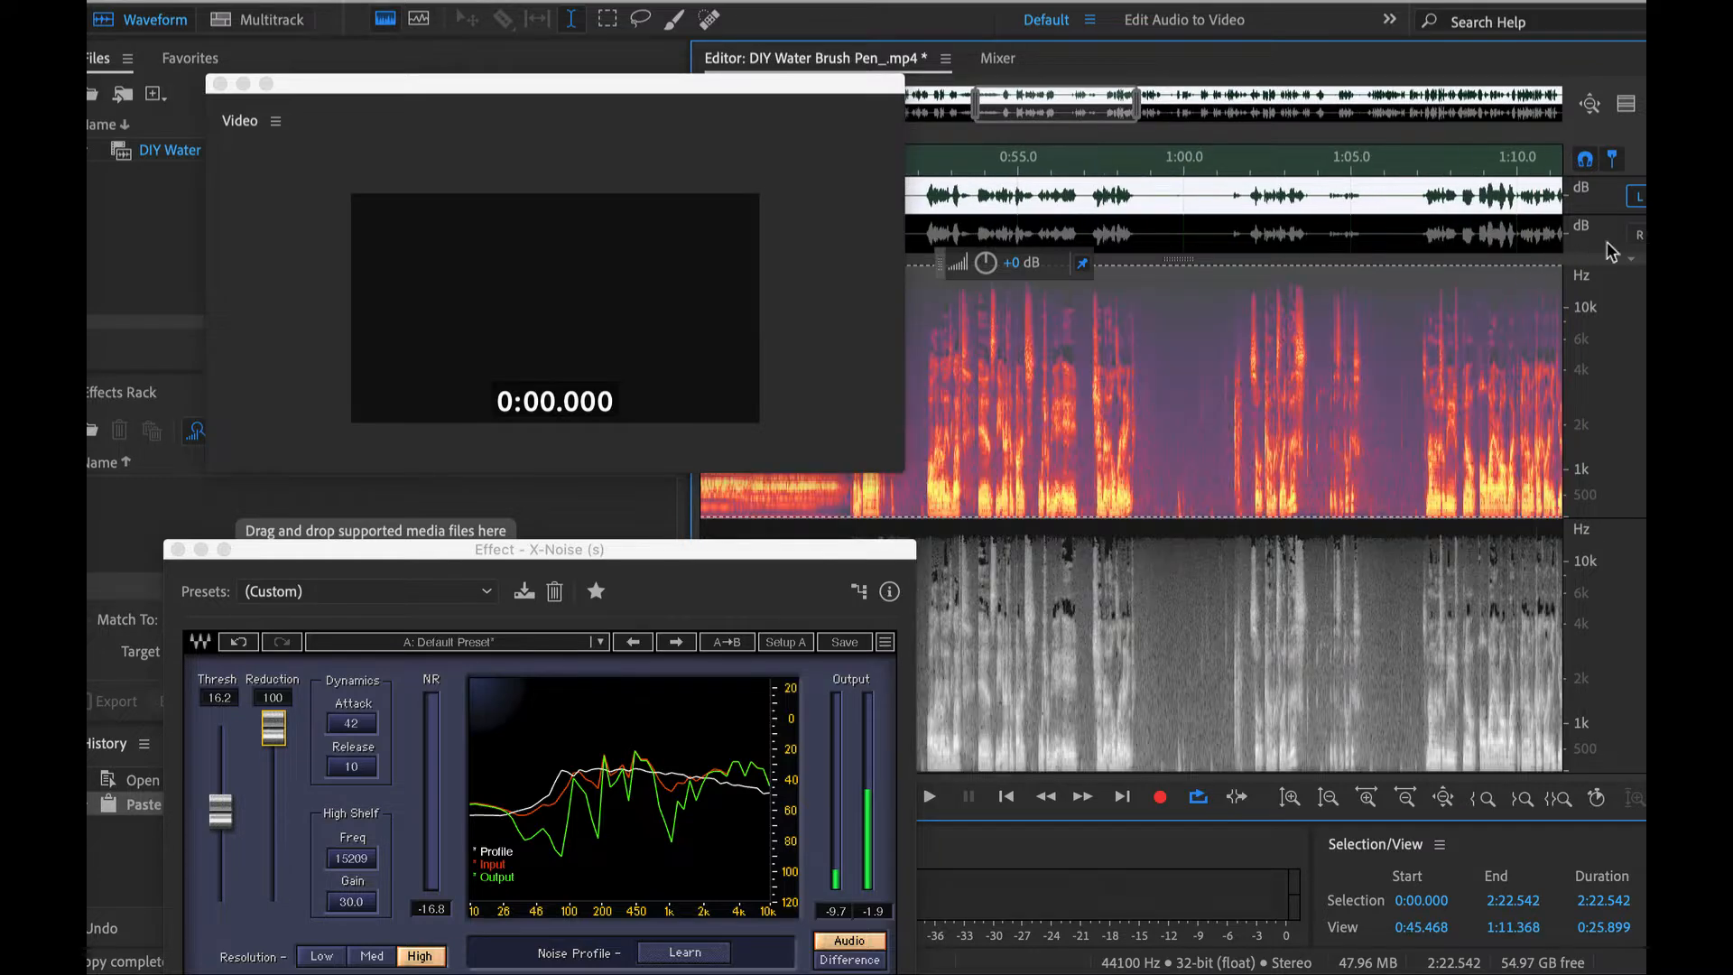
left_click(1640, 237)
- Play back the two-channel audio from about 0:57.7 and again from about 0:54.5
left_click(1181, 383)
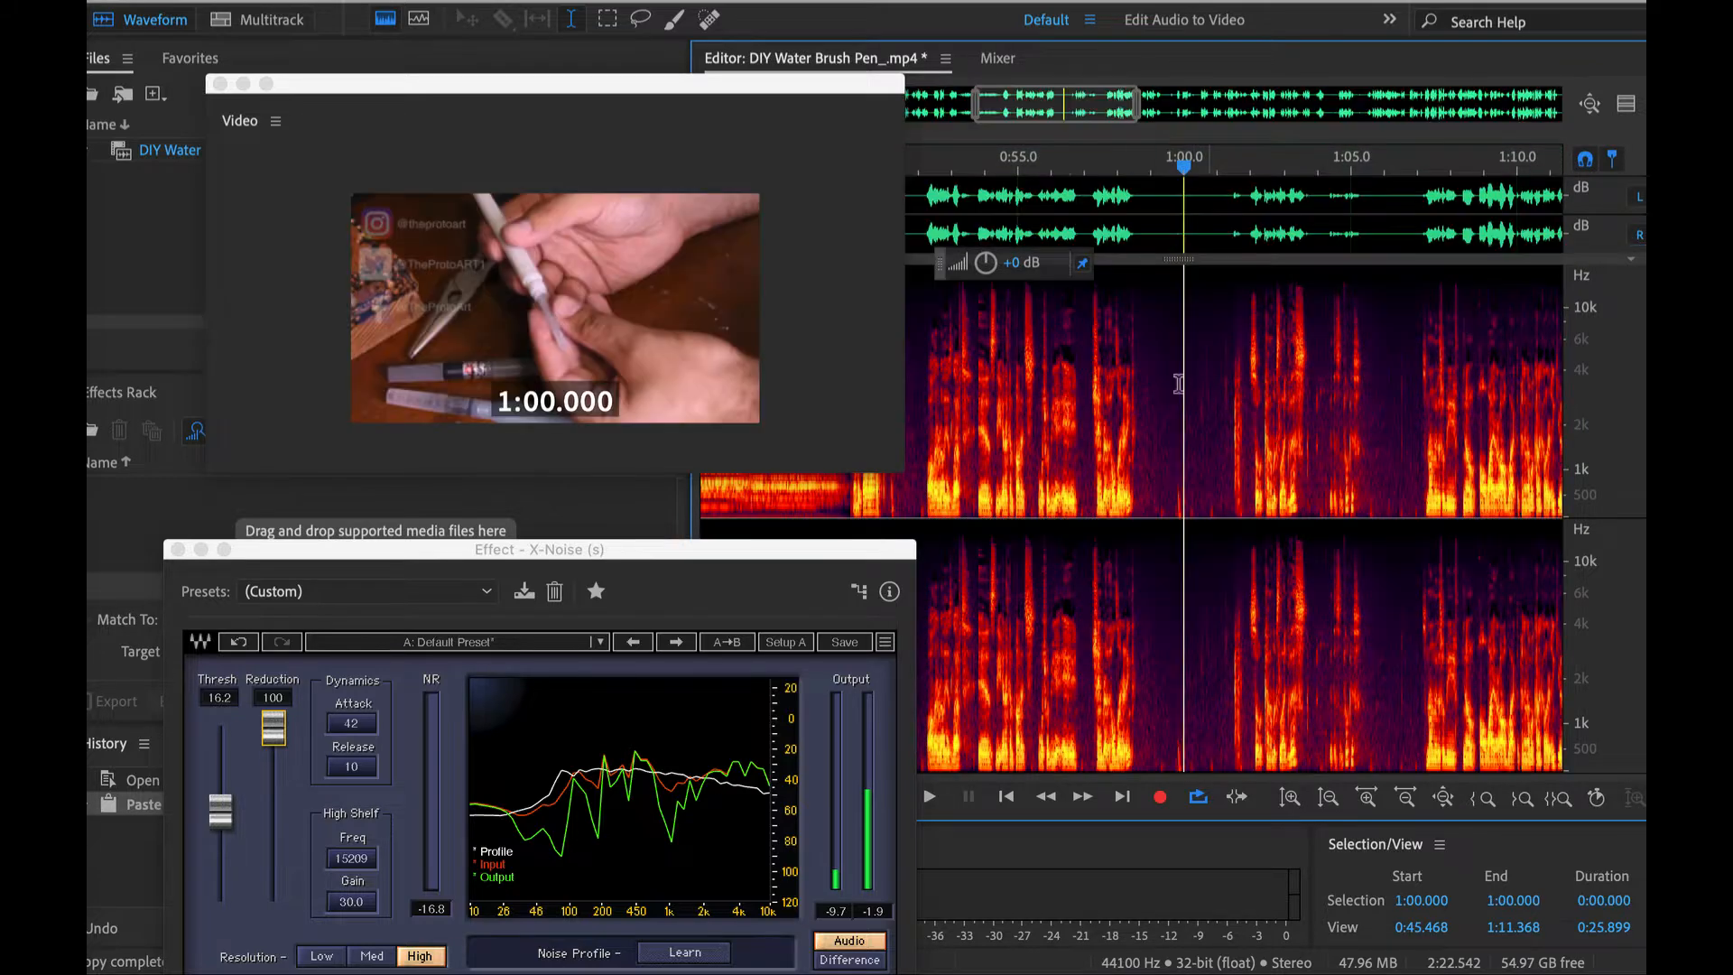
left_click(1109, 404)
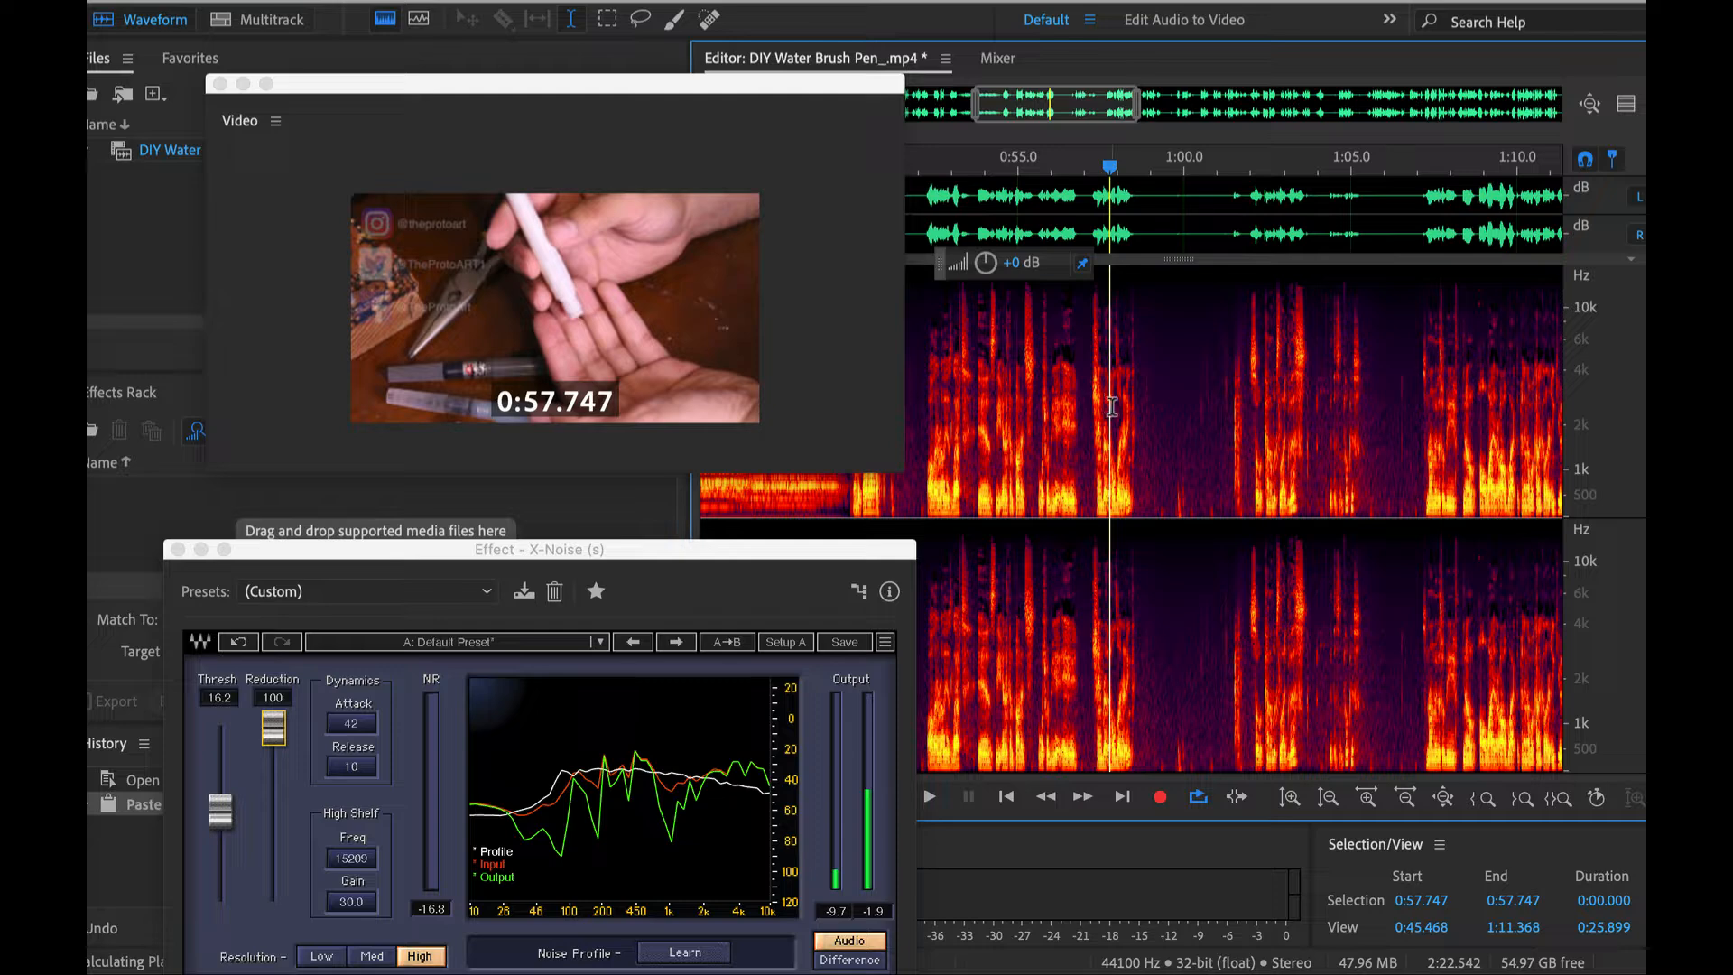
key("space")
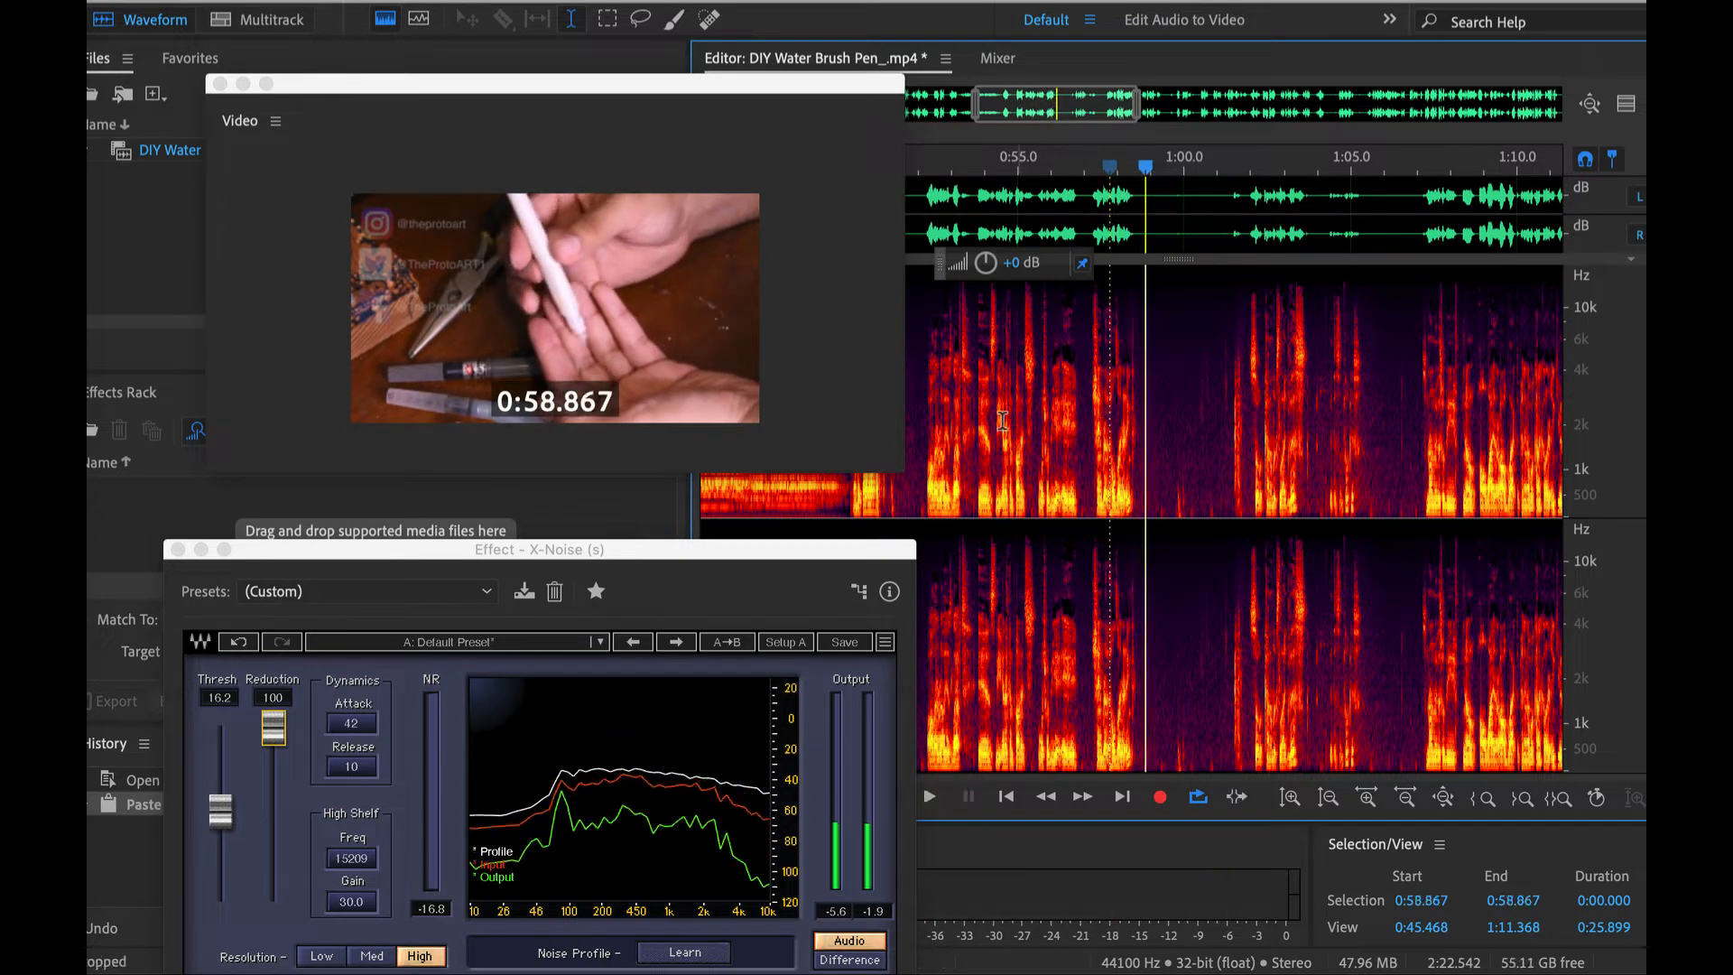
left_click(1002, 421)
key("space")
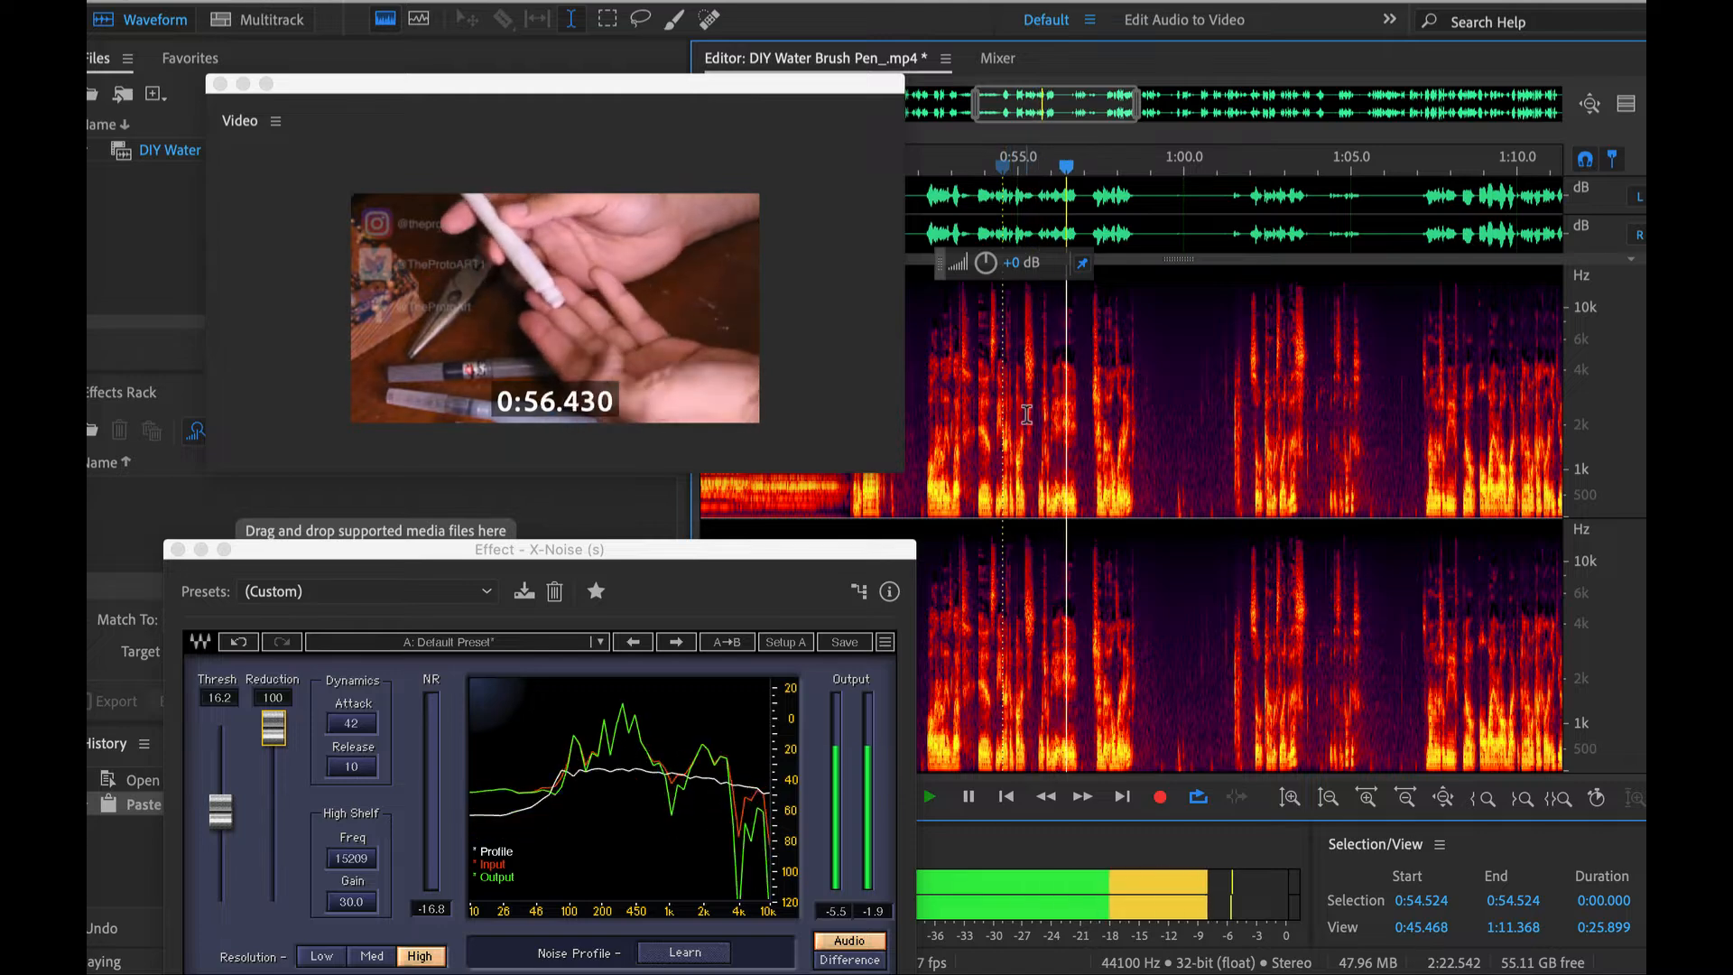
key("space")
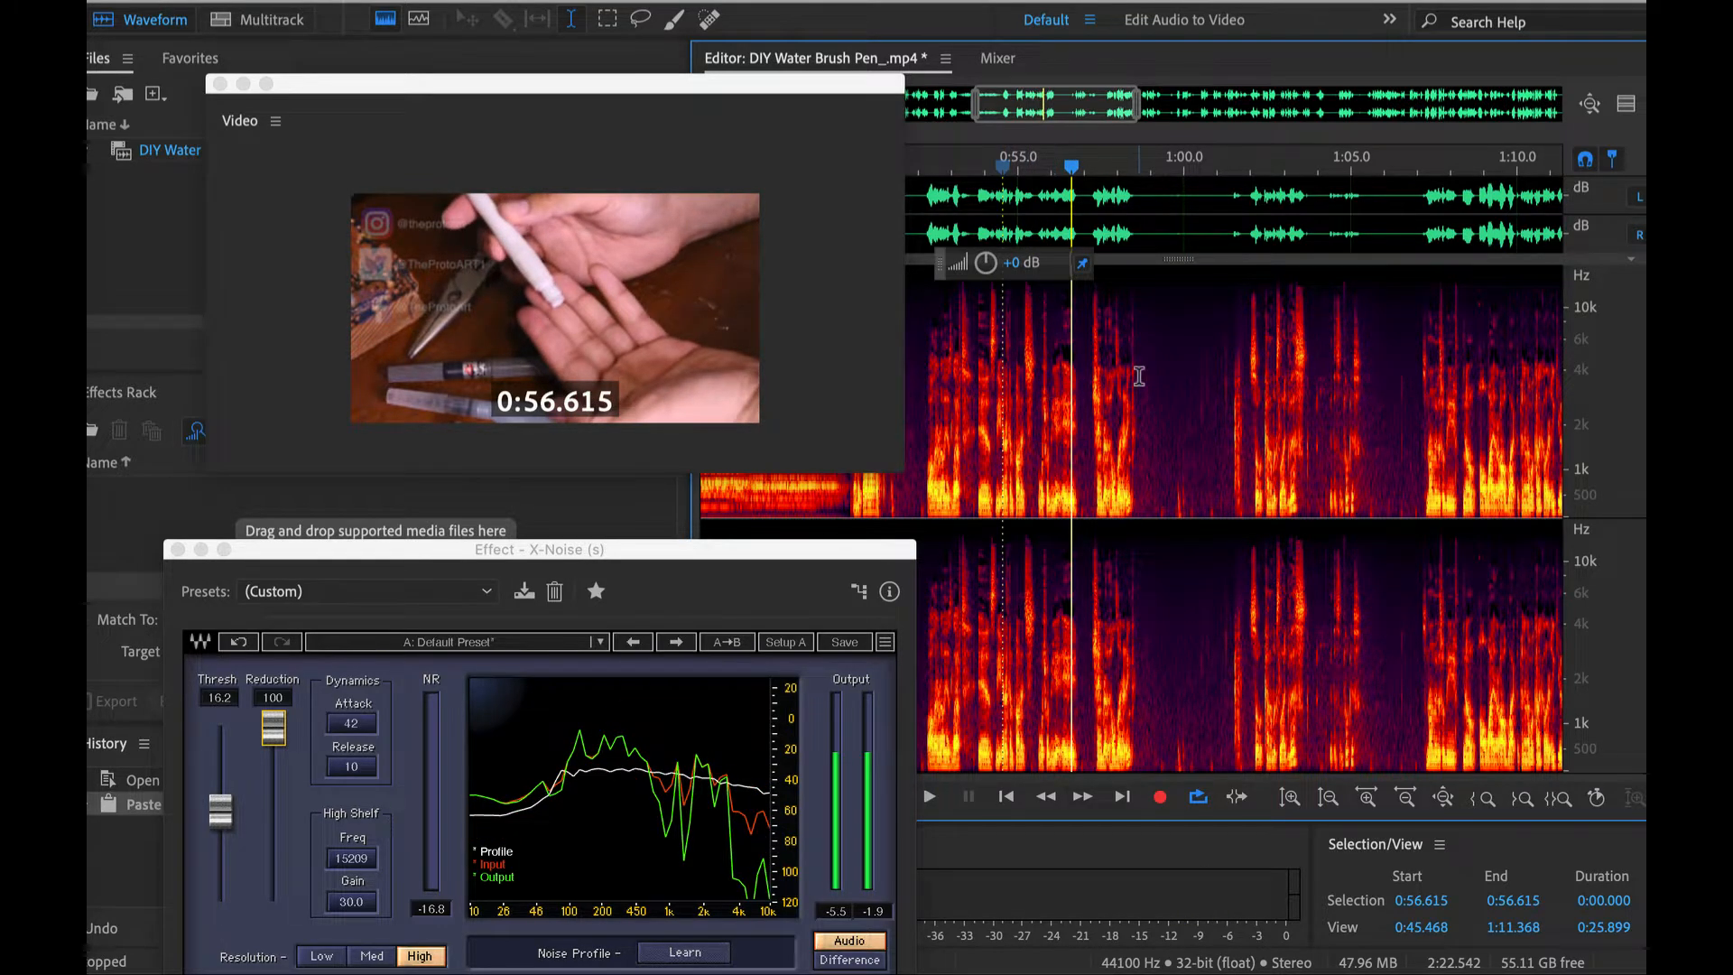
- Examine the background noise between the spoken phrases up to about 1:28 and place the playhead at 1:11.176
scroll(1139, 376, "up", 3)
scroll(1179, 422, "up", 2)
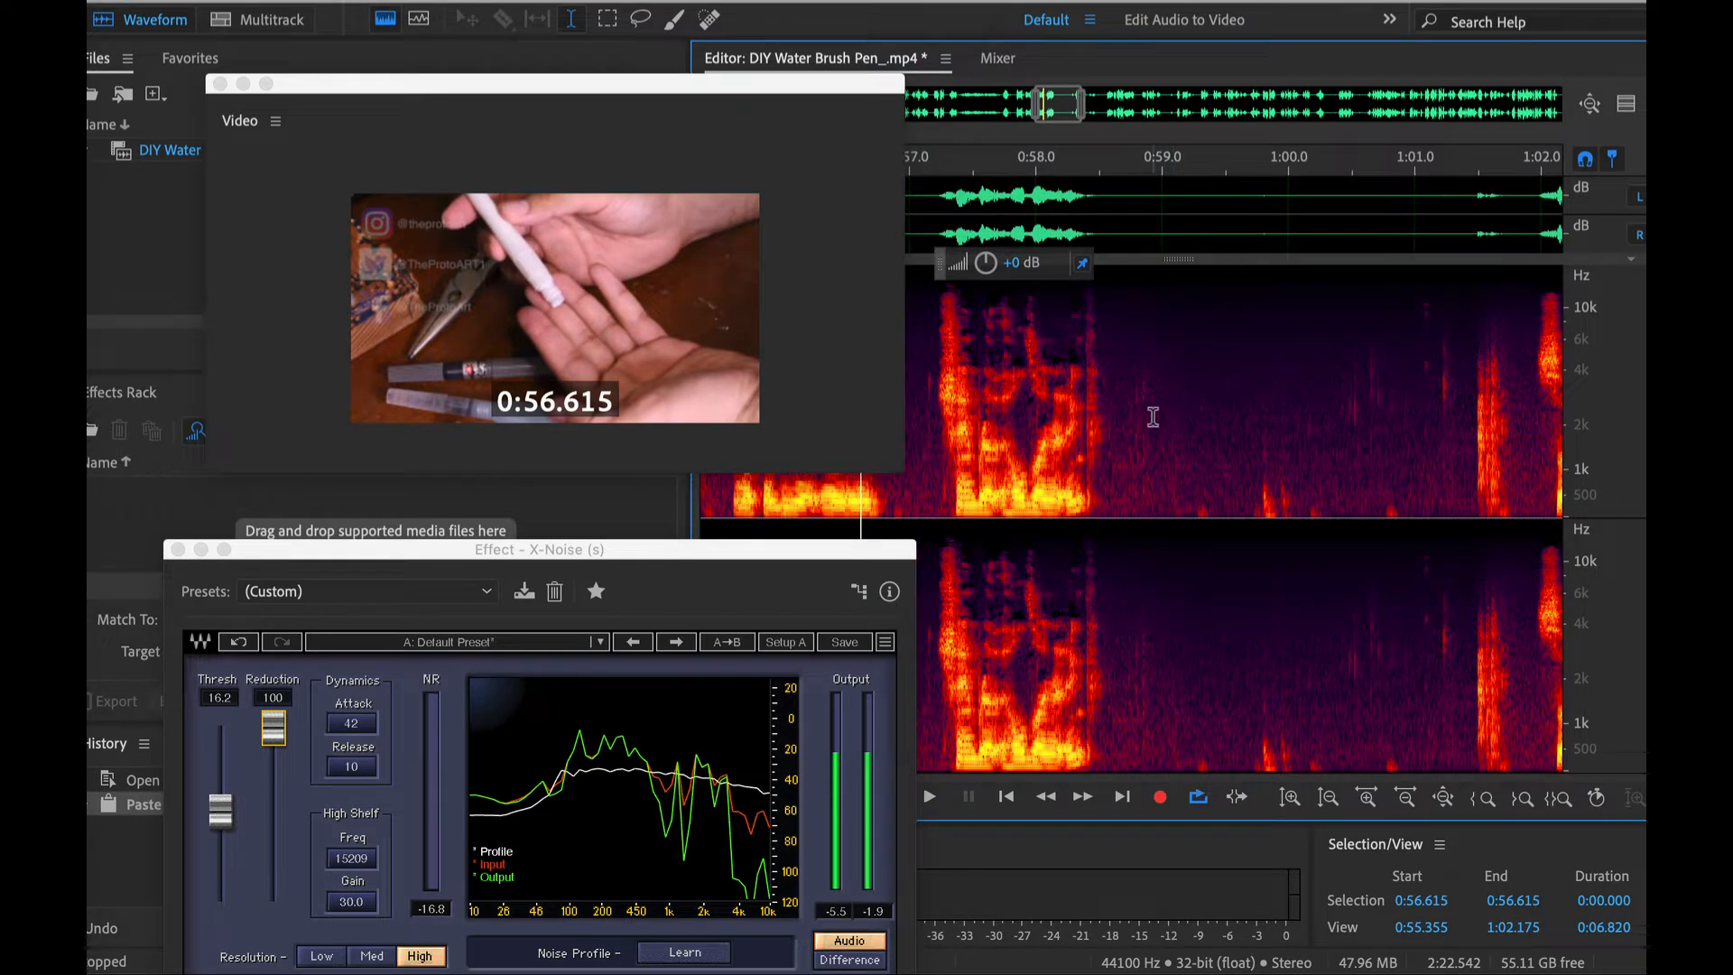
scroll(1152, 416, "down", 3)
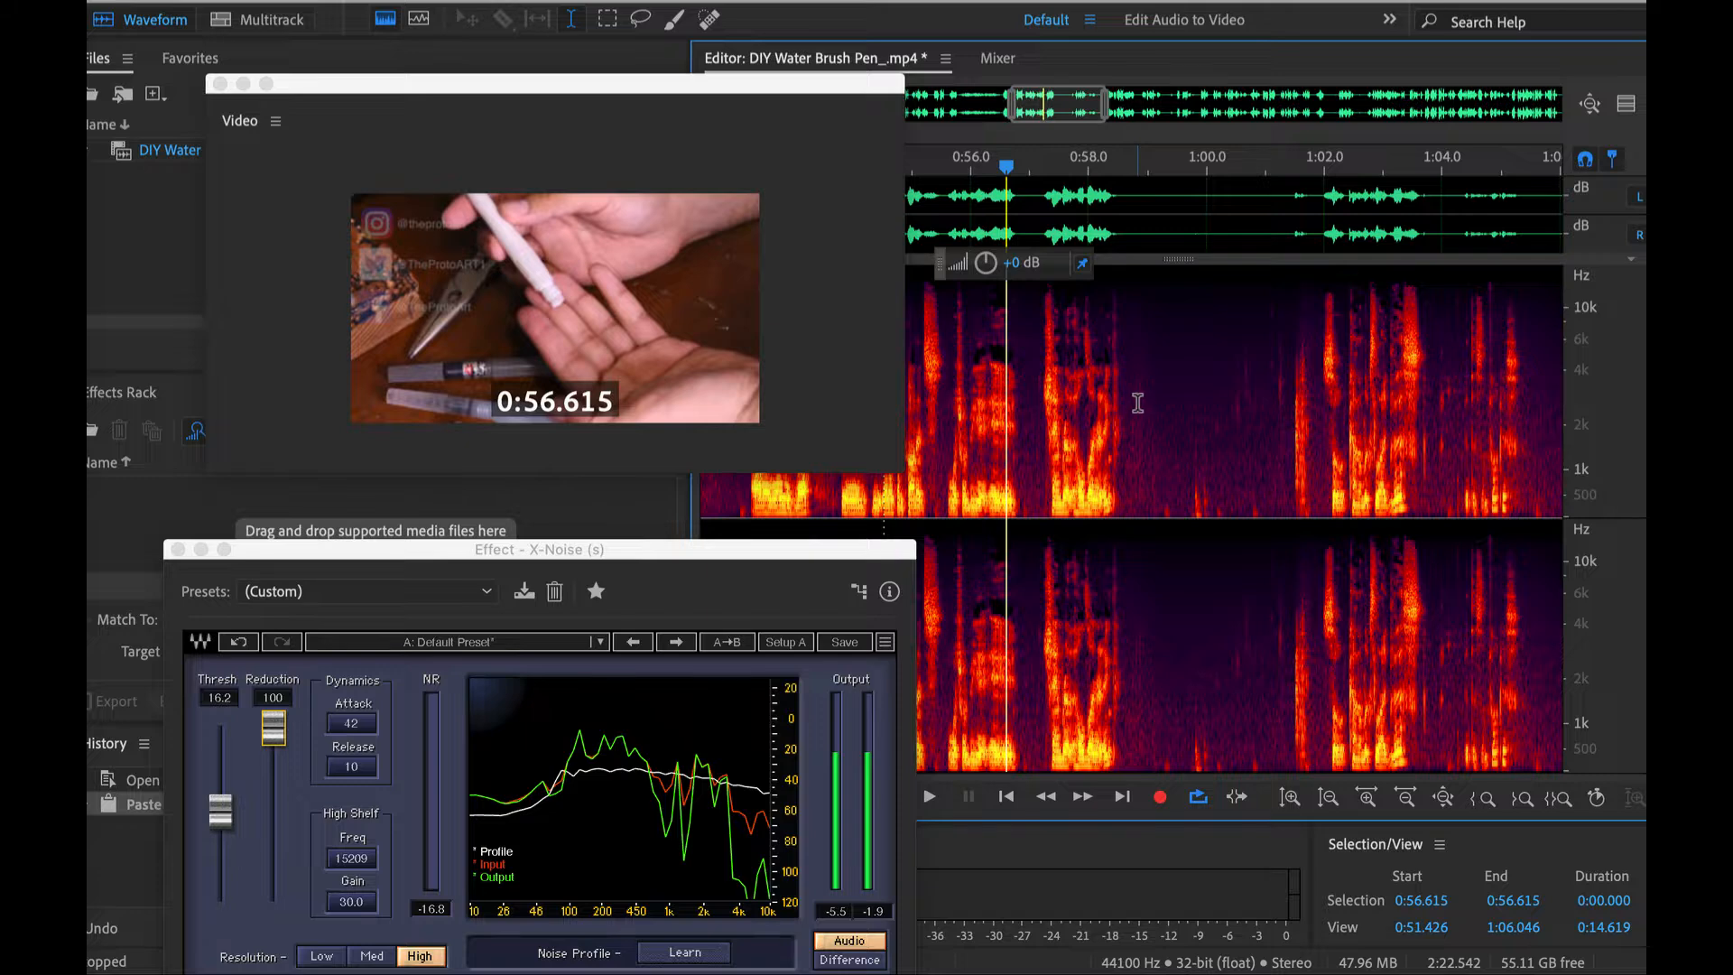
scroll(1138, 403, "right", 5)
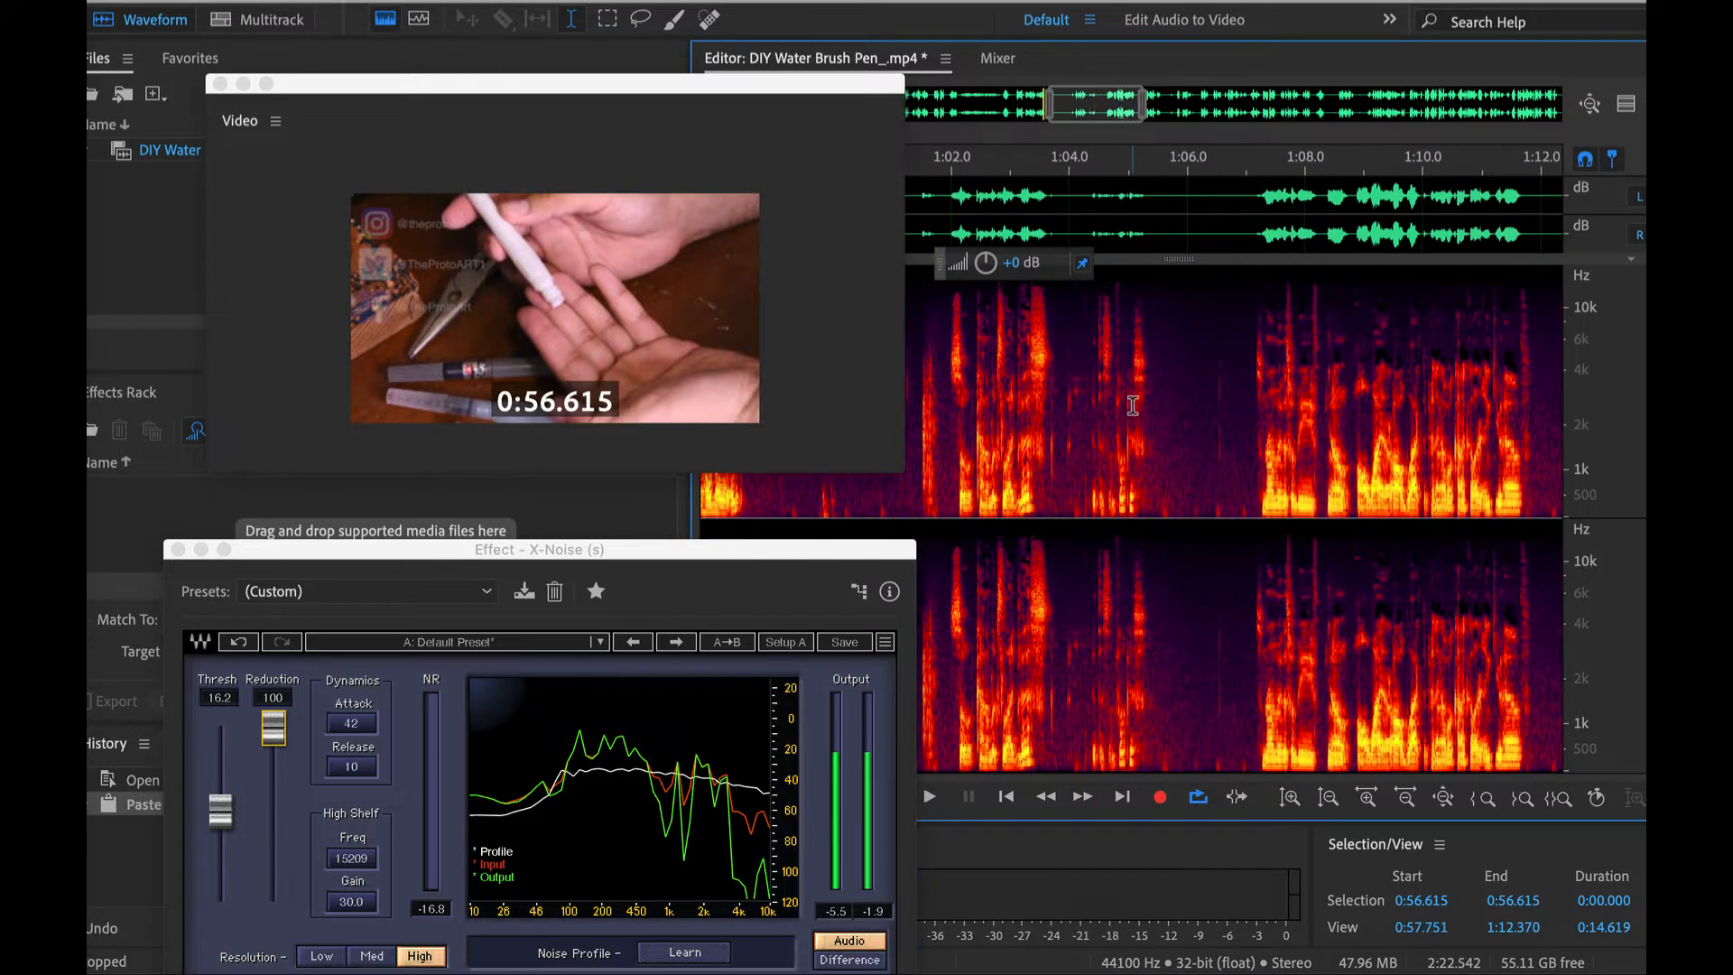
scroll(1133, 405, "down", 2)
scroll(1133, 403, "right", 5)
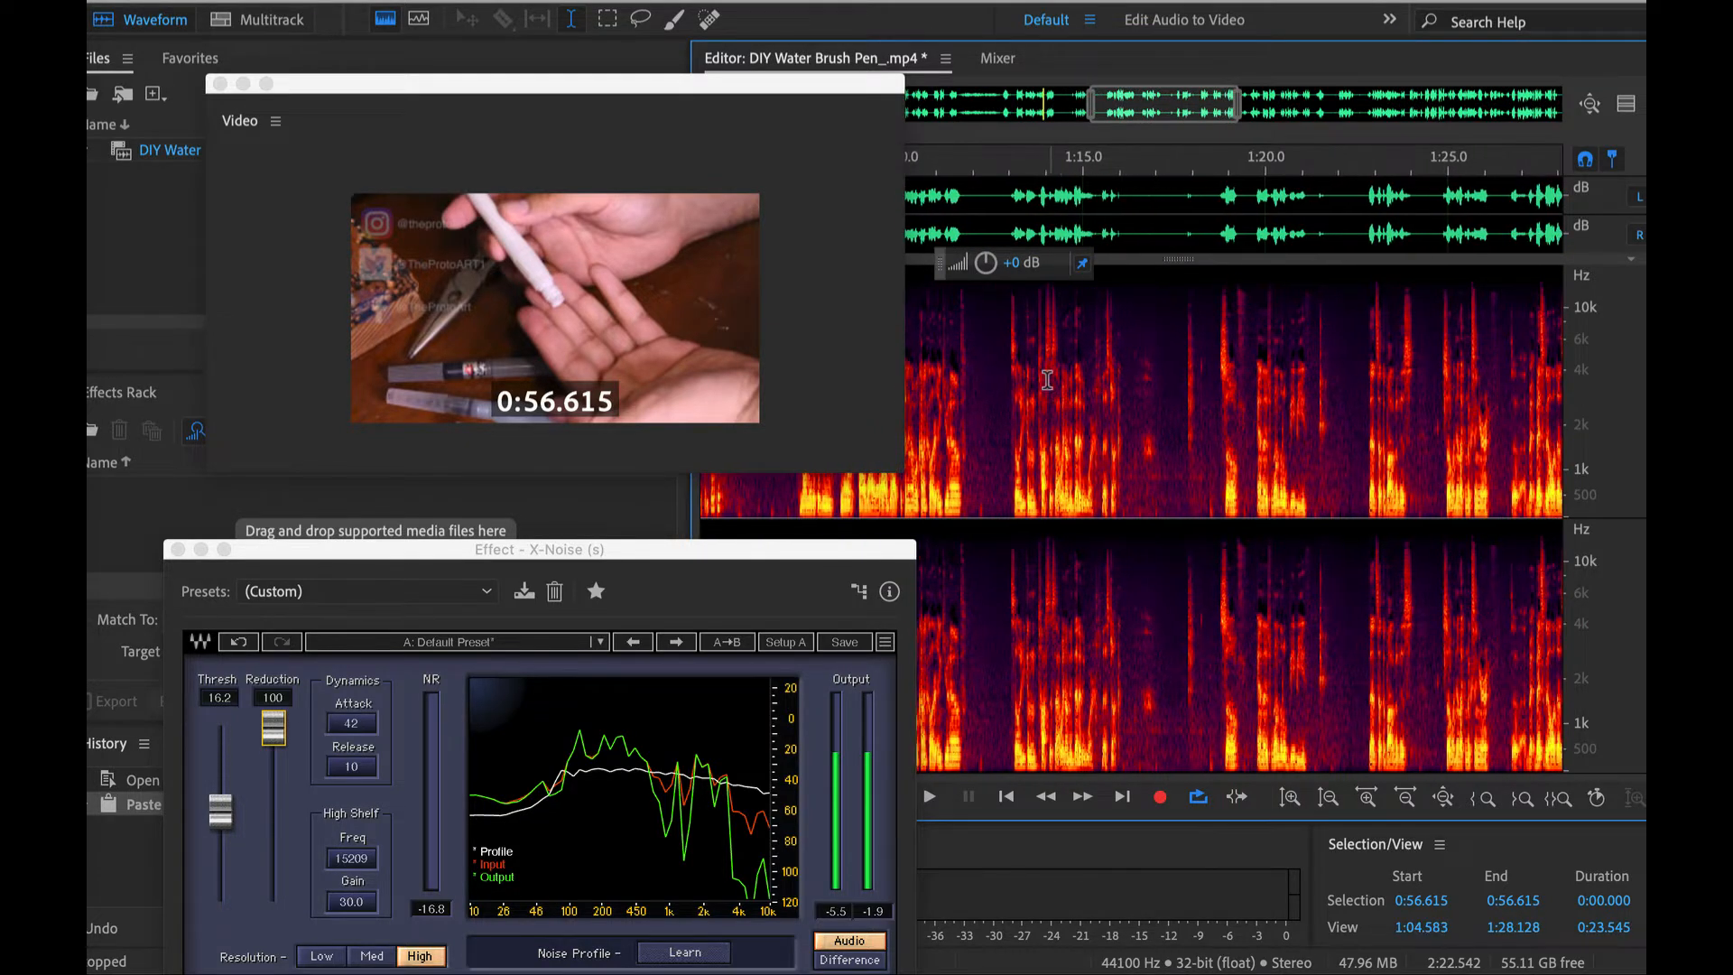
left_click(1047, 380)
left_click(942, 402)
- Bypass the X-Noise effect and play back the unprocessed audio from 1:11.838
left_click(503, 555)
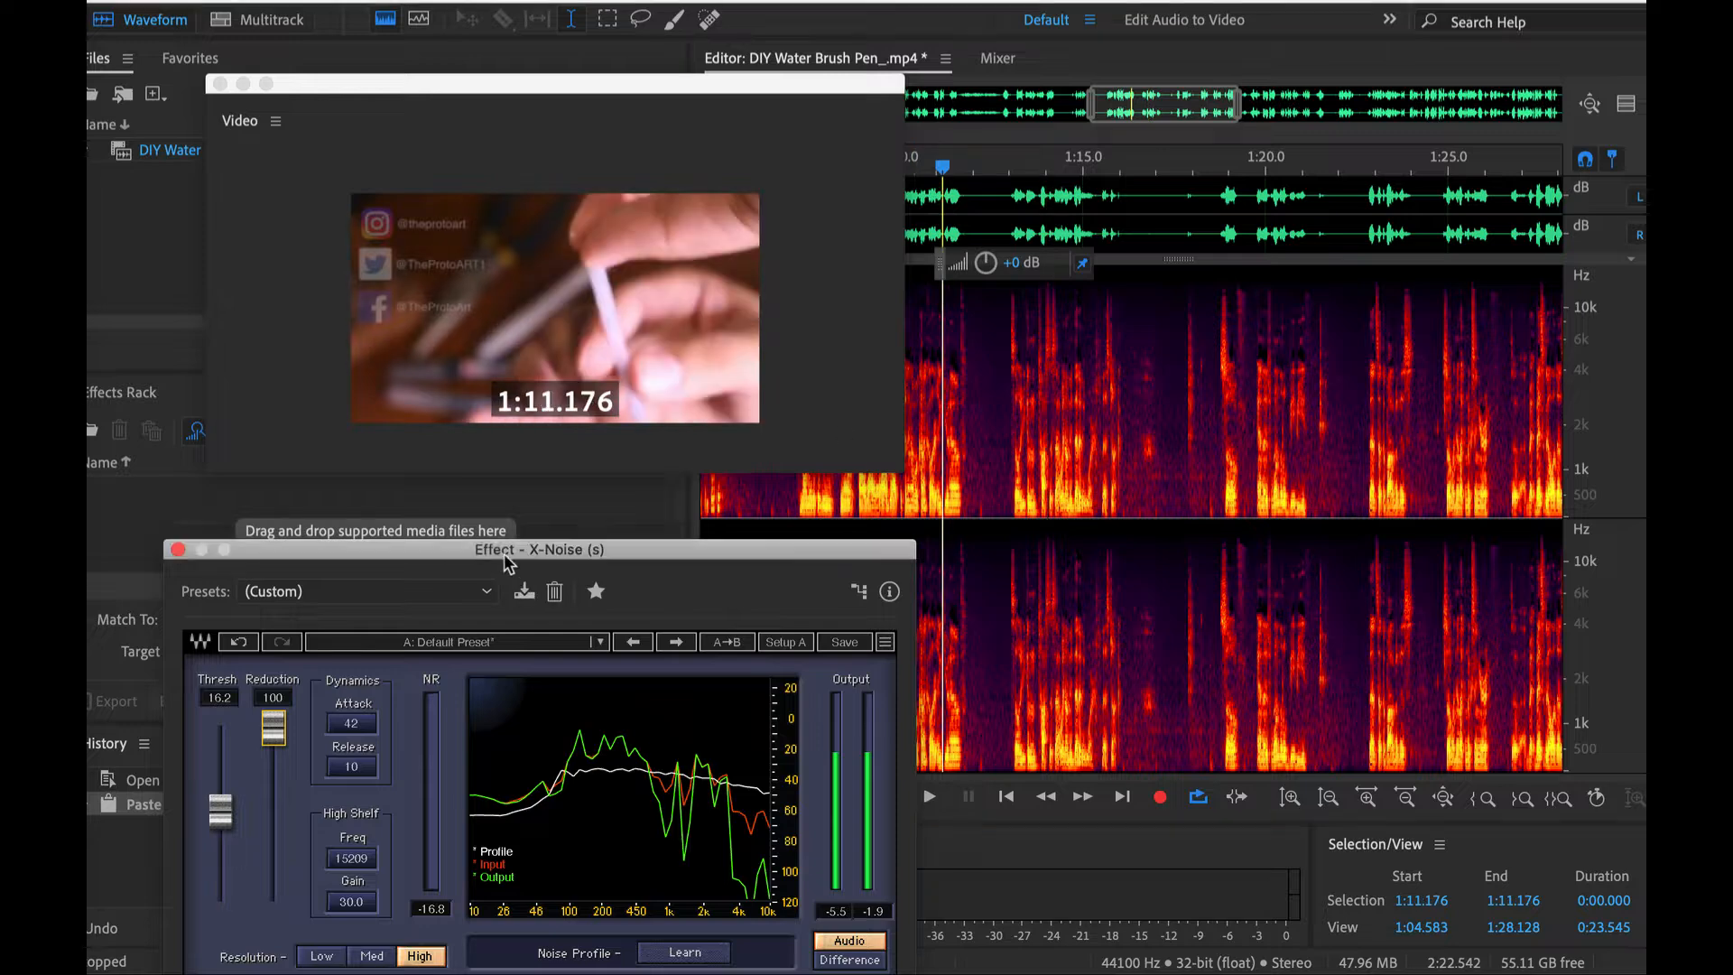
left_click_drag(504, 554, 501, 343)
left_click(191, 872)
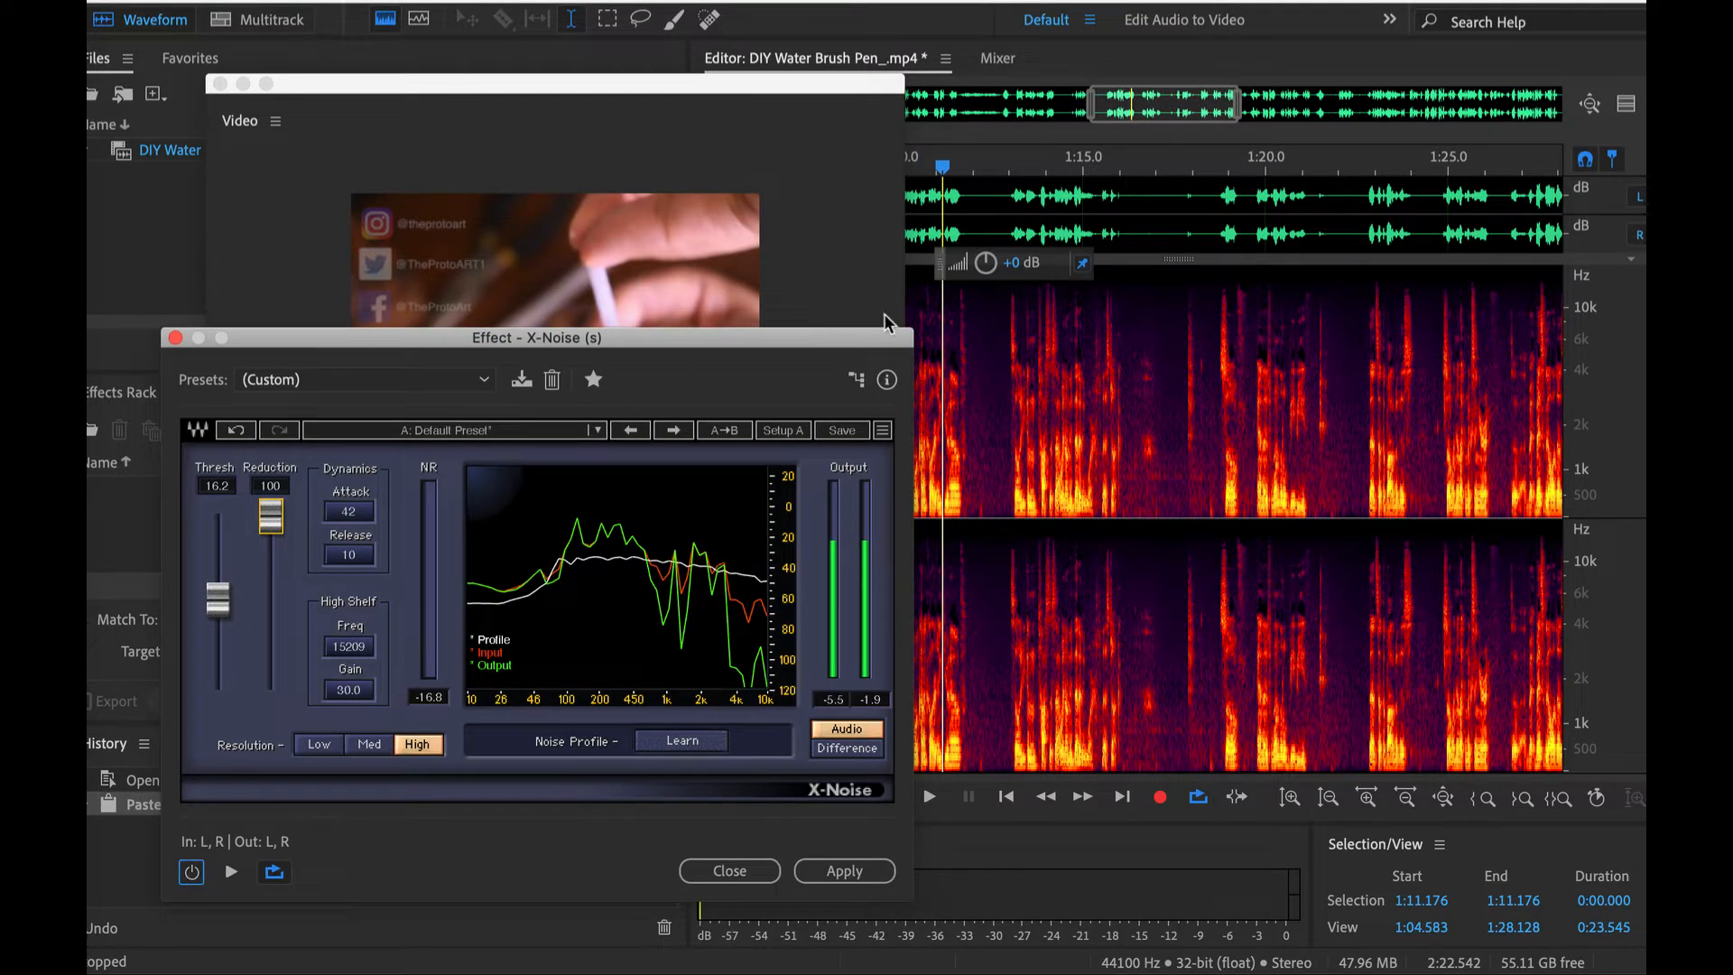
left_click(966, 368)
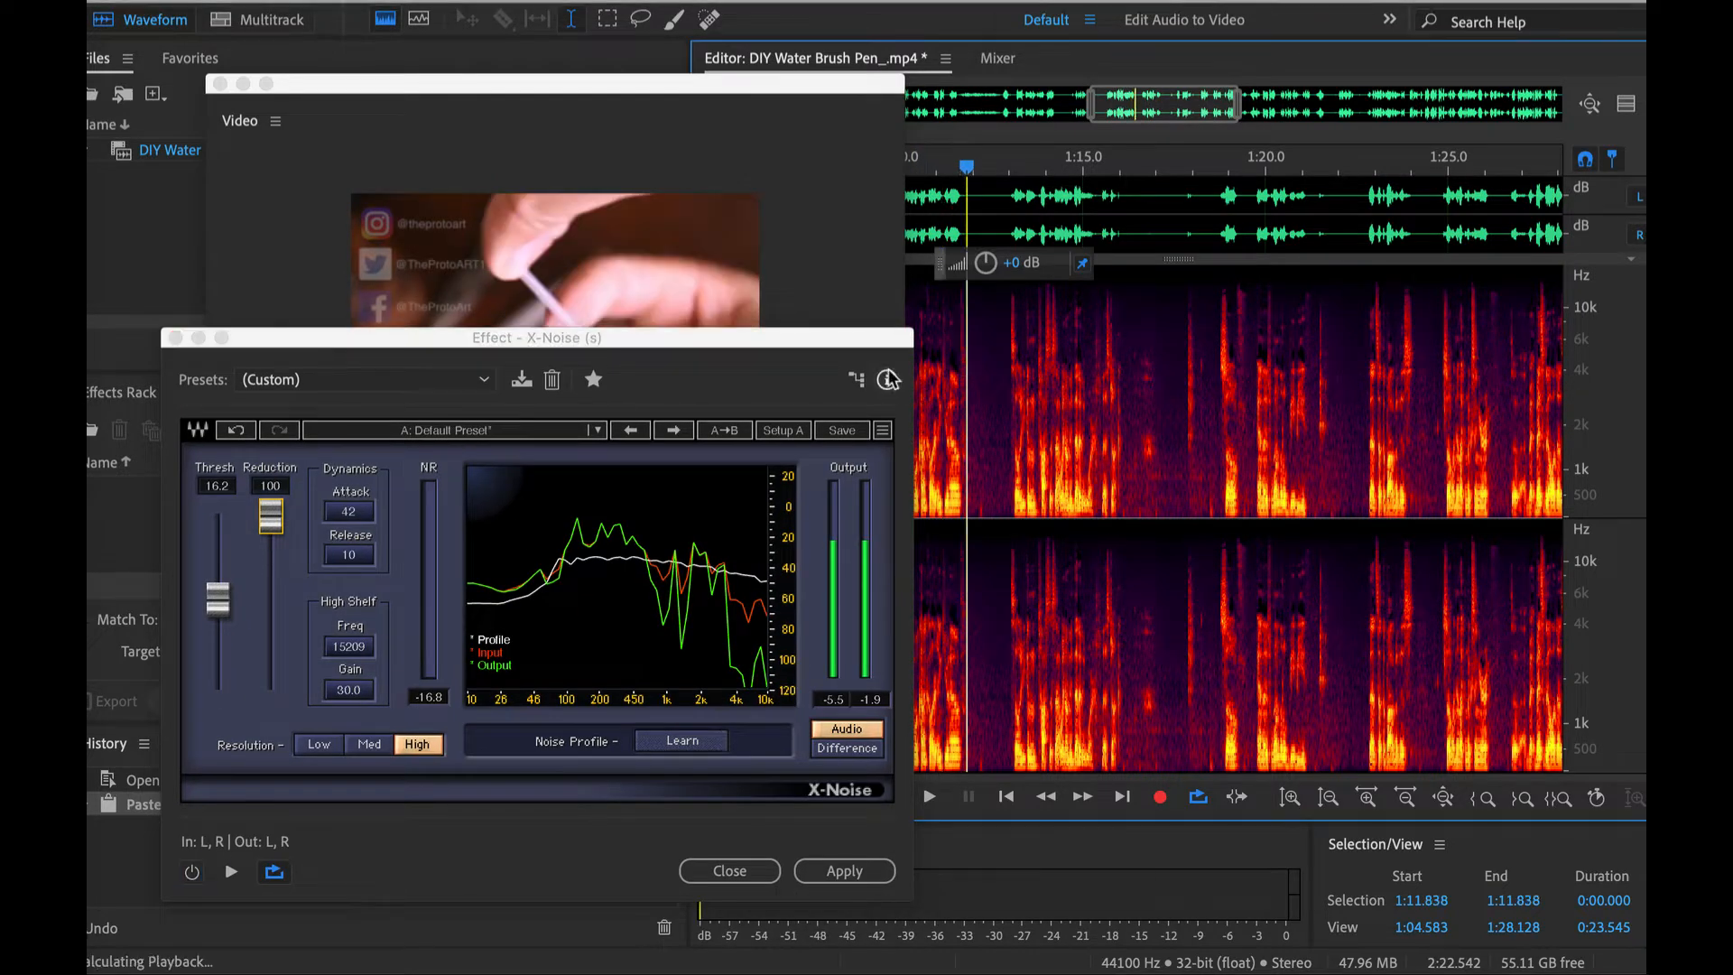
left_click_drag(864, 341, 869, 482)
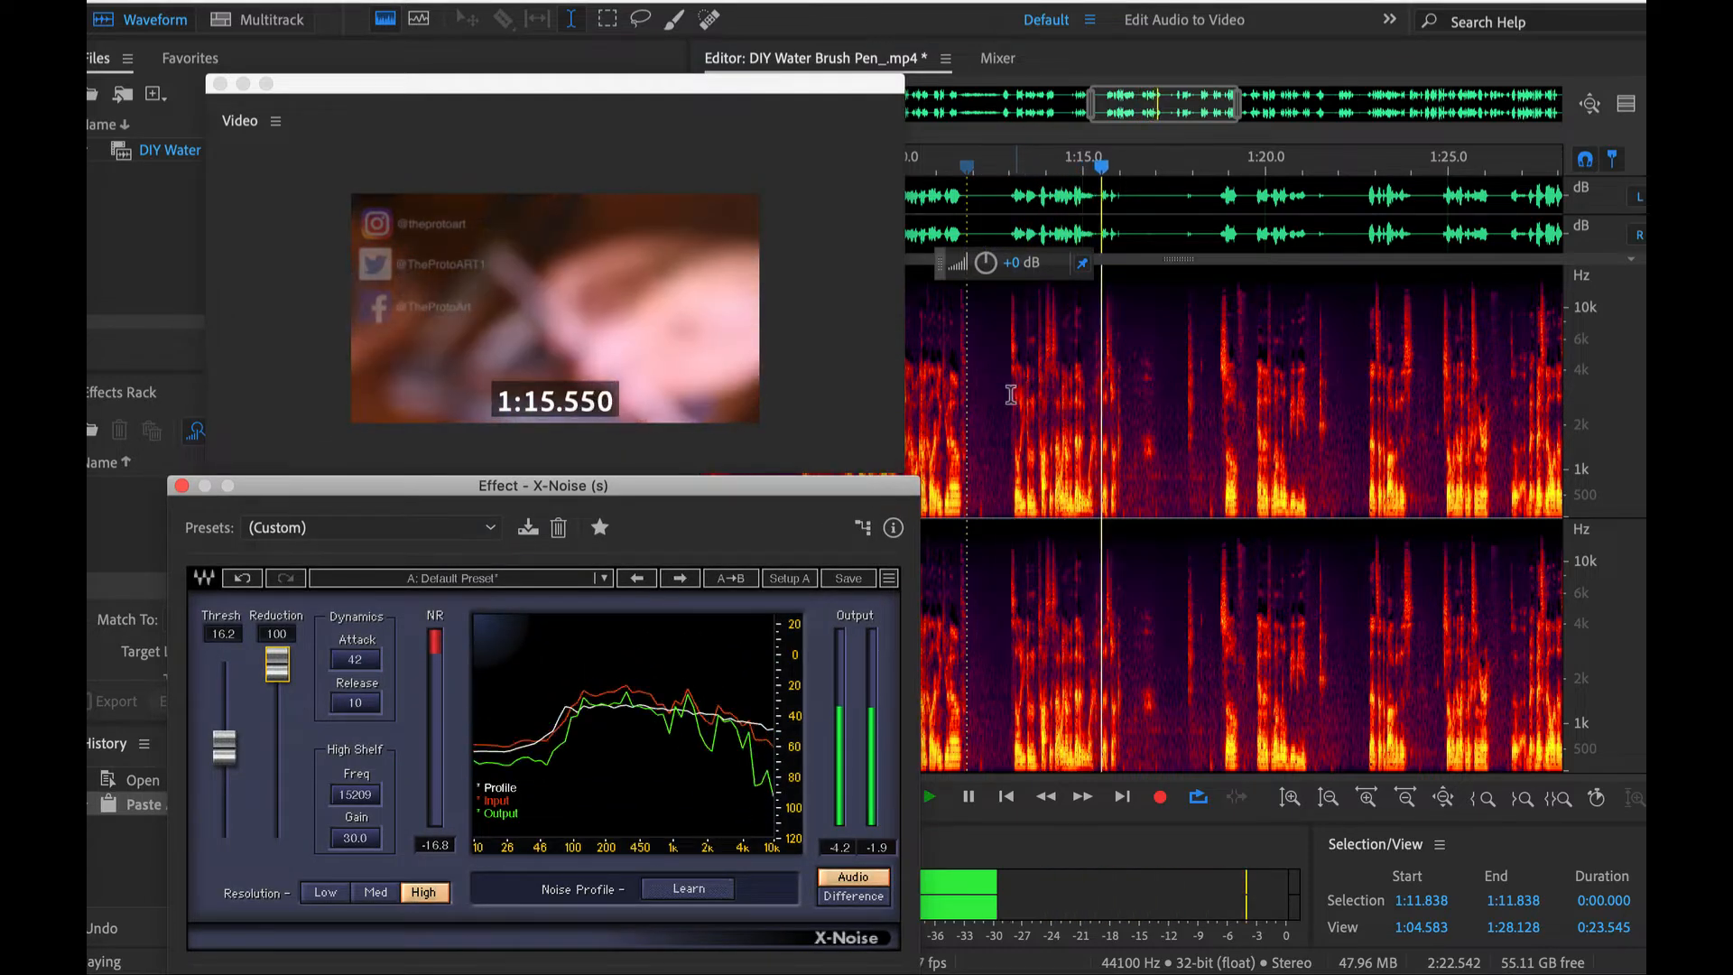
key("space")
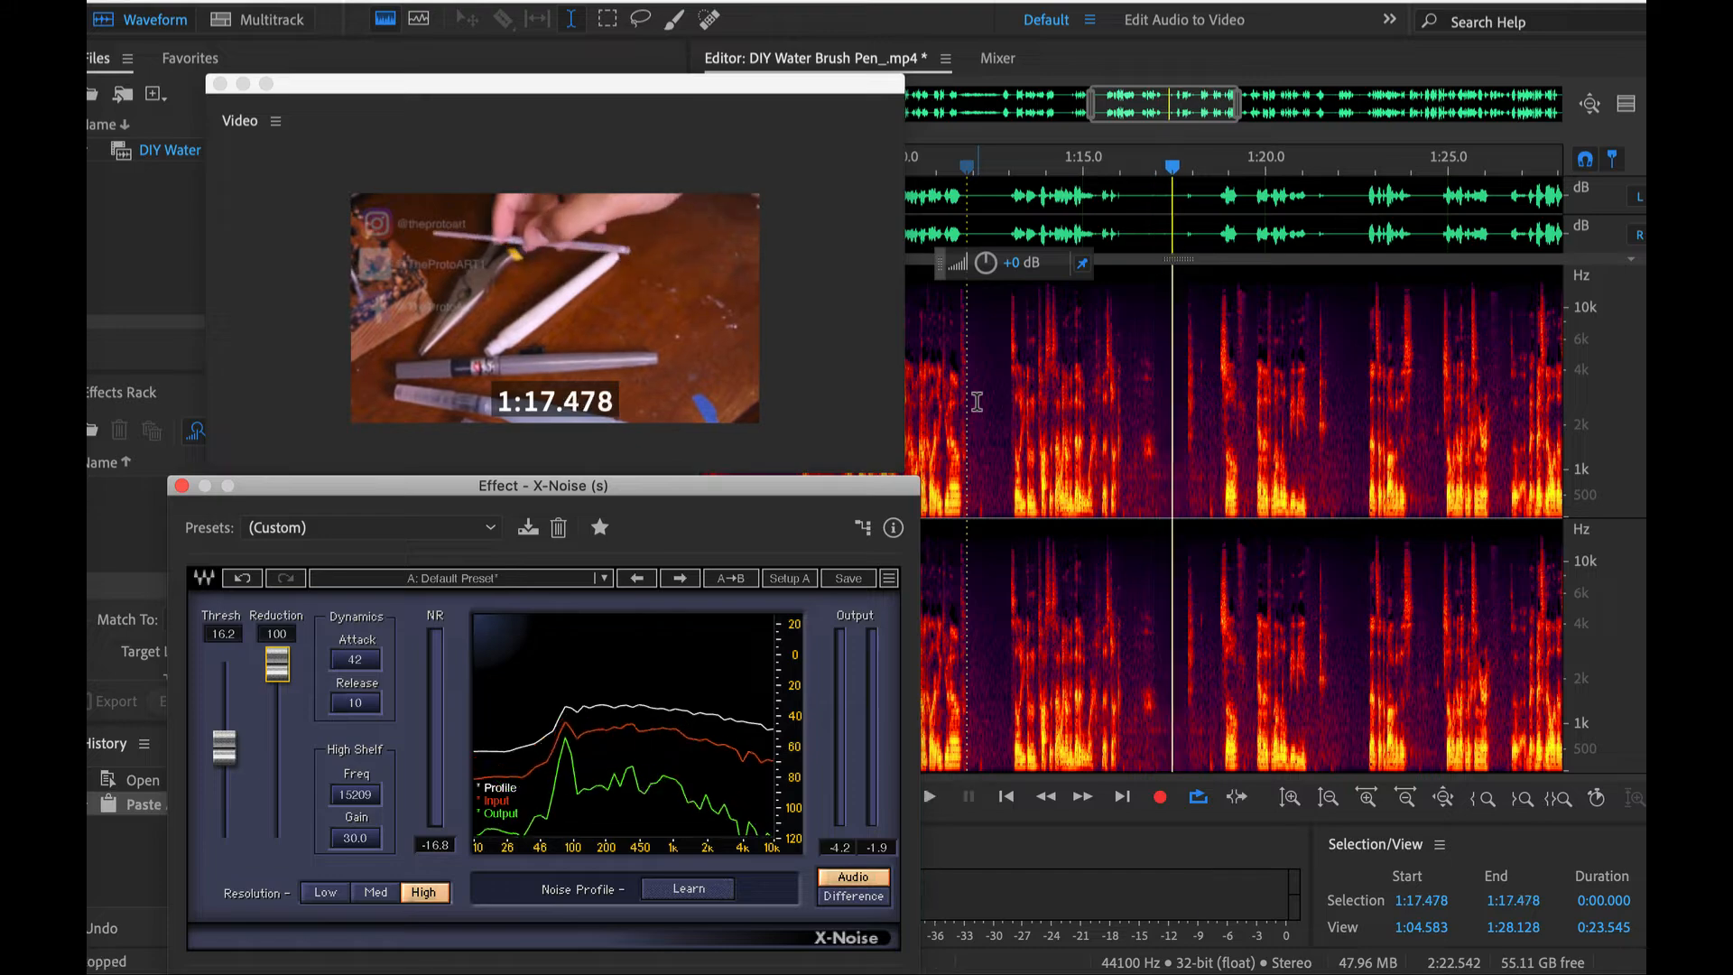
- Set the X-Noise threshold to 50.0, switch the effect on and listen to the audio played from 1:11.385
left_click(950, 401)
left_click_drag(798, 491, 808, 331)
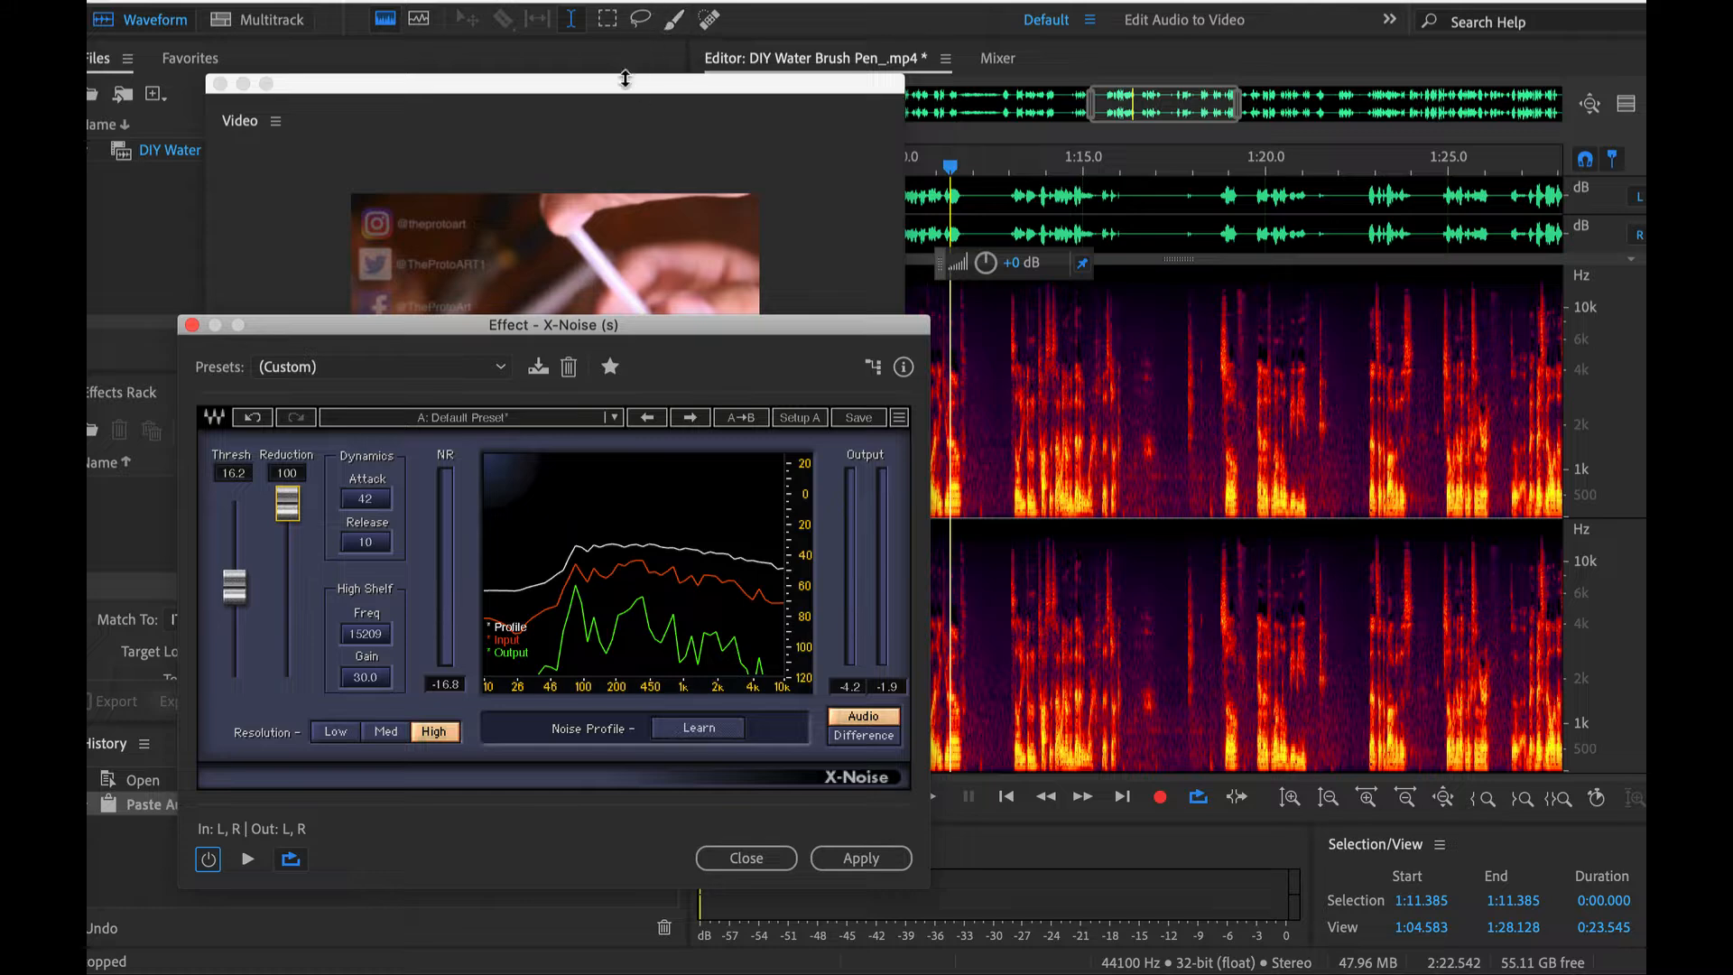
key("space")
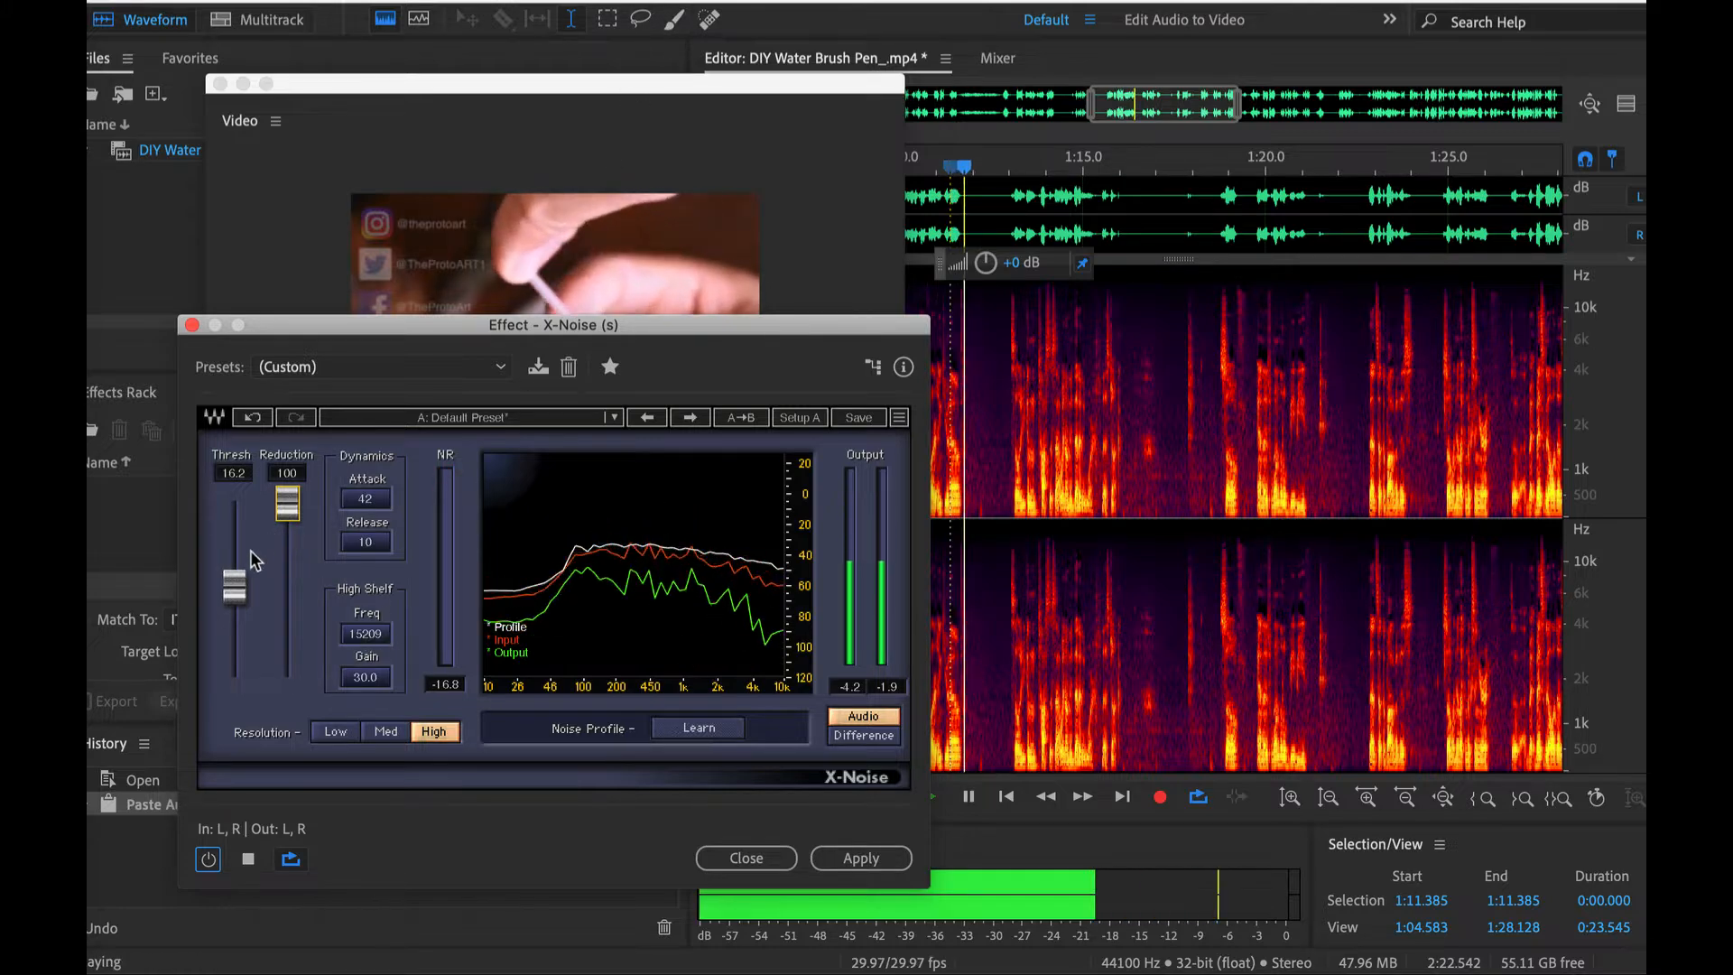
left_click_drag(235, 586, 235, 504)
left_click(207, 867)
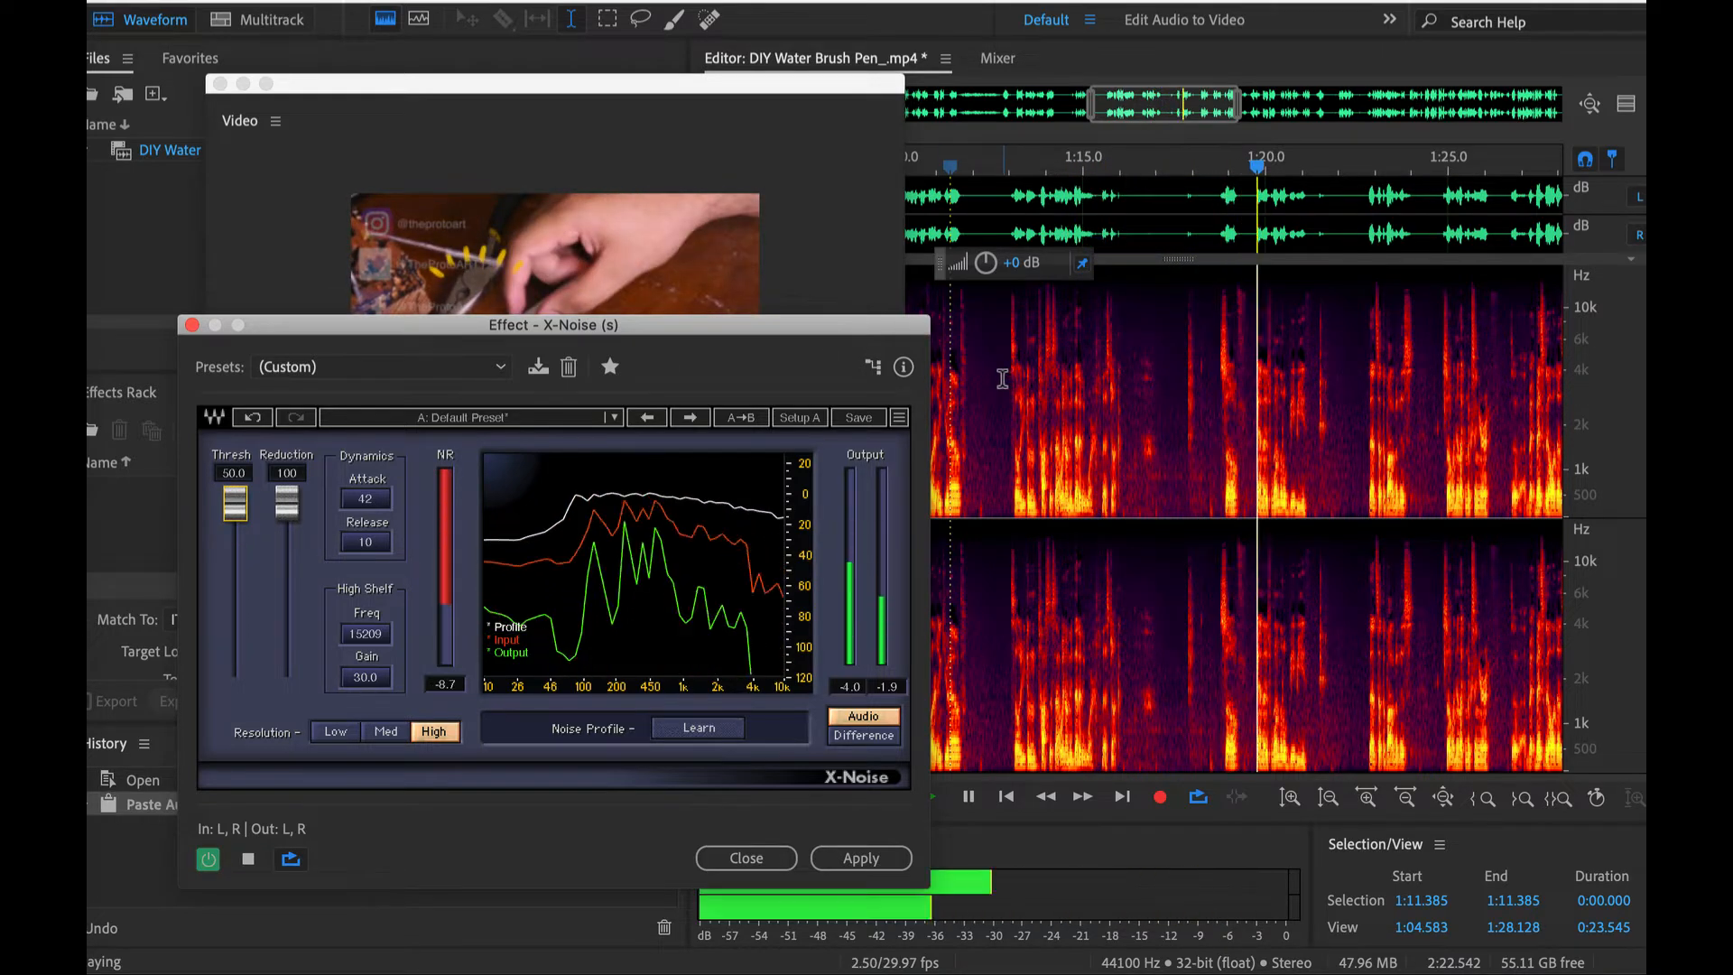
key("space")
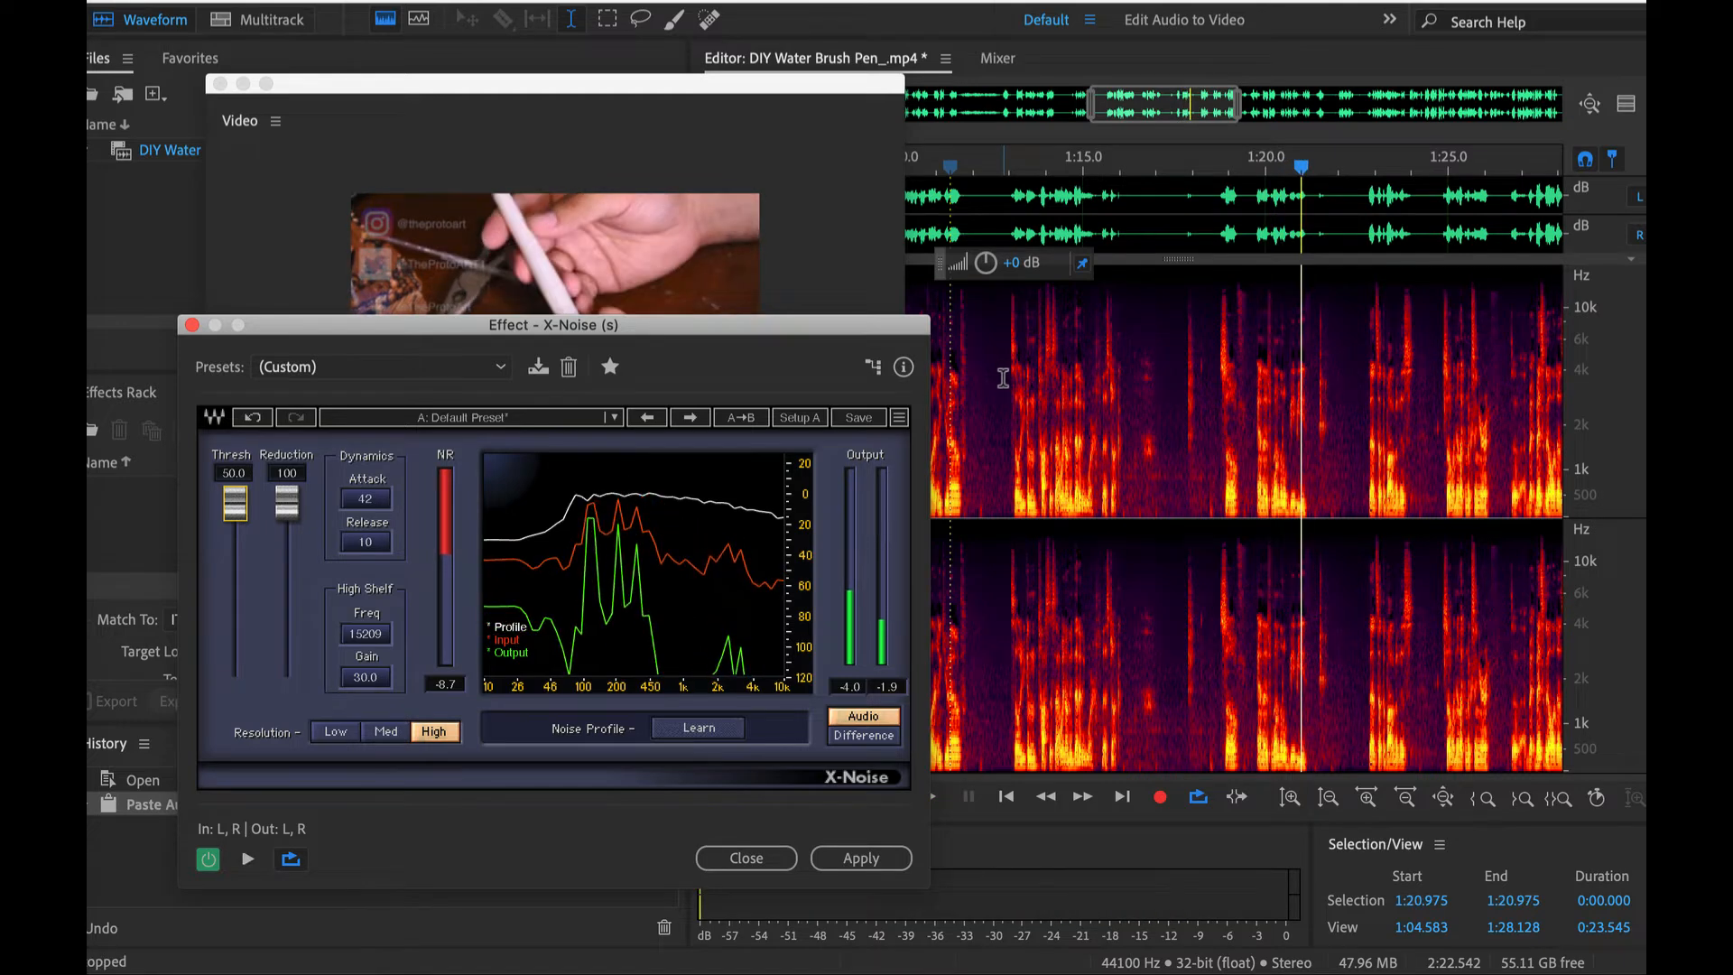
- Set the X-Noise threshold to -1.1 while playing the audio from about 1:11.1
scroll(1004, 379, "up", 2)
scroll(1004, 381, "up", 1)
scroll(1004, 381, "left", 4)
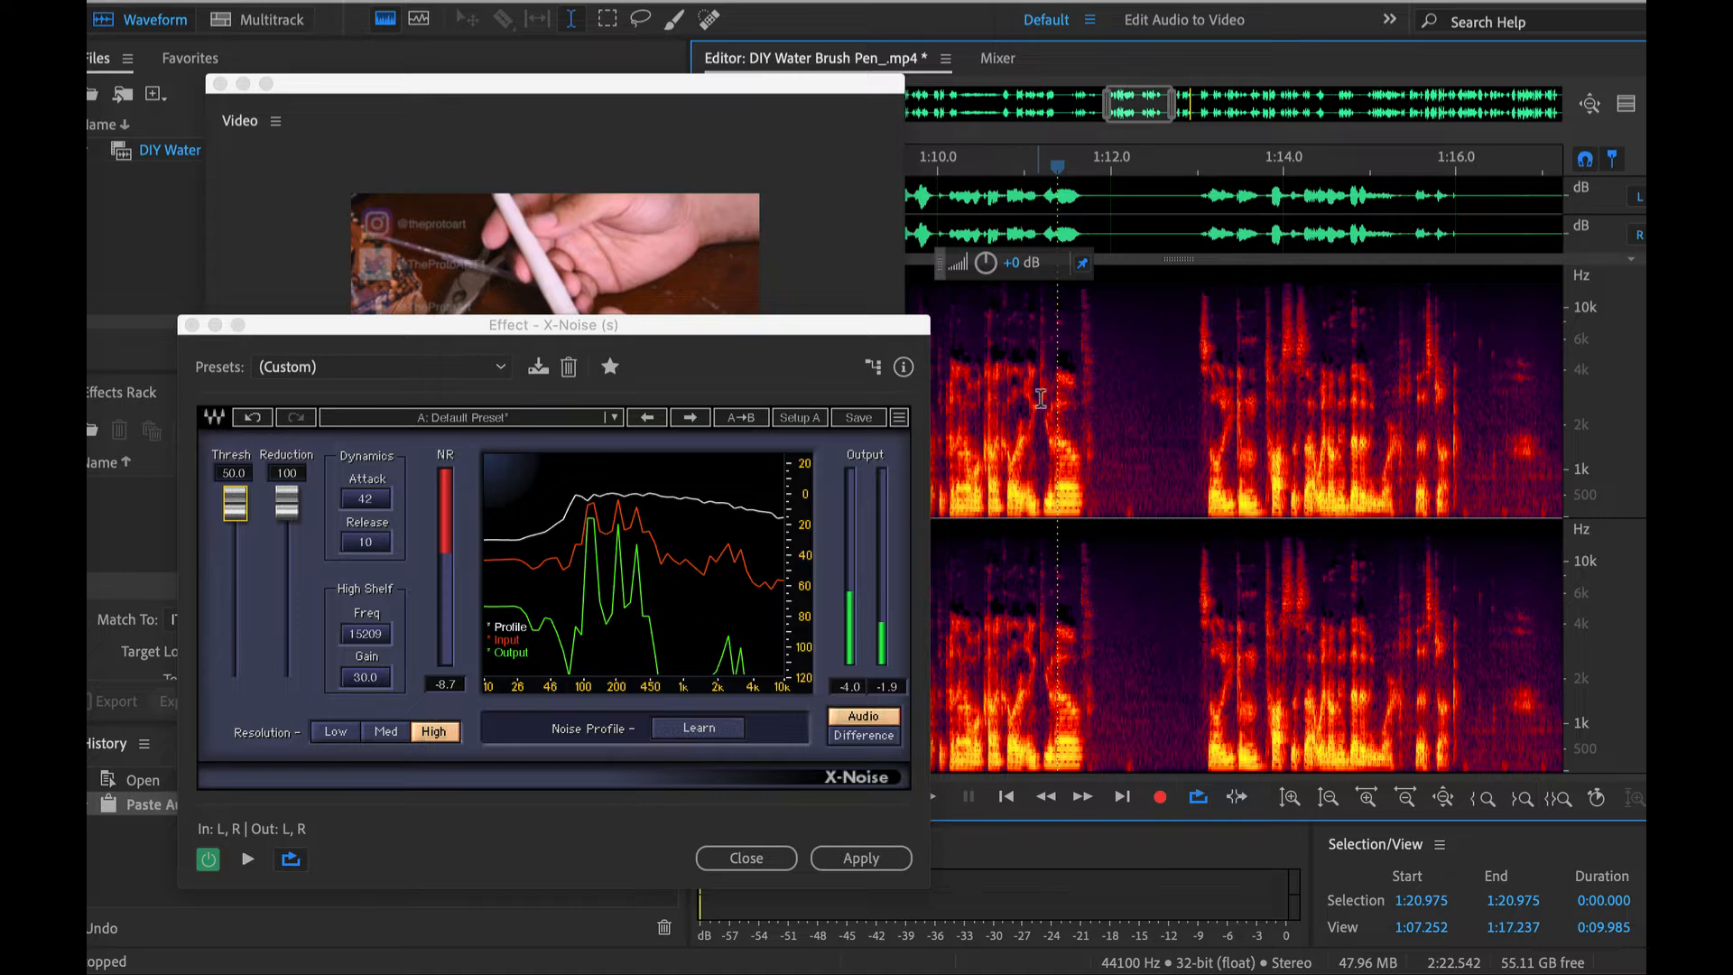
left_click(1034, 402)
key("space")
left_click_drag(234, 503, 235, 630)
key("space")
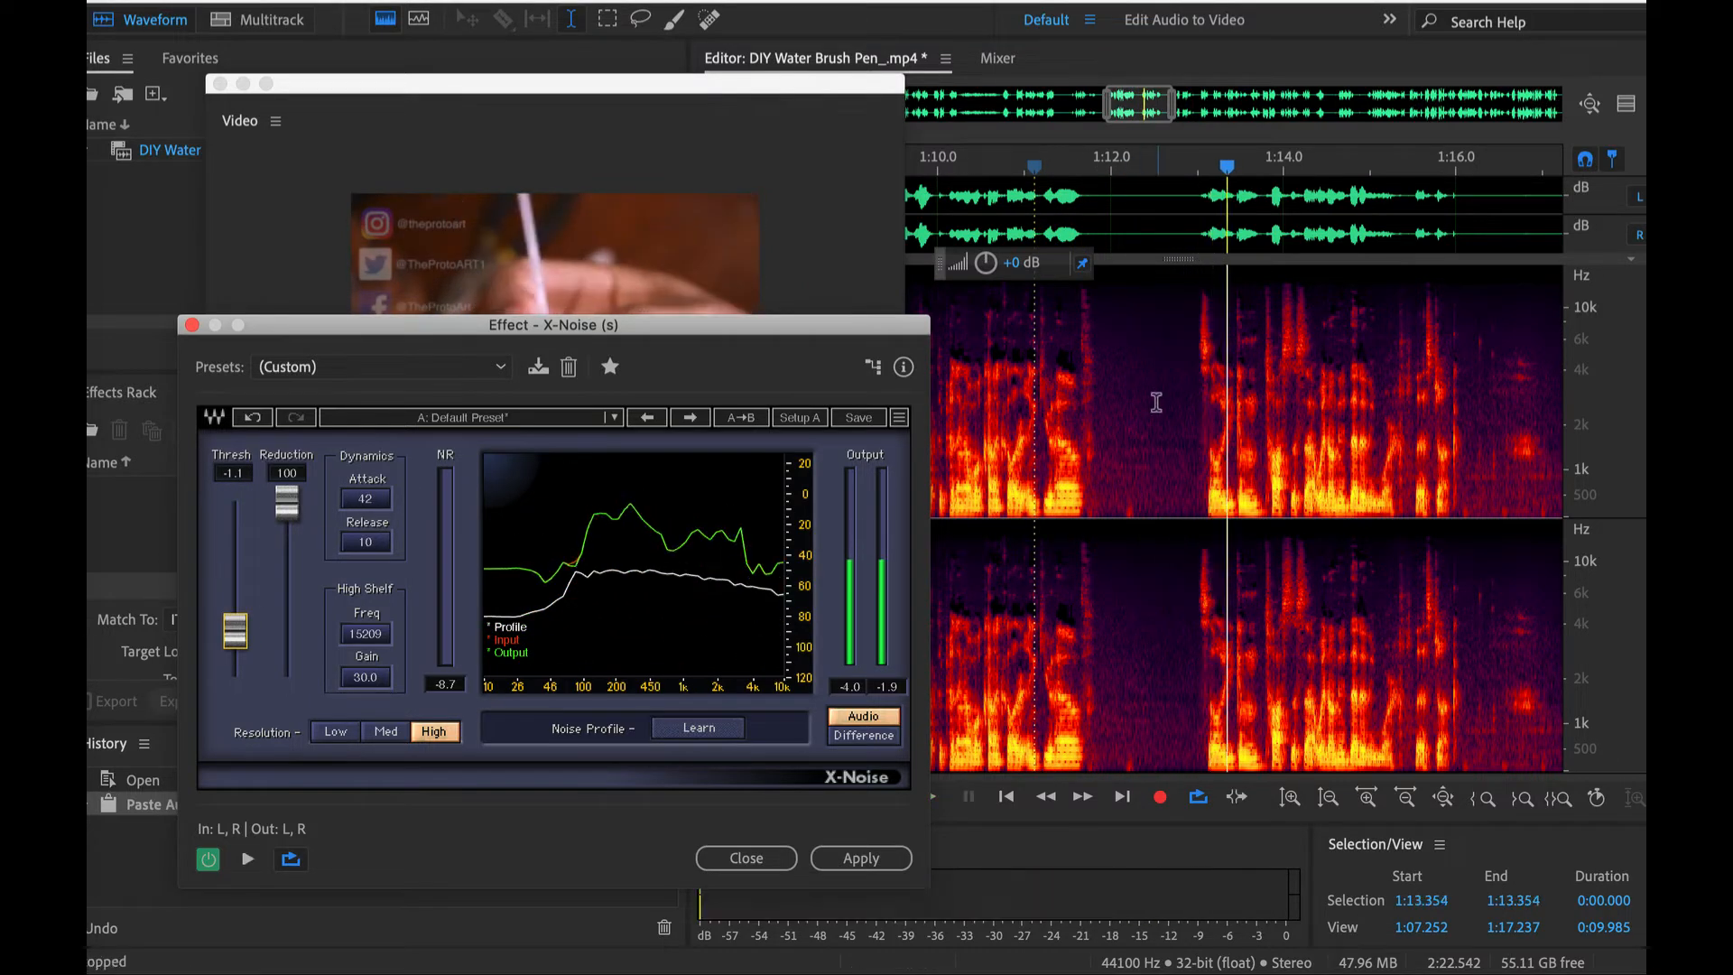
scroll(1152, 413, "right", 1)
scroll(1152, 412, "up", 2)
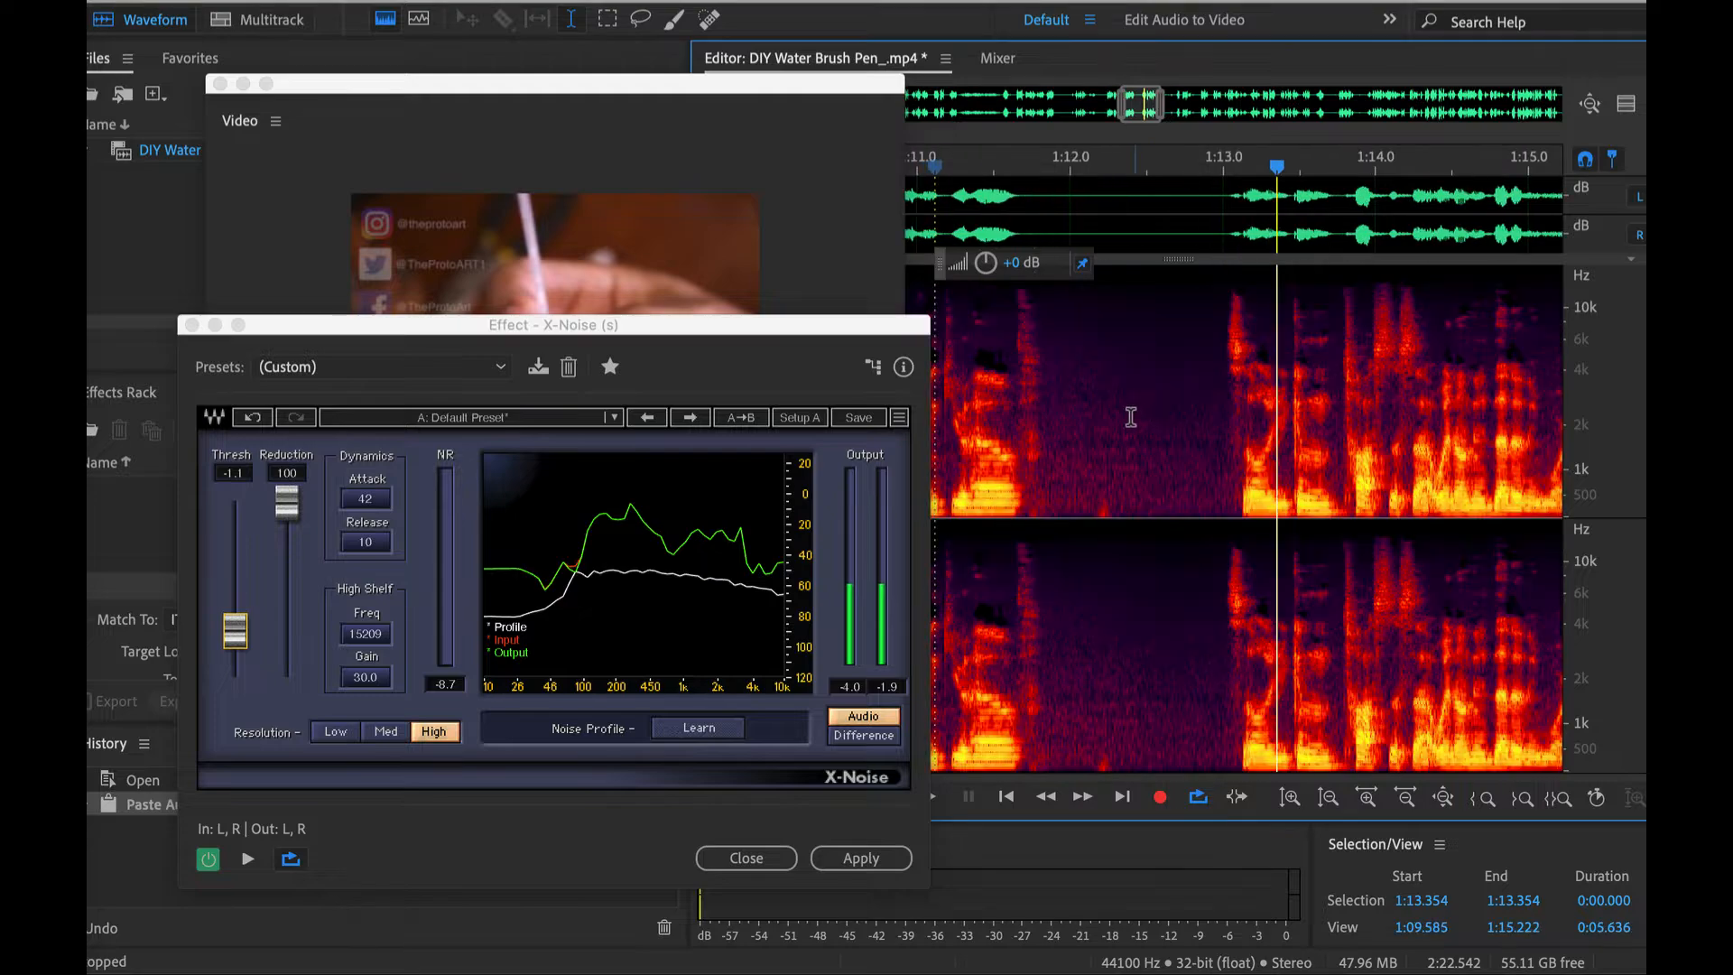
- Select the noise-only gap from 1:12.358 to 1:13.000 and learn it as the X-Noise noise profile during playback
left_click_drag(1128, 418, 1222, 432)
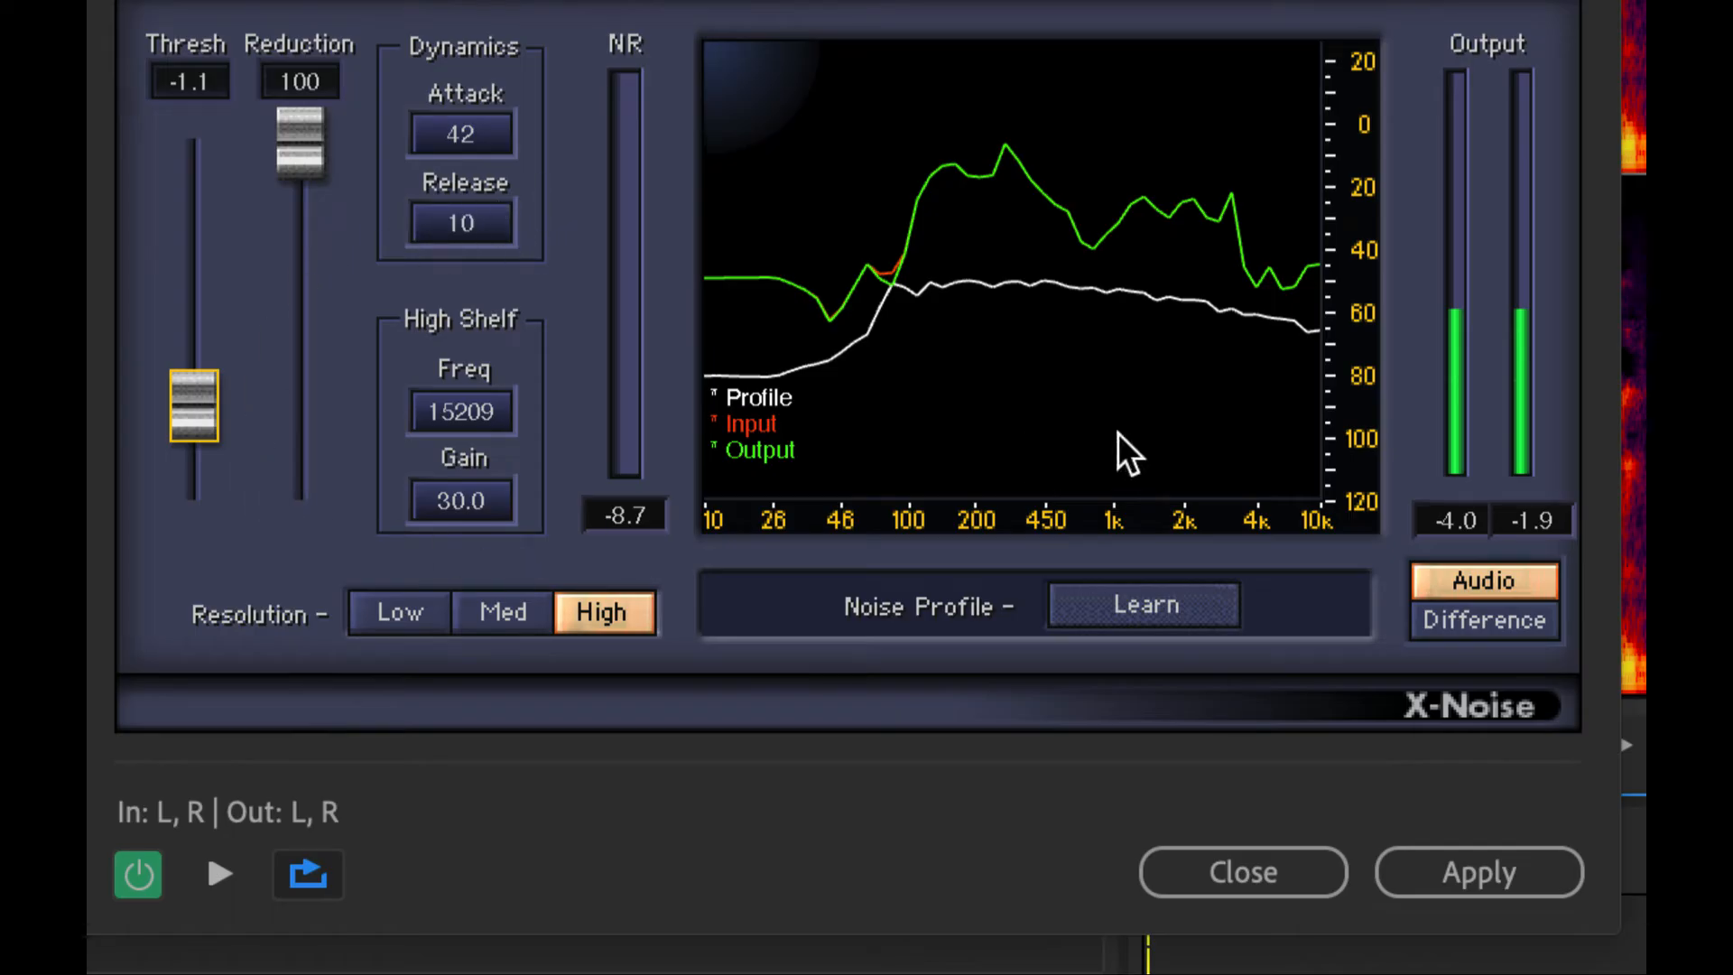
left_click(1105, 599)
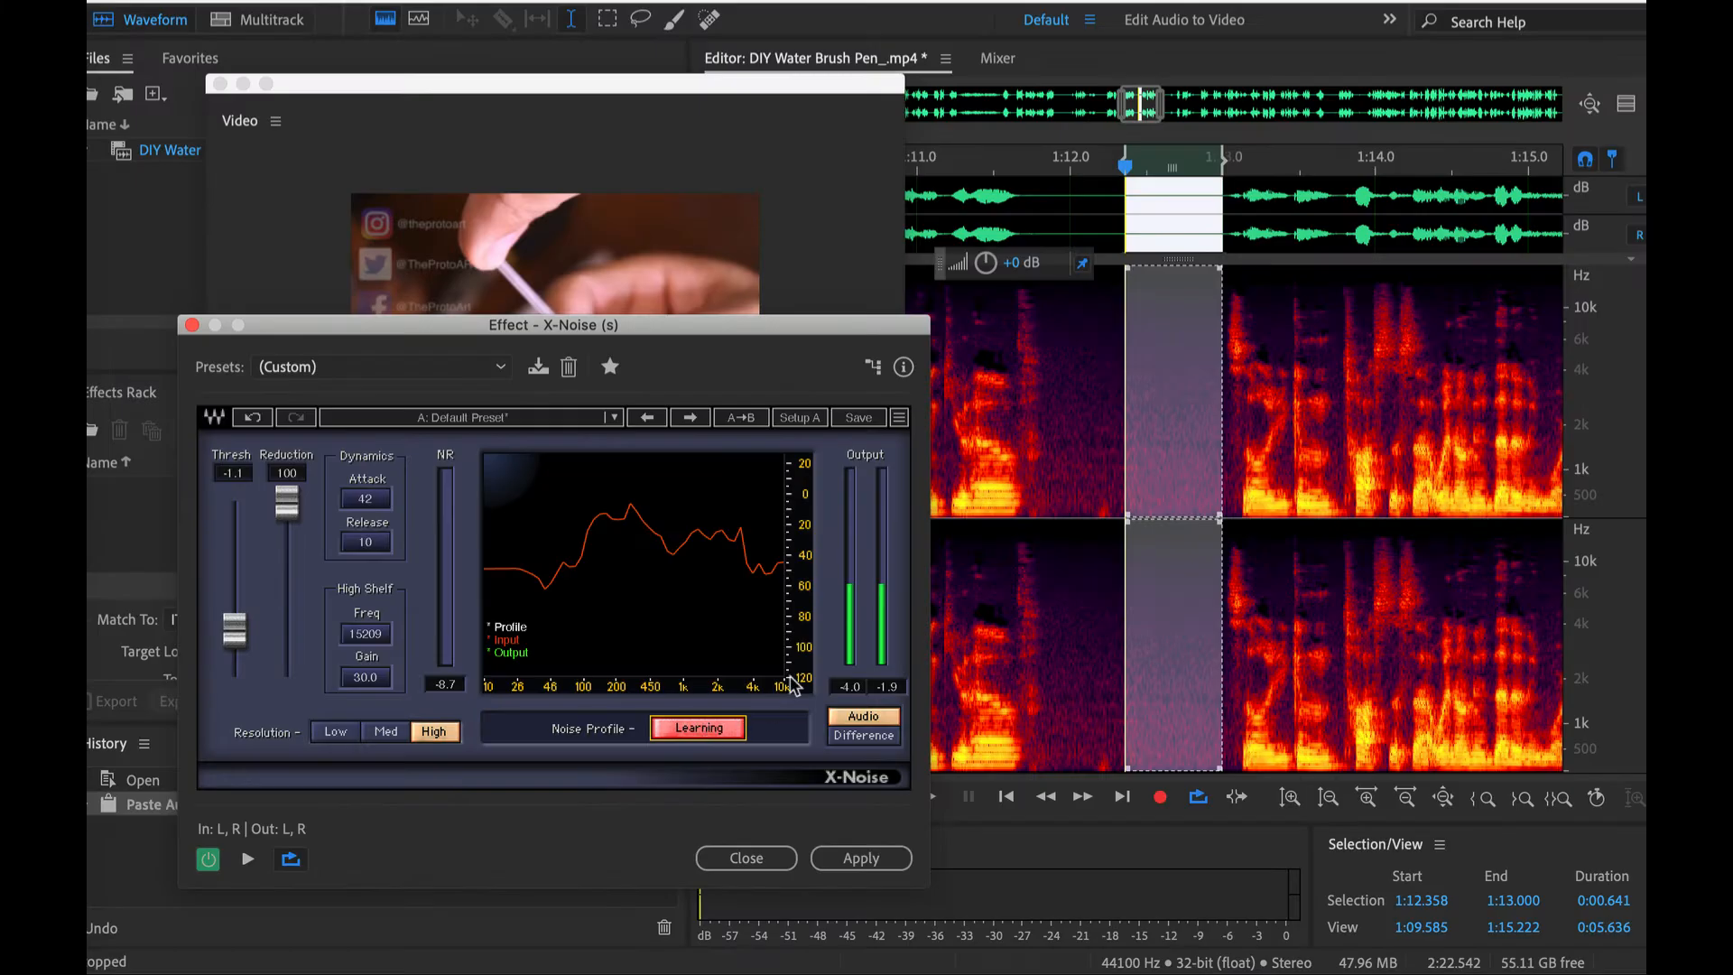
key("space")
left_click(669, 725)
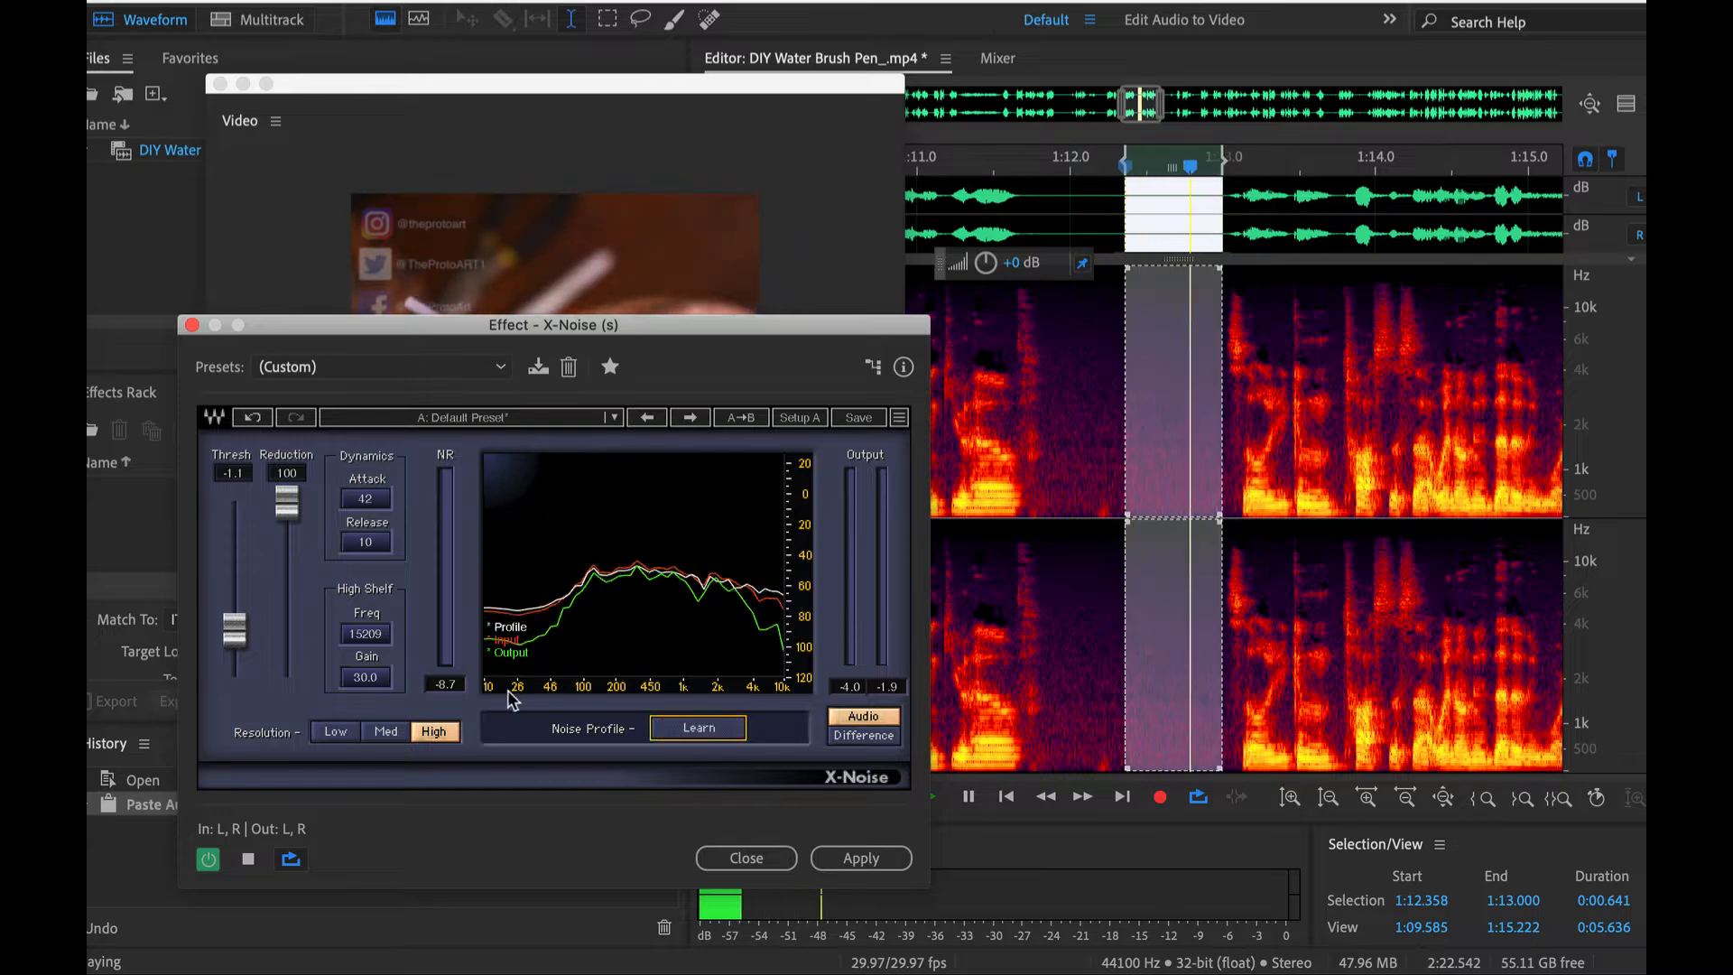
- Select the speech from 1:08.549 to 1:11.863 and set the X-Noise threshold to 23.3 while playing it
scroll(938, 407, "down", 2)
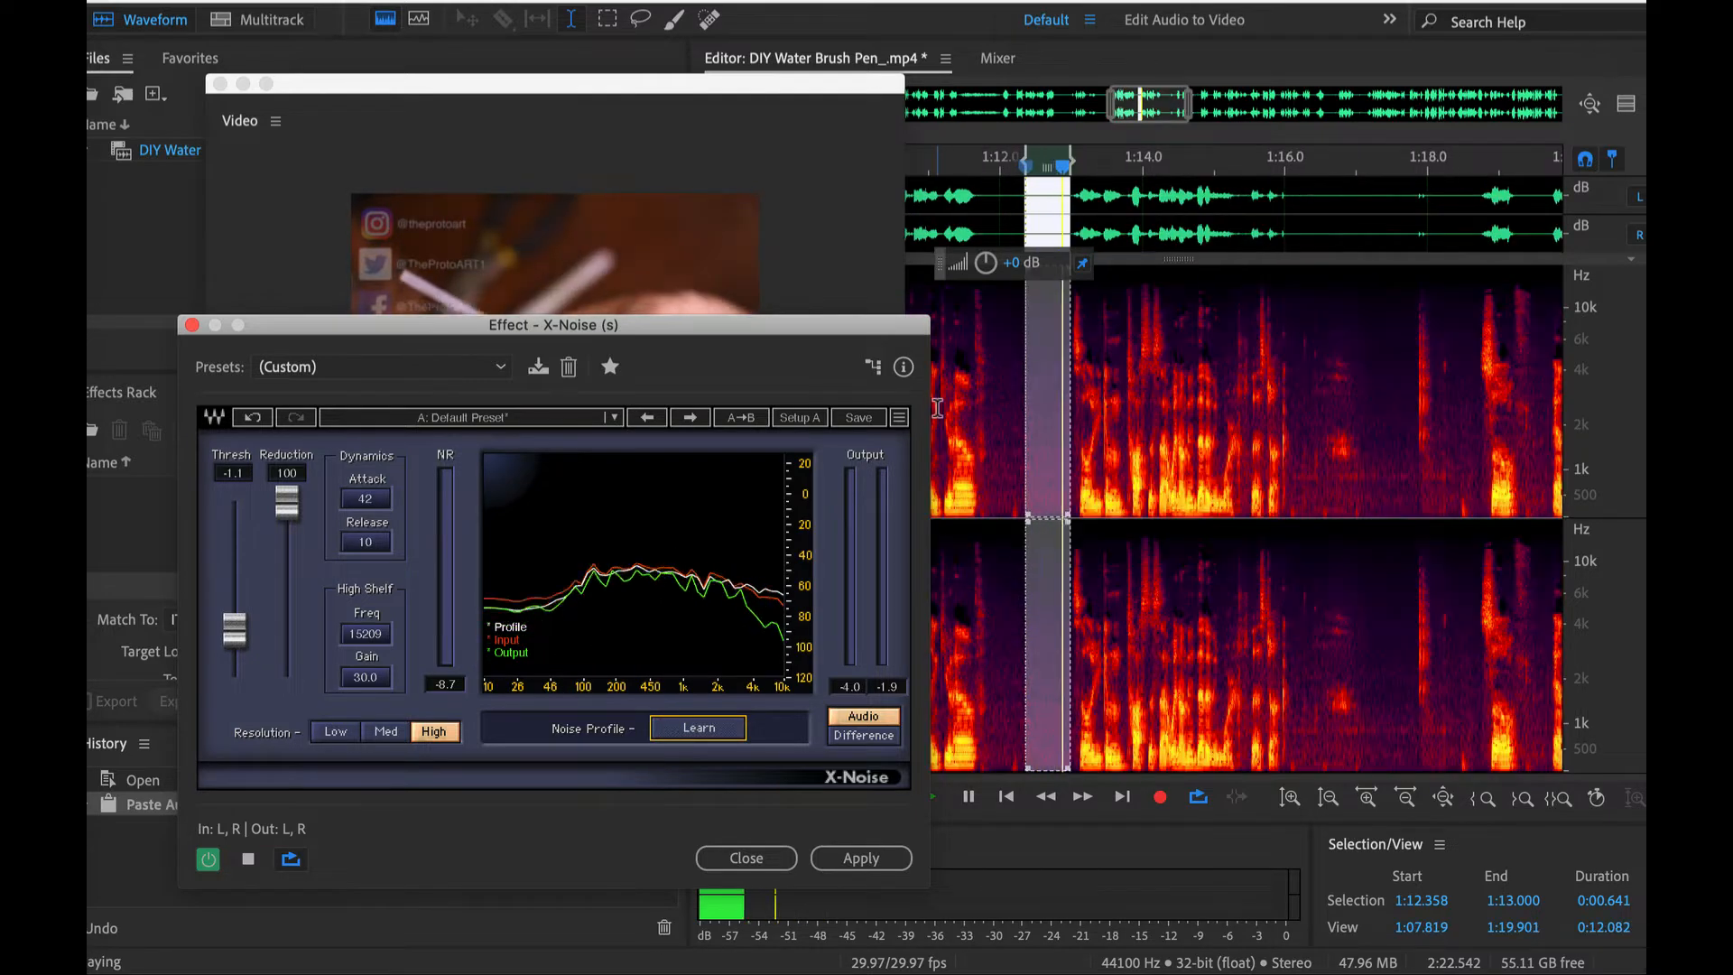
scroll(937, 407, "down", 2)
left_click_drag(944, 406, 1065, 406)
key("space")
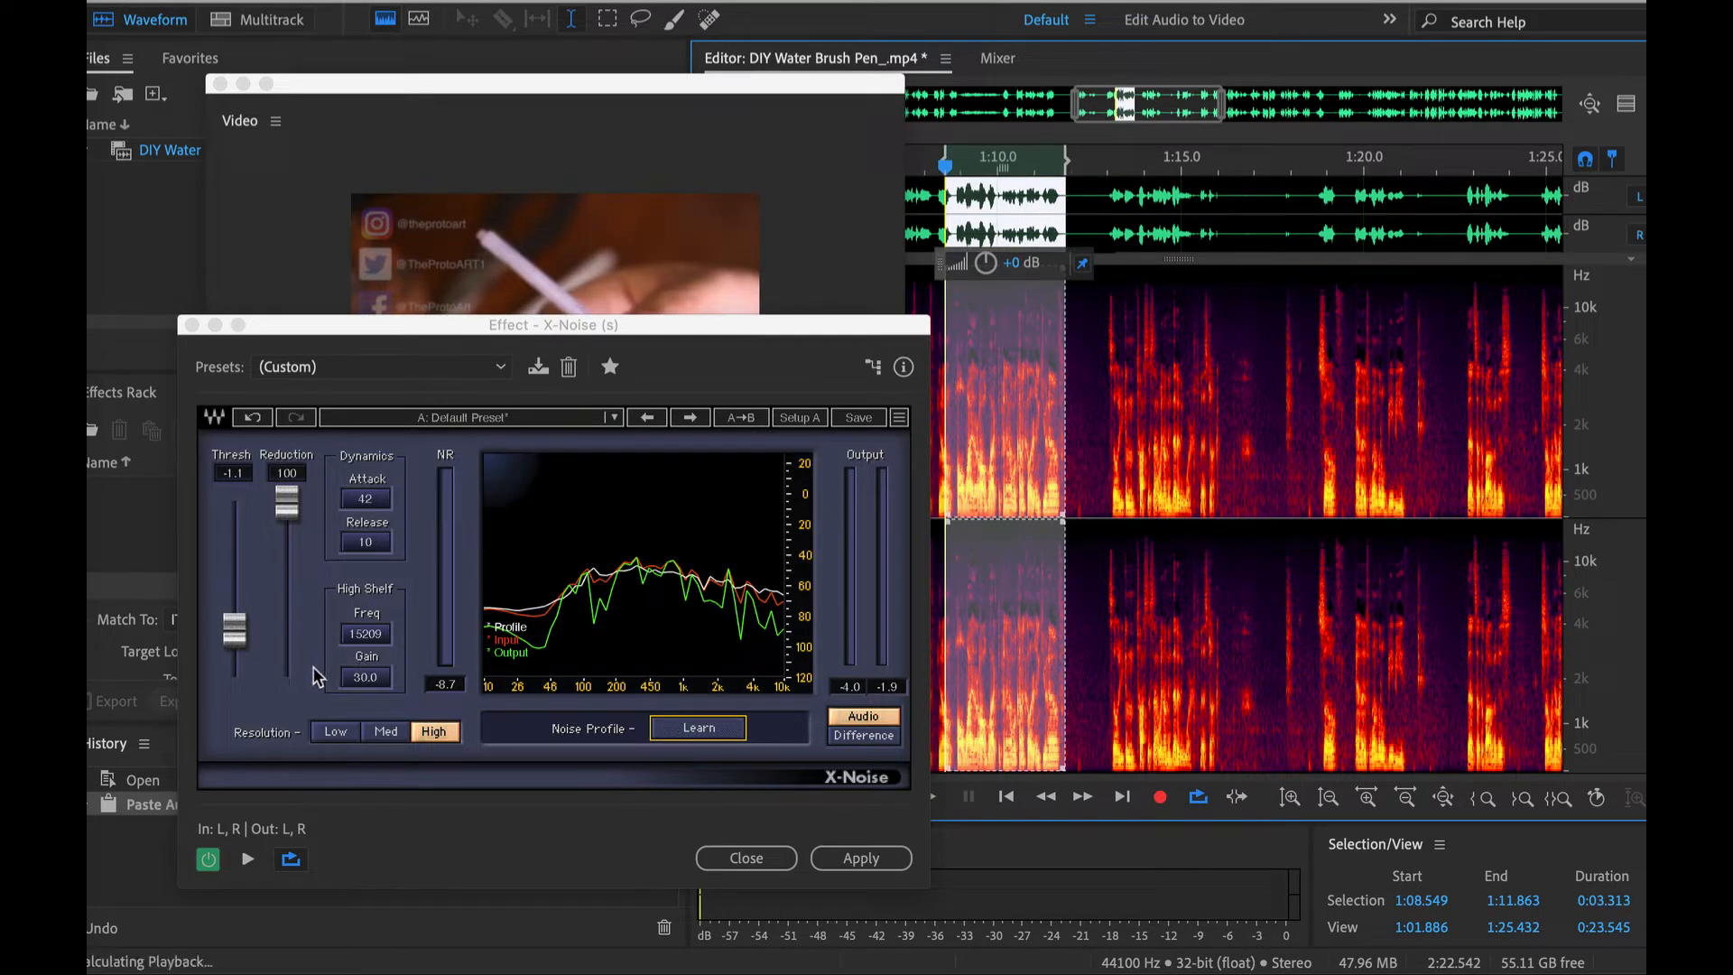
left_click_drag(236, 631, 172, 389)
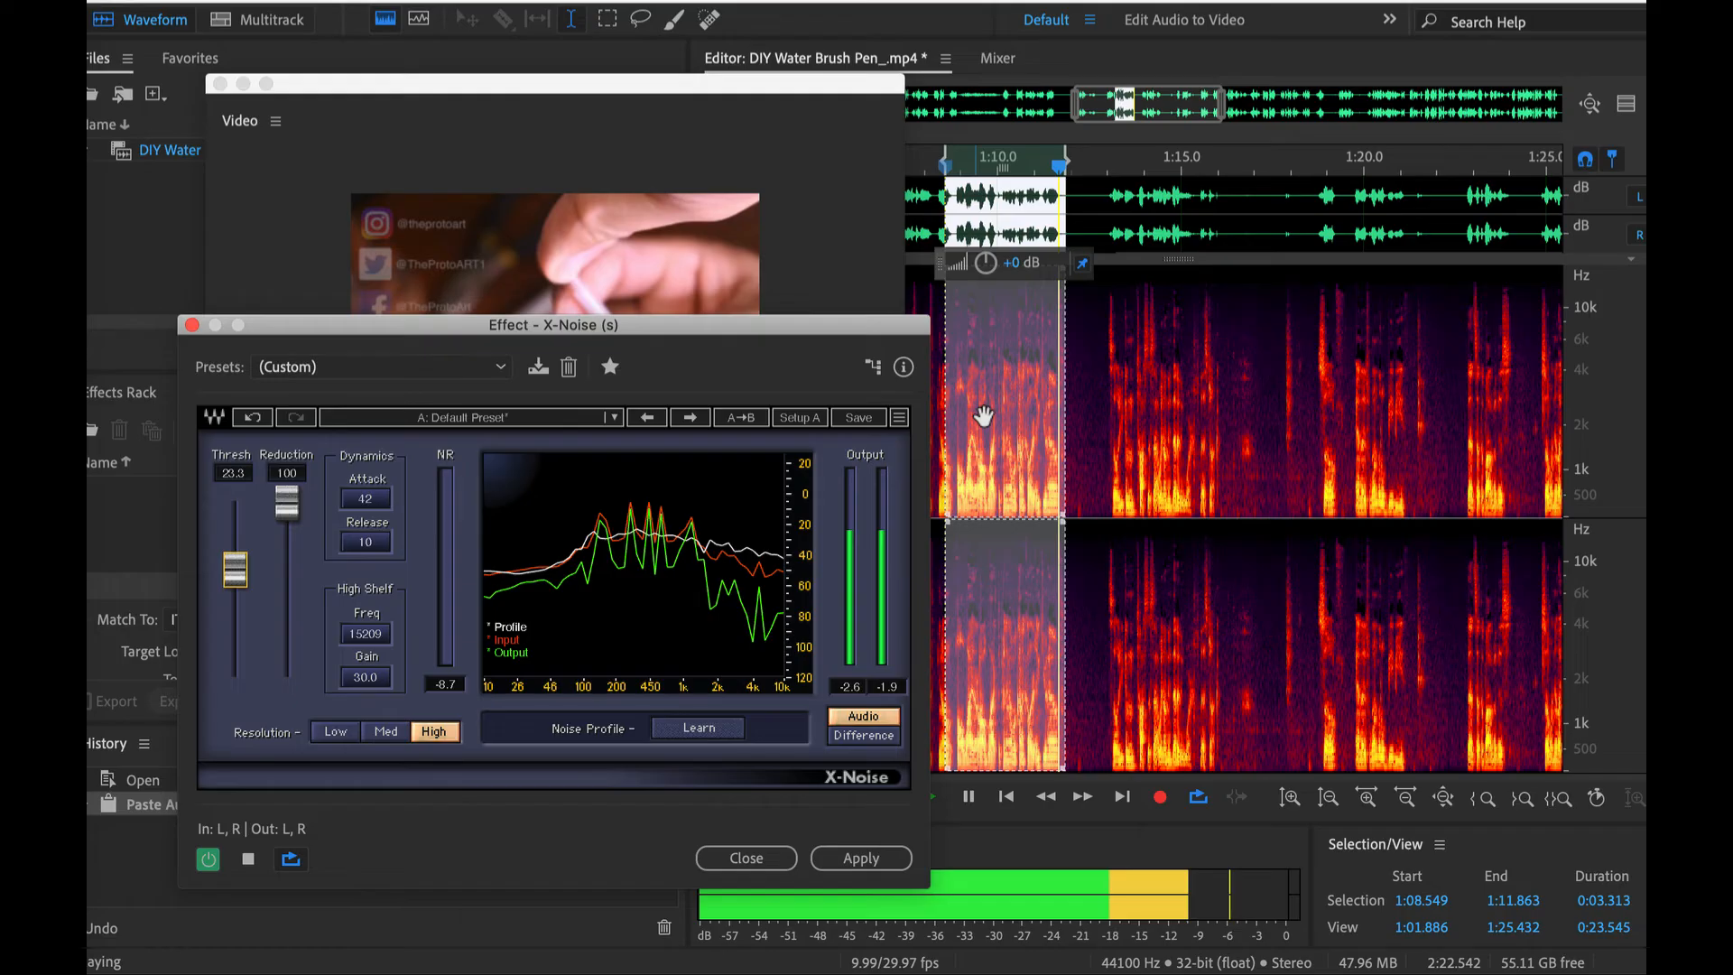
key("space")
- Listen to the audio processed by X-Noise from 1:02.202 to about 1:05.8
scroll(1147, 384, "down", 2)
scroll(1173, 383, "left", 3)
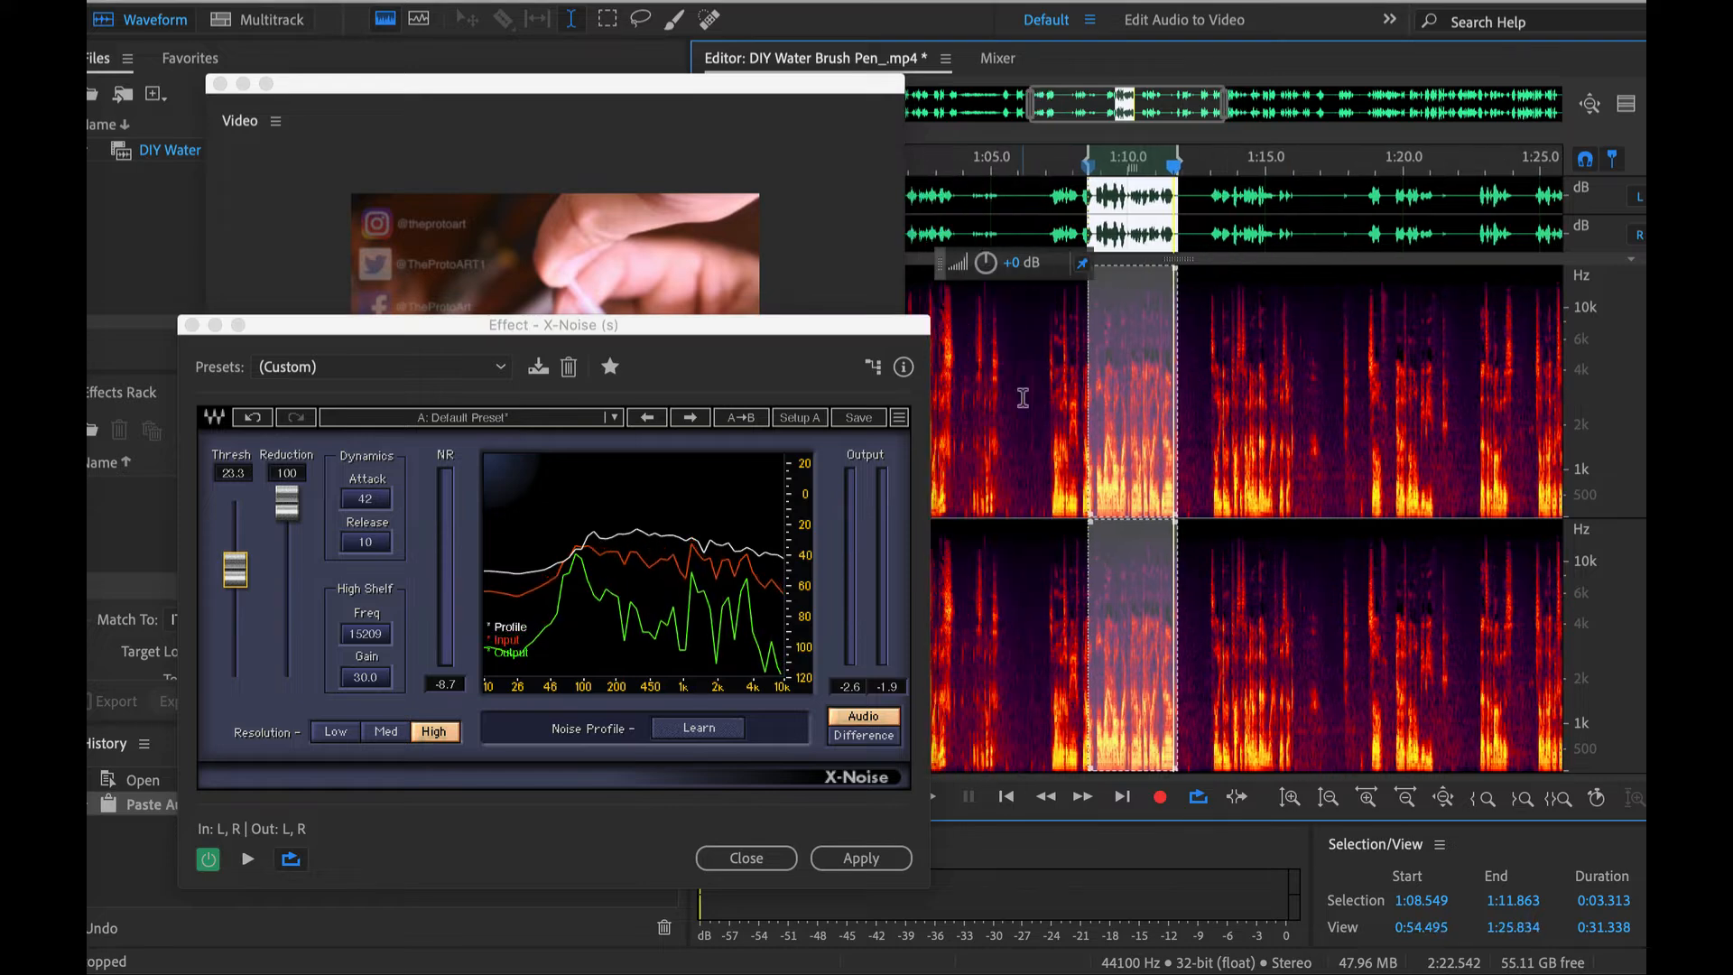
scroll(1011, 397, "left", 2)
left_click(970, 396)
key("space")
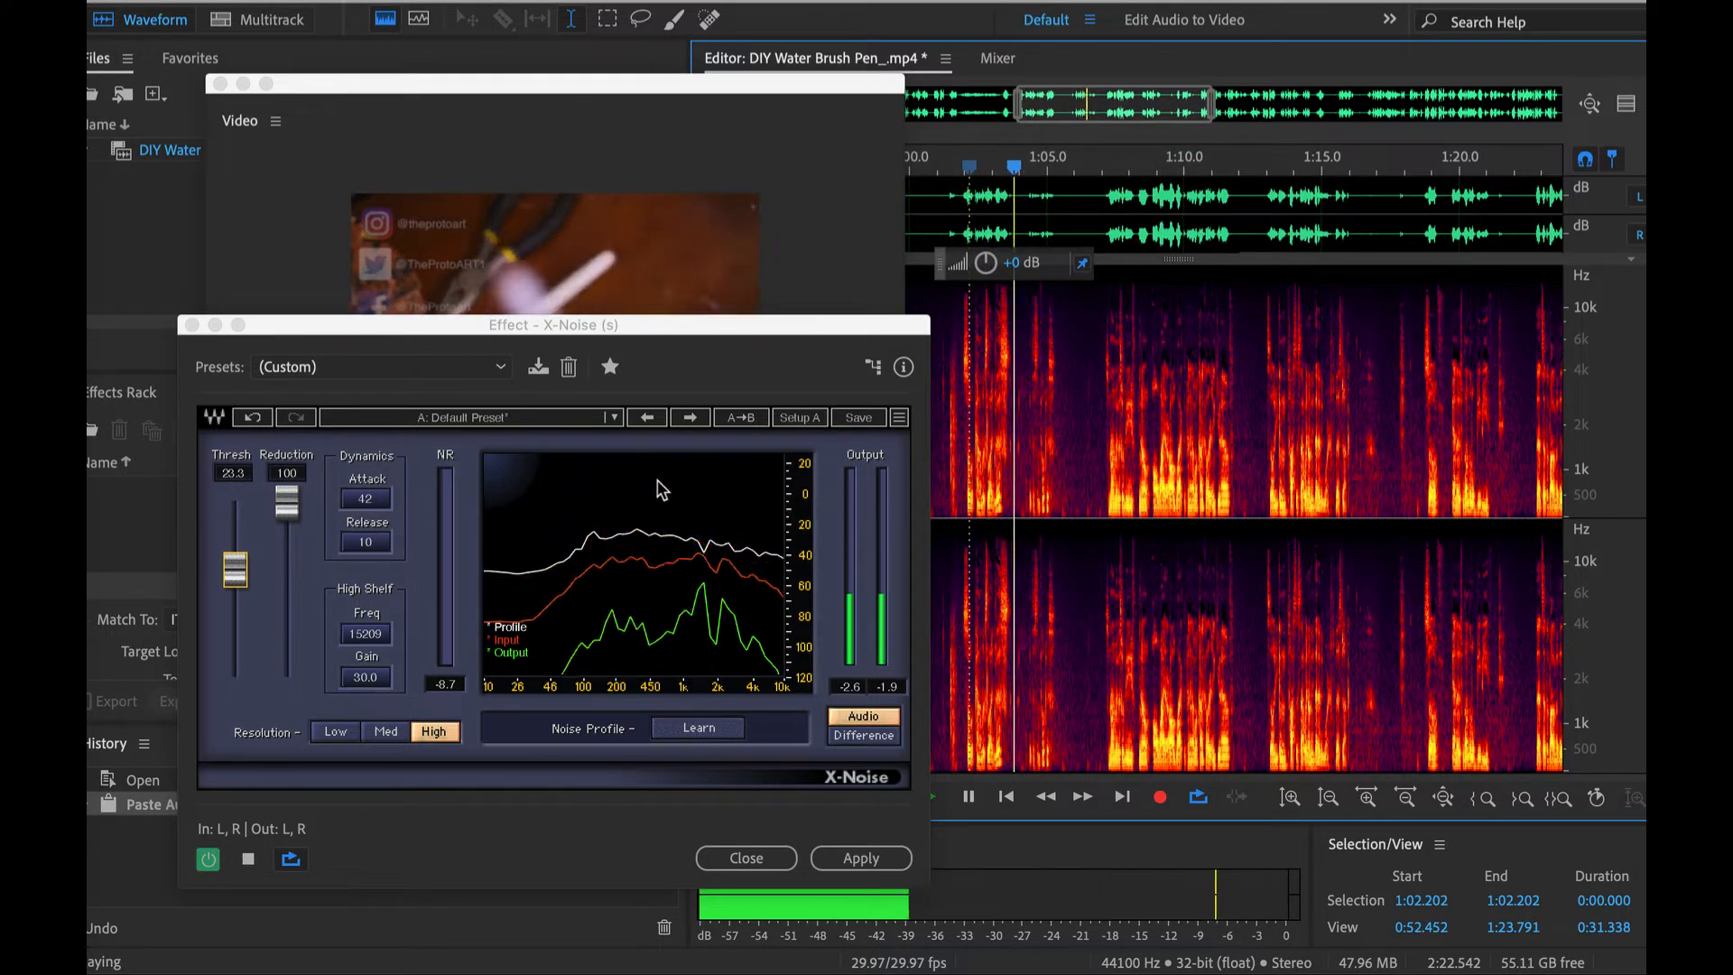
key("space")
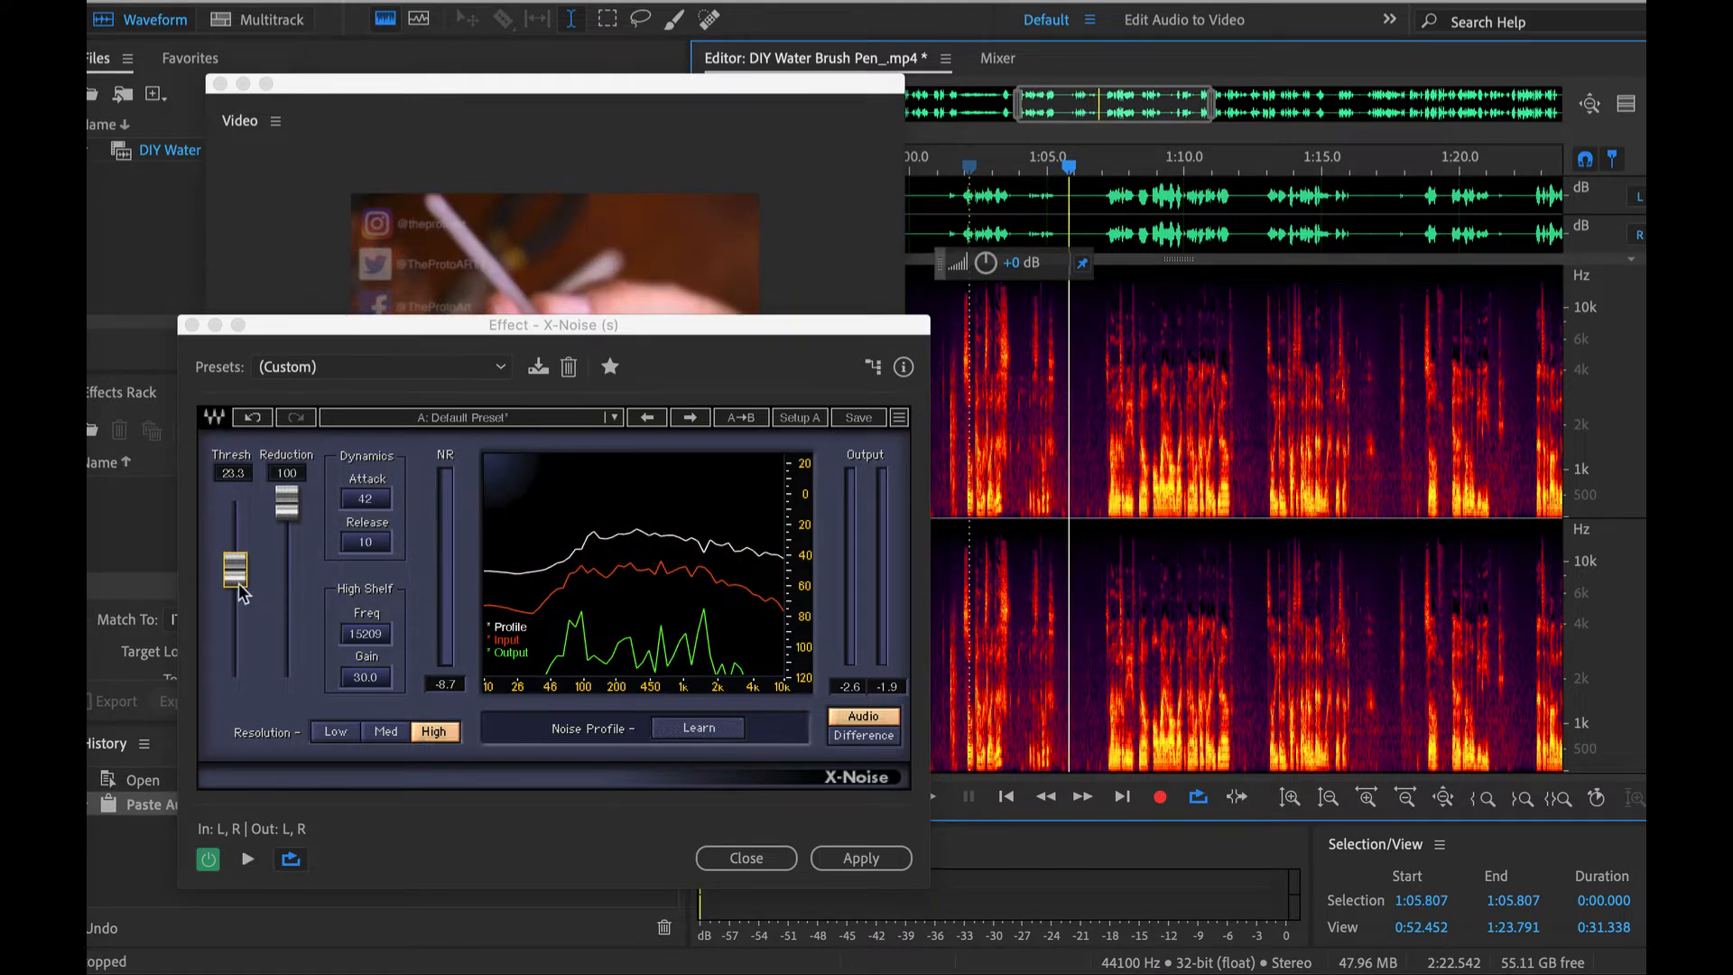
- Set the X-Noise threshold to 17.4 and apply the noise reduction to the entire file
left_click_drag(242, 593, 242, 606)
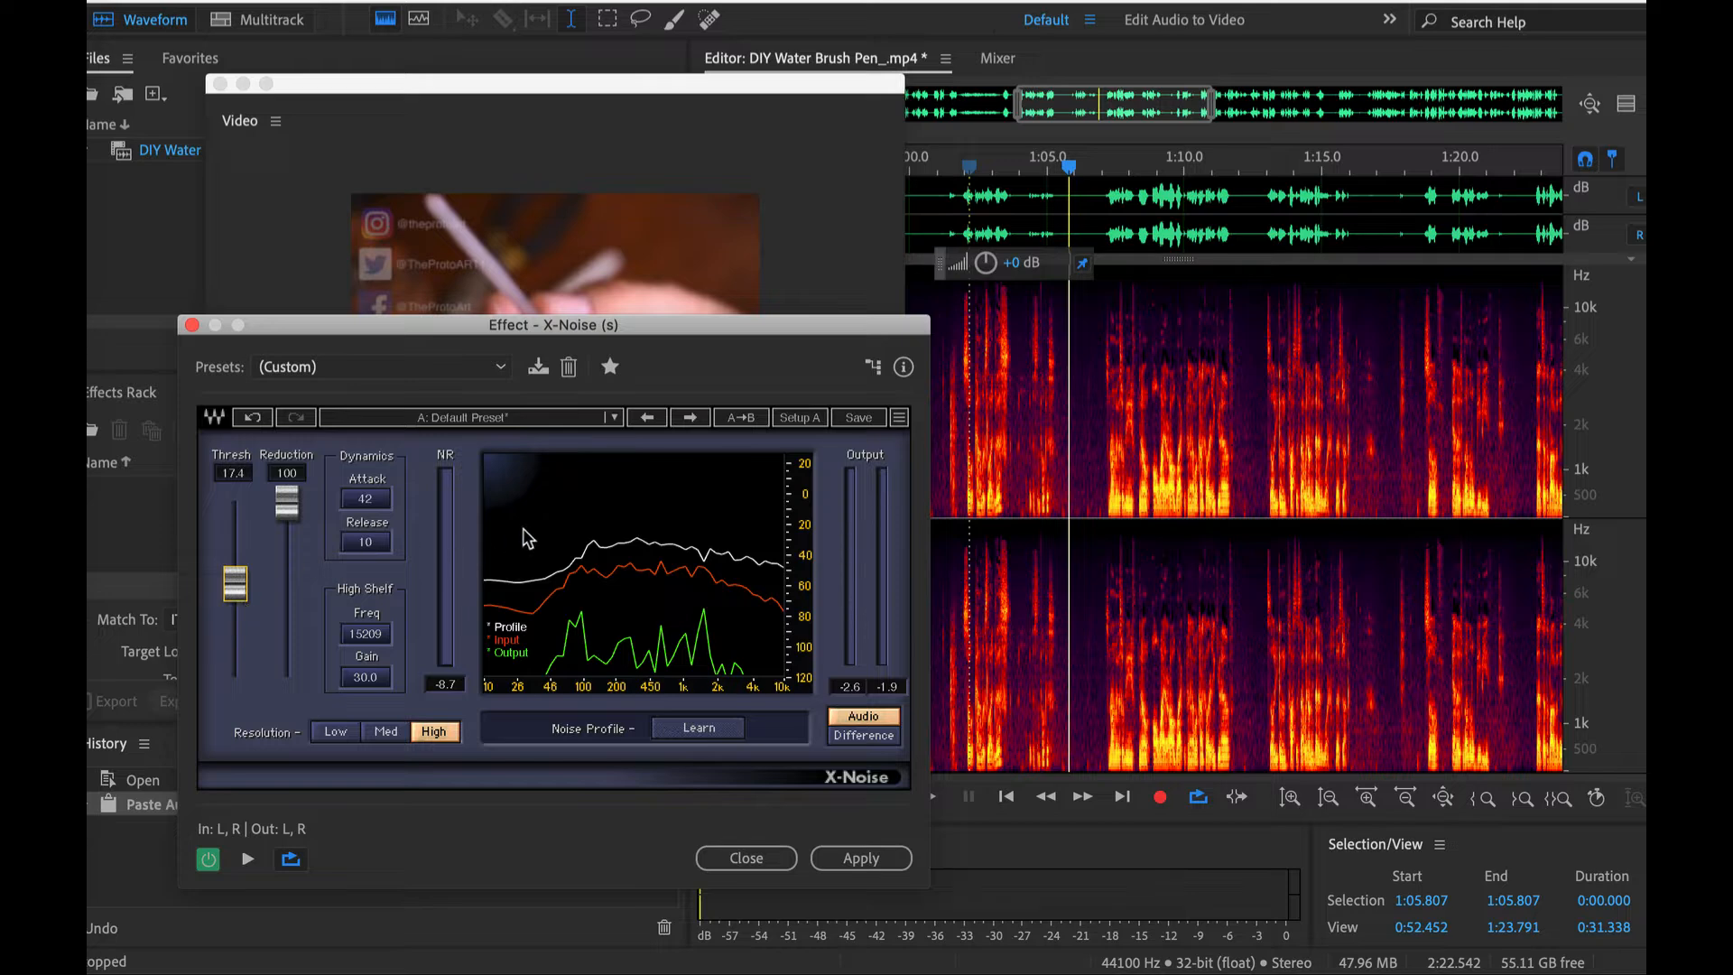
key("super+a")
left_click(844, 856)
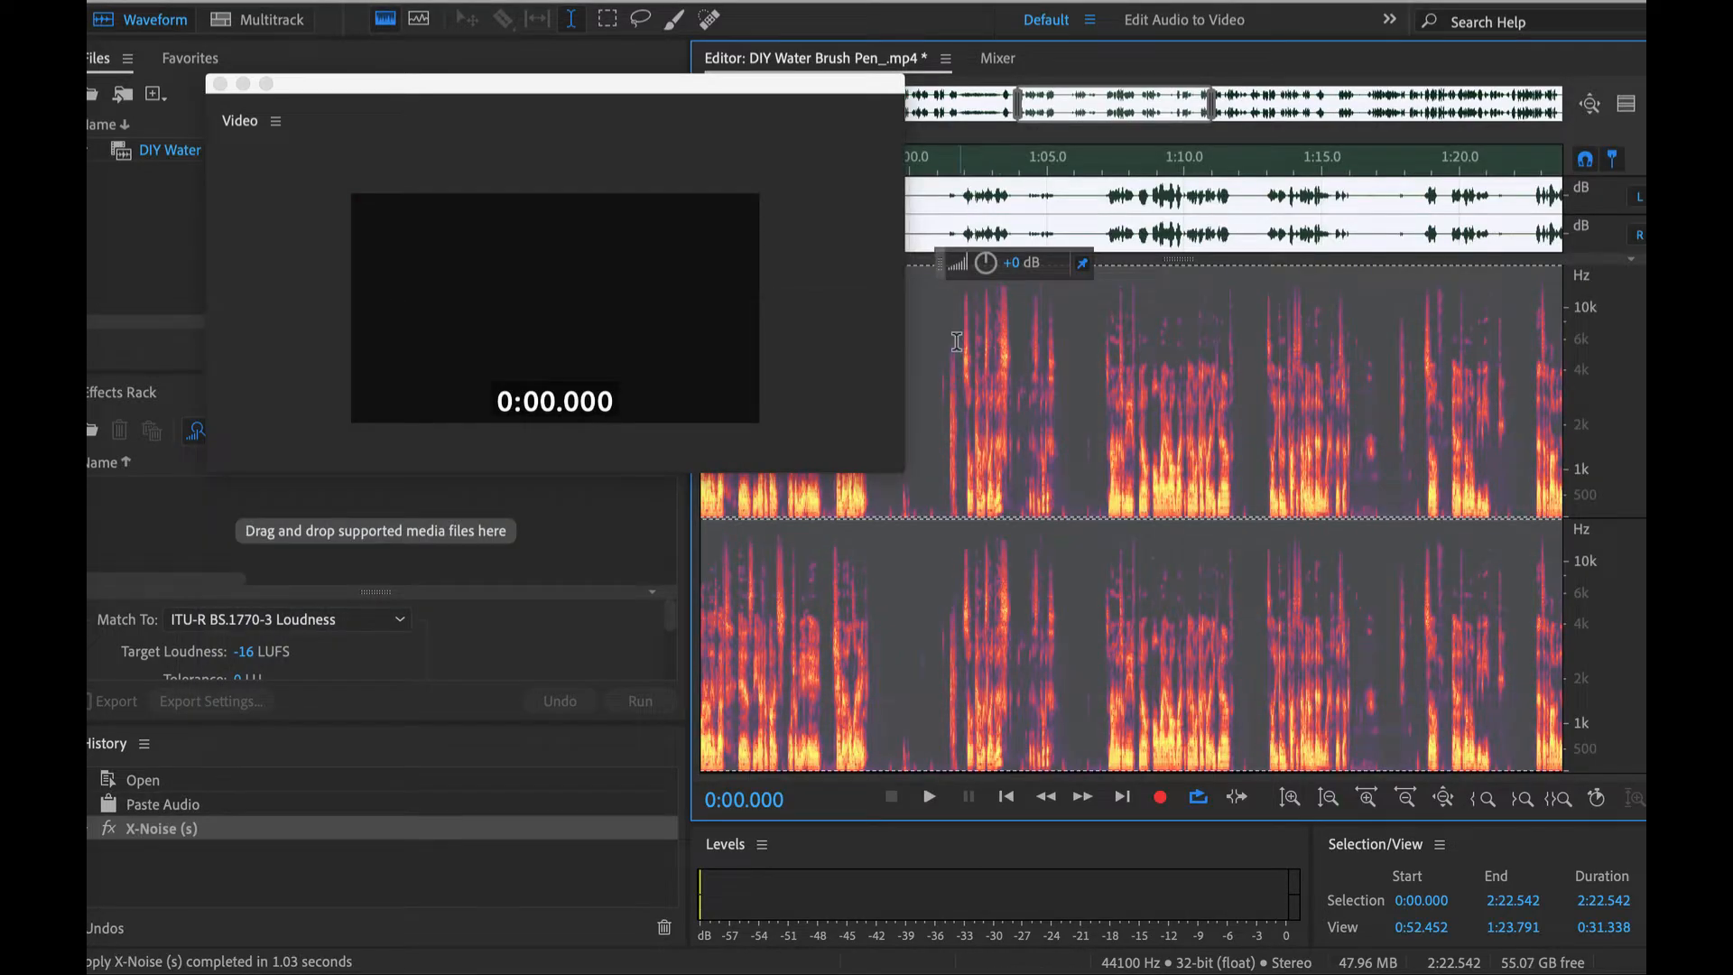
- Play back the noise-reduced audio from 1:01.737 to about 1:06.2
left_click(957, 342)
key("space")
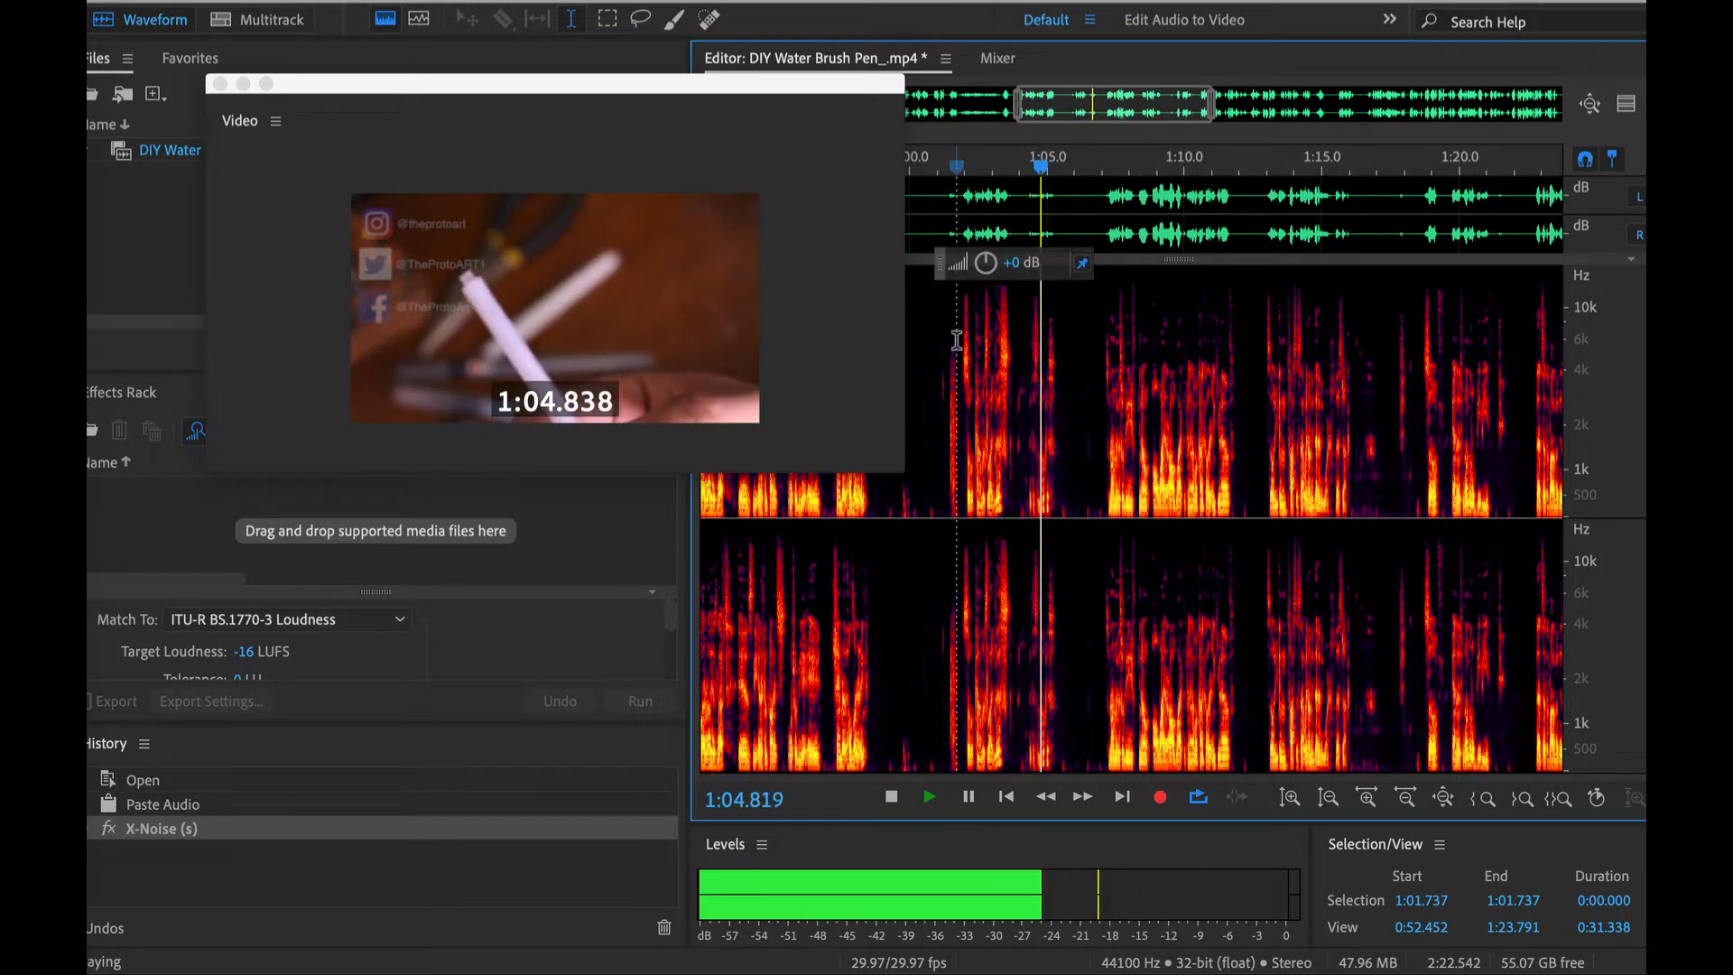
key("space")
scroll(1038, 398, "down", 6)
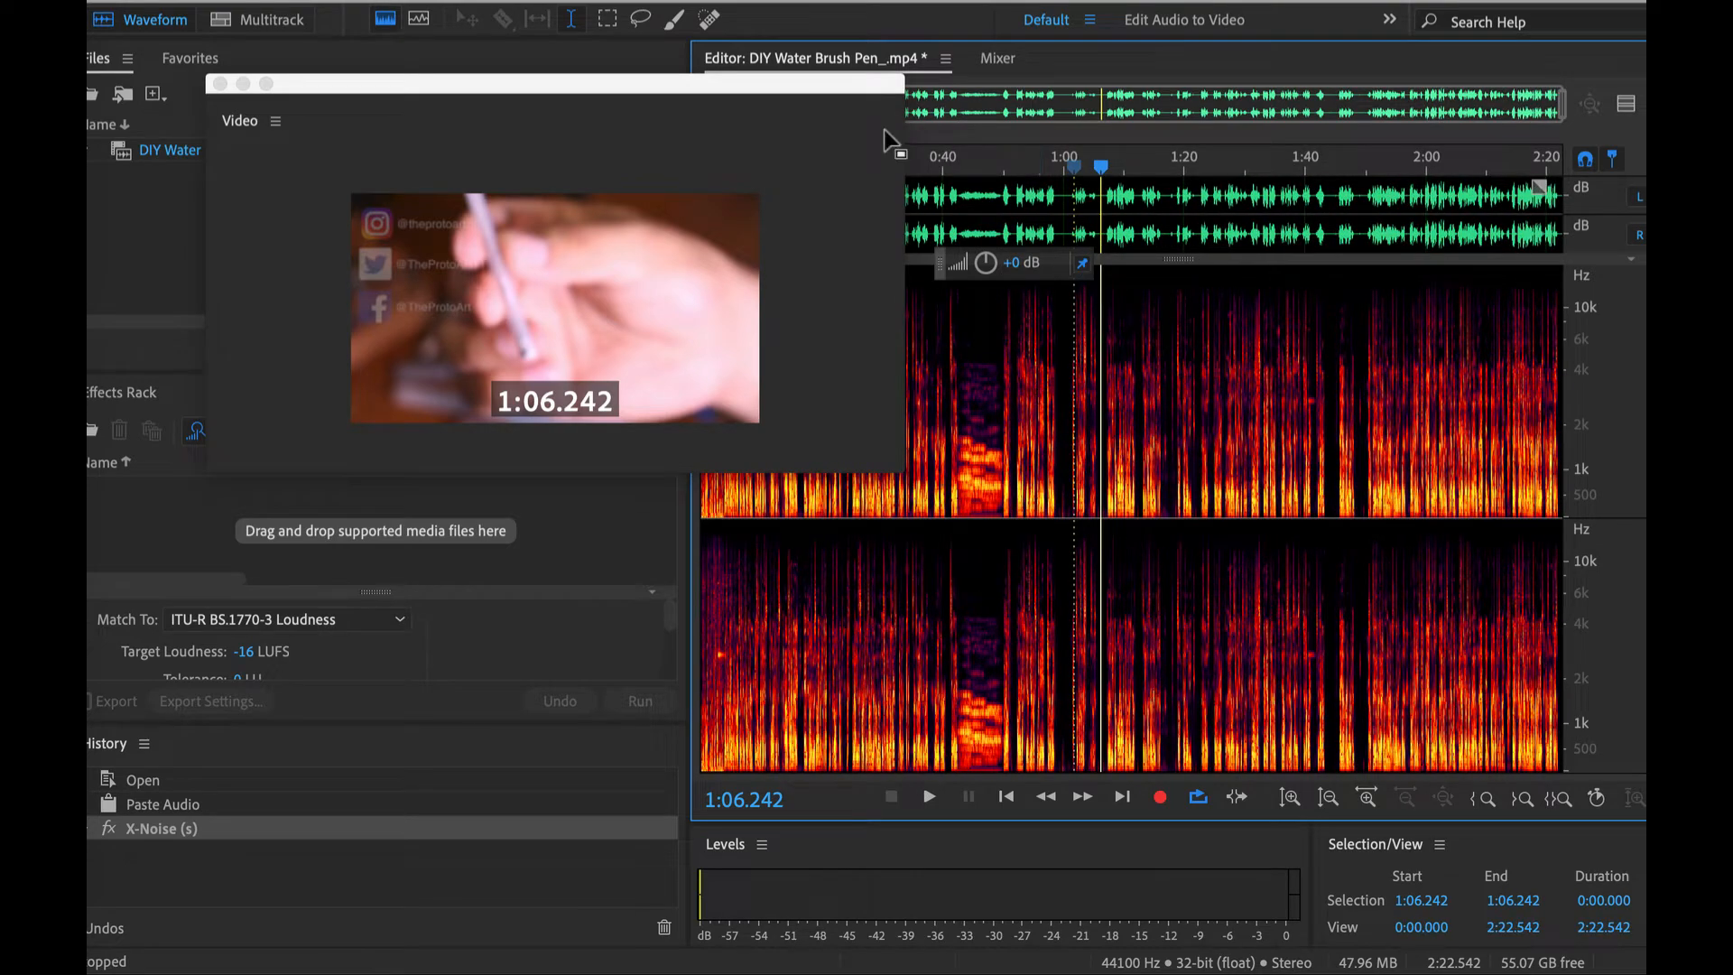
- Move the video preview off the waveform and select the opening speech from 0:03.730 to 0:42.378
left_click_drag(850, 83, 562, 269)
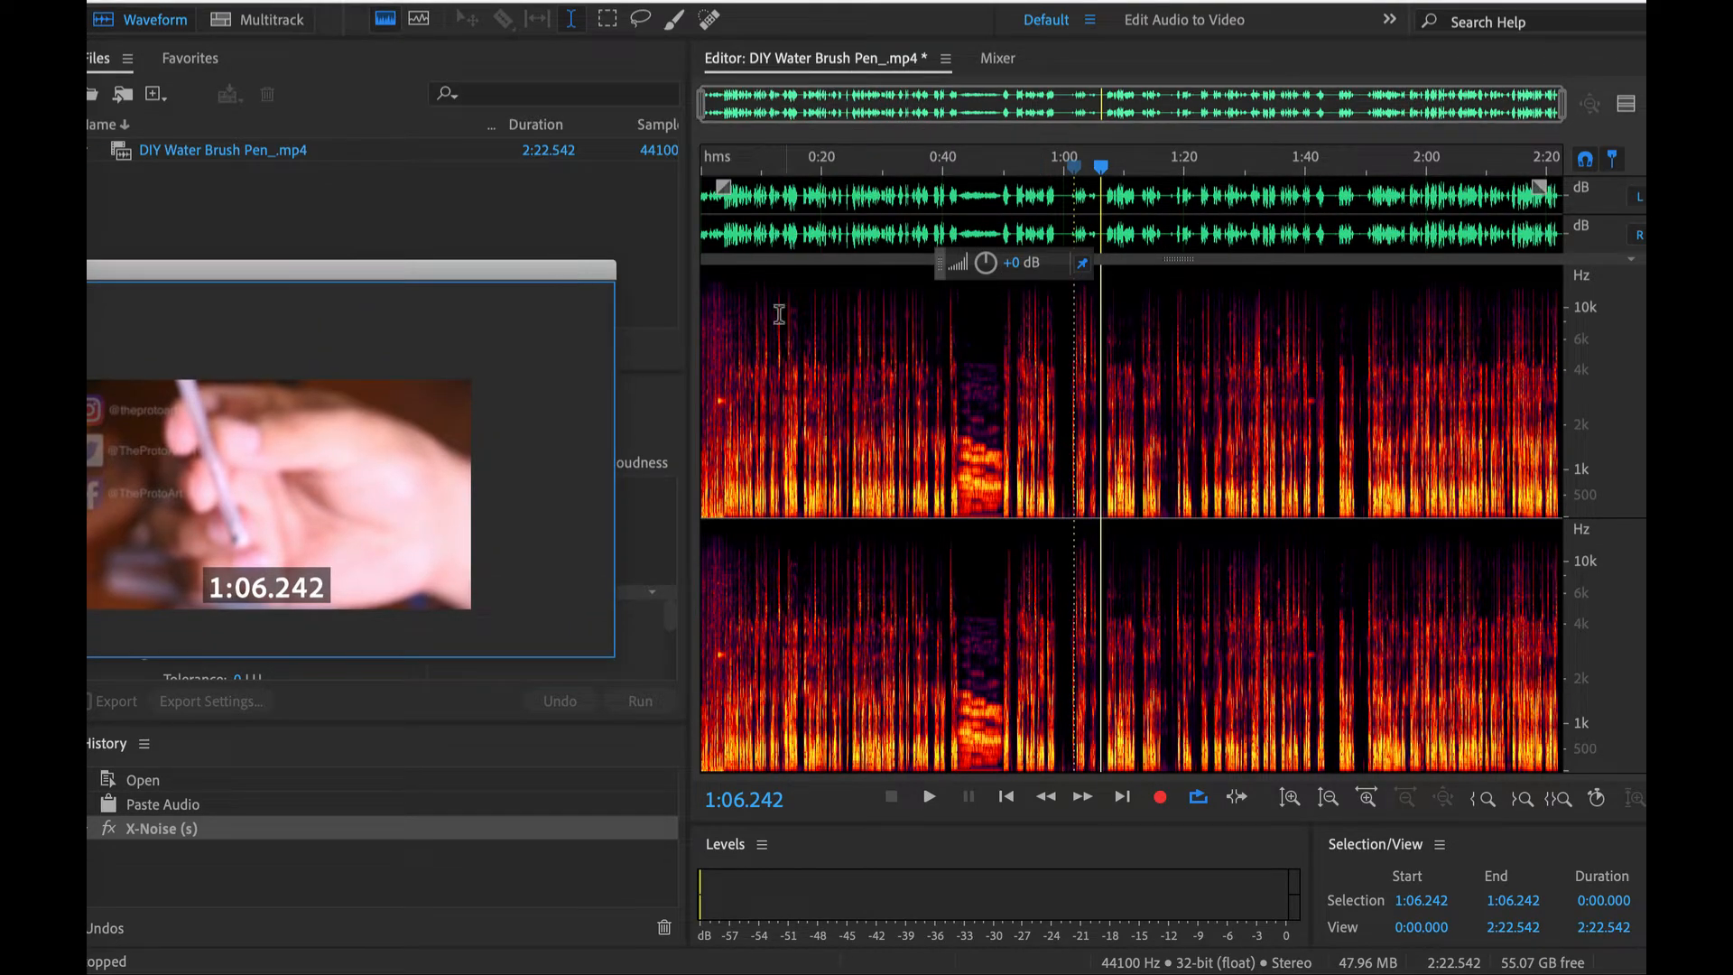
scroll(738, 231, "up", 8)
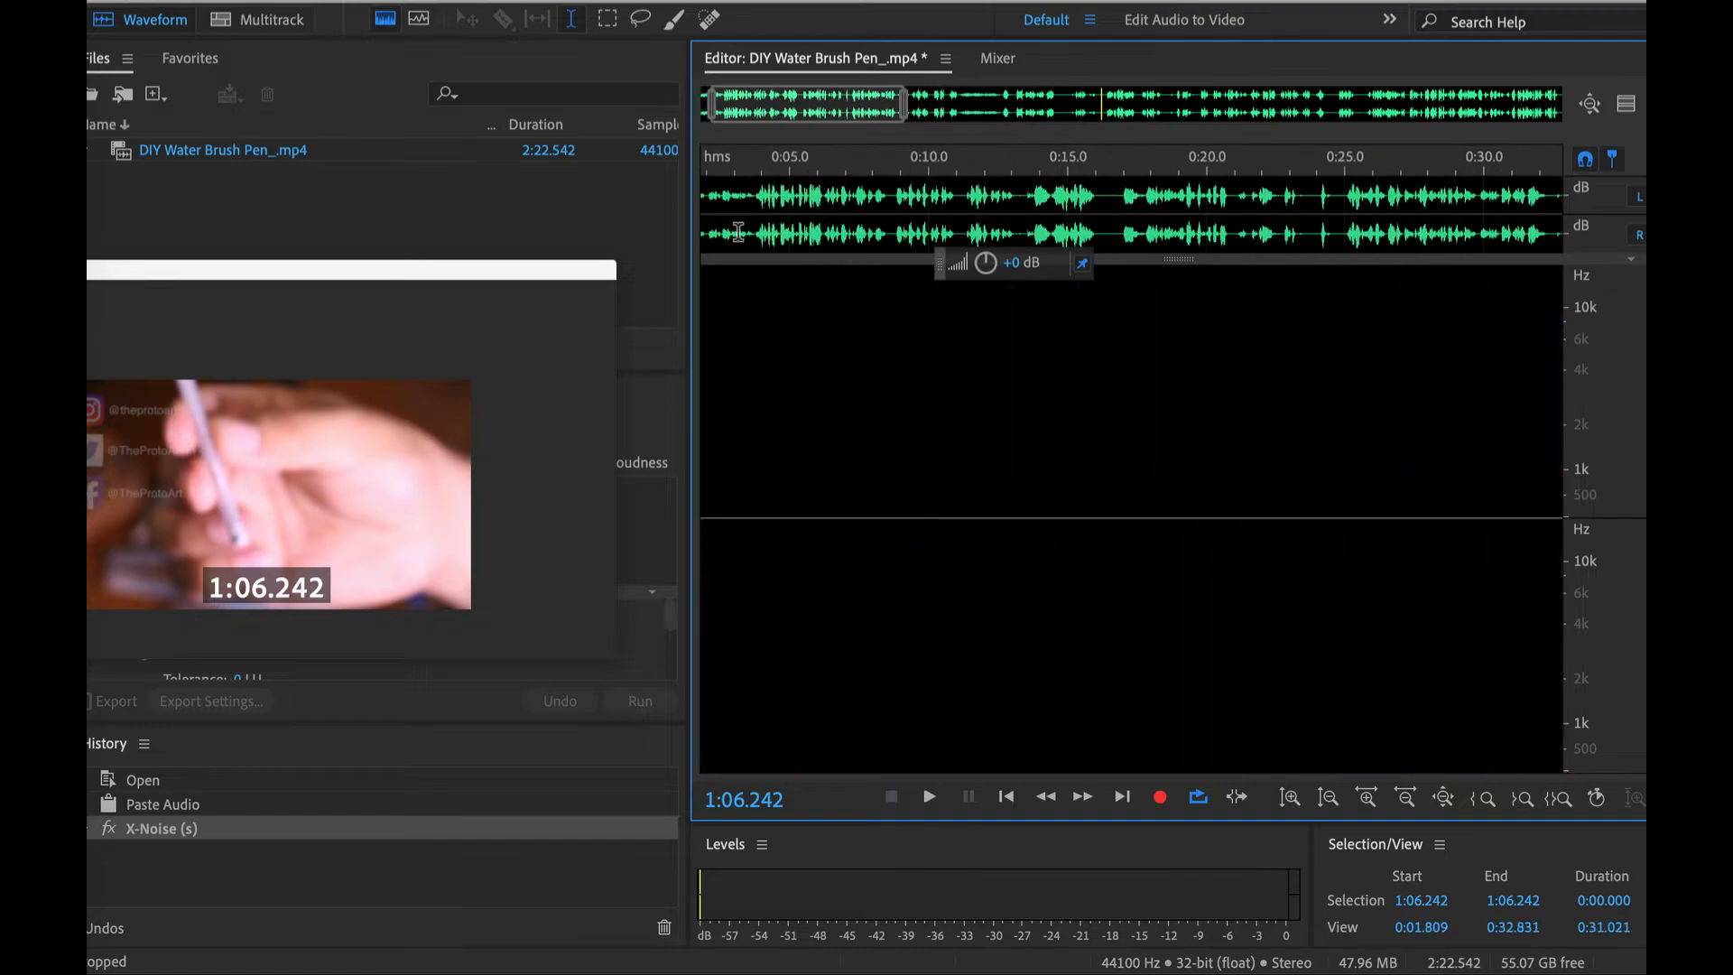
scroll(738, 231, "up", 2)
left_click_drag(849, 197, 1037, 226)
scroll(1038, 228, "down", 7)
scroll(1038, 227, "down", 4)
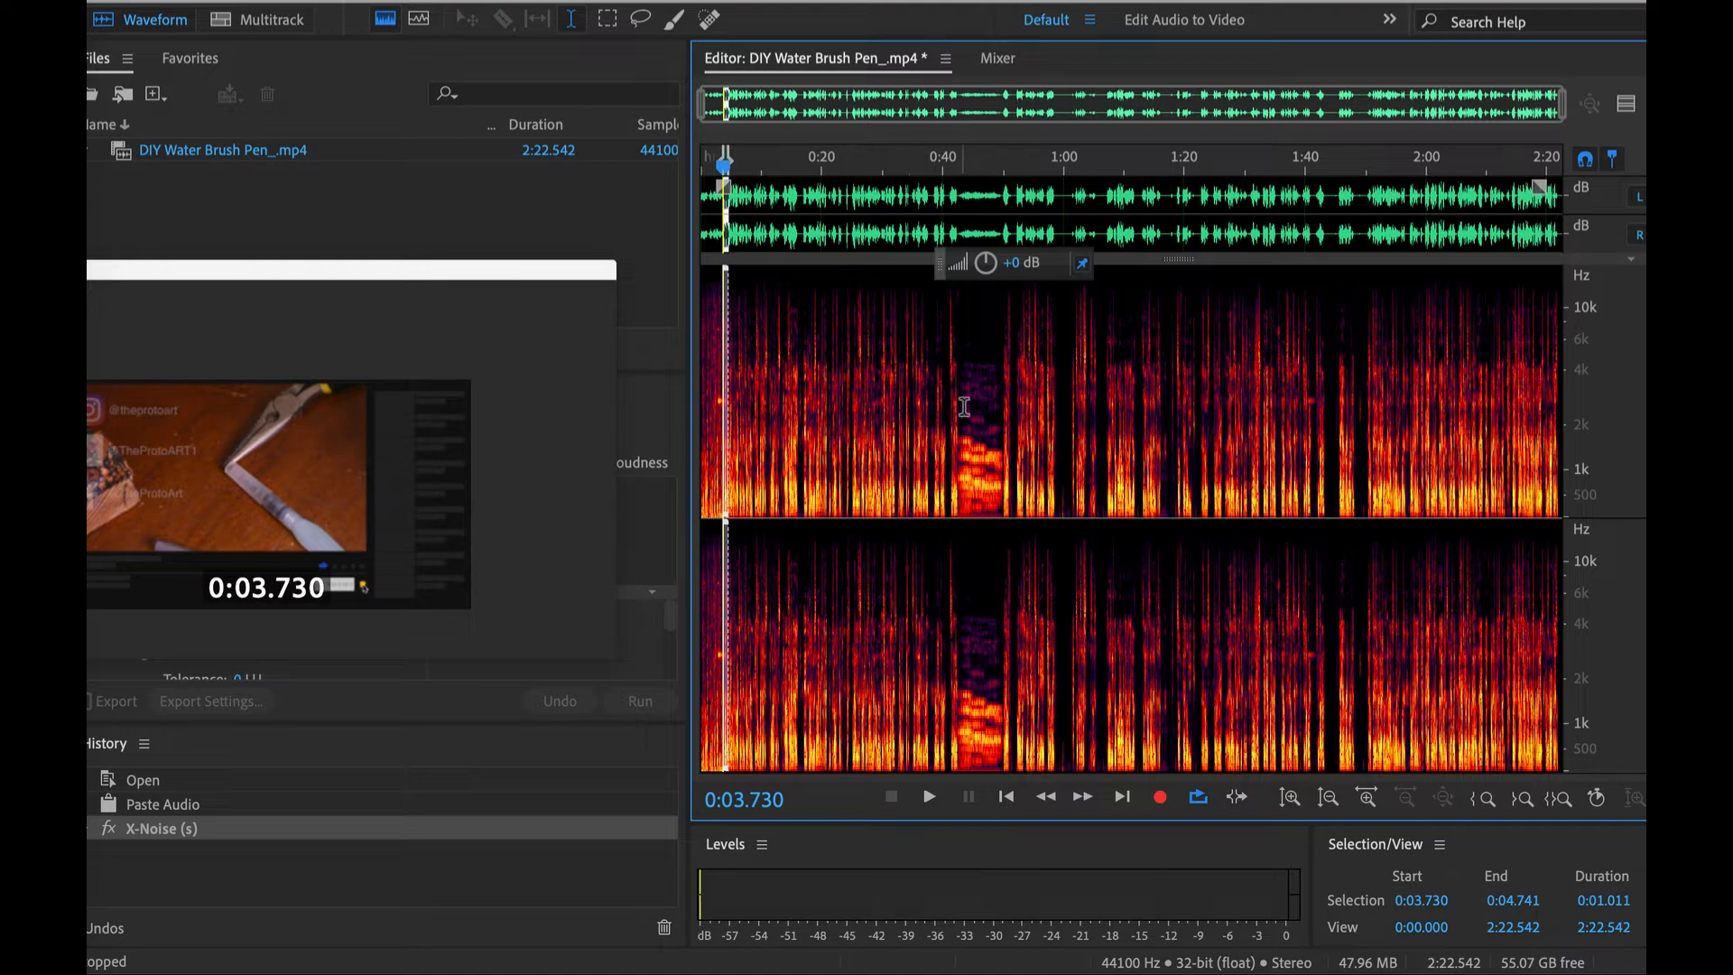
scroll(957, 397, "up", 5)
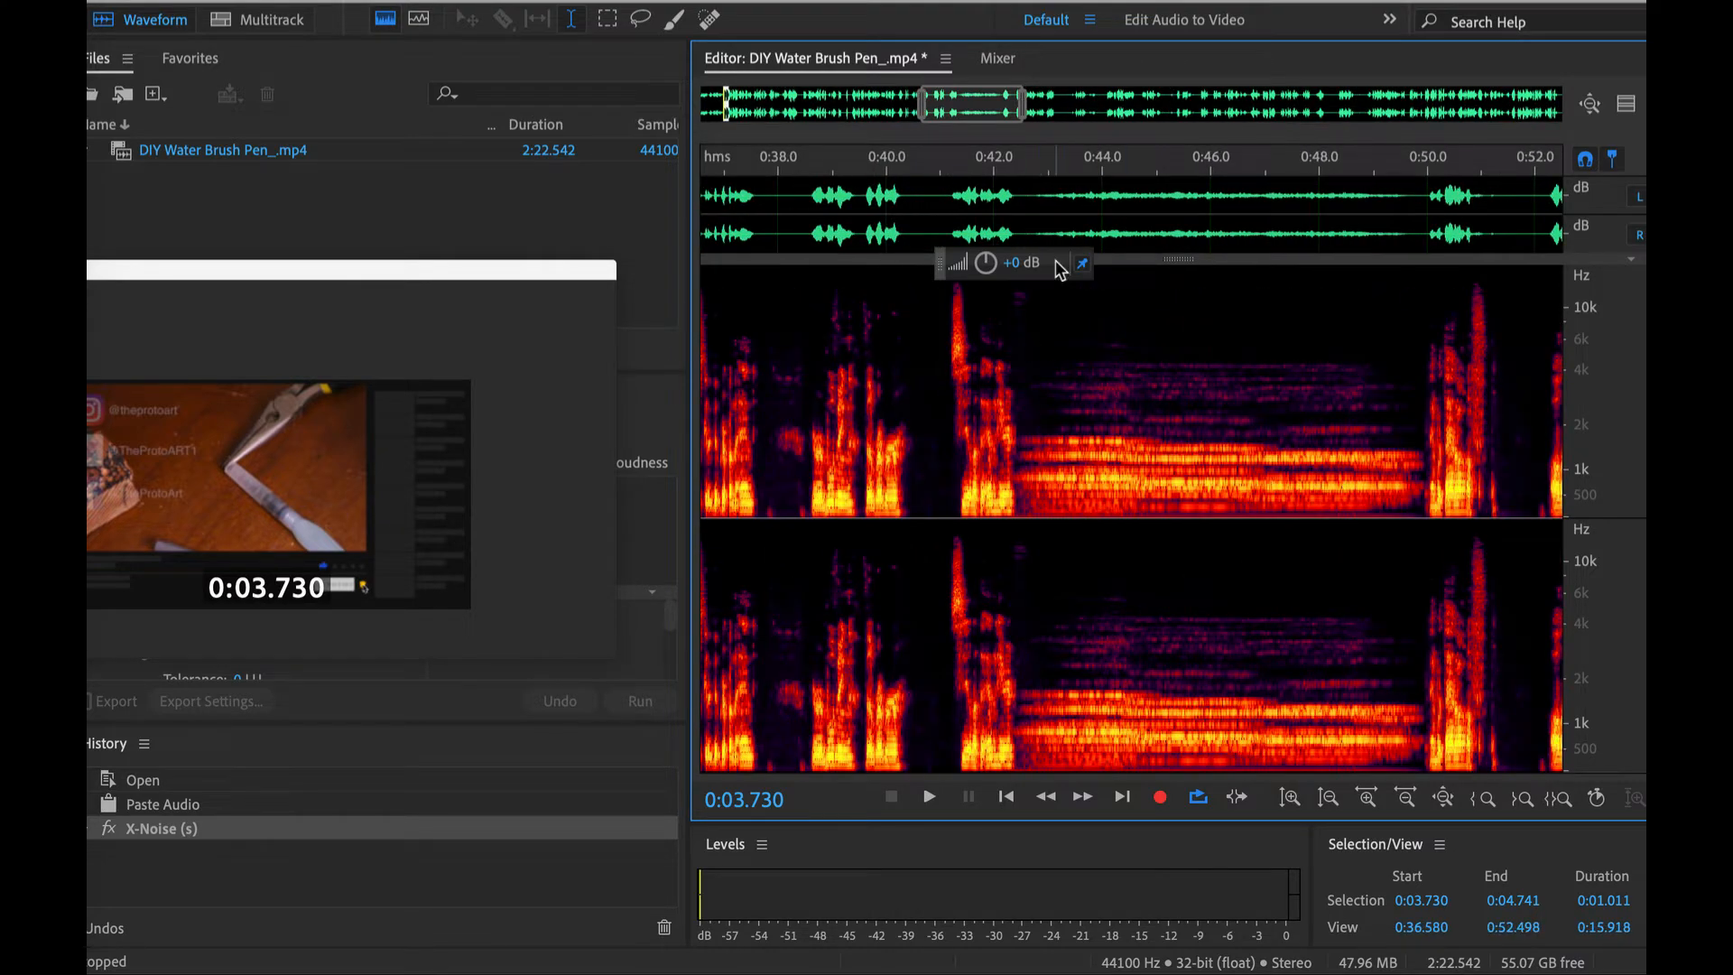
left_click(1022, 192, "shift")
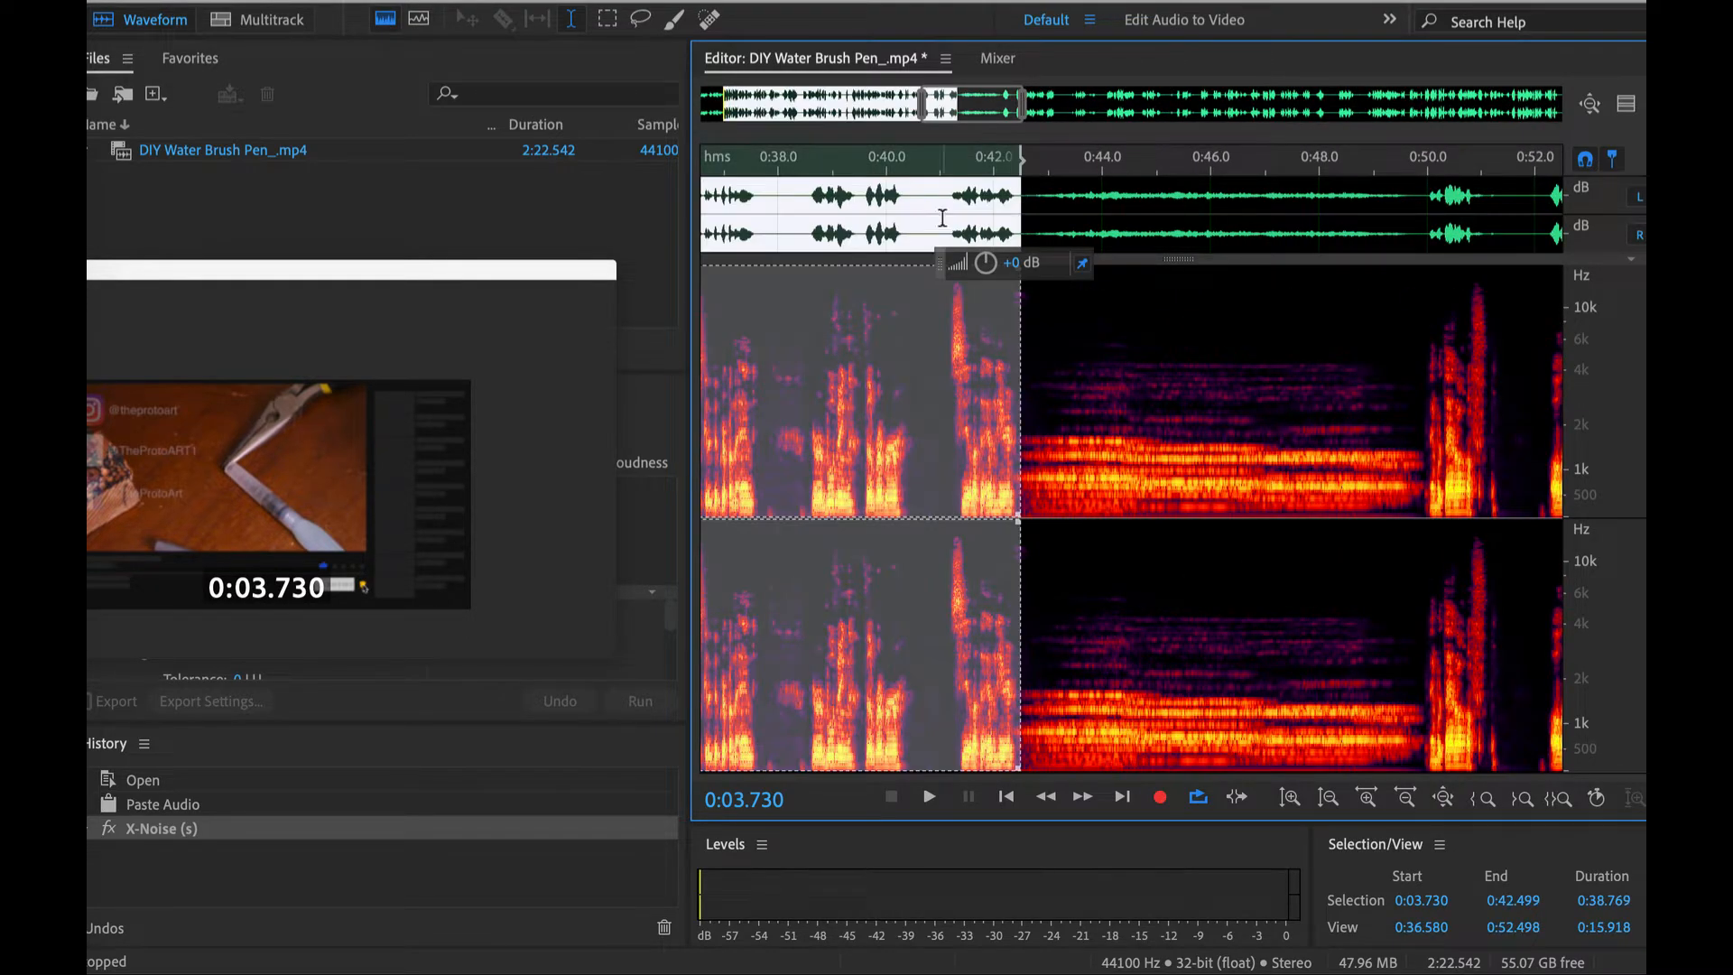
scroll(1018, 204, "up", 3)
left_click_drag(1023, 203, 1000, 203)
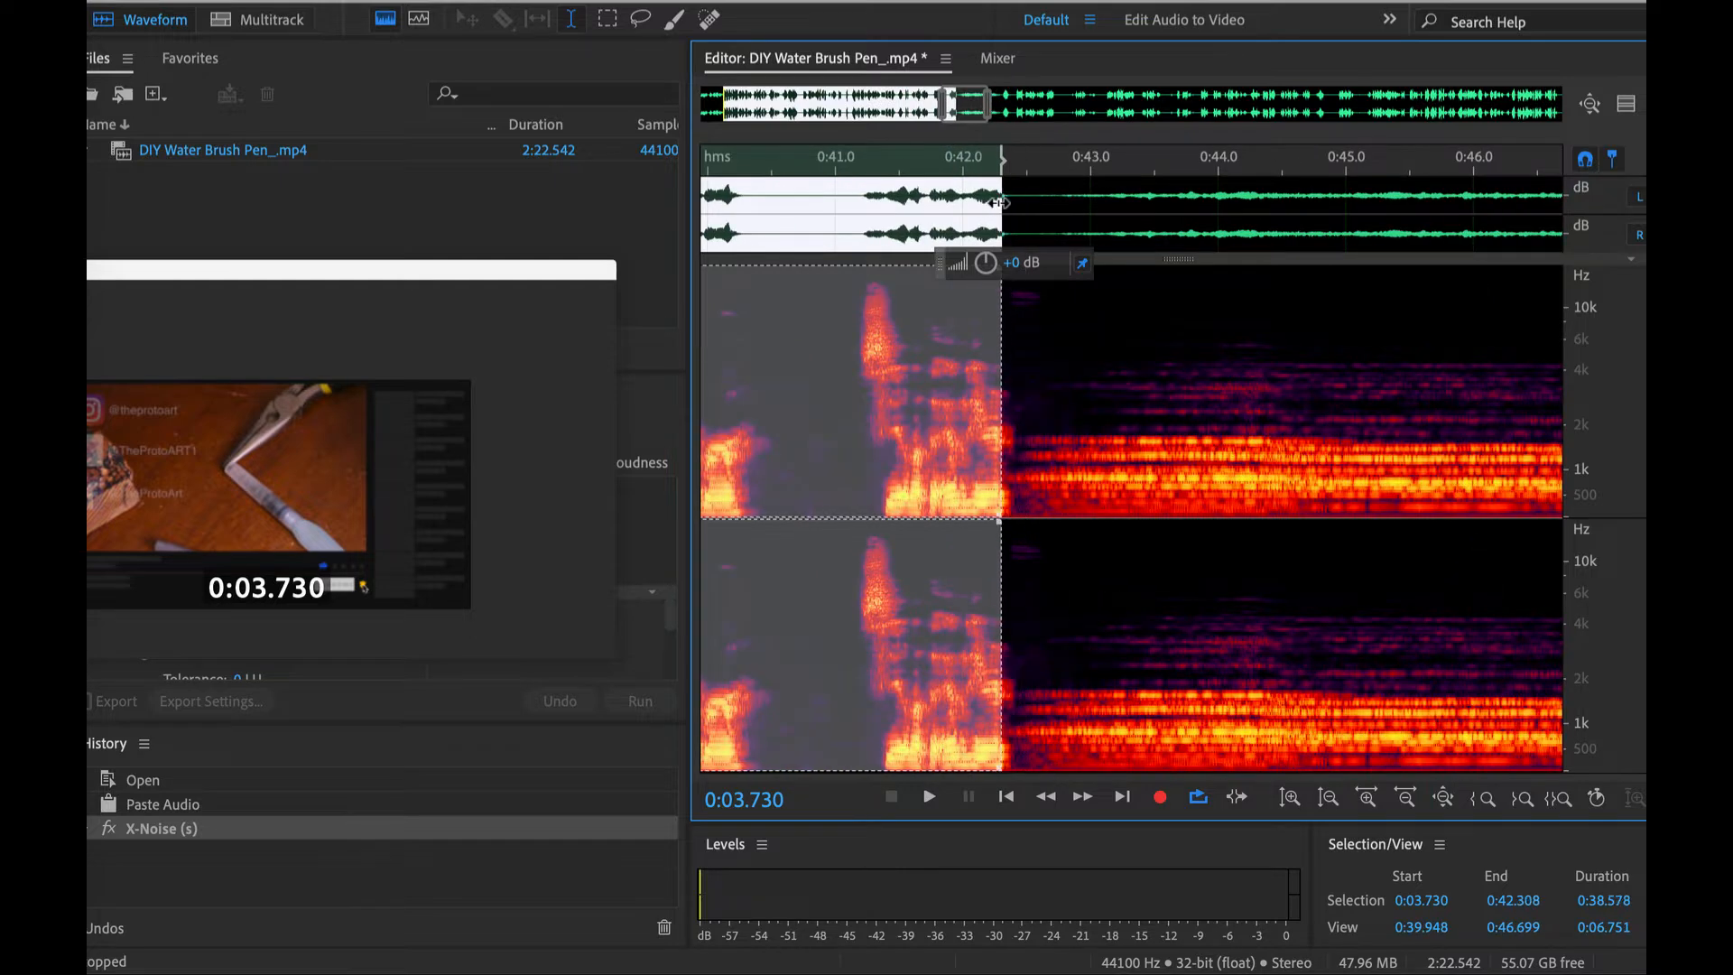
- Open the AU version of the FabFilter Pro-C 2 compressor for the selected speech
left_click(639, 0)
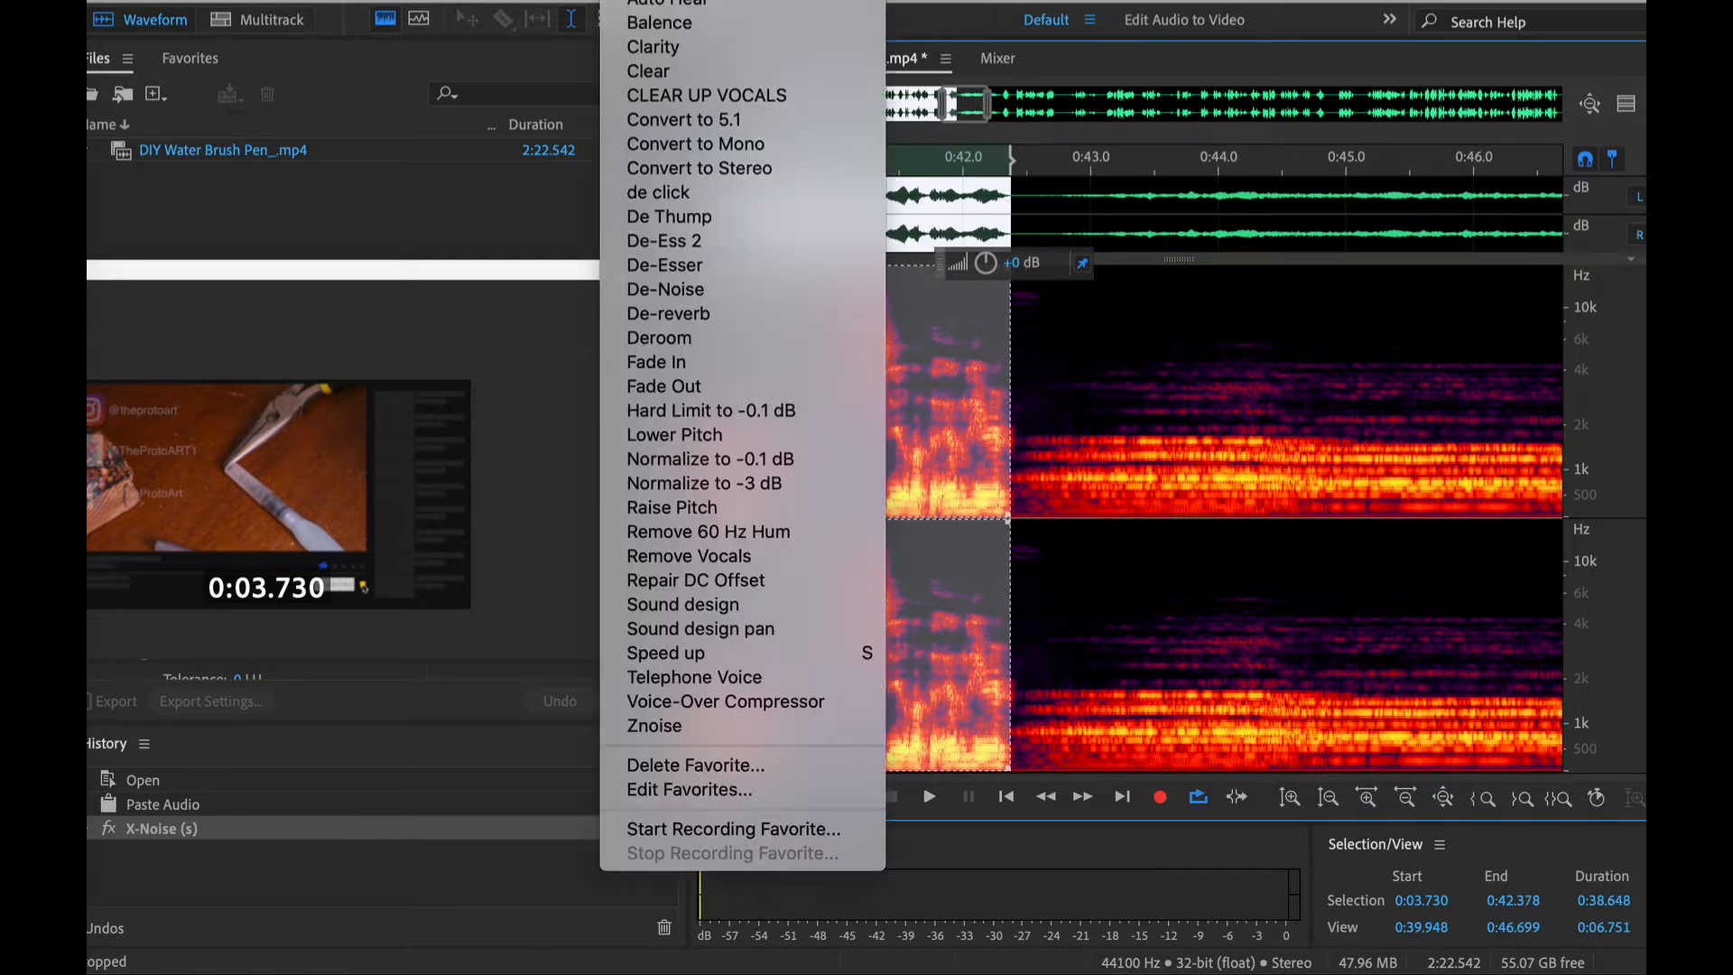
mouse_move(555, 0)
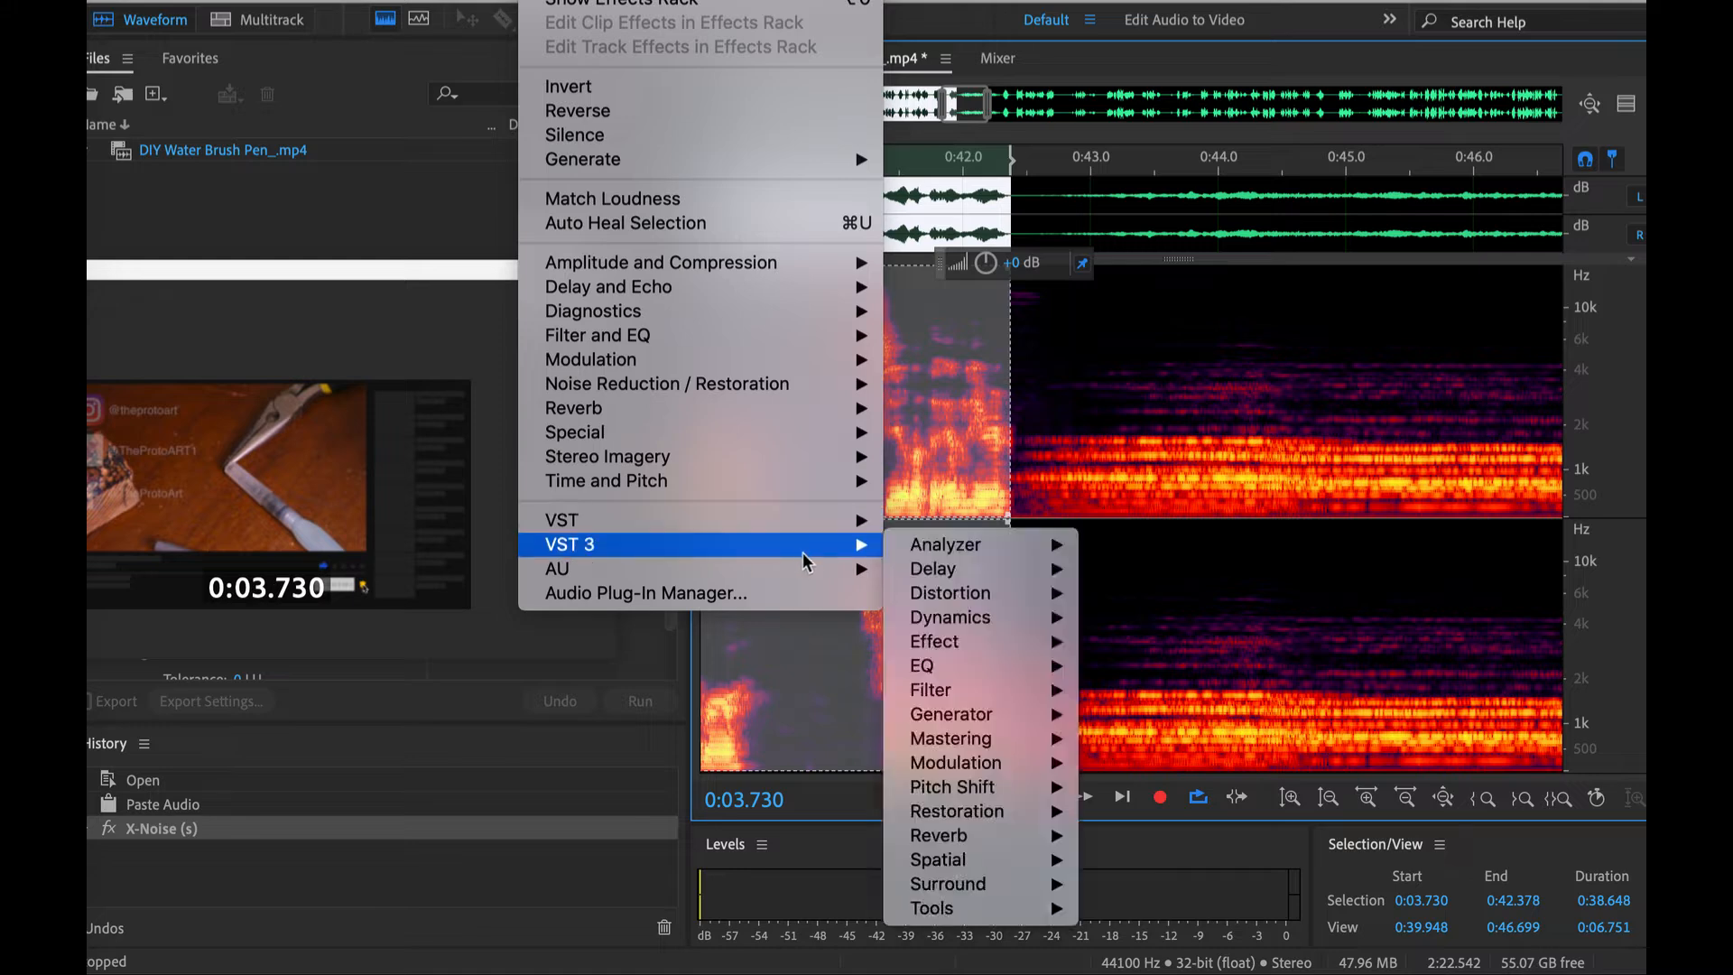
mouse_move(820, 570)
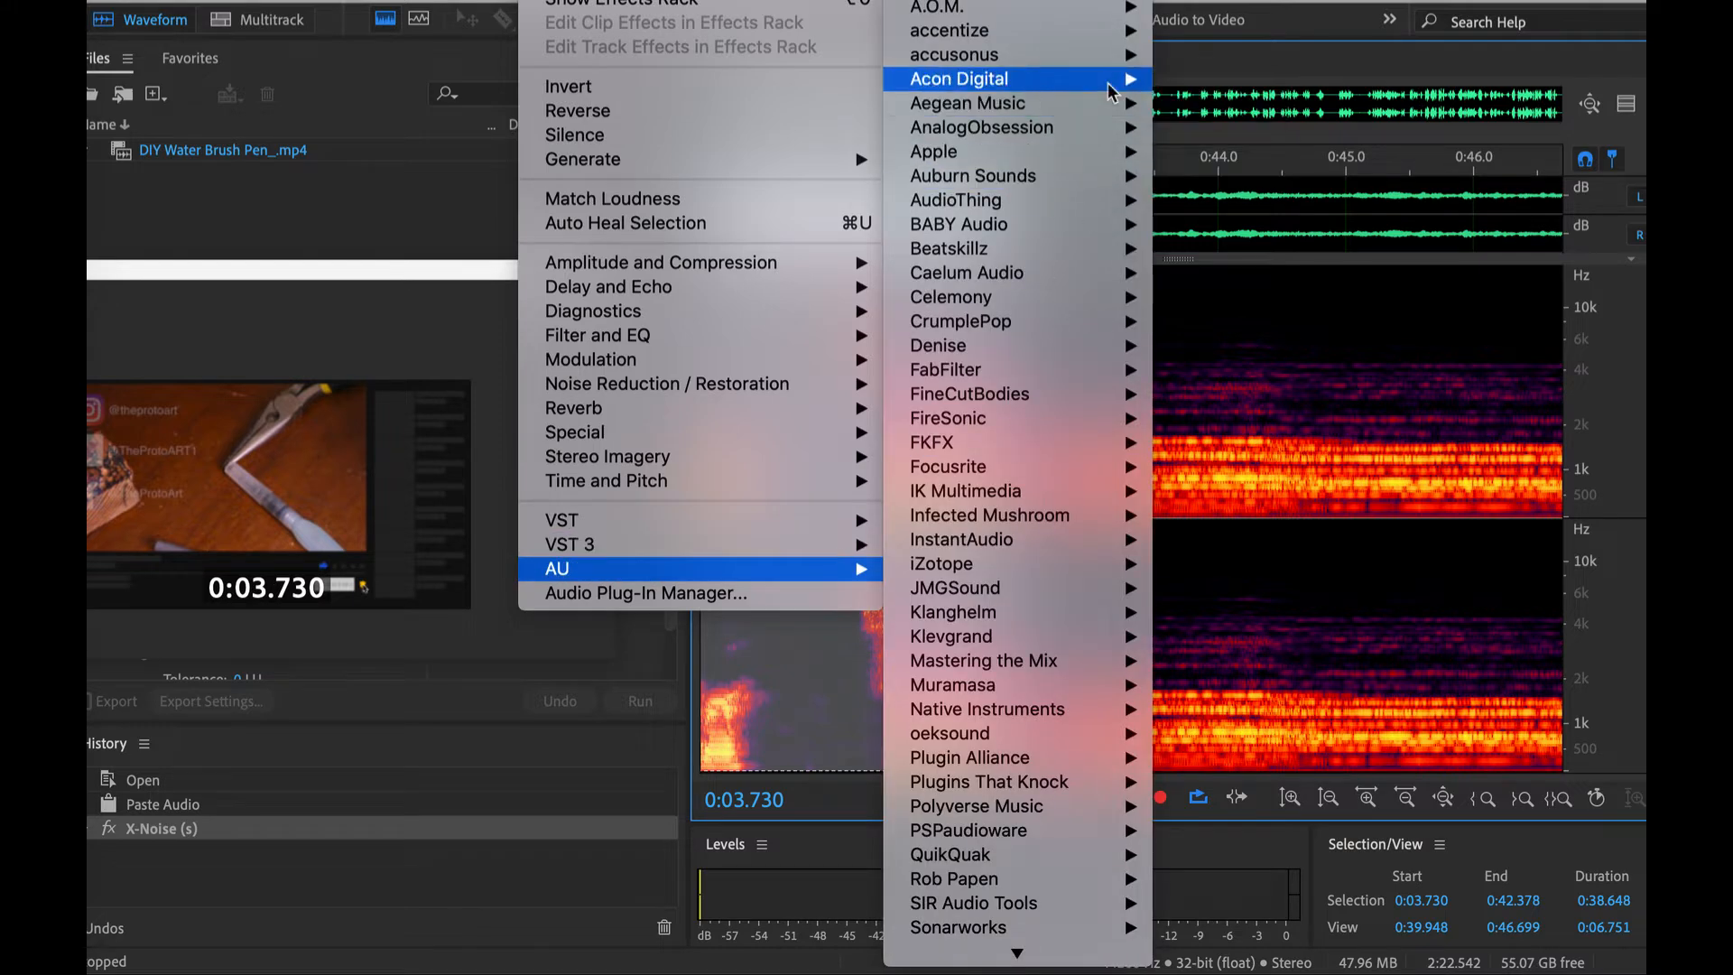
mouse_move(1112, 88)
mouse_move(1142, 384)
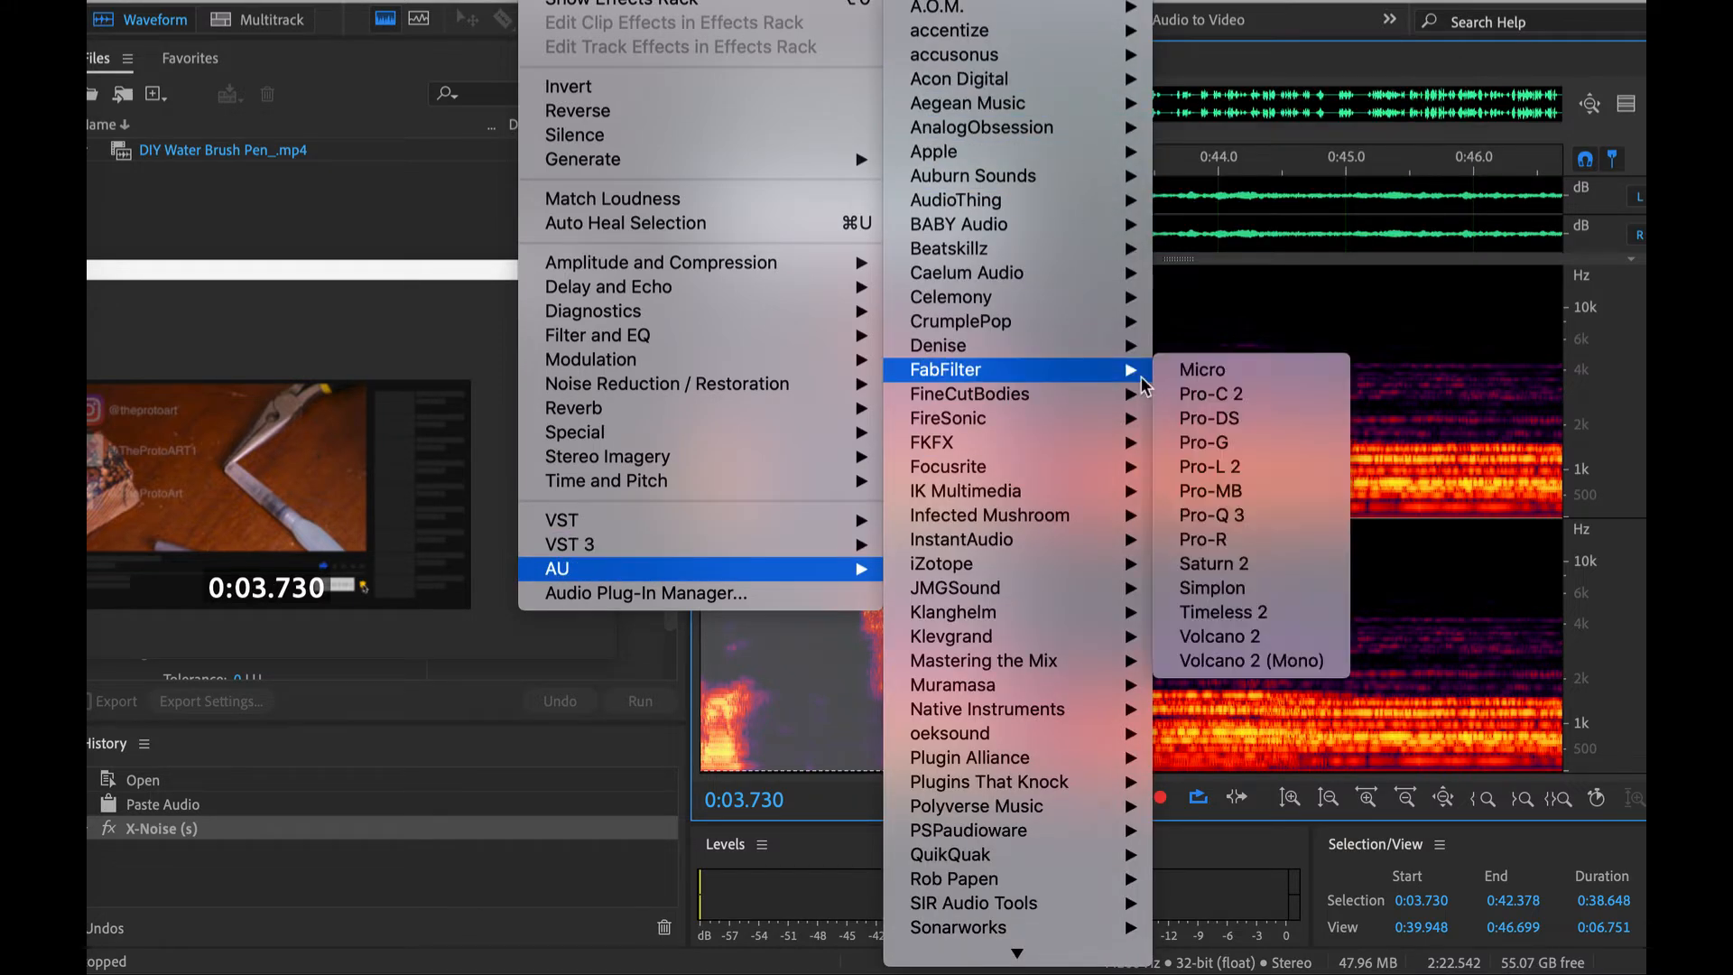
left_click(1210, 393)
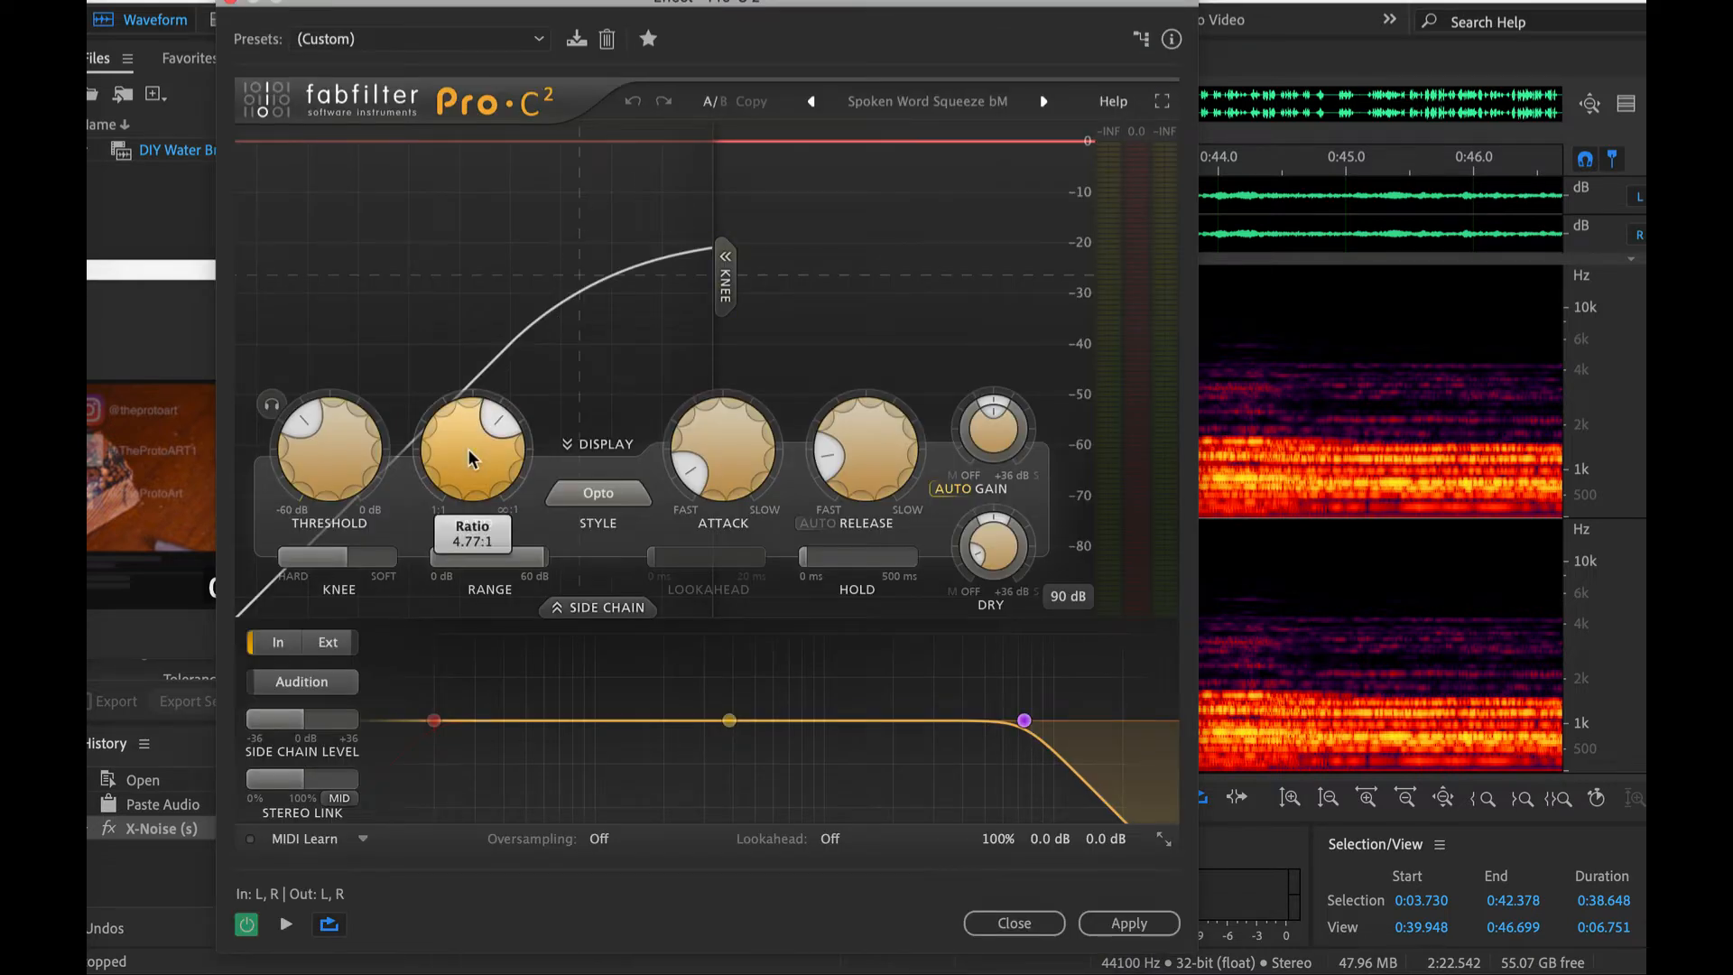
- Lower Pro-C 2's threshold, ratio and attack, lengthen its release, and apply the compression to the selected speech after previewing it
left_click_drag(468, 449, 468, 465)
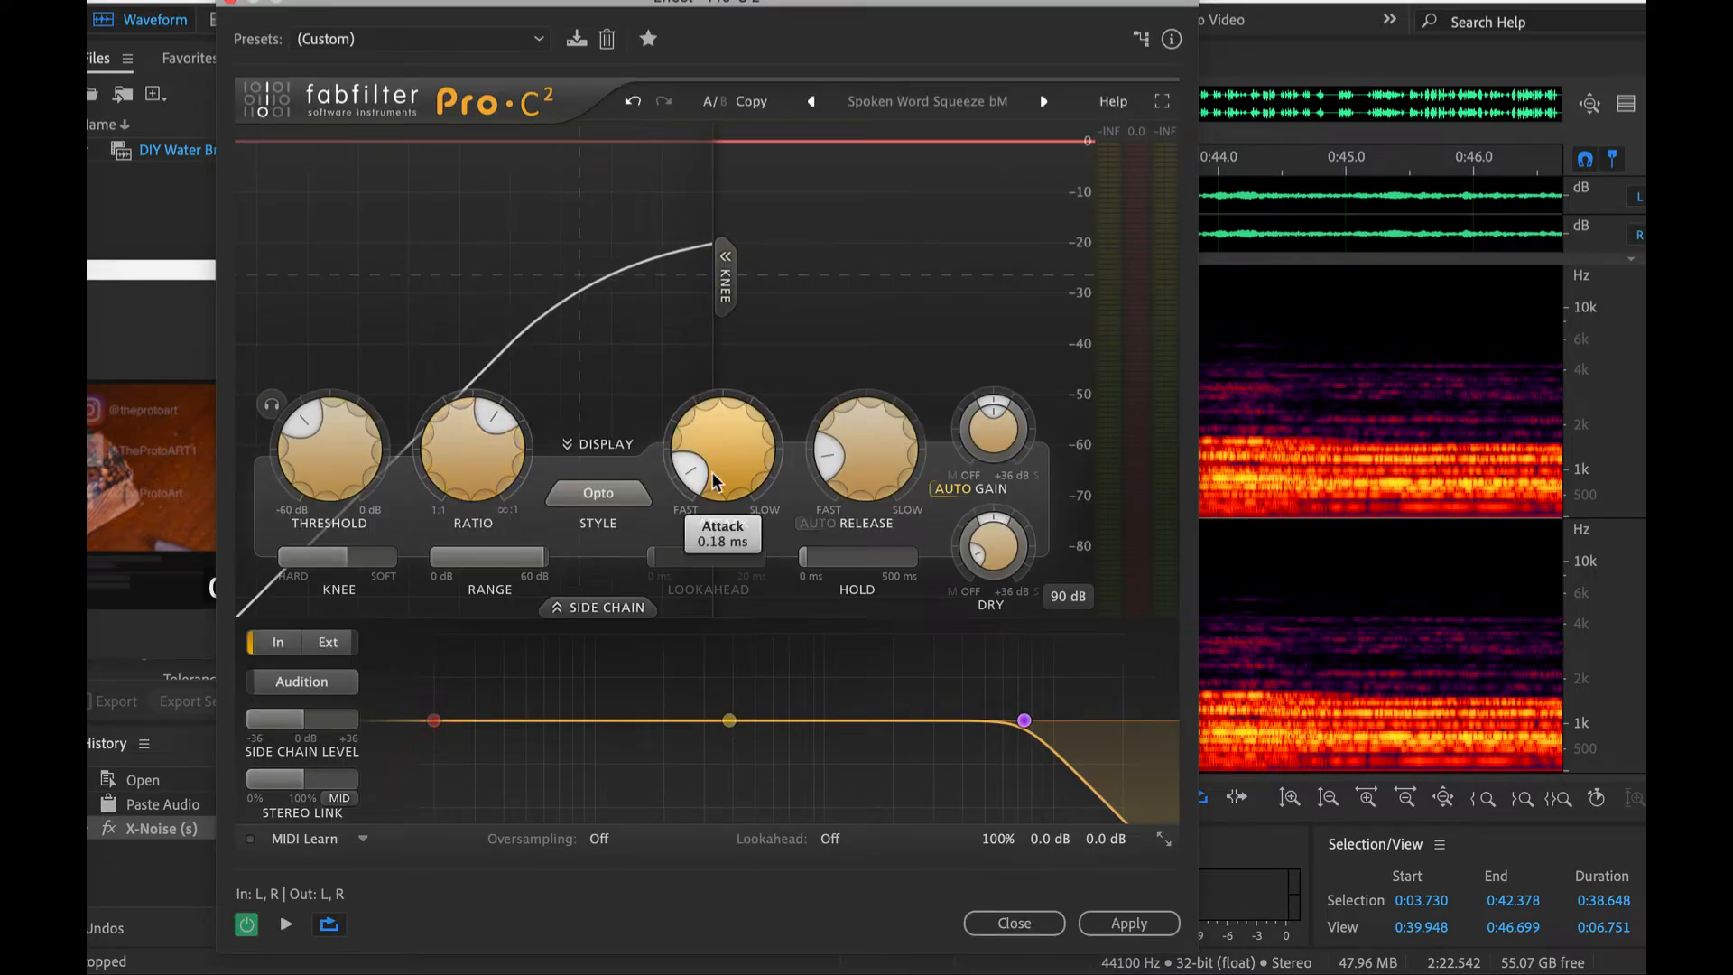
left_click_drag(713, 481, 713, 492)
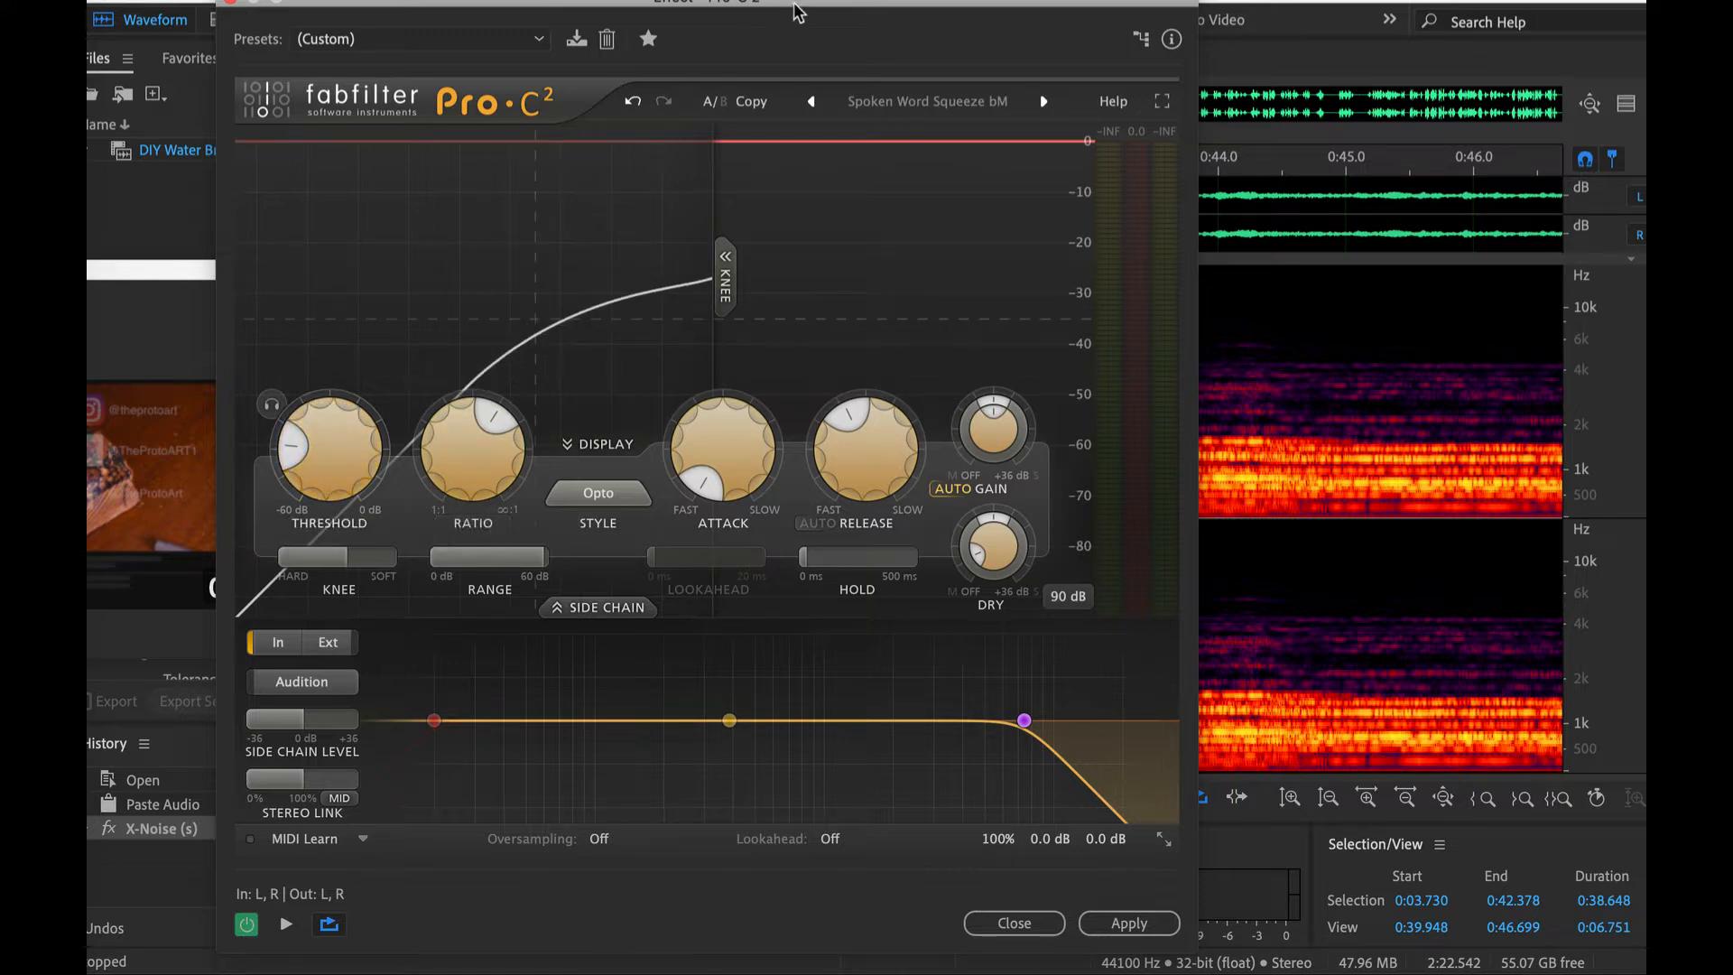
left_click_drag(797, 12, 925, 318)
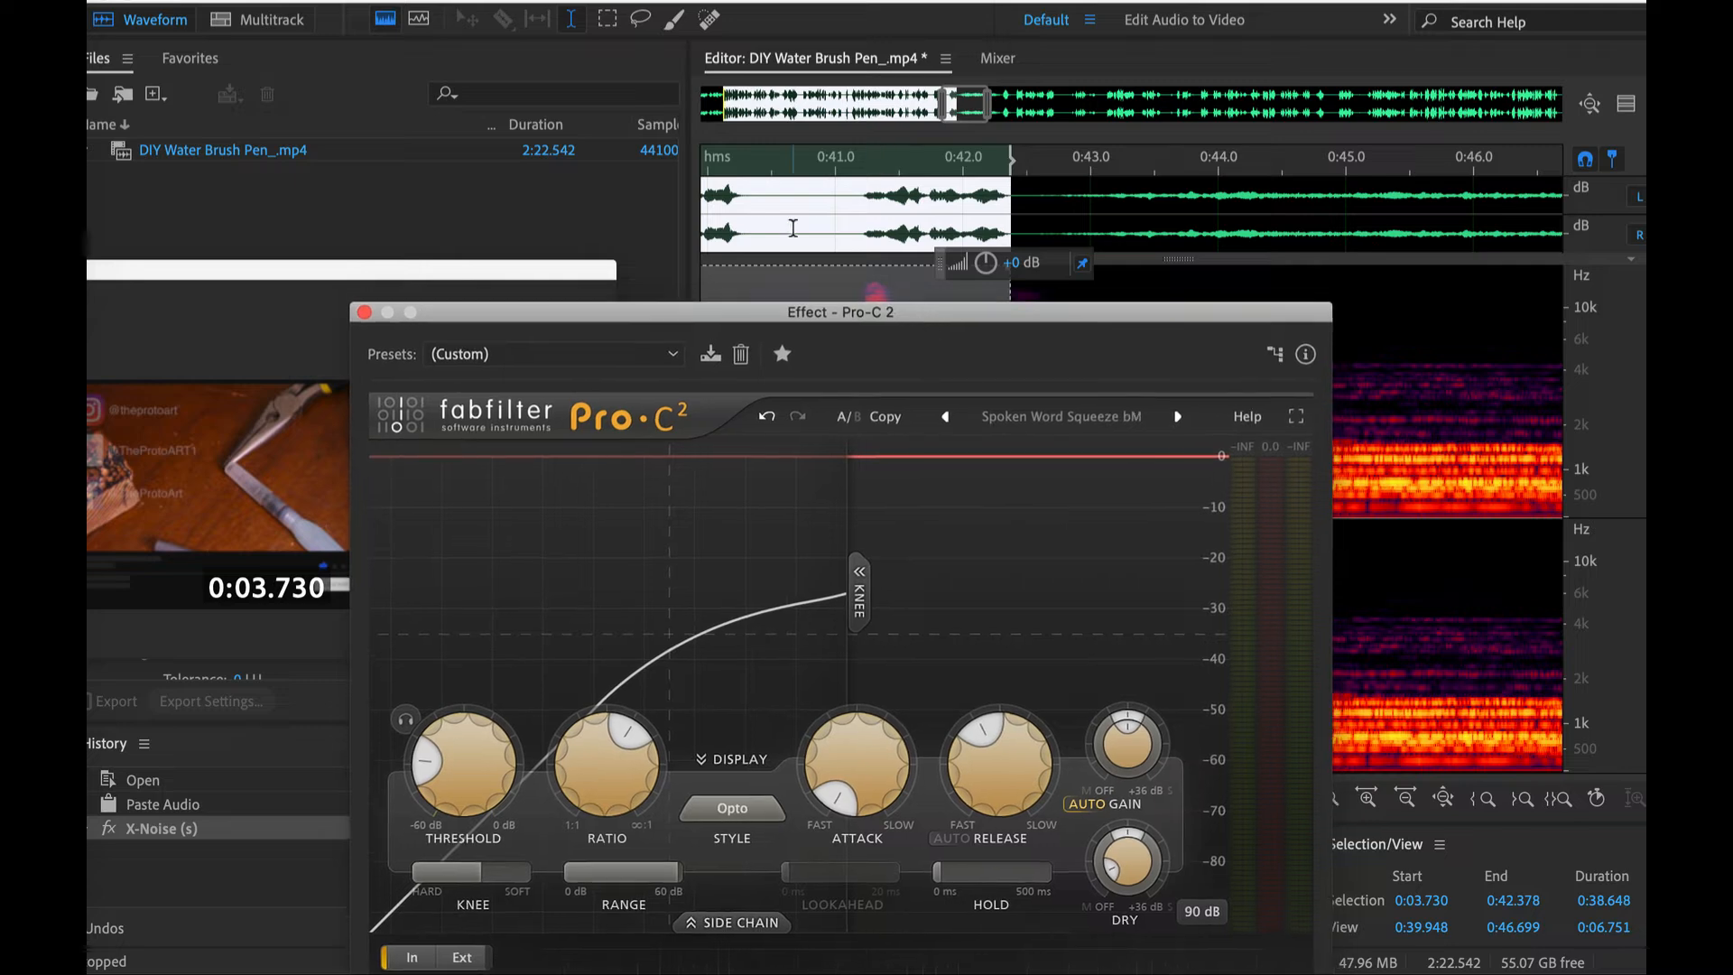
scroll(792, 227, "down", 5)
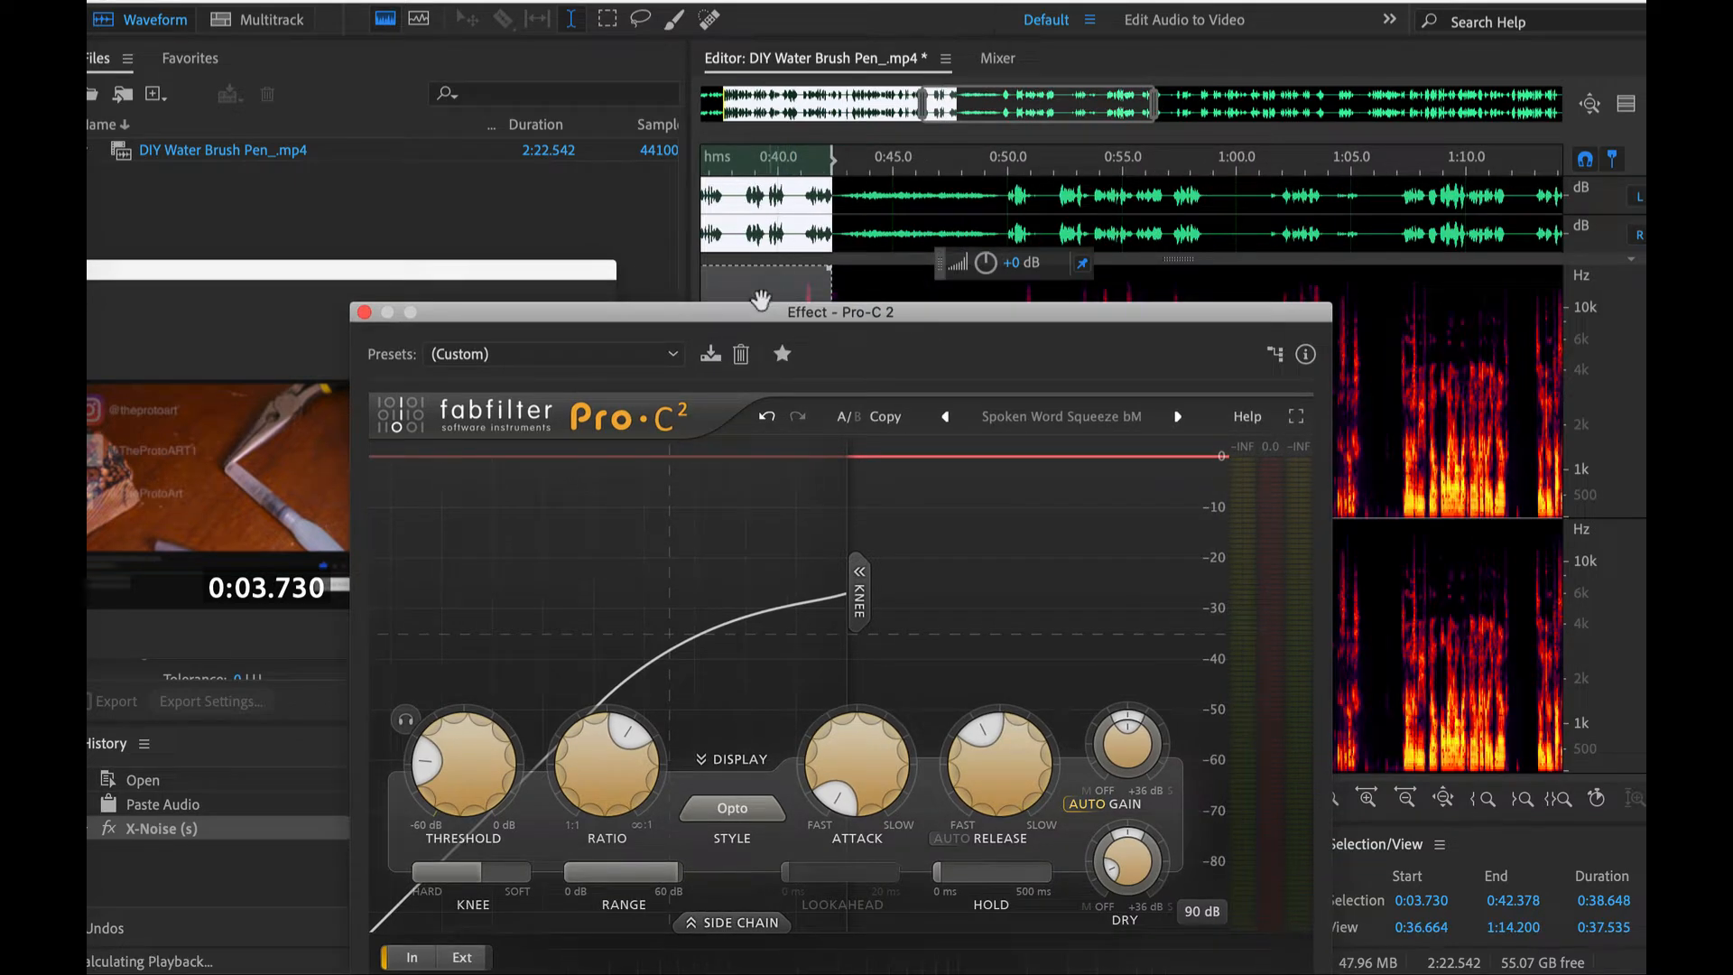
left_click_drag(761, 300, 237, 5)
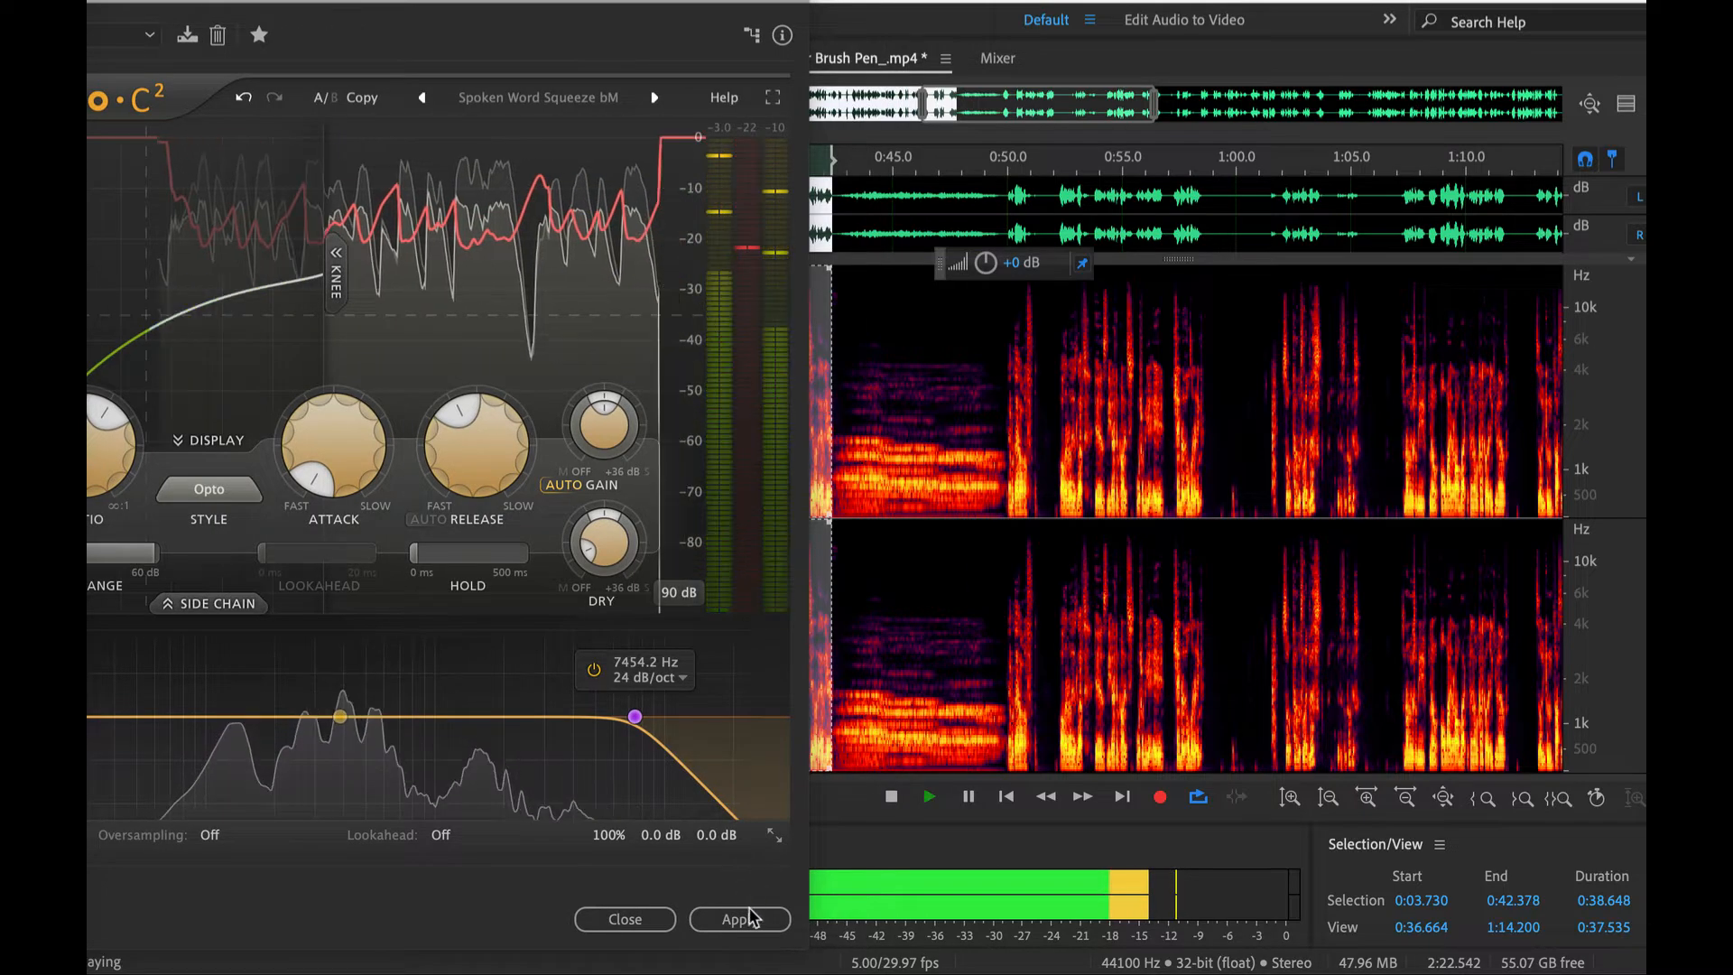
left_click(746, 918)
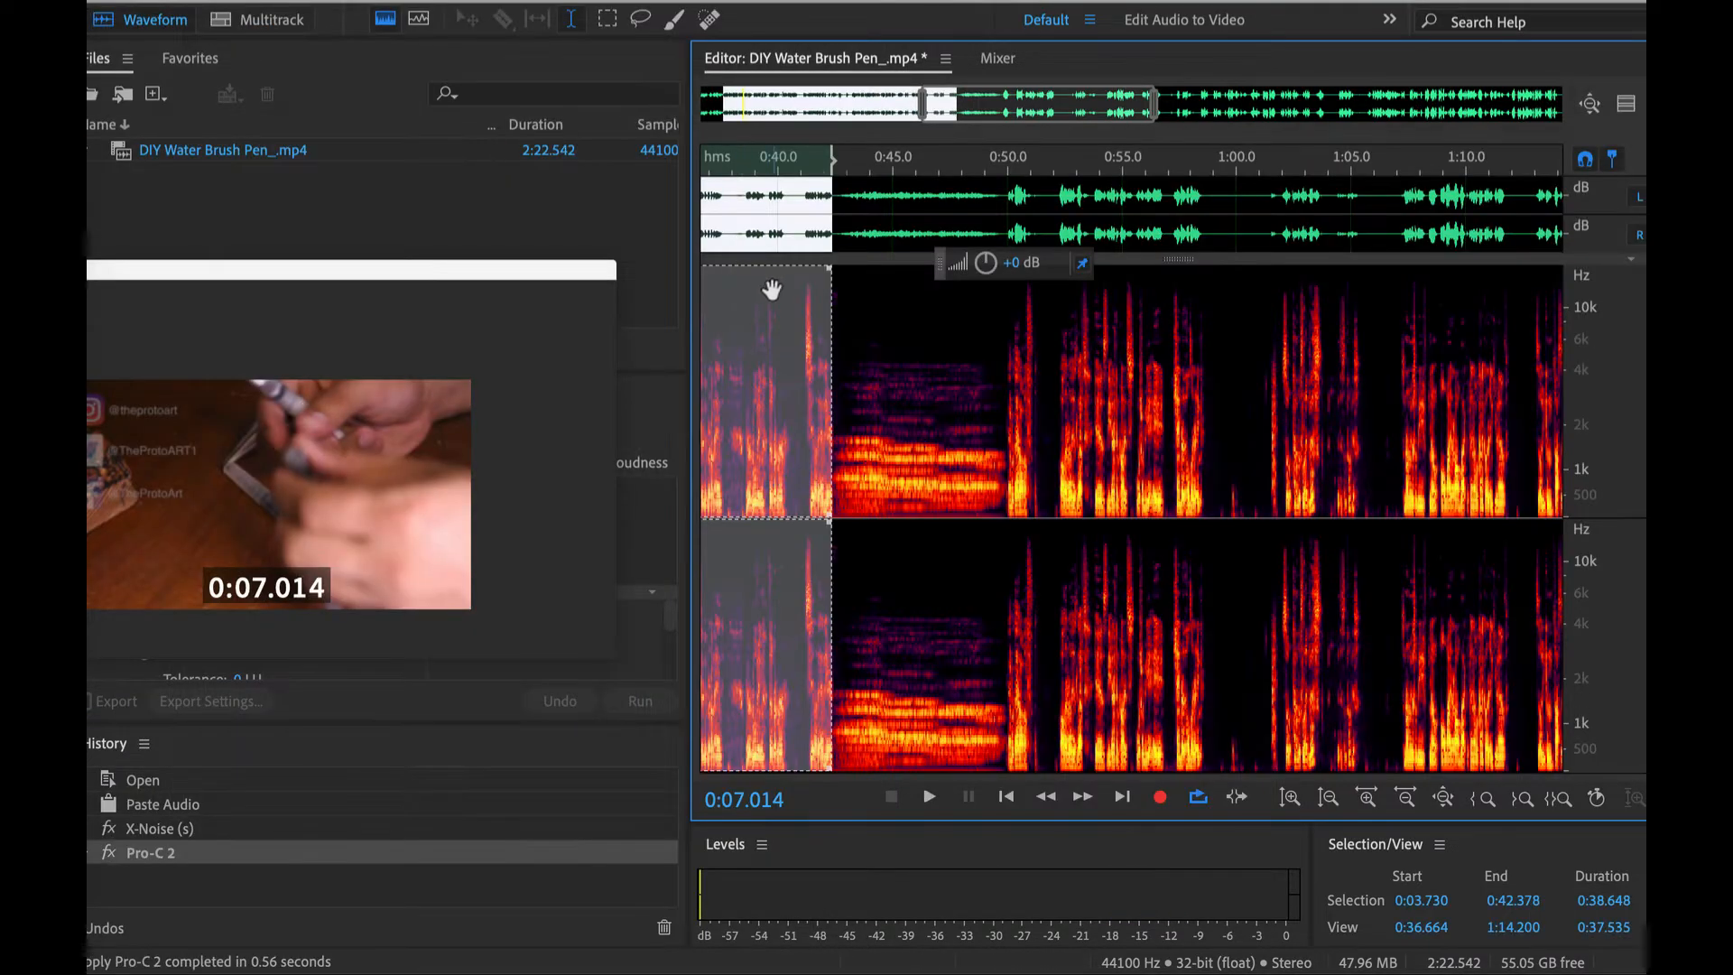
- Enlarge the waveform display and compare the speech with and without the Pro-C 2 compression, leaving the compression undone
scroll(772, 289, "down", 3)
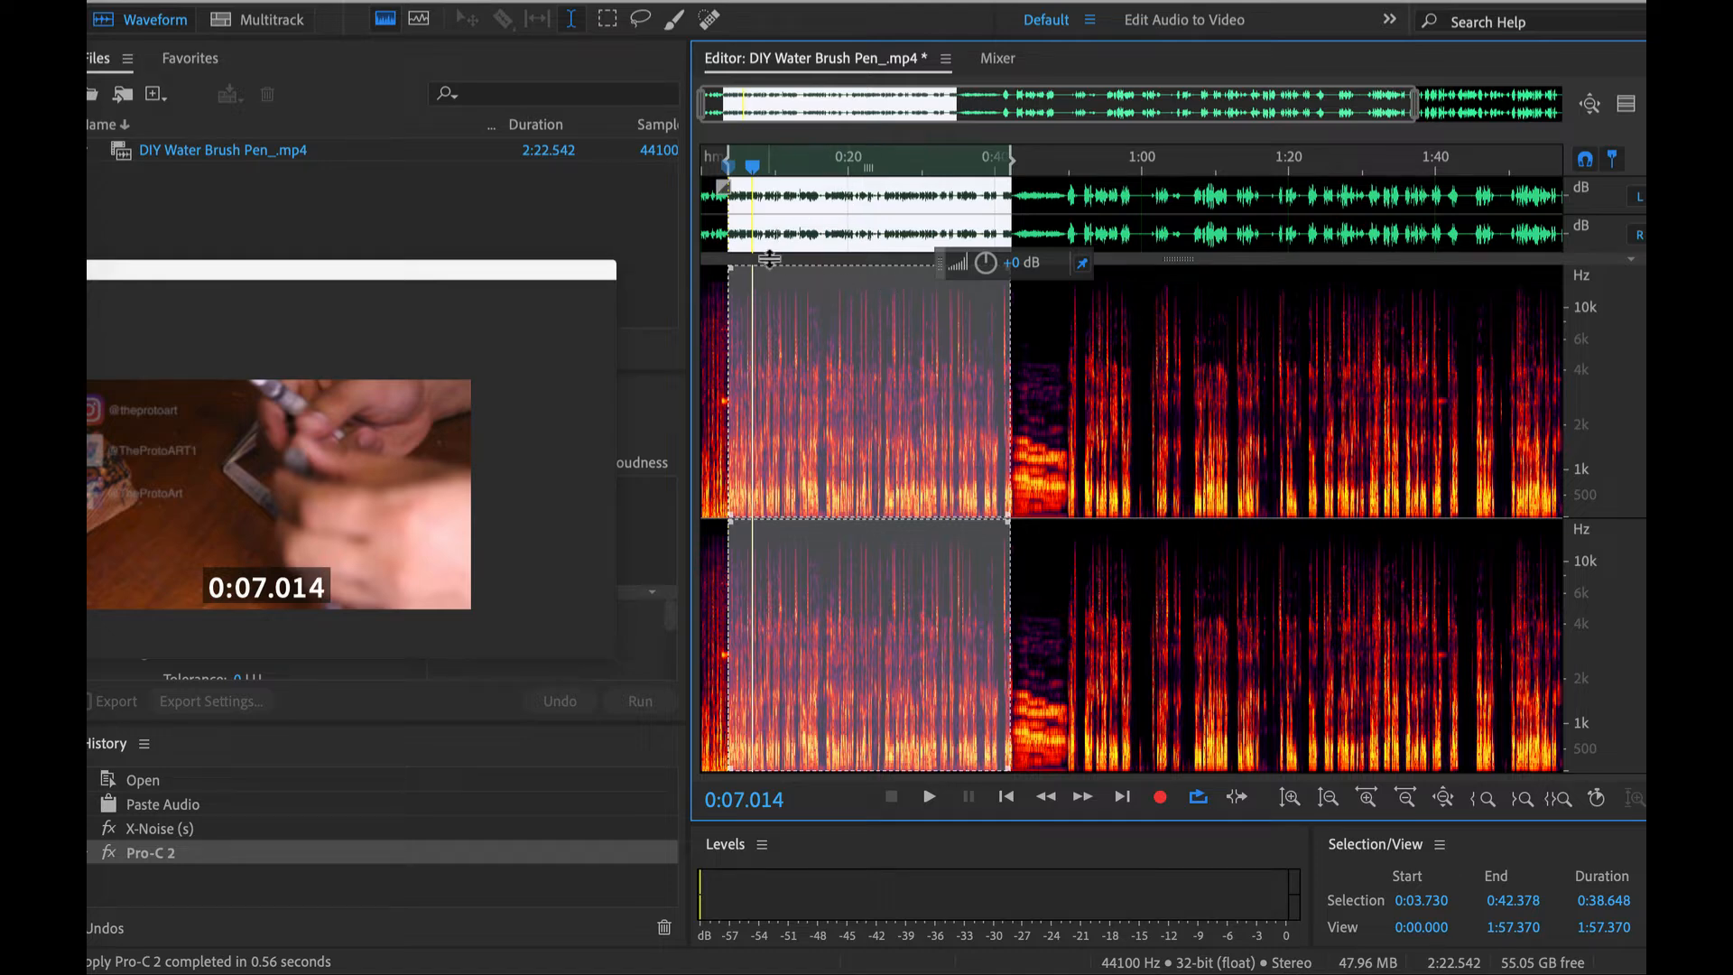
left_click_drag(769, 399, 767, 526)
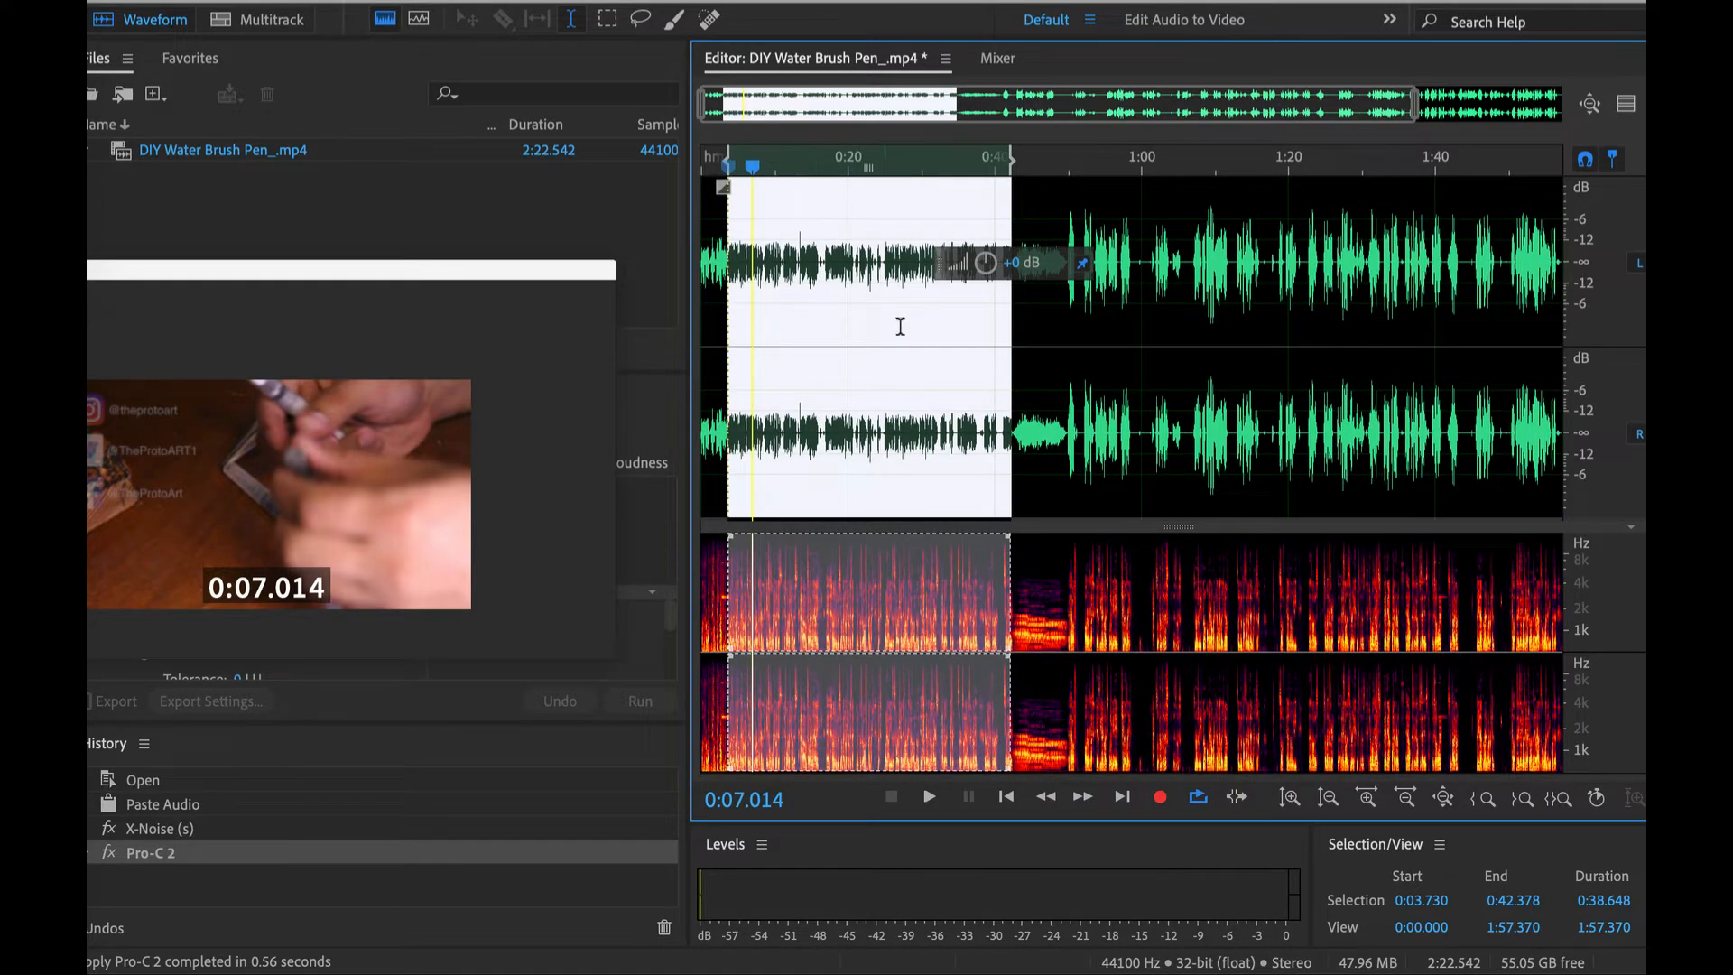
key("super+z")
key("super+shift+z")
key("super+z")
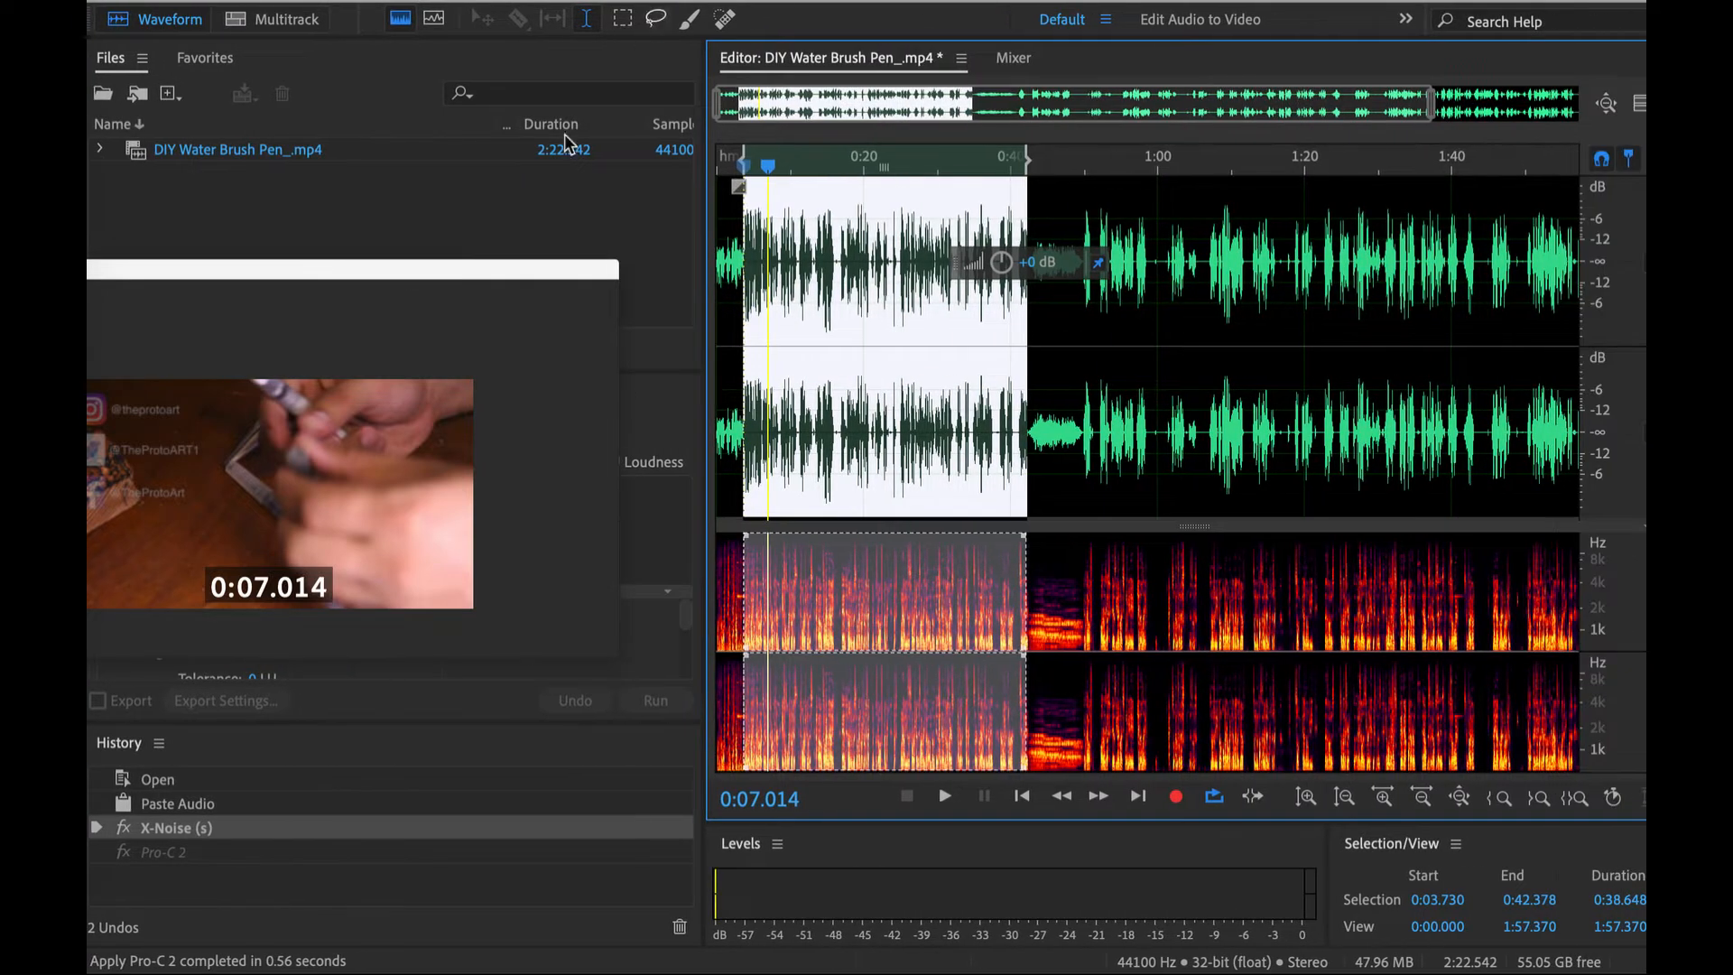
left_click_drag(484, 269, 302, 641)
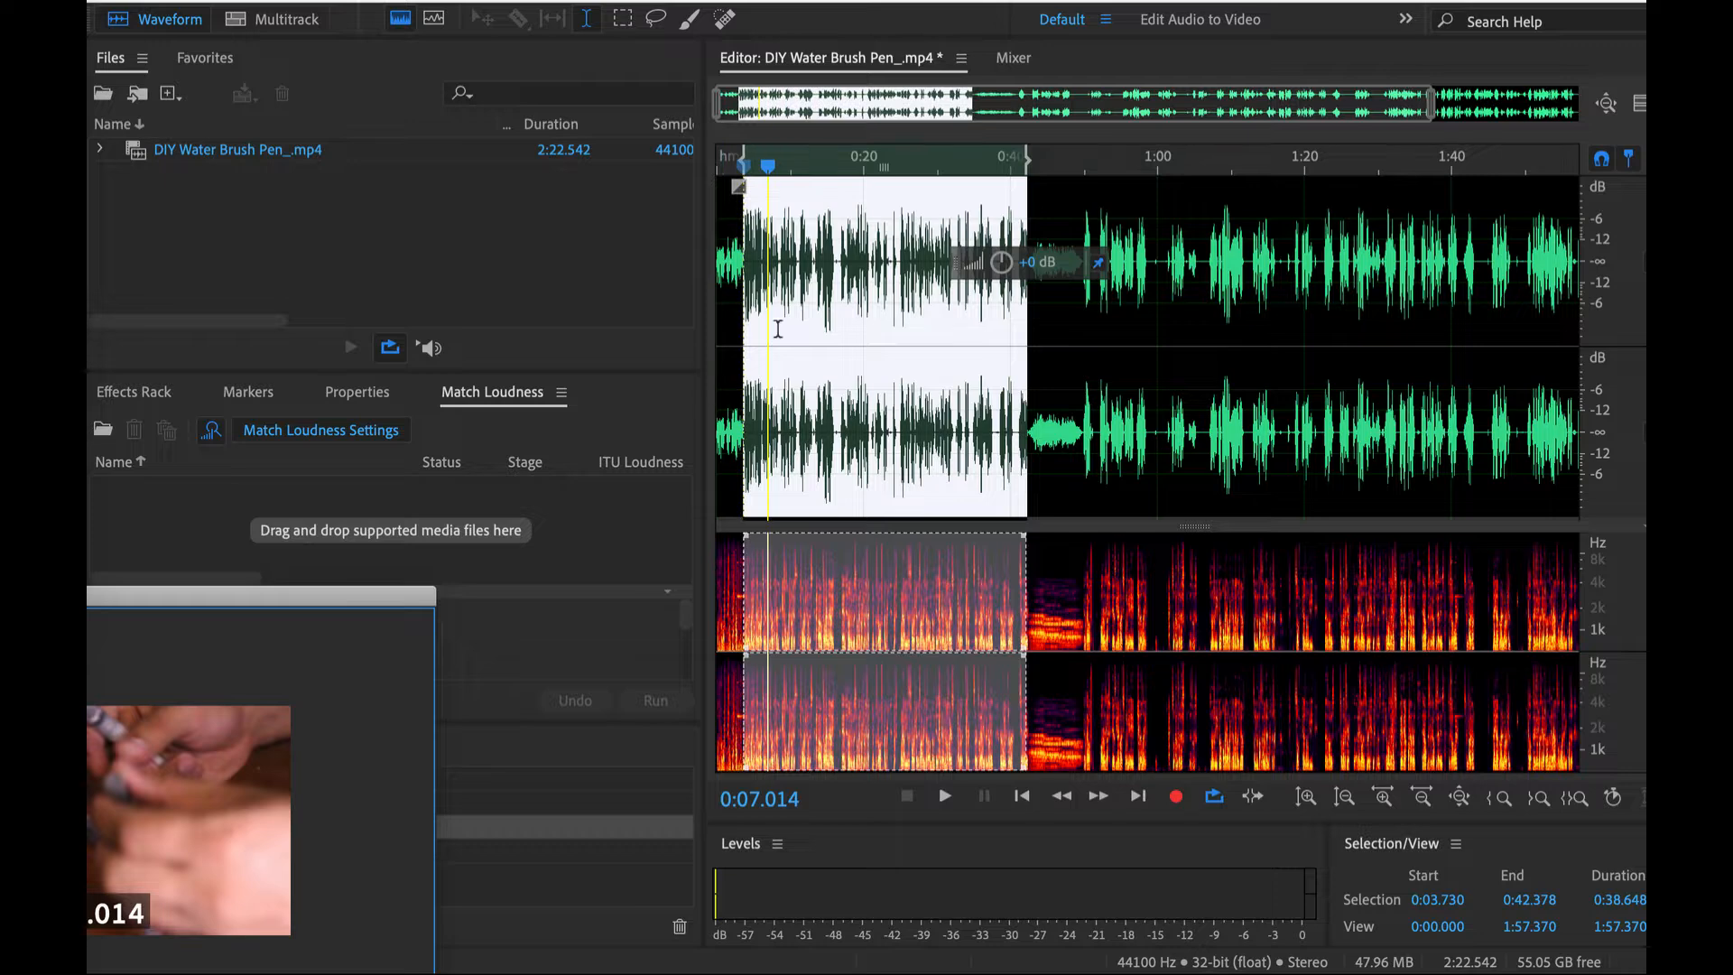
- Reopen the AU version of FabFilter Pro-C 2 for the selected speech and move its window so all controls are visible
left_click(562, 1)
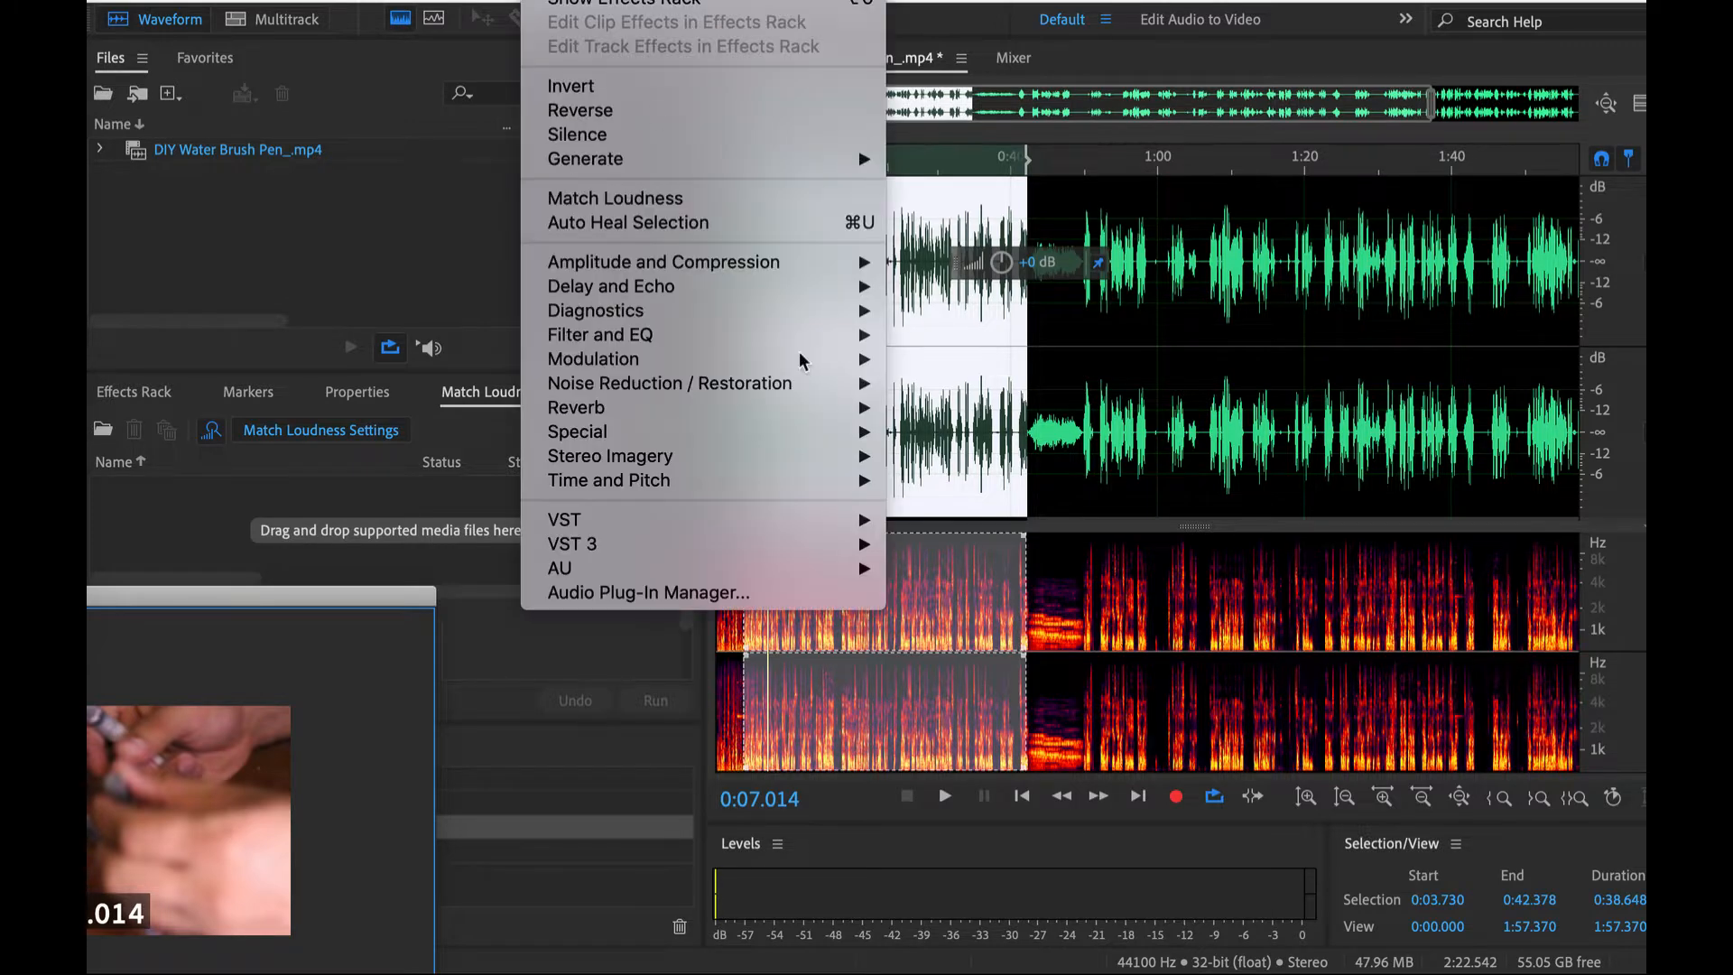
mouse_move(859, 570)
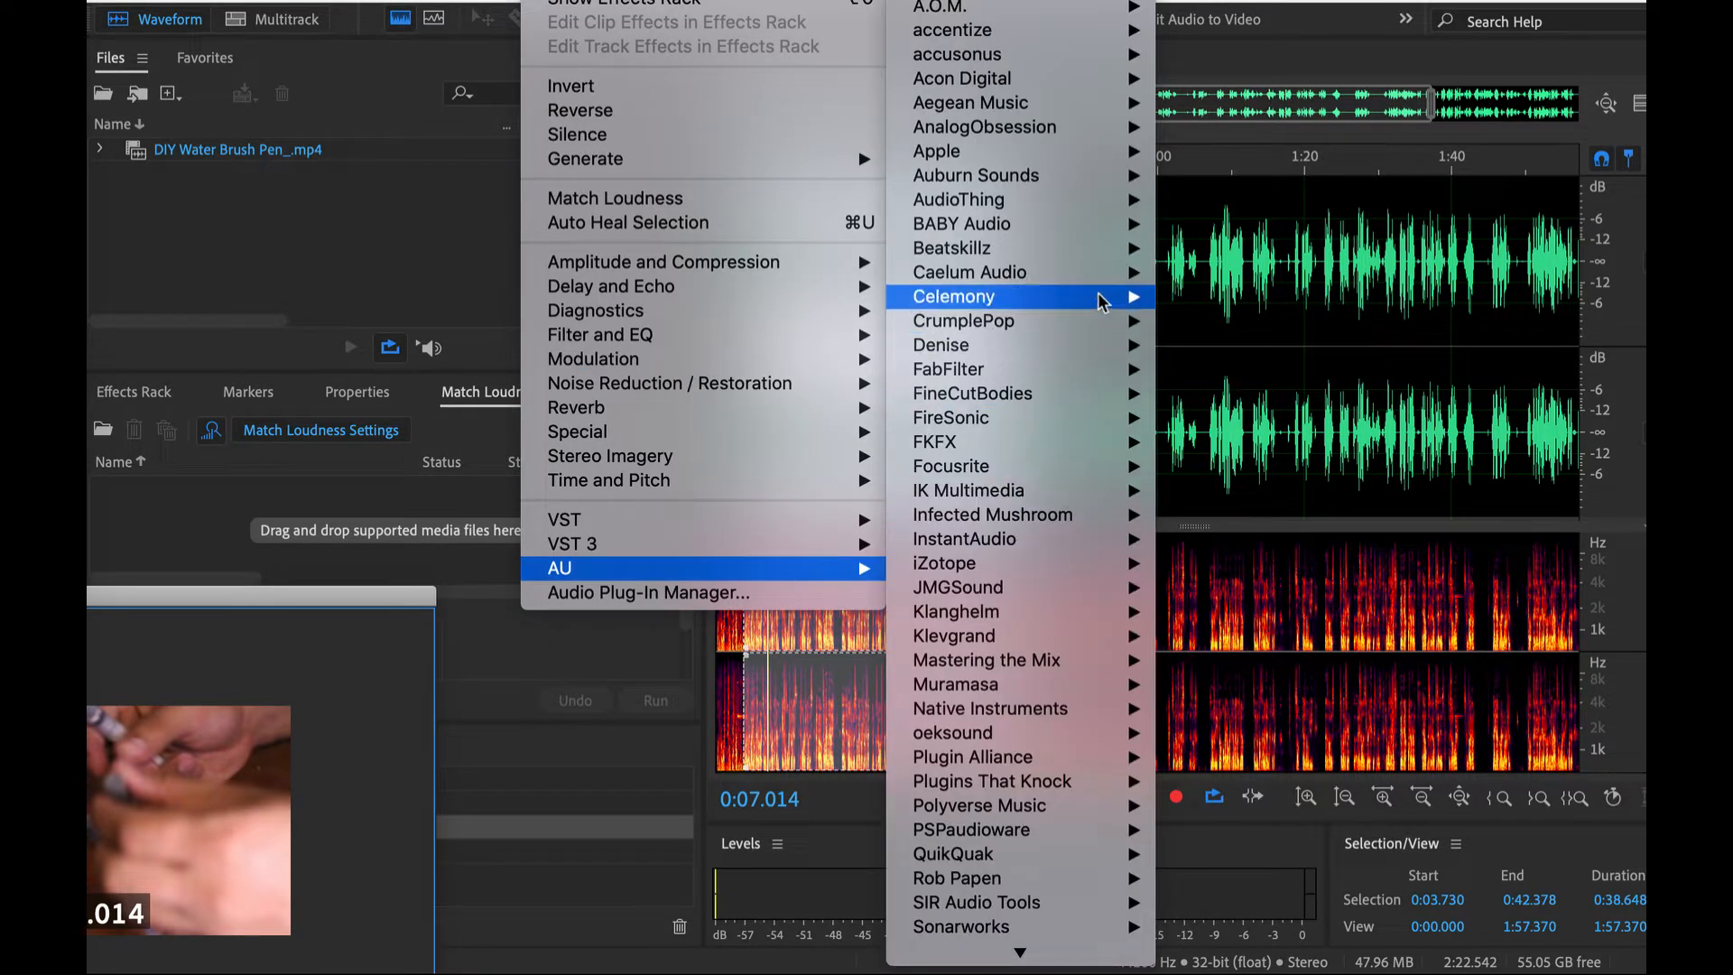
mouse_move(1081, 379)
left_click(1218, 394)
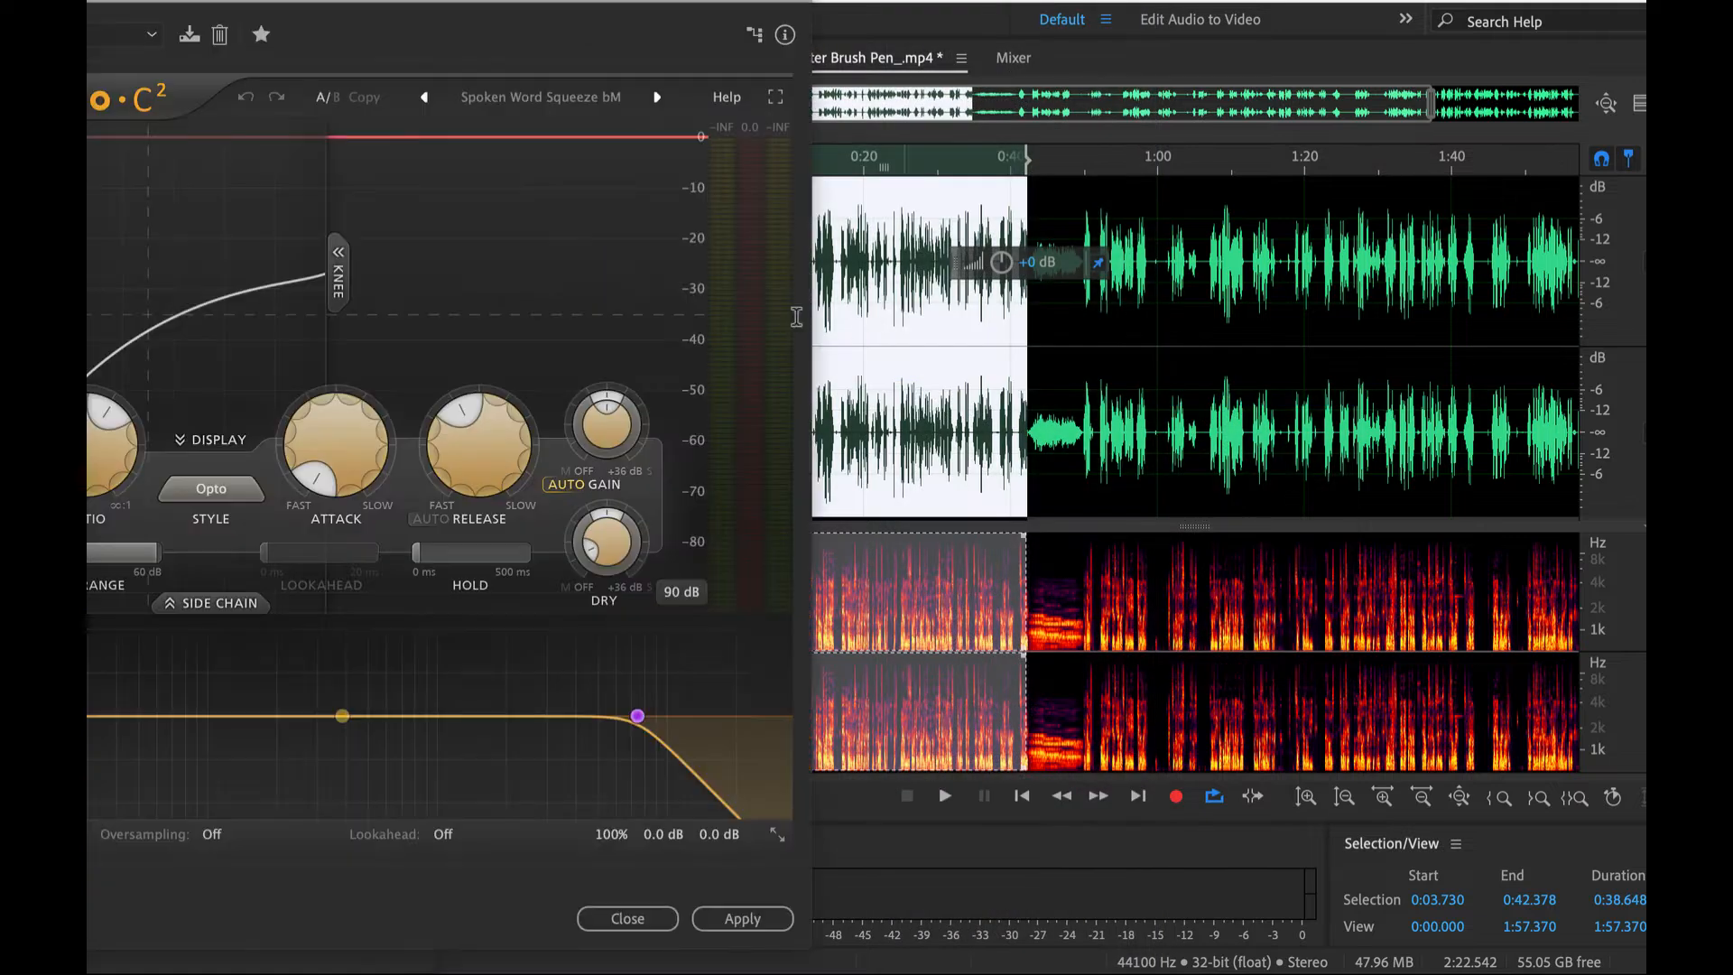
left_click_drag(647, 11, 978, 11)
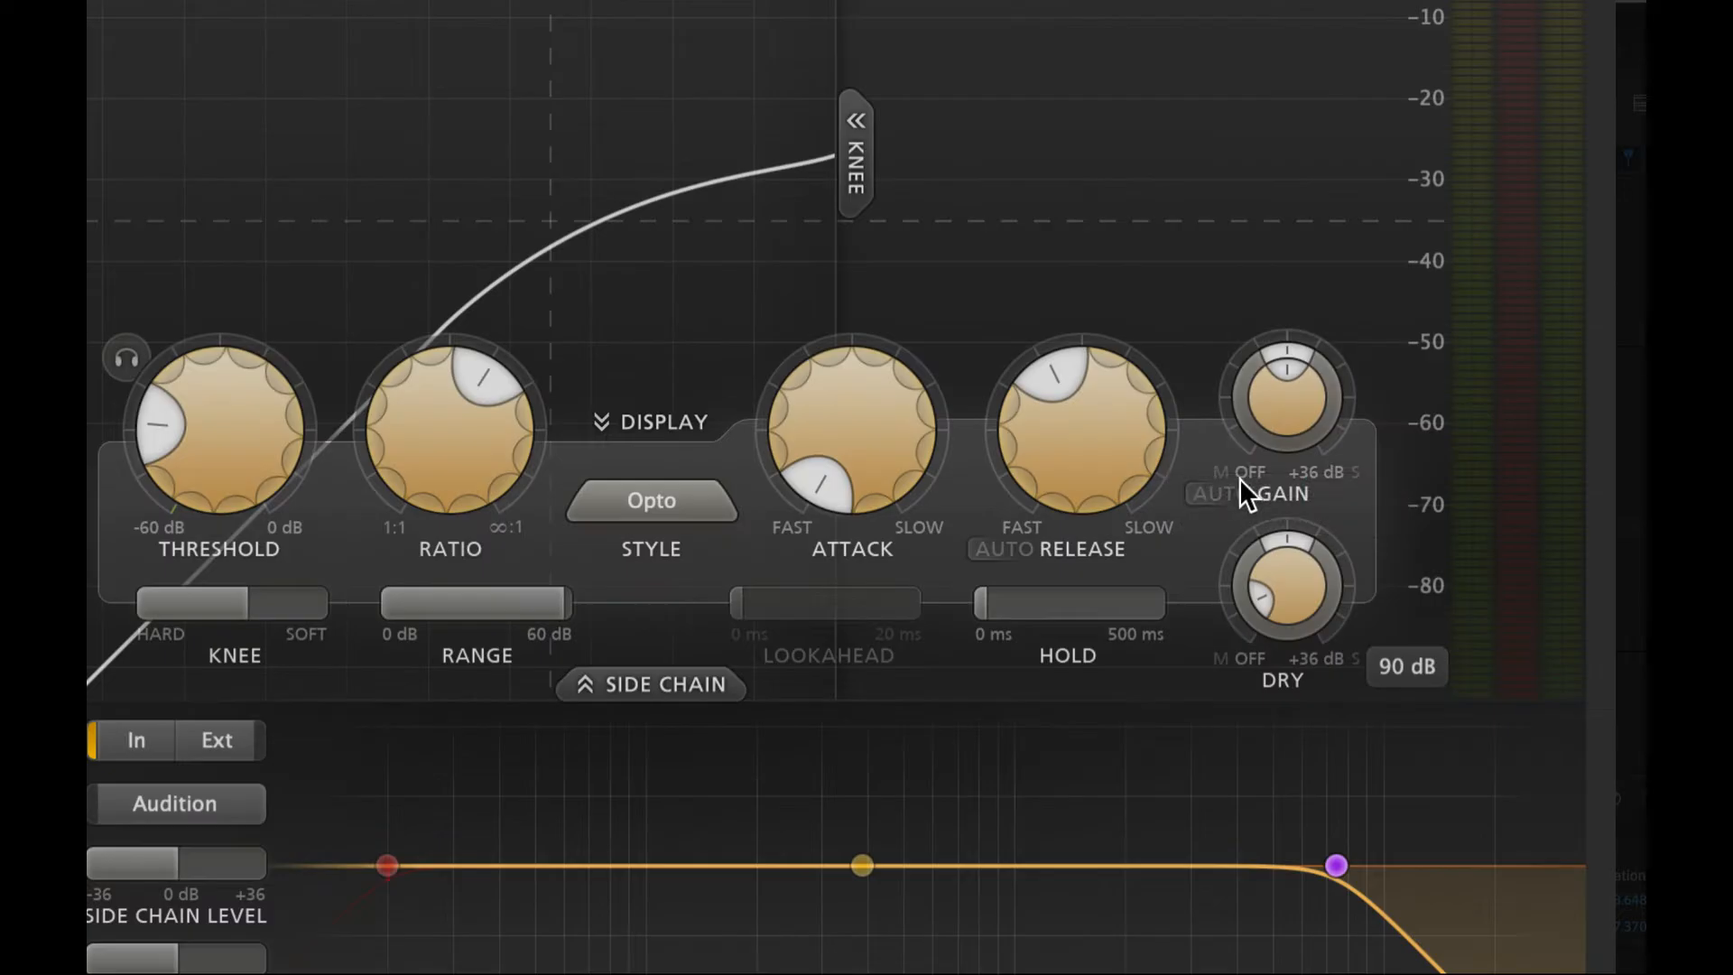
- Compare Auto Gain off and on in a preview, and apply Pro-C 2 to the selected speech with Auto Gain on
left_click(1217, 494)
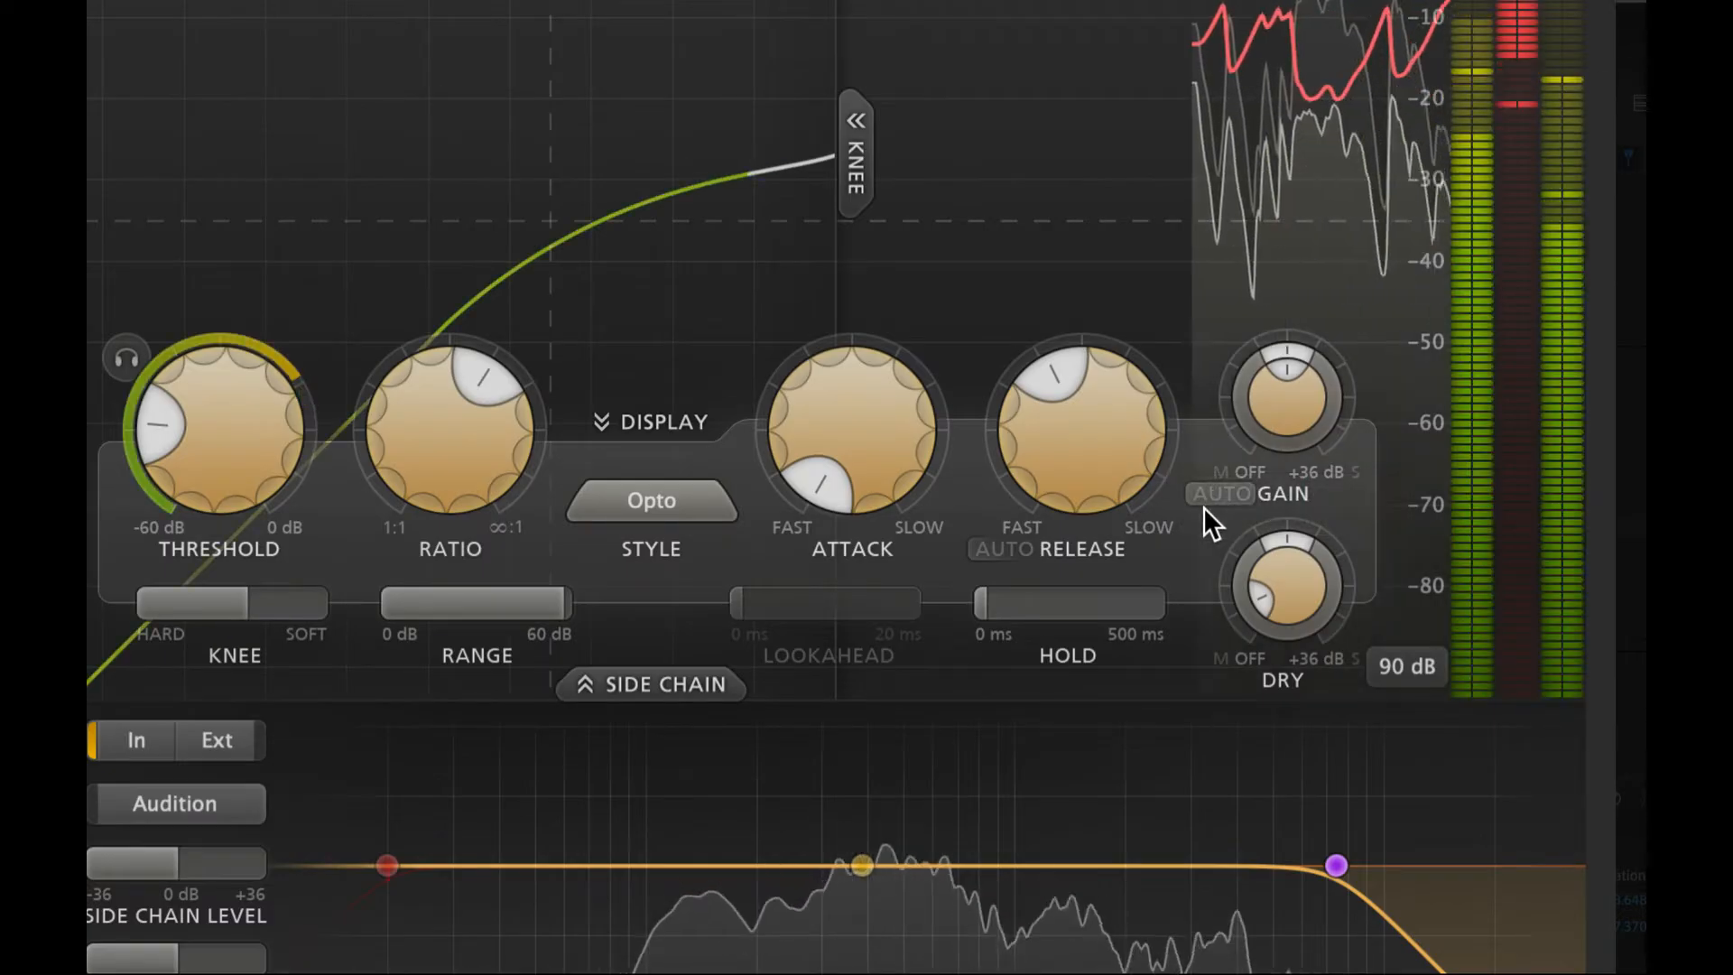
left_click(1217, 495)
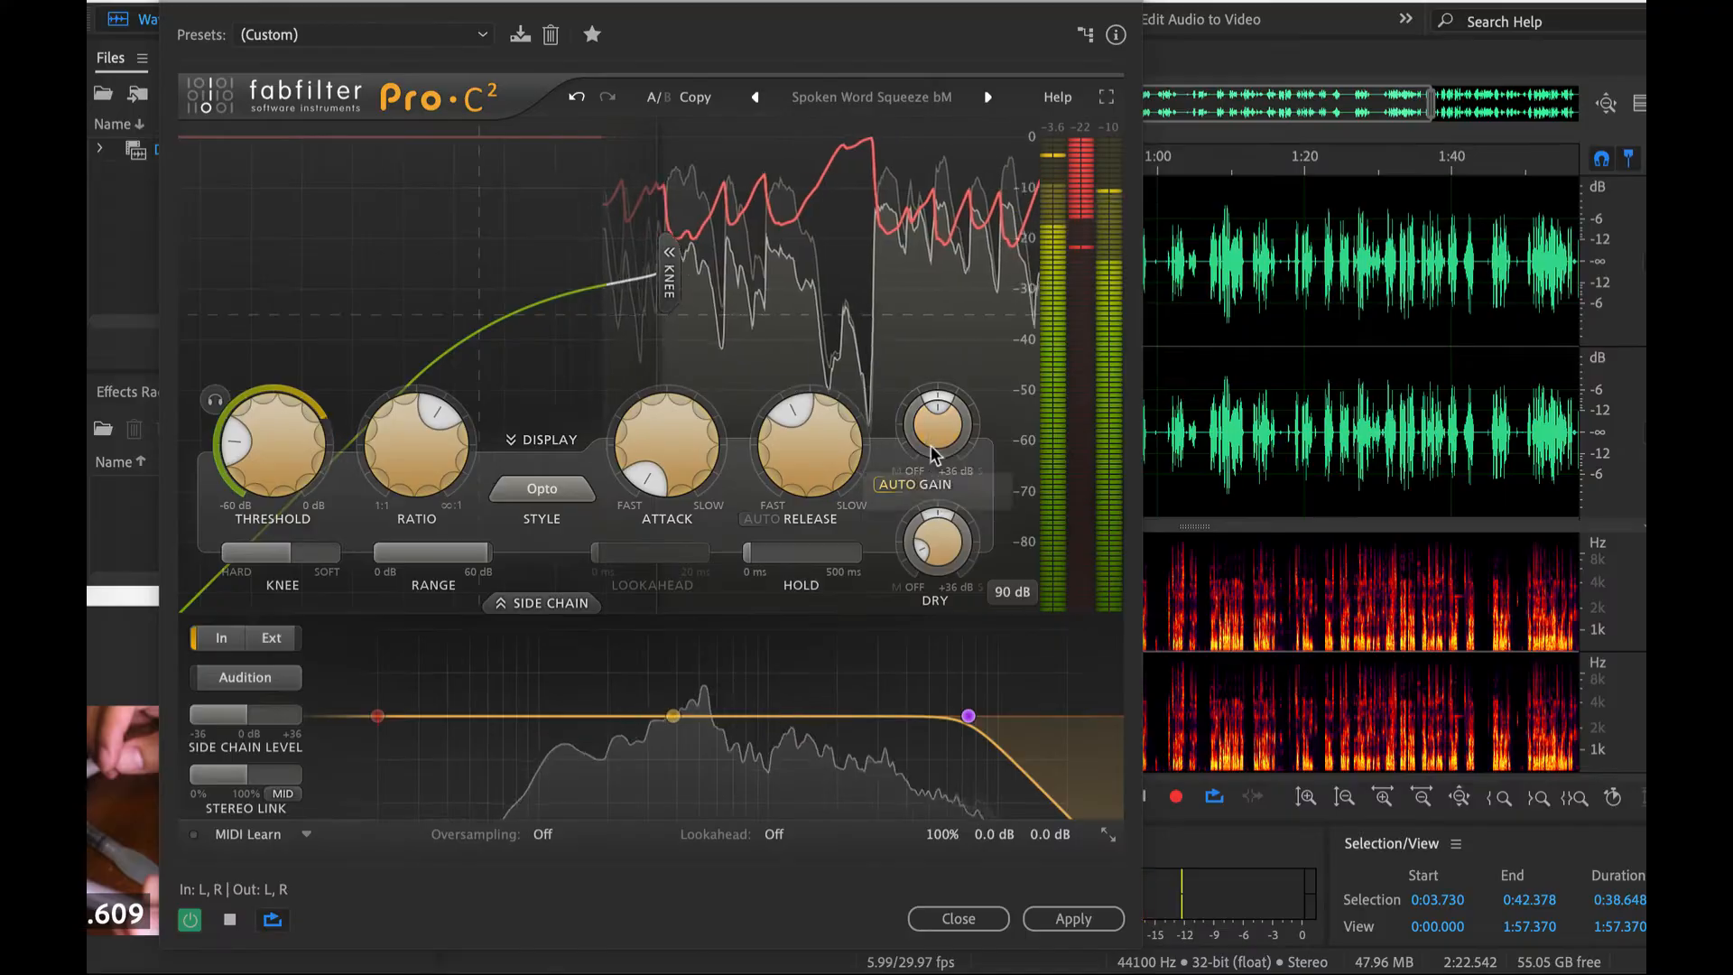
mouse_move(929, 441)
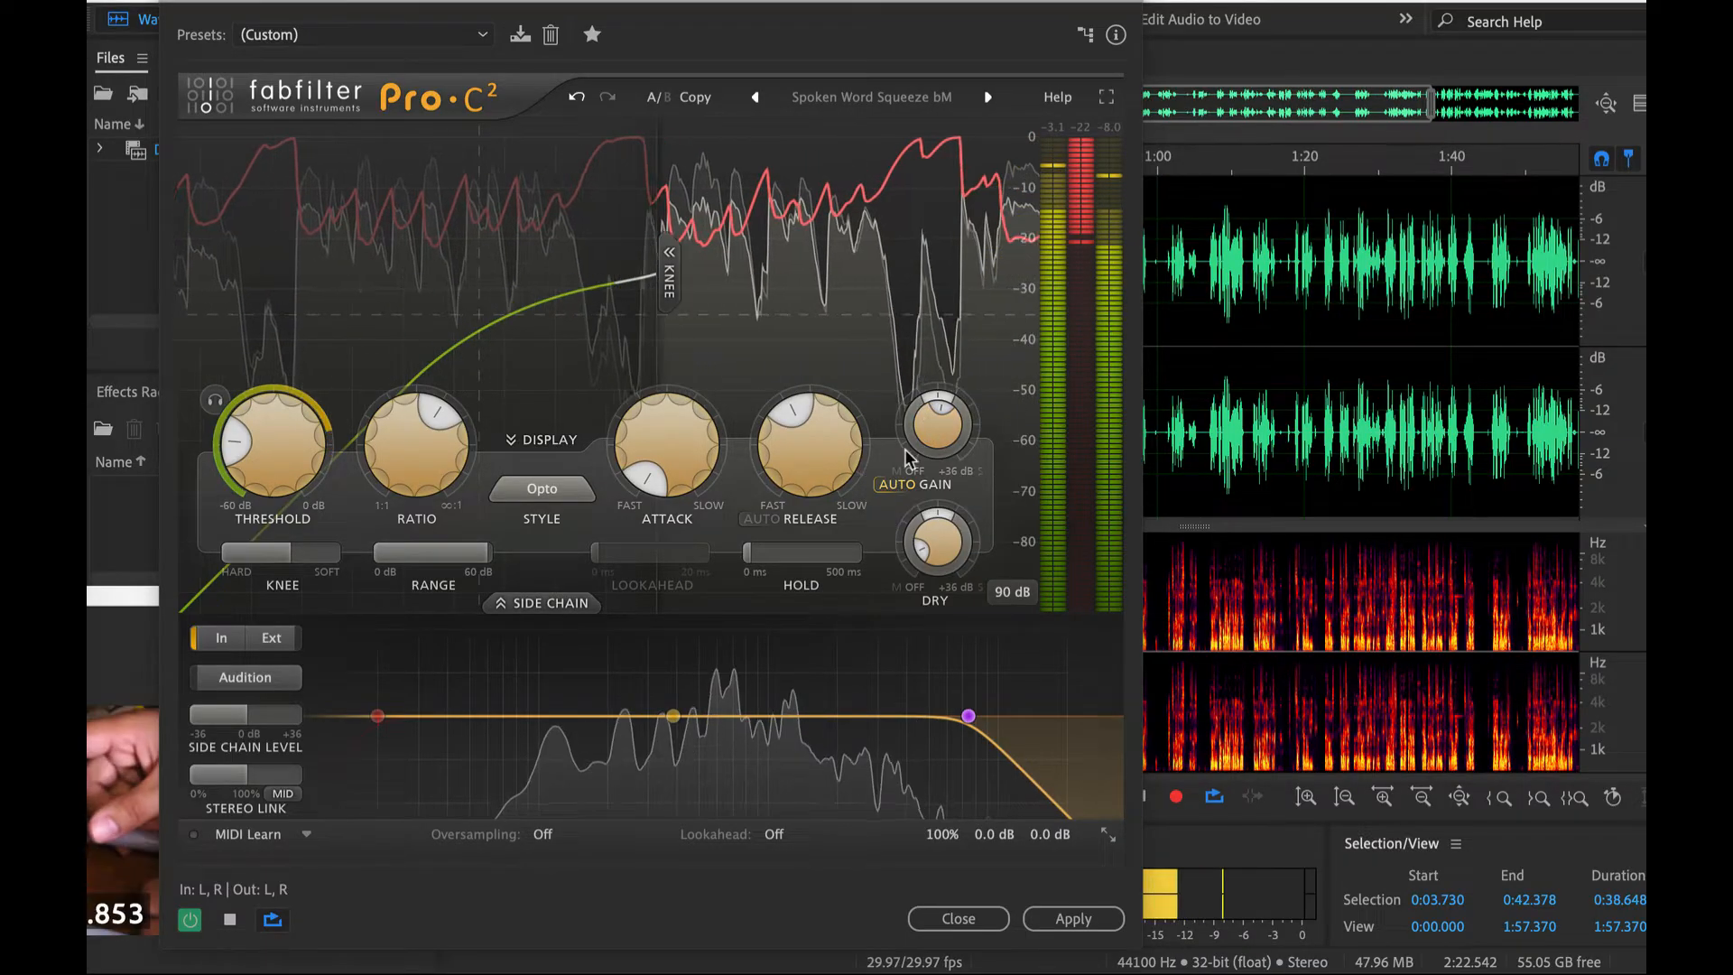
key("space")
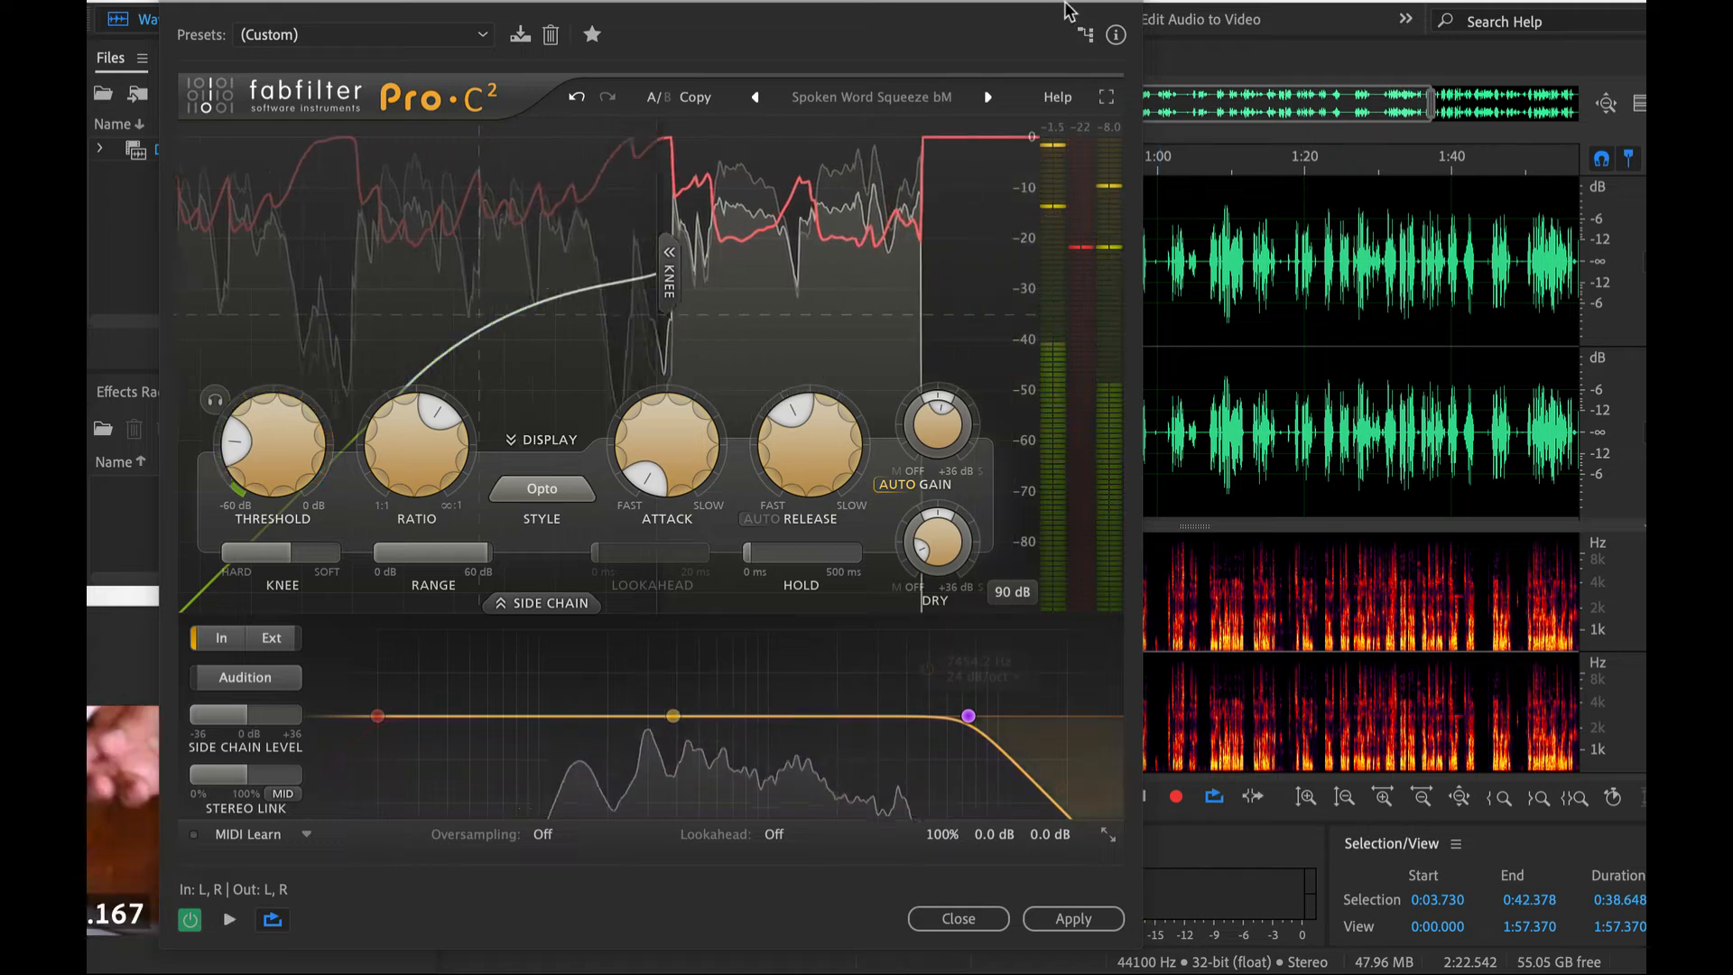
left_click_drag(1068, 11, 588, 9)
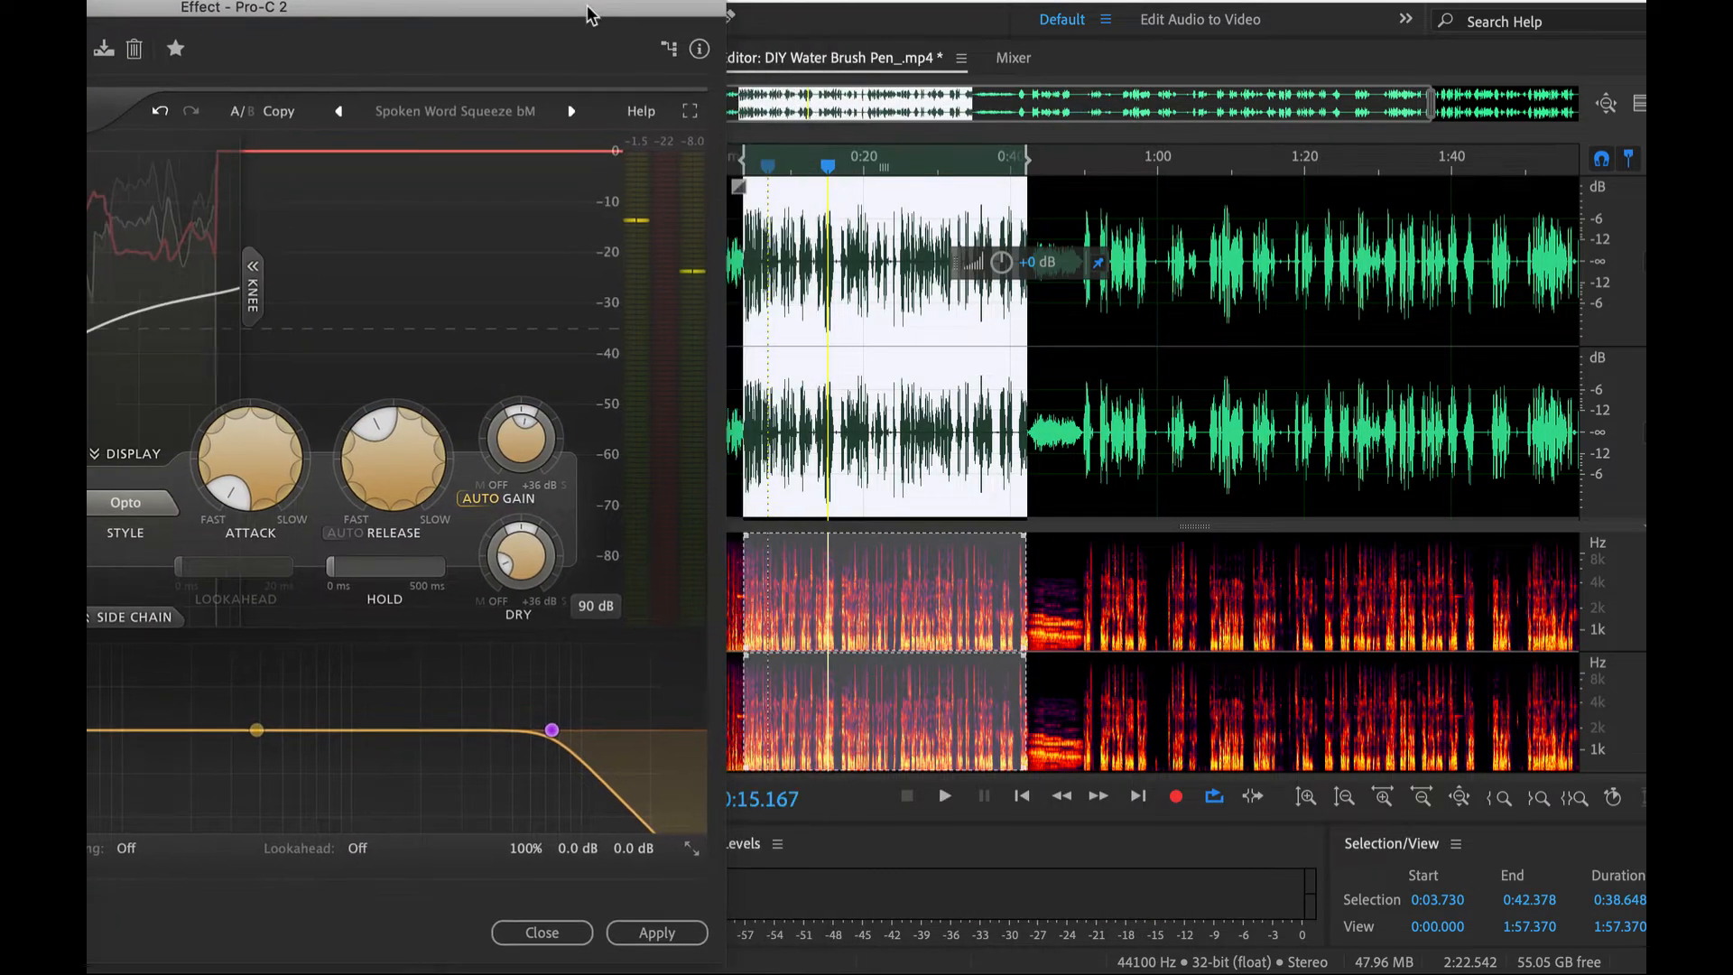
left_click(657, 933)
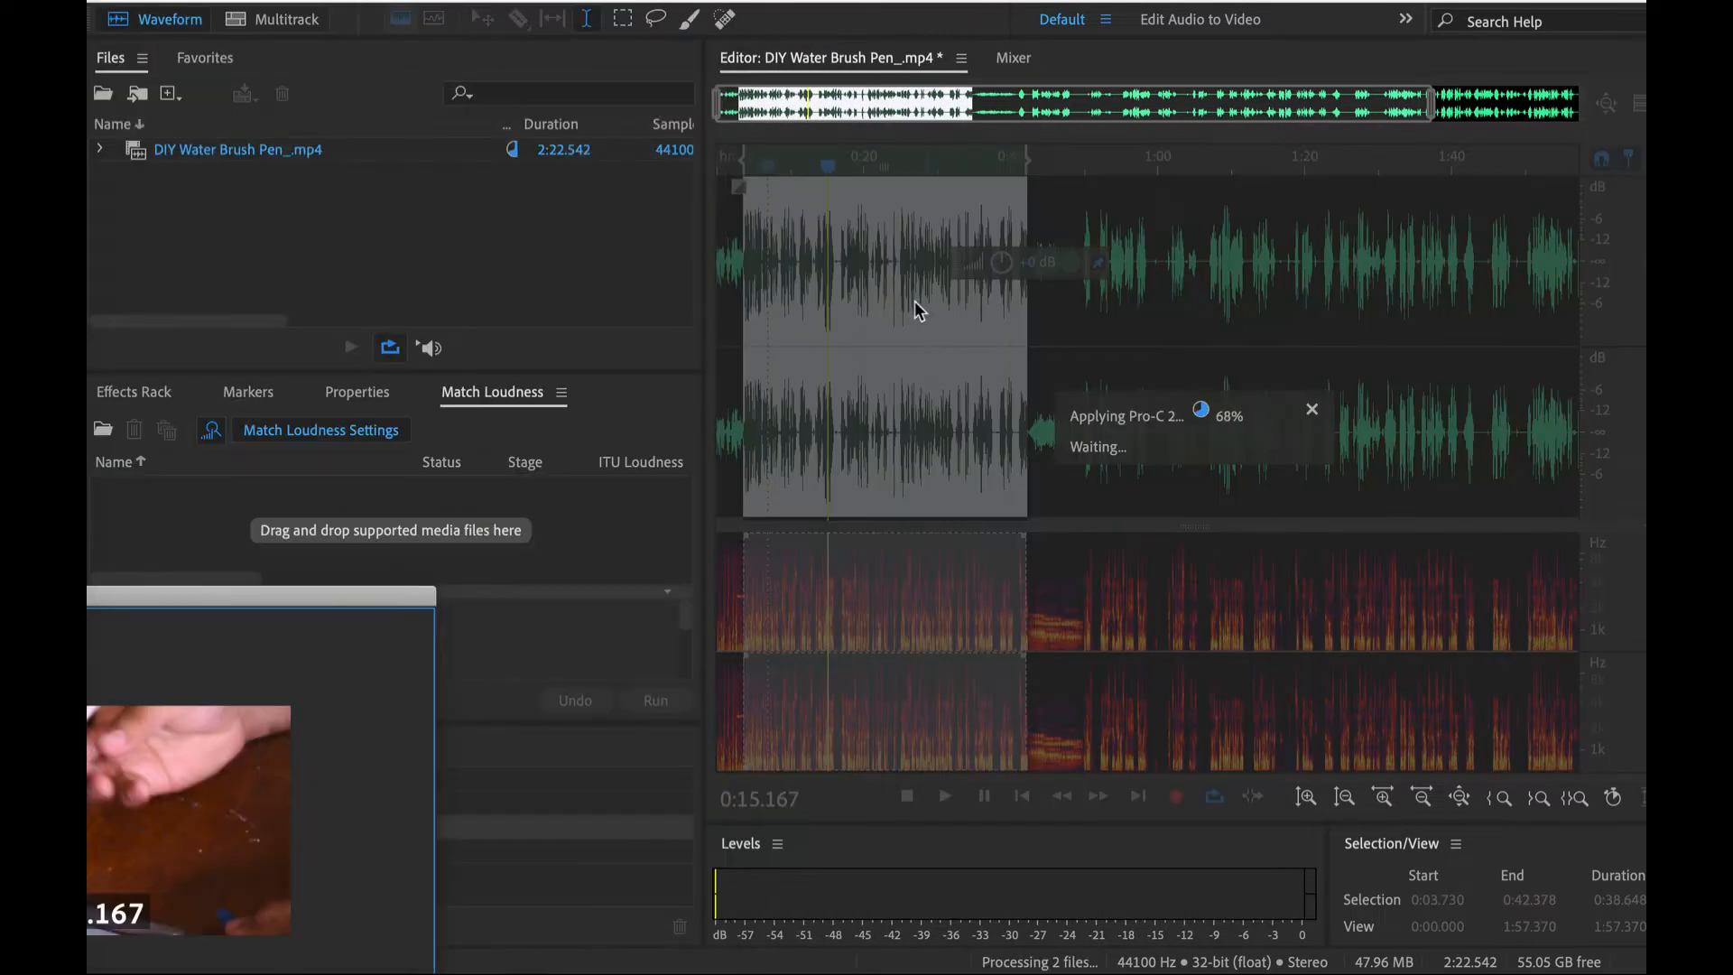
- Select the remaining uncompressed speech from 0:50.000 to the end of the file at 2:22.542
scroll(994, 221, "down", 2)
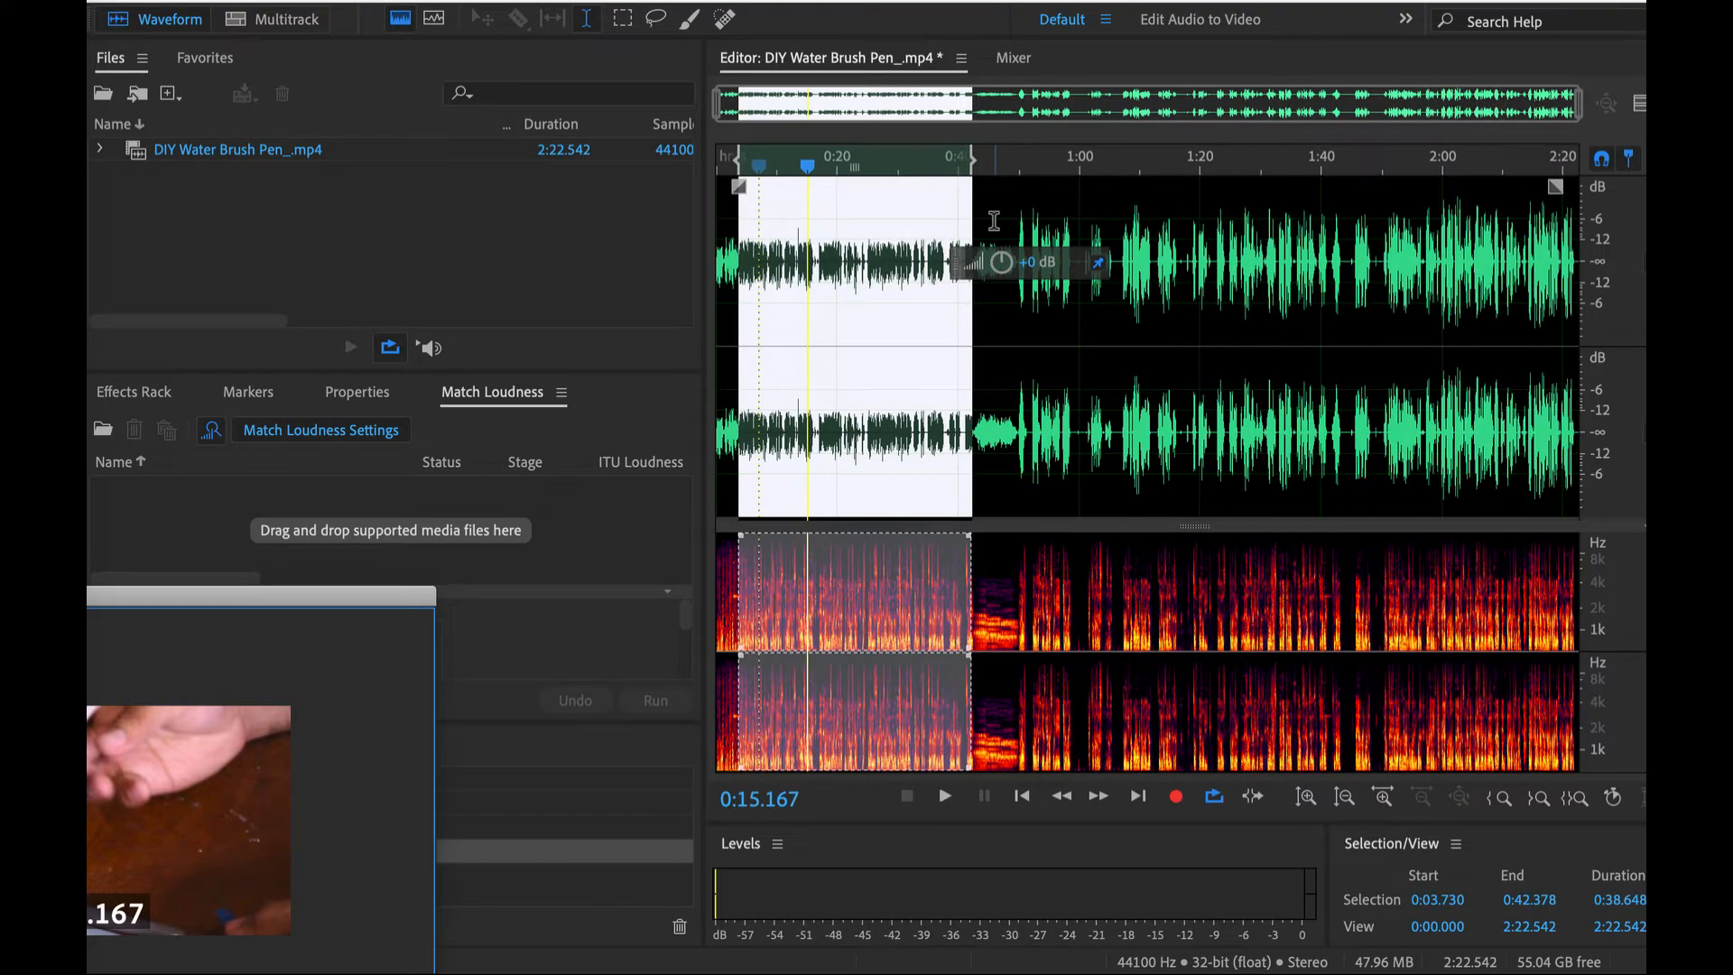
left_click(1022, 213)
scroll(1017, 206, "up", 2)
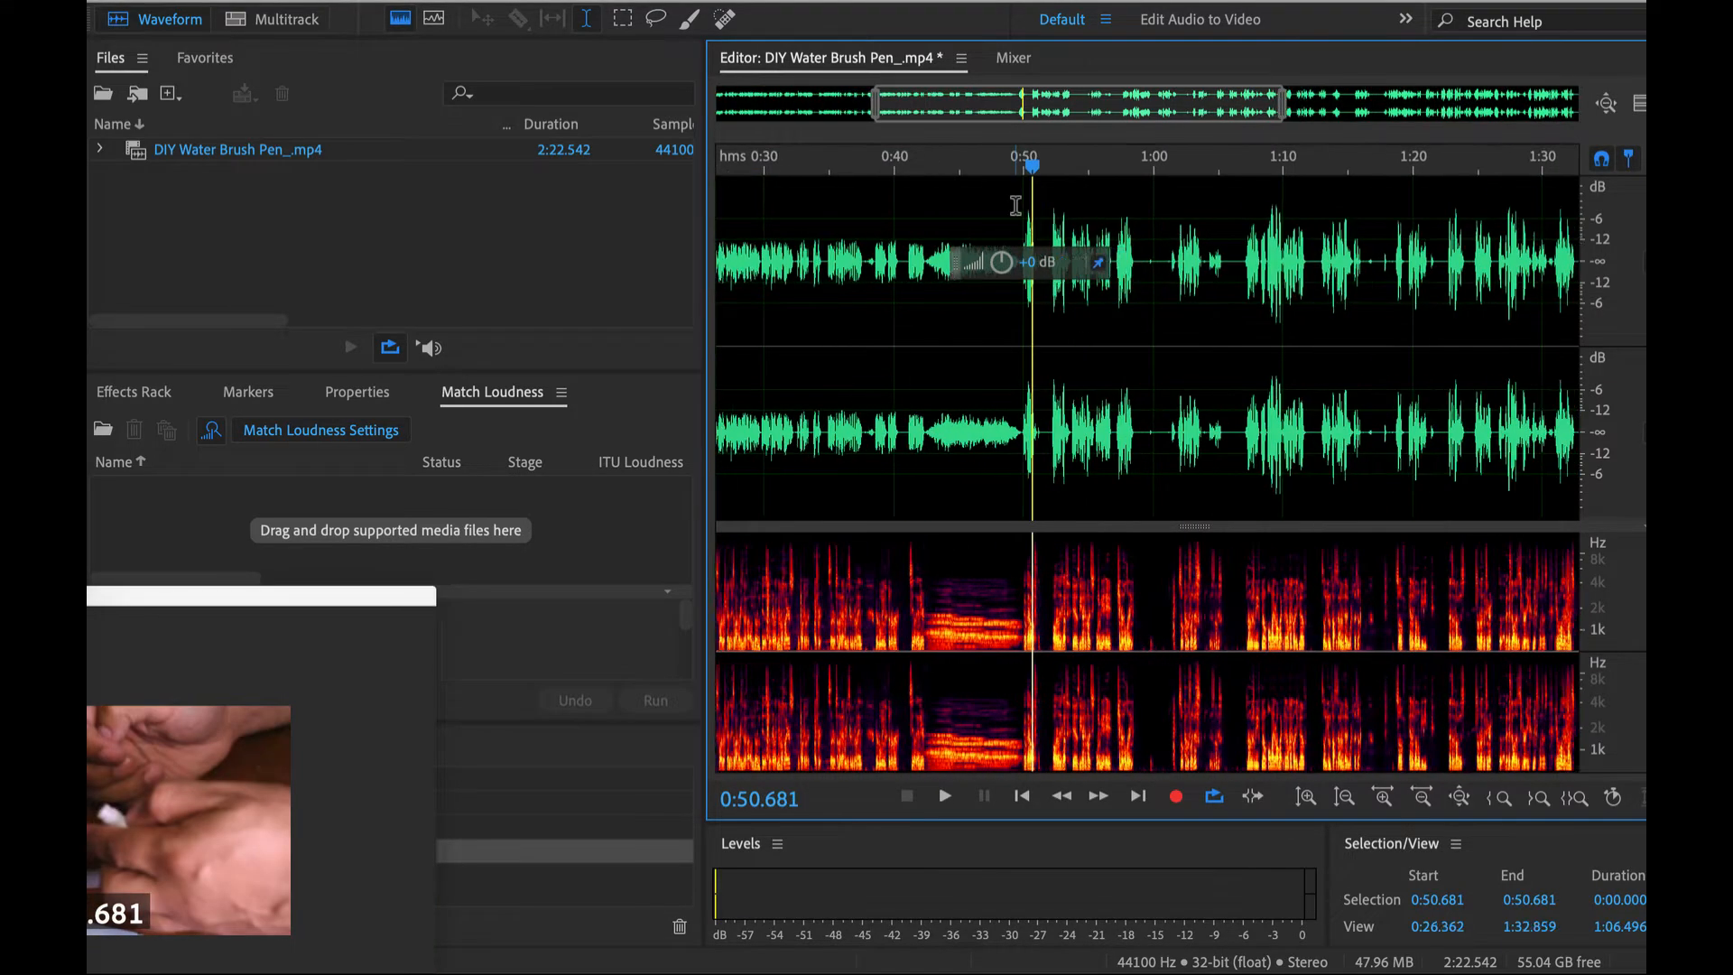
scroll(792, 239, "up", 3)
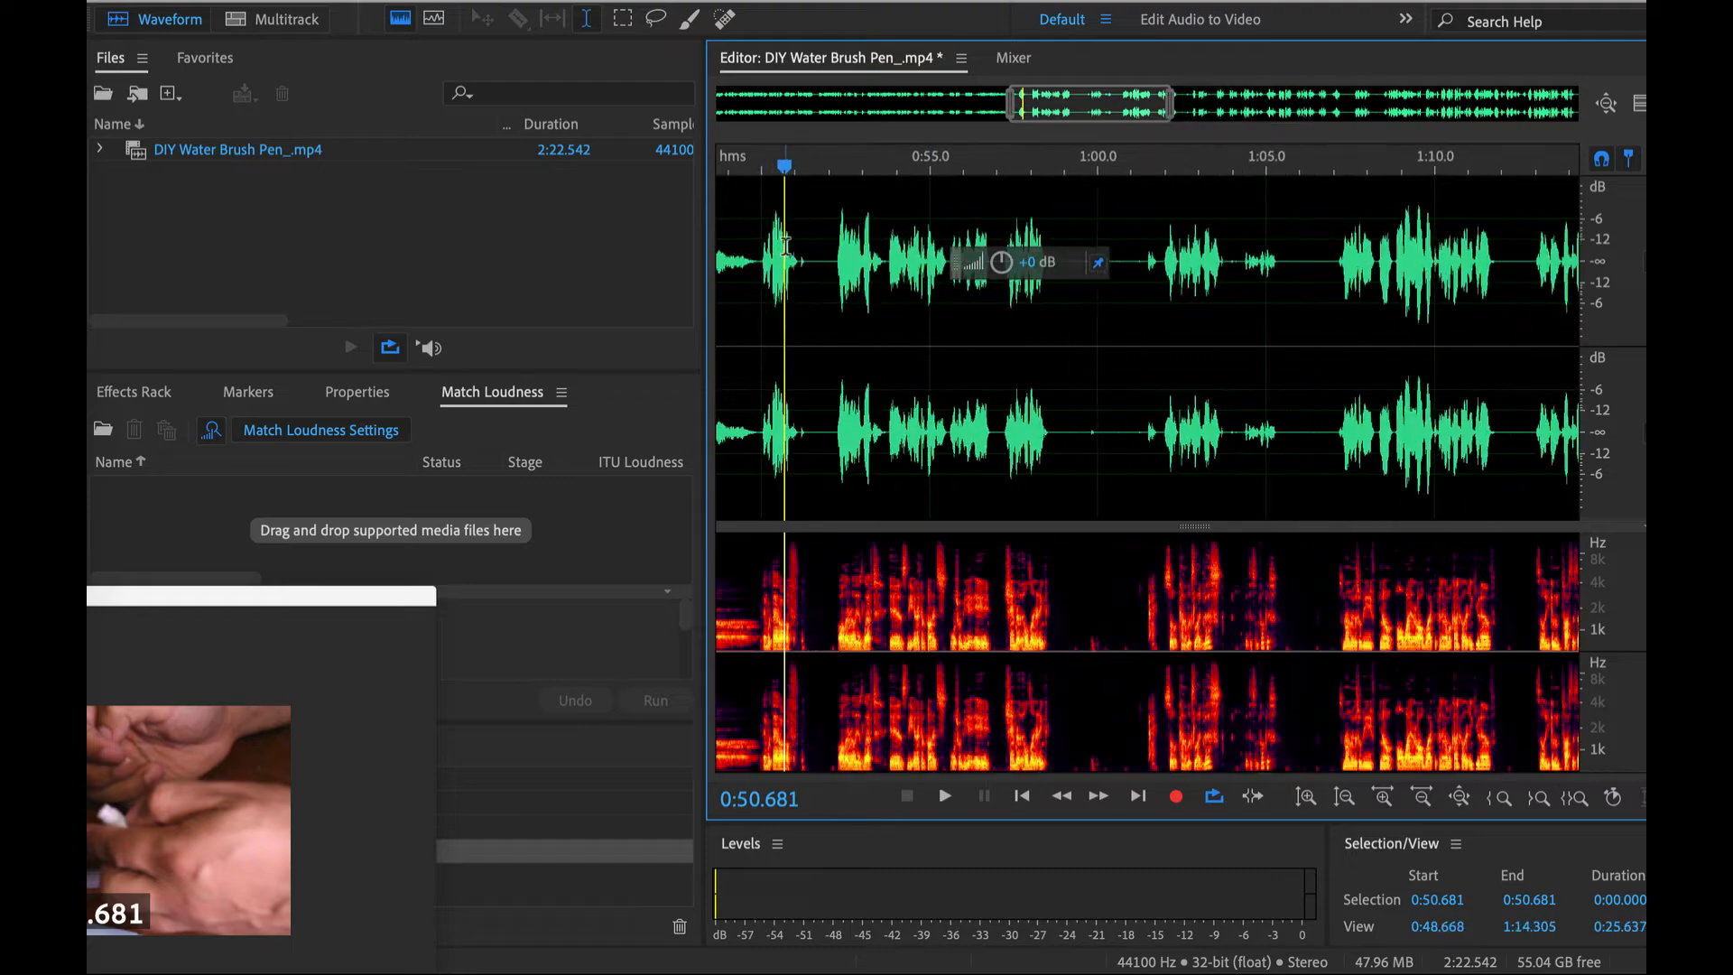
left_click_drag(758, 253, 1377, 285)
scroll(1377, 286, "down", 5)
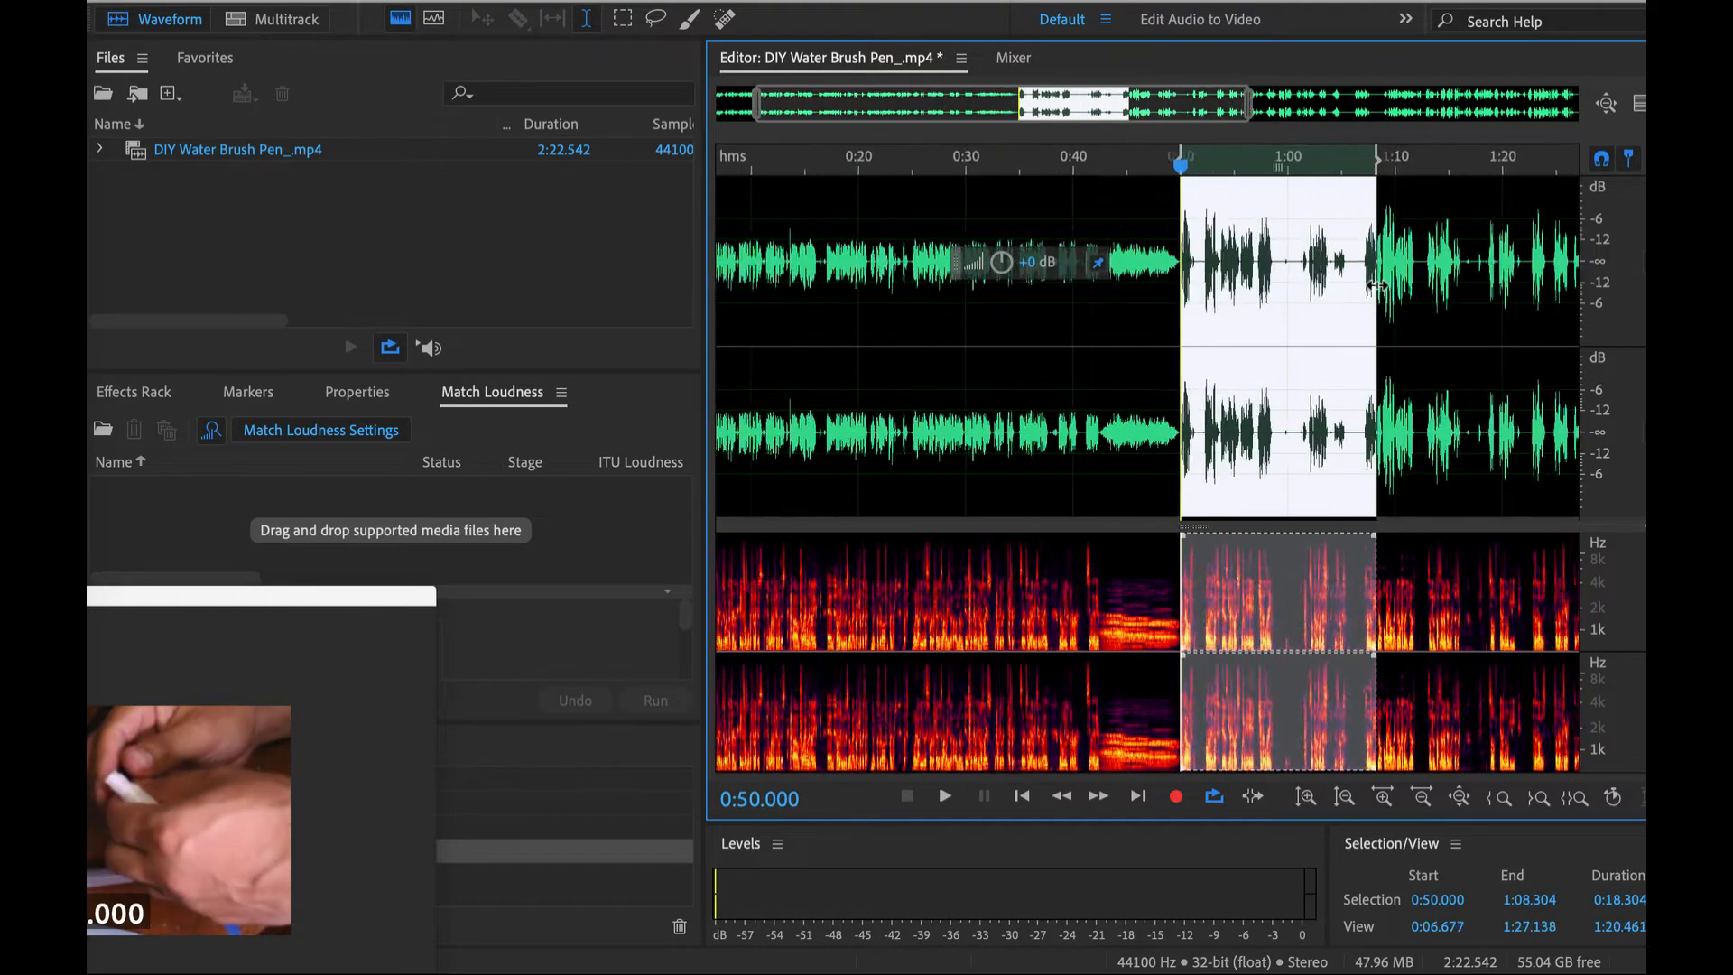
left_click_drag(1274, 262, 1579, 264)
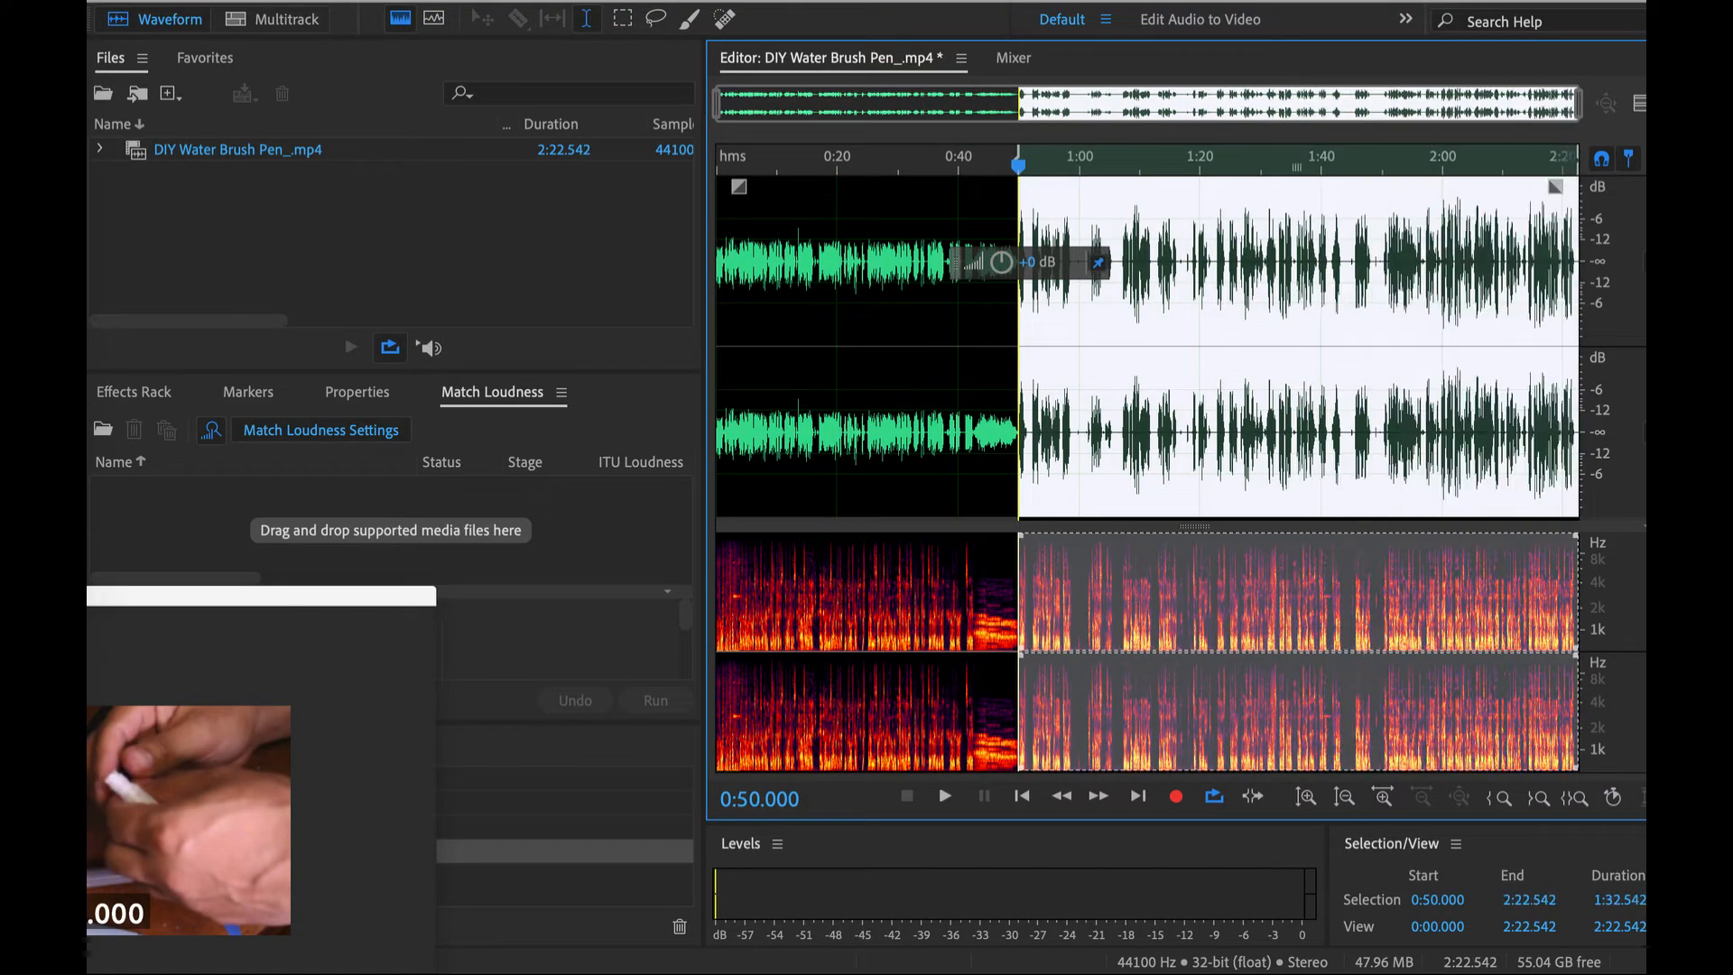
- Apply the AU FabFilter Pro-C 2 compressor with the same settings to the selected remaining speech
left_click(562, 1)
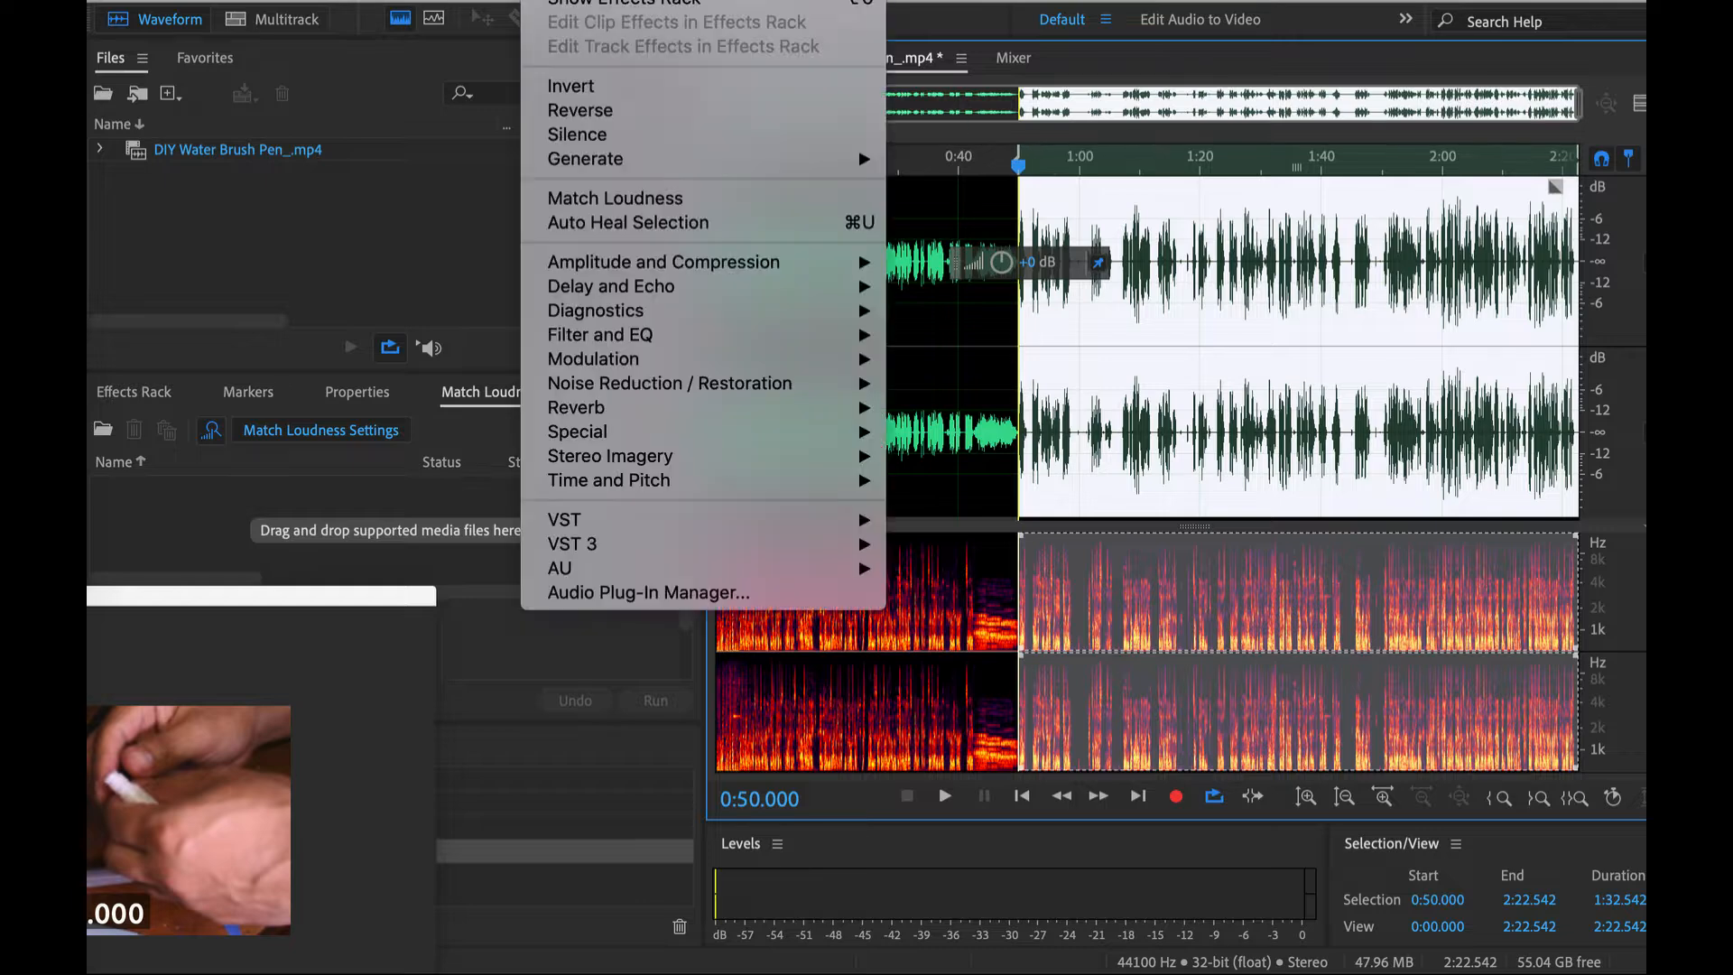
mouse_move(857, 572)
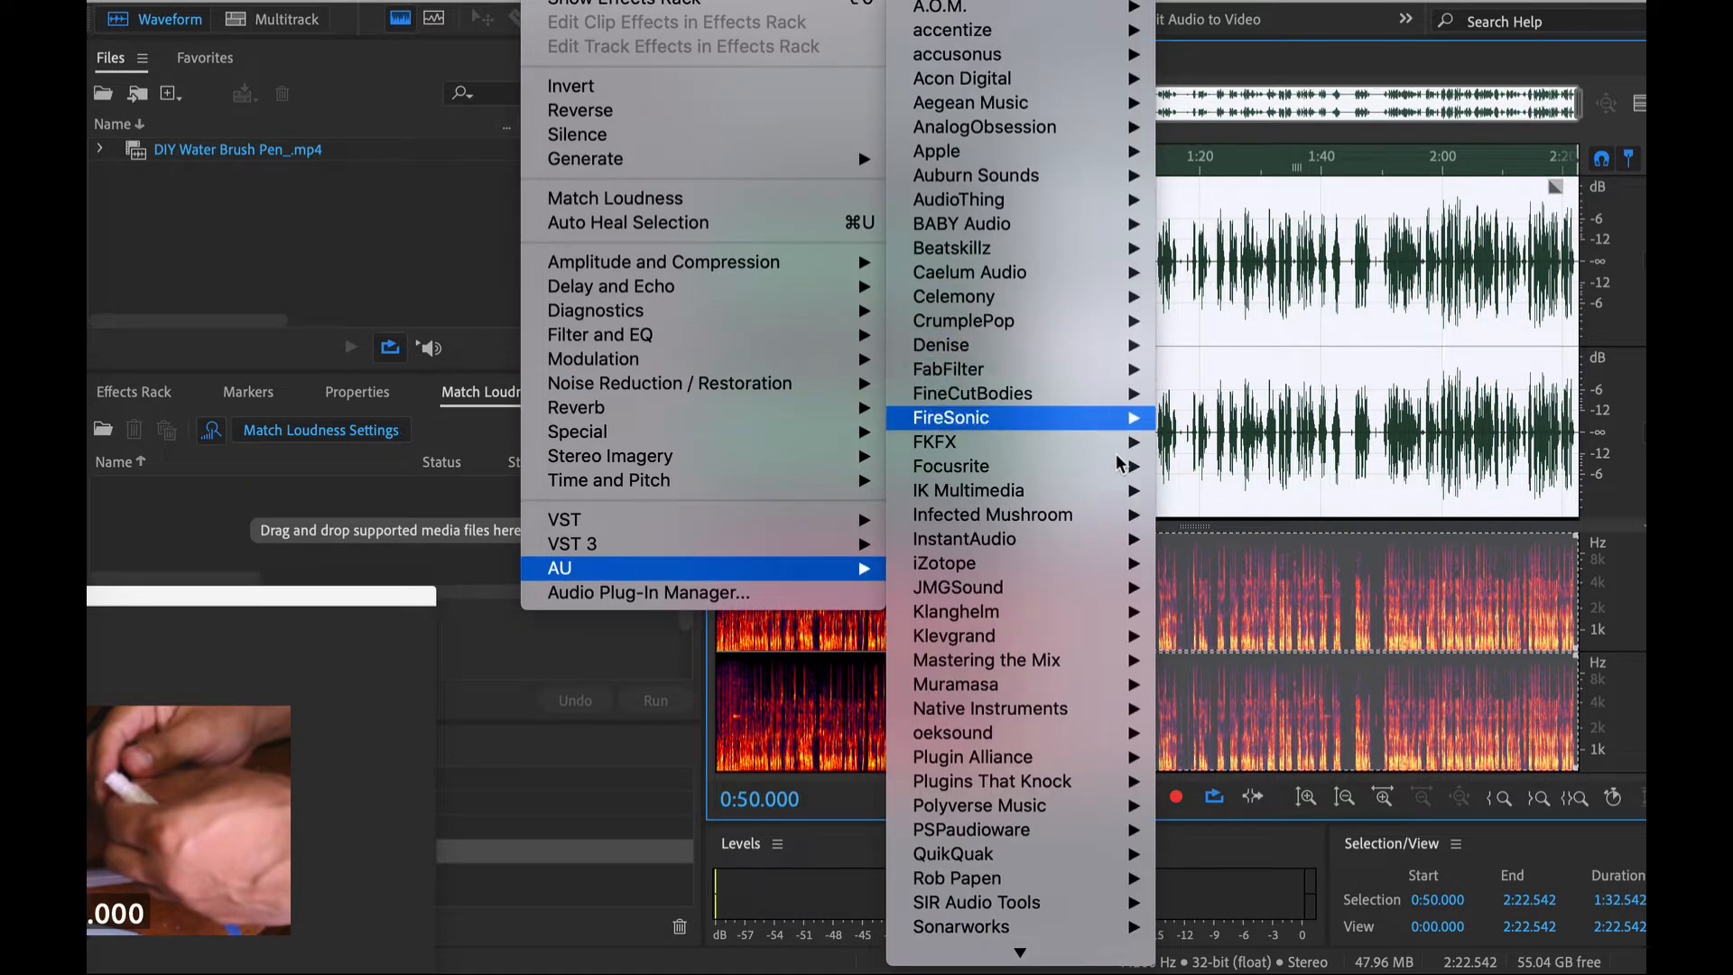
mouse_move(1120, 369)
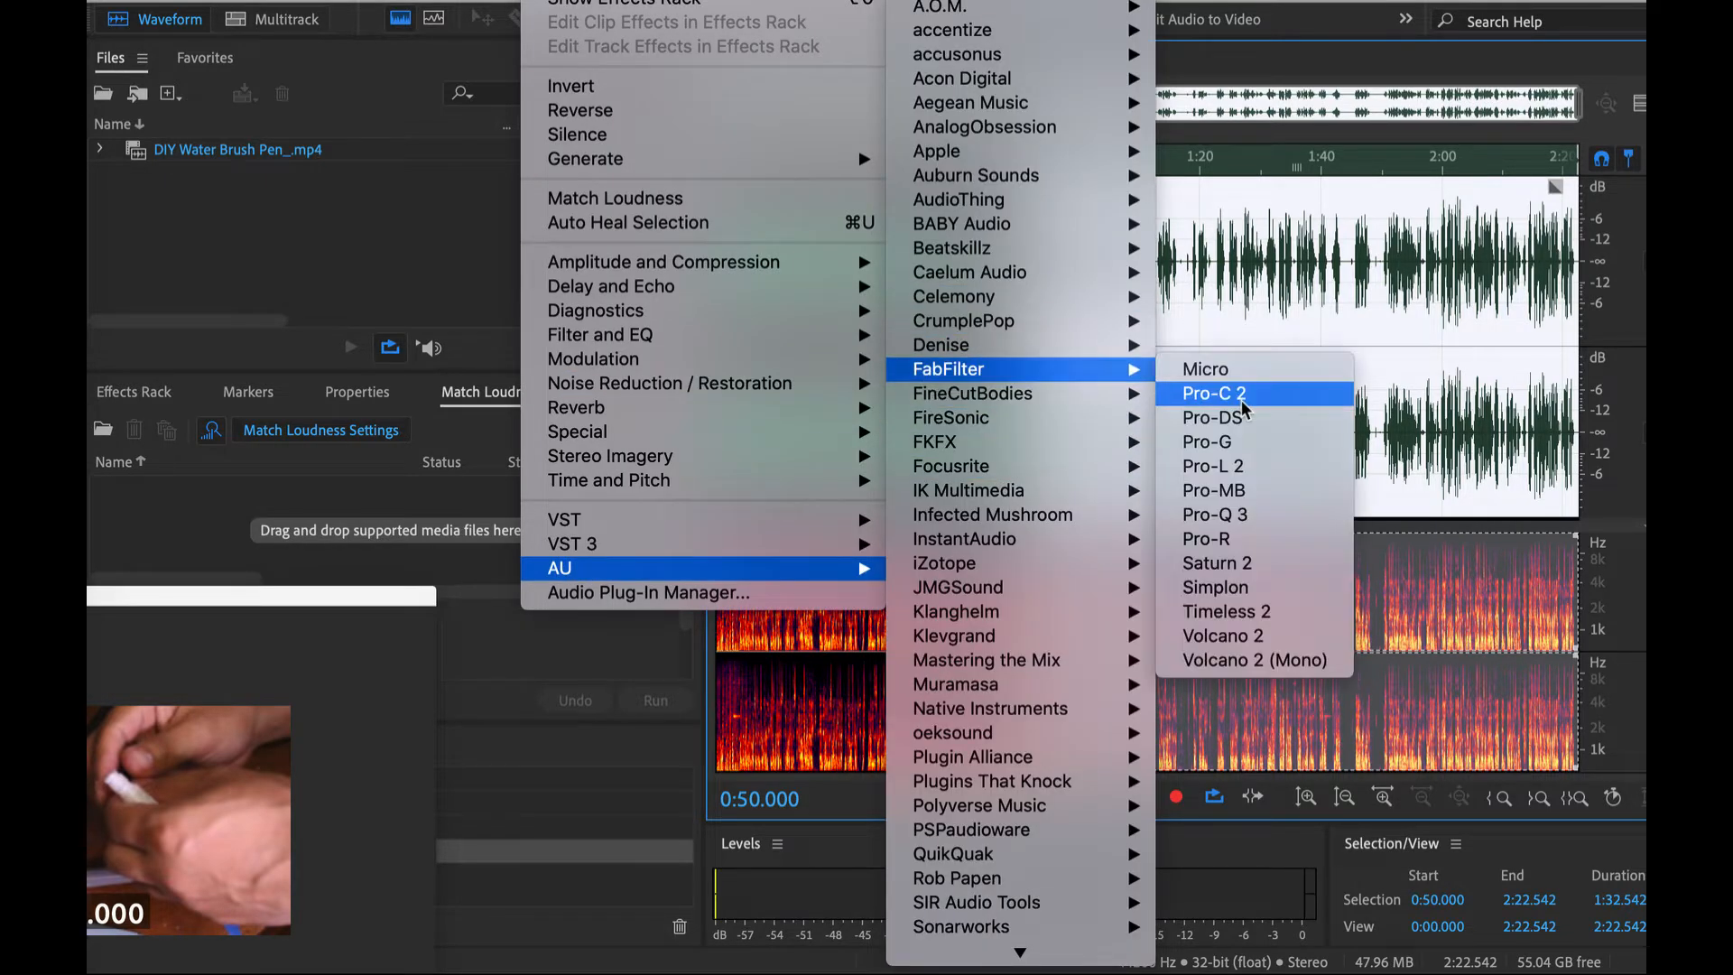
left_click(1246, 410)
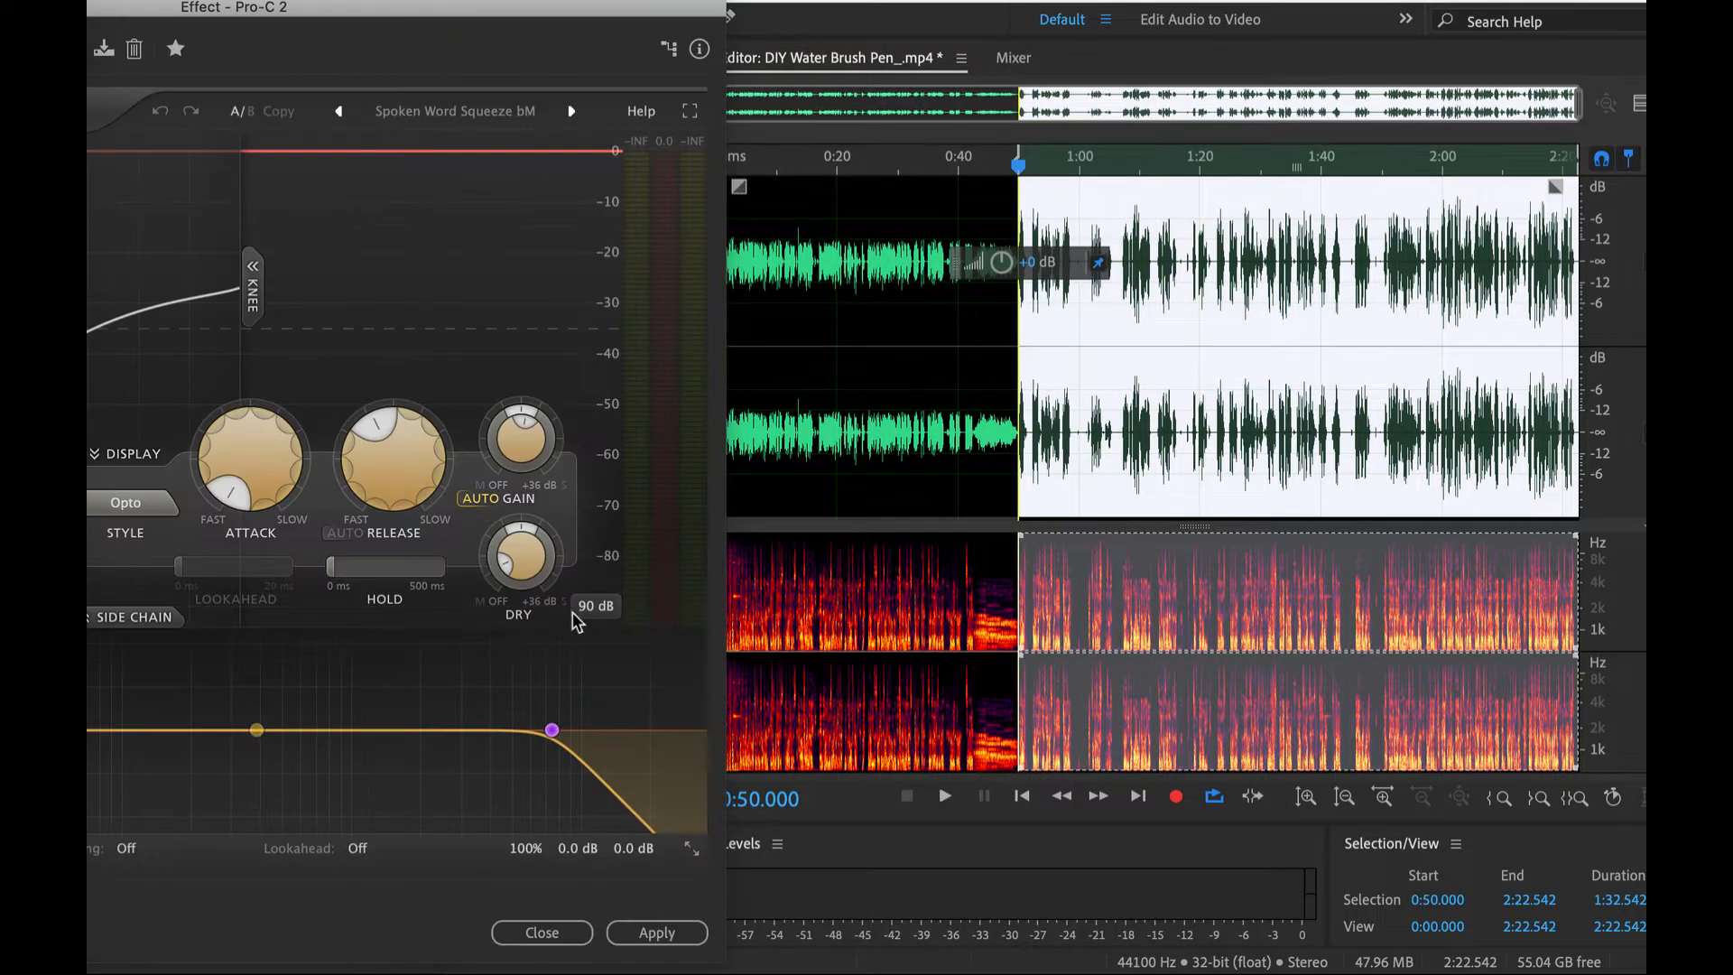
left_click(668, 933)
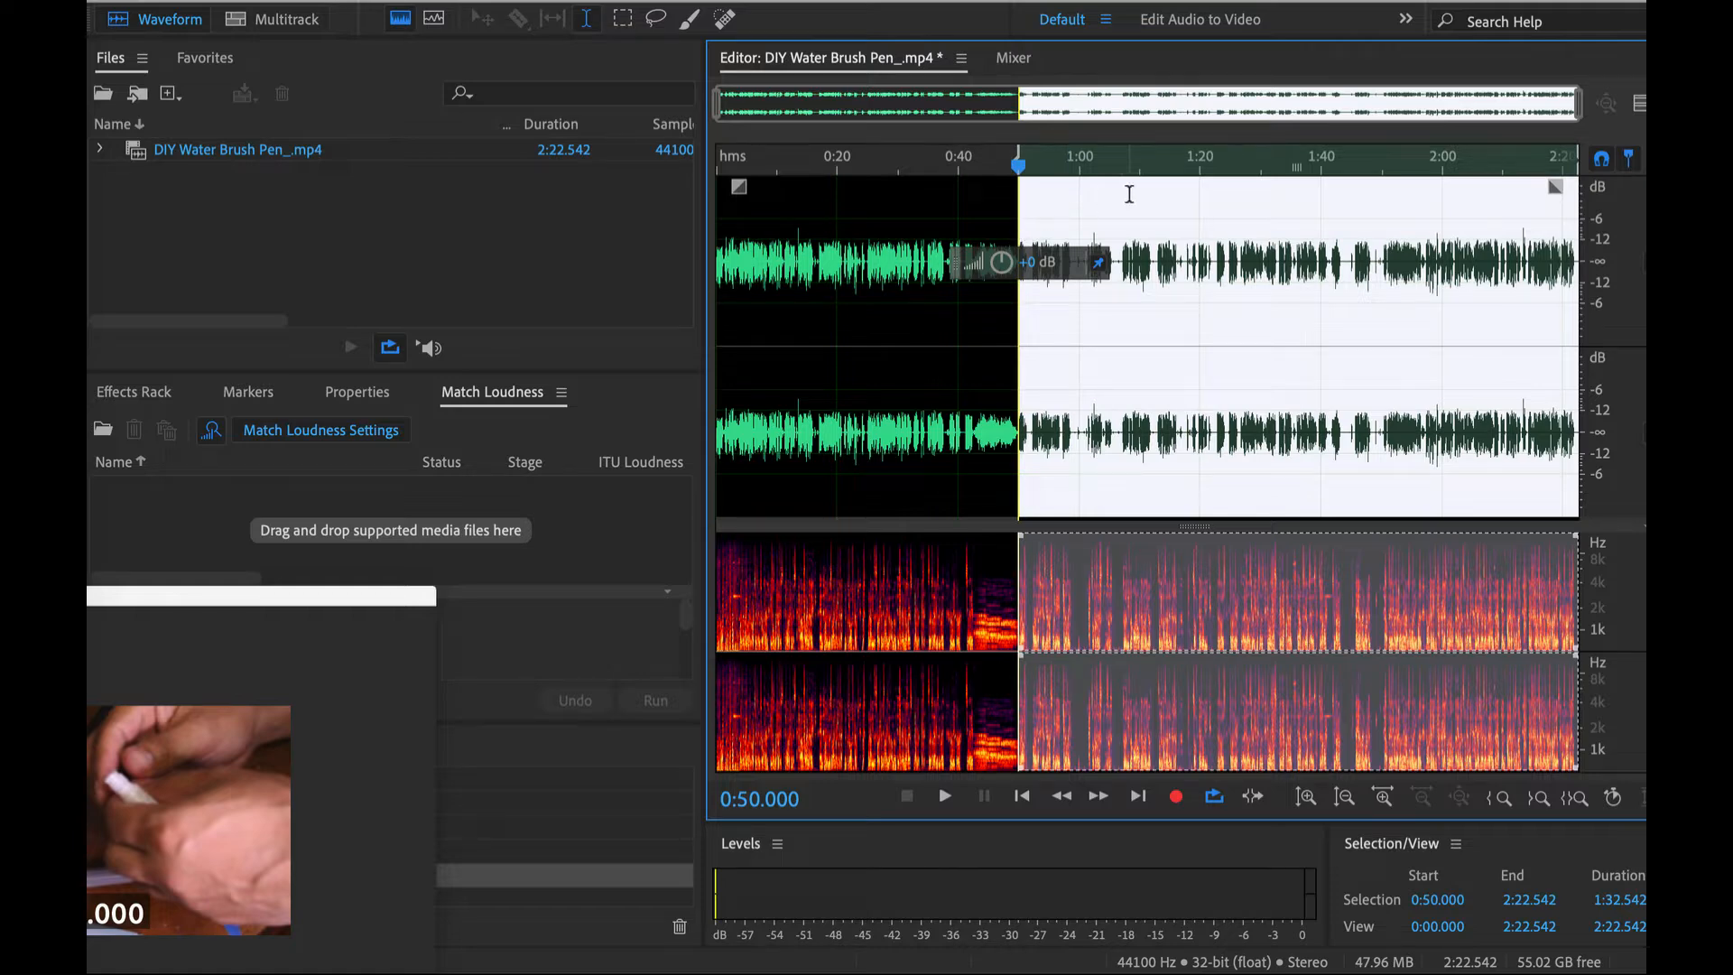
- Examine the compressed waveform up close and listen to the opening speech from 0:26.000 for harsh sounds
scroll(1152, 173, "up", 1)
scroll(1128, 218, "up", 3)
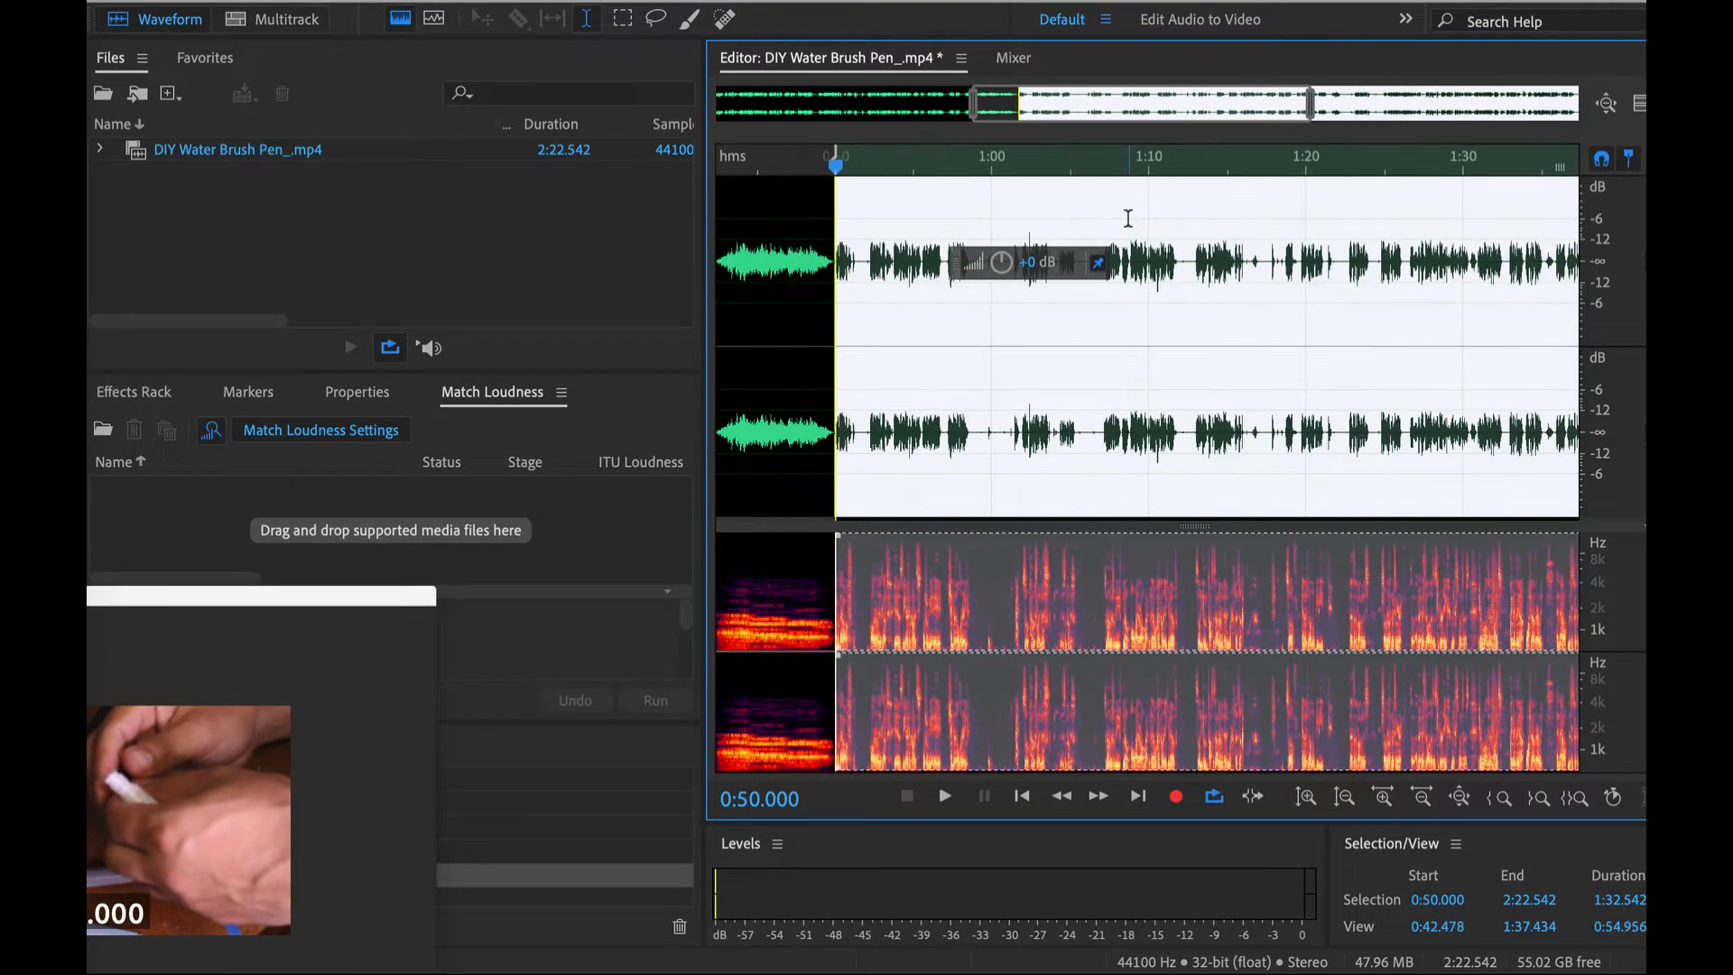
scroll(1131, 201, "up", 2)
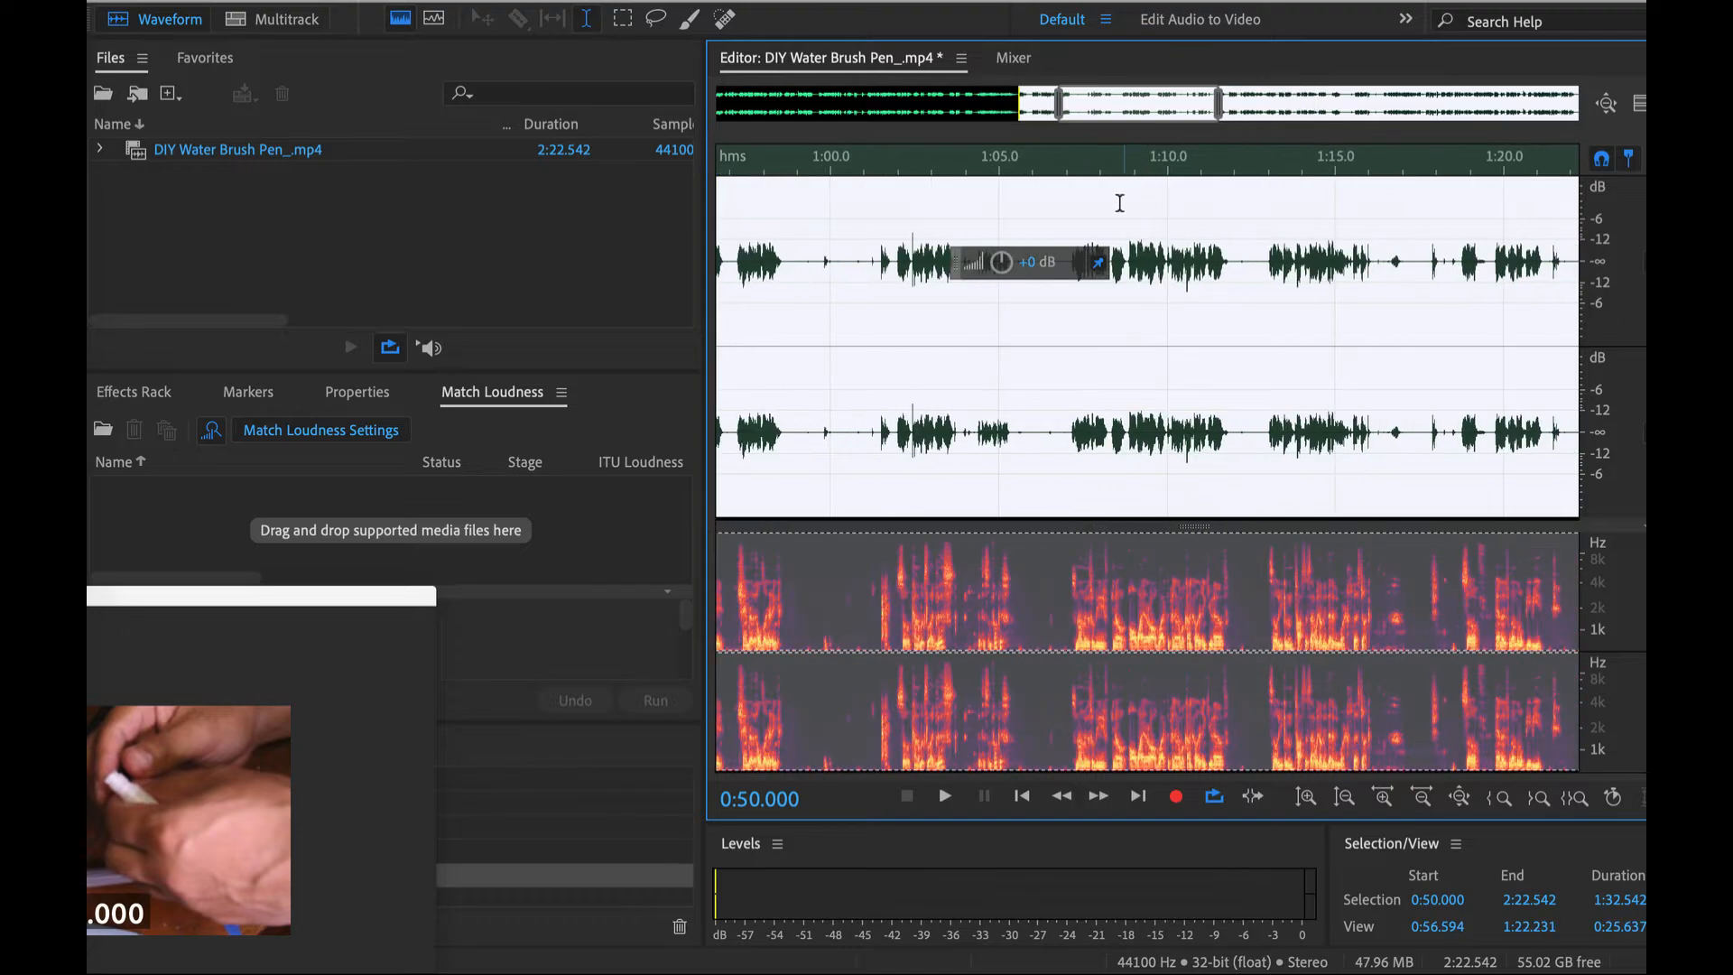
scroll(1145, 201, "left", 10)
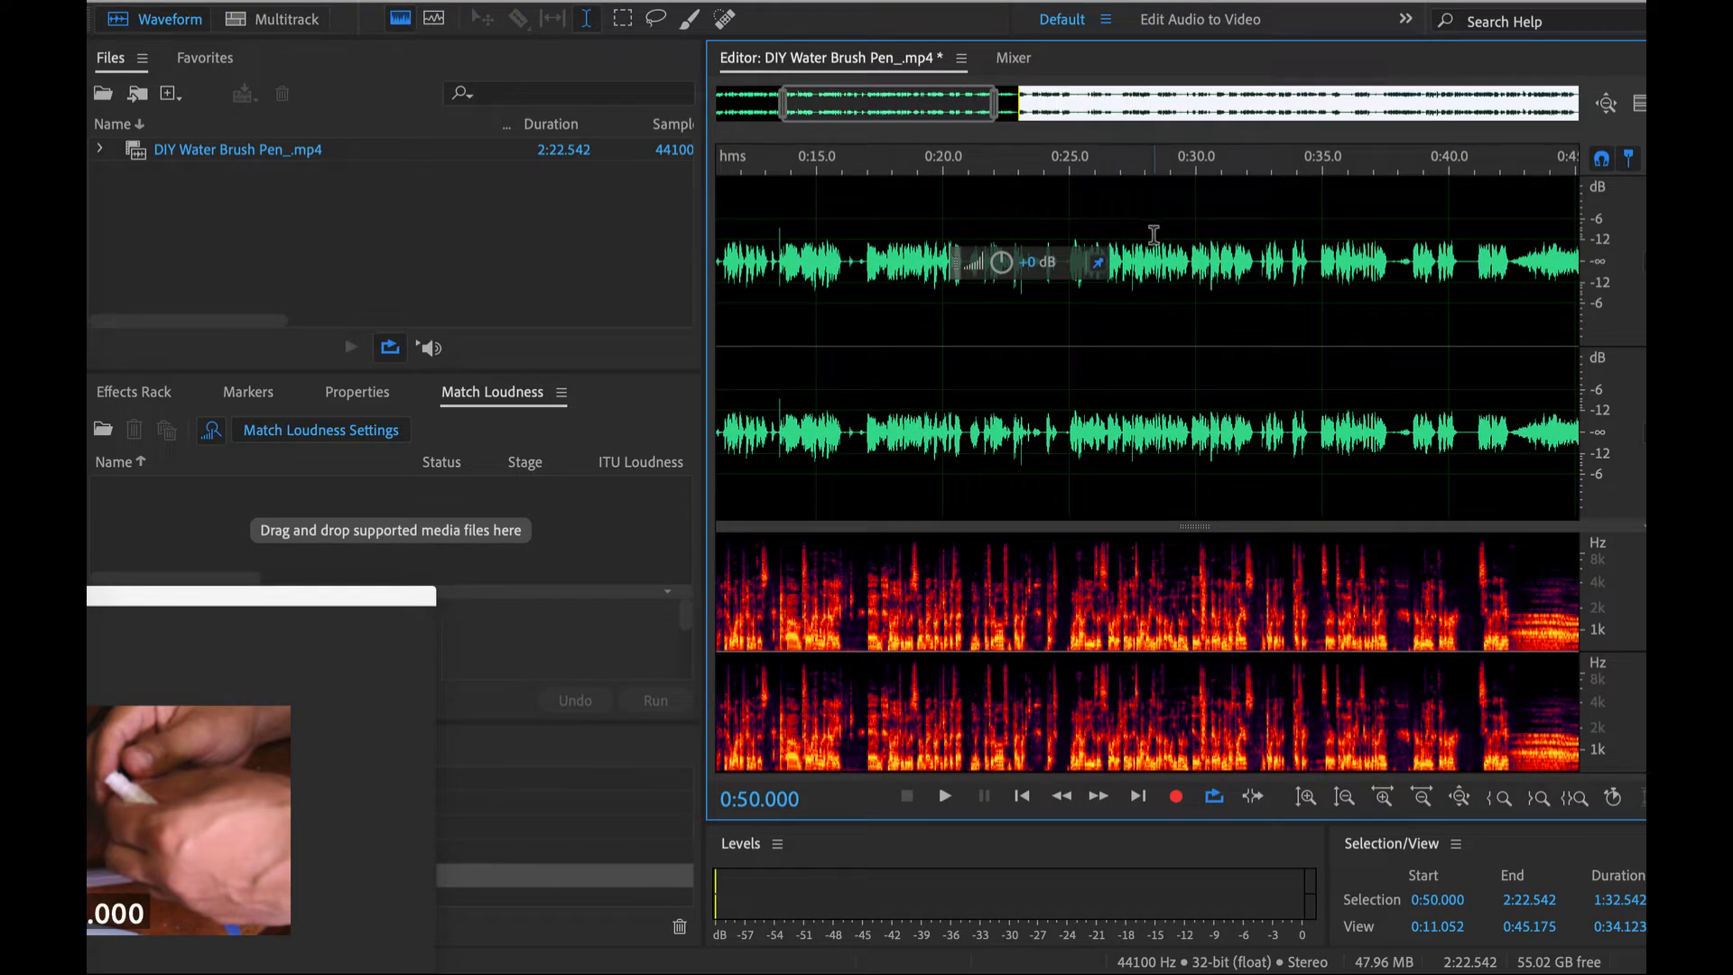
left_click_drag(1335, 234, 1216, 234)
scroll(1197, 234, "up", 2)
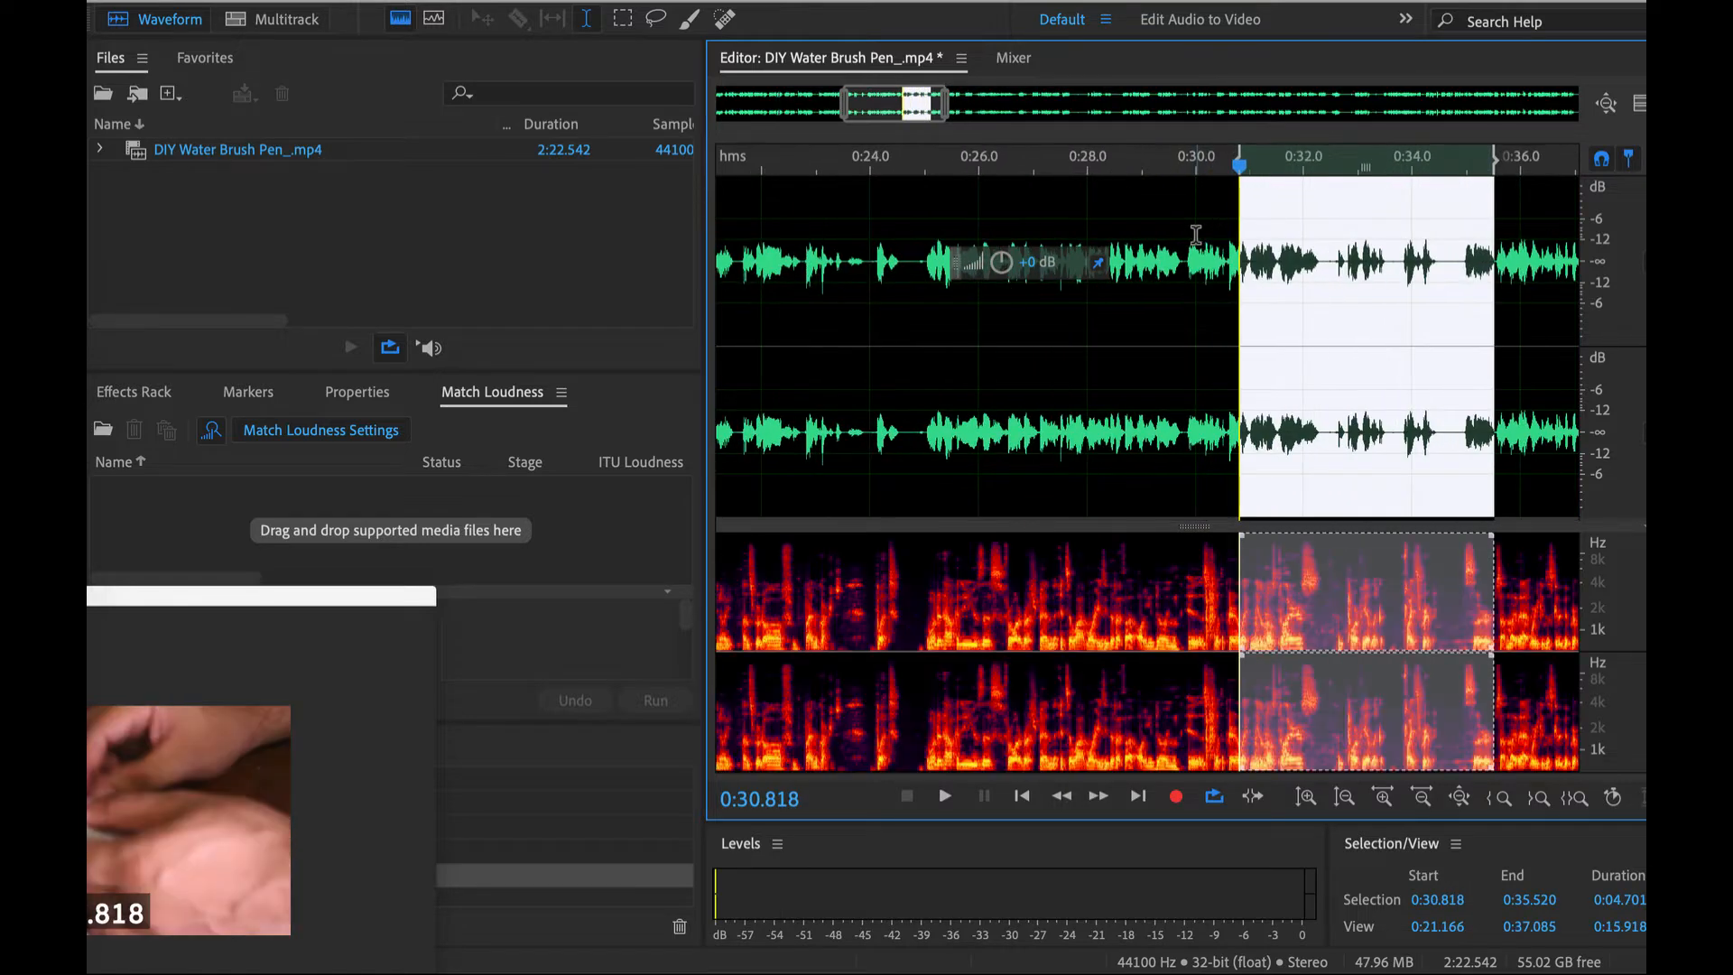
left_click(979, 227)
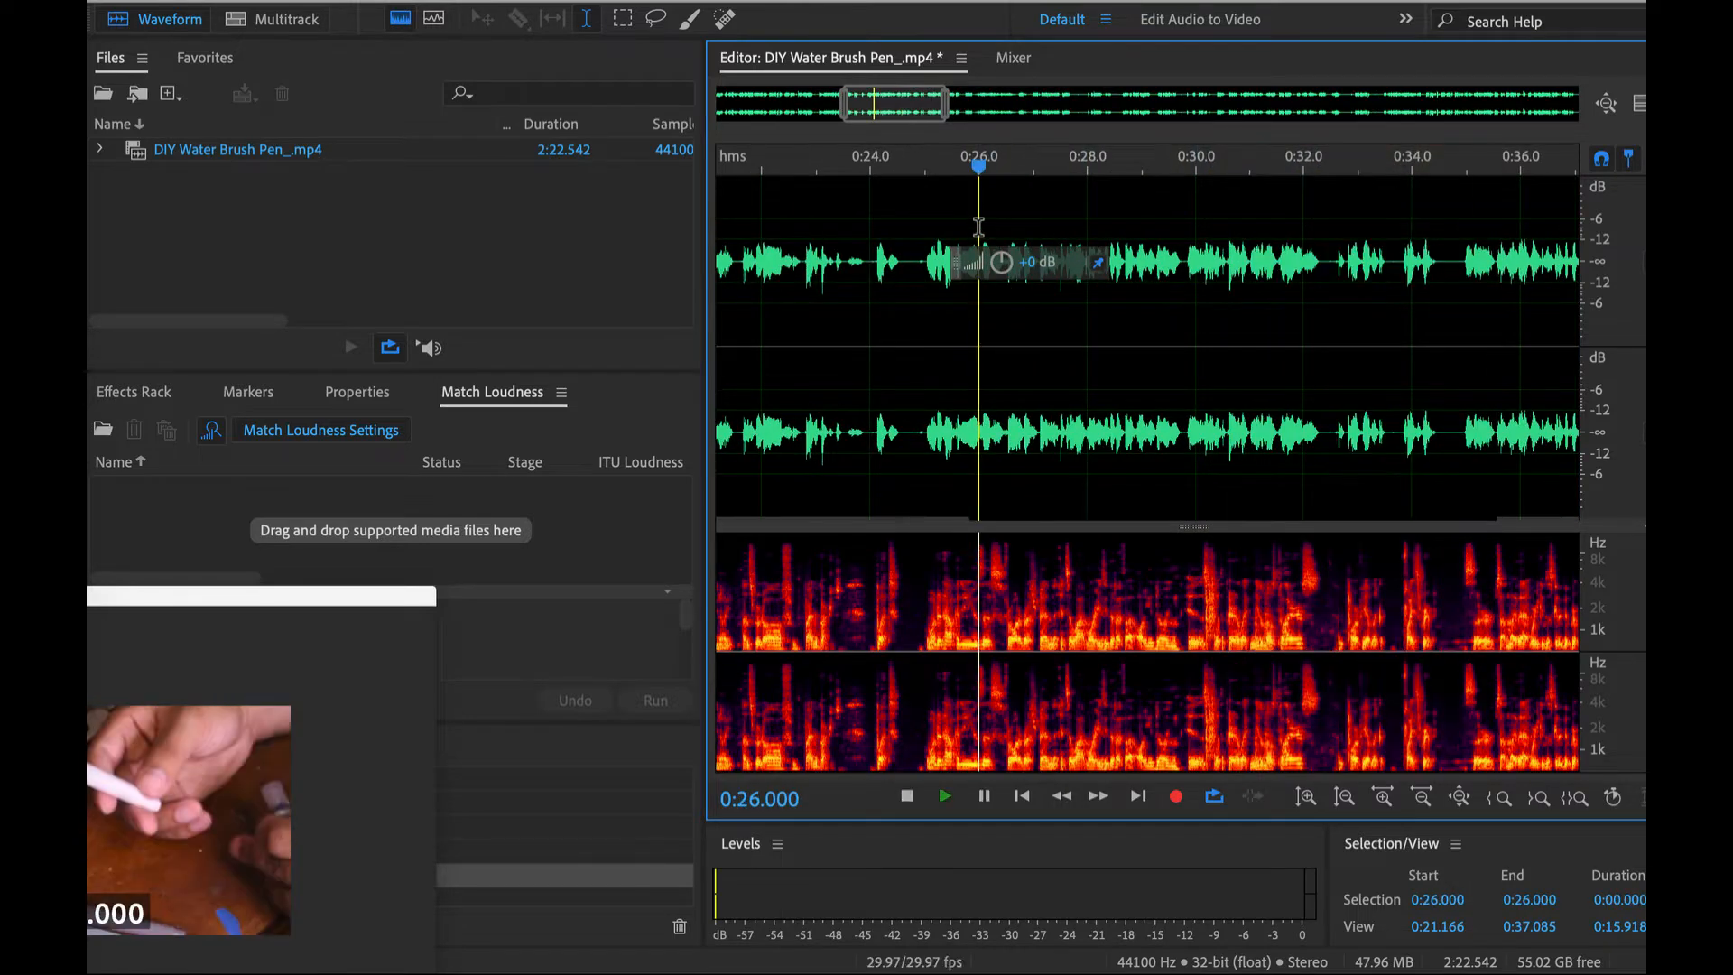
key("space")
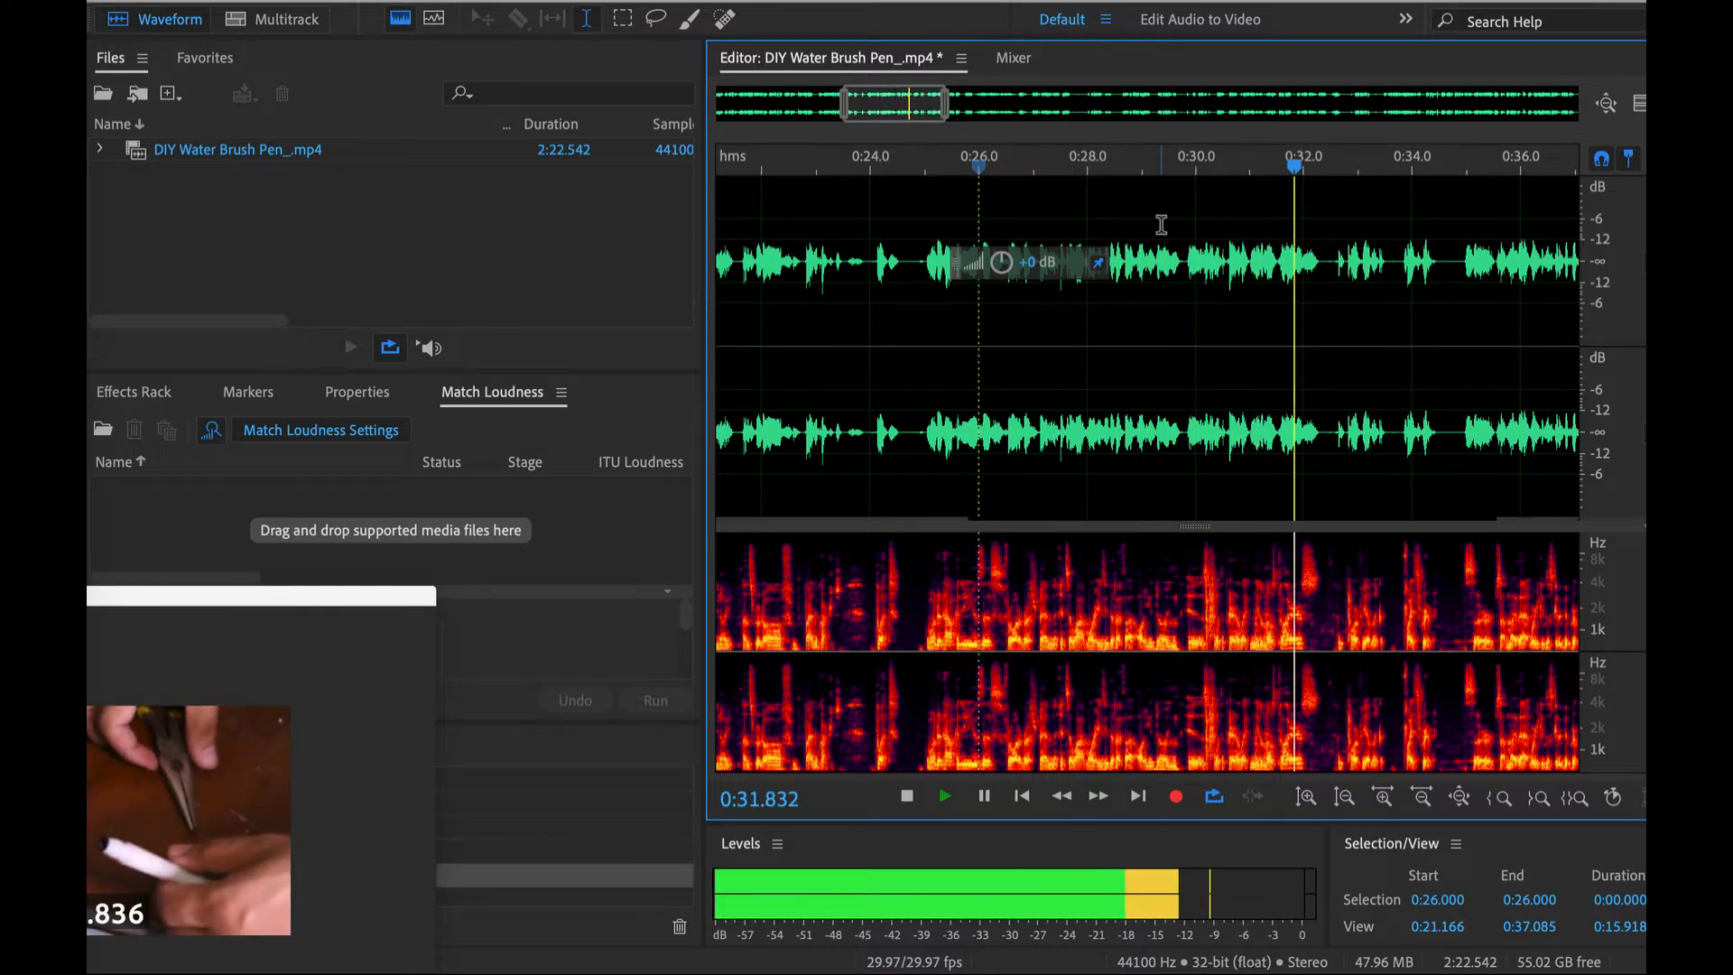
- Select and play the short sound from 0:31.802 to 0:32.486, and open the AU FabFilter Pro-Q 3 equalizer for it
left_click_drag(1331, 240, 1293, 239)
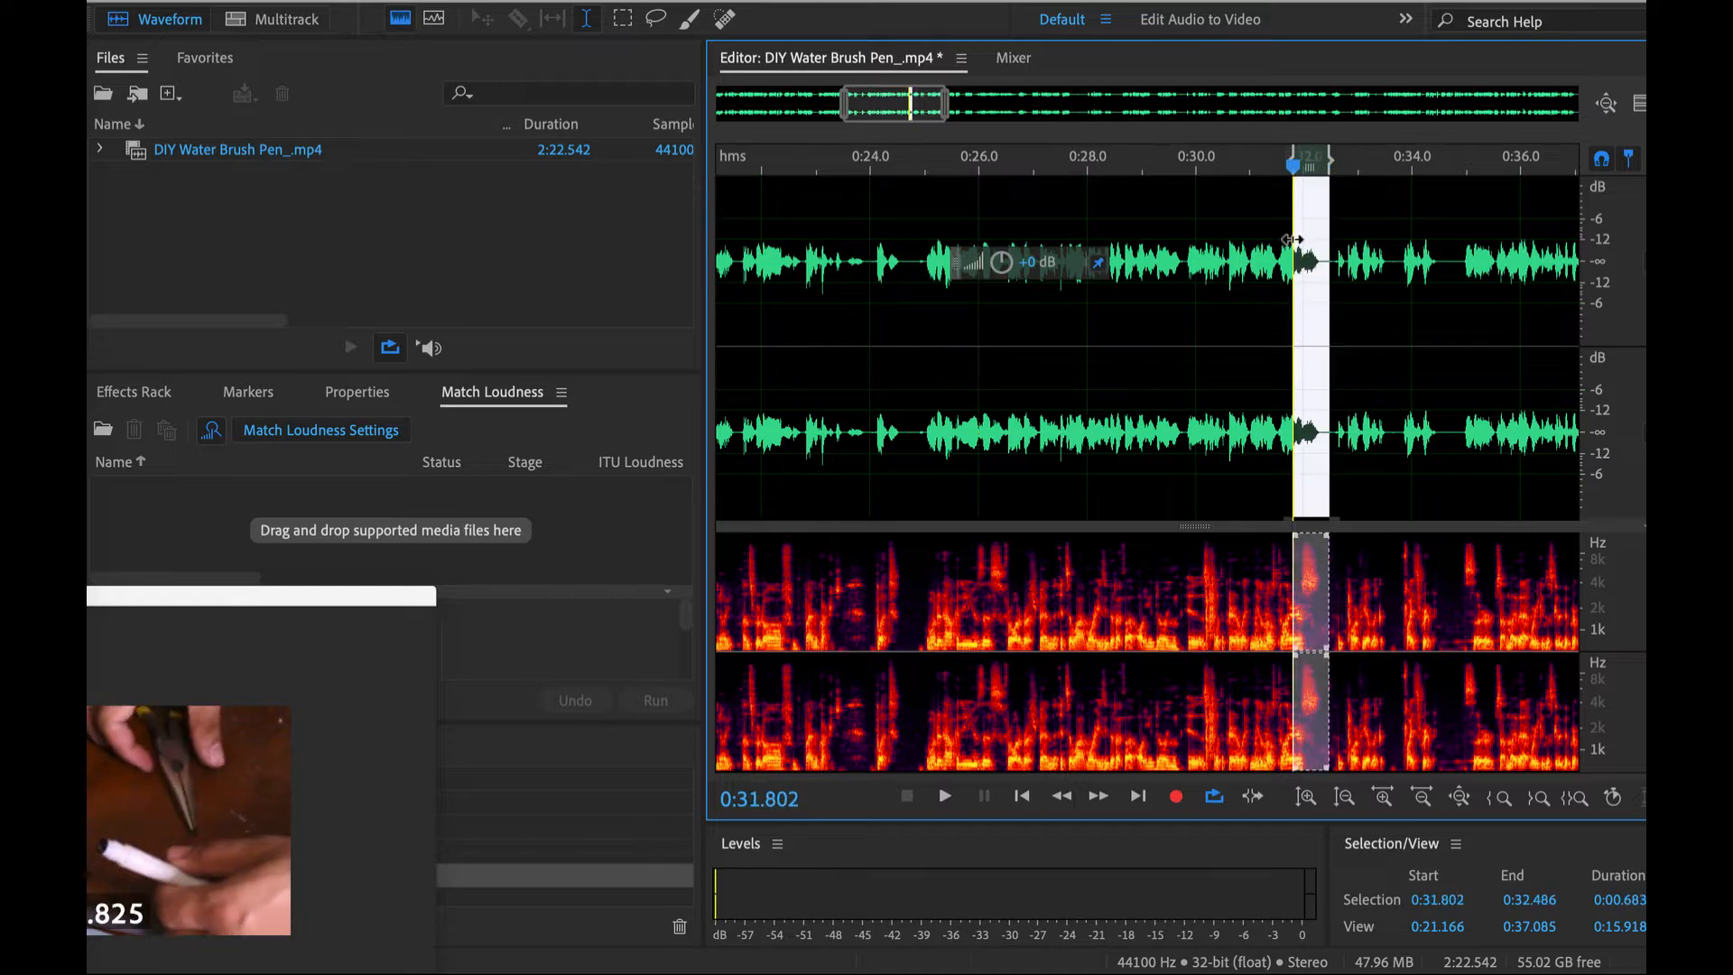
key("space")
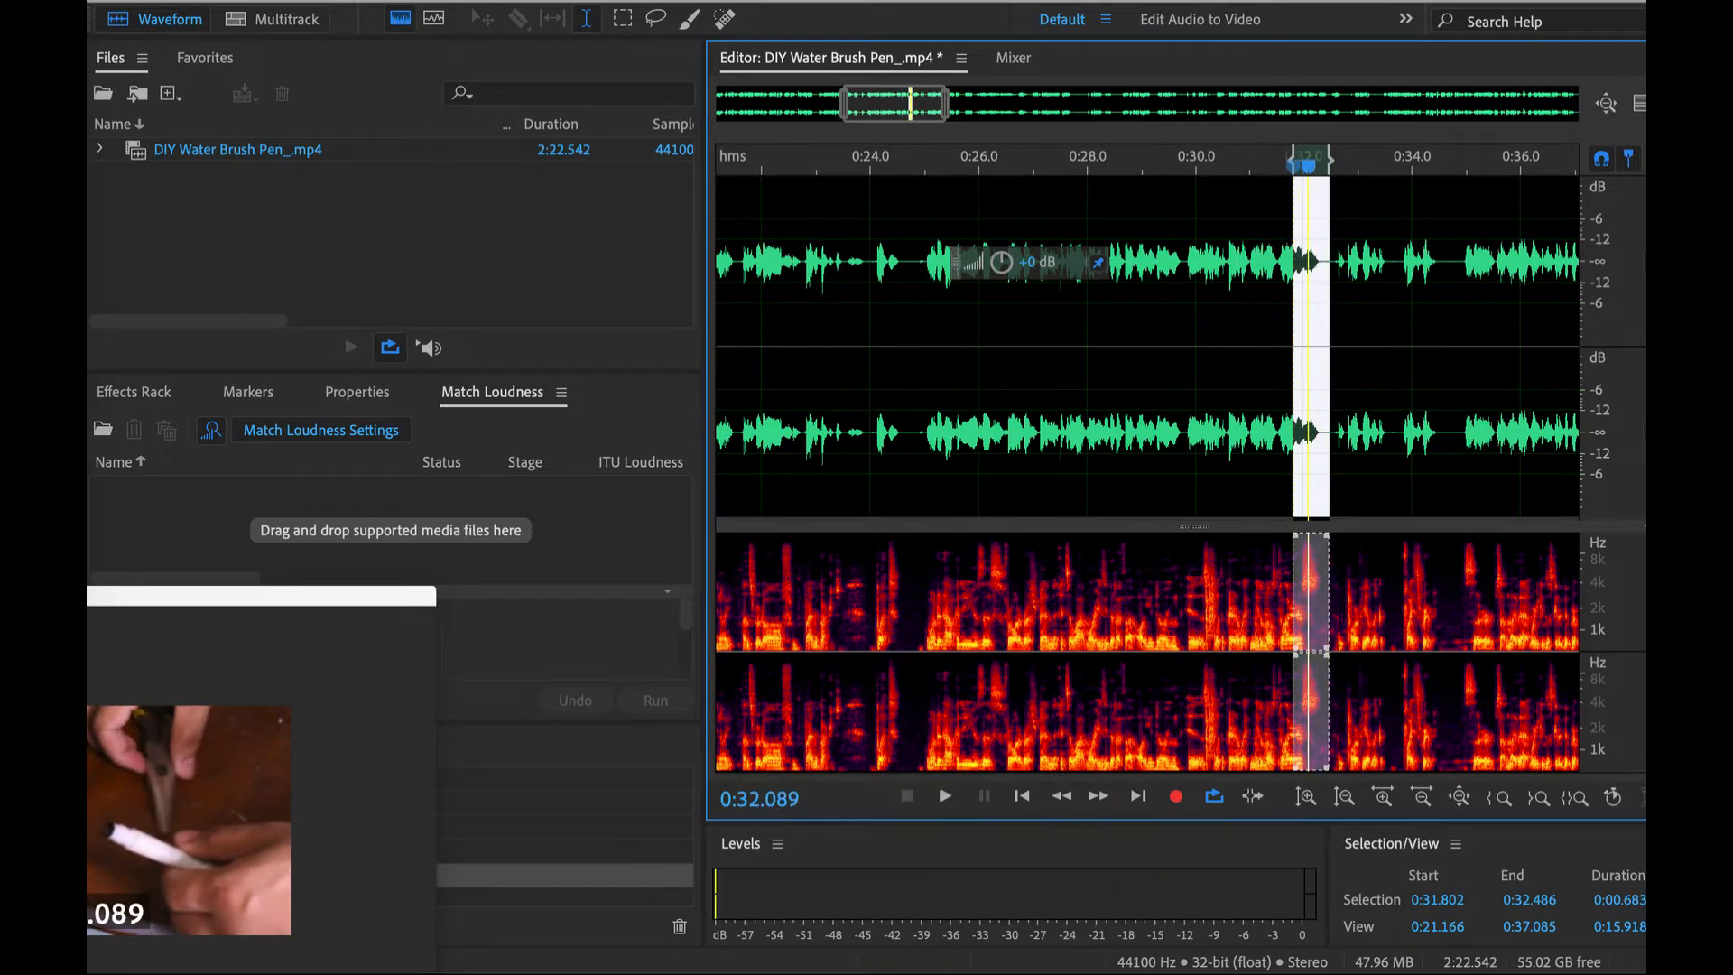
left_click(652, 1)
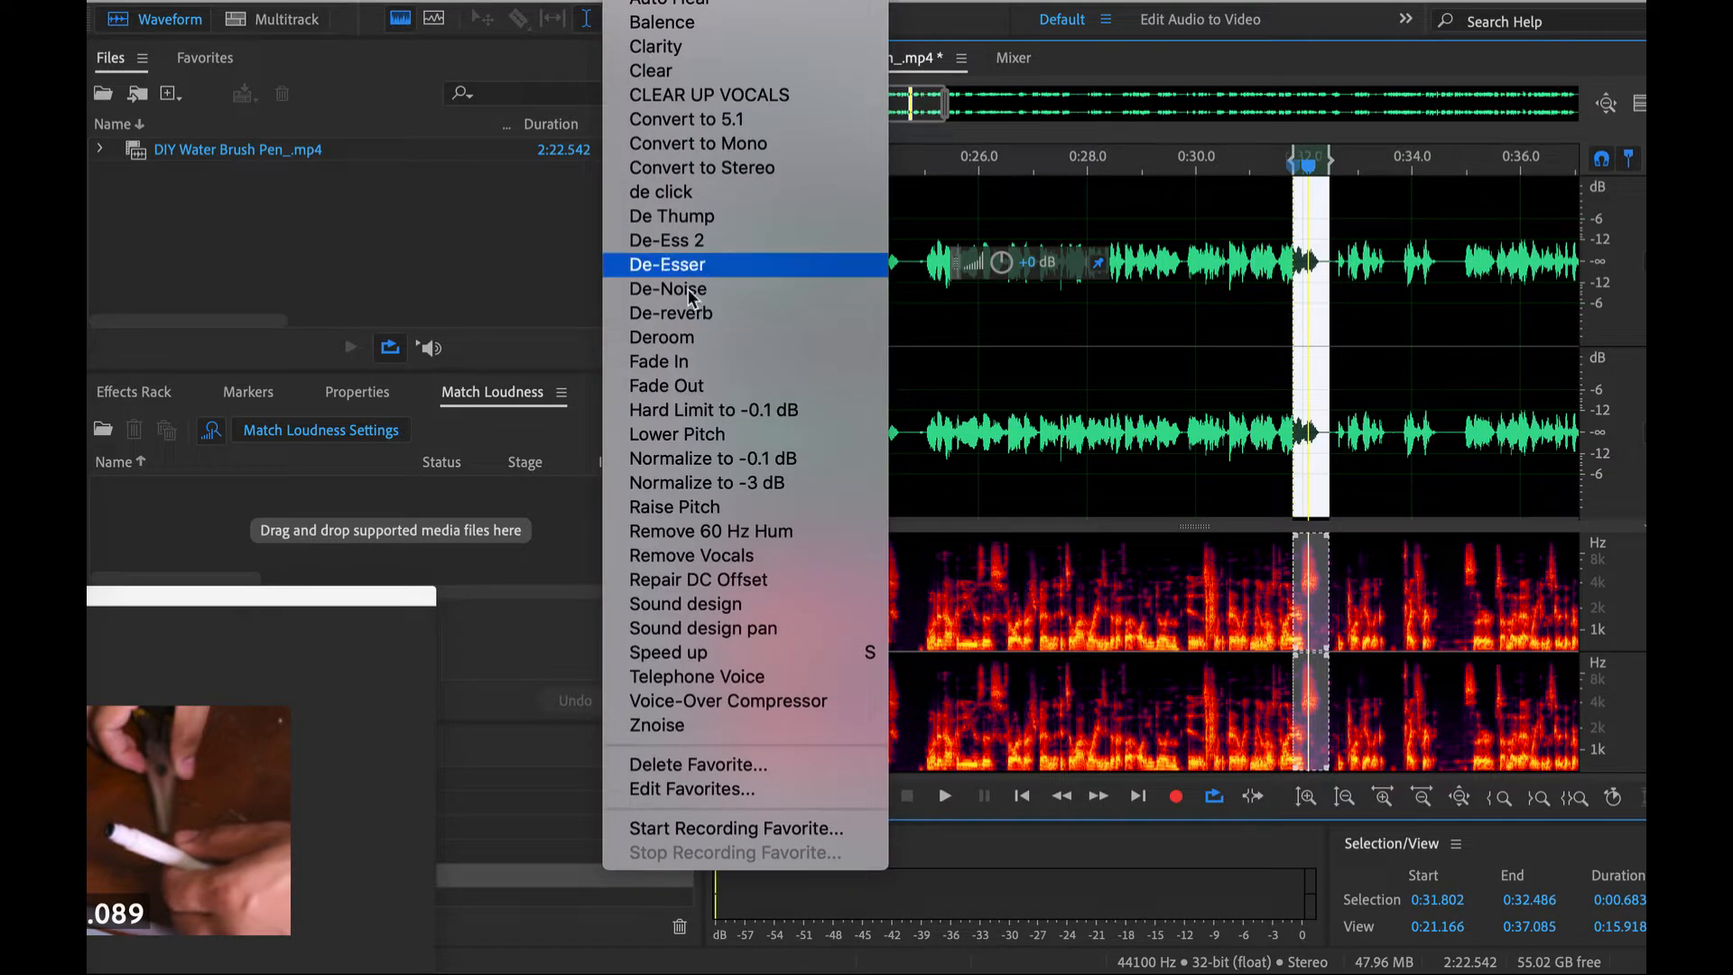
mouse_move(561, 0)
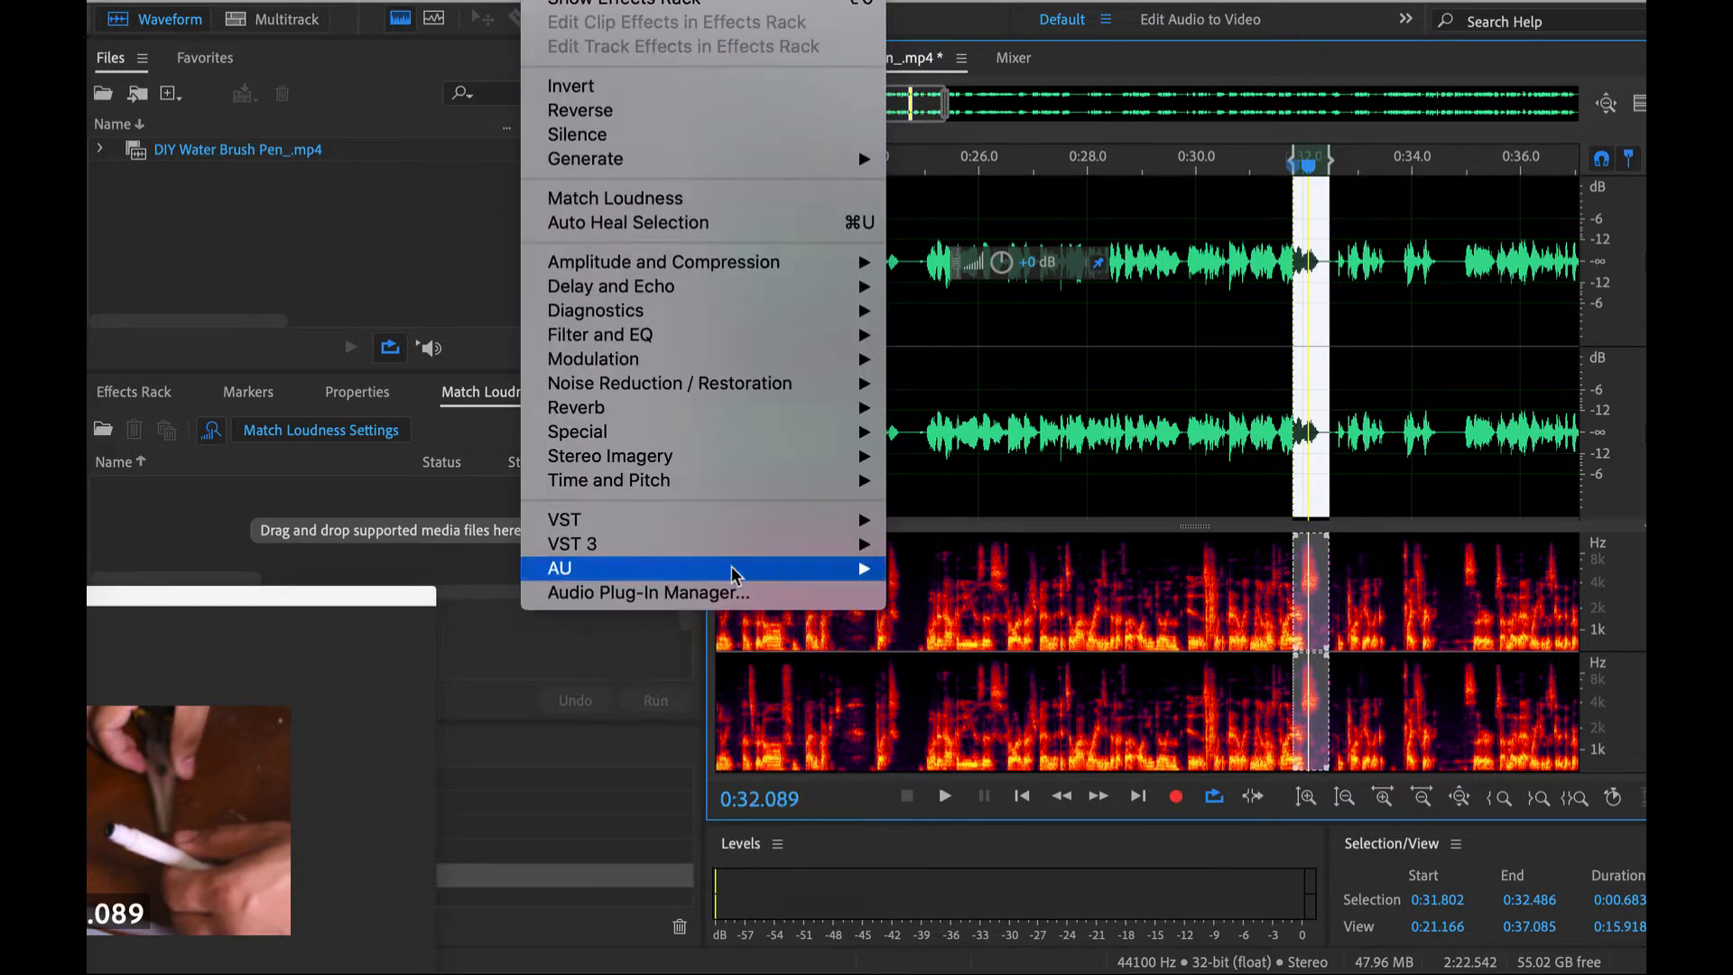
mouse_move(812, 575)
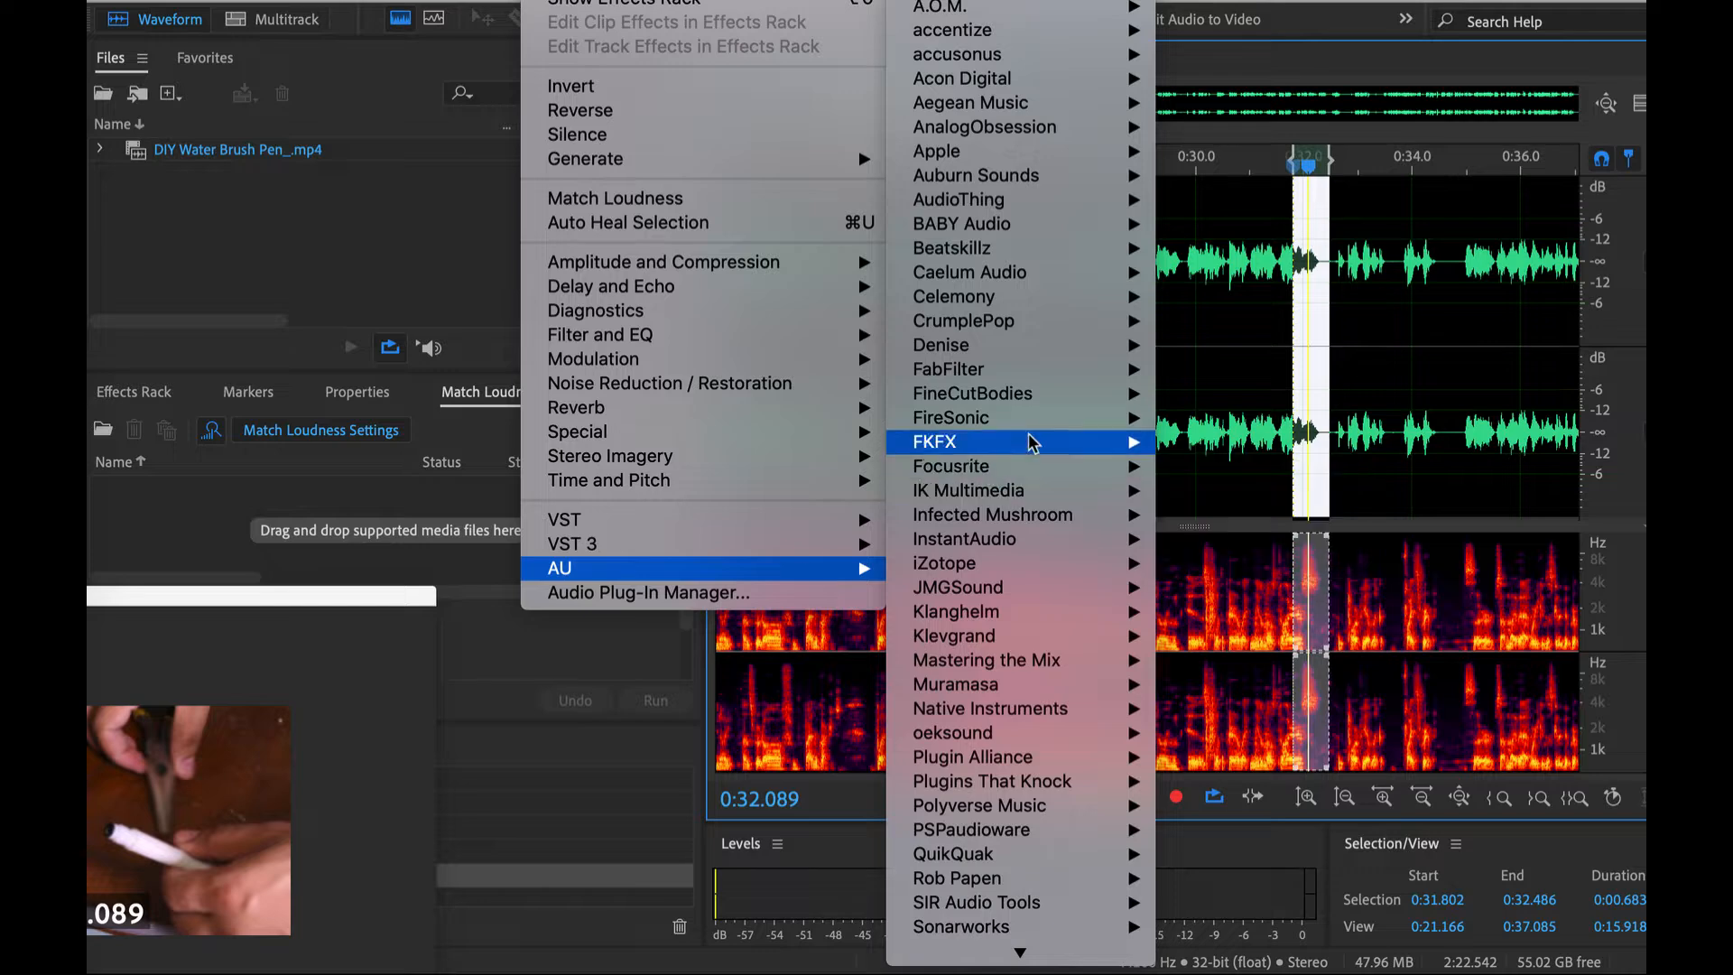
mouse_move(1089, 375)
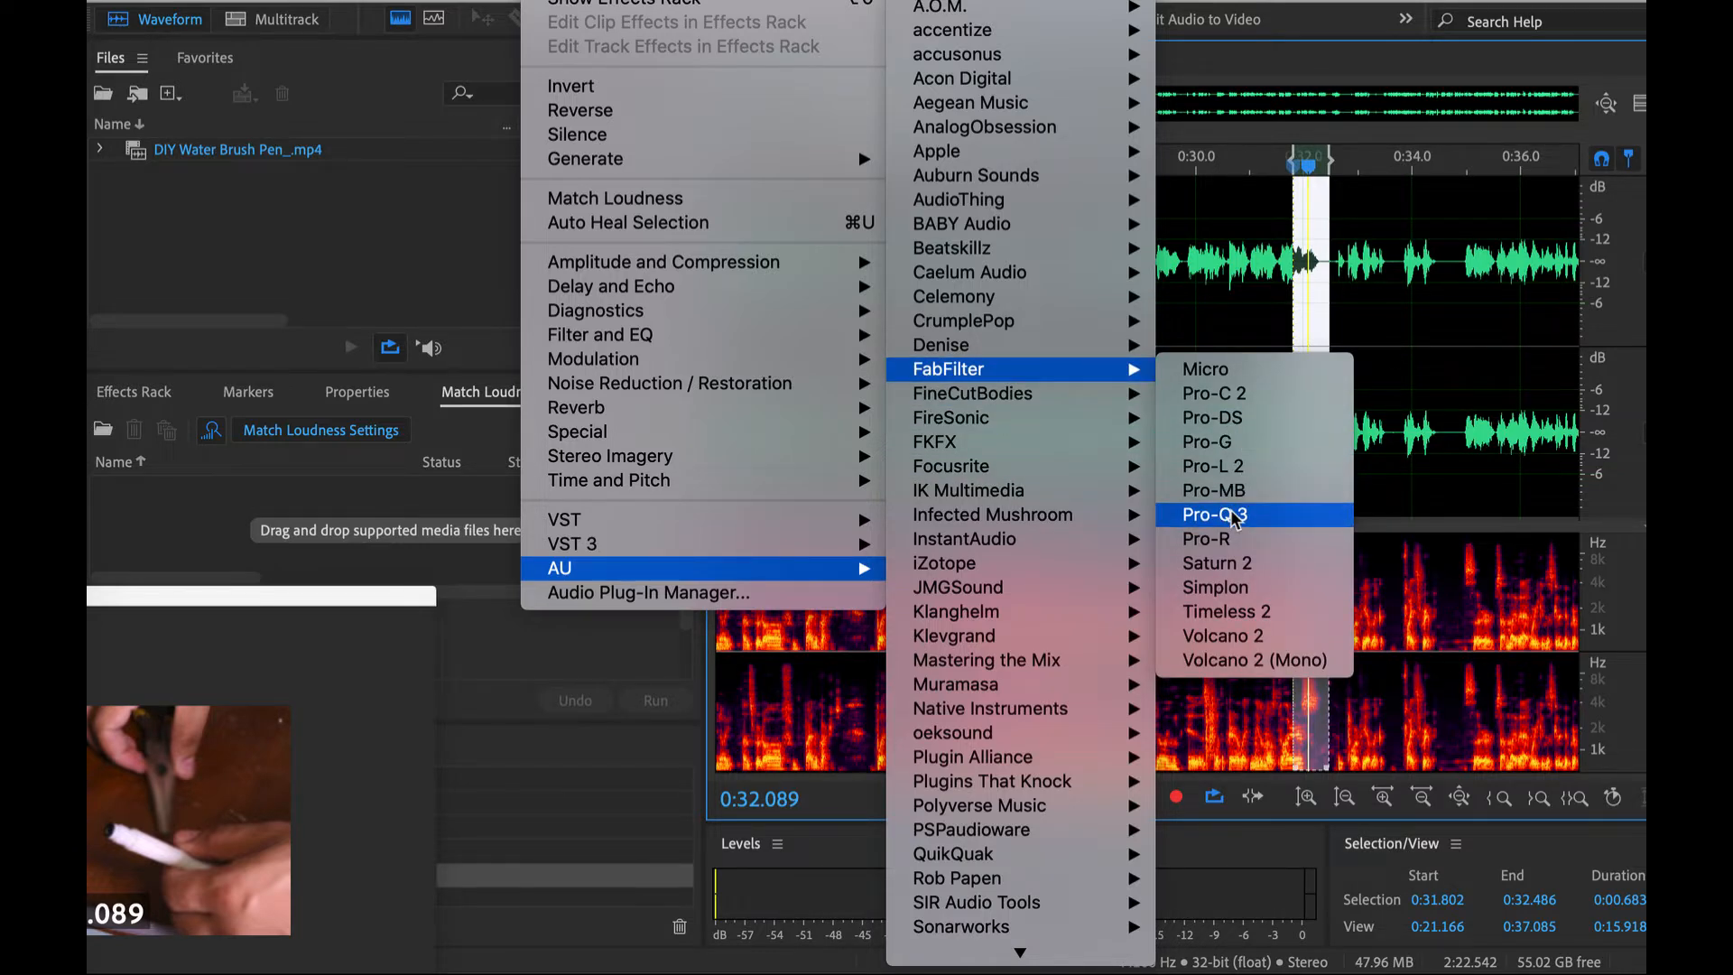
left_click(1215, 515)
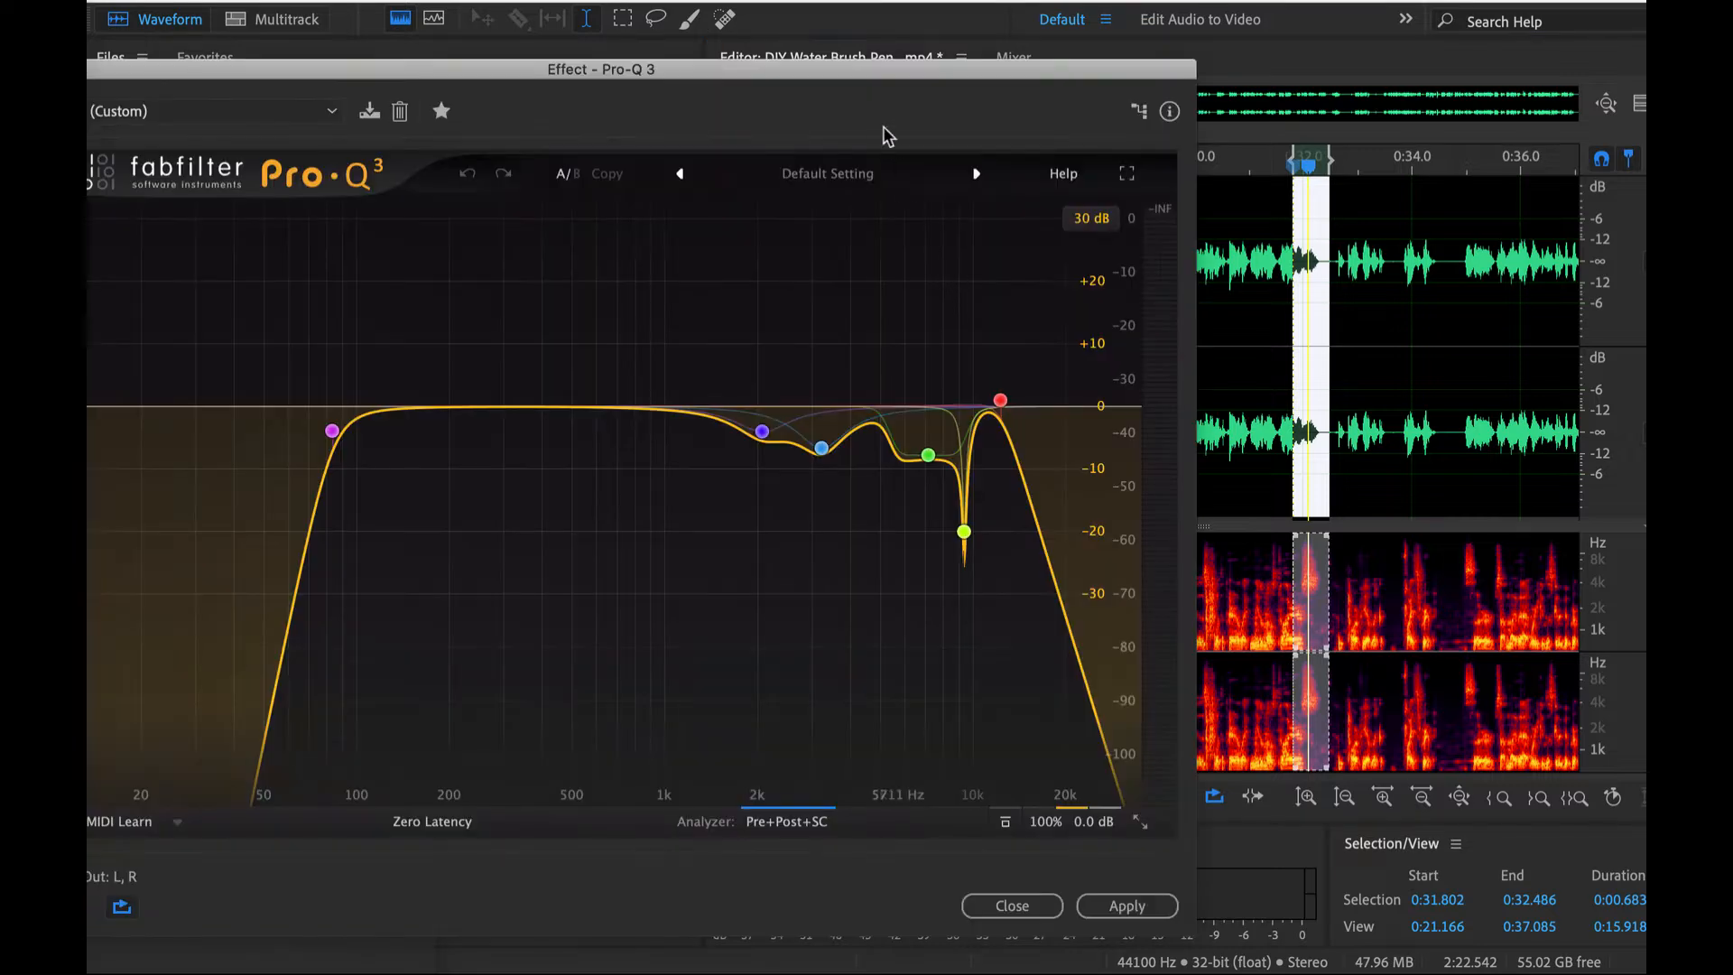
- Reset Pro-Q 3 to its flat default setting and add a bell band boosting about 6.2 dB at about 2400 Hz
left_click(800, 173)
left_click(812, 394)
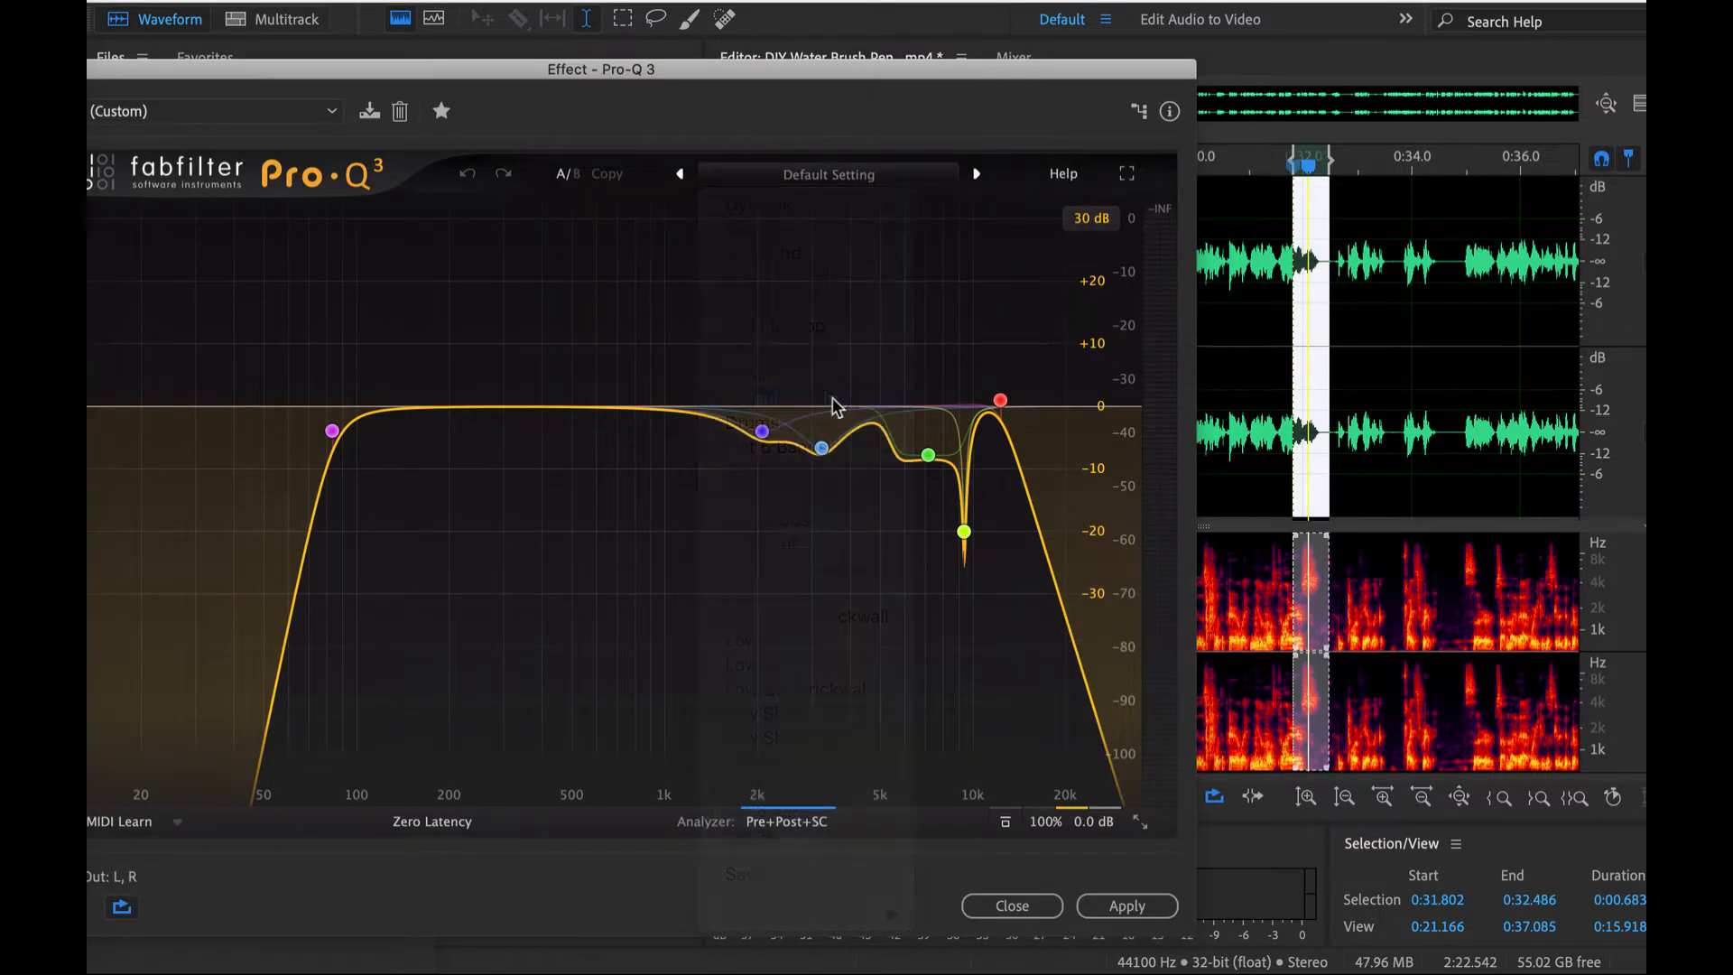
left_click_drag(852, 409, 785, 309)
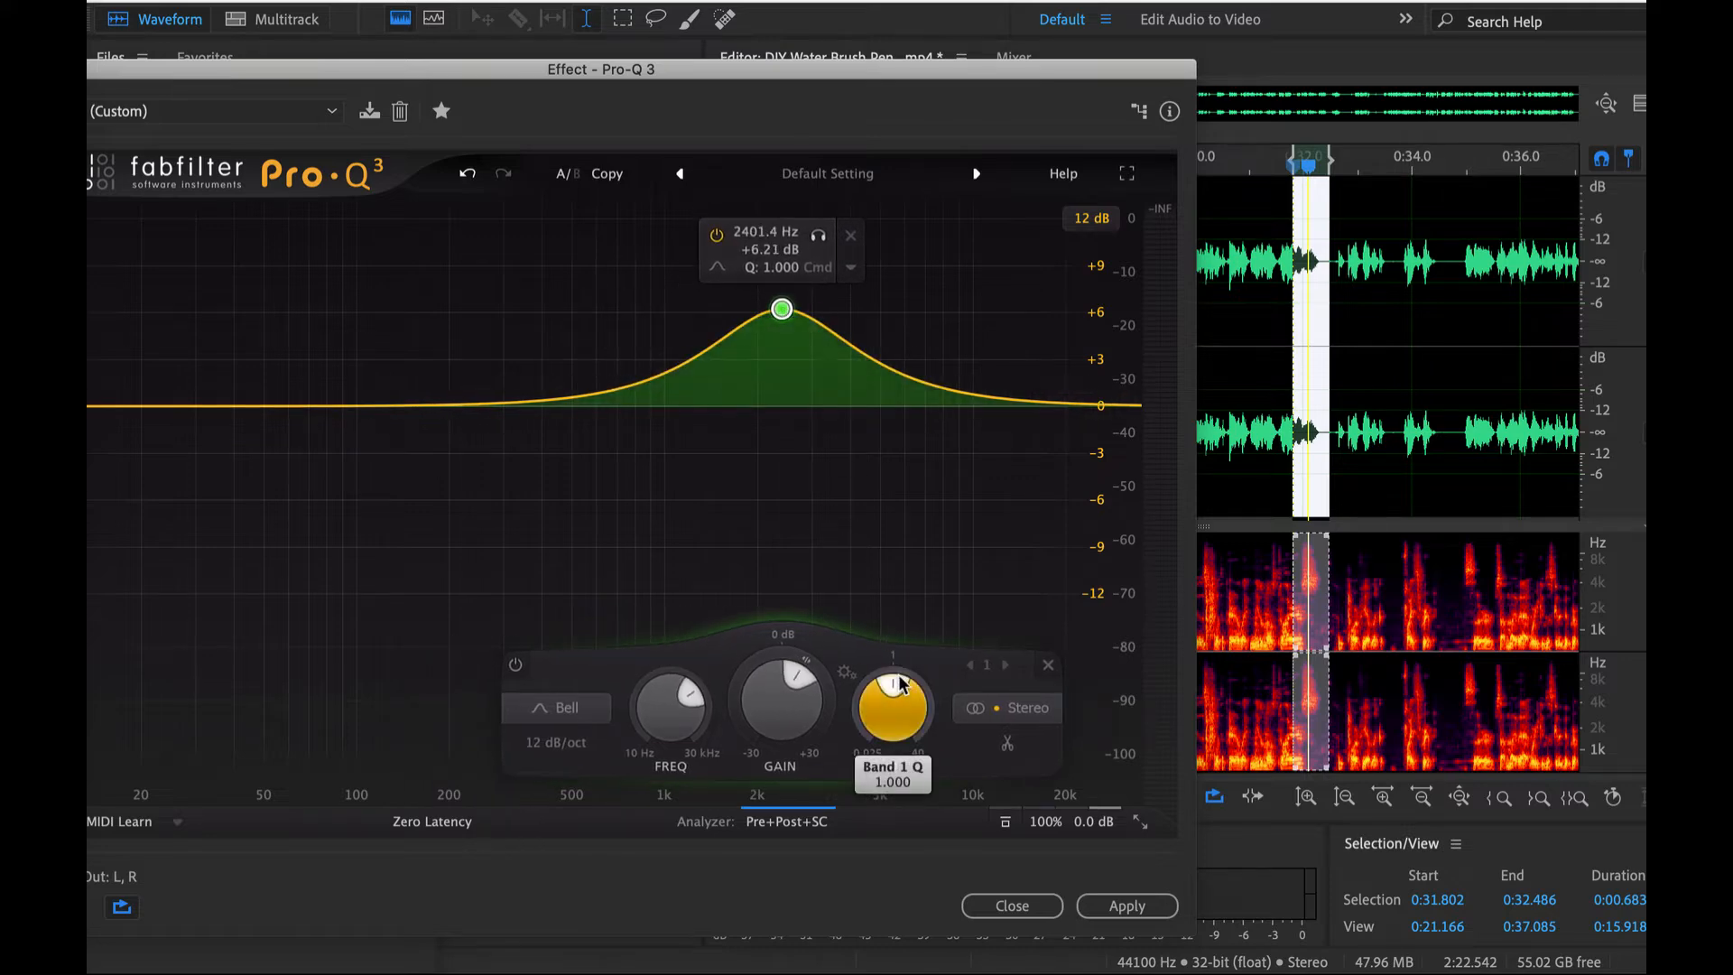
- Narrow the bell band to a Q of about 9.1 and, during playback, sweep it to about 9750 Hz with a boost of about 13 dB
left_click_drag(895, 710, 937, 721)
mouse_move(824, 409)
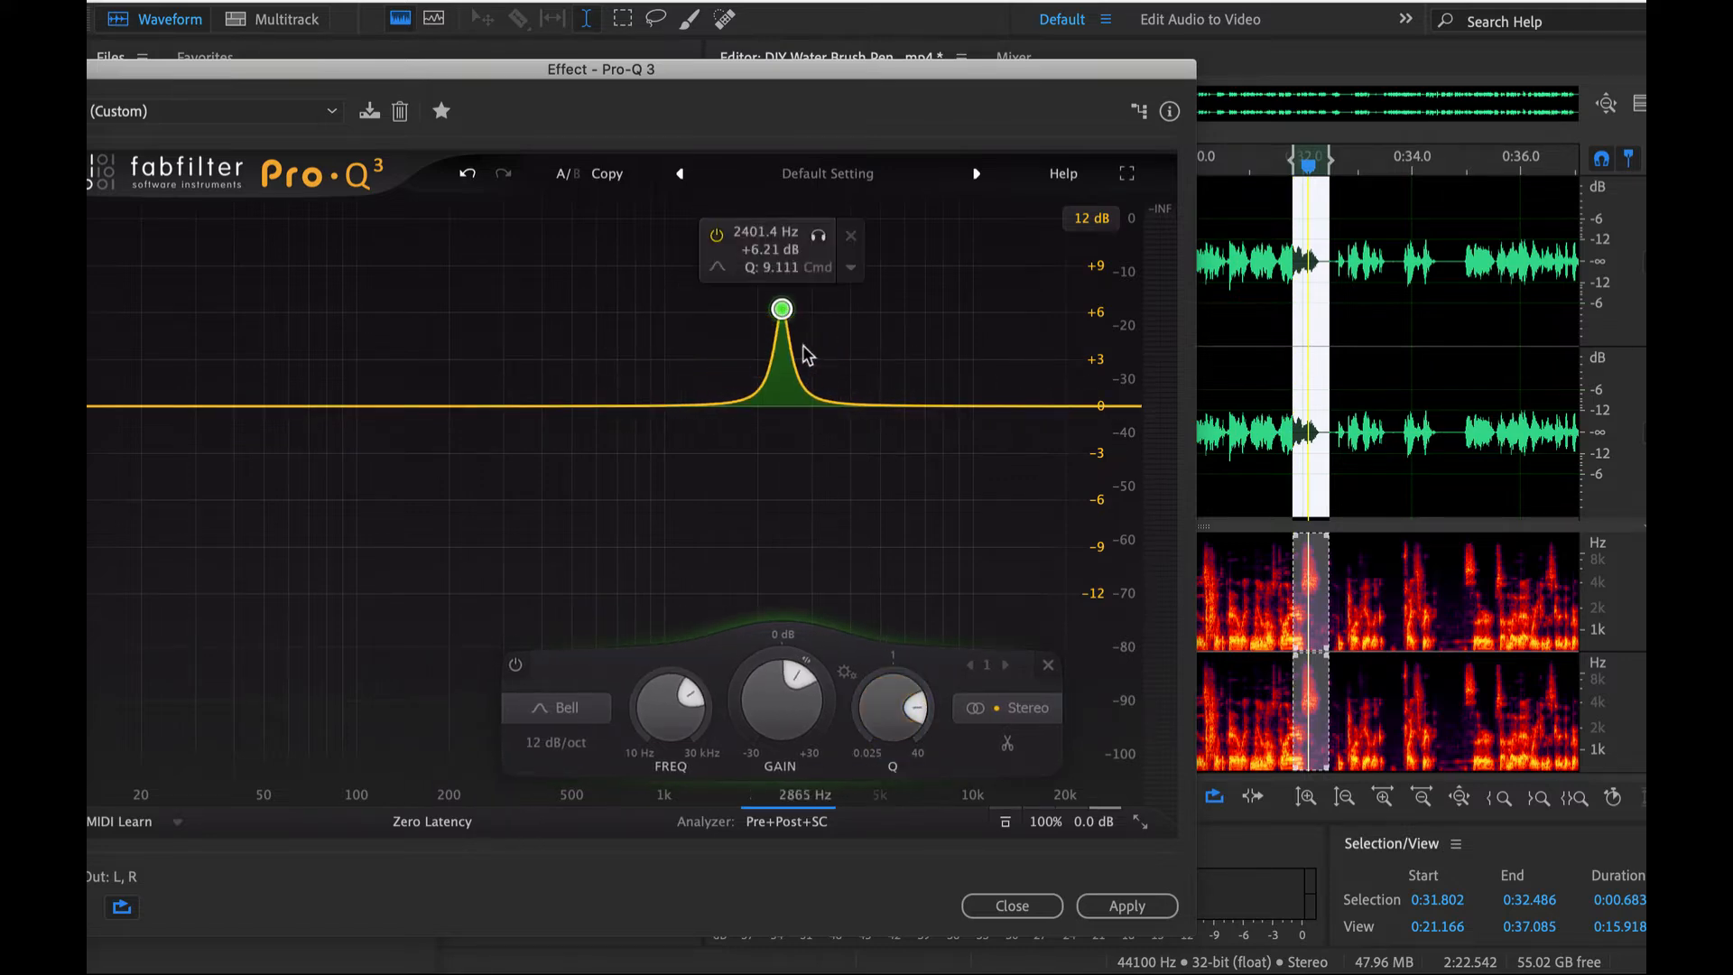
key("space")
left_click_drag(784, 323, 983, 248)
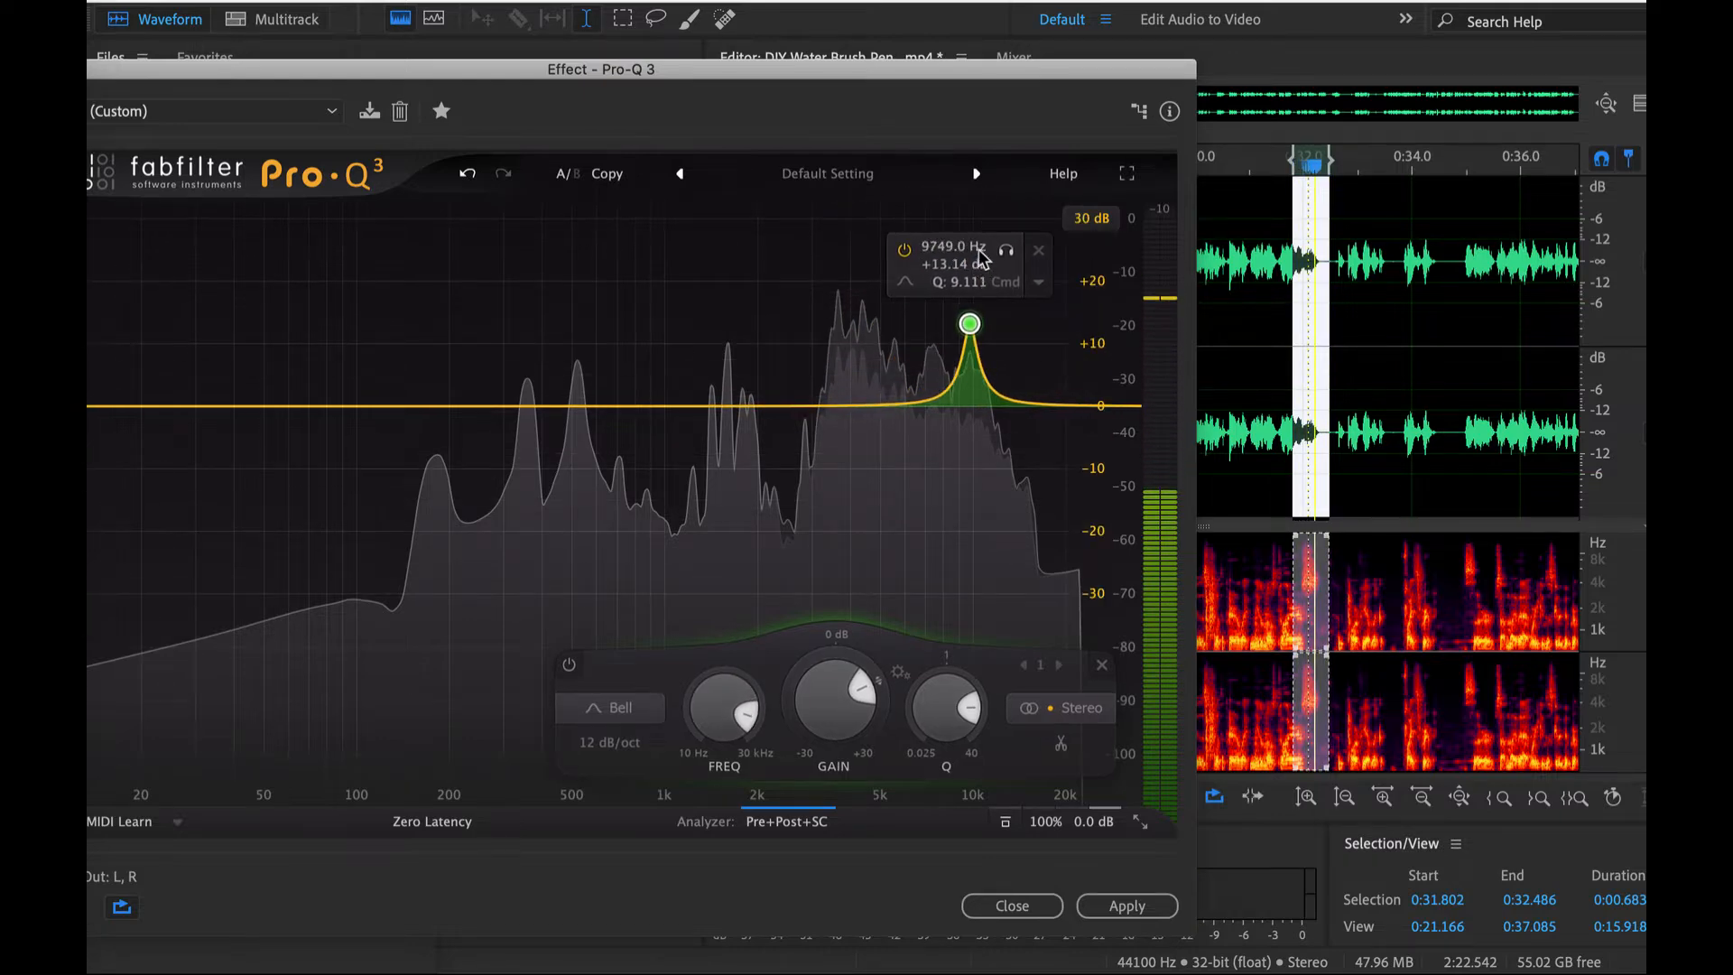
- Tighten the boosted bell band further with a Q of about 14.2 and a 24 dB/oct slope
mouse_move(981, 706)
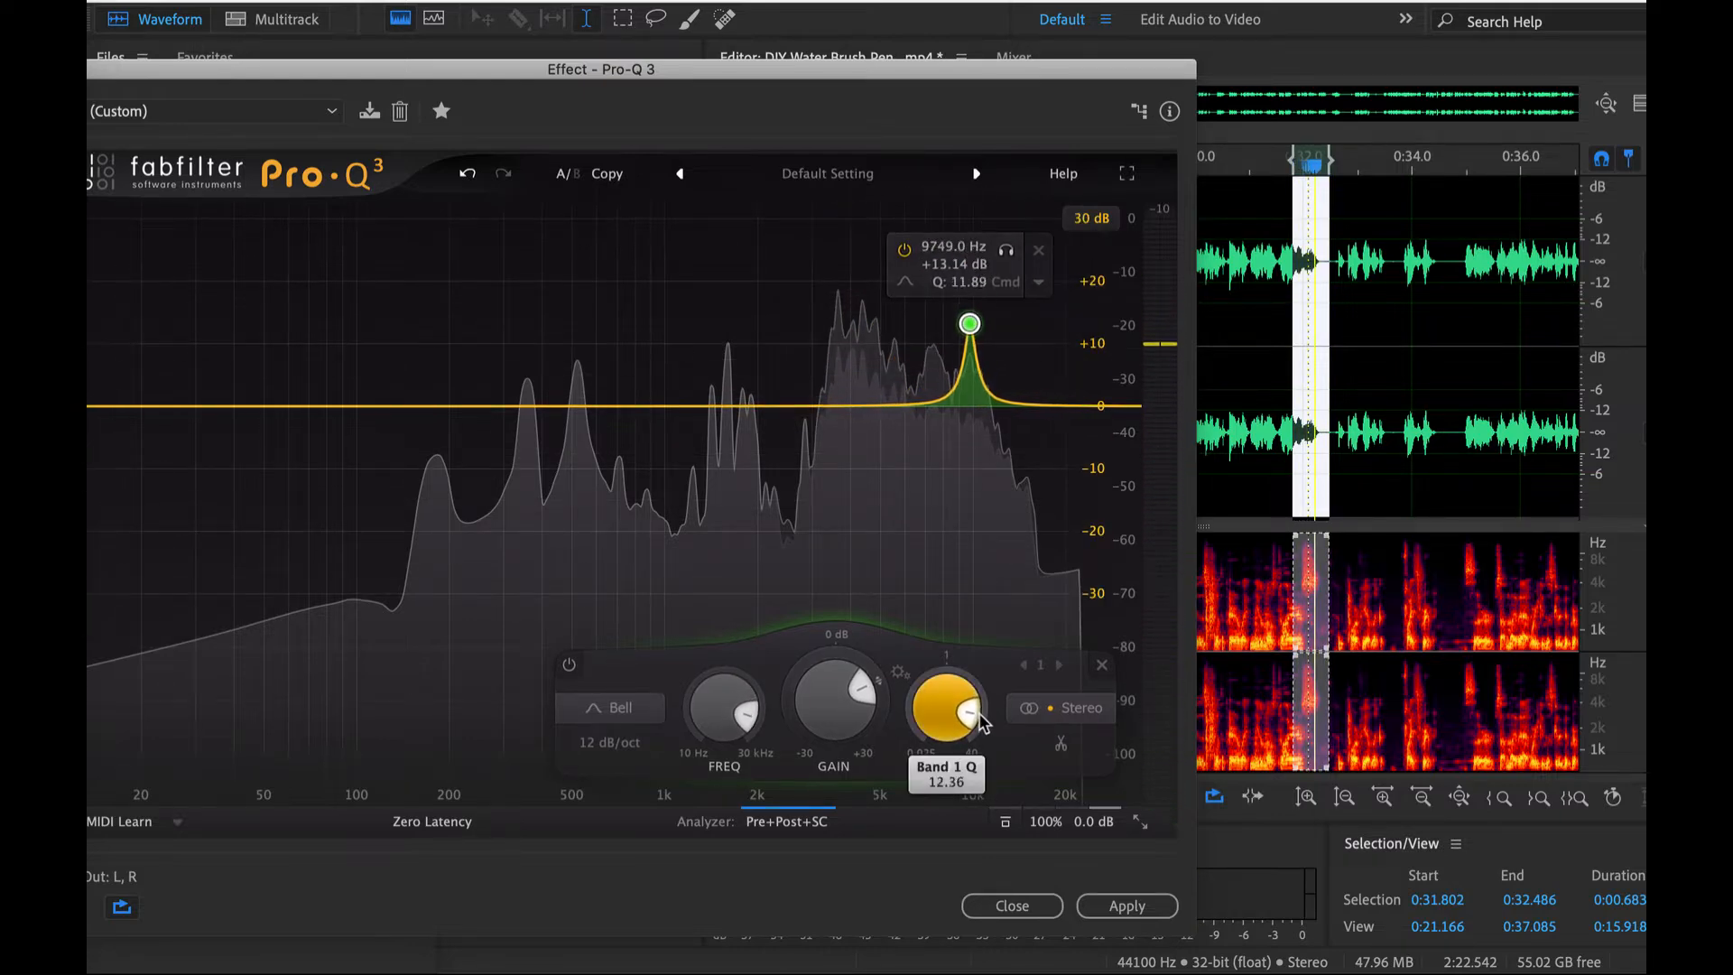
mouse_move(735, 702)
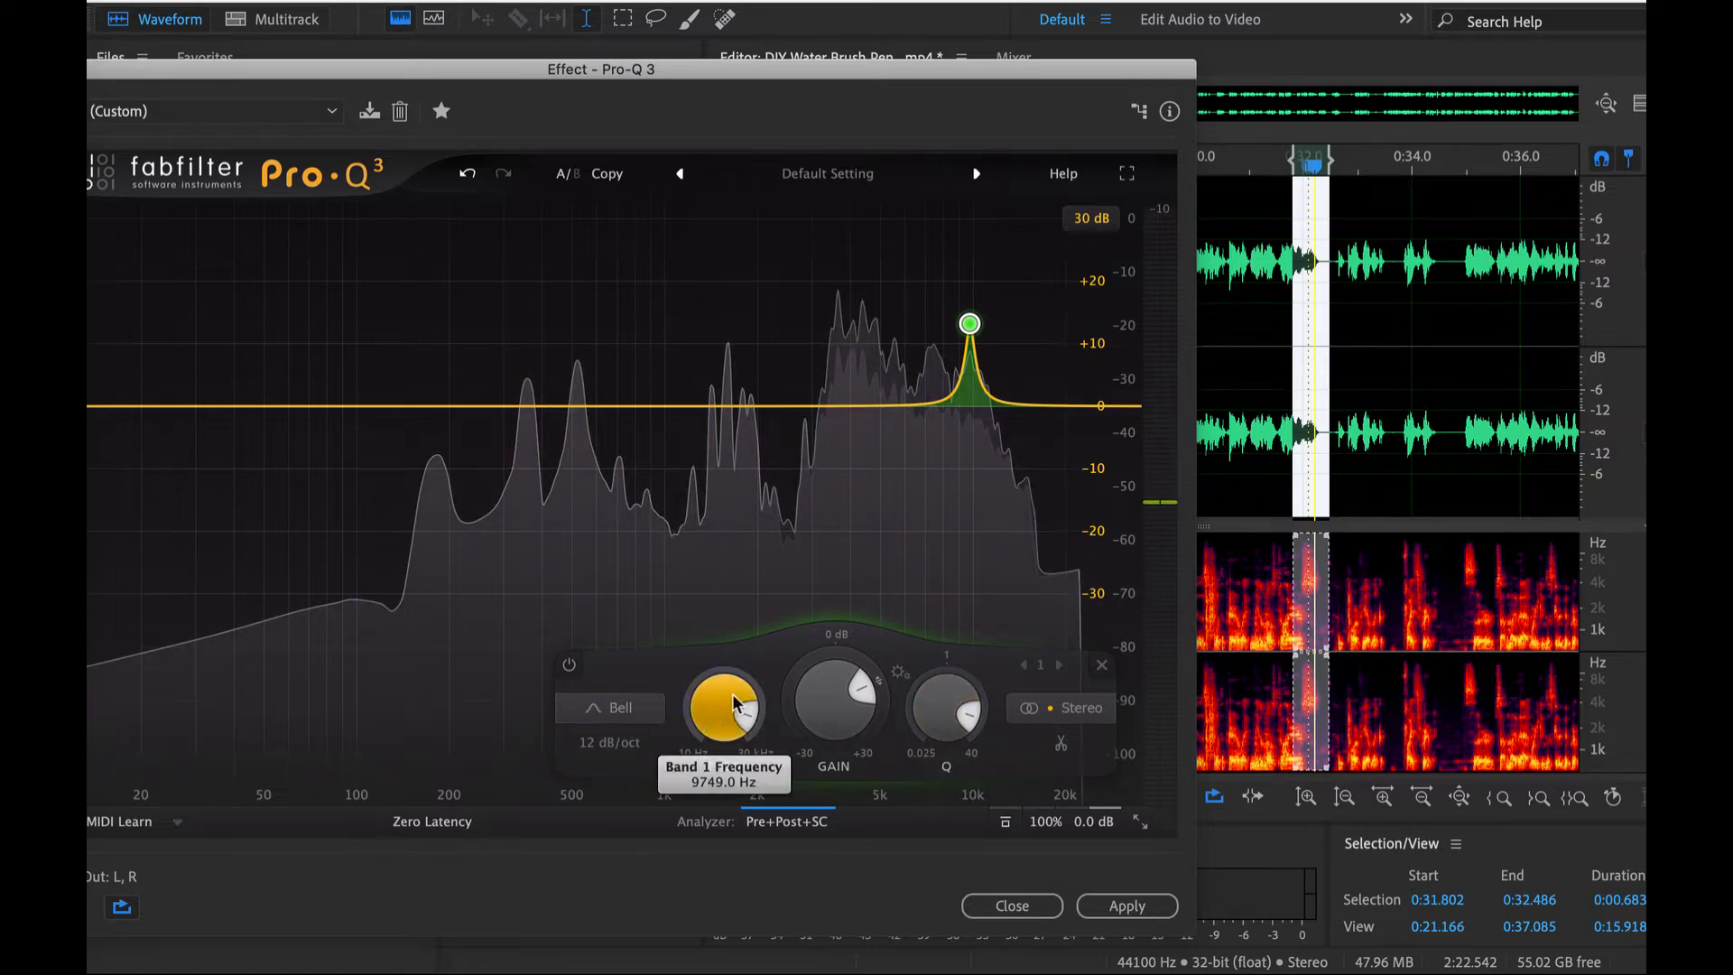
left_click(619, 708)
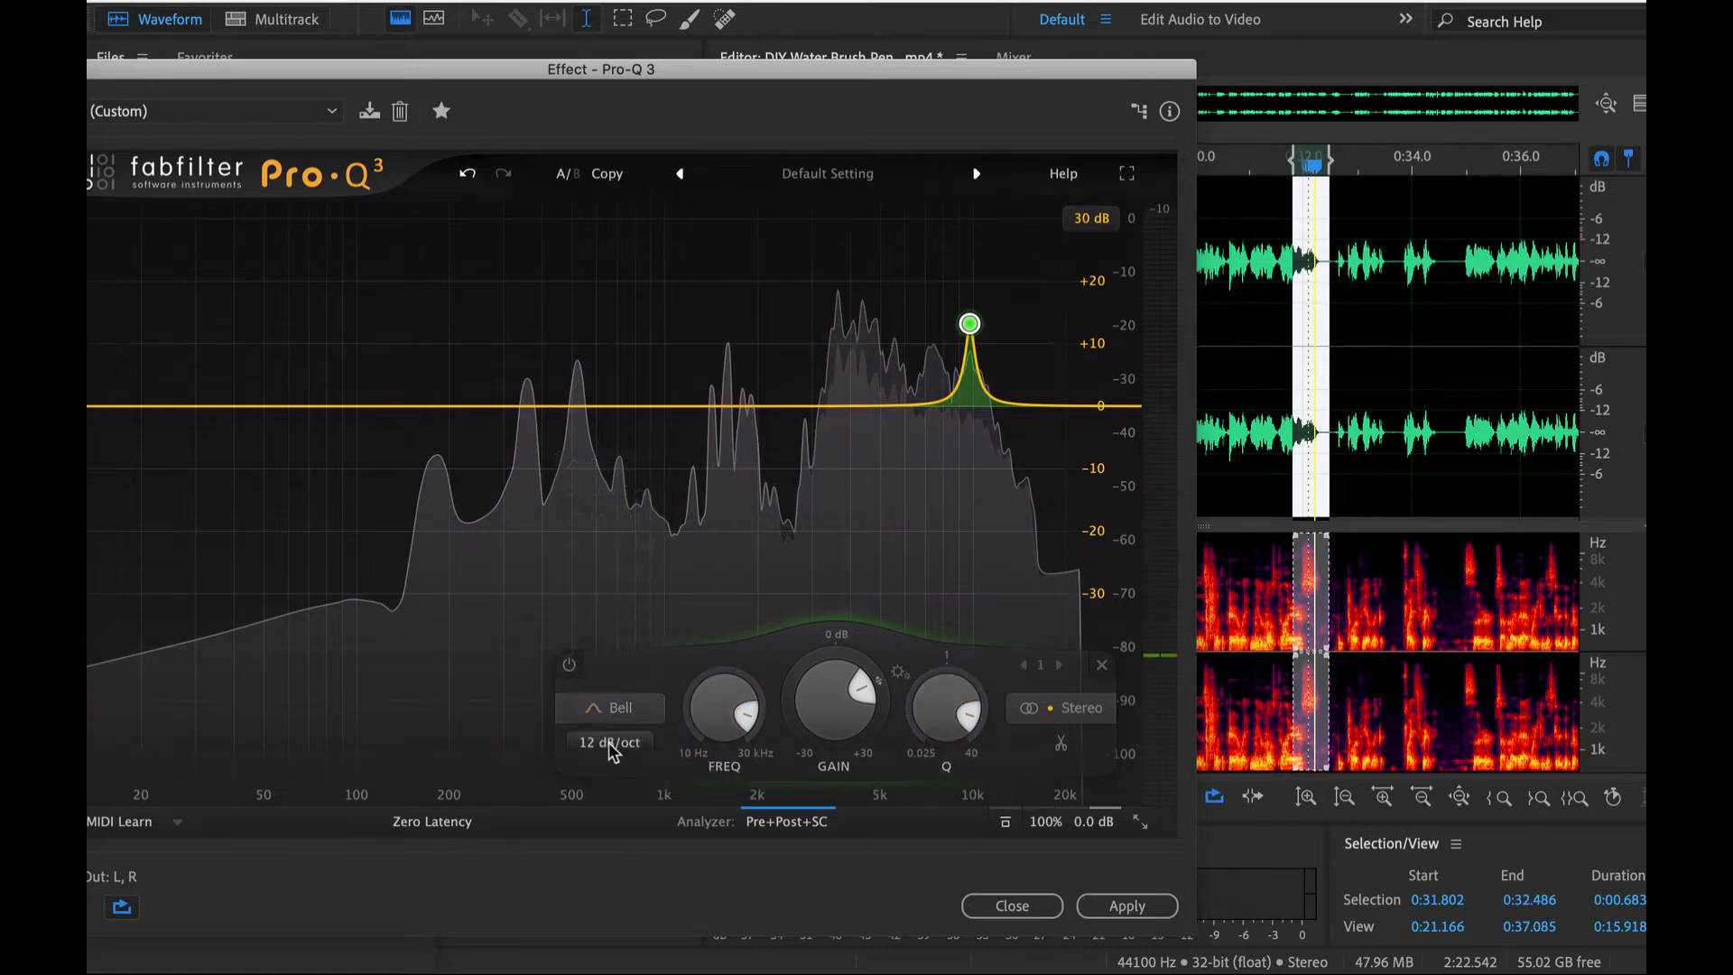
left_click(614, 749)
left_click(614, 798)
- Sweep the narrow band to the harsh frequency at about 4260 Hz and turn its boost into a cut of about -25.7 dB
mouse_move(973, 326)
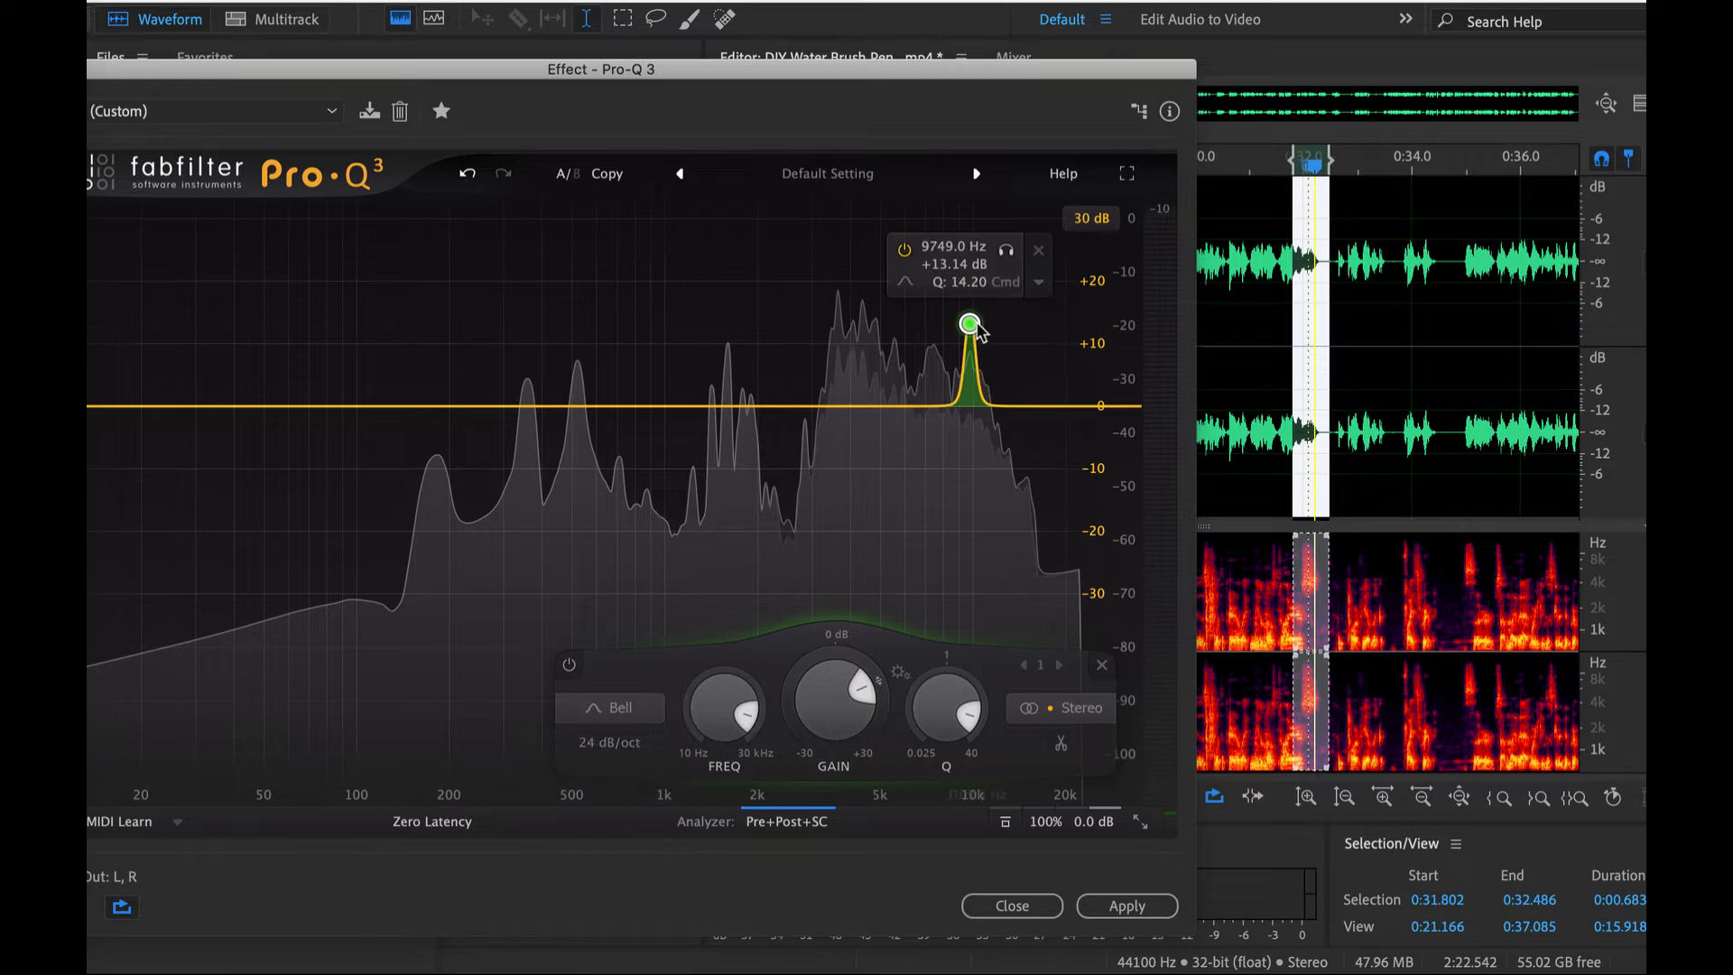
left_click_drag(970, 323, 858, 231)
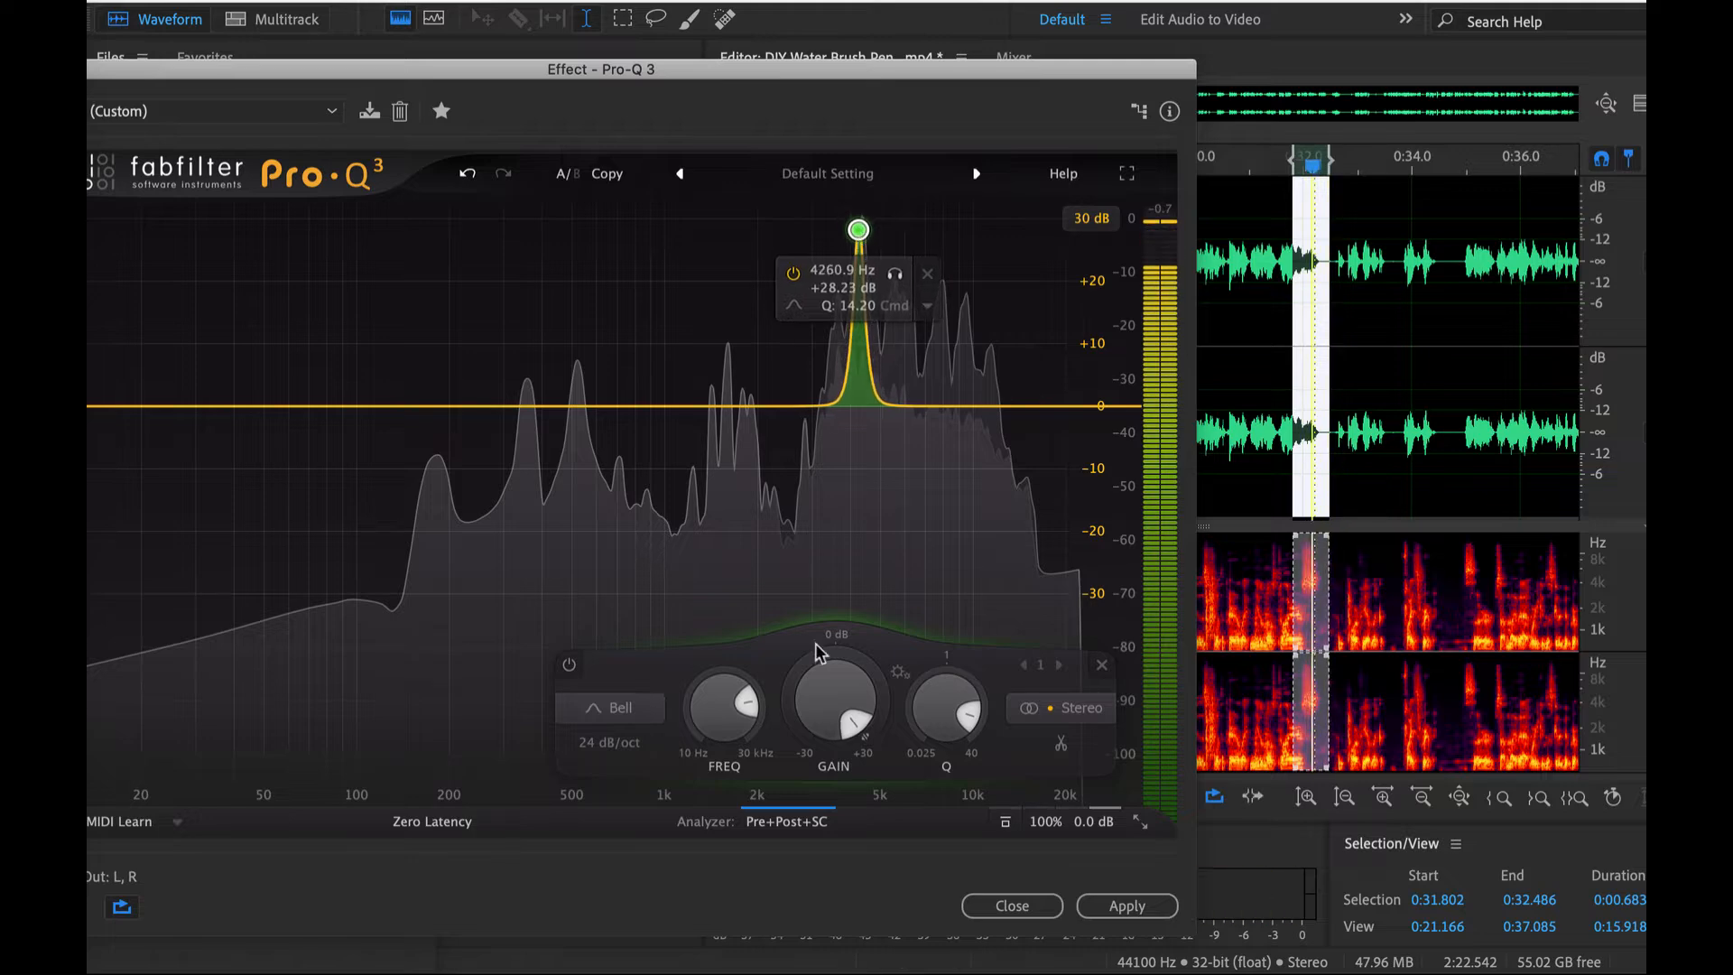
left_click_drag(856, 722, 773, 747)
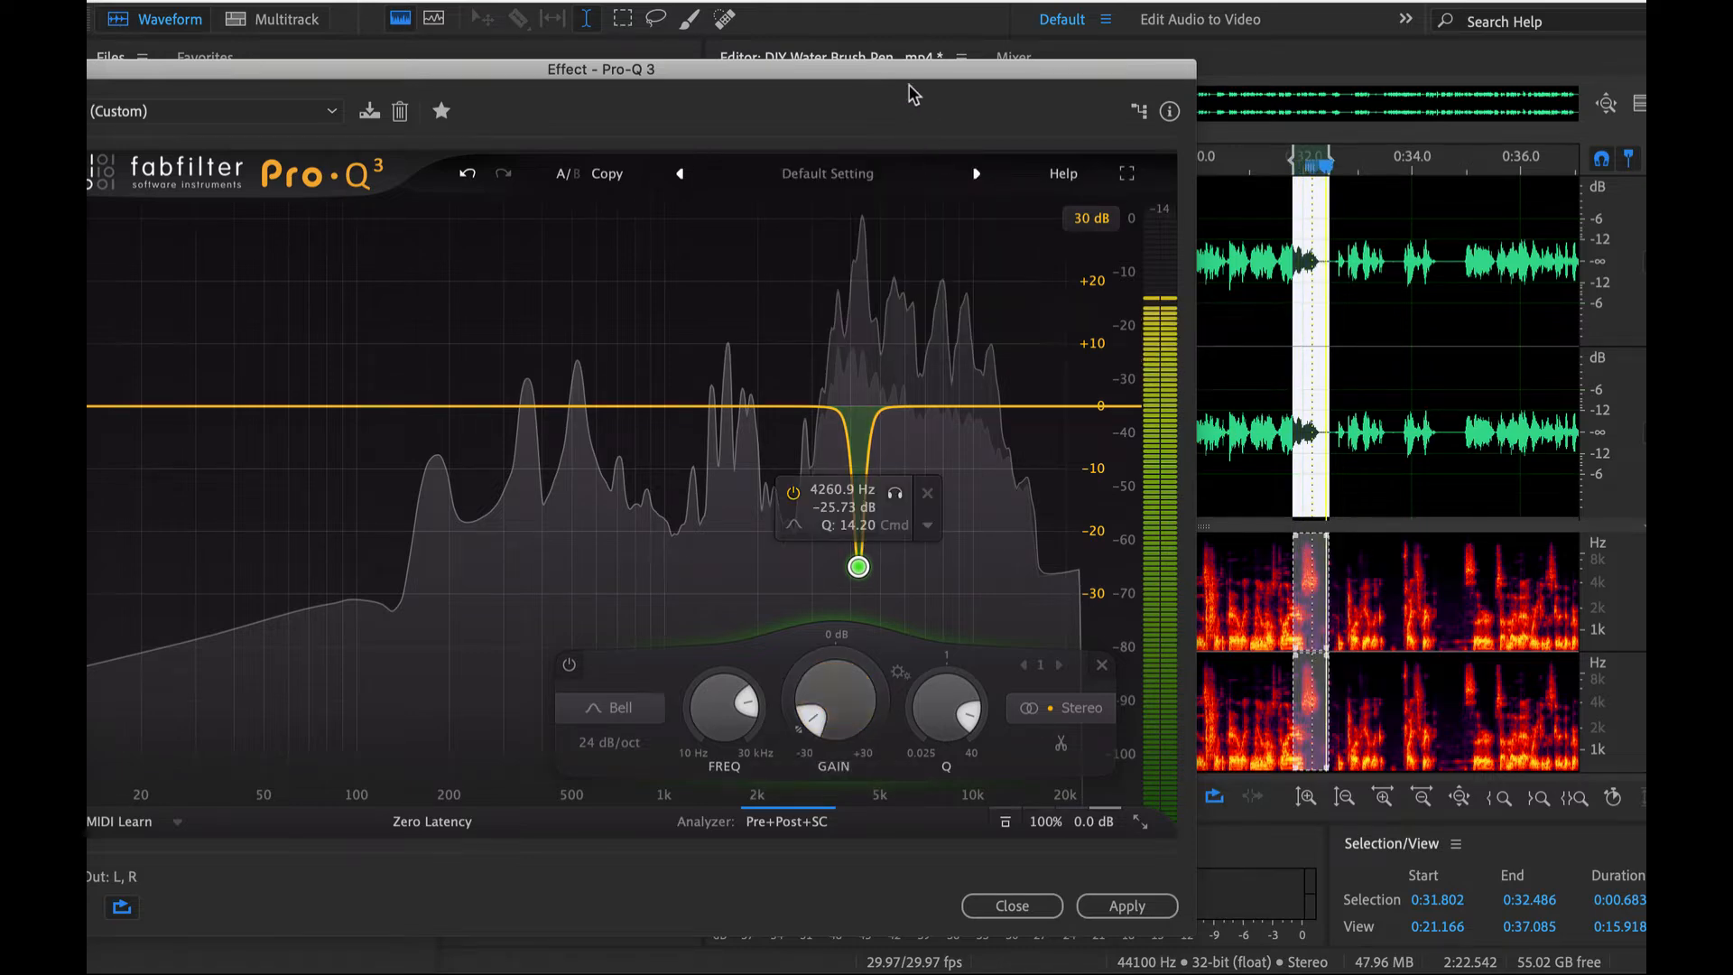
- Bring the full equalizer window into view and switch its power state during playback to compare the sound with and without the cut
left_click_drag(912, 72, 1323, 1)
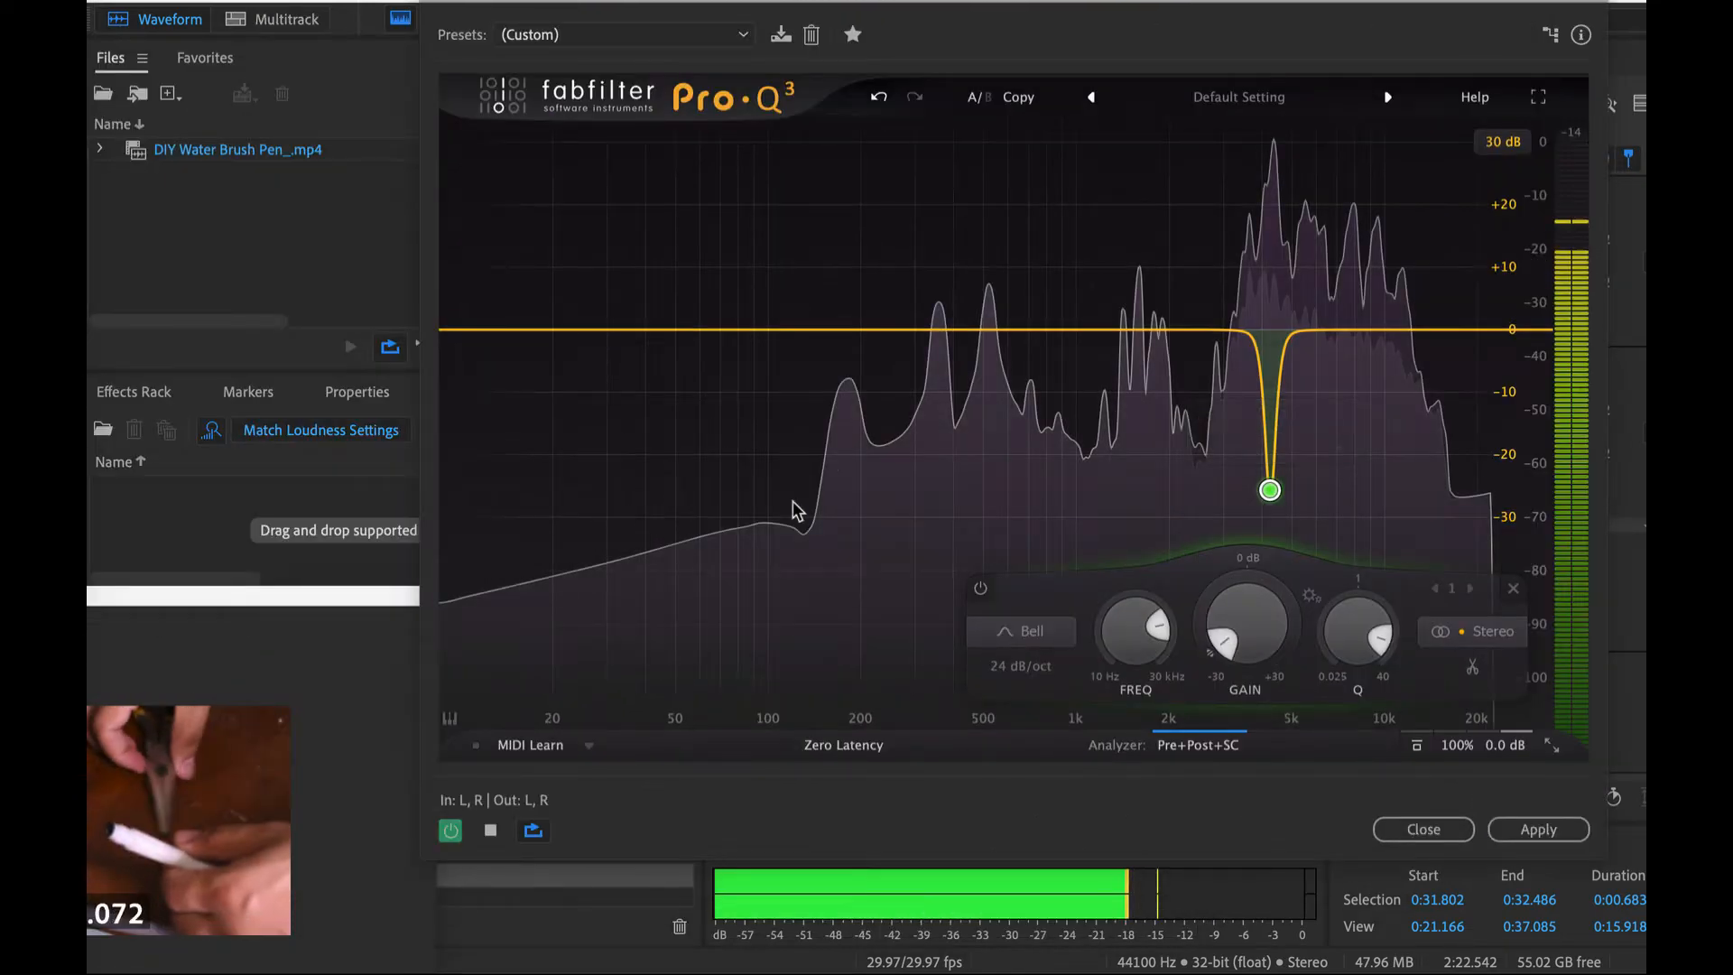
left_click(451, 830)
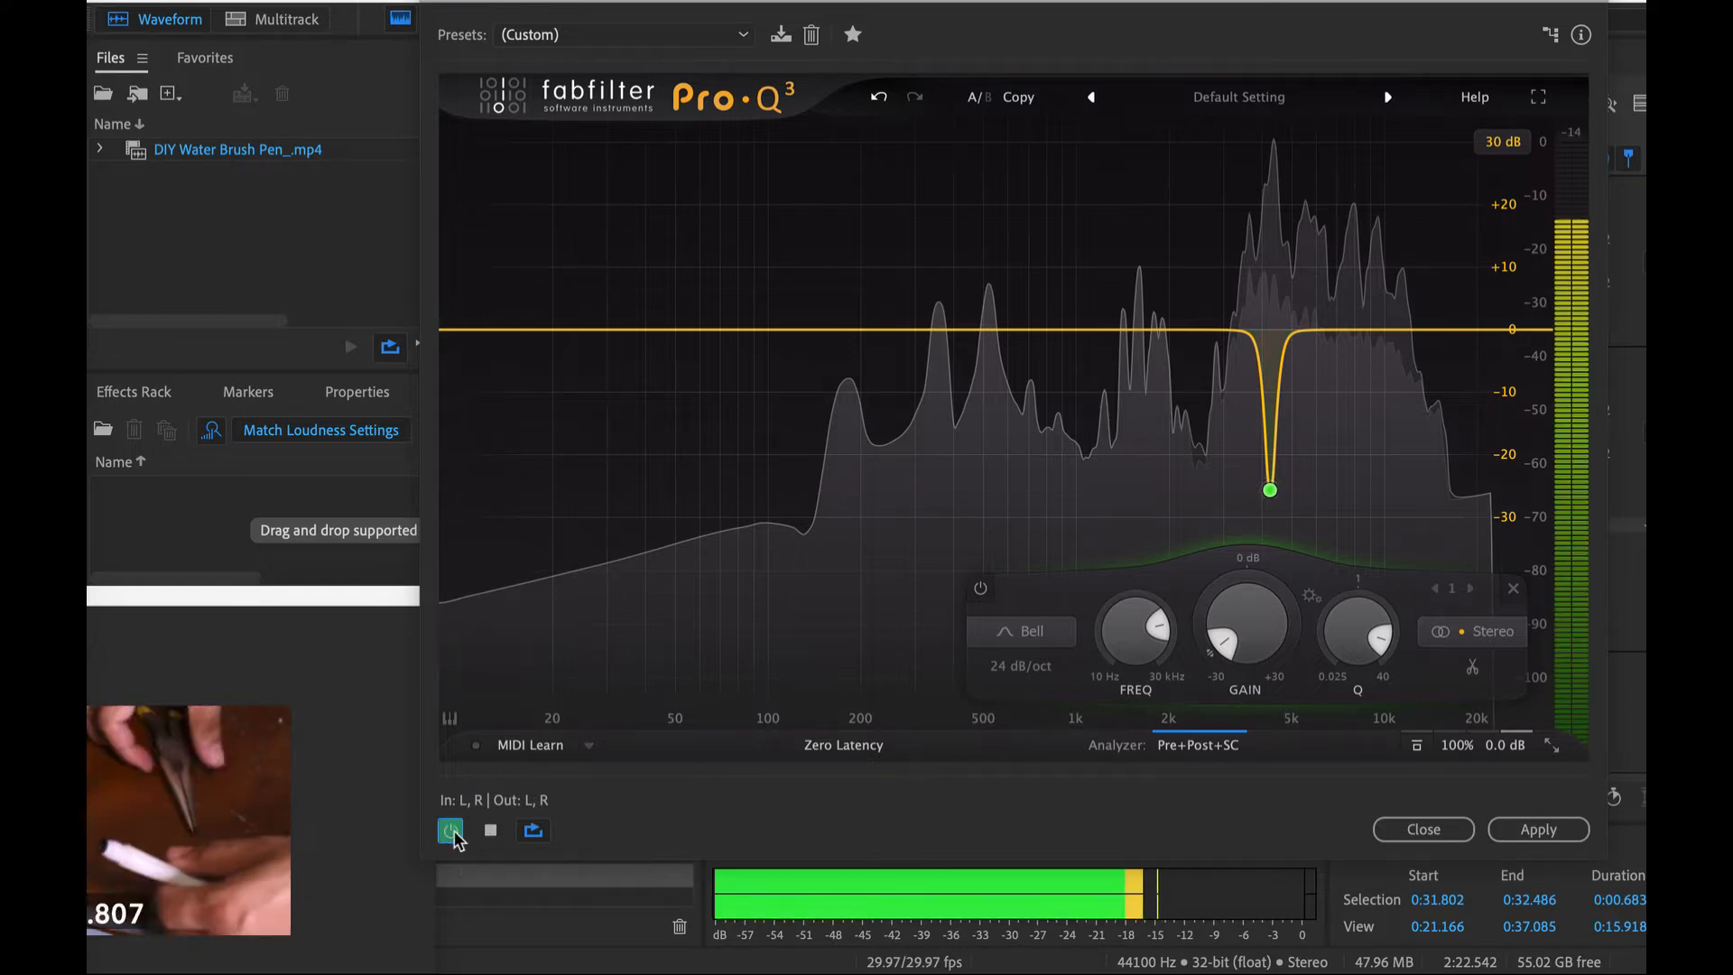
key("space")
- Move the equalizer window off the waveform and examine the opening seconds of the recording up close
left_click_drag(1348, 3, 419, 742)
key("super+a")
scroll(812, 411, "down", 5)
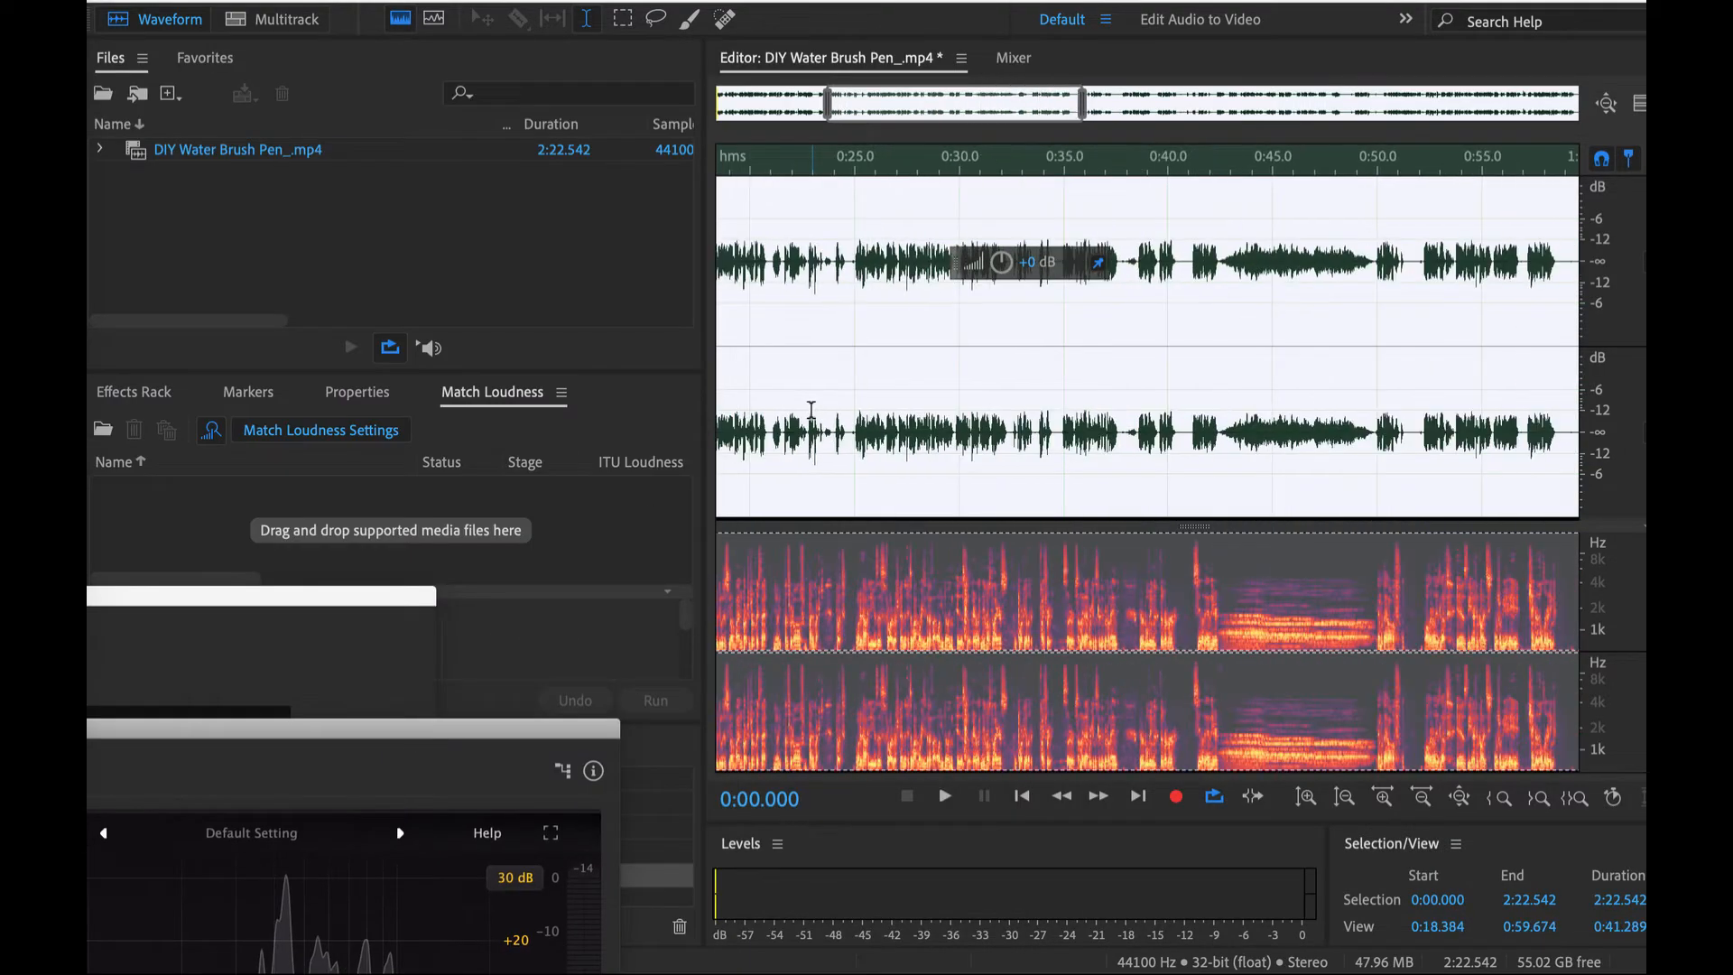
scroll(812, 411, "left", 5)
left_click(1071, 335)
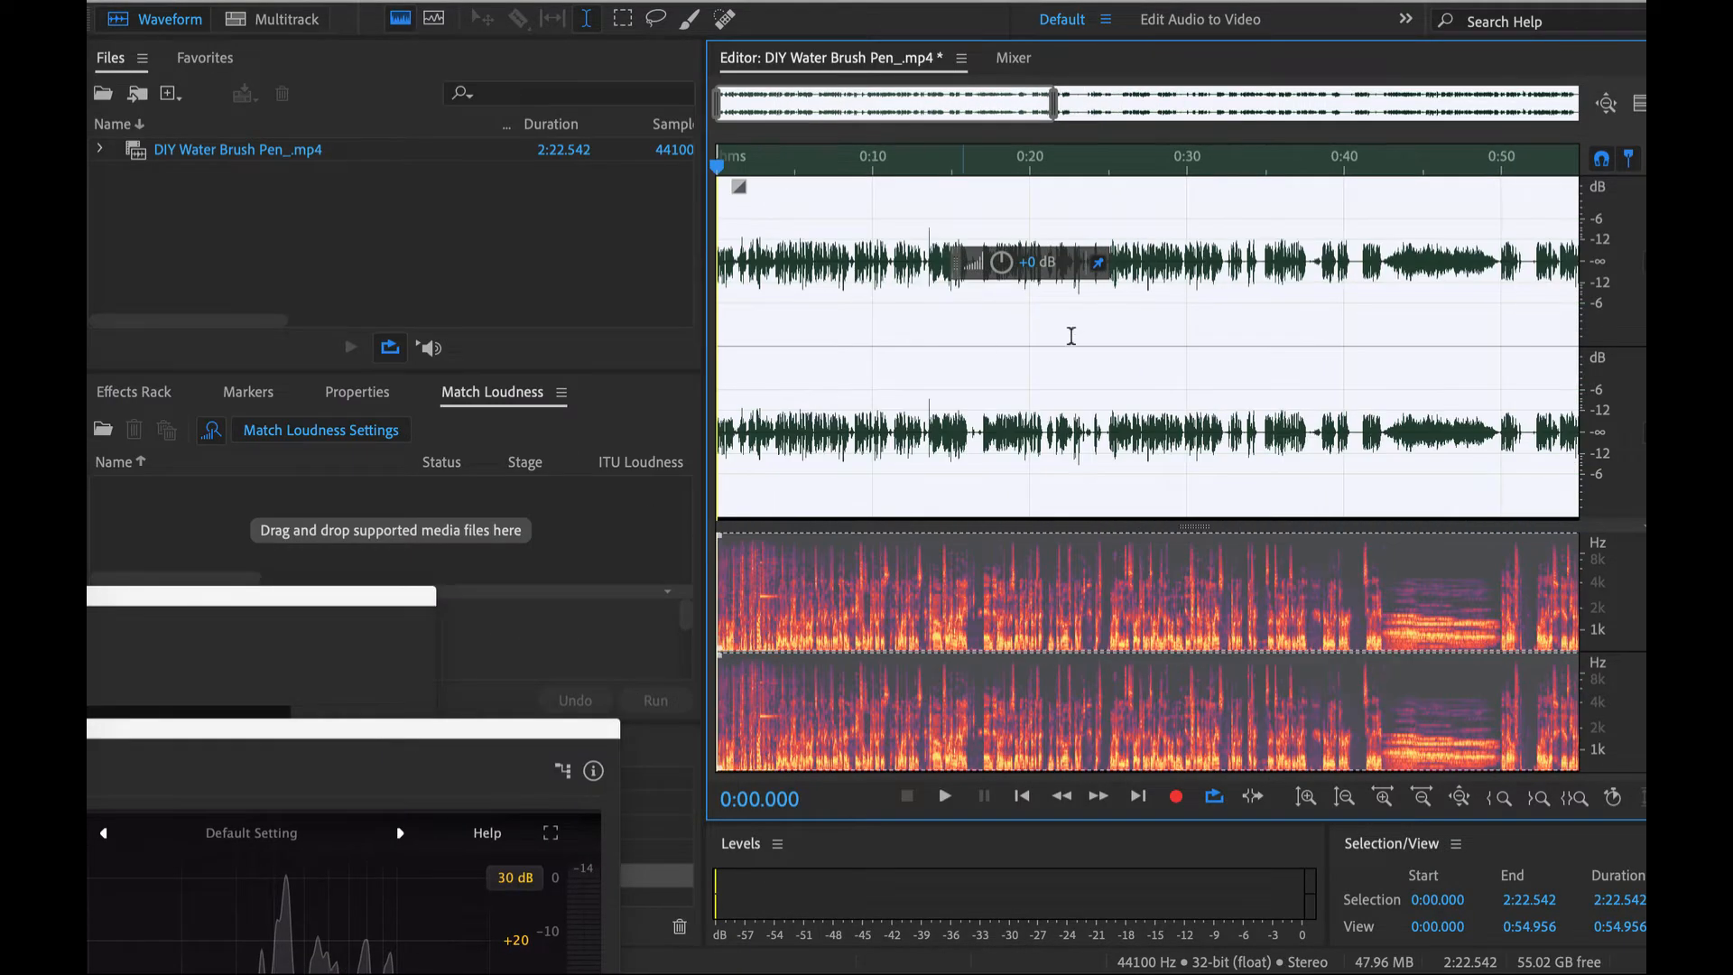
left_click(739, 334)
scroll(740, 334, "up", 3)
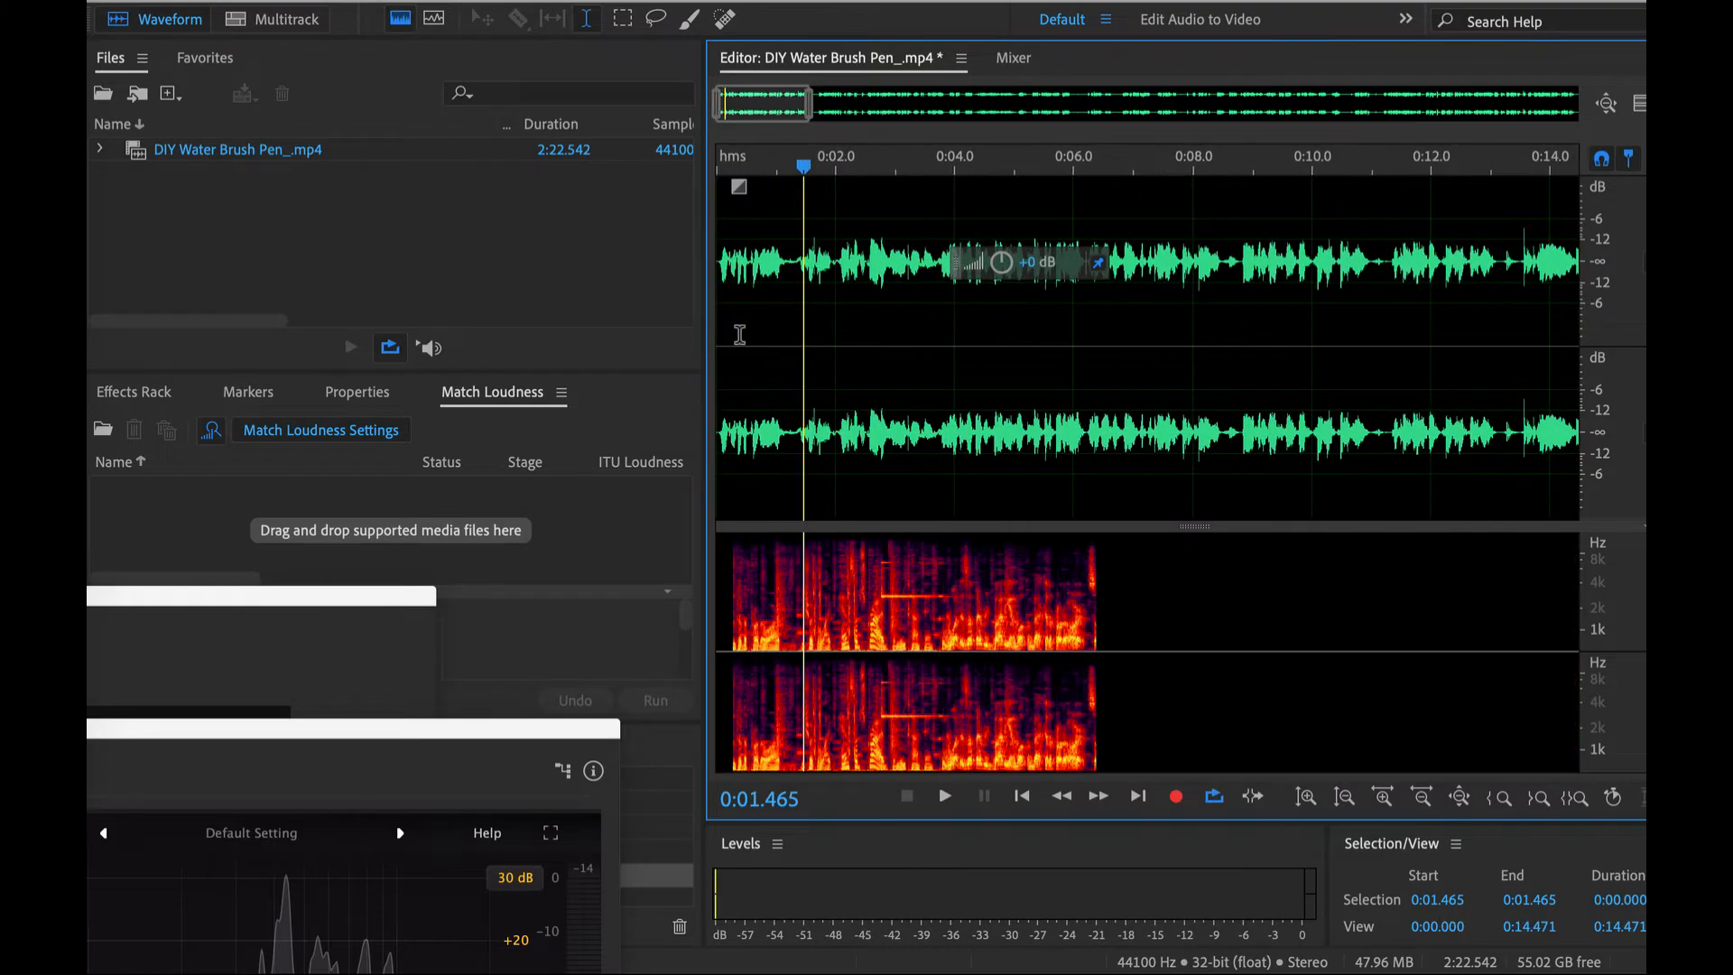
scroll(739, 334, "up", 3)
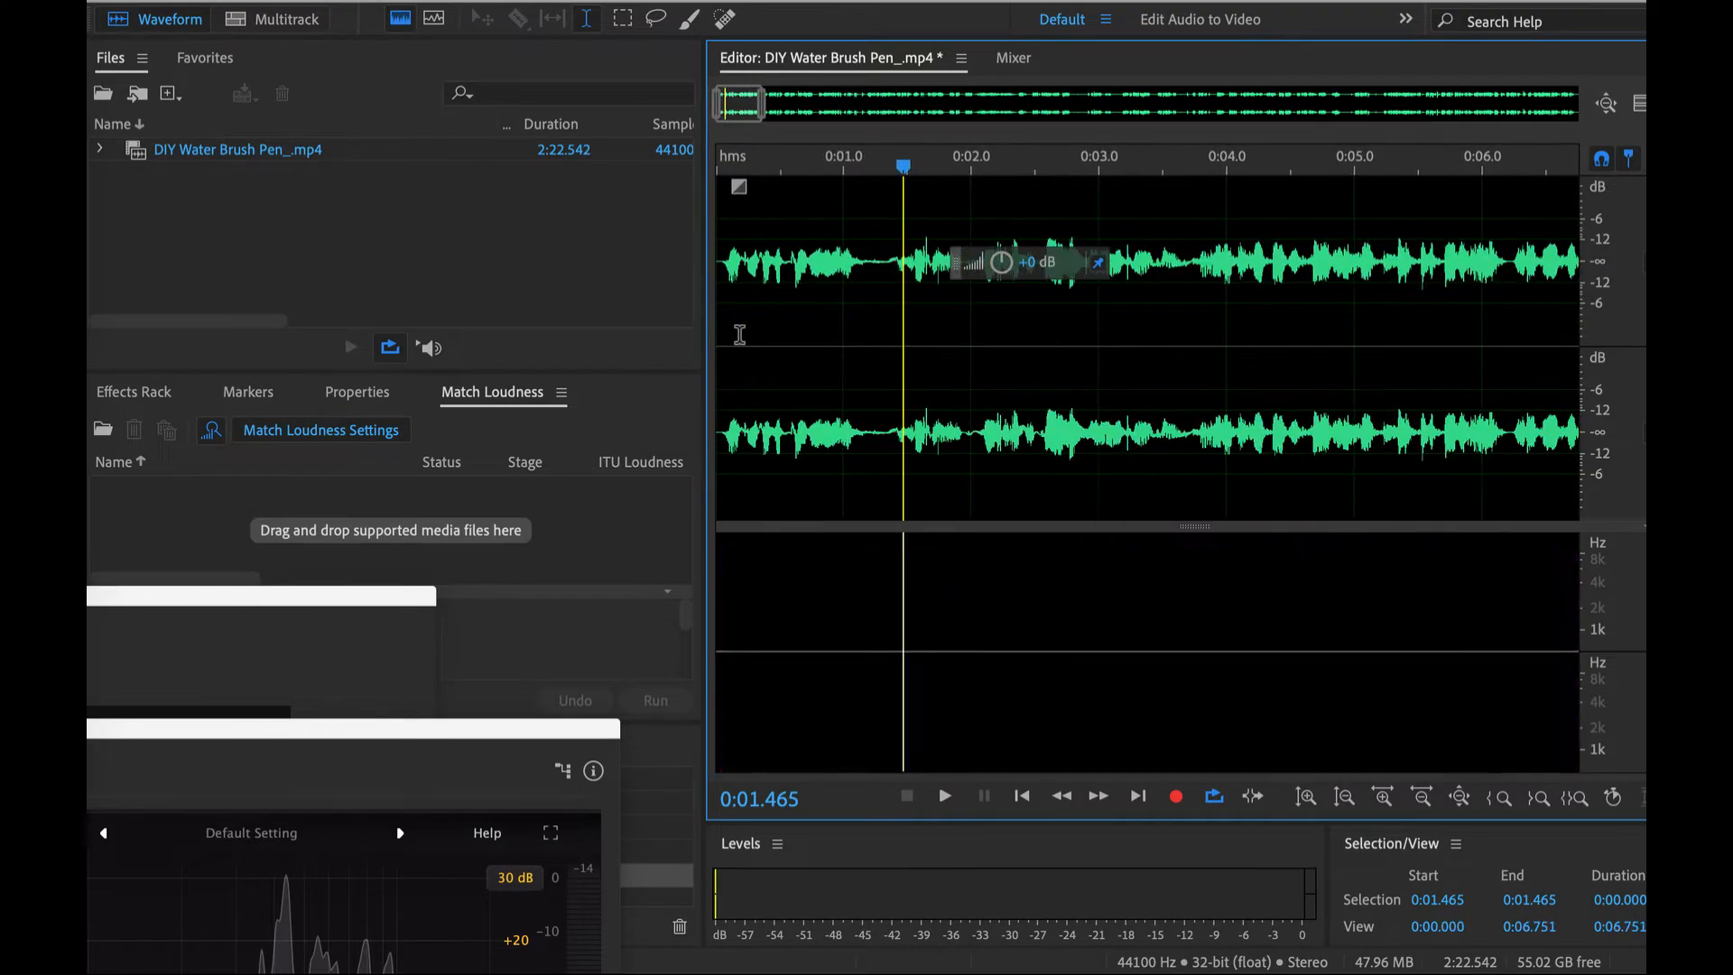
scroll(751, 428, "down", 2)
key("ctrl+a")
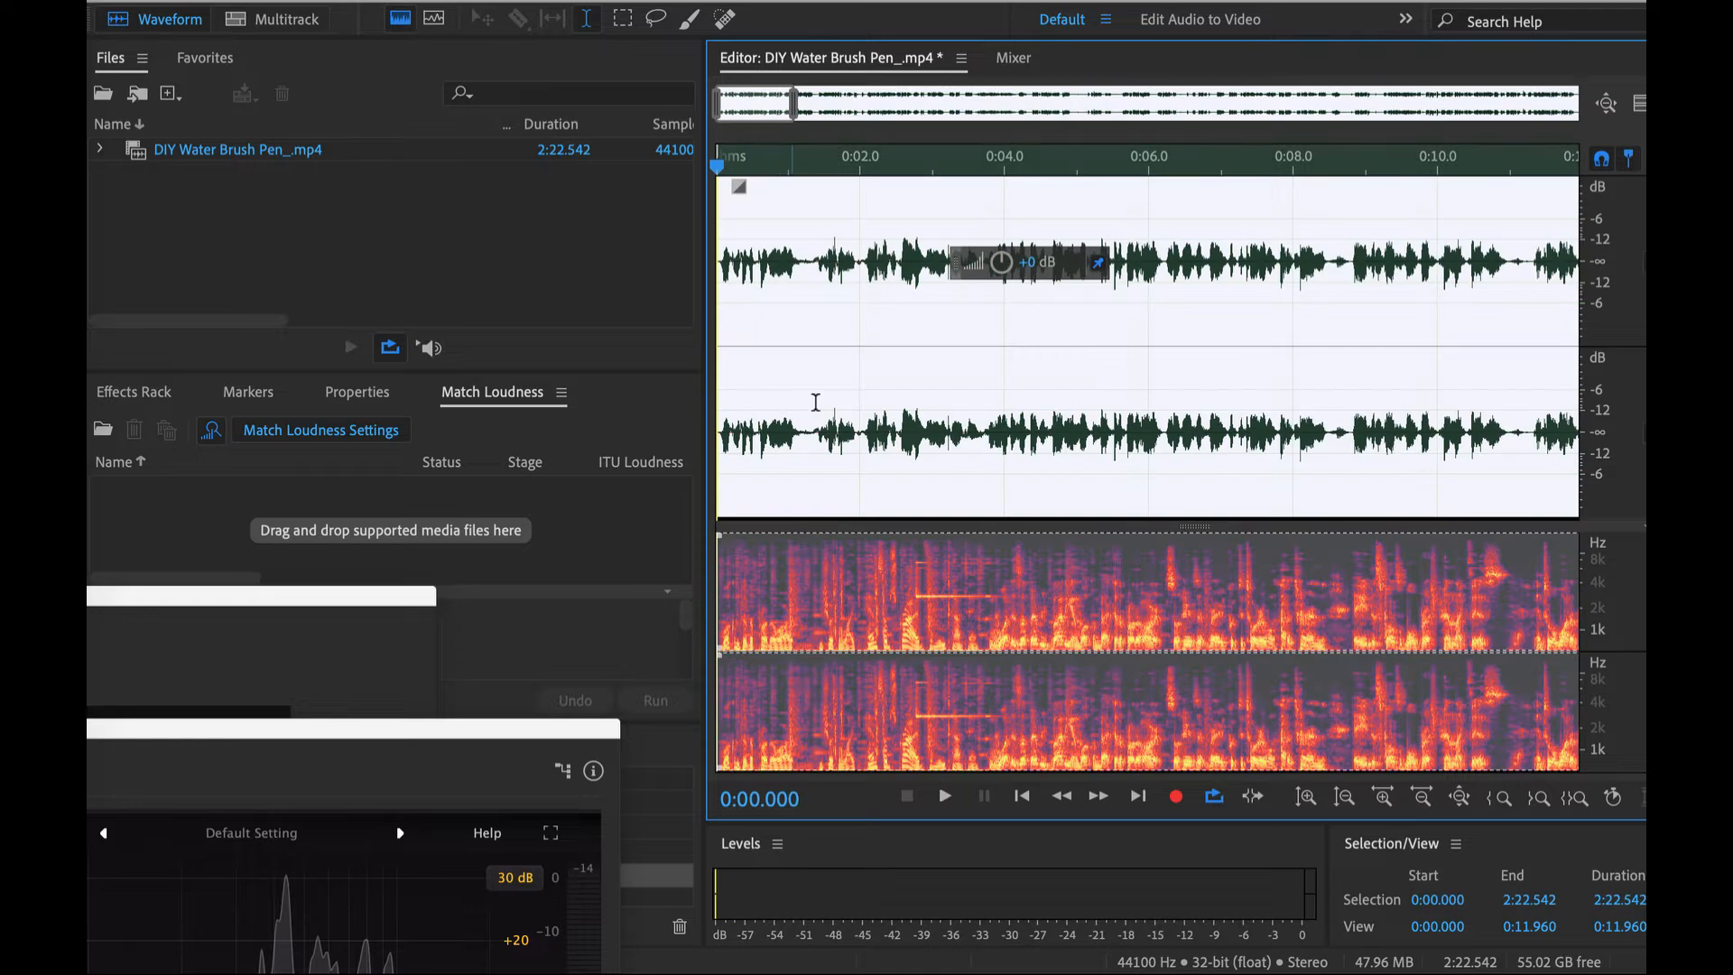
scroll(846, 343, "up", 1)
- Play the opening speech from 0:01.829 and select the audio from 0:03.756 to the end of the file
left_click(849, 253)
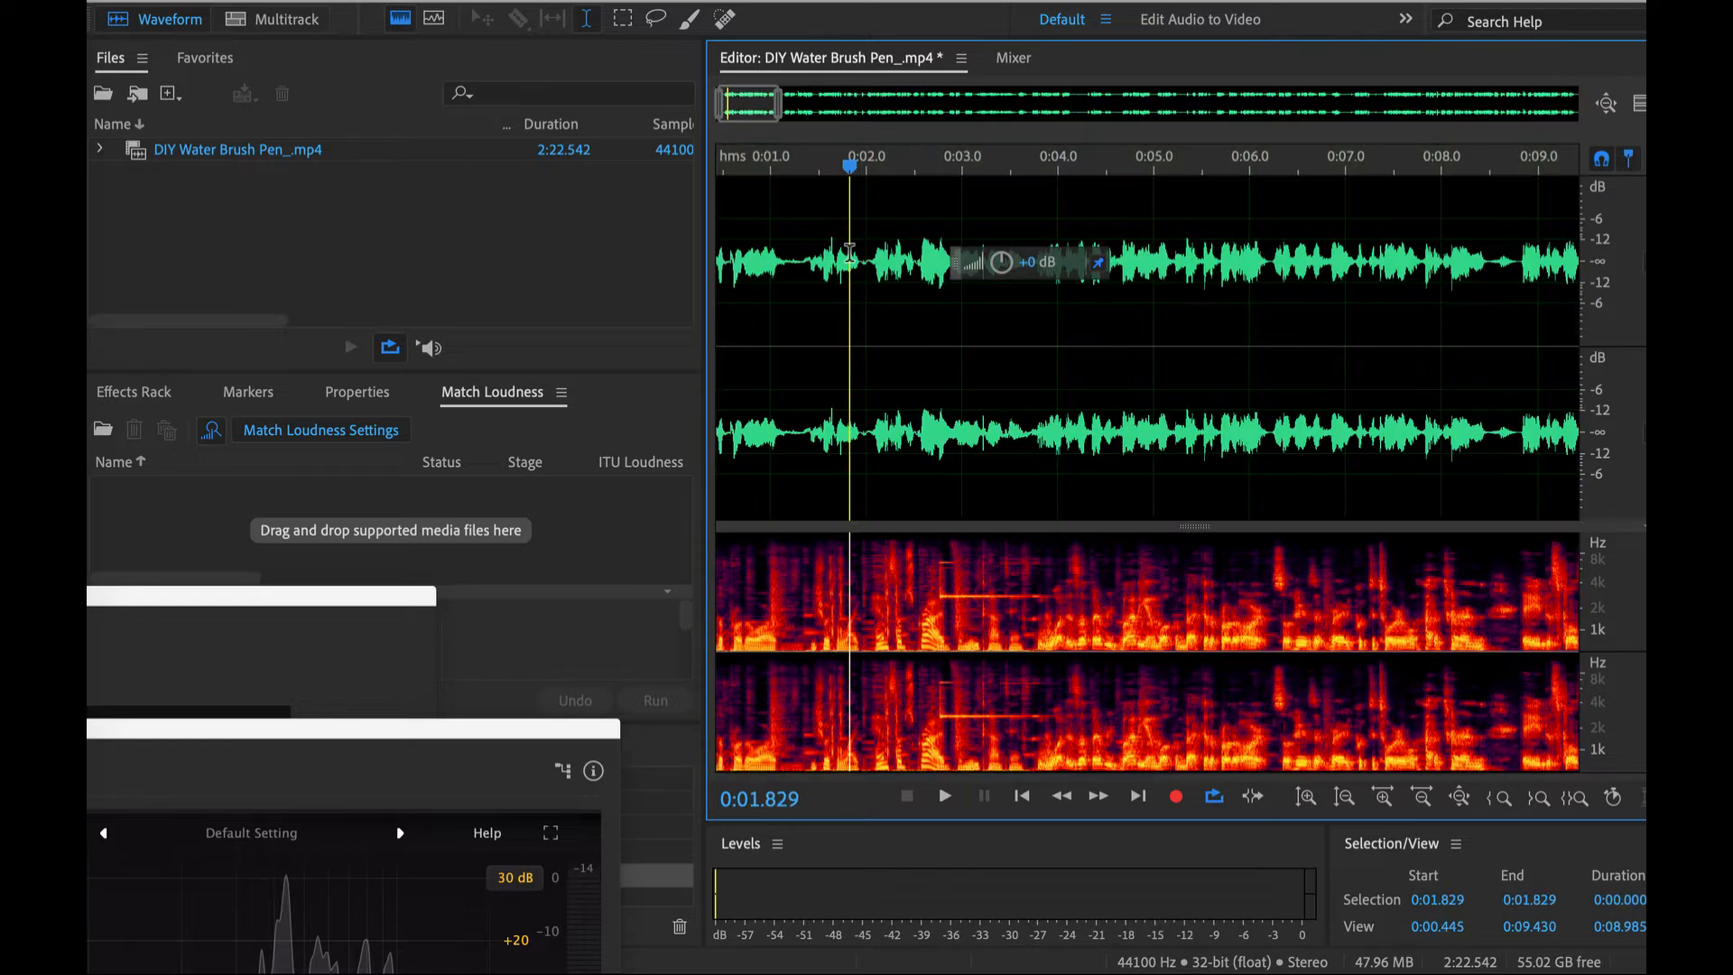
scroll(913, 244, "up", 1)
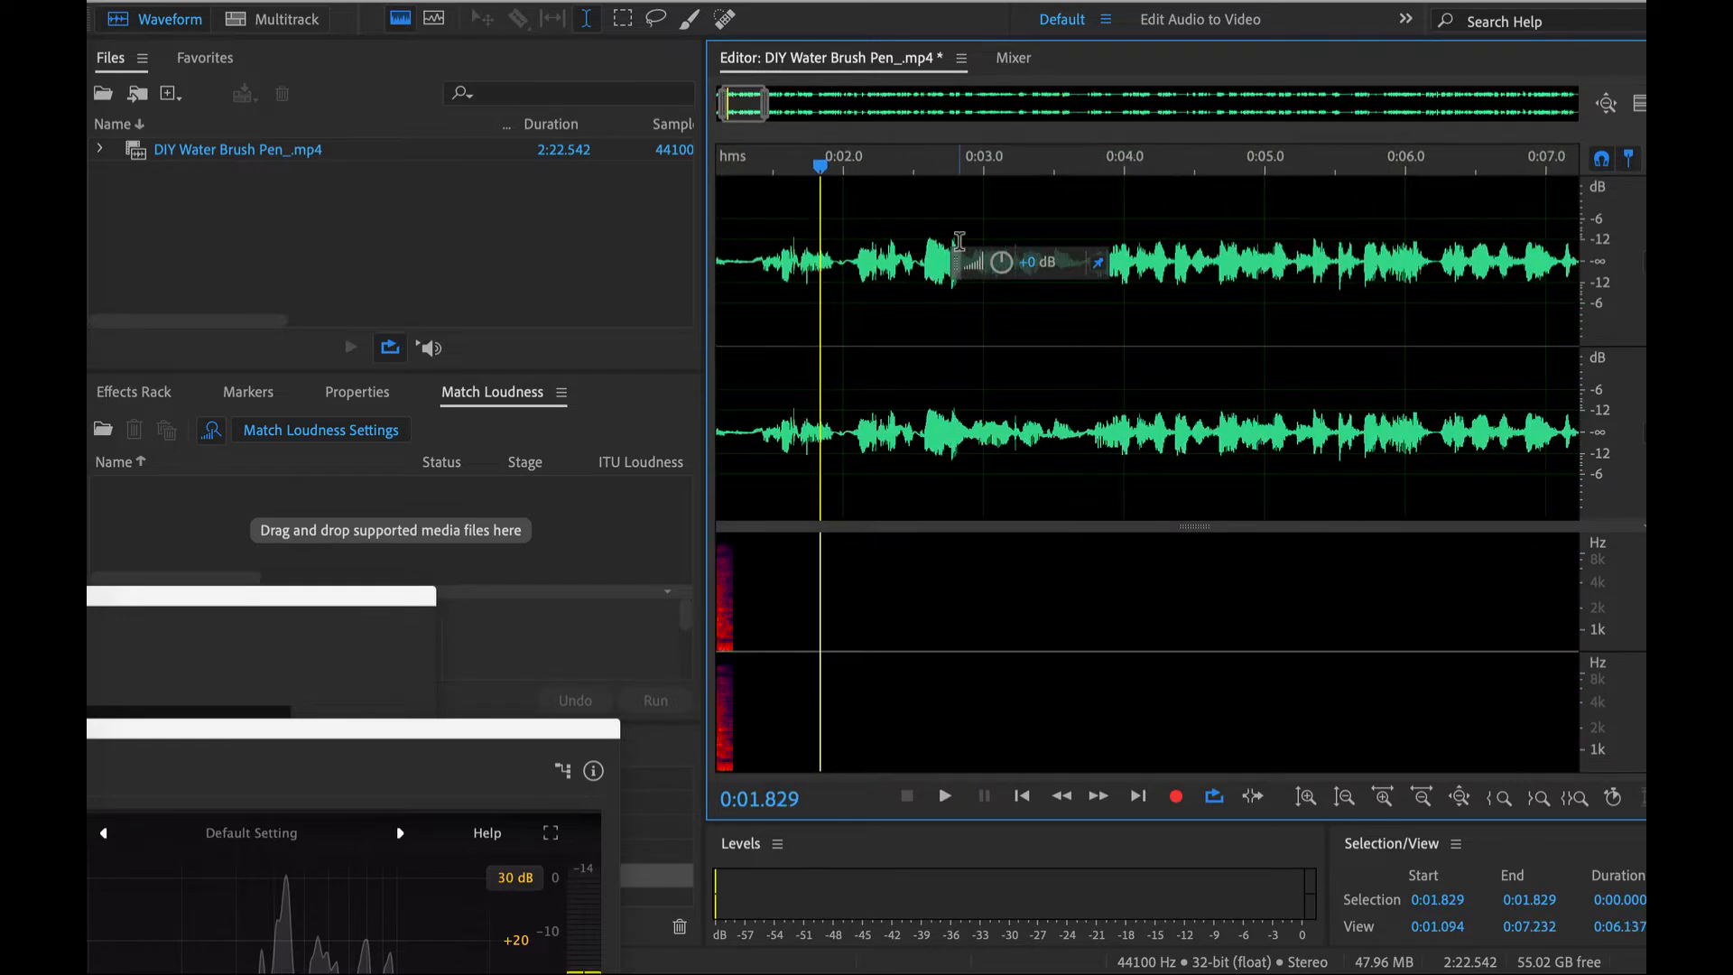
key("space")
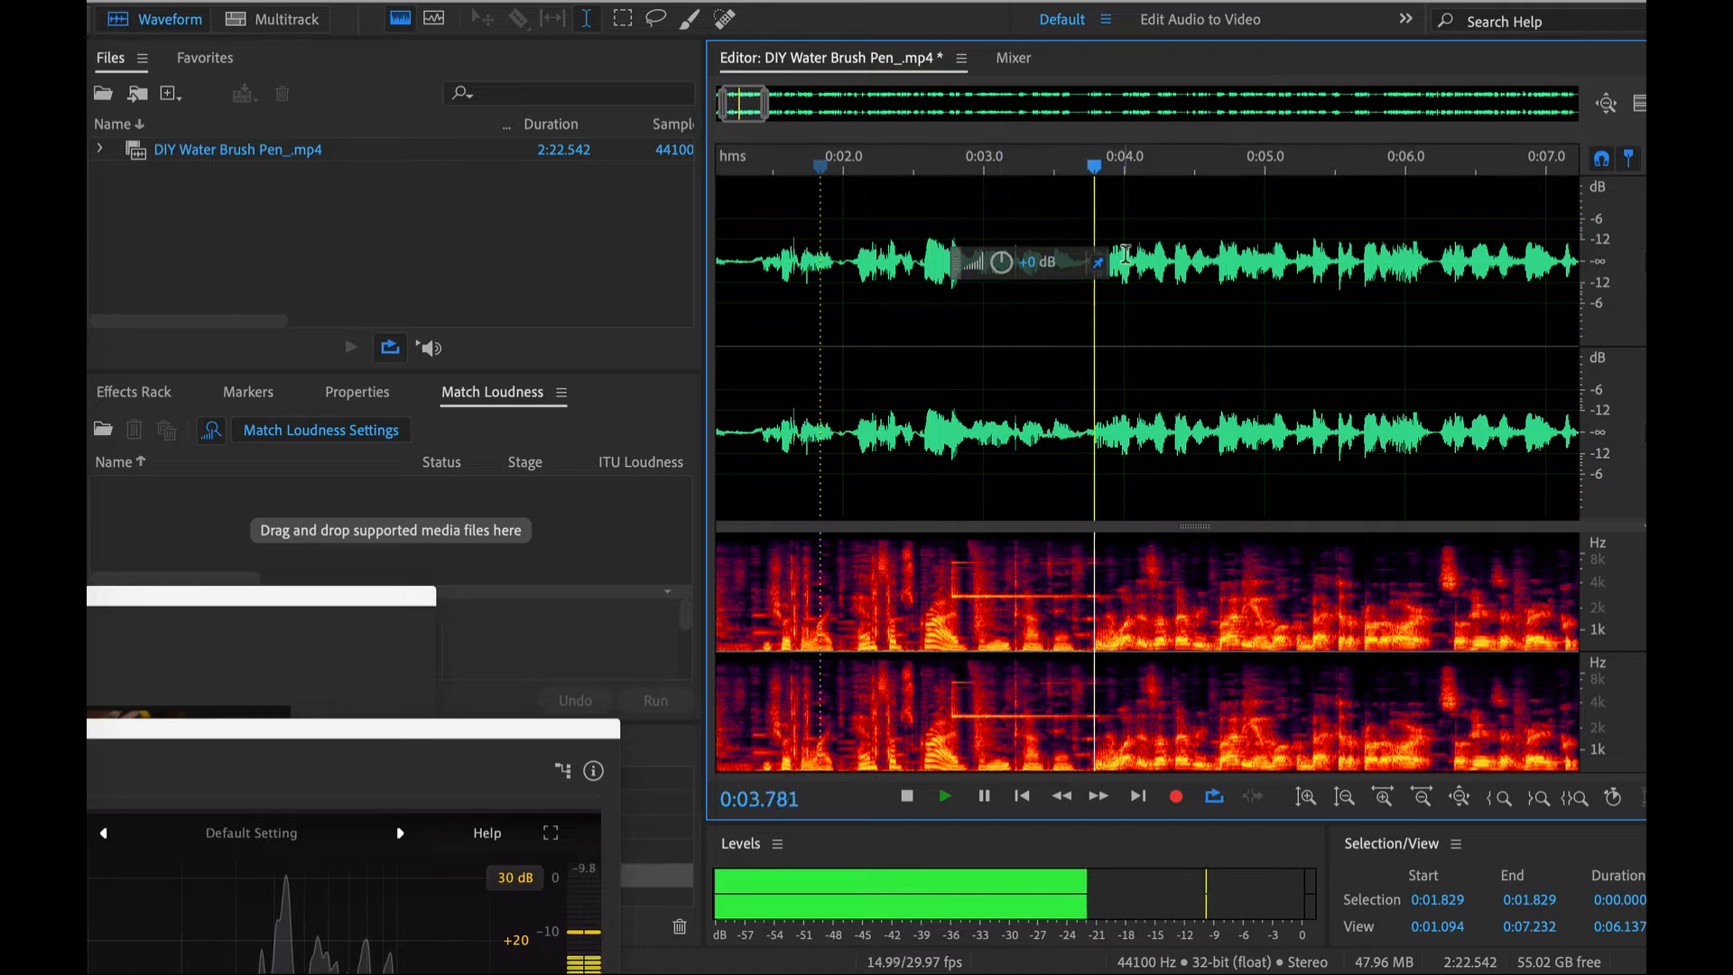
key("space")
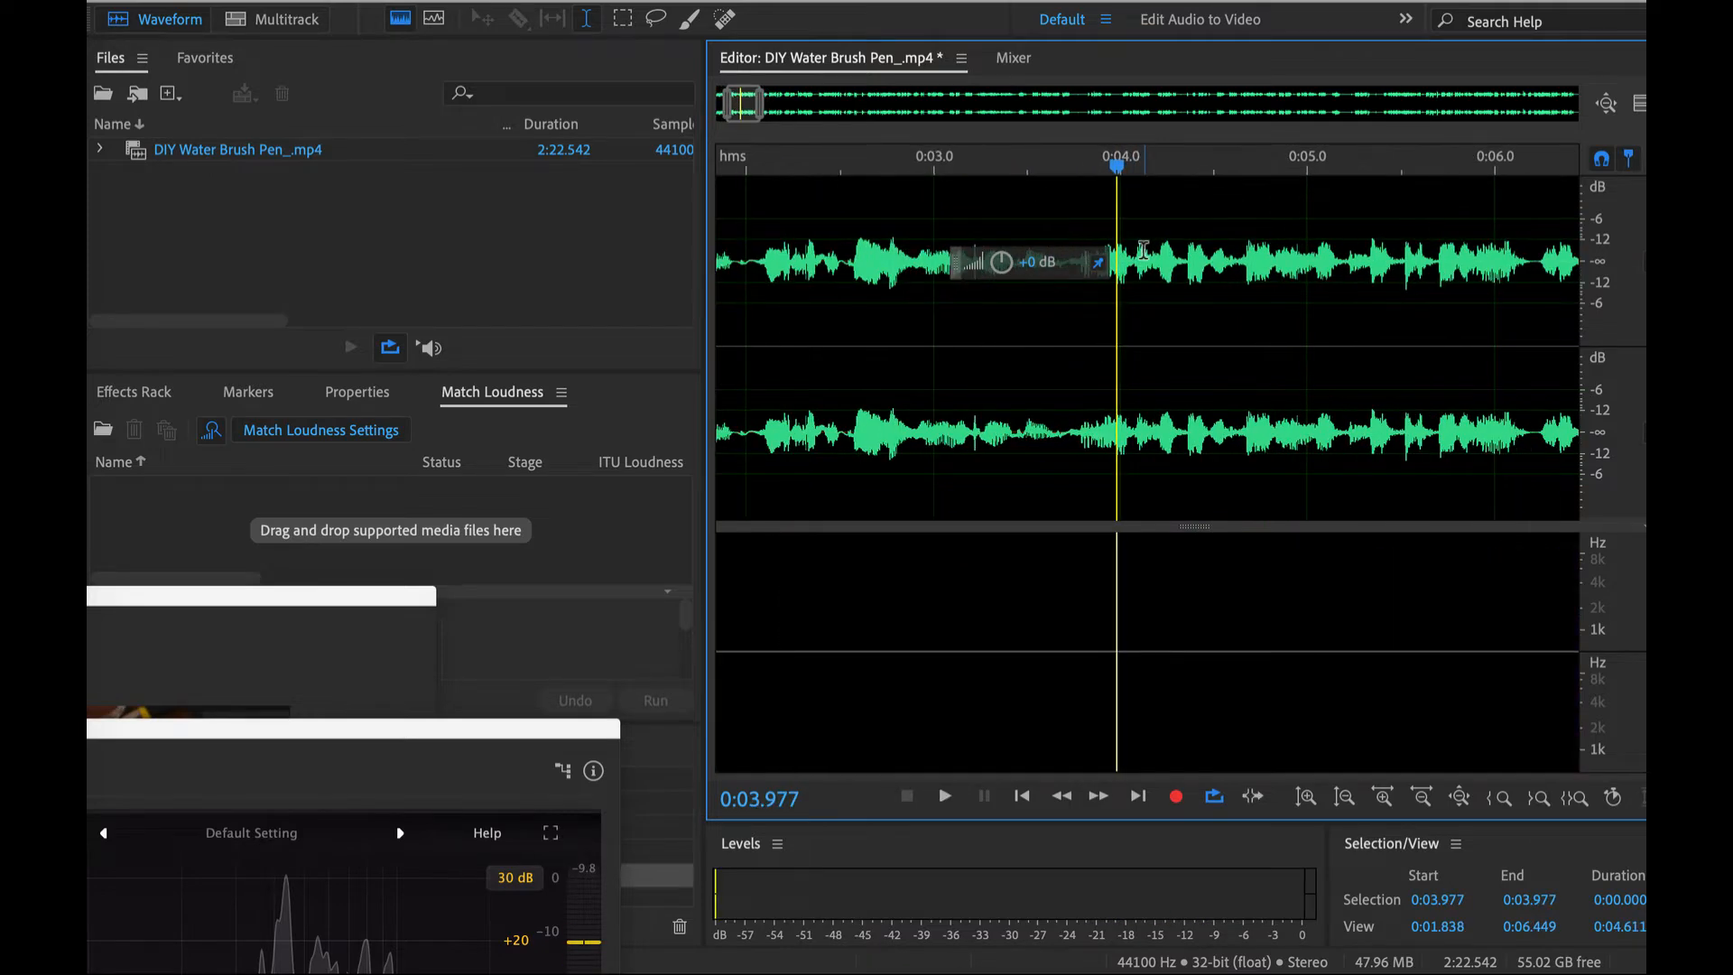
scroll(1139, 260, "up", 2)
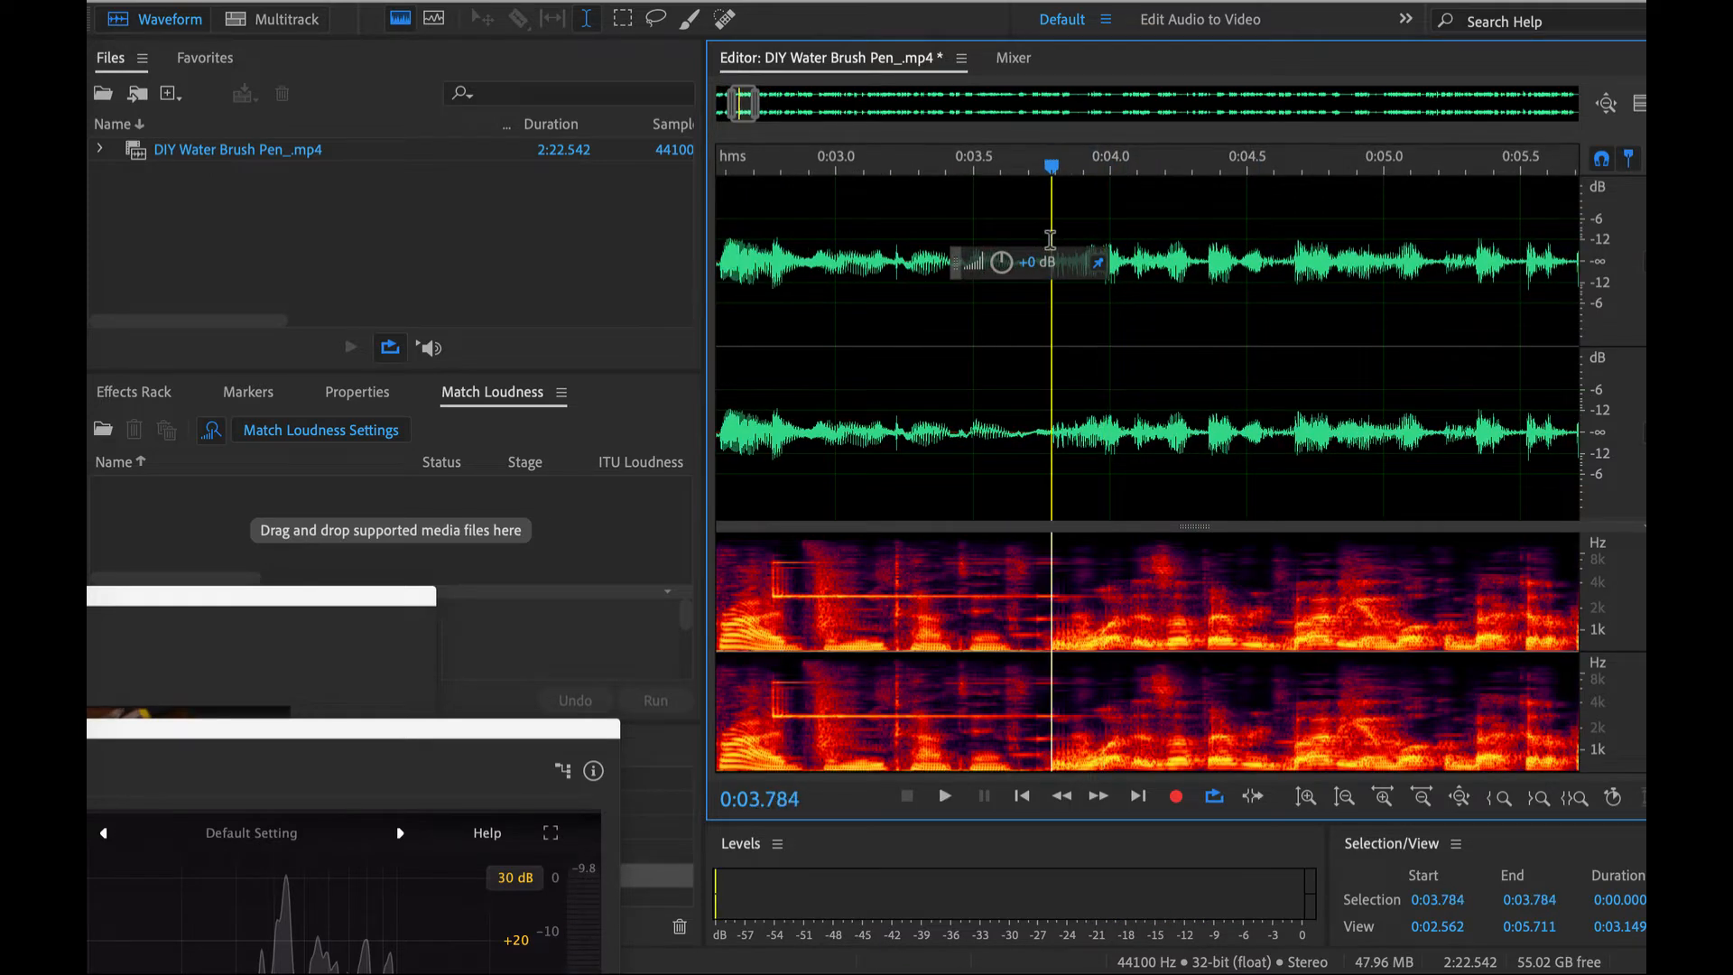
key("ctrl+a")
left_click(1043, 239, "shift")
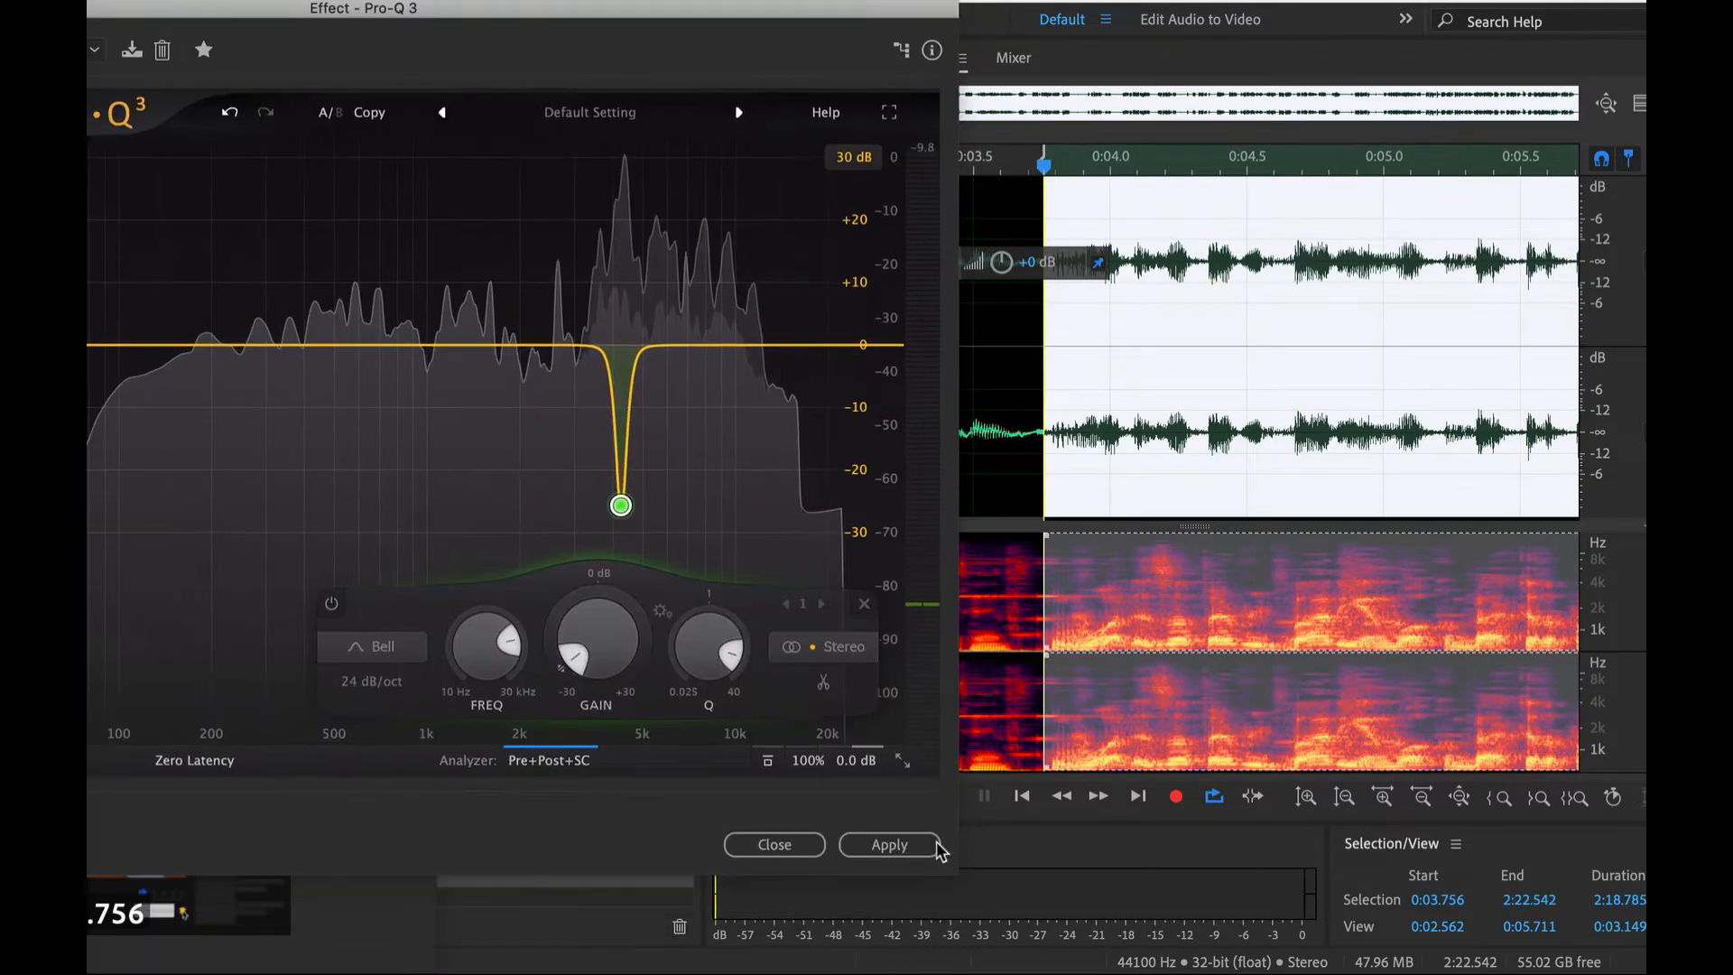
- Bring the equalizer back into view and add a second band at about 42.7 Hz as a Low Cut with a 72 dB/oct slope
left_click_drag(721, 9, 1329, 0)
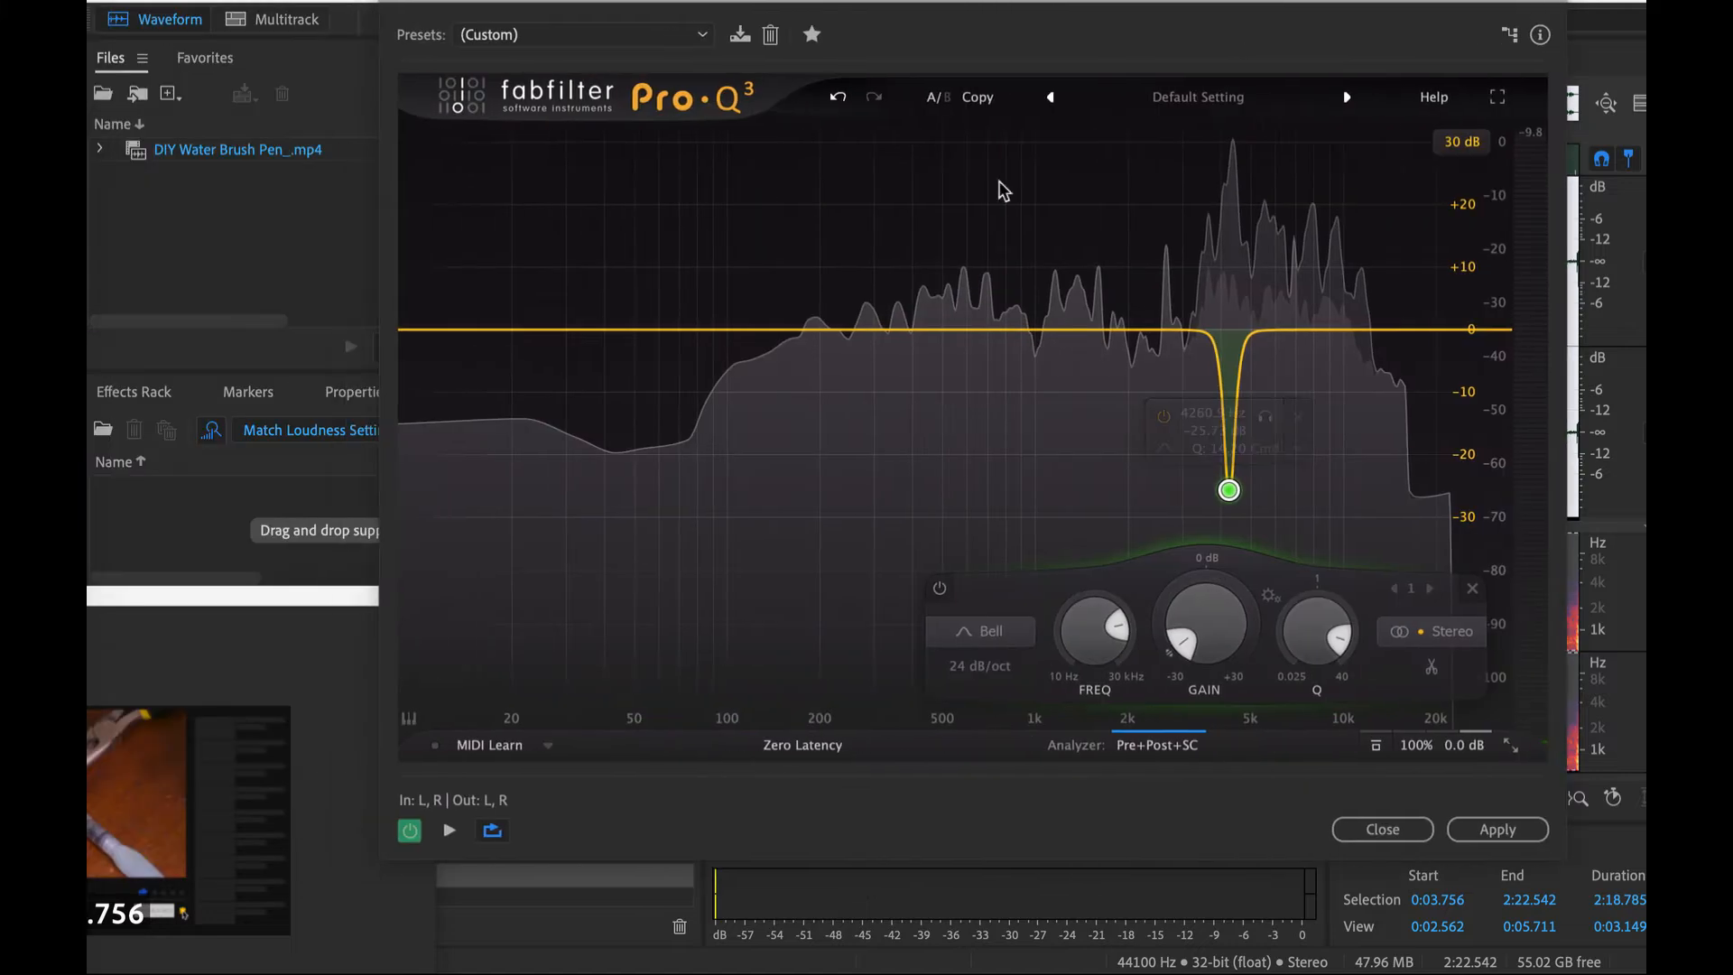
left_click_drag(608, 331, 612, 432)
left_click(462, 668)
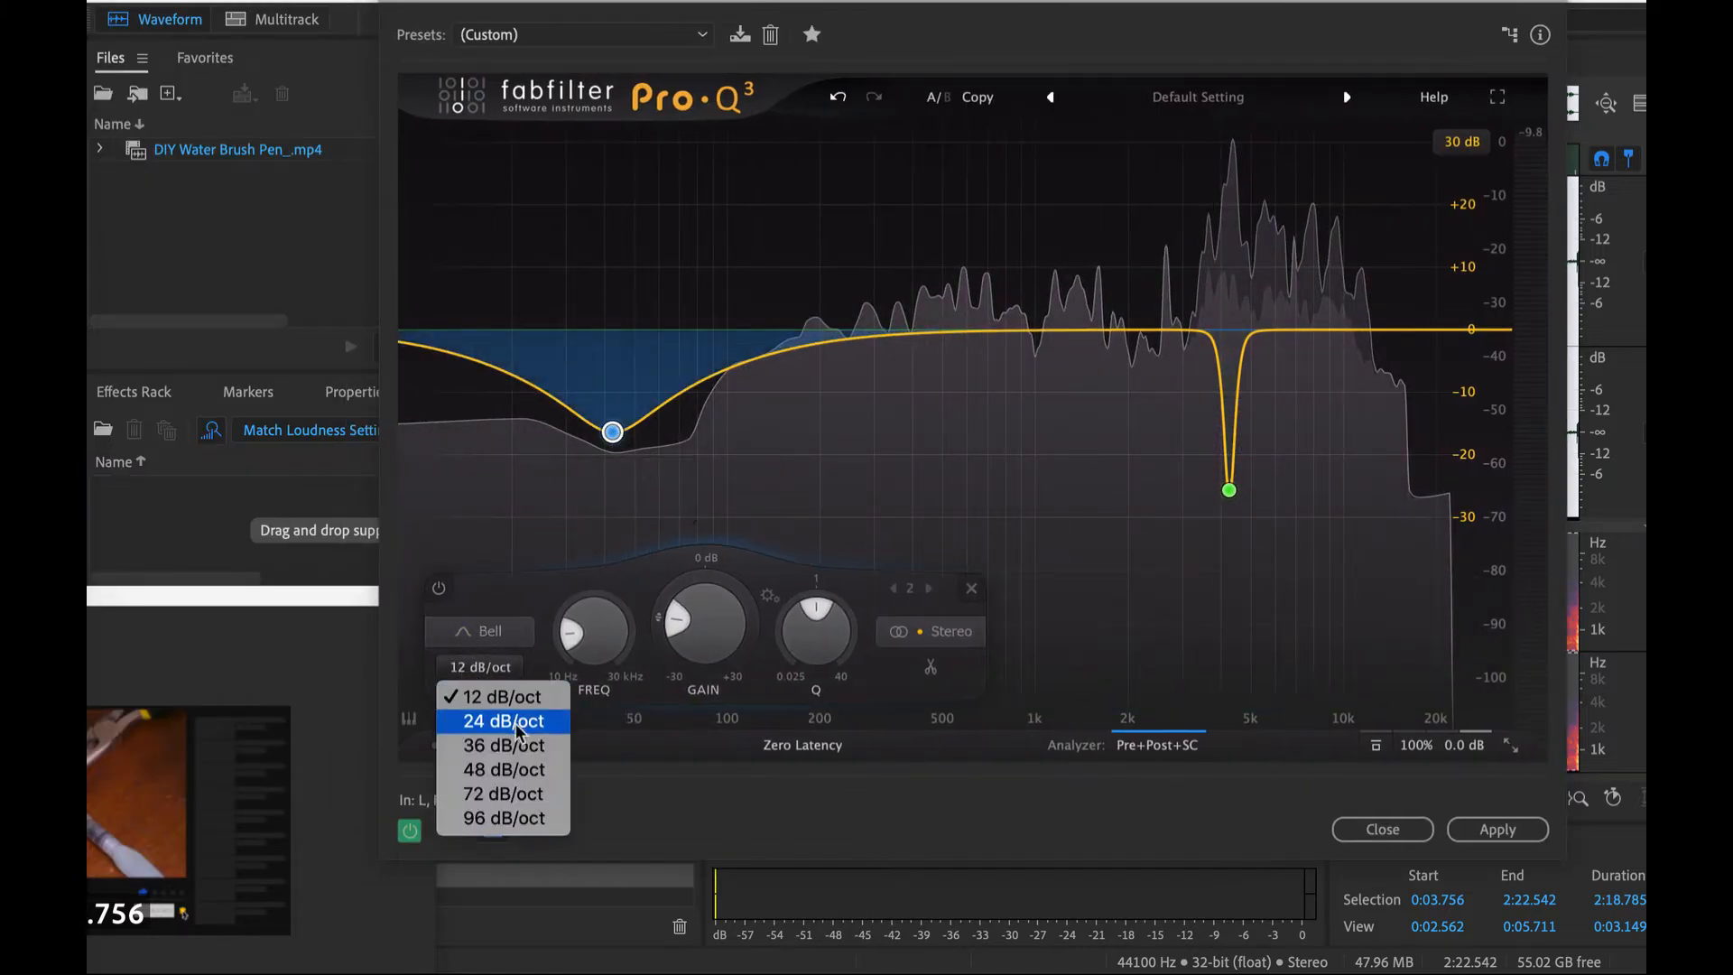
left_click(522, 796)
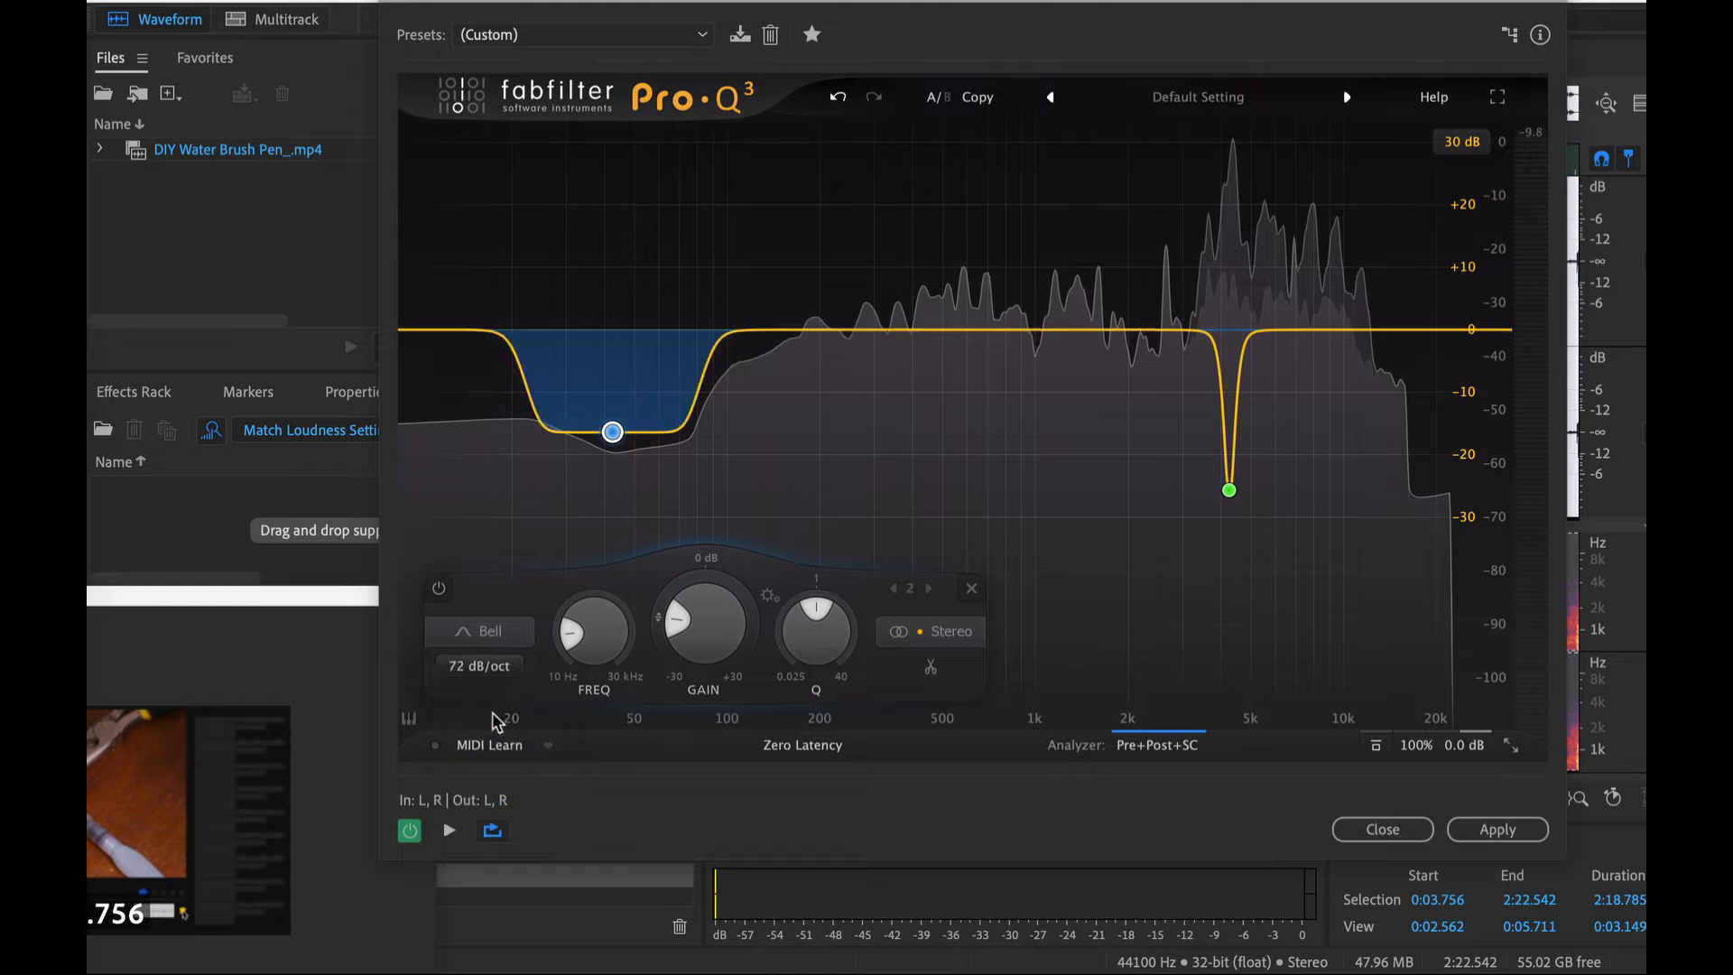
left_click(496, 637)
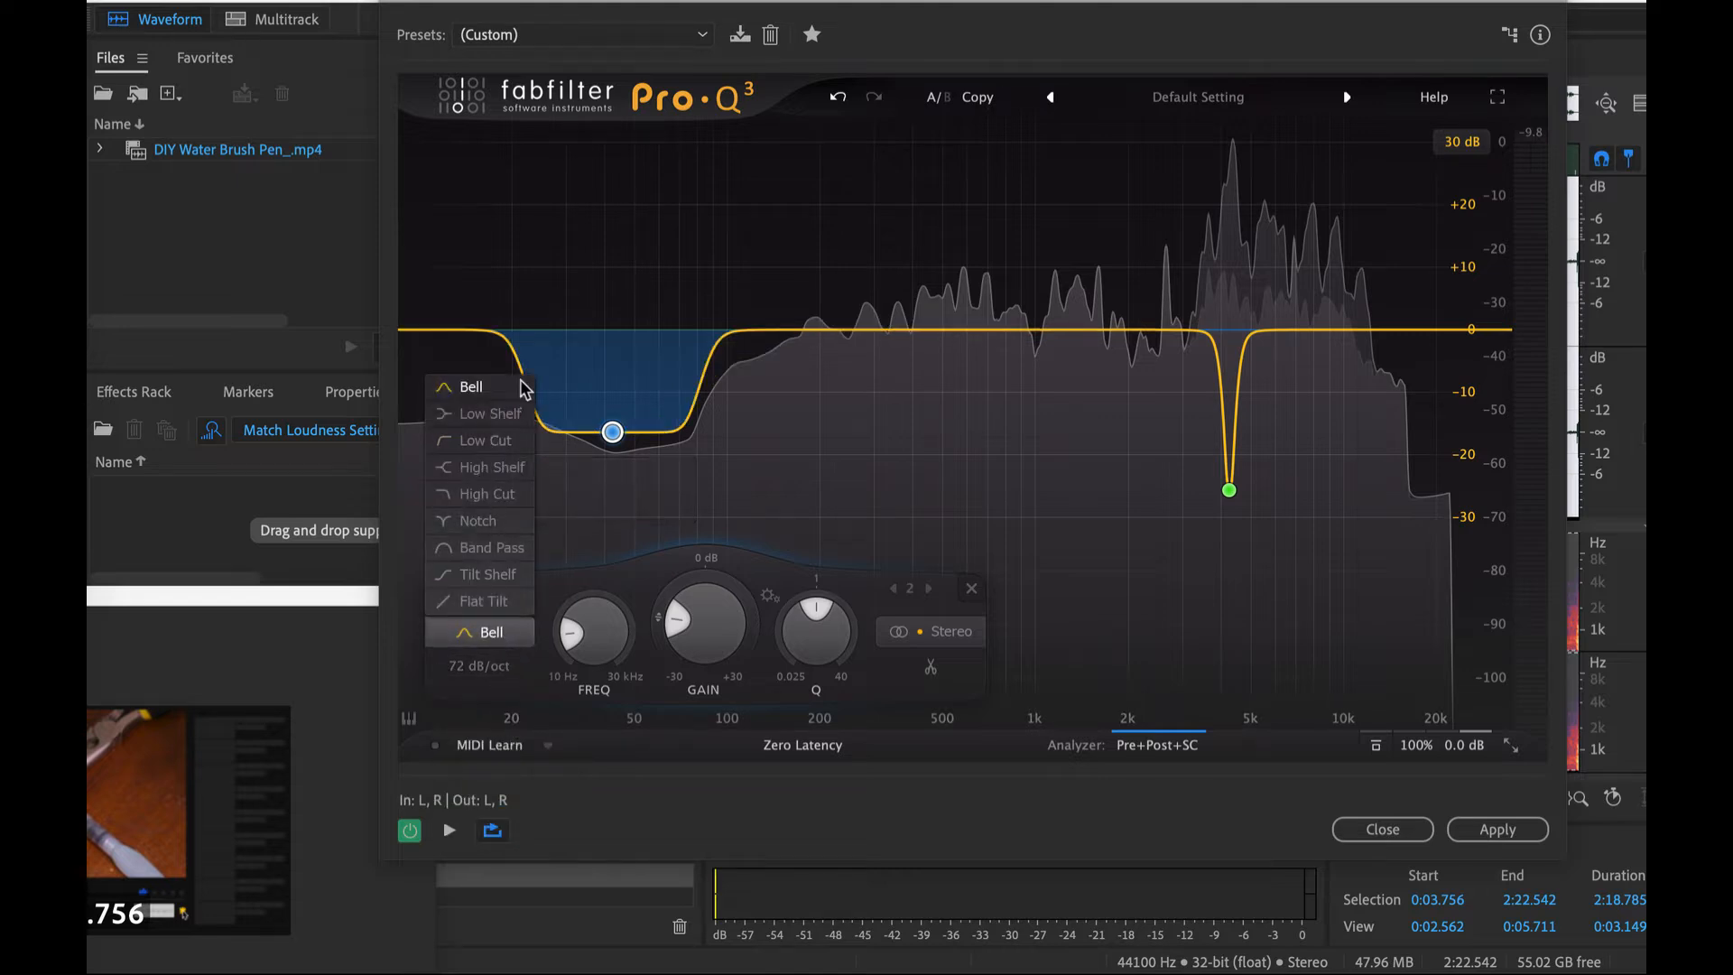
left_click(495, 444)
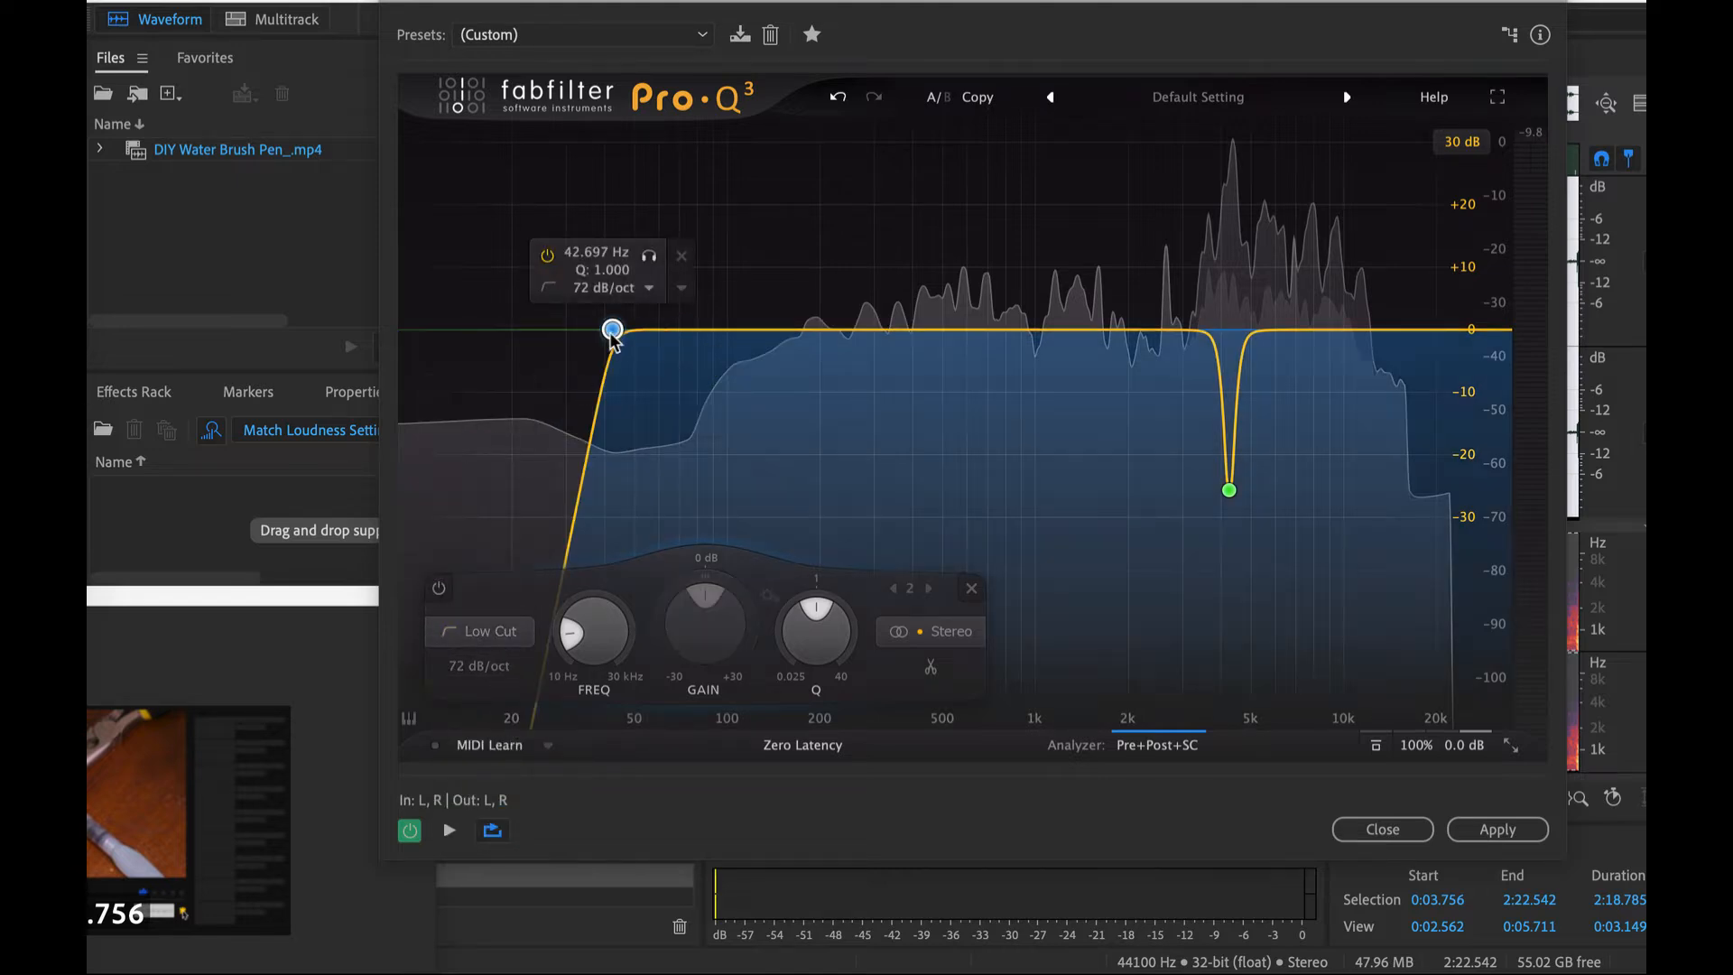
- Adjust the low cut while playing and soloing it, setting it to about 49.8 Hz with a Q of about 0.67
mouse_move(612, 330)
left_mouse_down()
mouse_move(645, 357)
mouse_move(593, 358)
left_mouse_up()
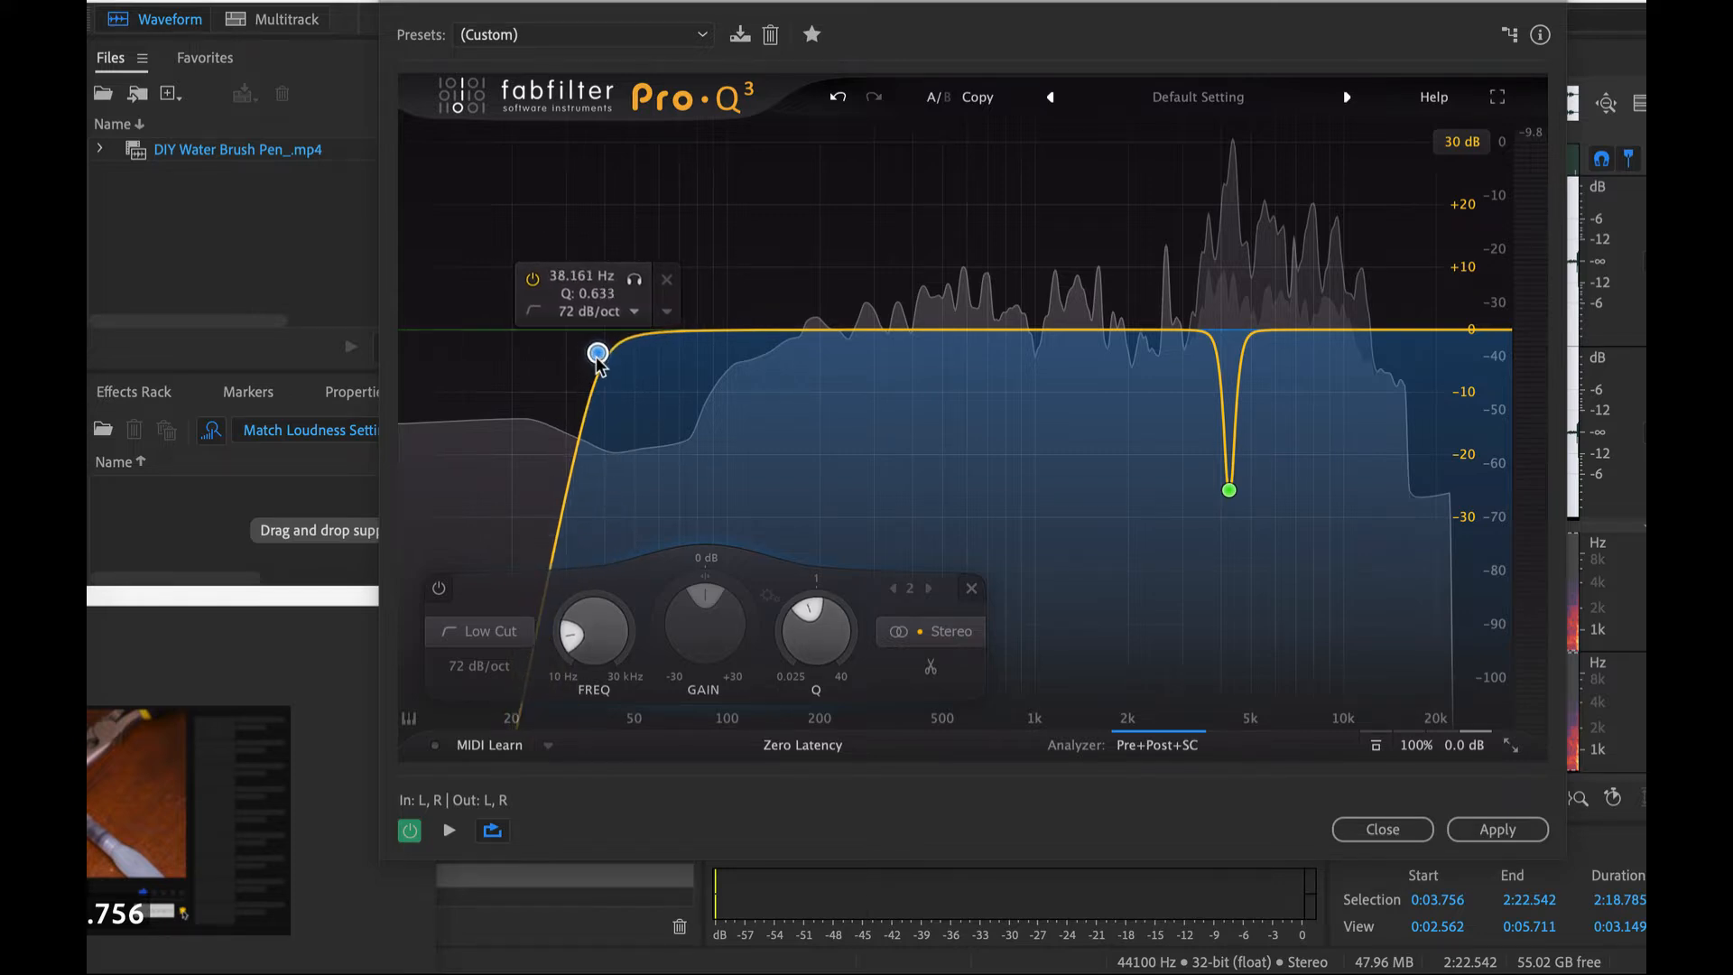
key("space")
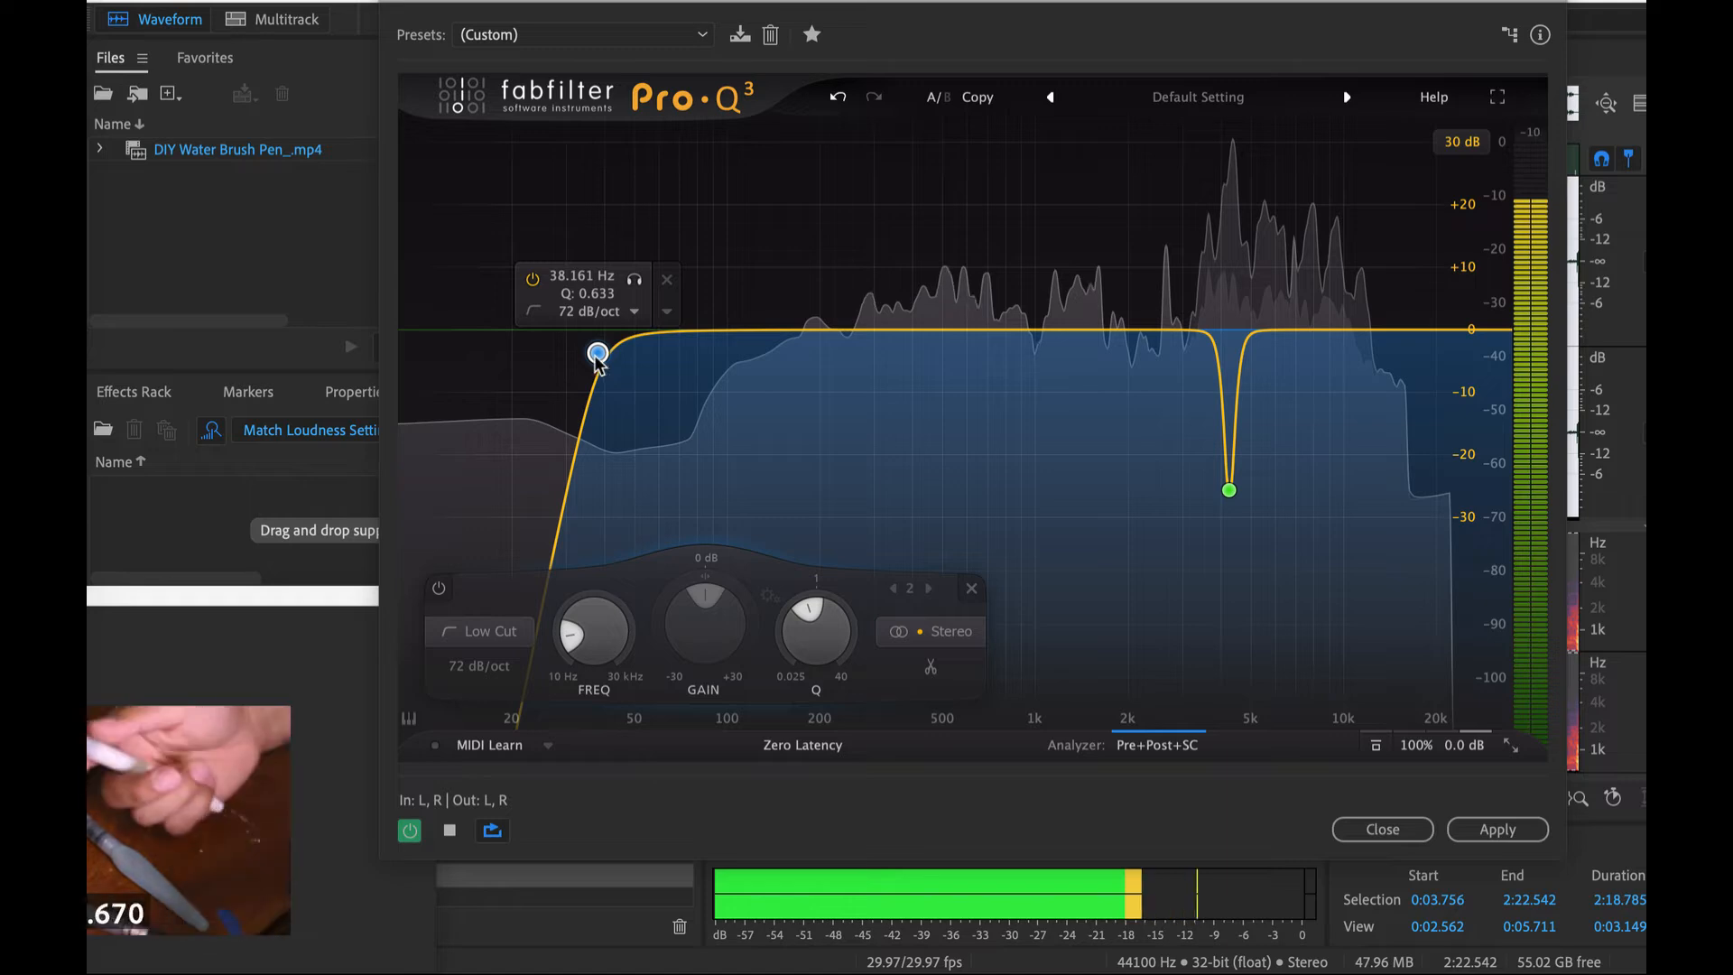
left_click_drag(598, 353, 584, 351)
left_click(621, 279)
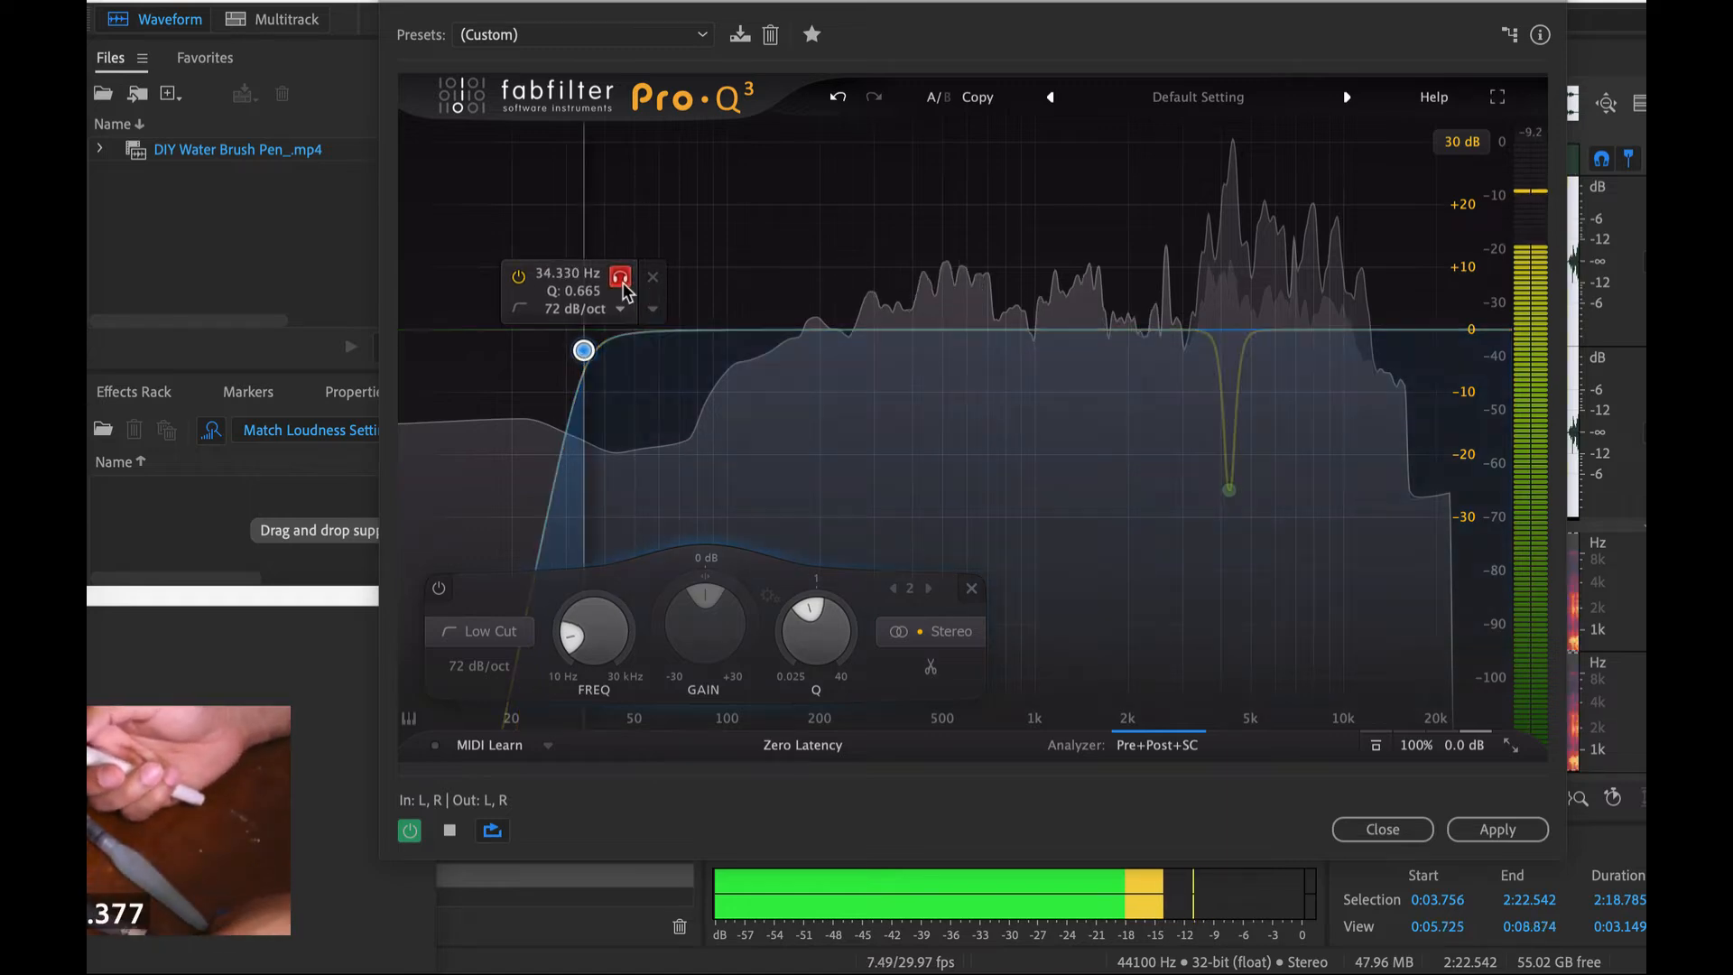
left_click_drag(623, 286, 676, 332)
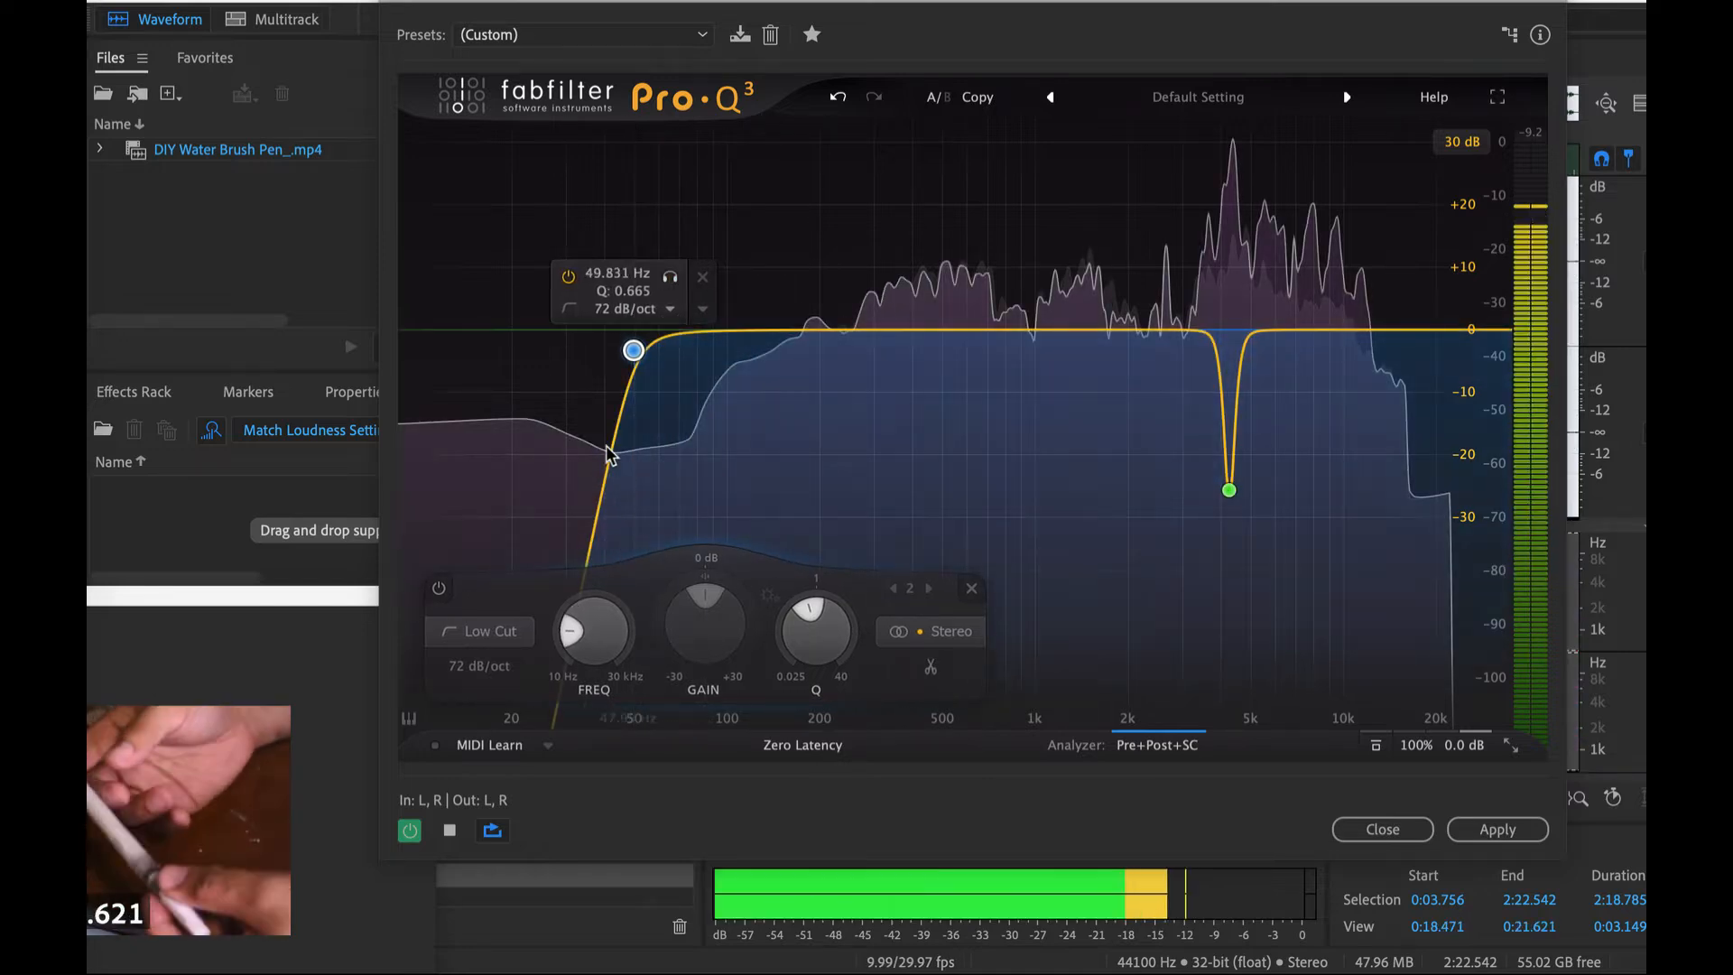
key("space")
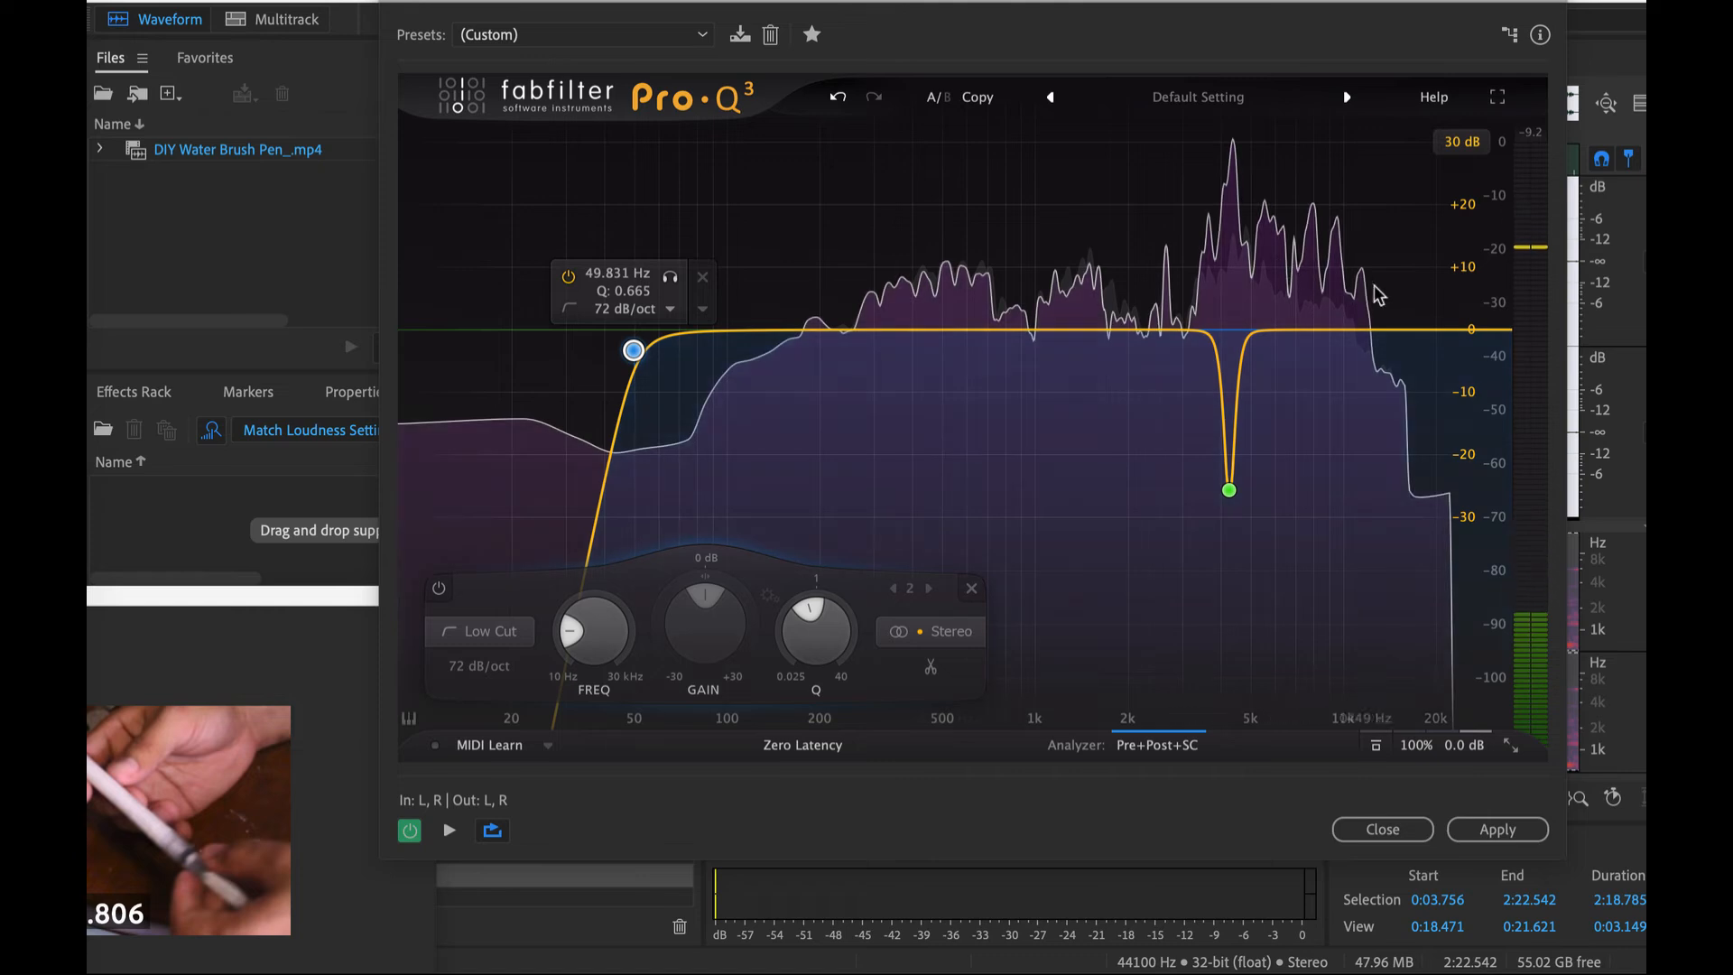
- Add a third band as a High Cut at about 11700 Hz and raise its Q to about 1.7
left_click_drag(1362, 336, 1319, 333)
left_click(991, 631)
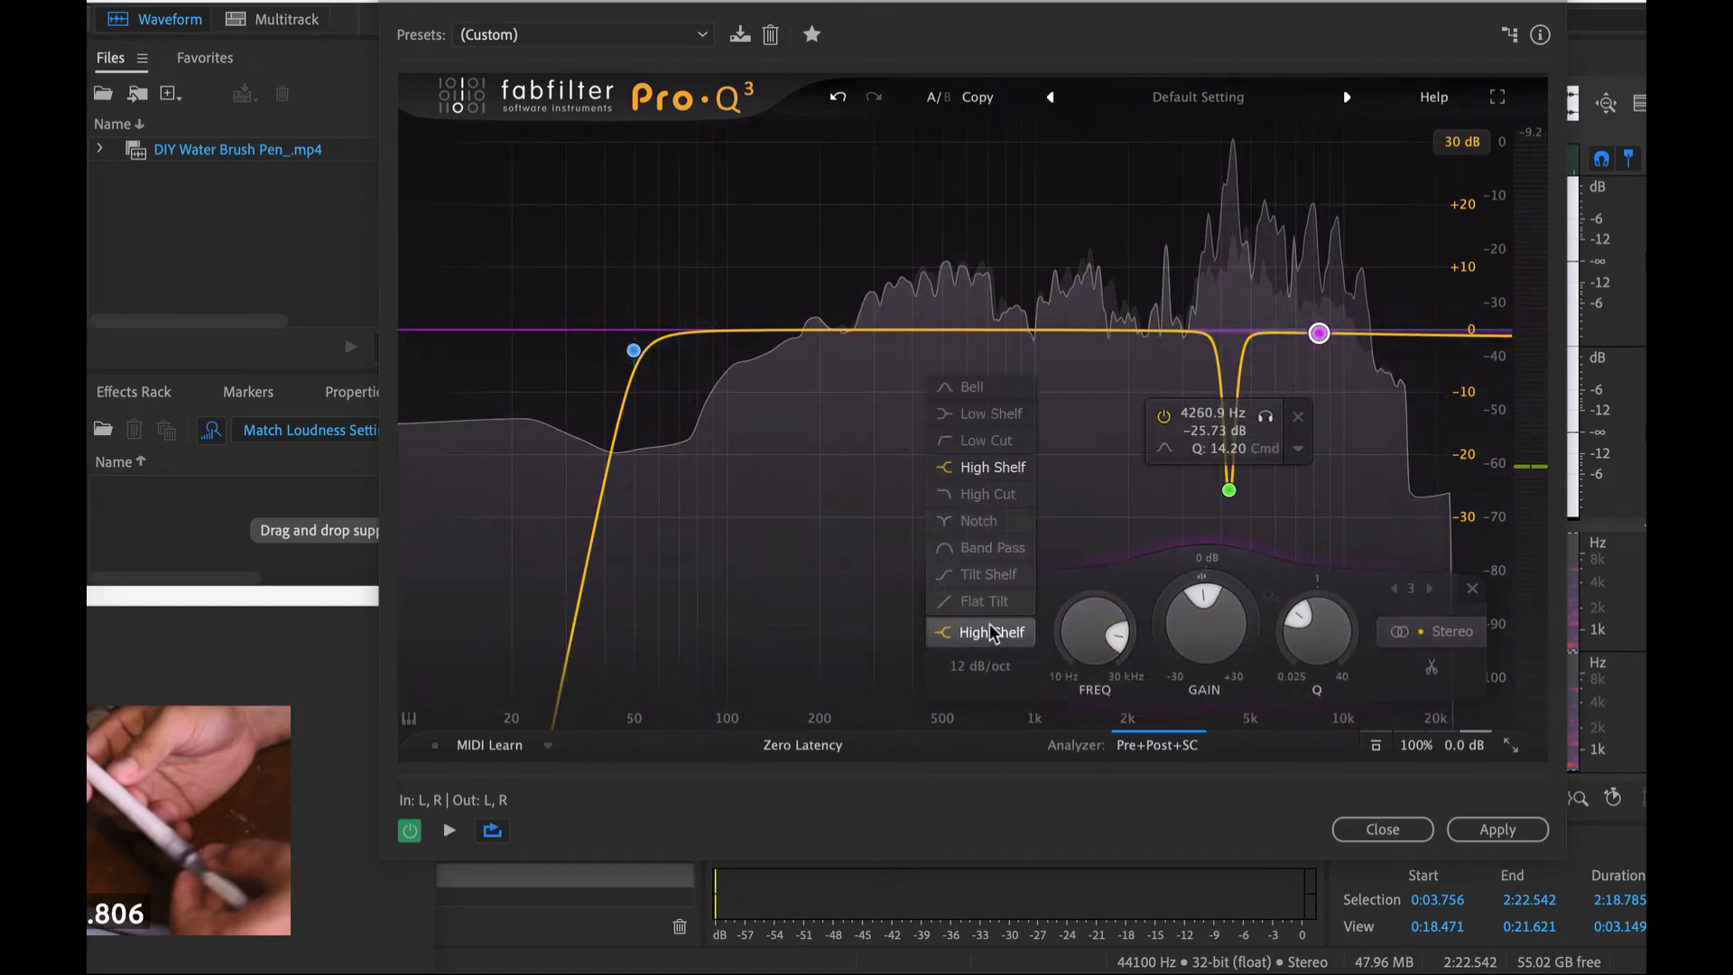
left_click(987, 495)
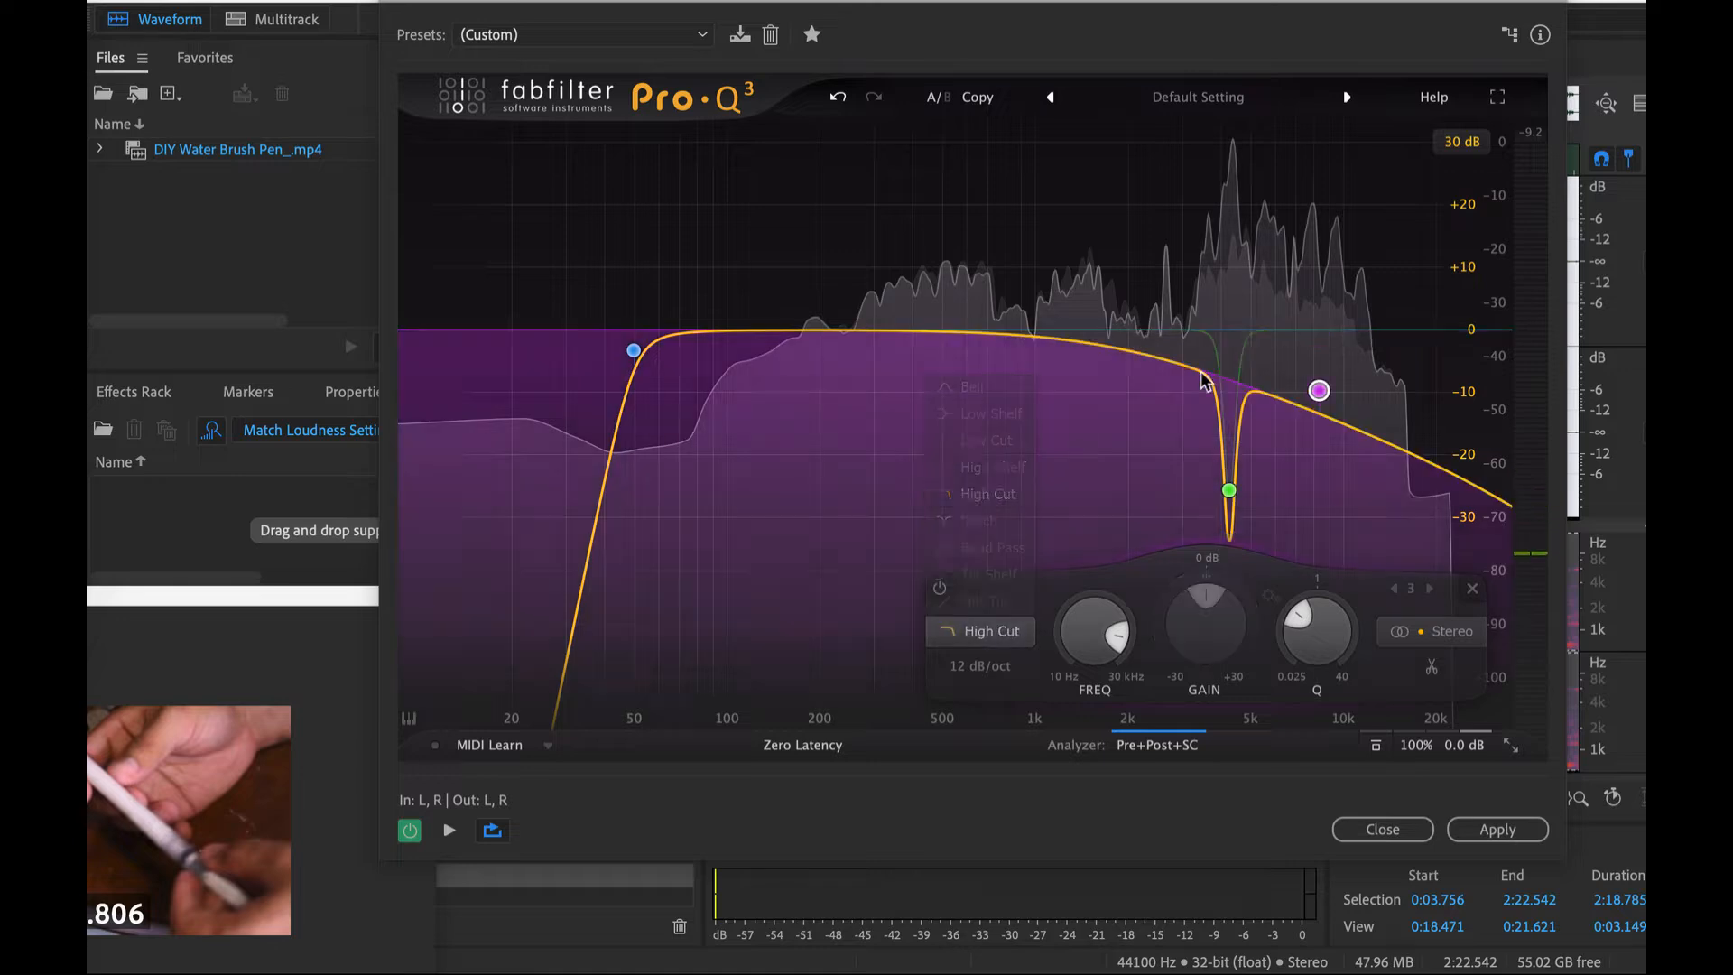
left_click_drag(1319, 395, 1368, 325)
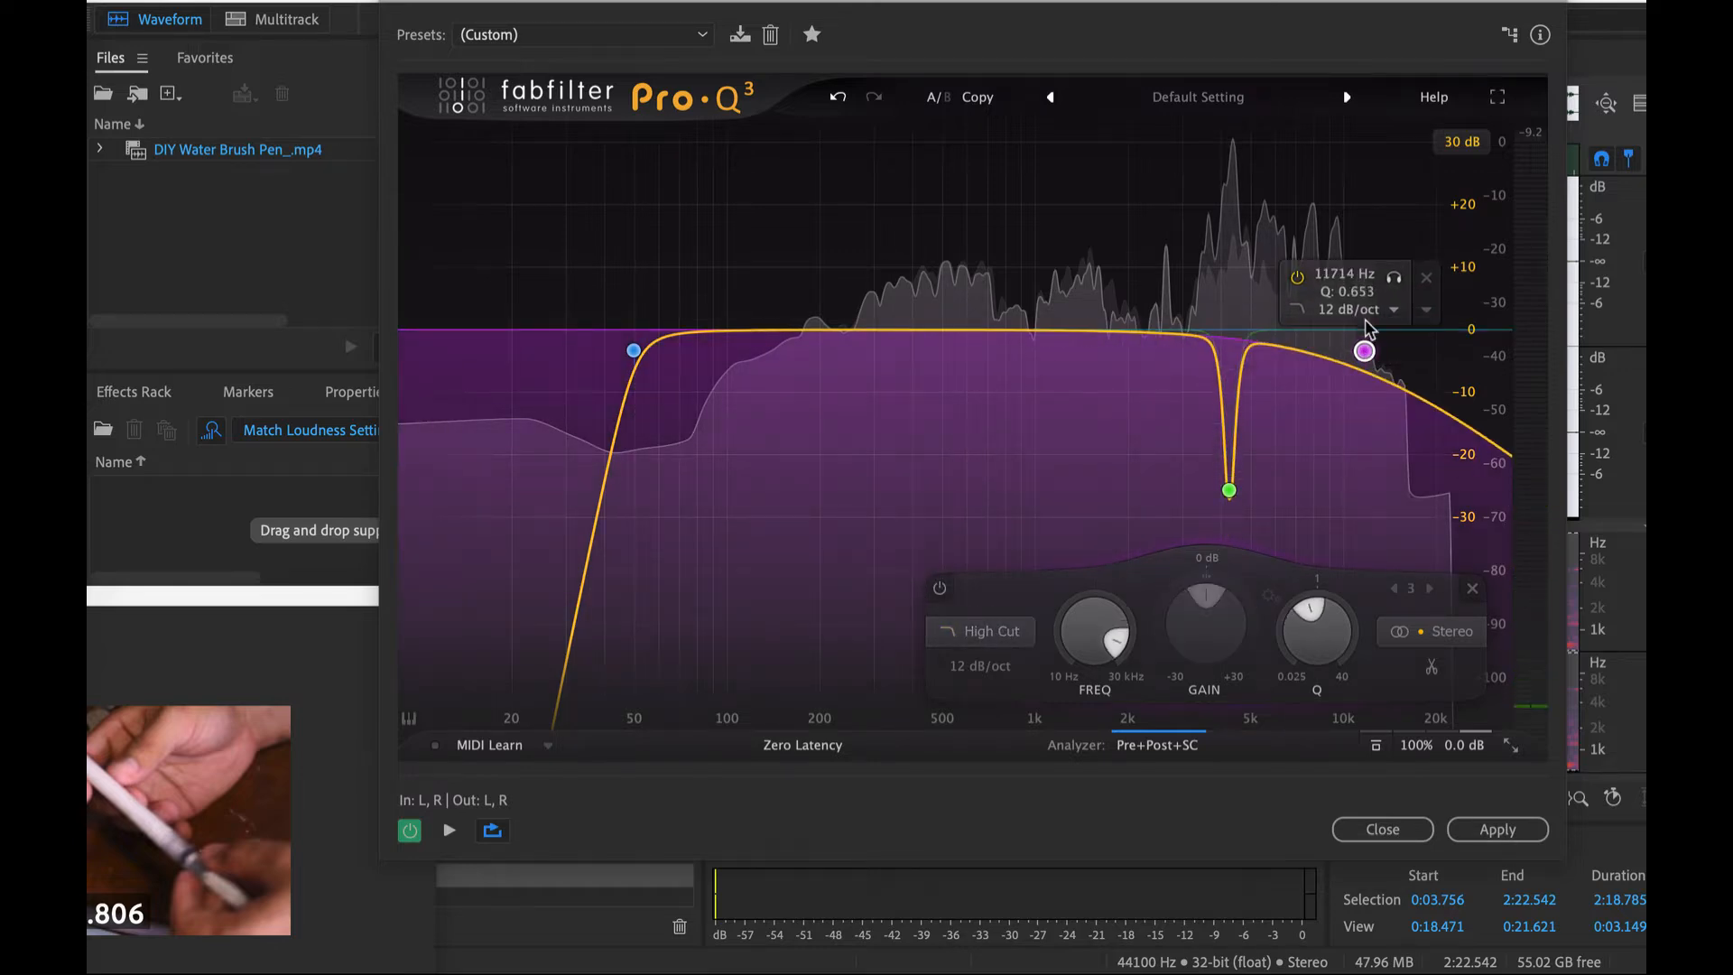
left_click_drag(1306, 627, 1306, 591)
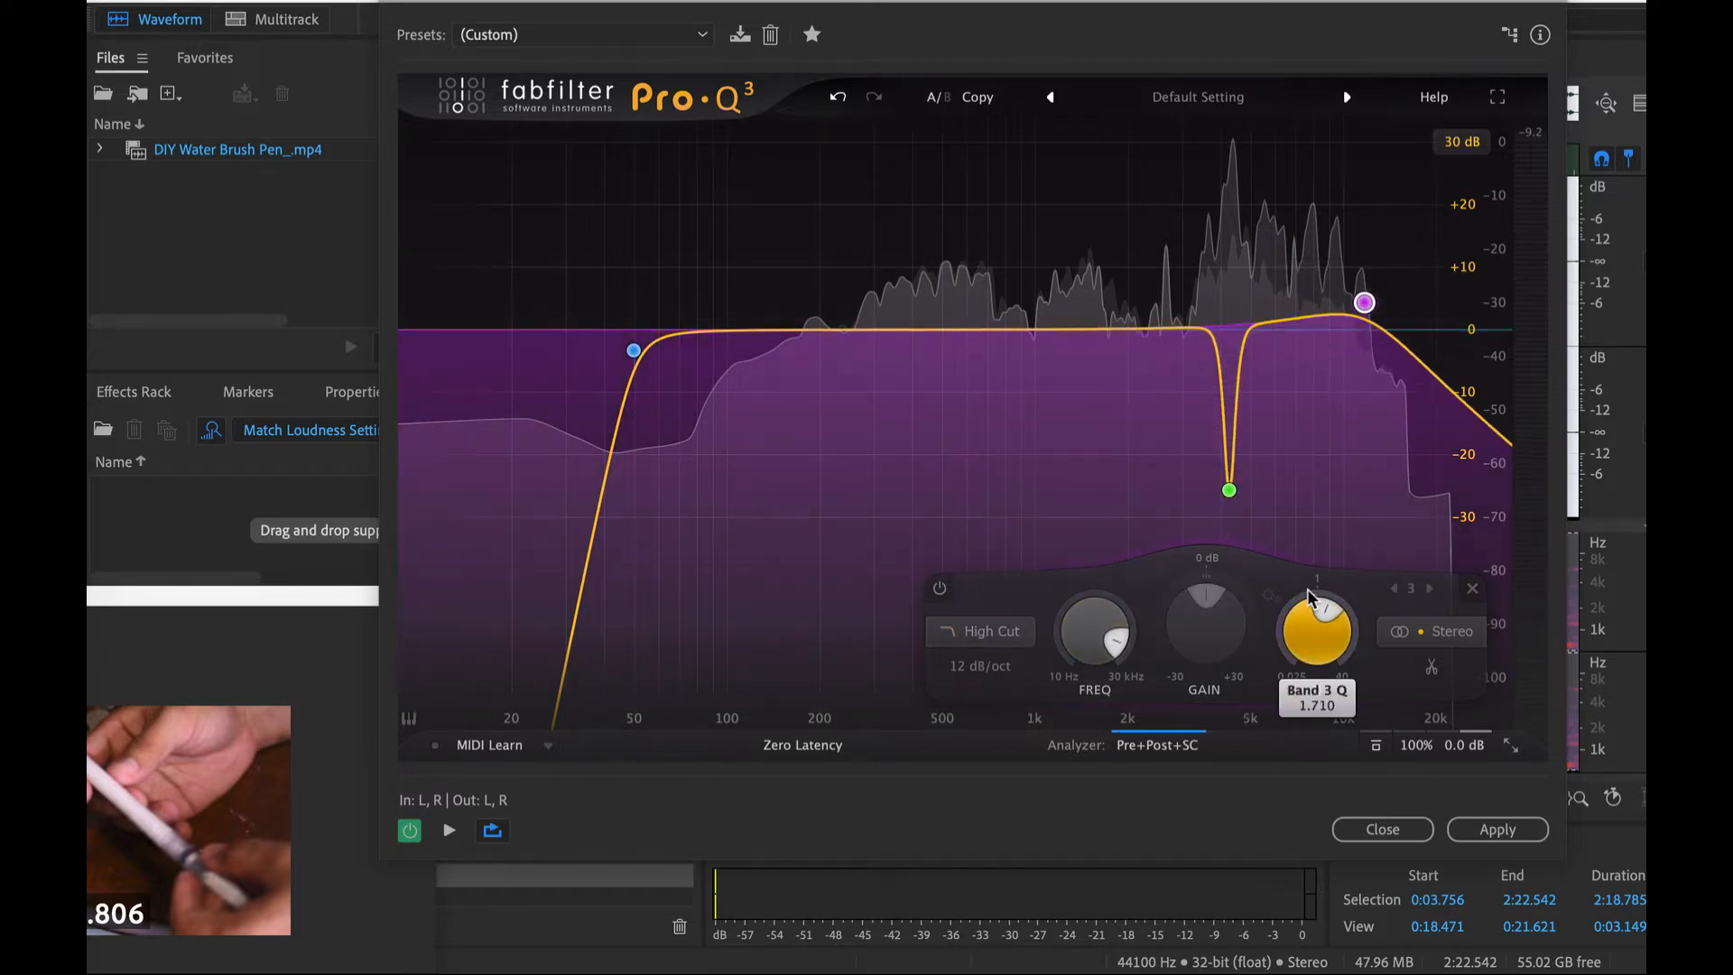
- Give the high cut a 72 dB/oct slope and, while playing and soloing it, set it to about 12800 Hz with a Q of about 0.8
left_click(996, 672)
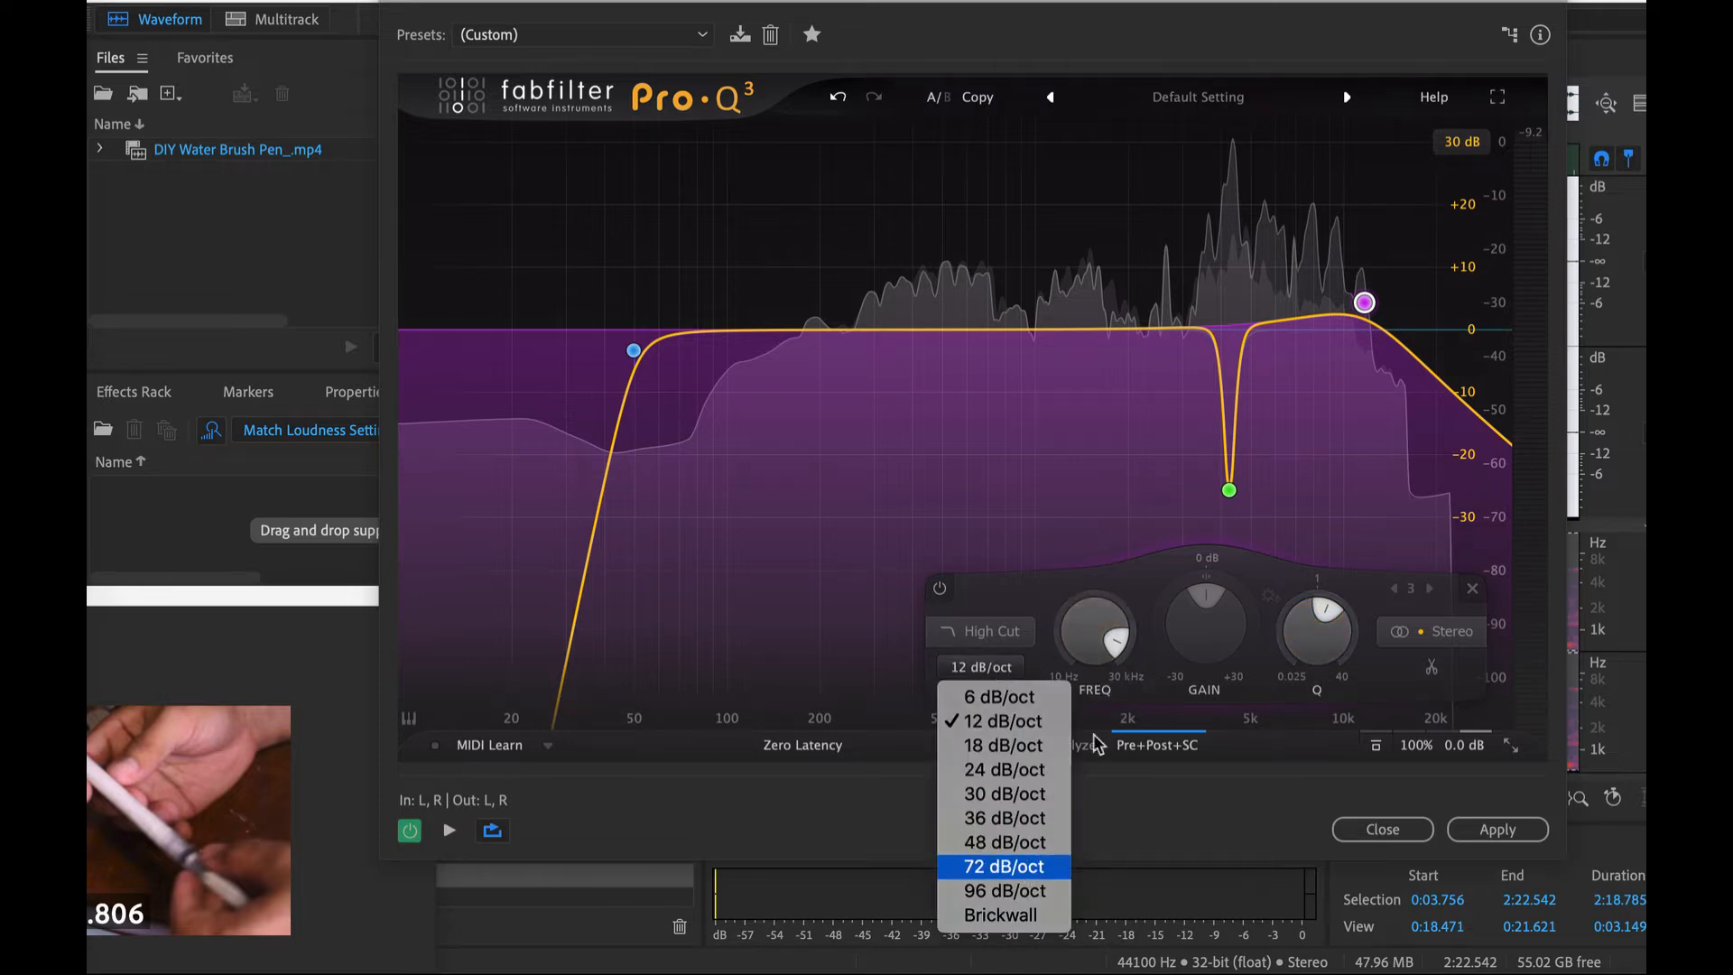
left_click(1004, 866)
left_click_drag(1367, 308, 1392, 346)
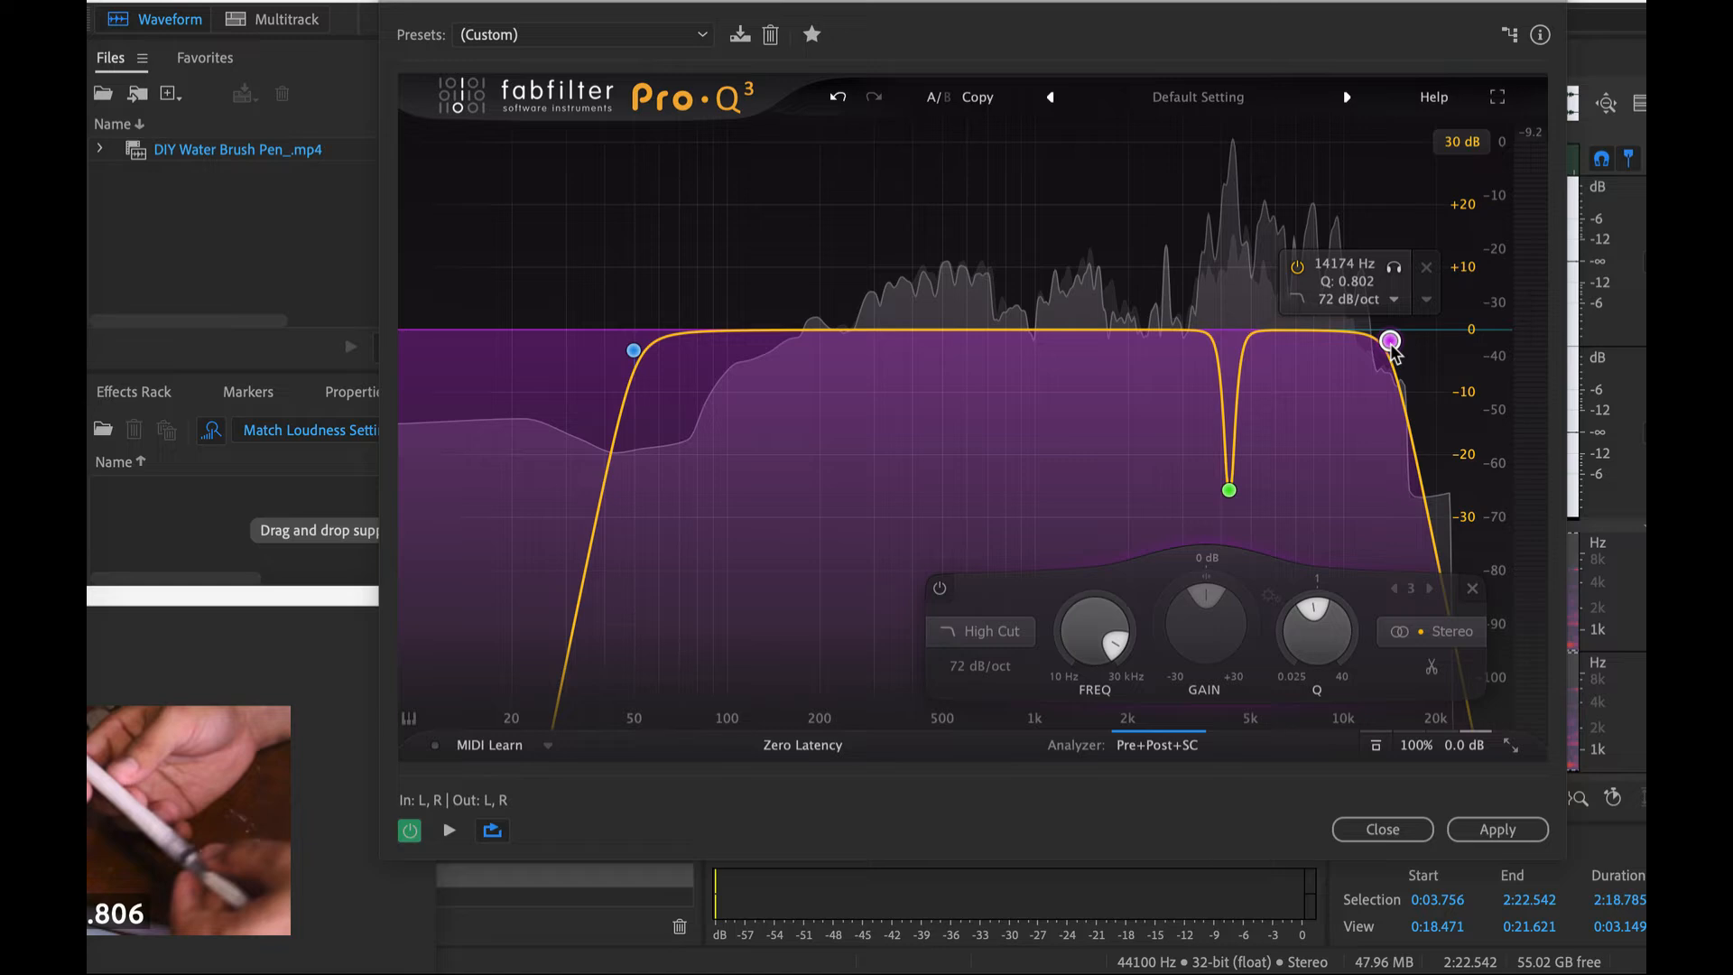
key("space")
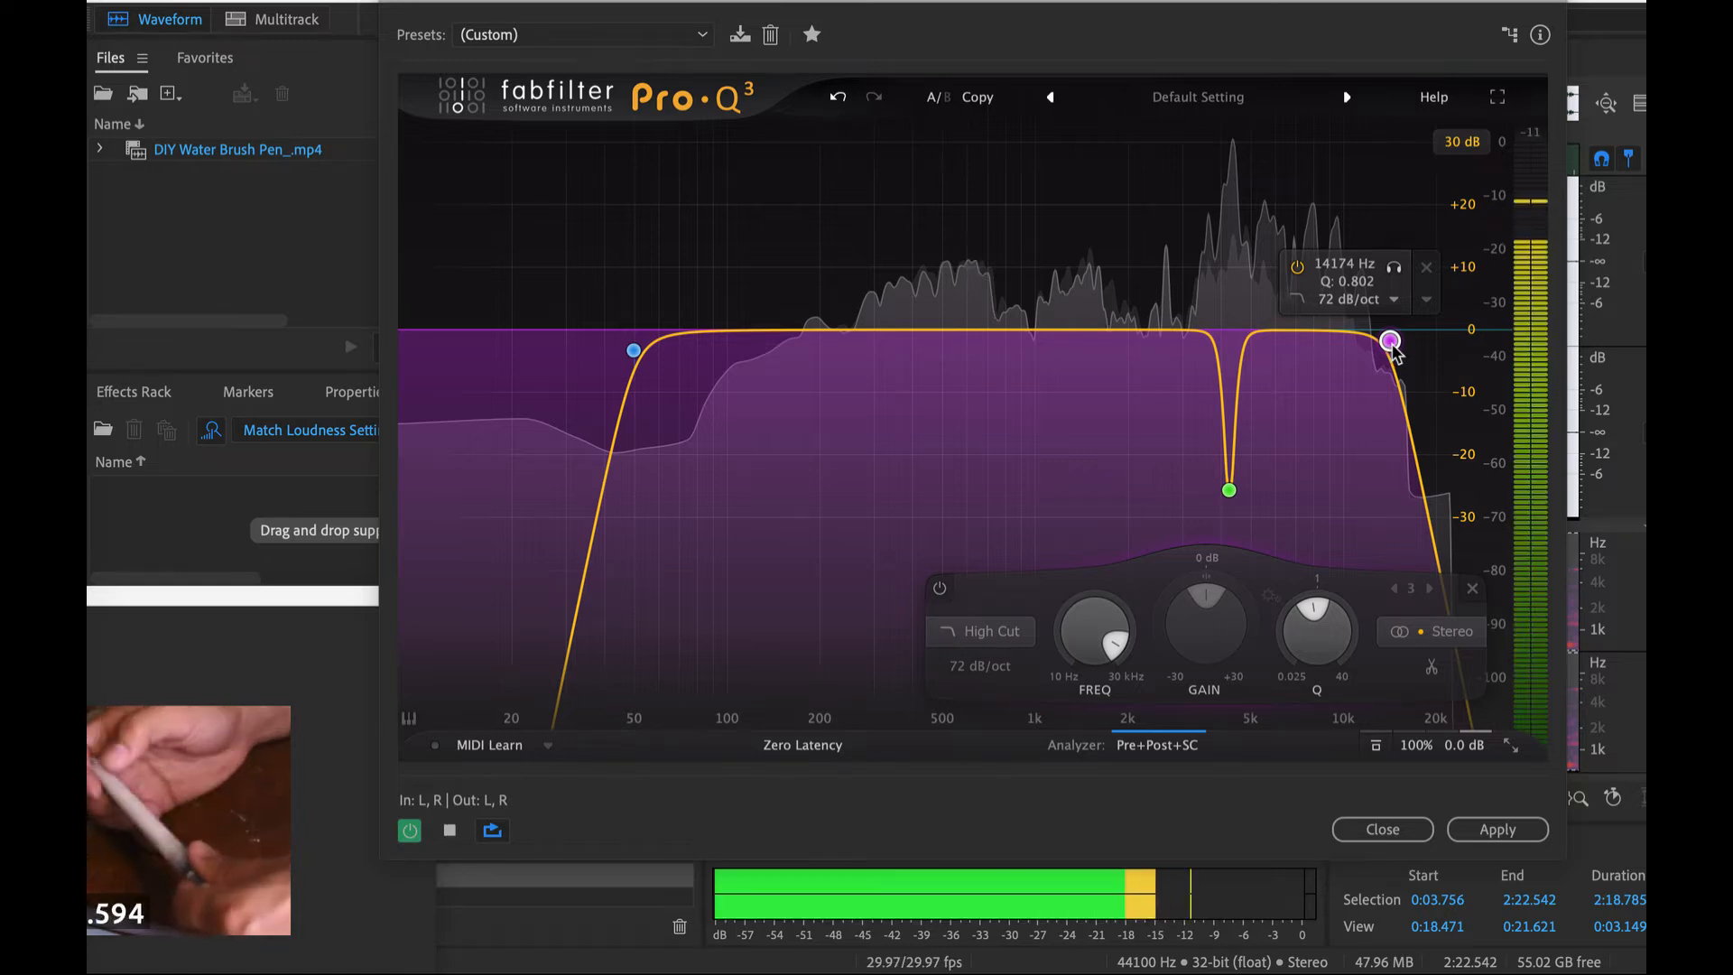
left_click(1394, 268)
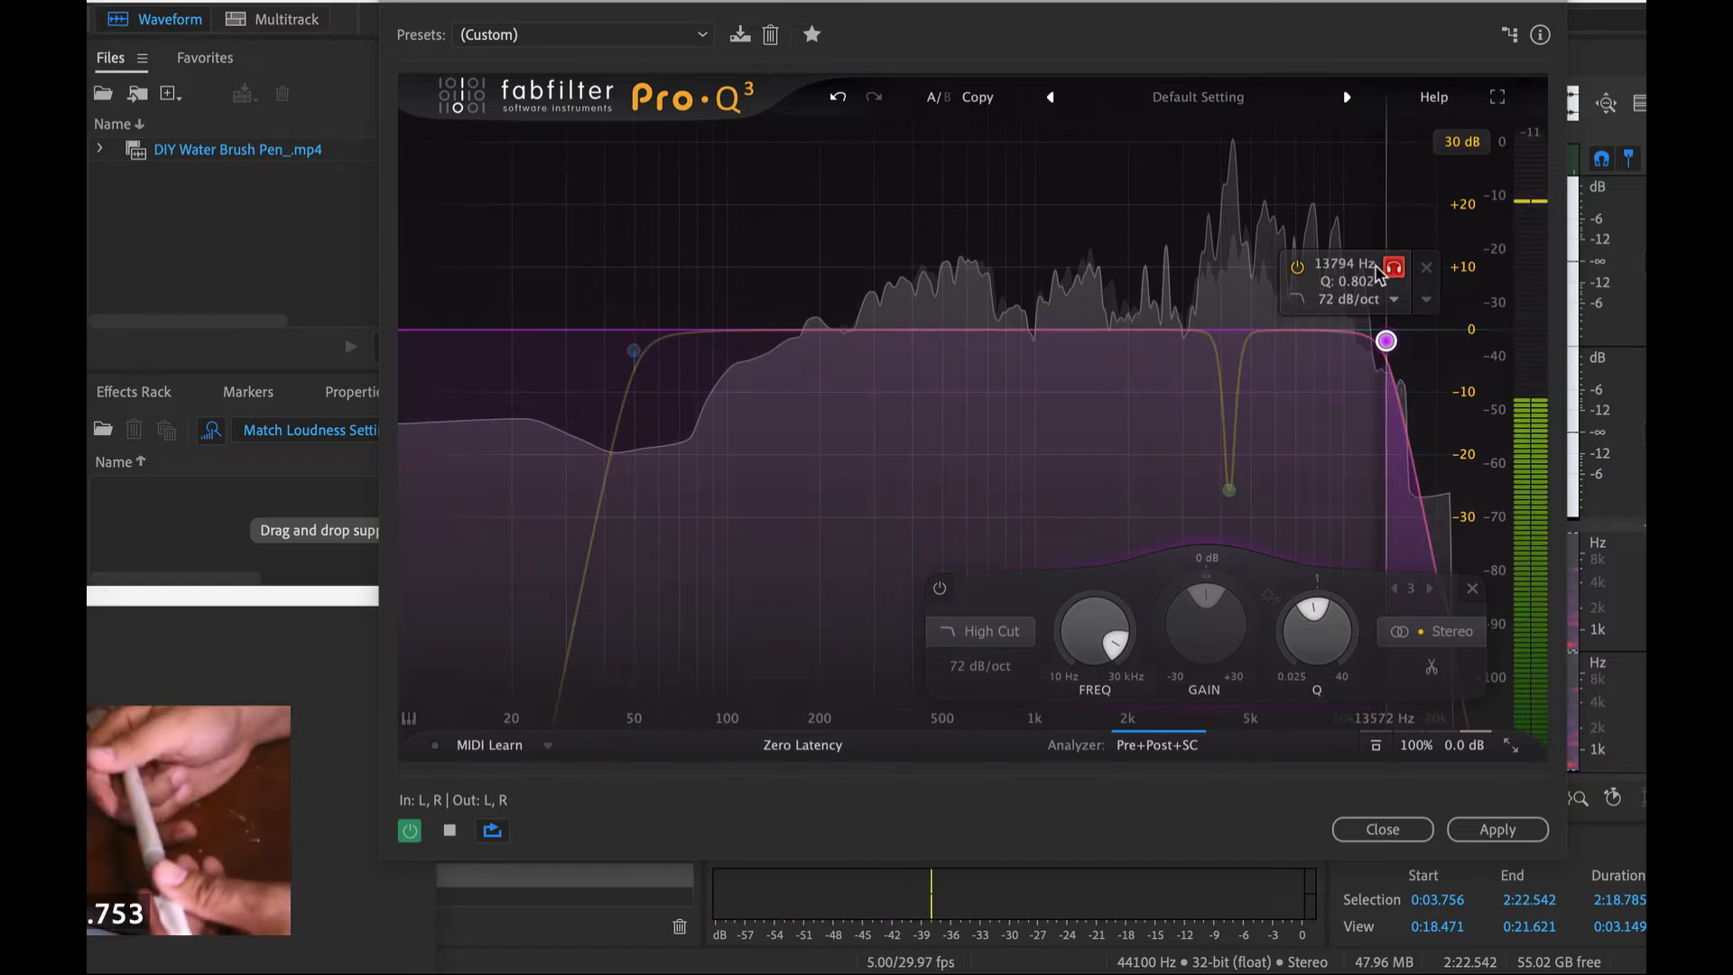
left_click_drag(1374, 271, 1375, 273)
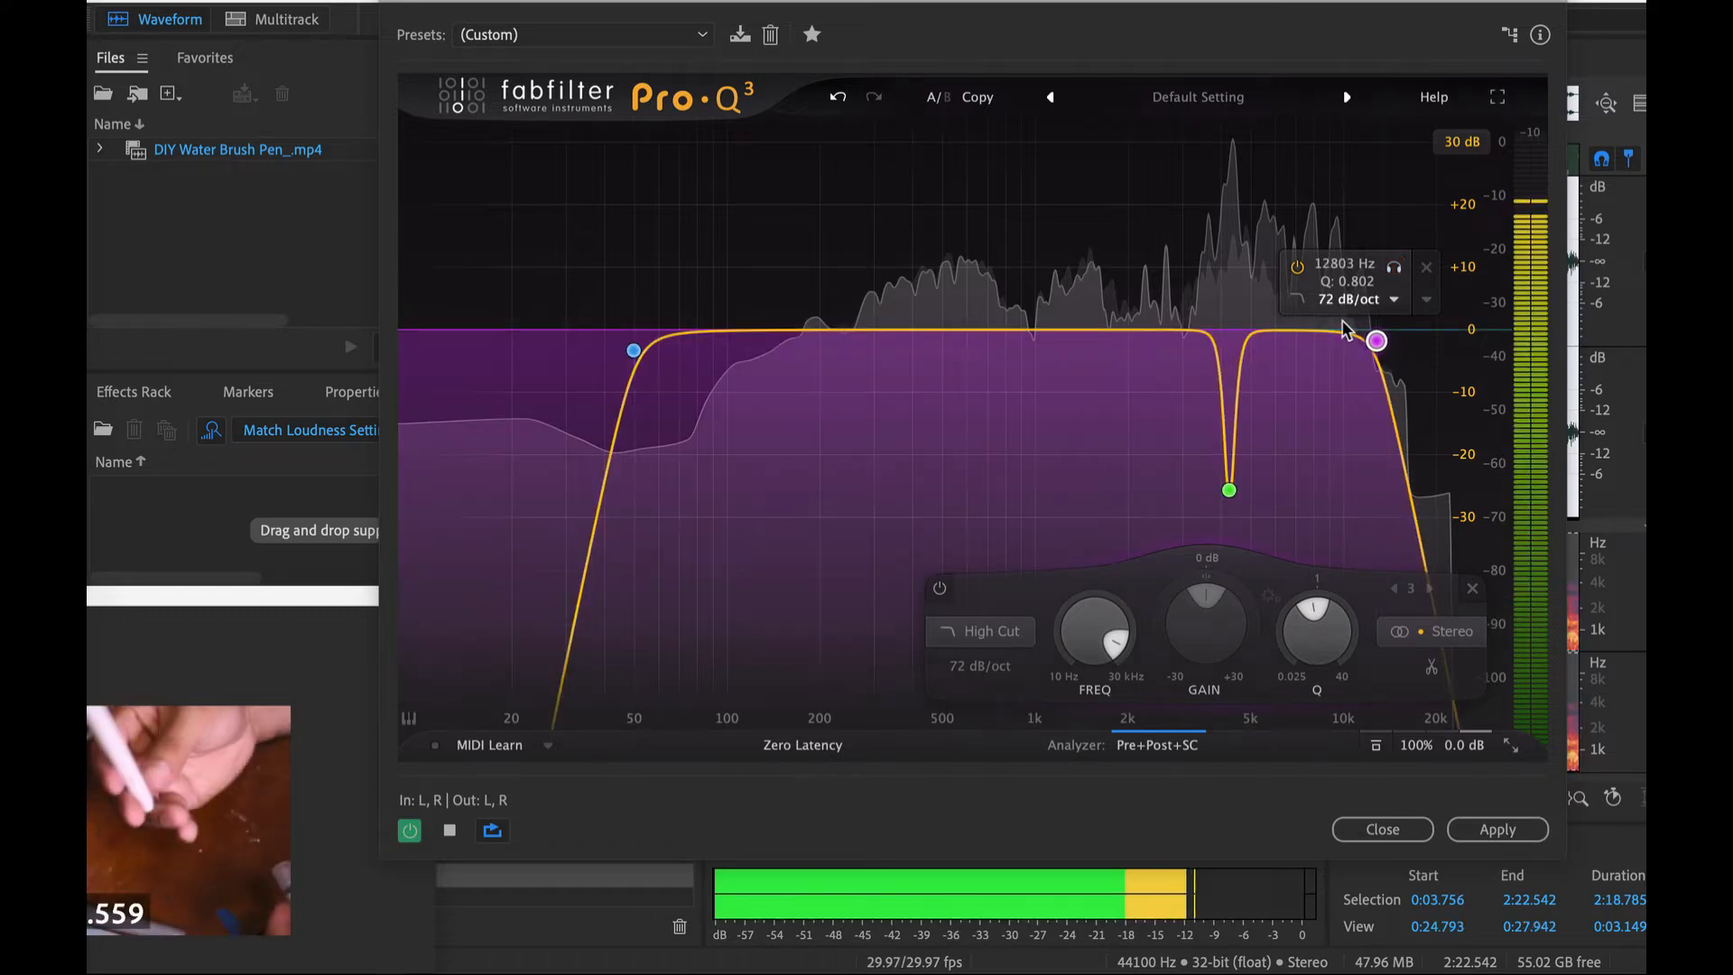
key("space")
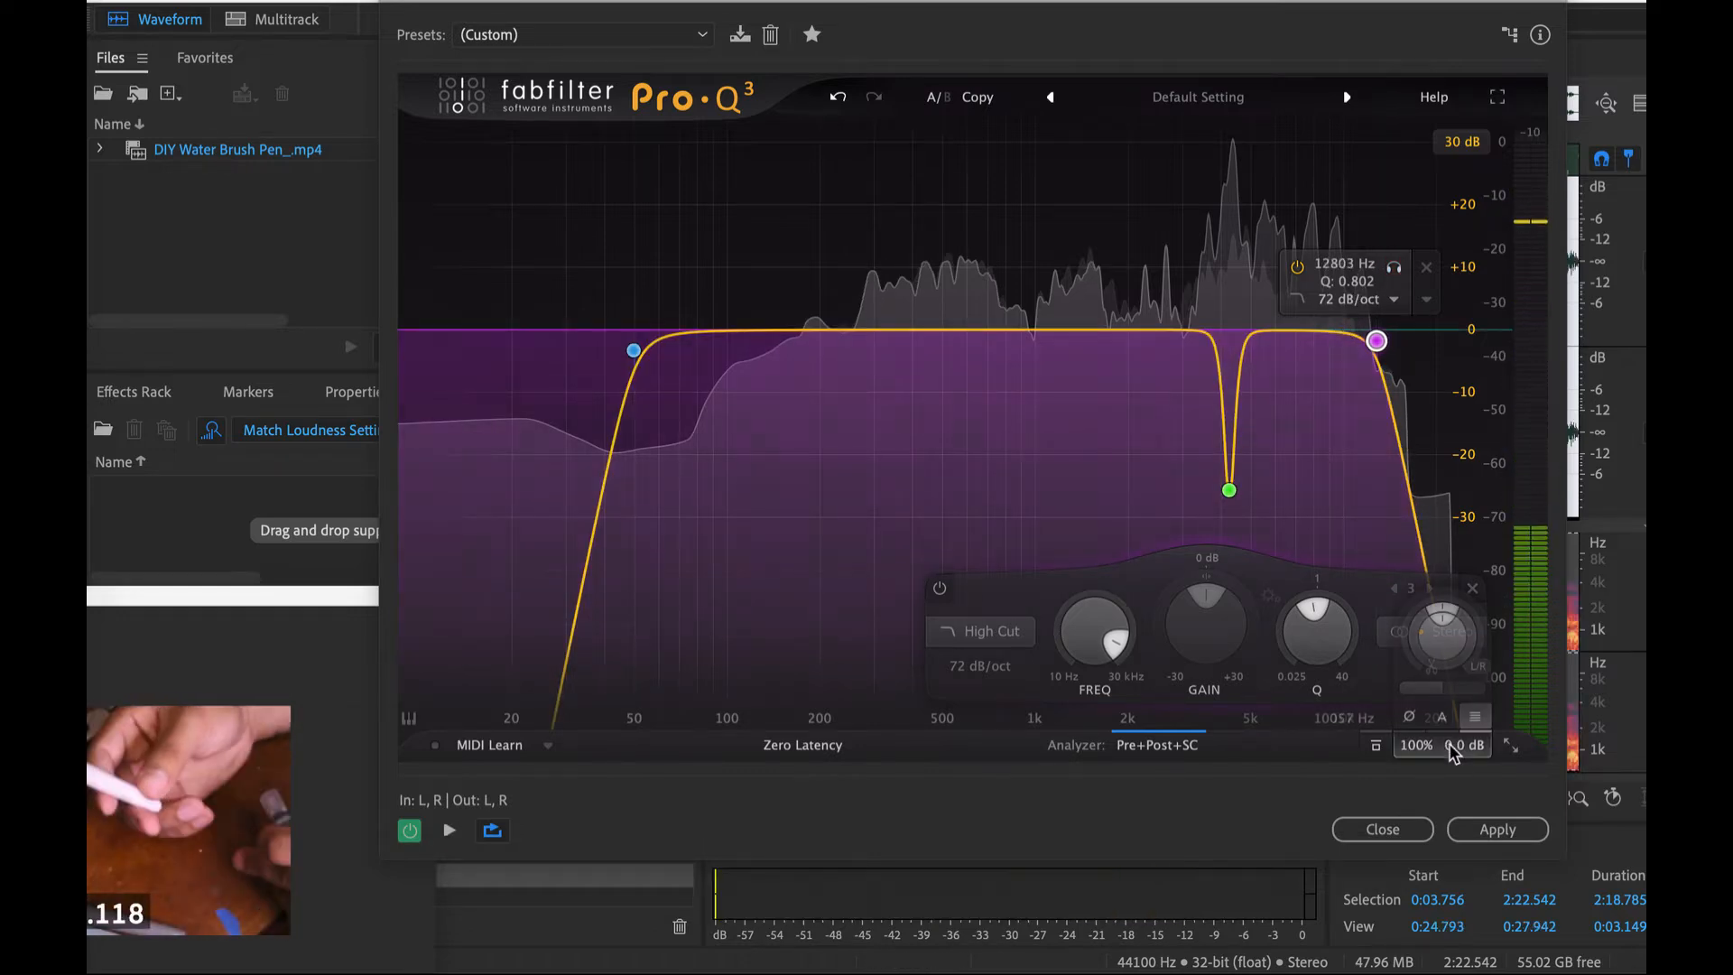
- Turn on auto gain and add a fourth bell band, adjusting it during playback to a slight dip of about 3 dB near 1.4 kHz
mouse_move(1456, 748)
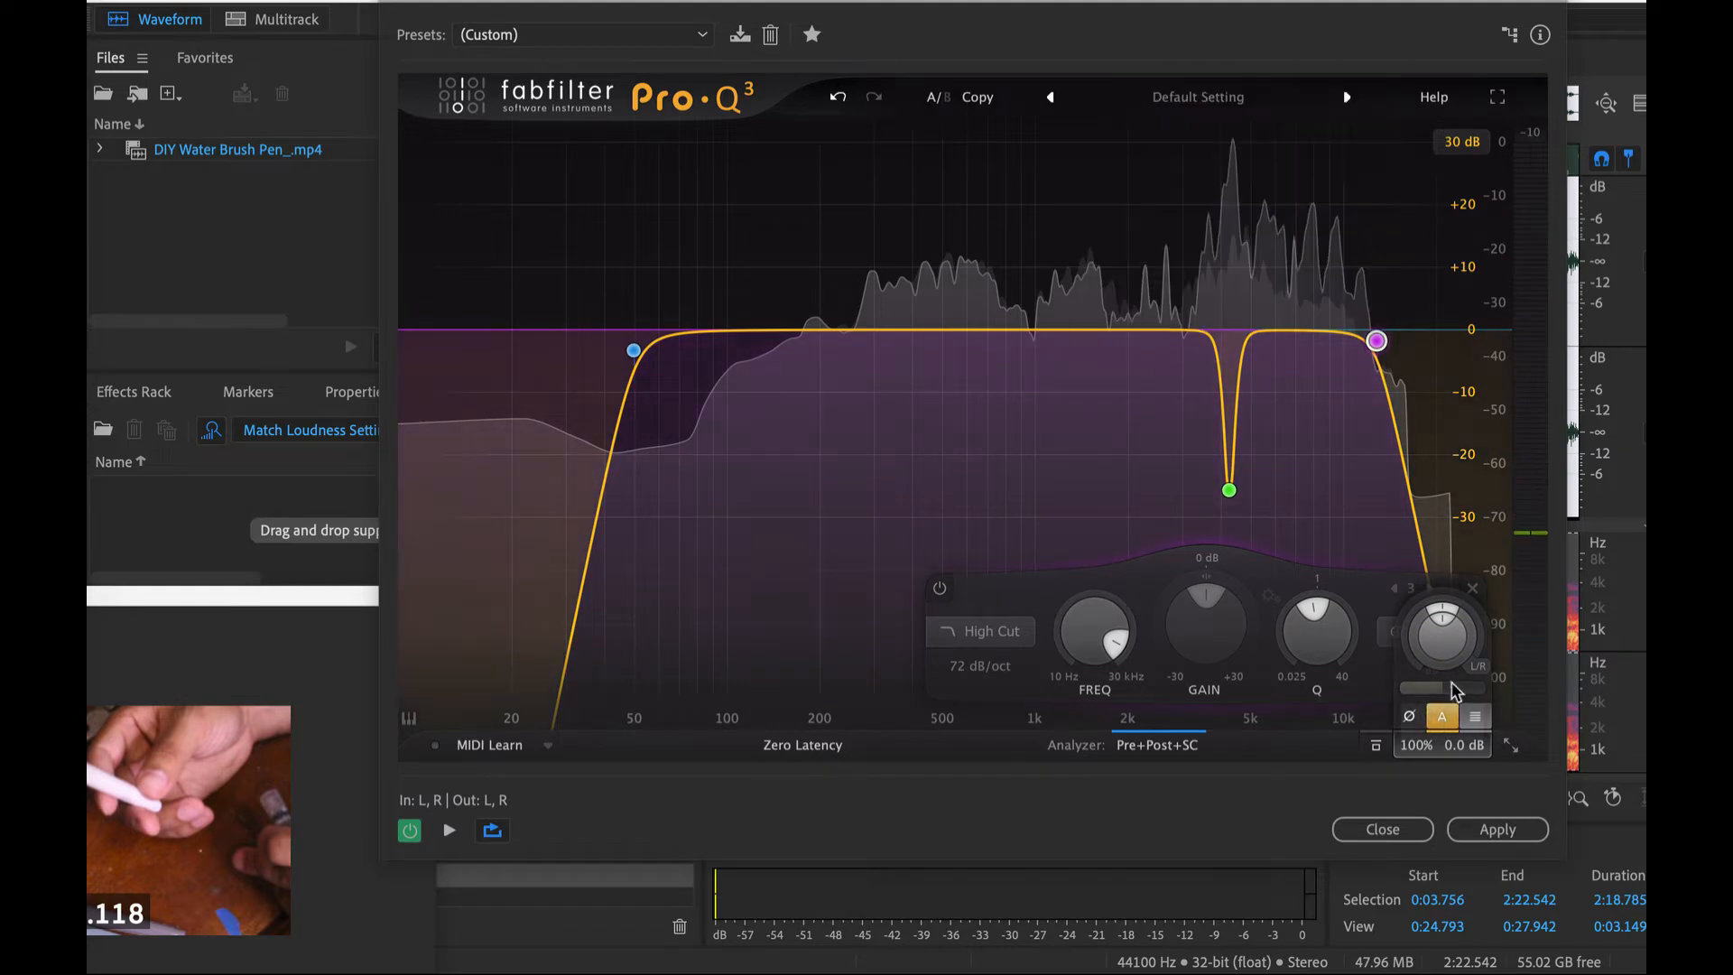
mouse_move(1421, 360)
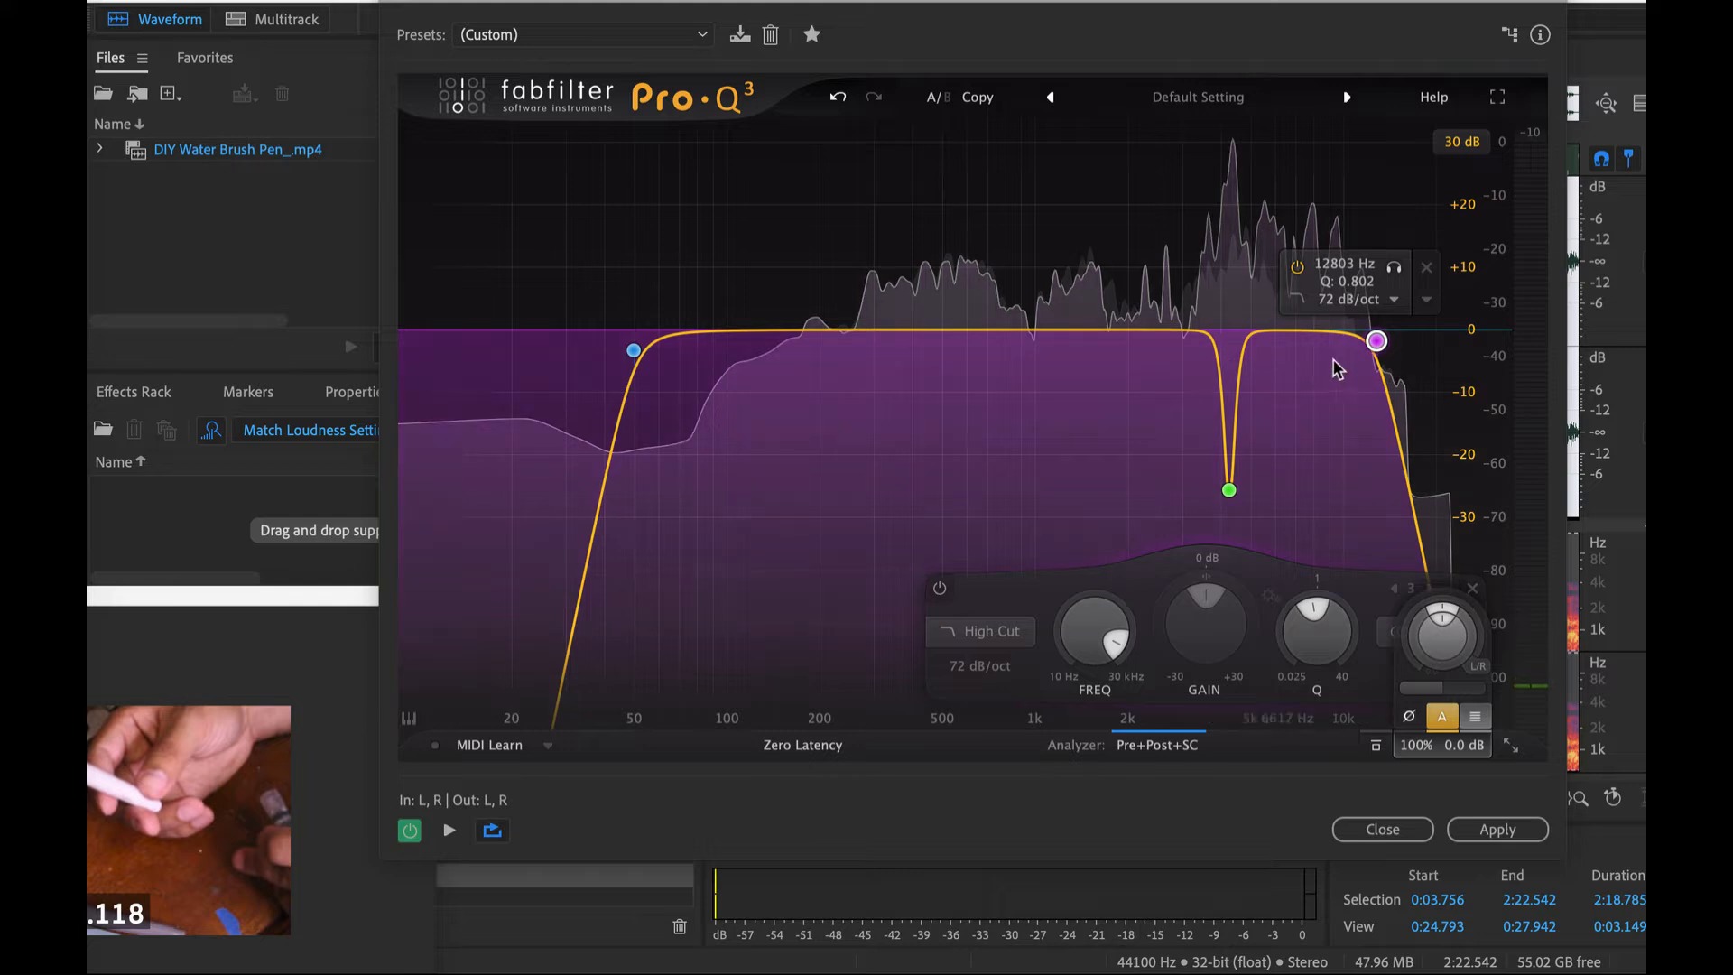
left_click(1032, 330)
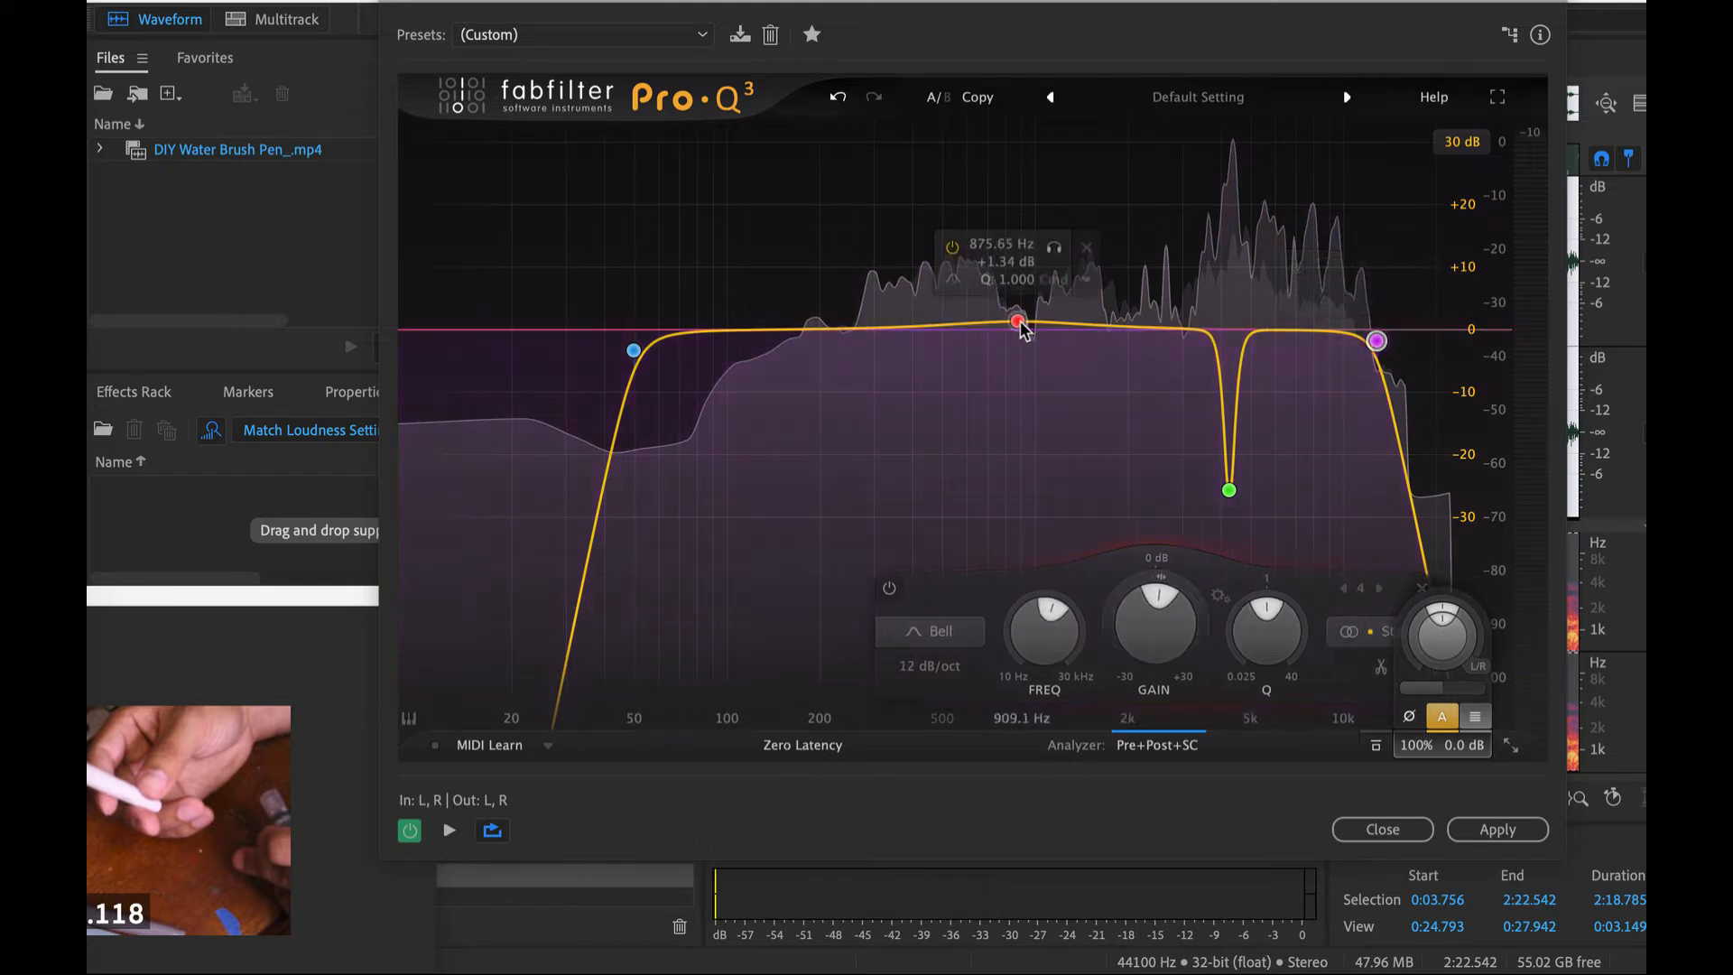
left_click_drag(1032, 330, 1109, 290)
mouse_move(1226, 618)
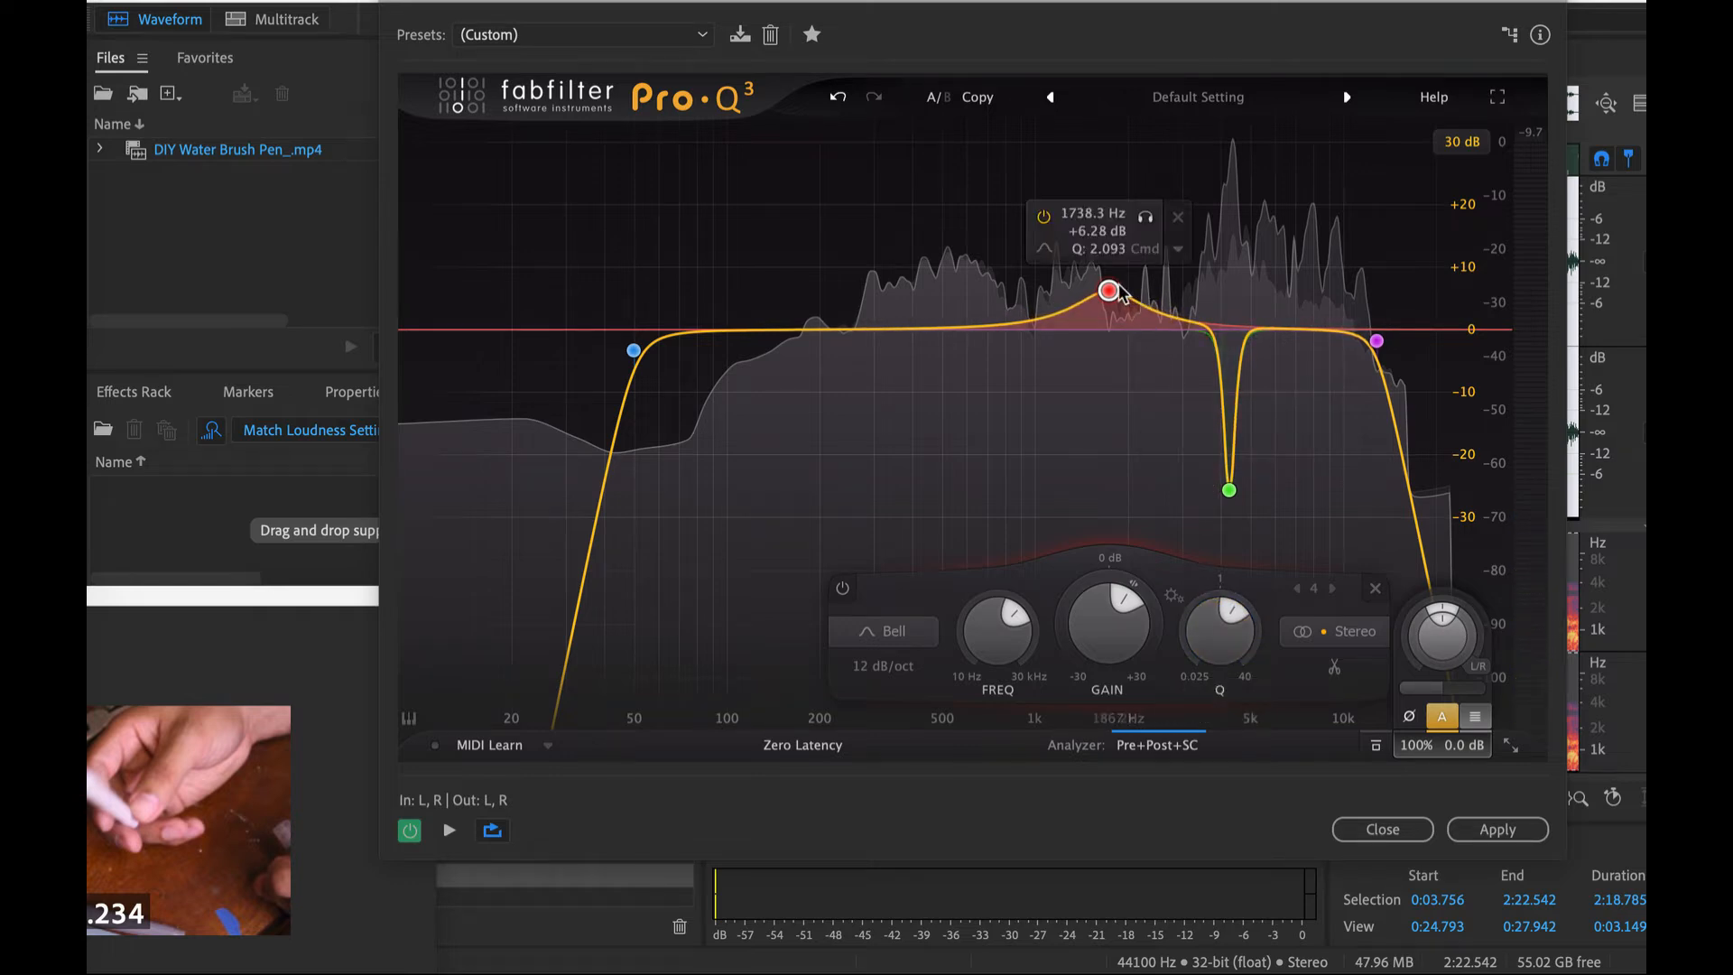
key("space")
left_click_drag(1110, 290, 1348, 517)
left_click_drag(1345, 645, 1081, 351)
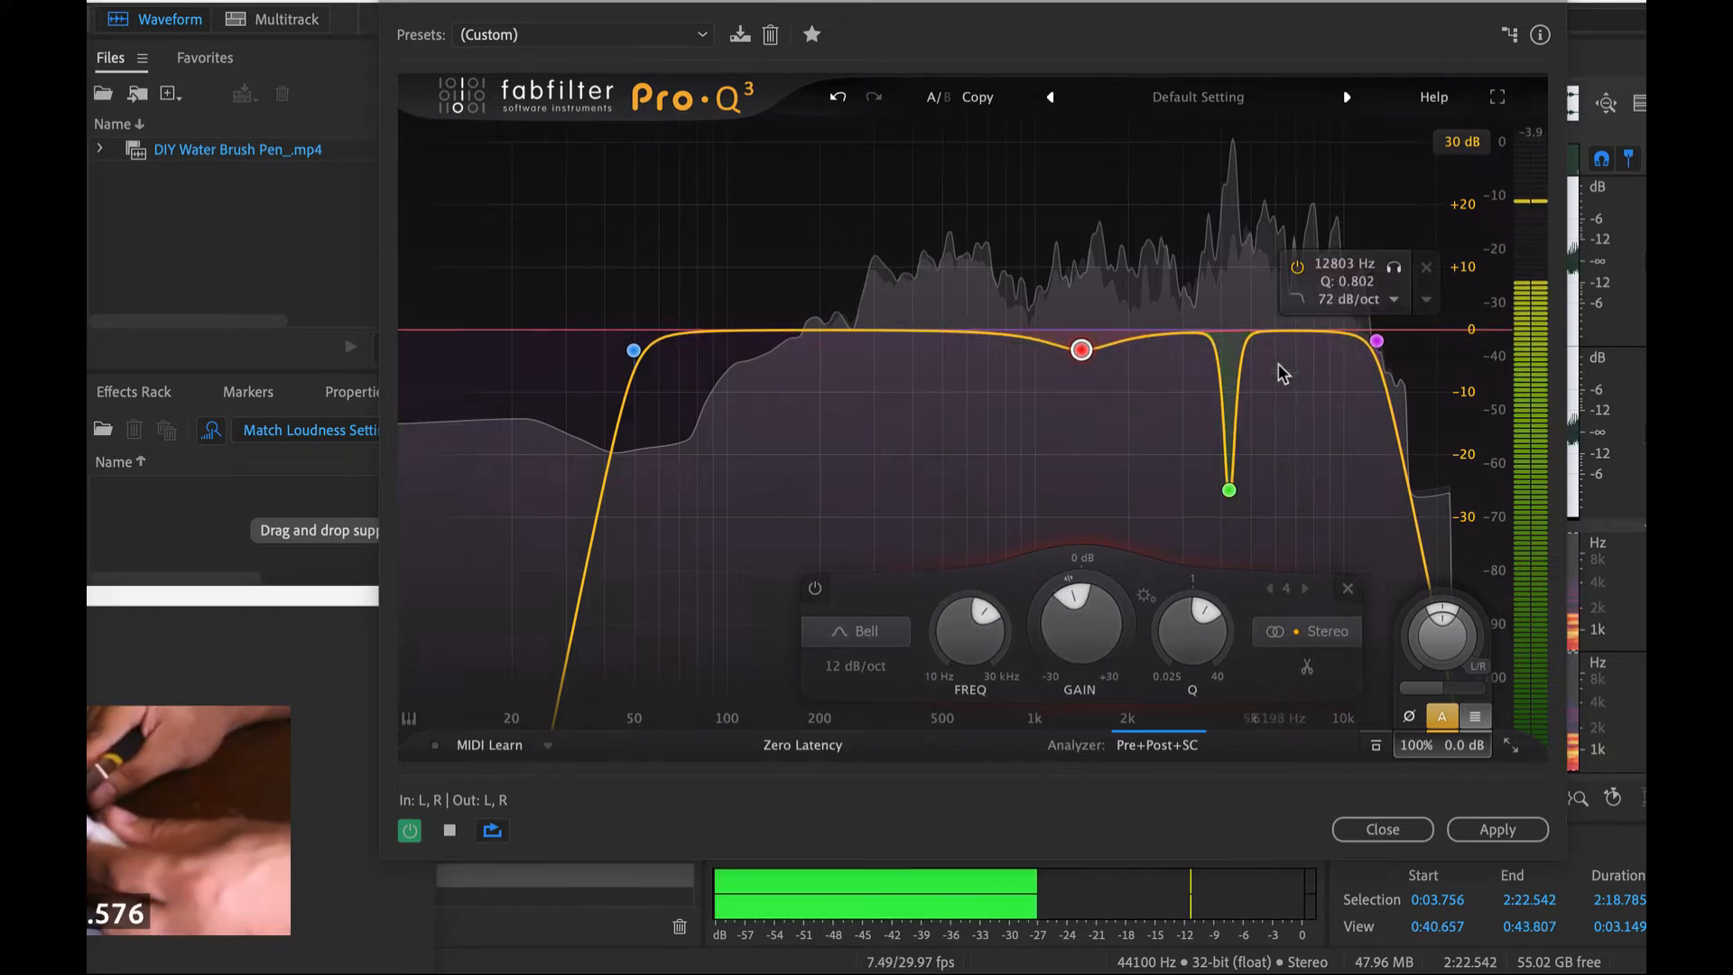
- Stop playback, uncover the waveform and select the harsh sound from 0:40.946 to 0:41.698 to play it in isolation
key("space")
left_click_drag(1459, 3, 955, 605)
scroll(1002, 316, "left", 1)
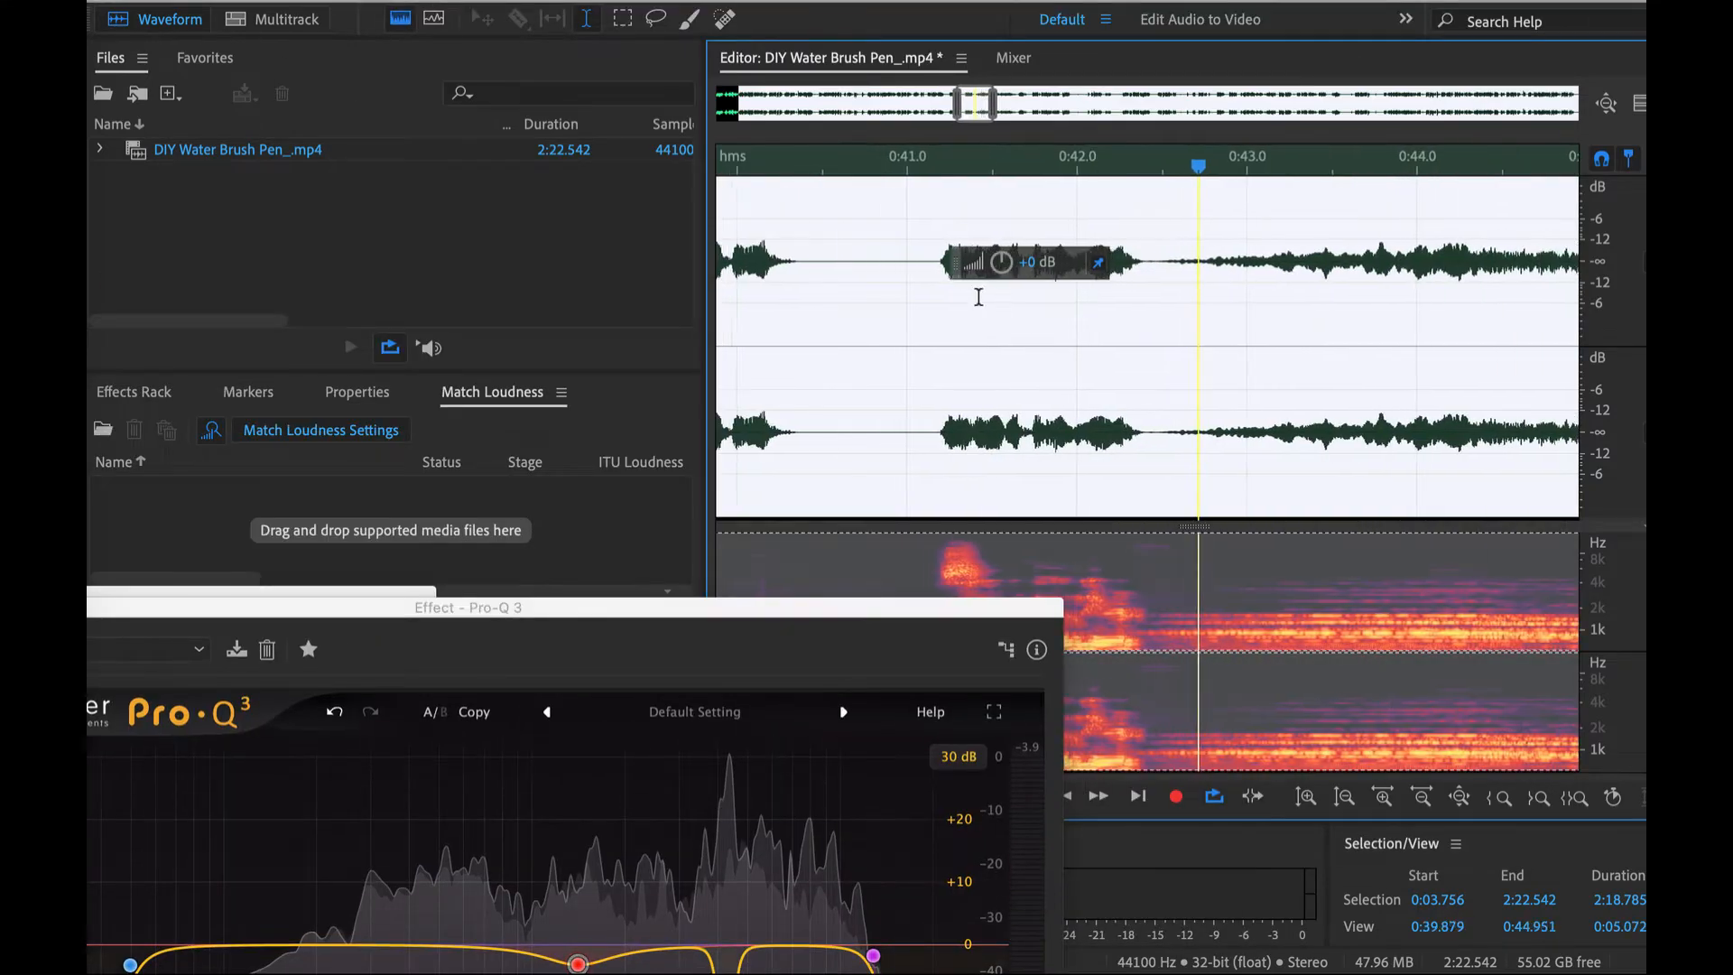
left_click_drag(929, 296, 1056, 298)
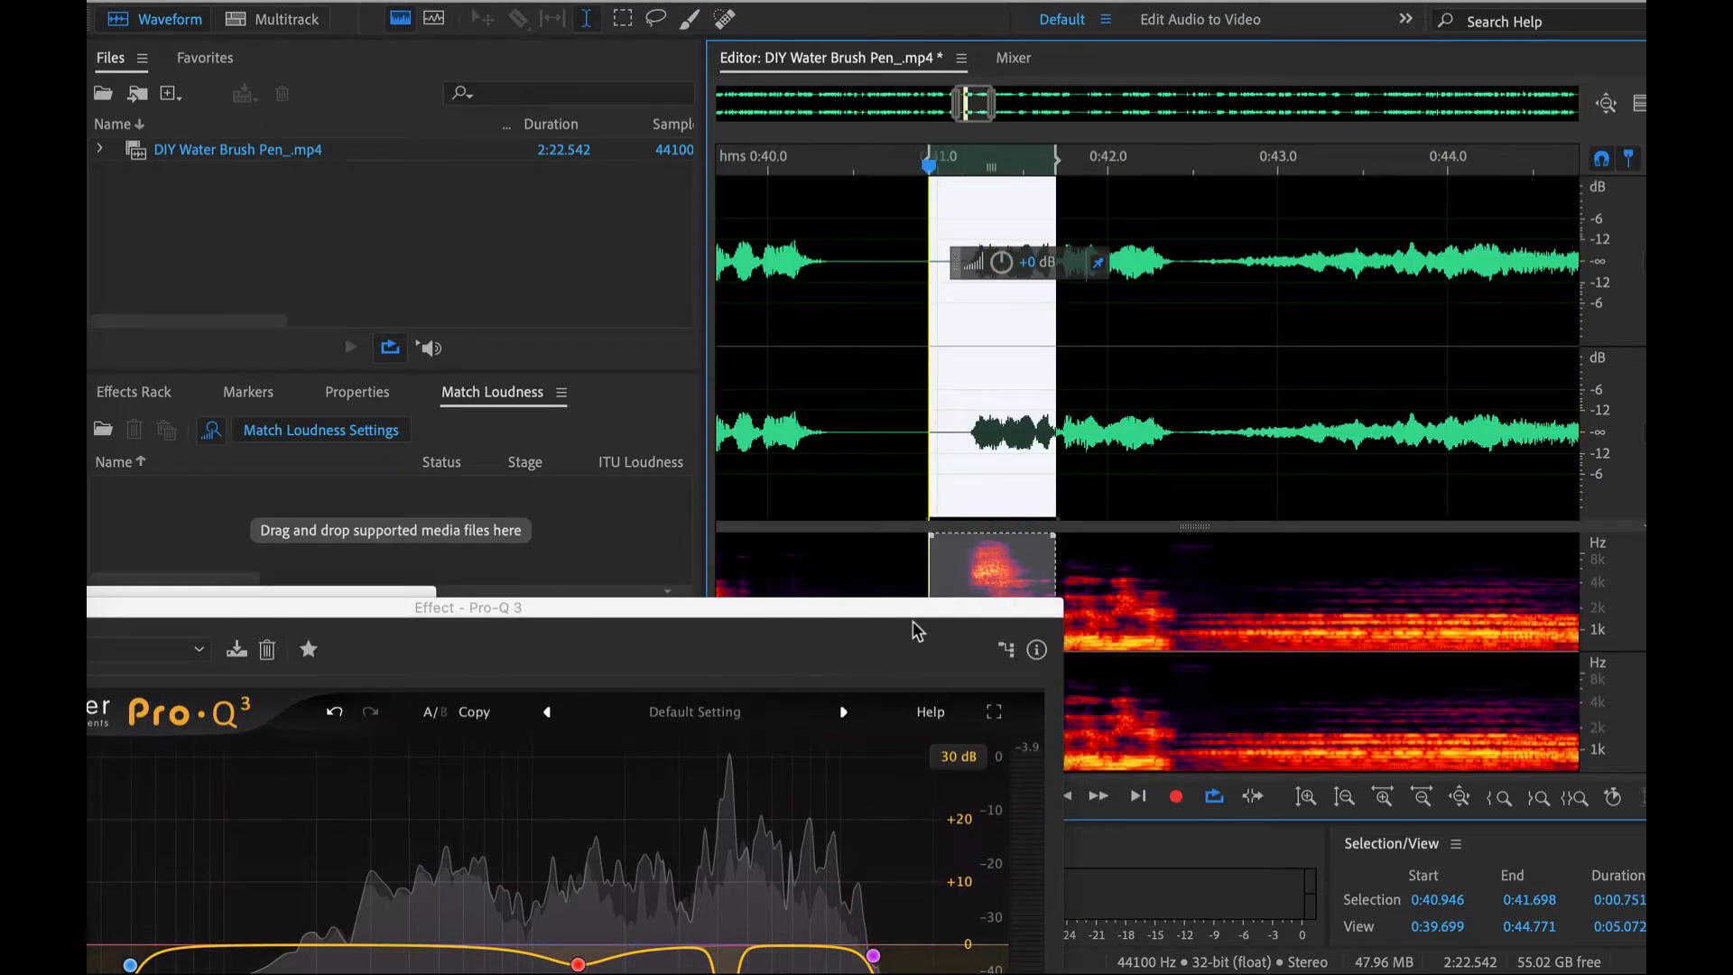
key("space")
- Add a narrow fifth bell band at about 5.6 kHz, boost it to find the harshness and set its gain to about -17.09 dB
left_click_drag(913, 610, 806, 205)
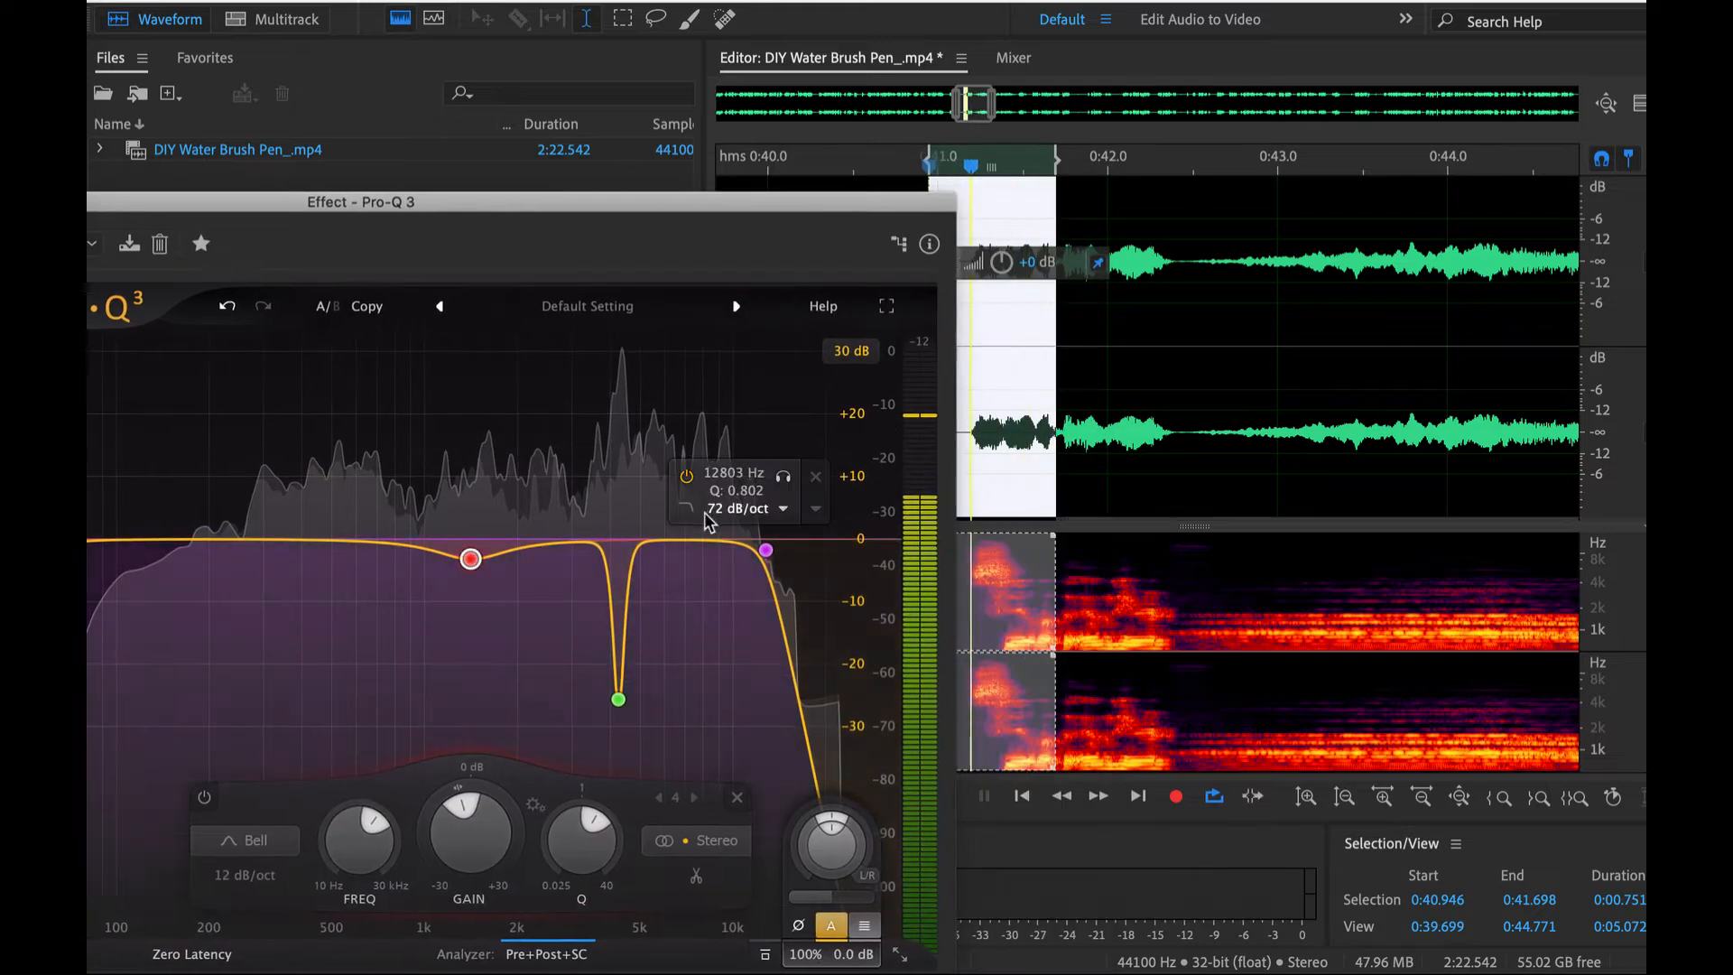
left_click_drag(704, 540, 686, 431)
left_click_drag(720, 847, 654, 375)
key("space")
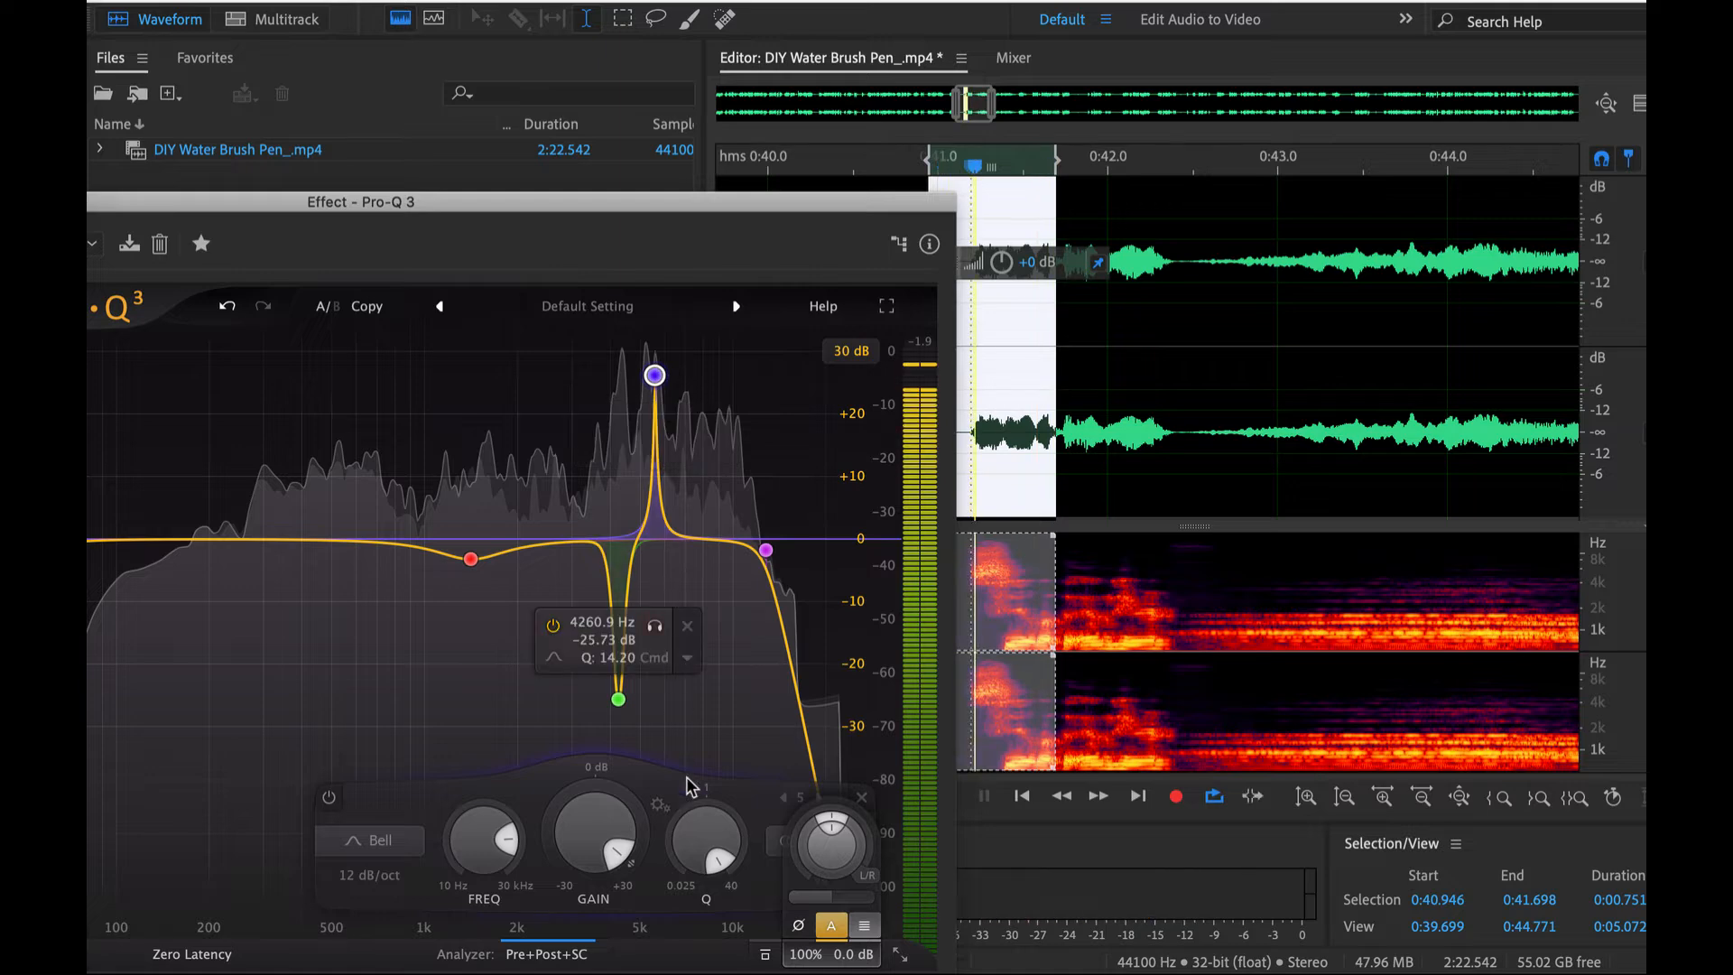
left_click_drag(617, 852, 553, 823)
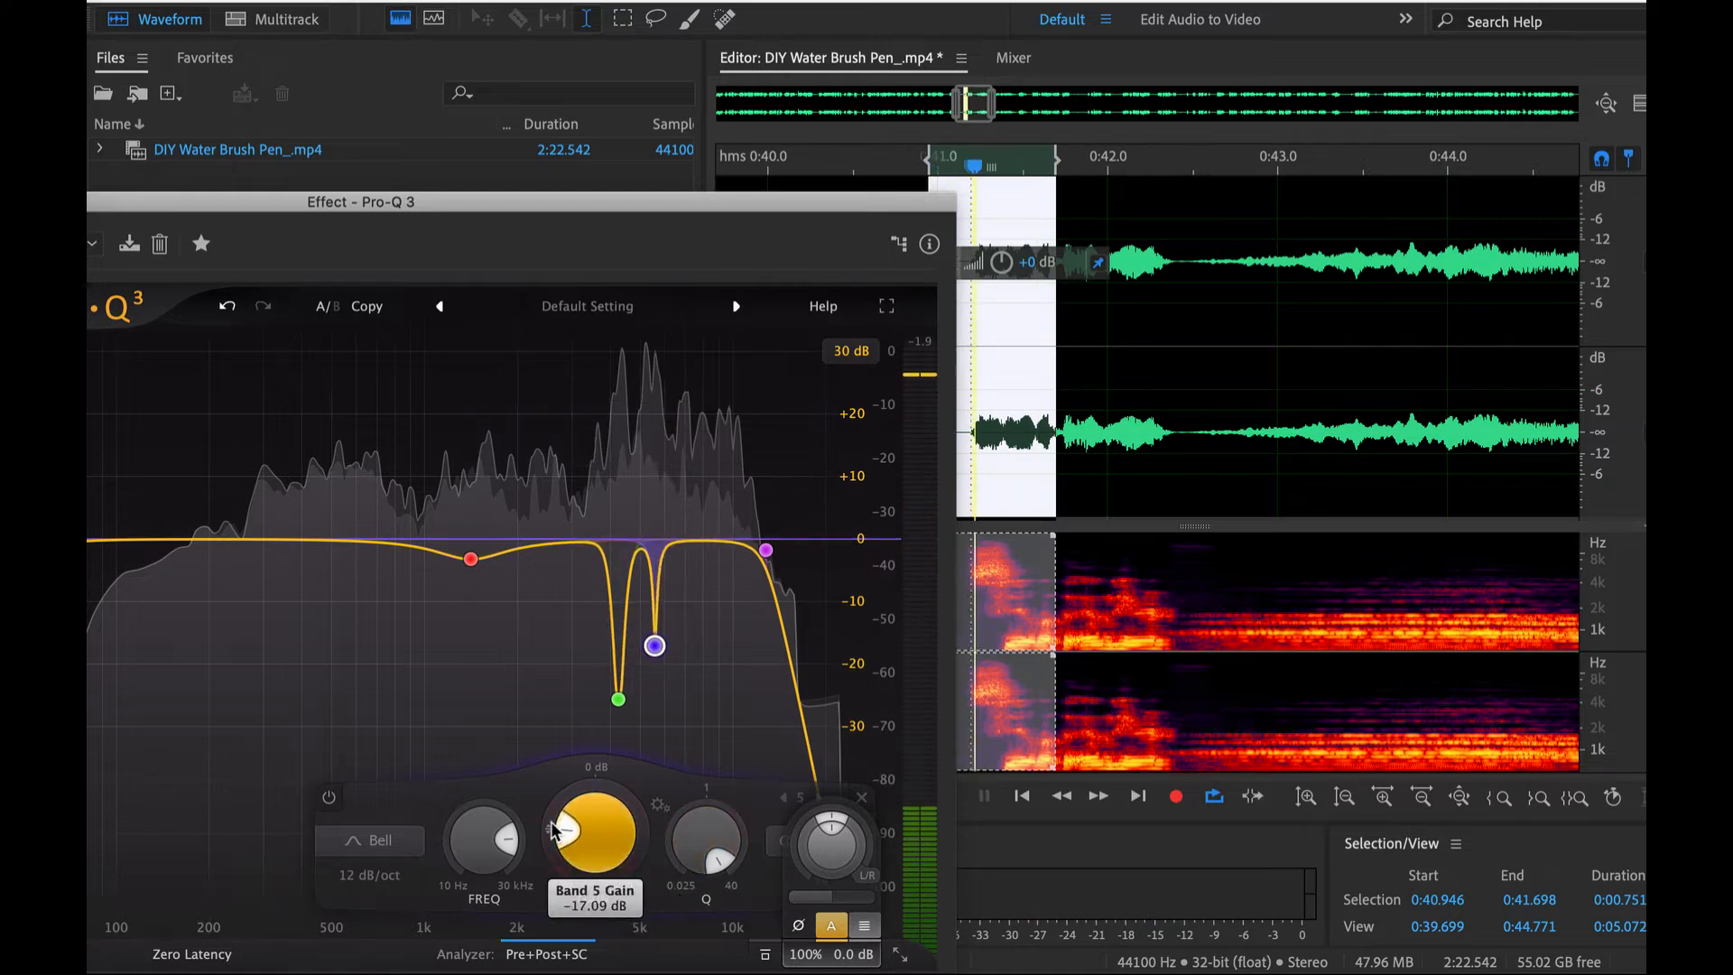
- Uncover the start of the waveform and play the speech from 0:03.740 through the equalizer
left_click_drag(699, 202, 1090, 400)
scroll(1012, 307, "down", 5)
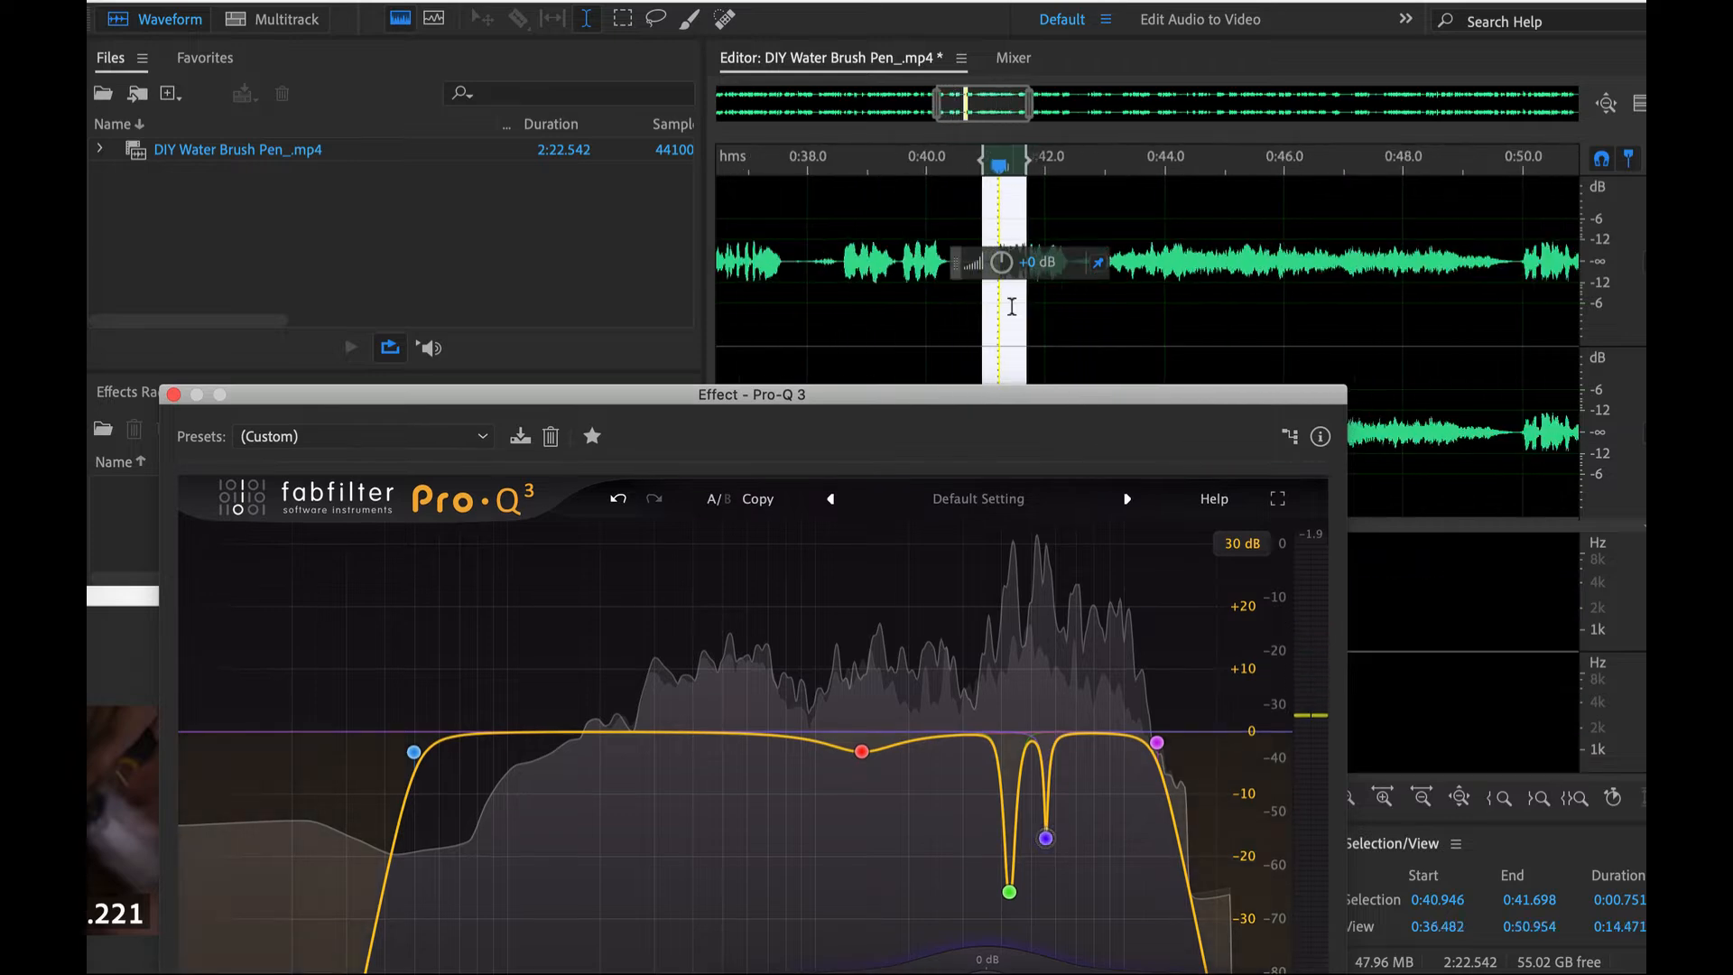
scroll(1002, 303, "down", 7)
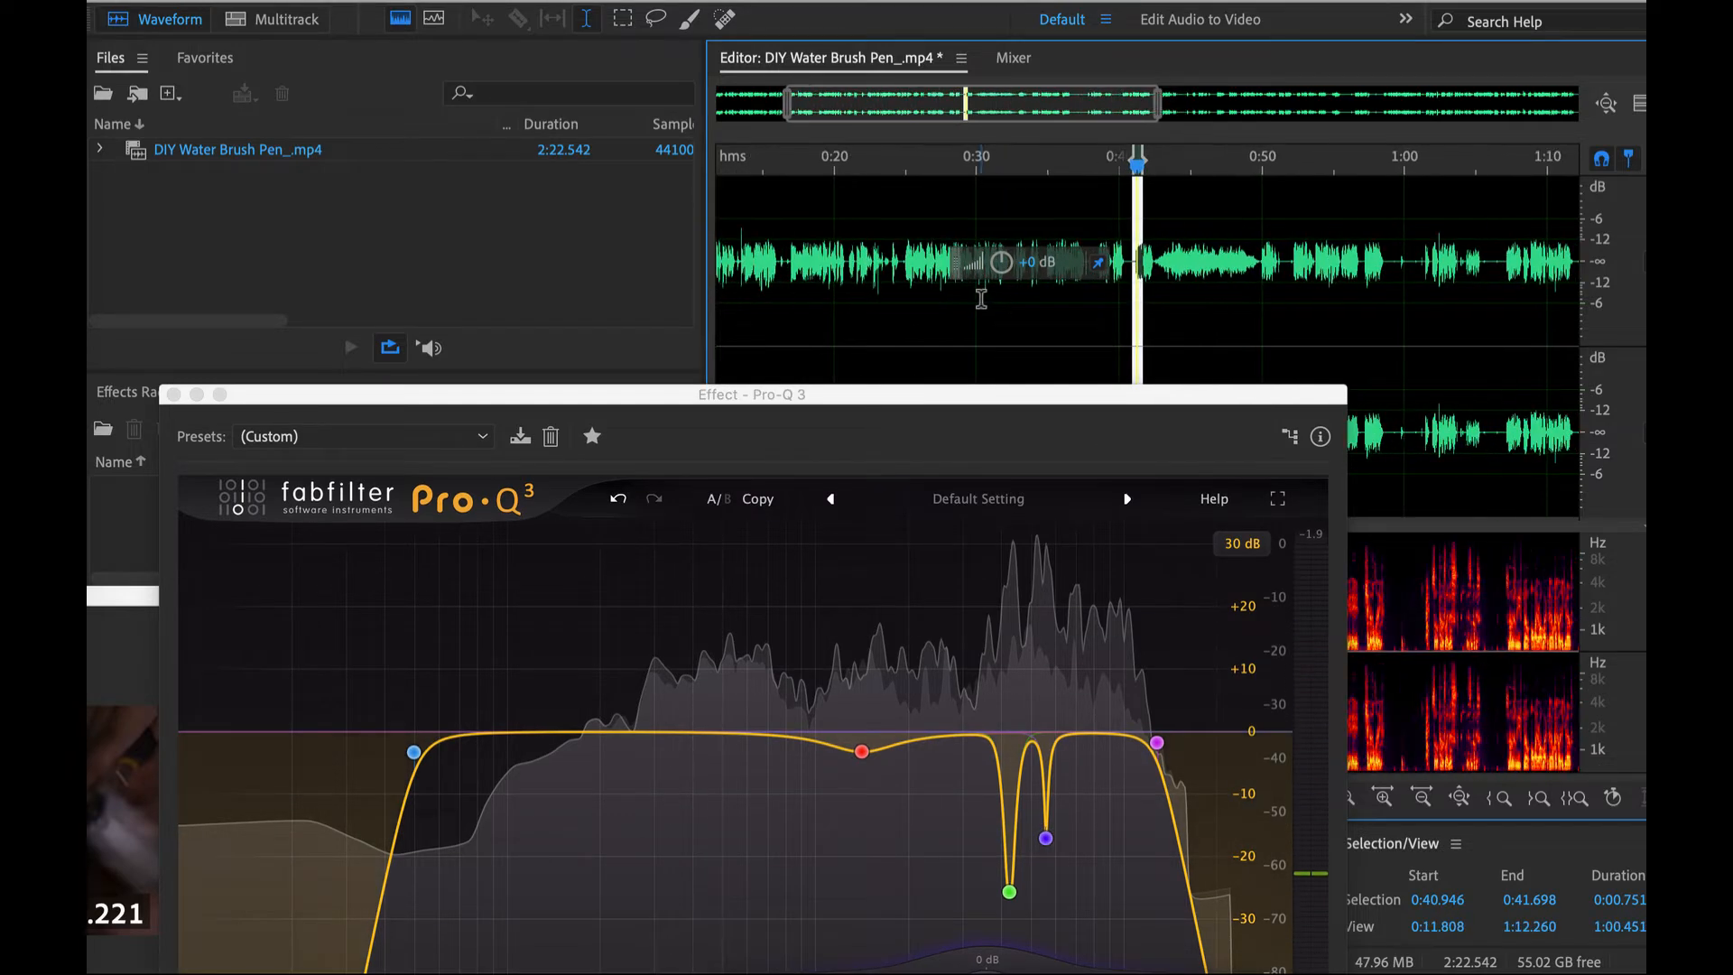
key("super+a")
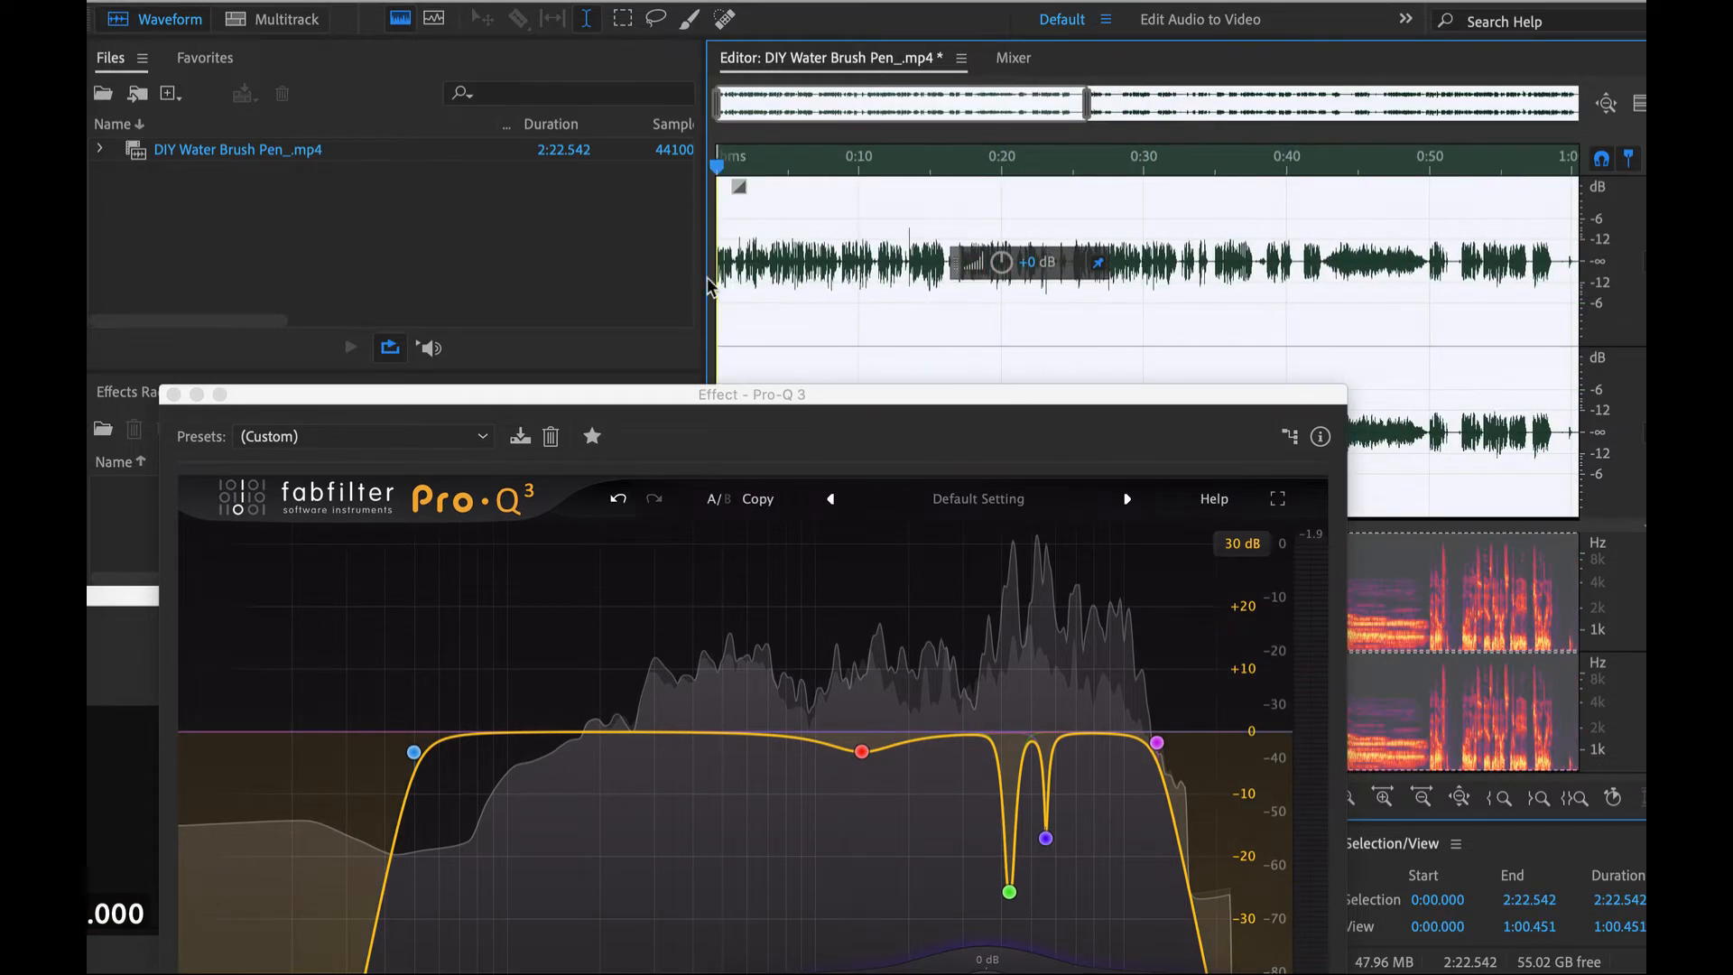
scroll(738, 267, "up", 5)
left_click_drag(945, 404, 365, 386)
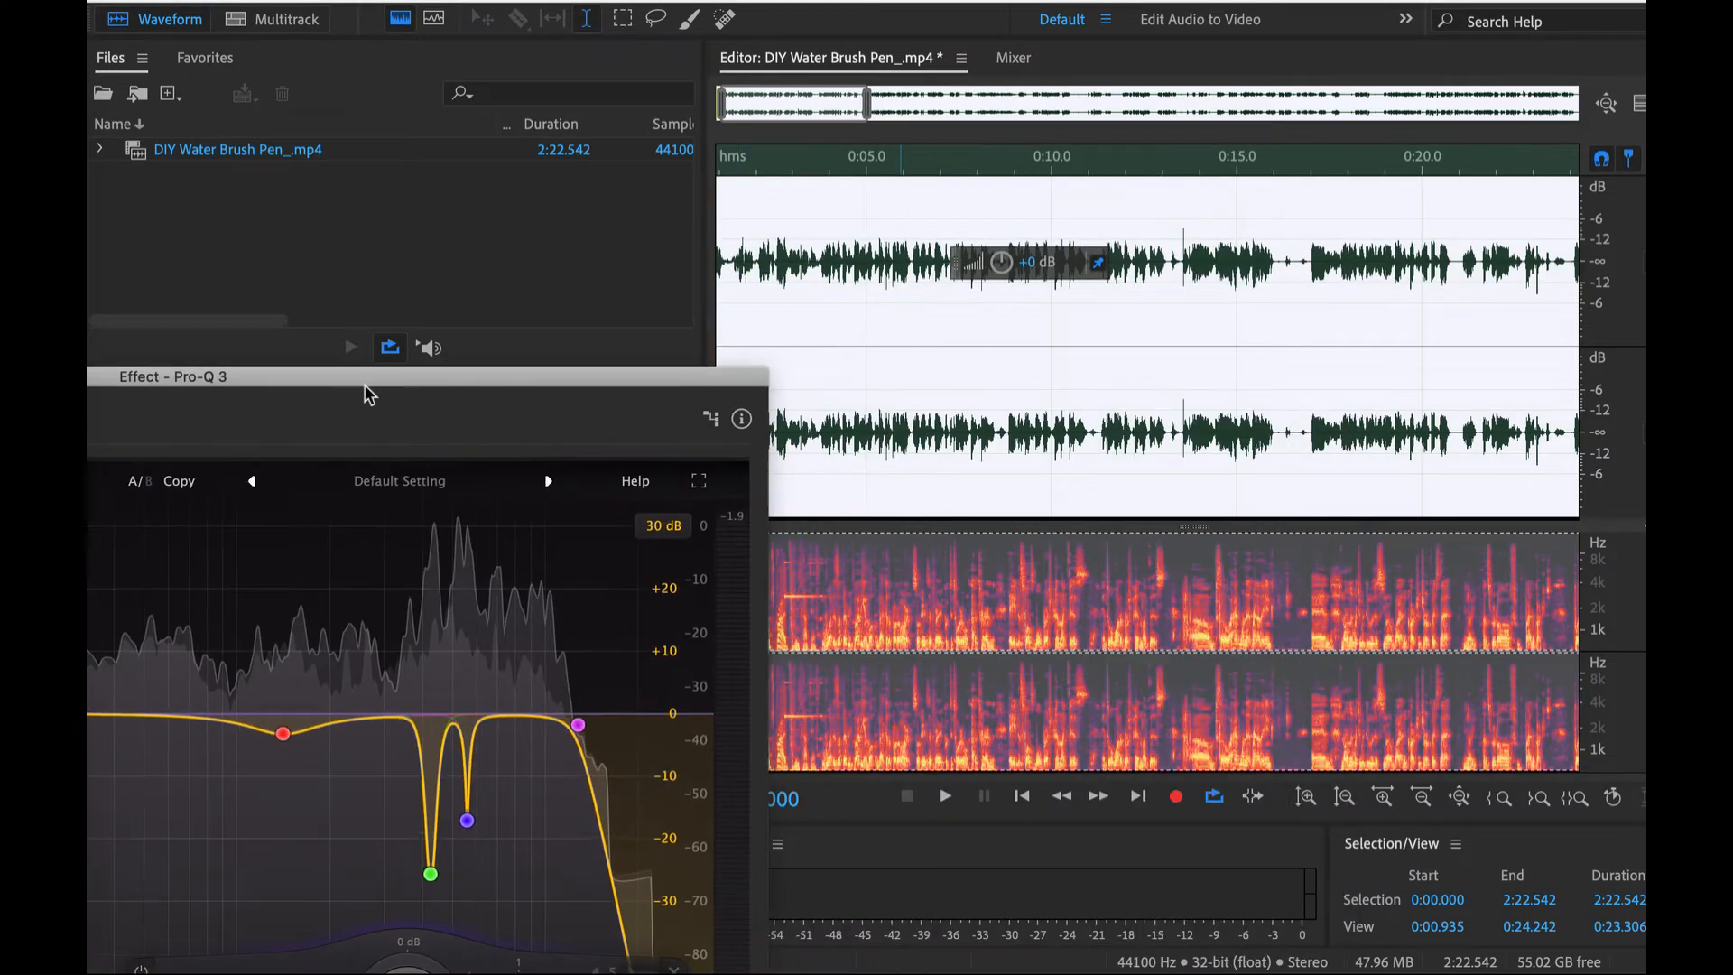
scroll(799, 236, "up", 4)
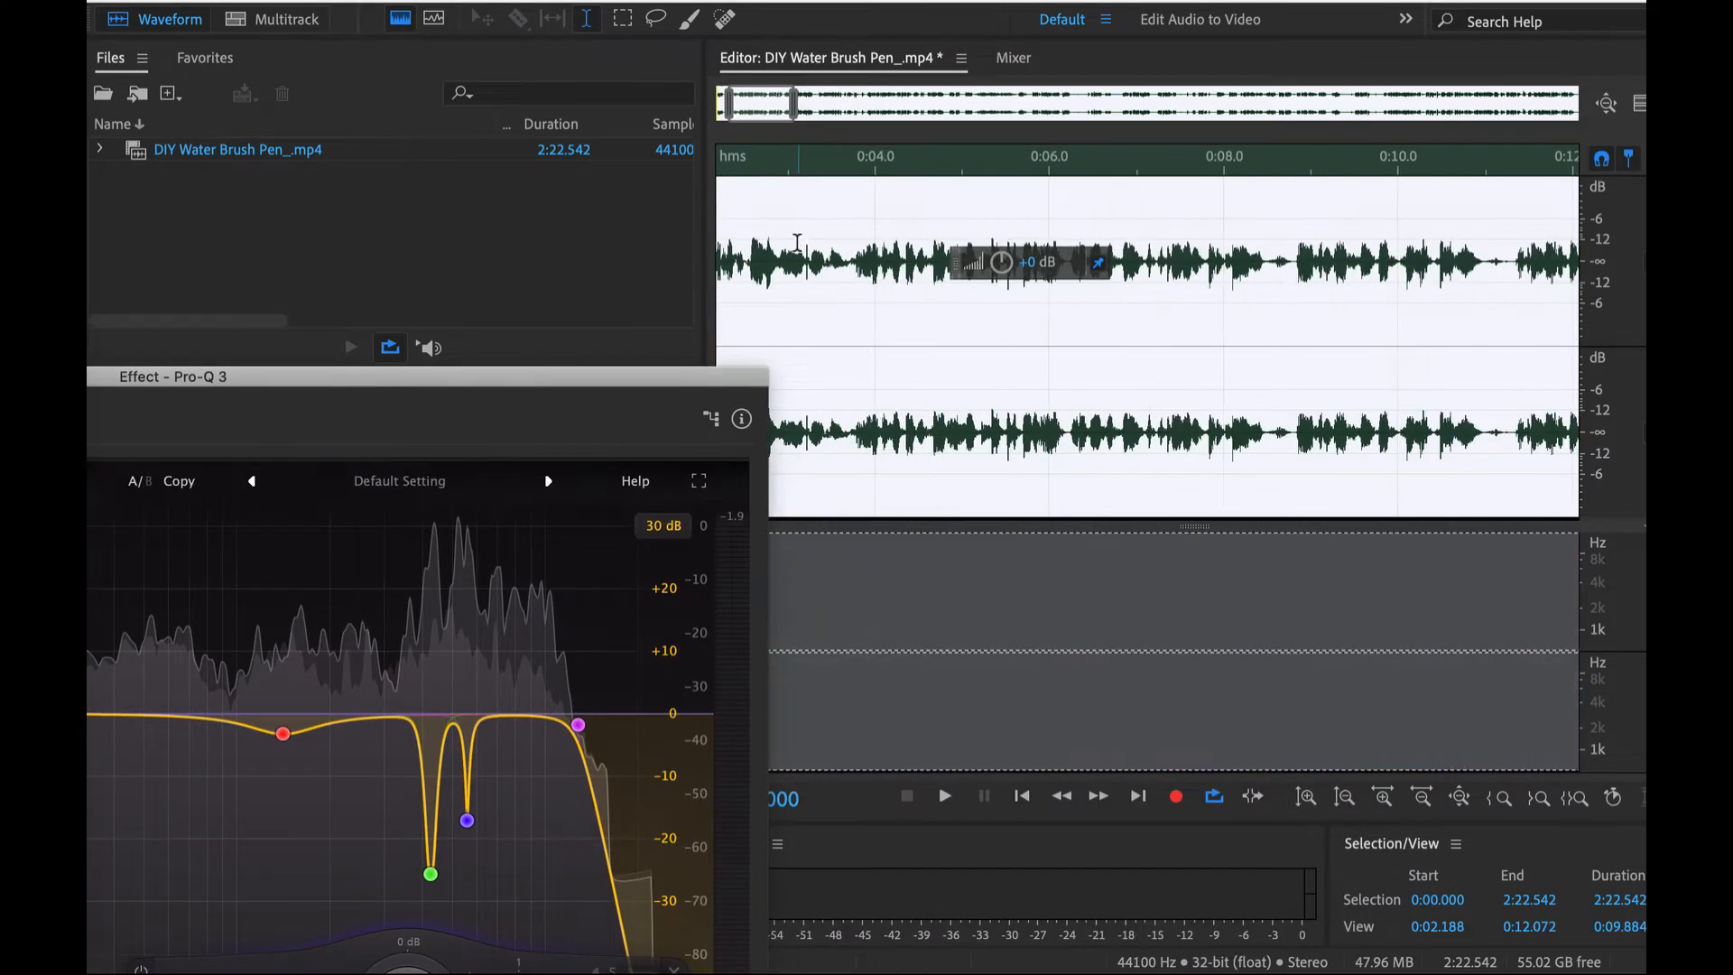
left_click(1026, 212)
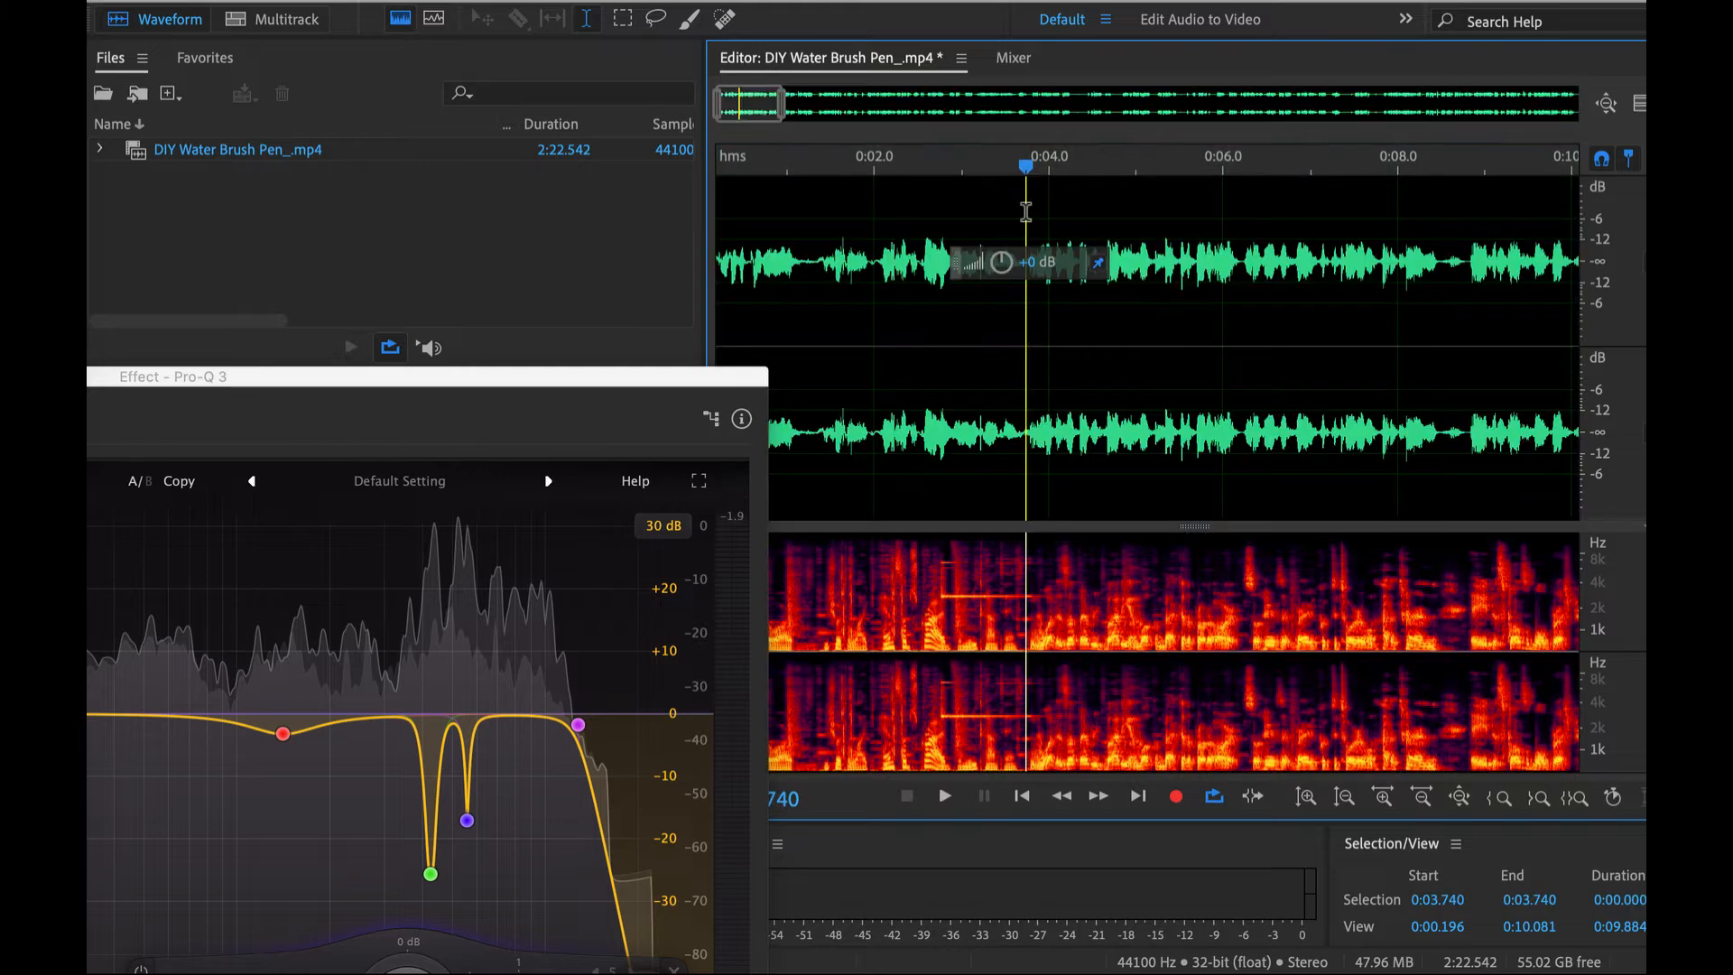
key("space")
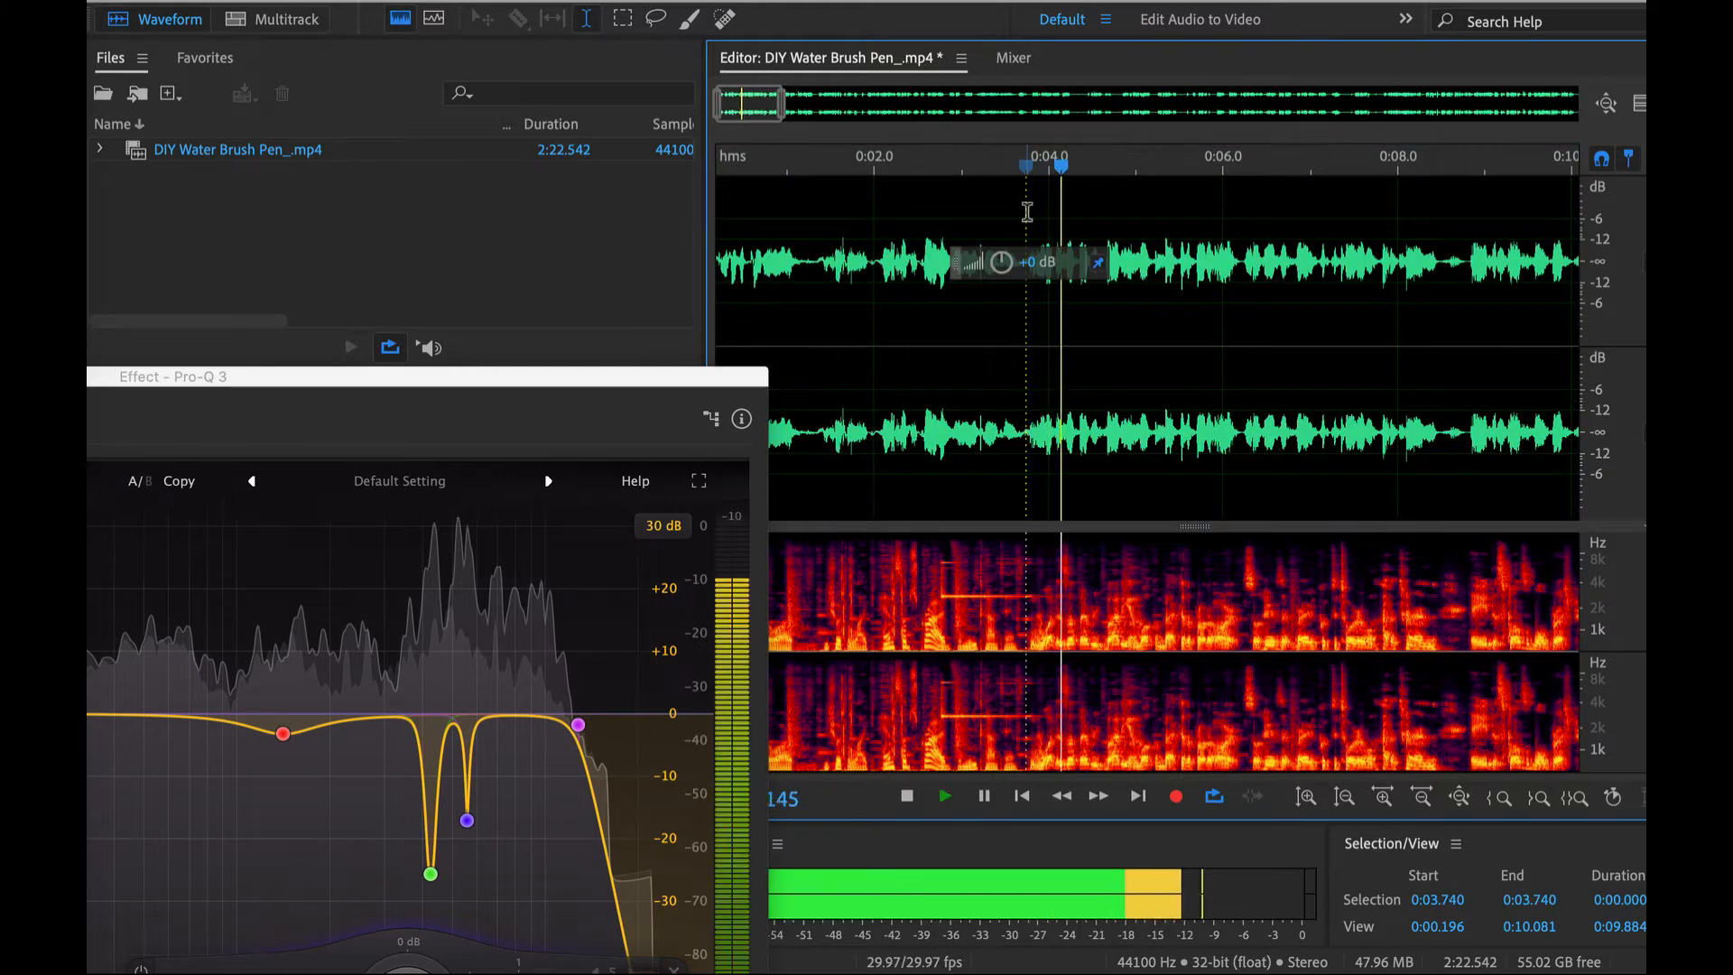
- Select the audio from 0:03.755 to the end of the file and apply the Pro-Q 3 equalization to it
left_click(1027, 212)
key("shift+End")
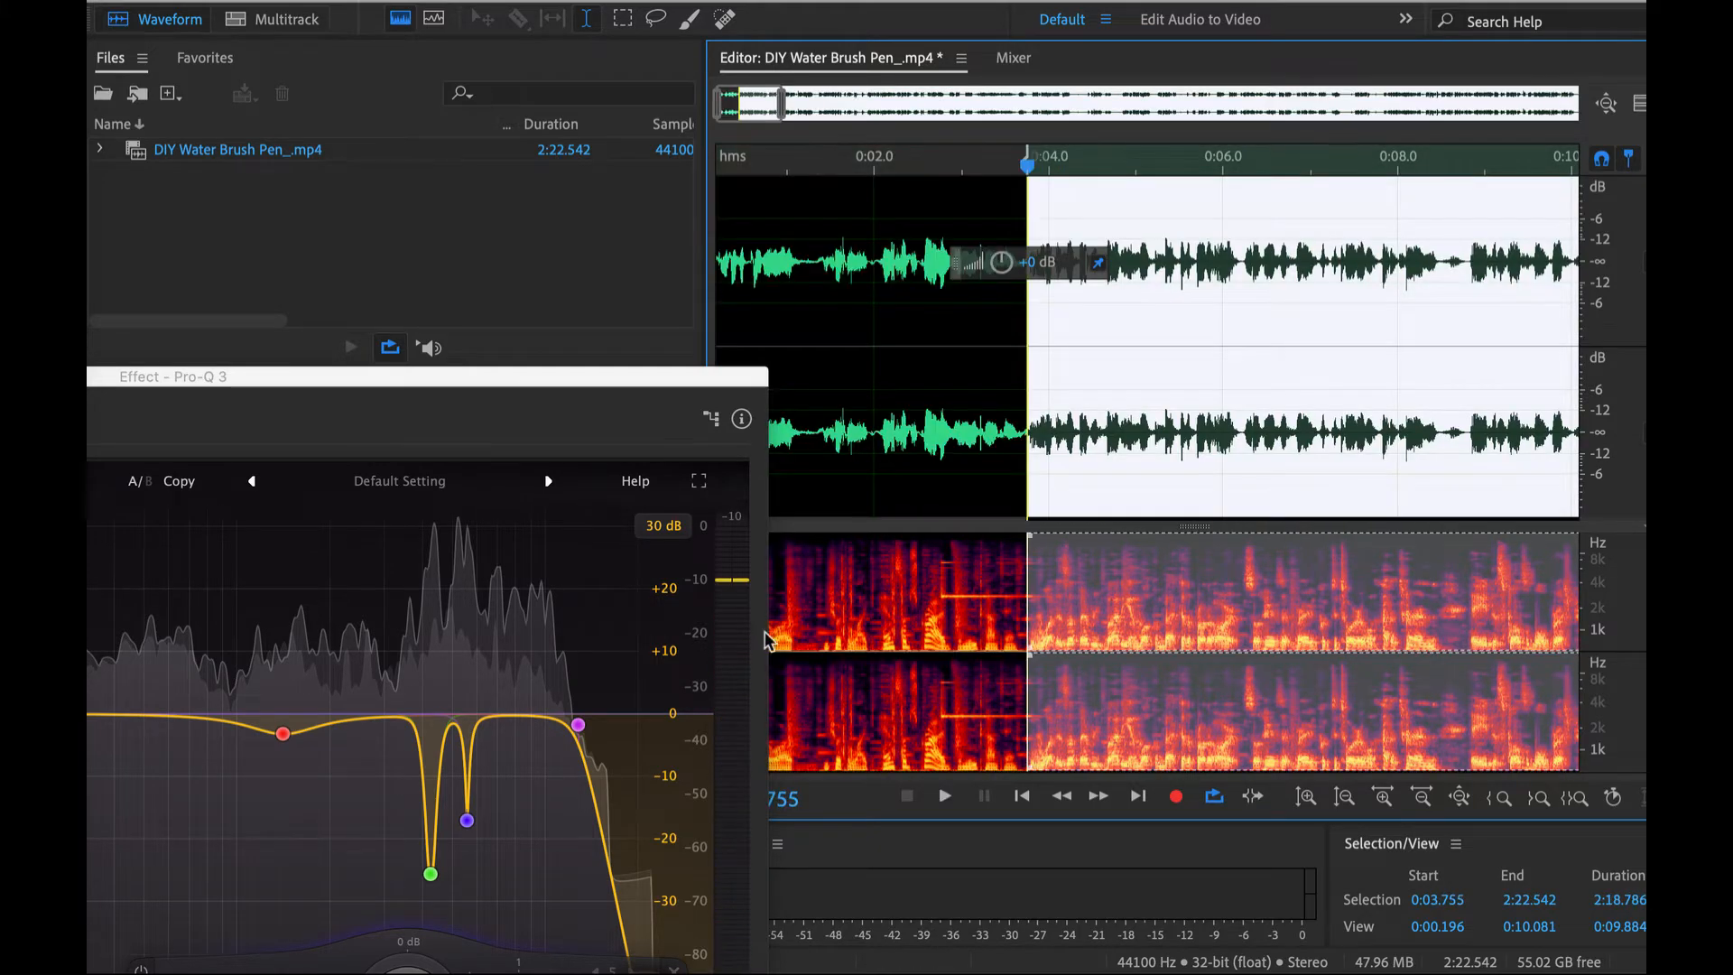
left_click_drag(722, 376, 781, 188)
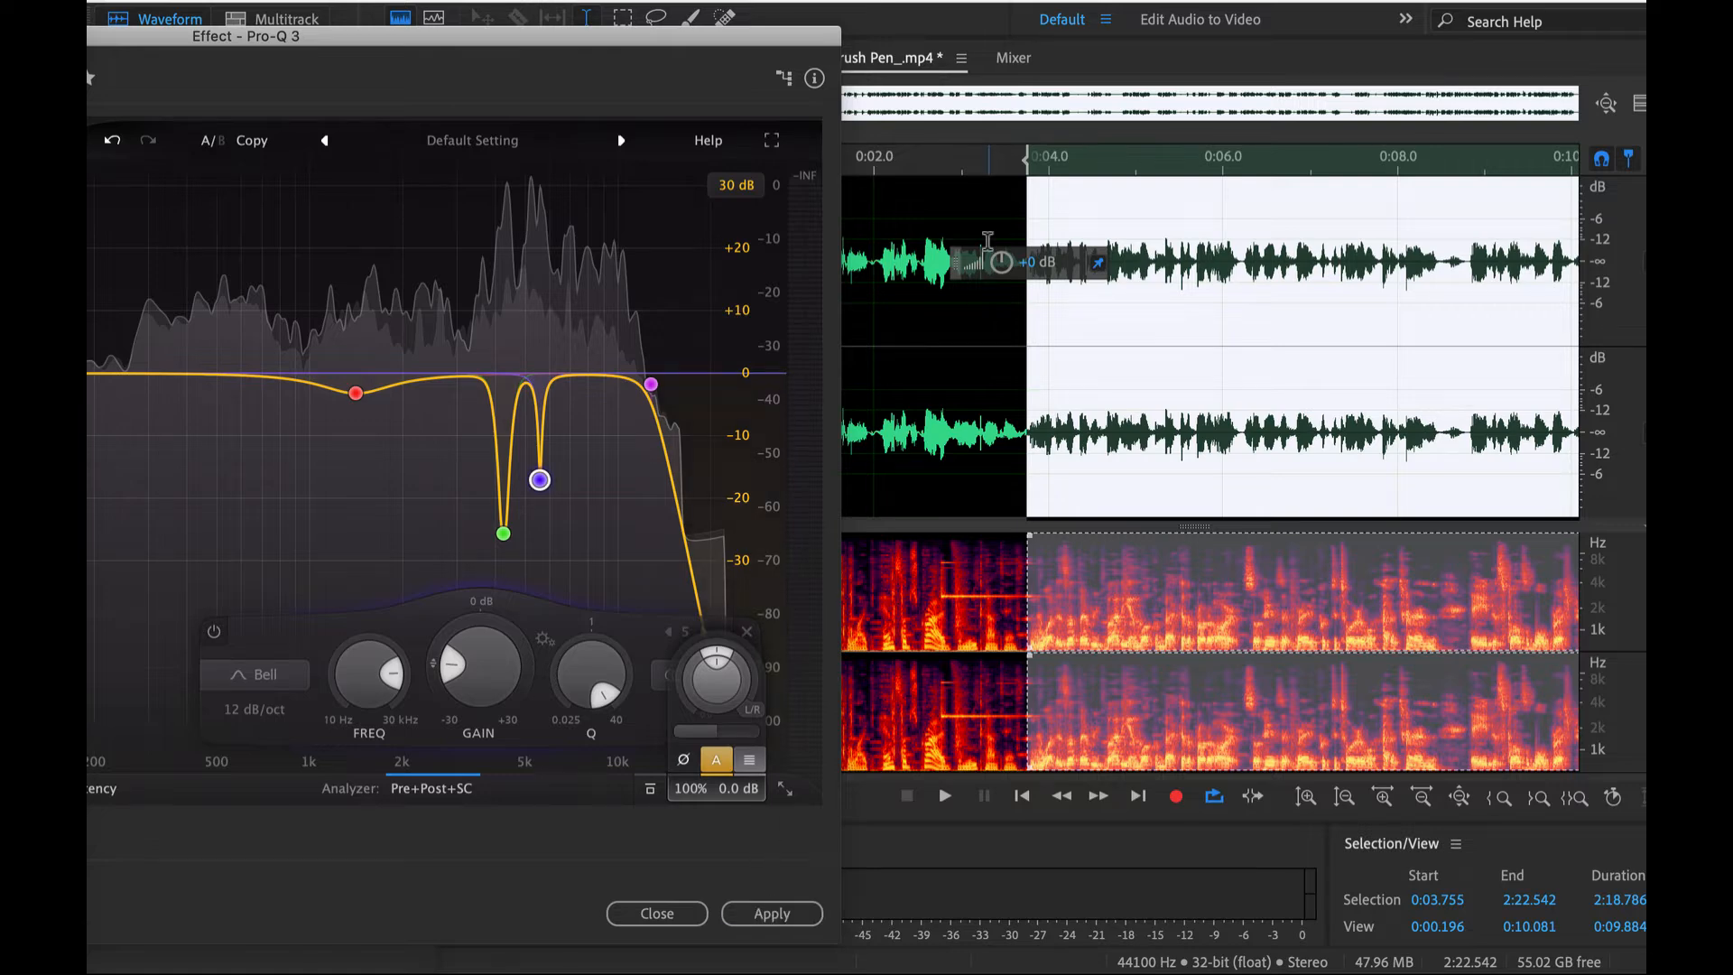
left_click(768, 915)
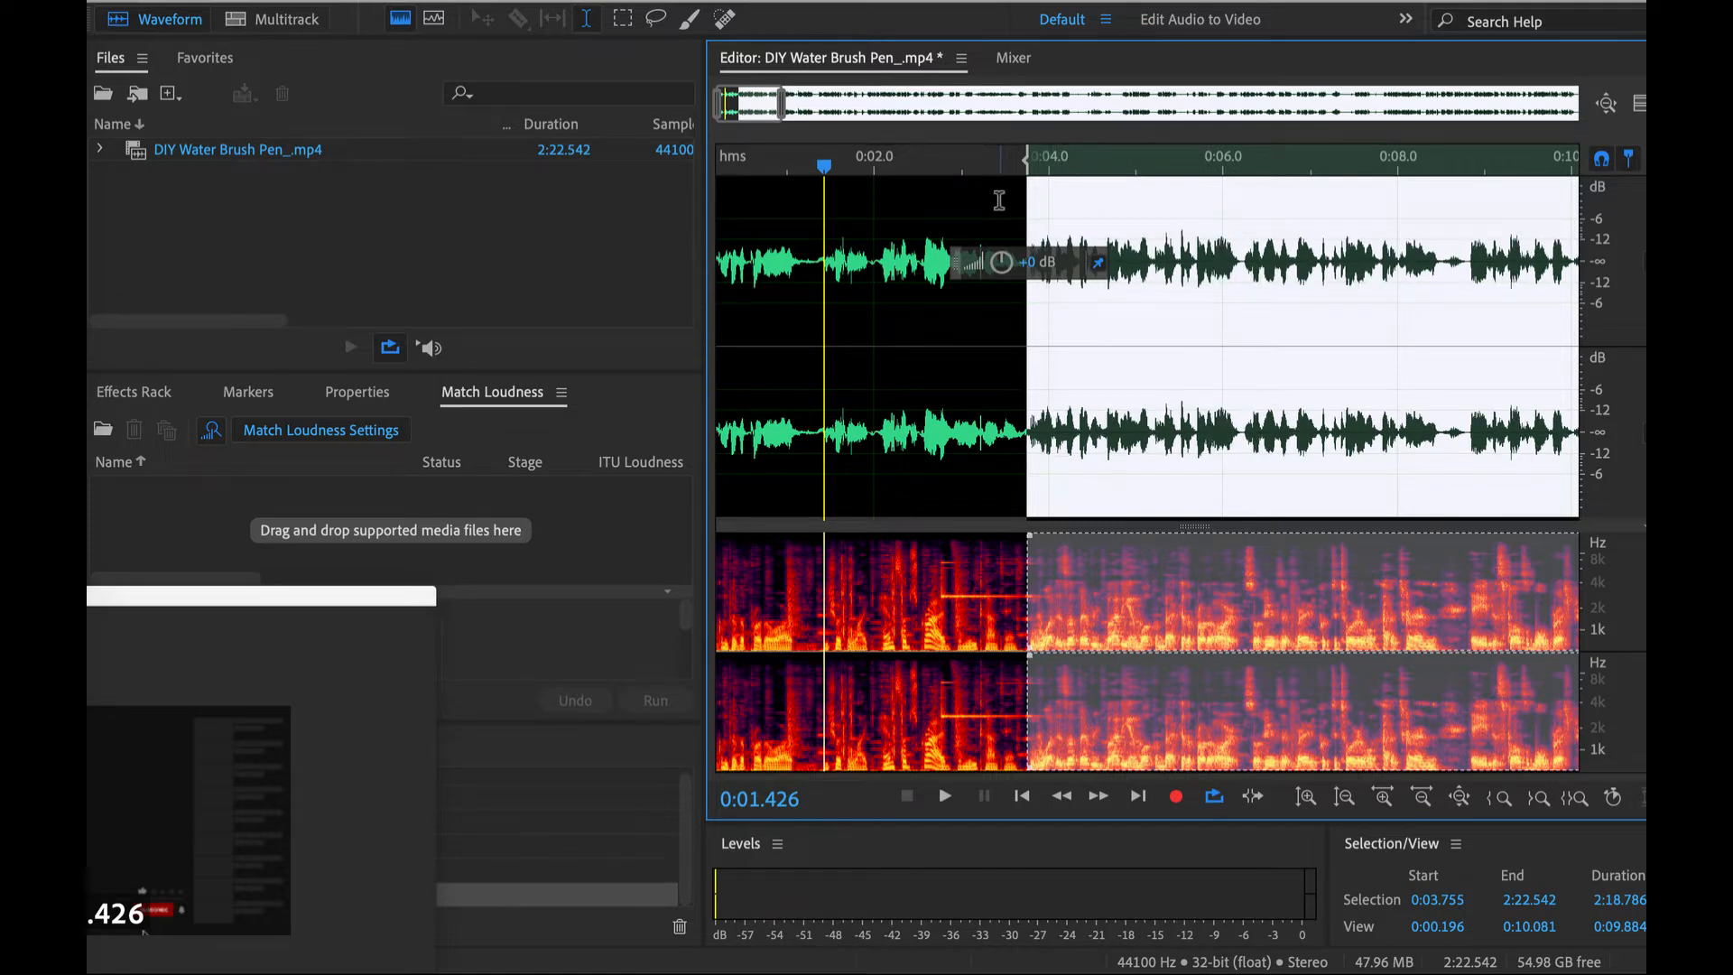
- Select the entire audio file and open oeksound's soothe2 AU effect for it
key("ctrl+a")
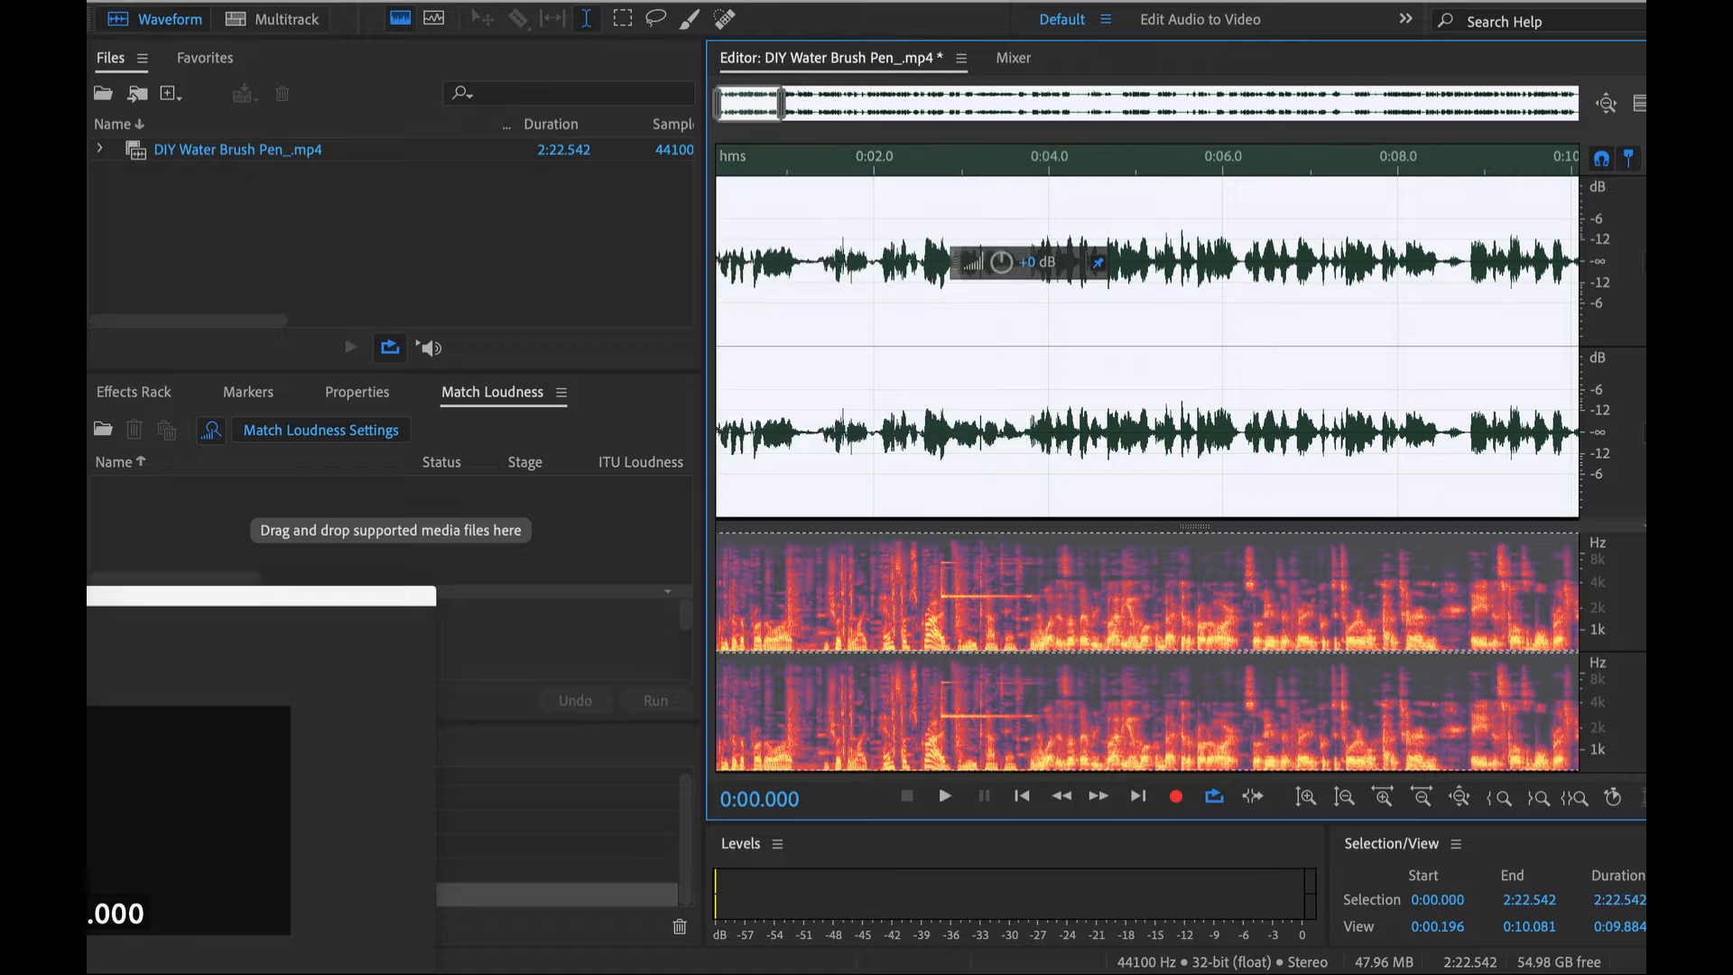
left_click(642, 1)
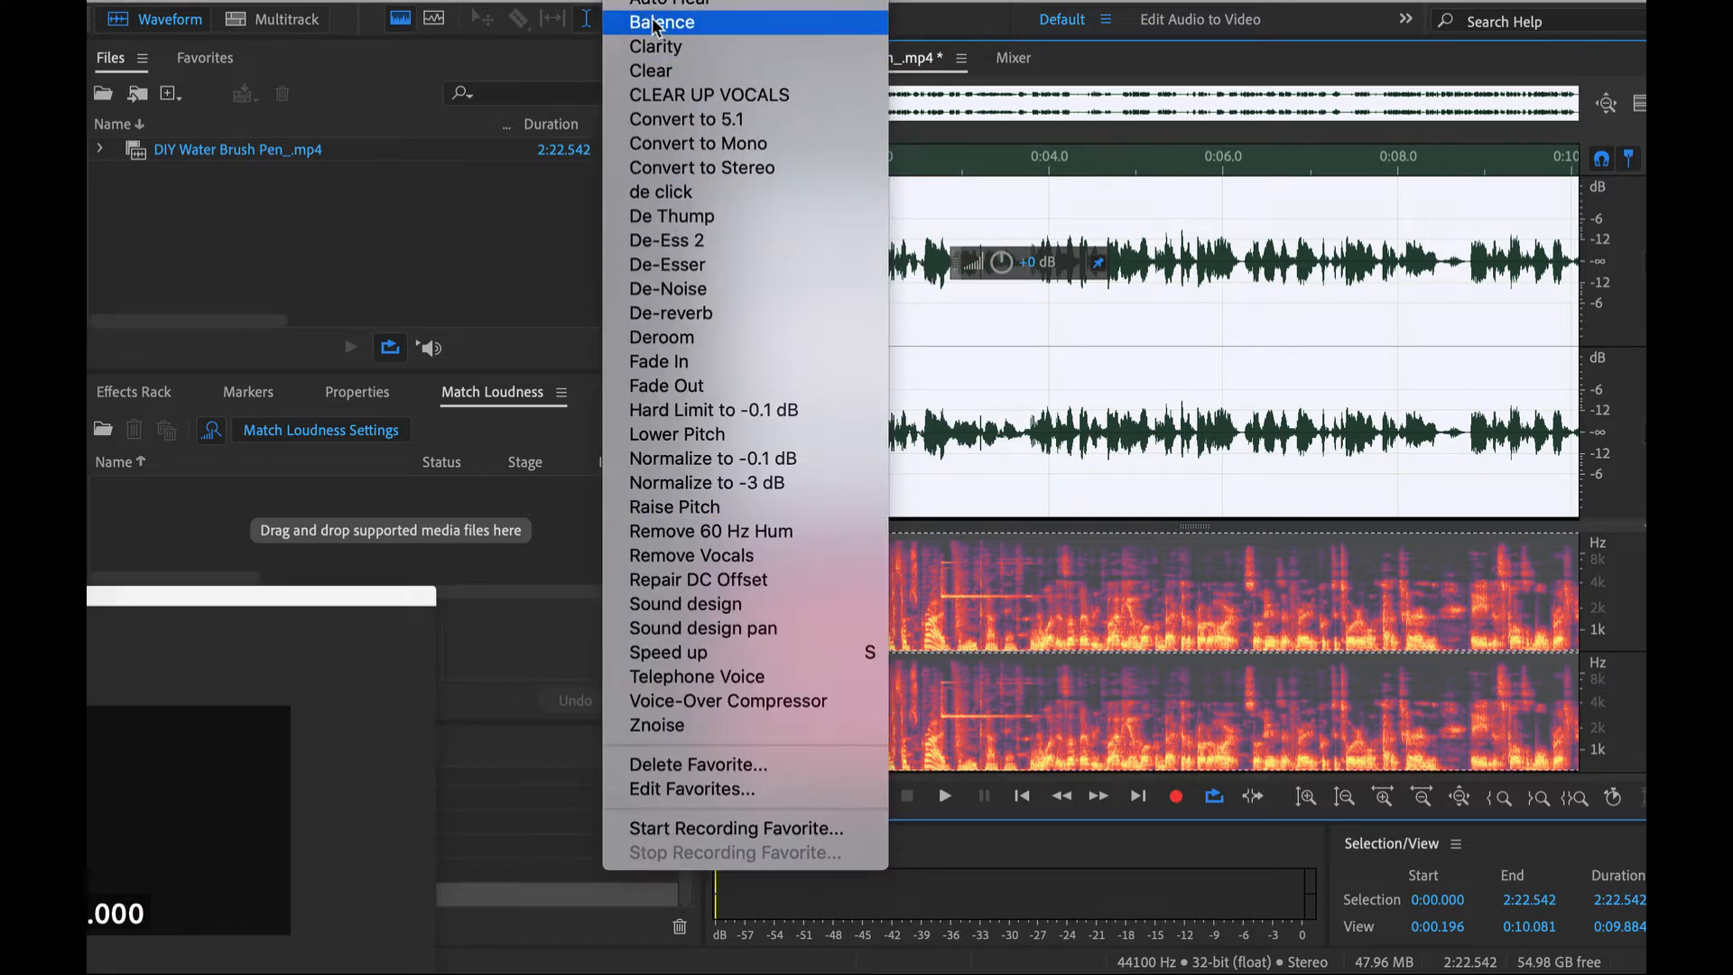
mouse_move(578, 2)
mouse_move(823, 568)
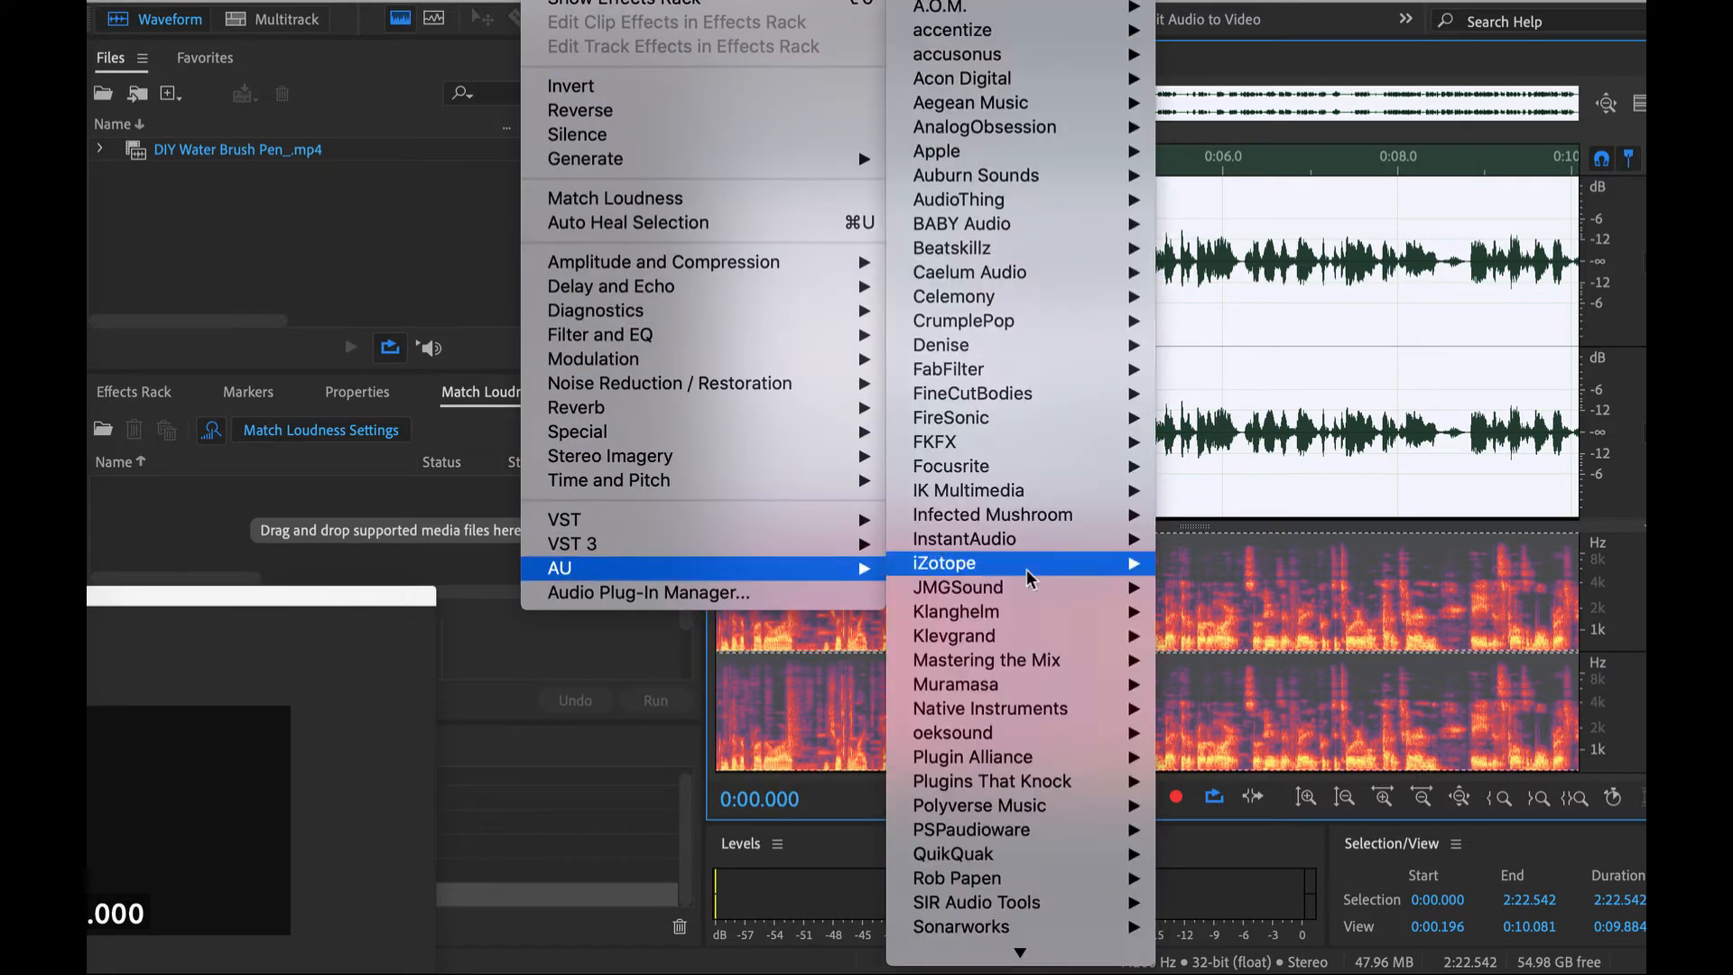
mouse_move(1069, 781)
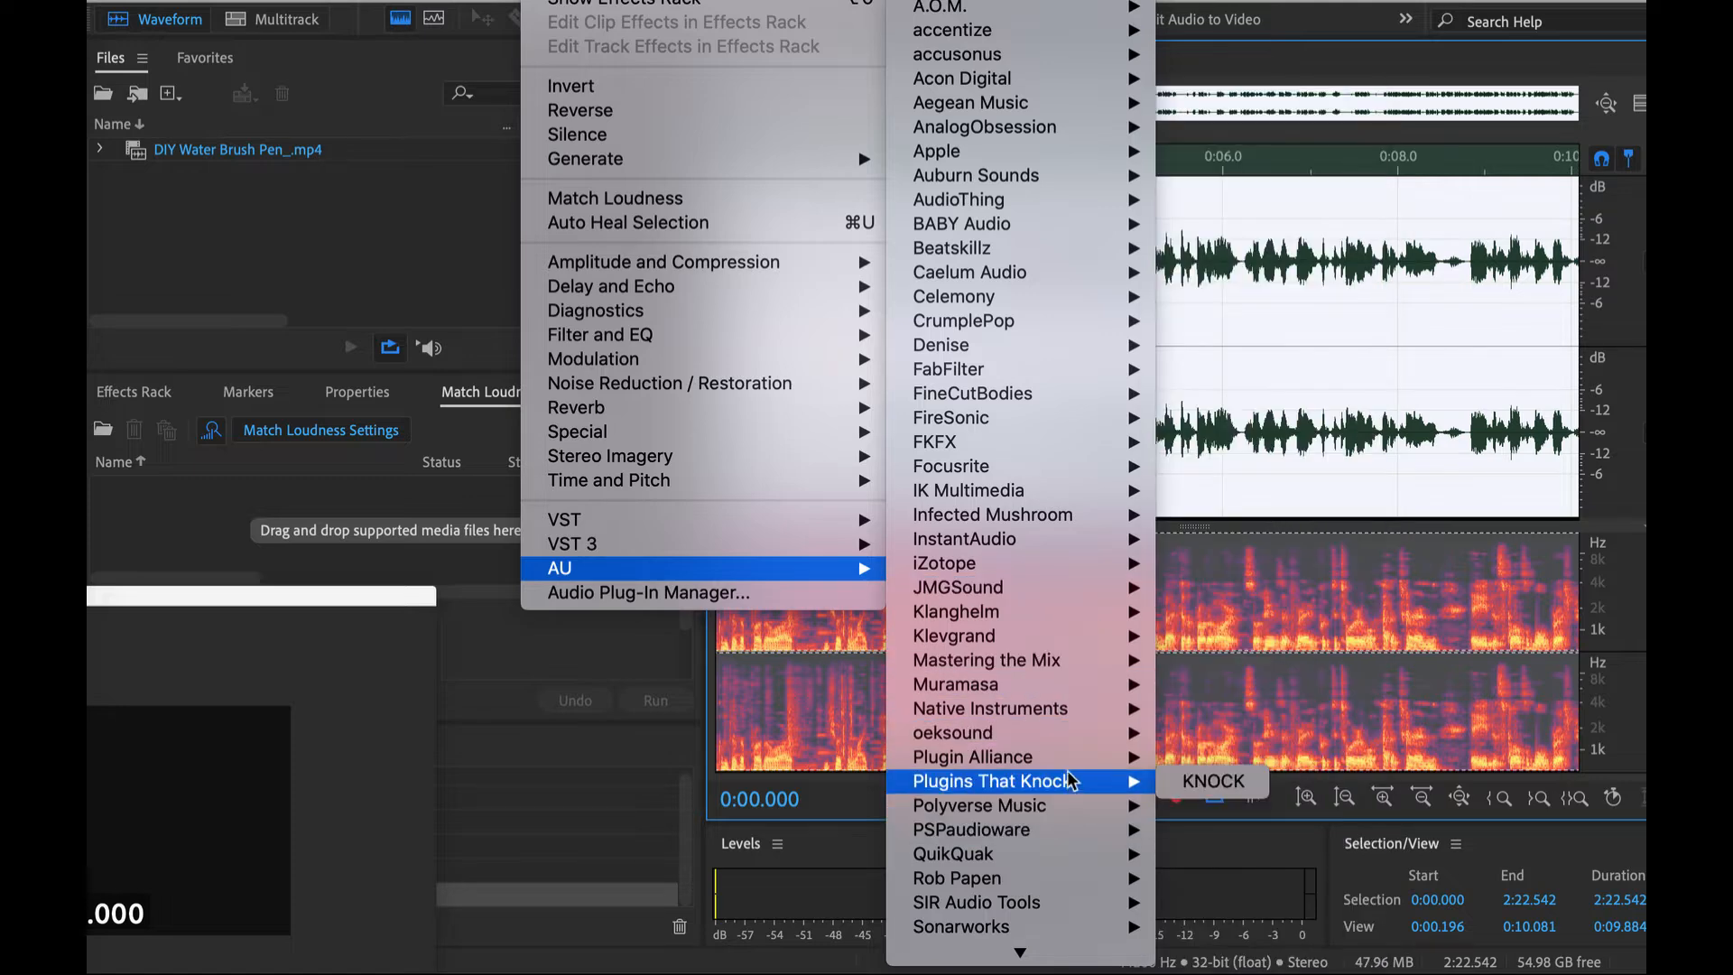
mouse_move(1074, 738)
left_click(1176, 735)
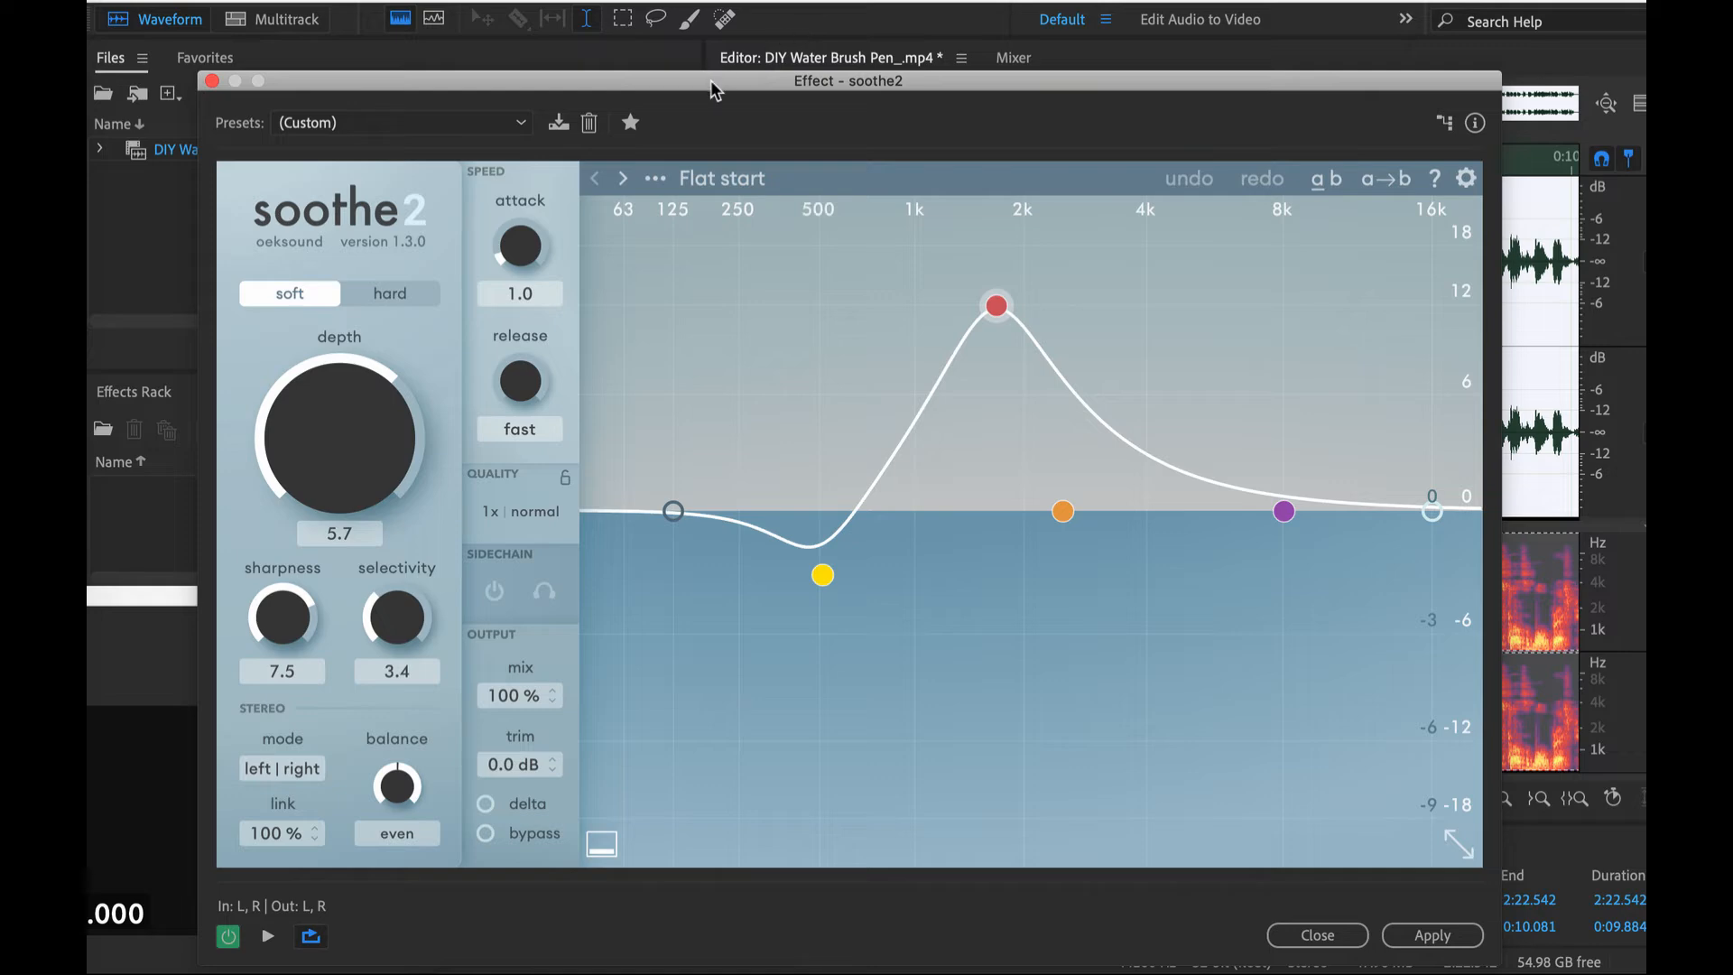
- Load the Flat start preset in soothe2
left_click_drag(707, 87, 686, 29)
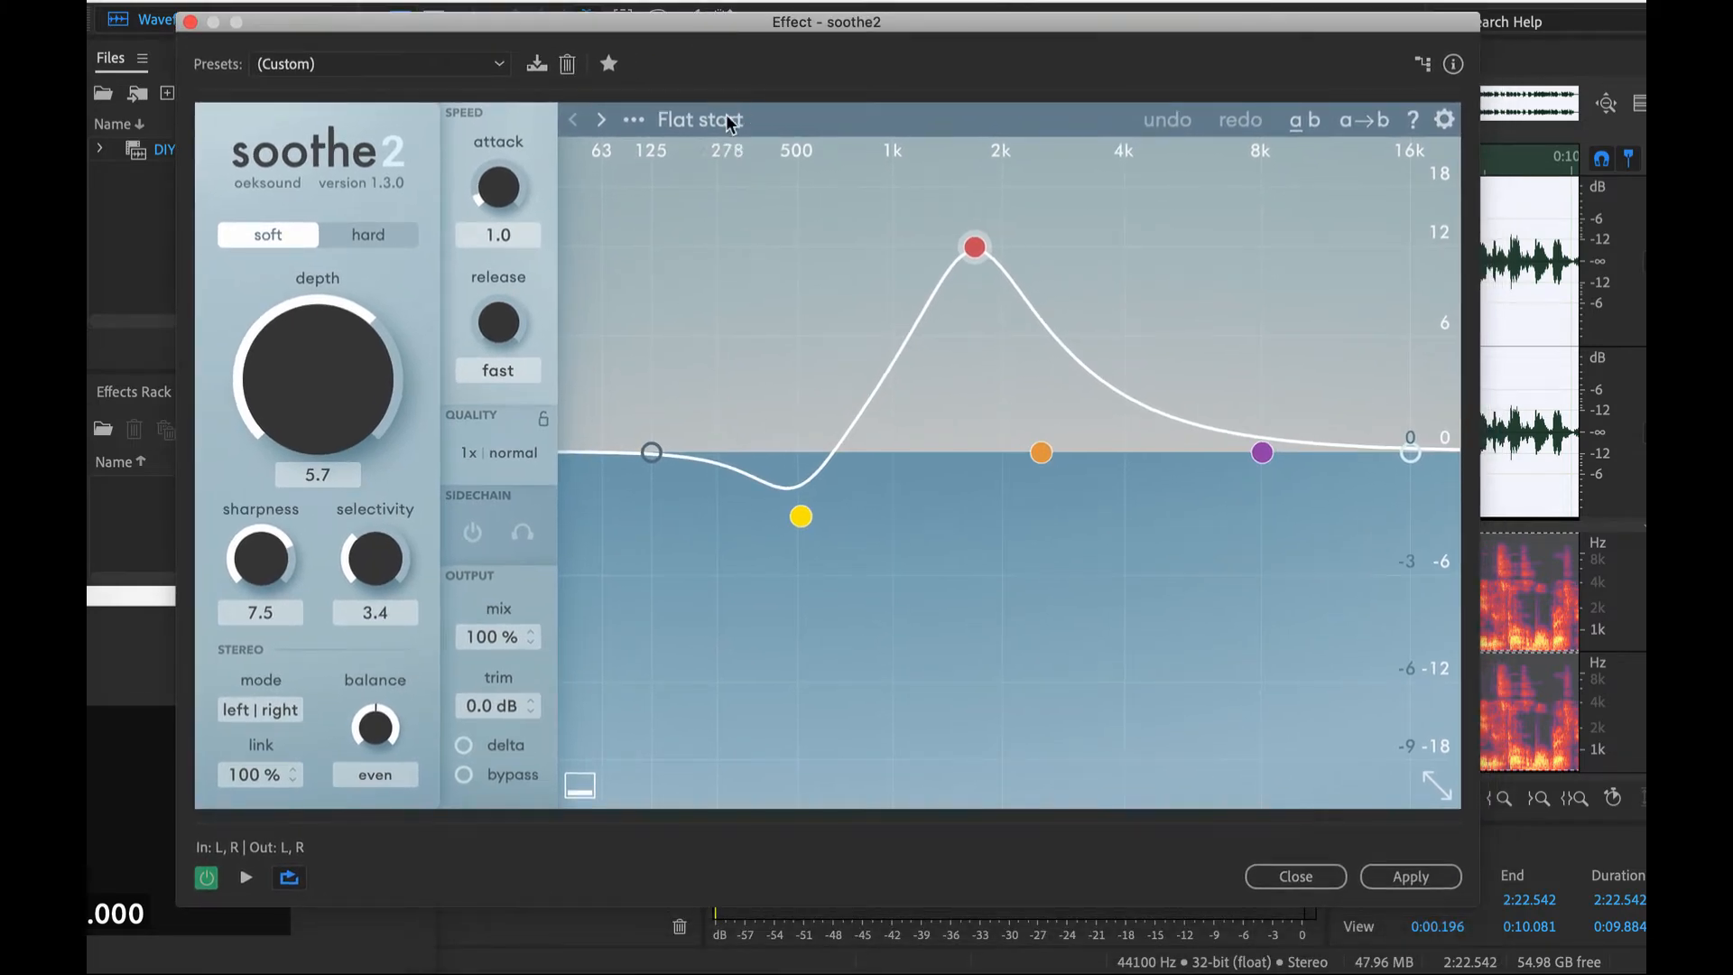
left_click_drag(815, 33, 694, 8)
left_click(591, 101)
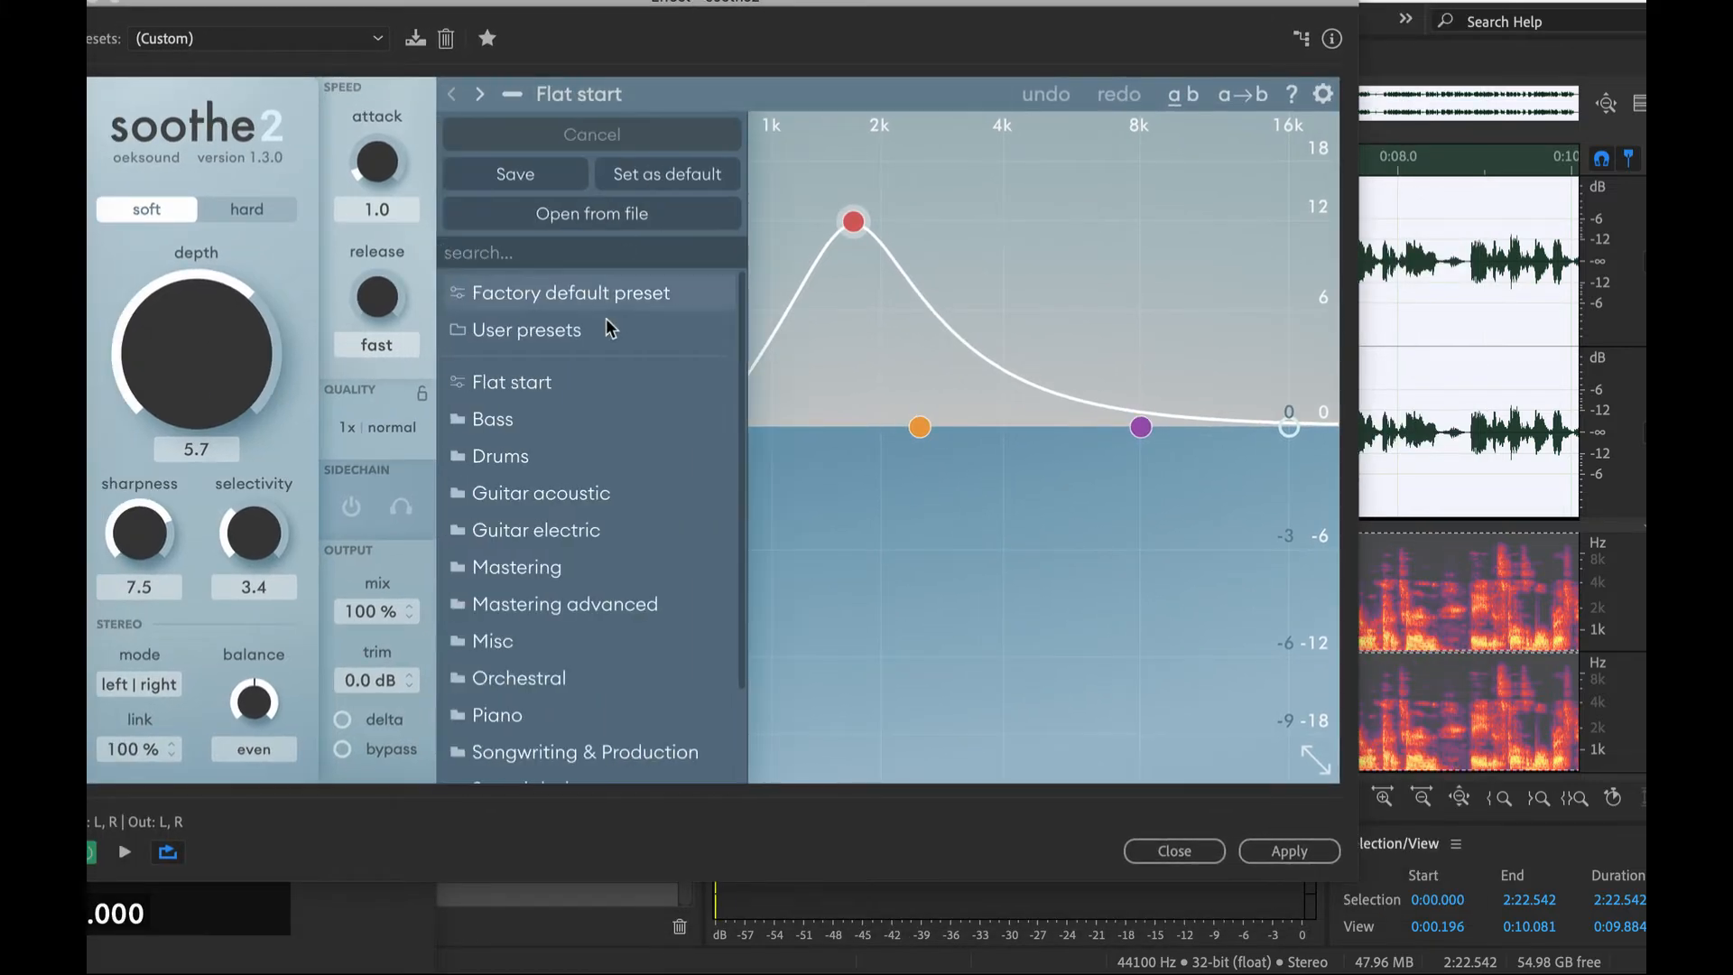
left_click(575, 391)
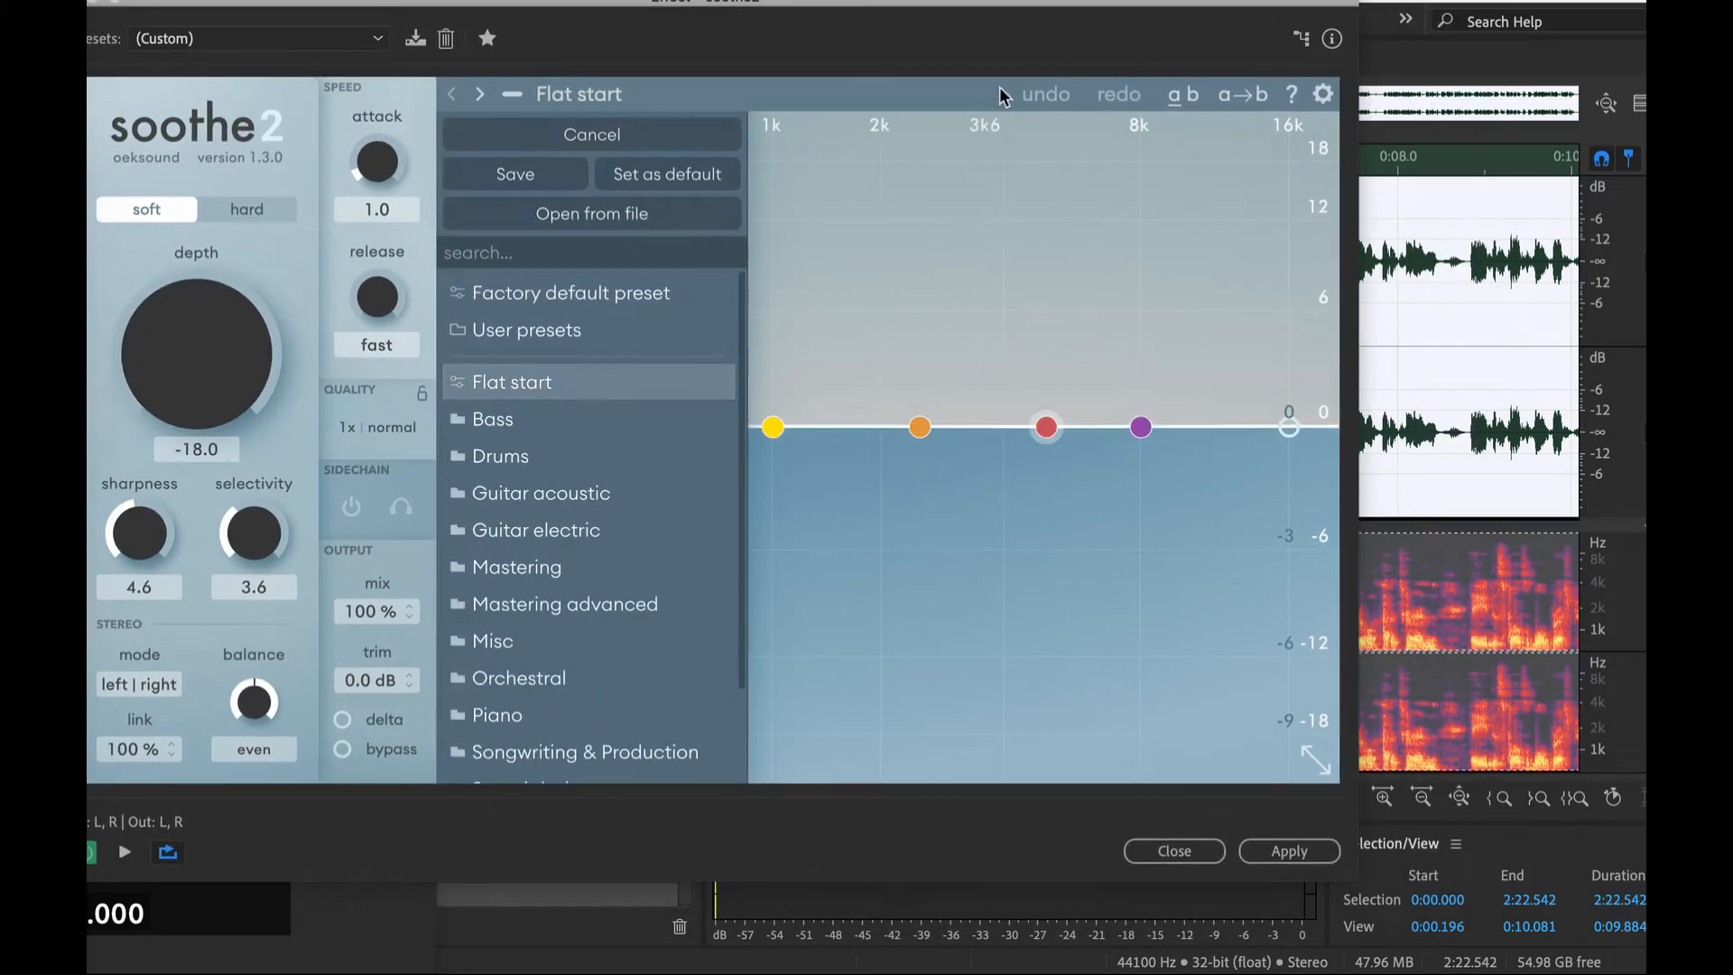
- Uncover the waveform, deselect the audio by placing the playhead at 0:04.000, and bring the soothe2 window back up
left_click_drag(1043, 5, 1111, 403)
left_click(1070, 193)
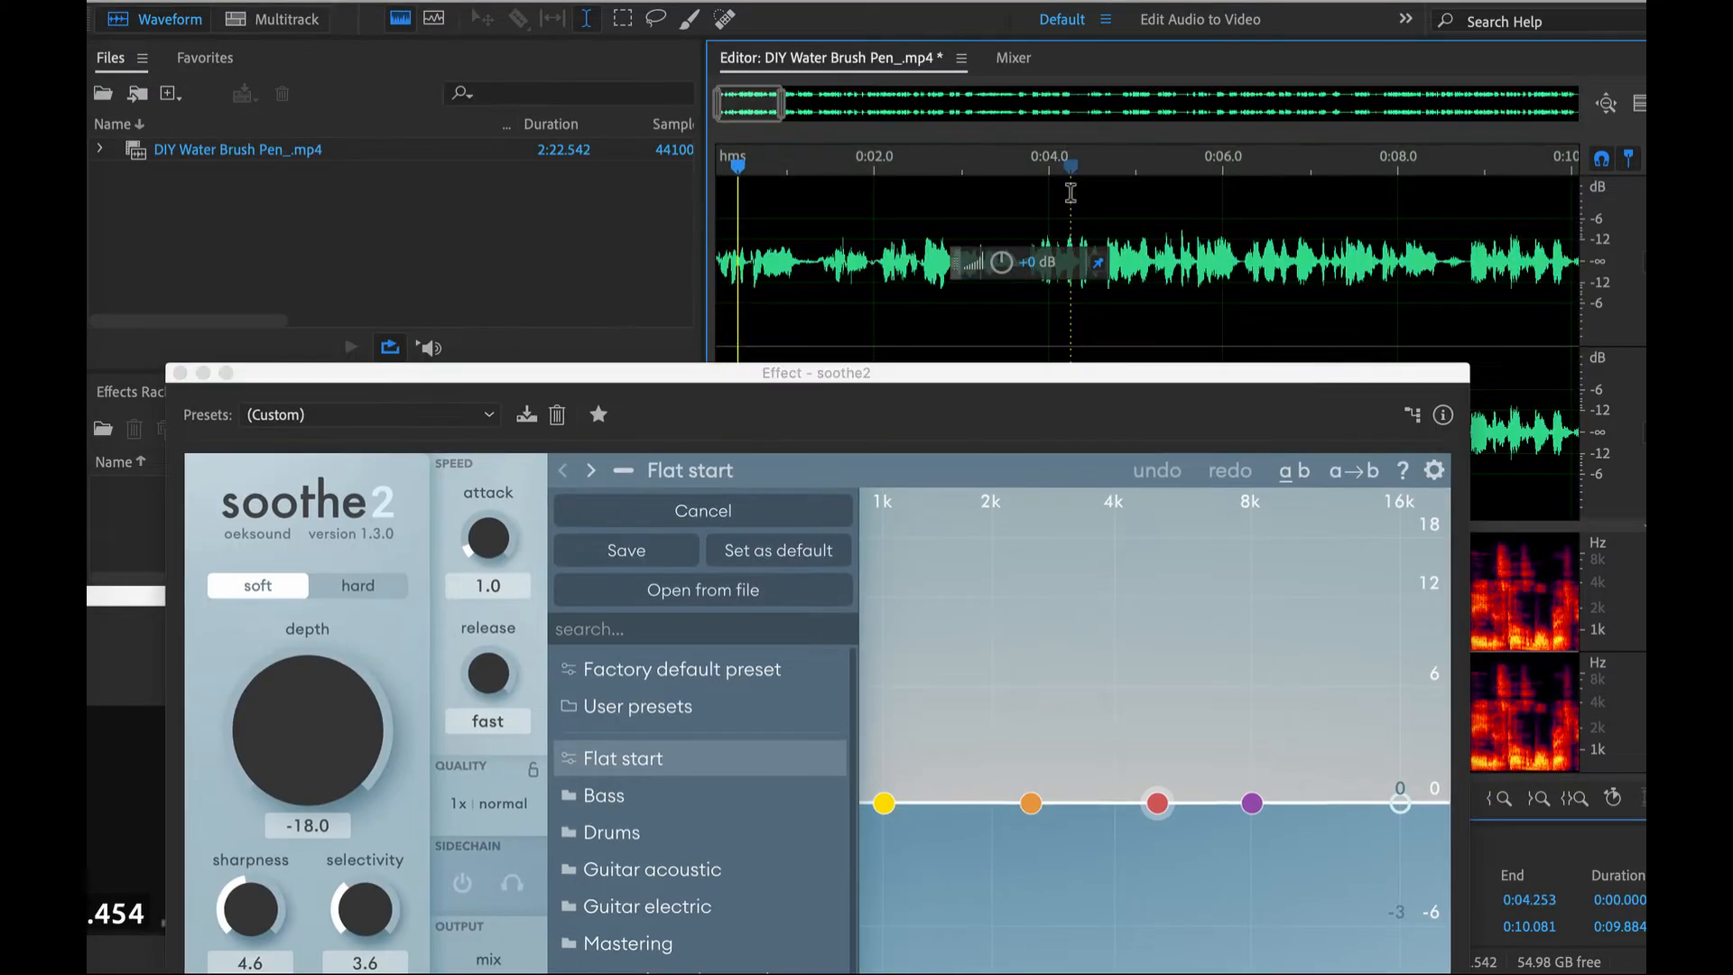
left_click(1051, 211)
left_click_drag(956, 372, 952, 83)
- During playback in soothe2, set the depth to 3.8, the sharpness to 8.7 and the selectivity to 2.3
left_click(272, 425)
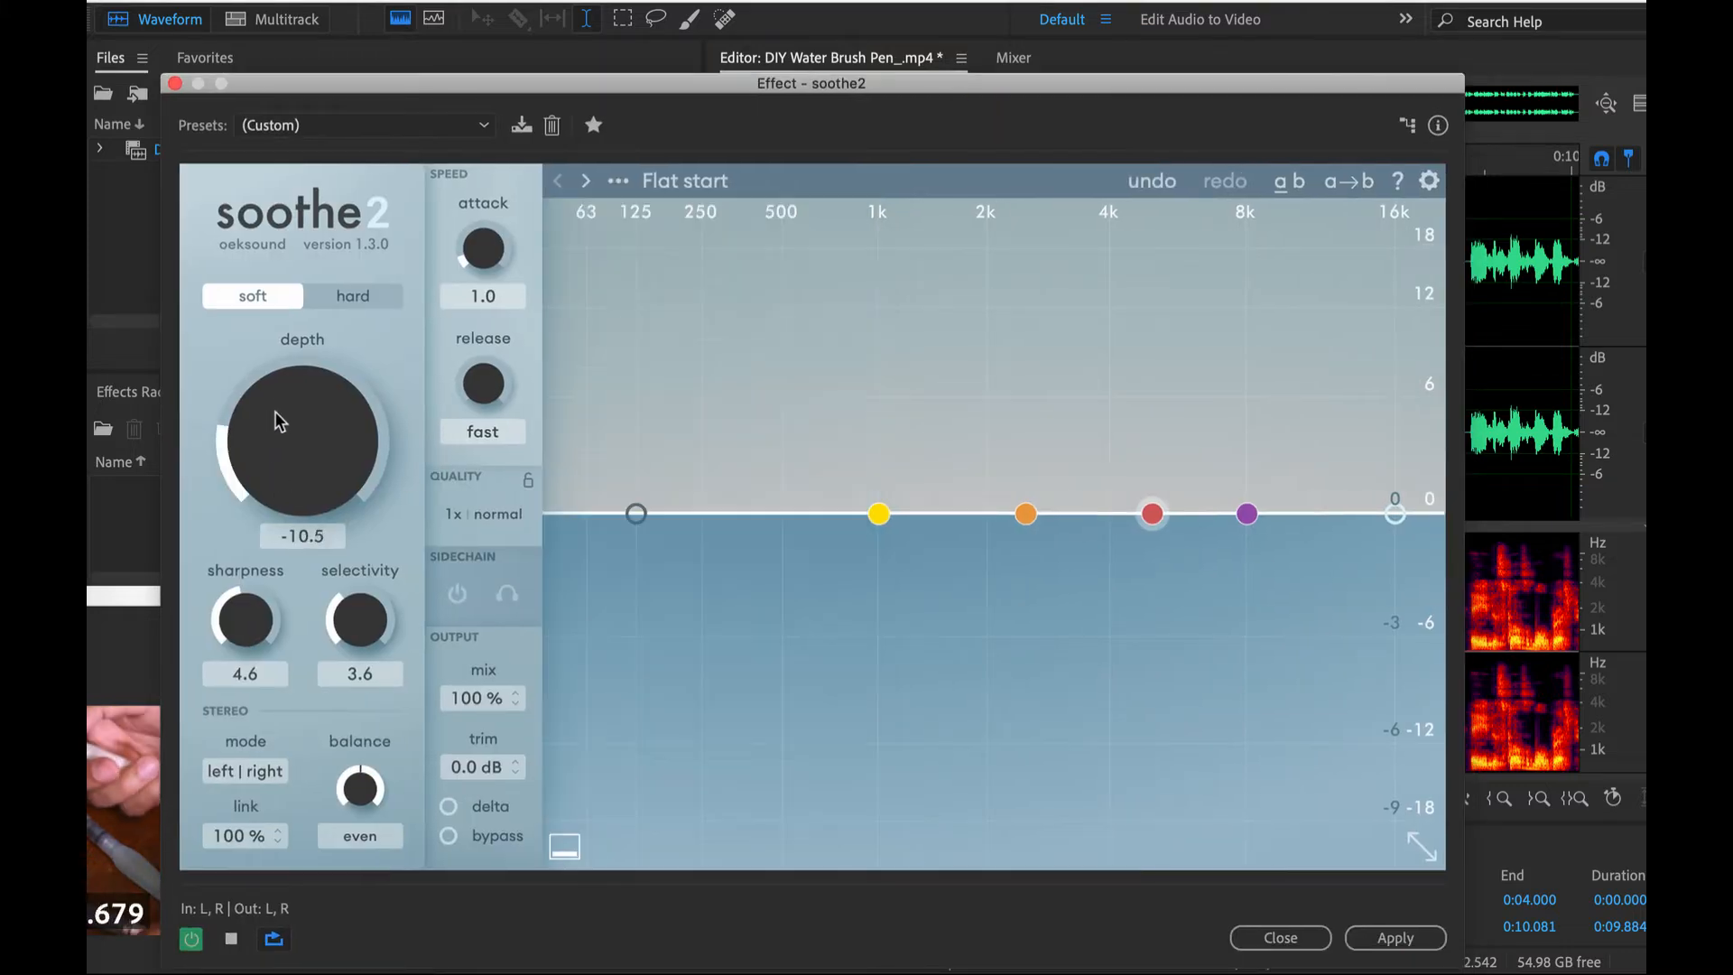
left_click_drag(274, 410, 293, 259)
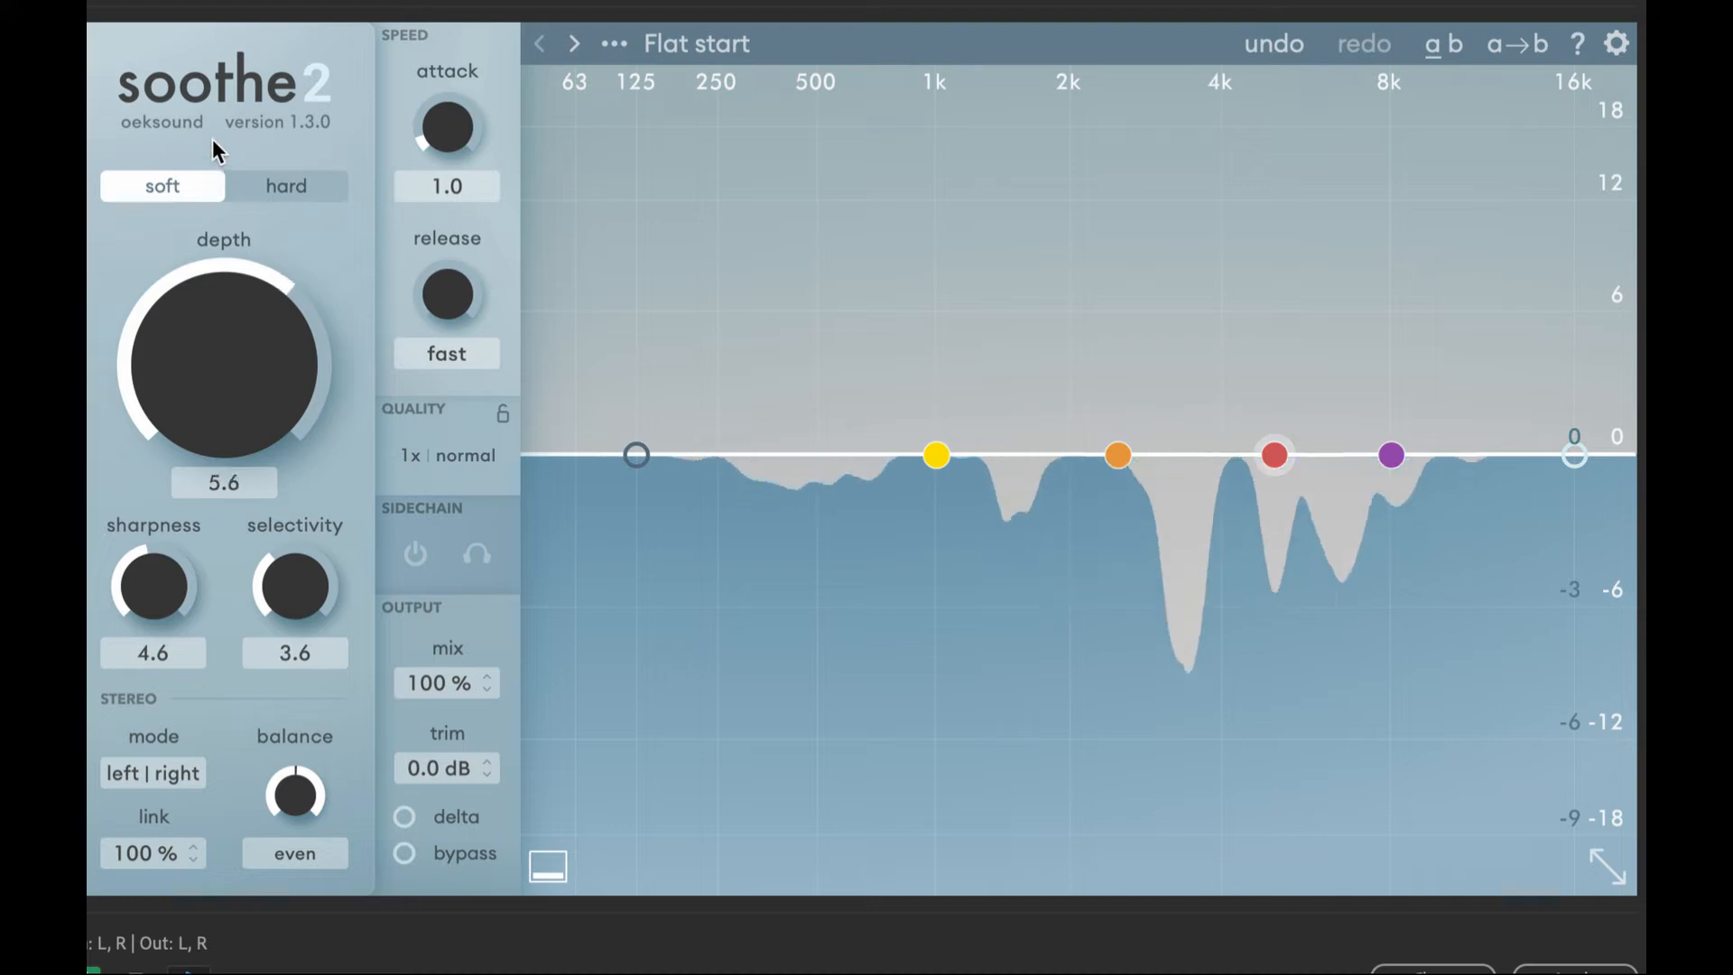
left_click_drag(213, 139, 233, 40)
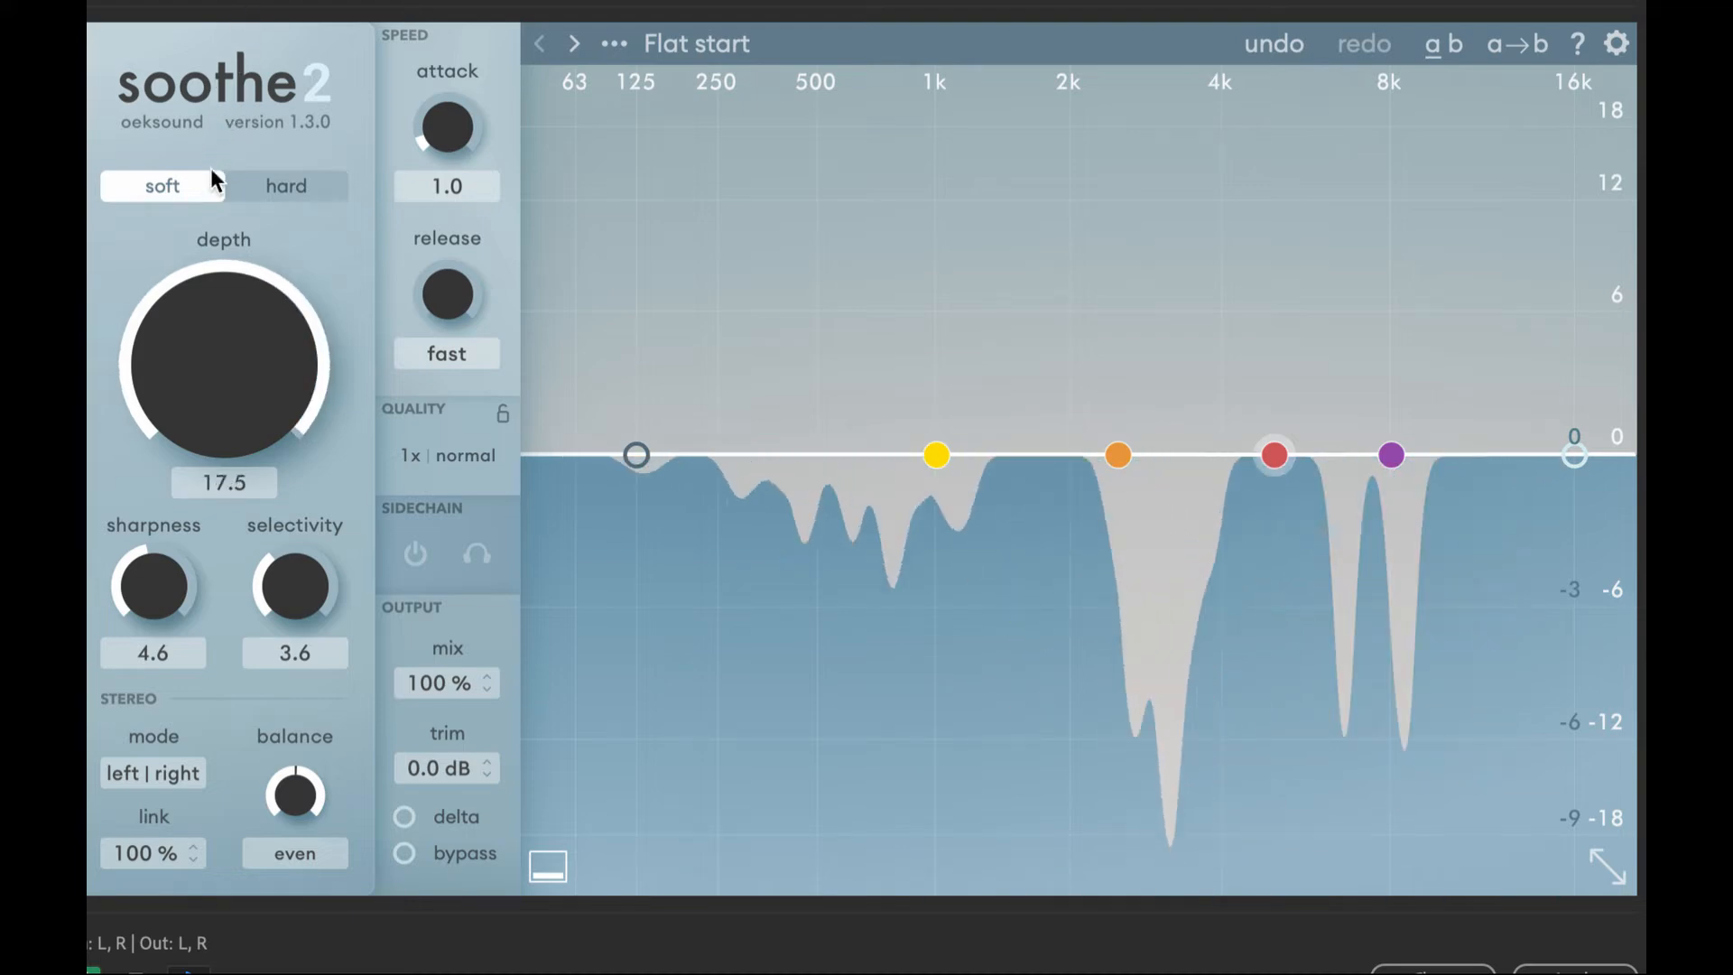
left_click_drag(206, 328, 202, 455)
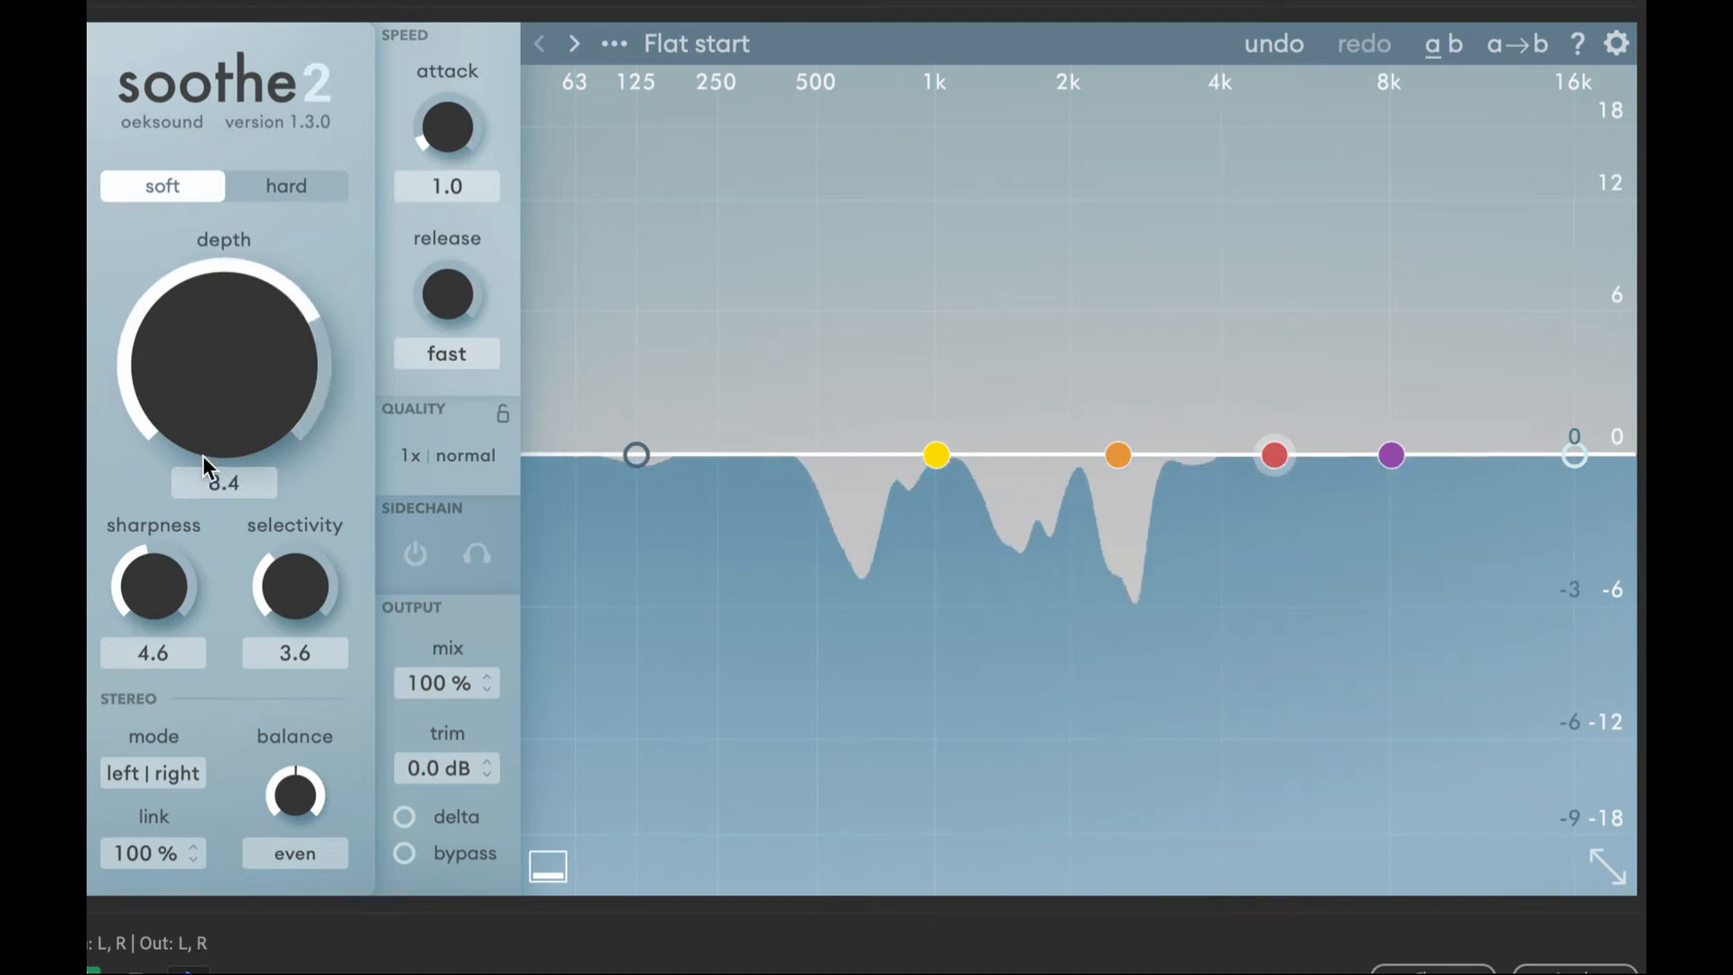
left_click_drag(155, 569, 152, 420)
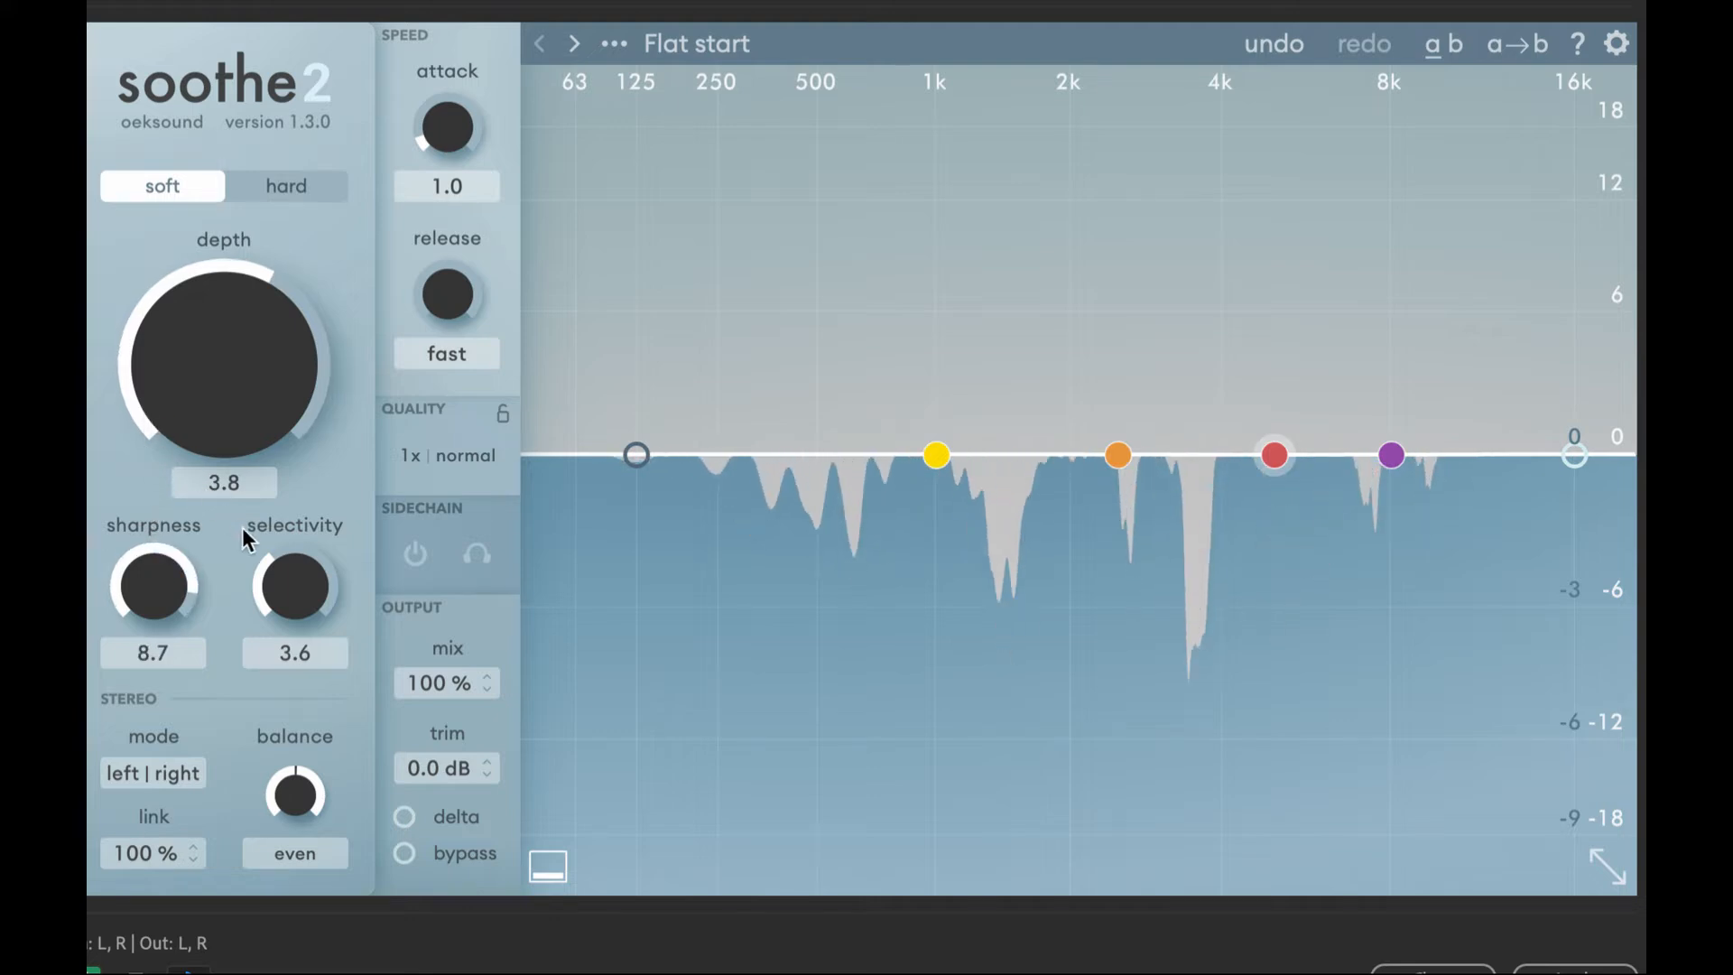
left_click_drag(241, 599, 239, 618)
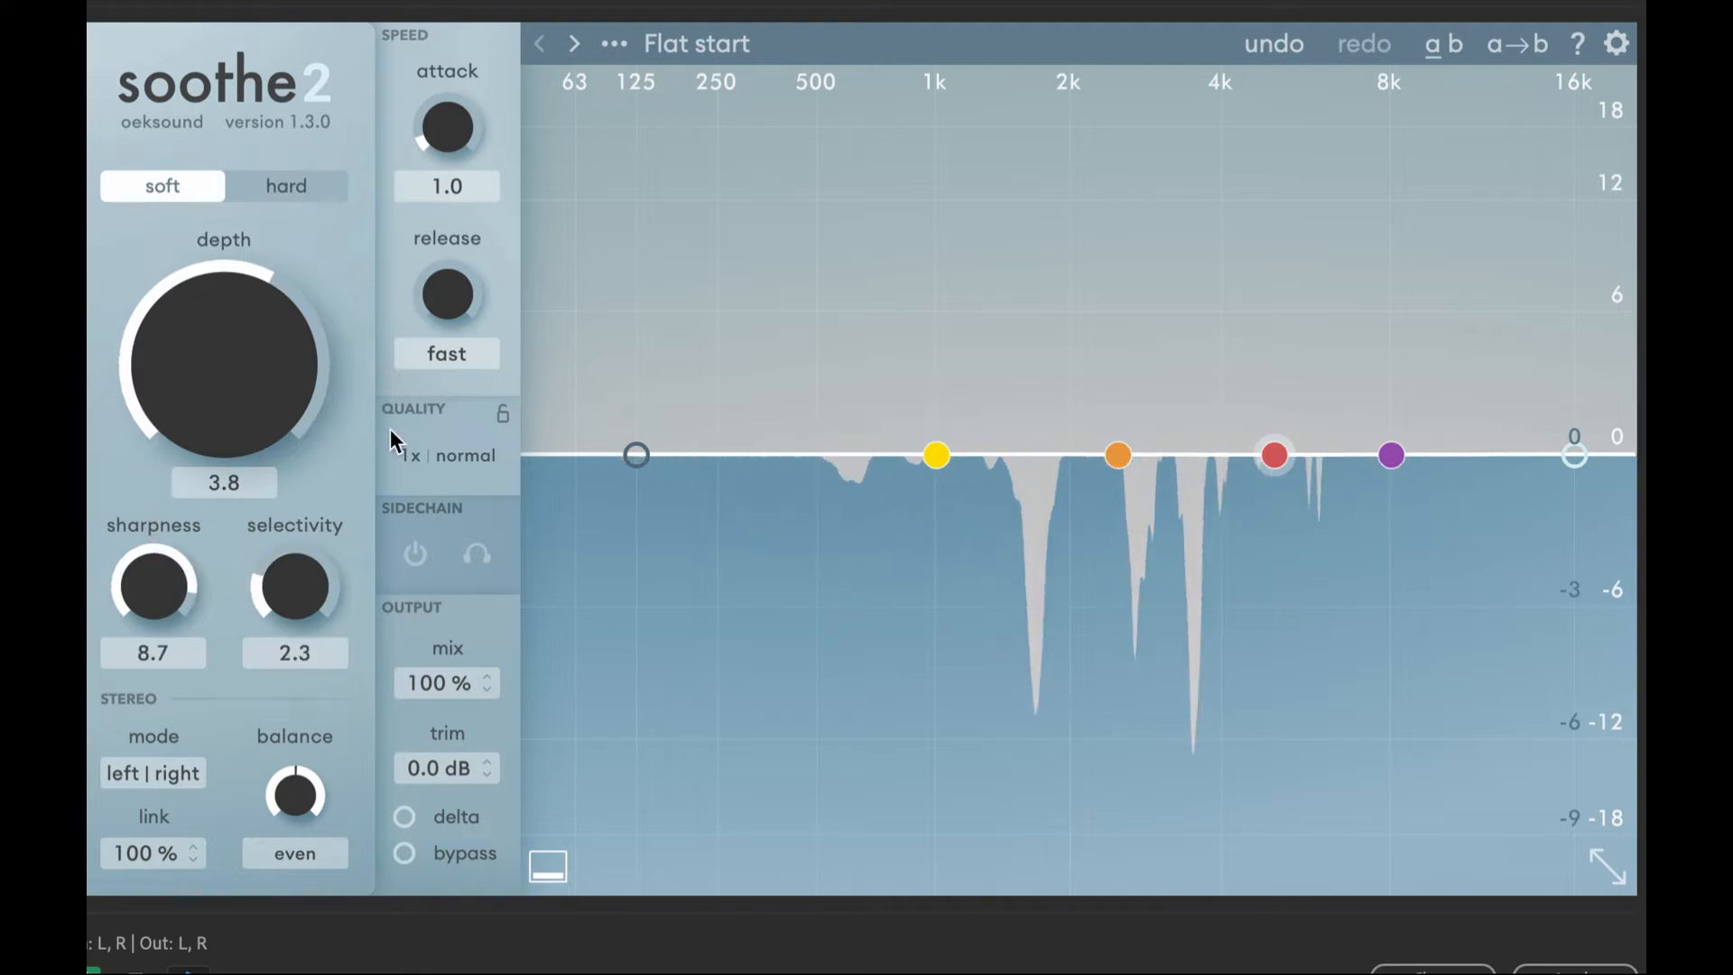
- Sweep soothe2's band 3 through the spectrum, boost it to 12 dB at 4.4 kHz, and listen to it in isolation
left_click_drag(1275, 449, 824, 639)
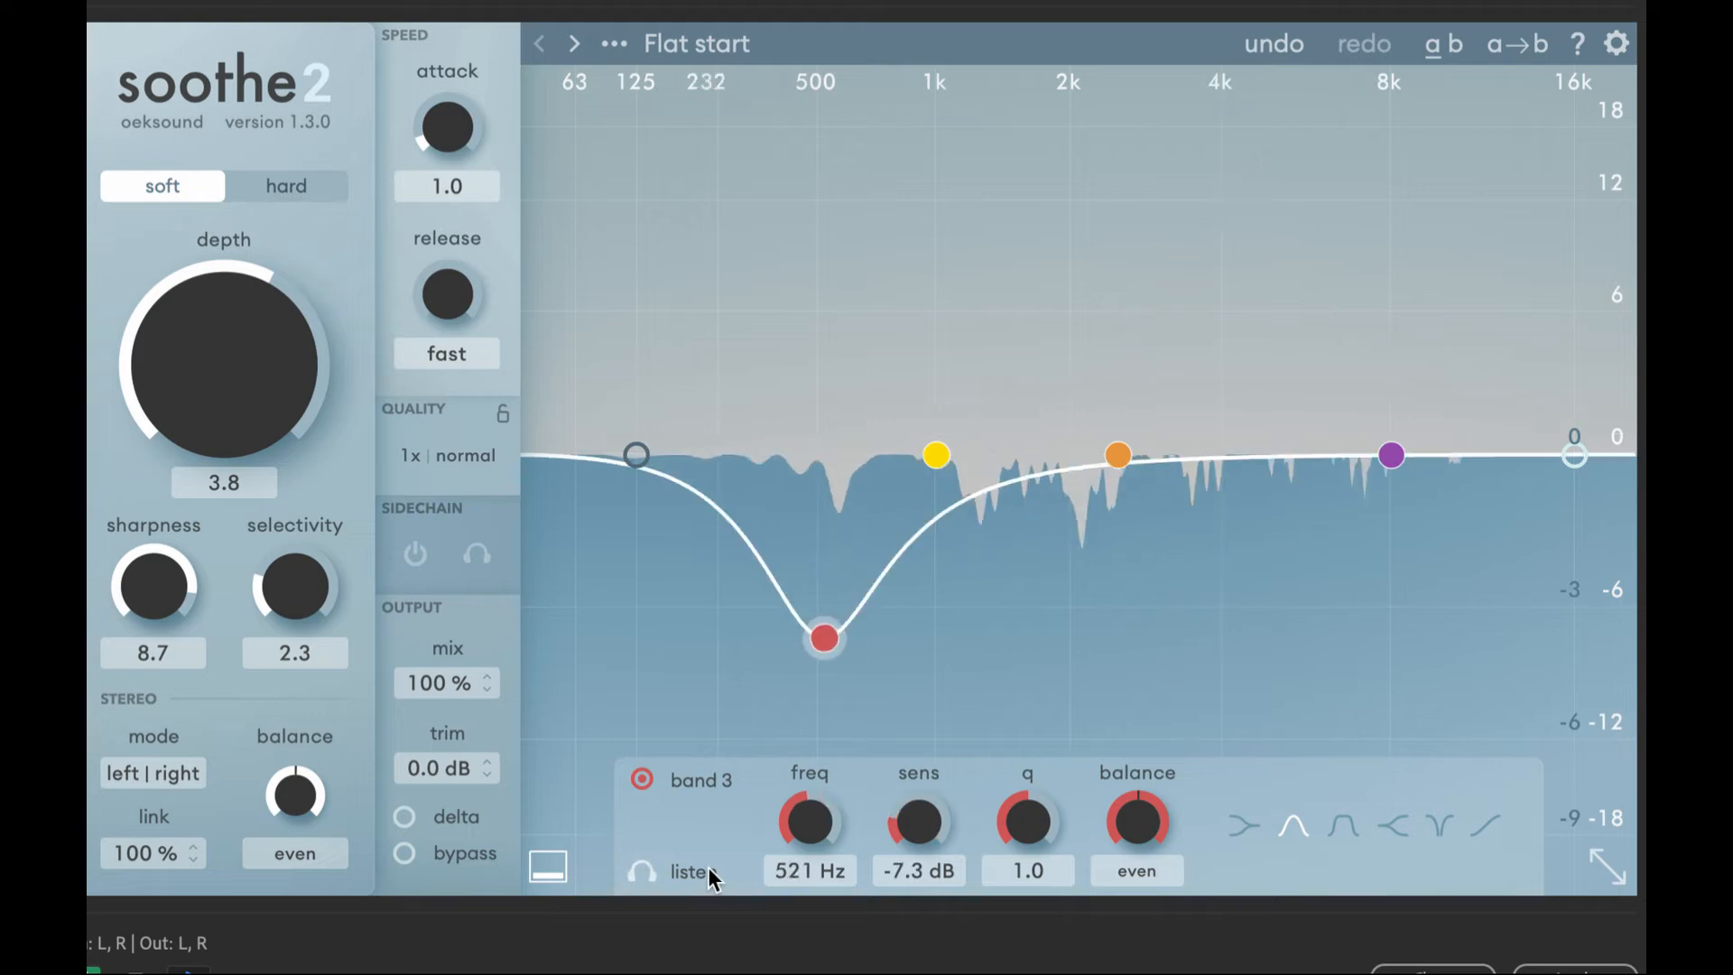
left_click(1244, 47)
left_click_drag(1244, 47, 1247, 50)
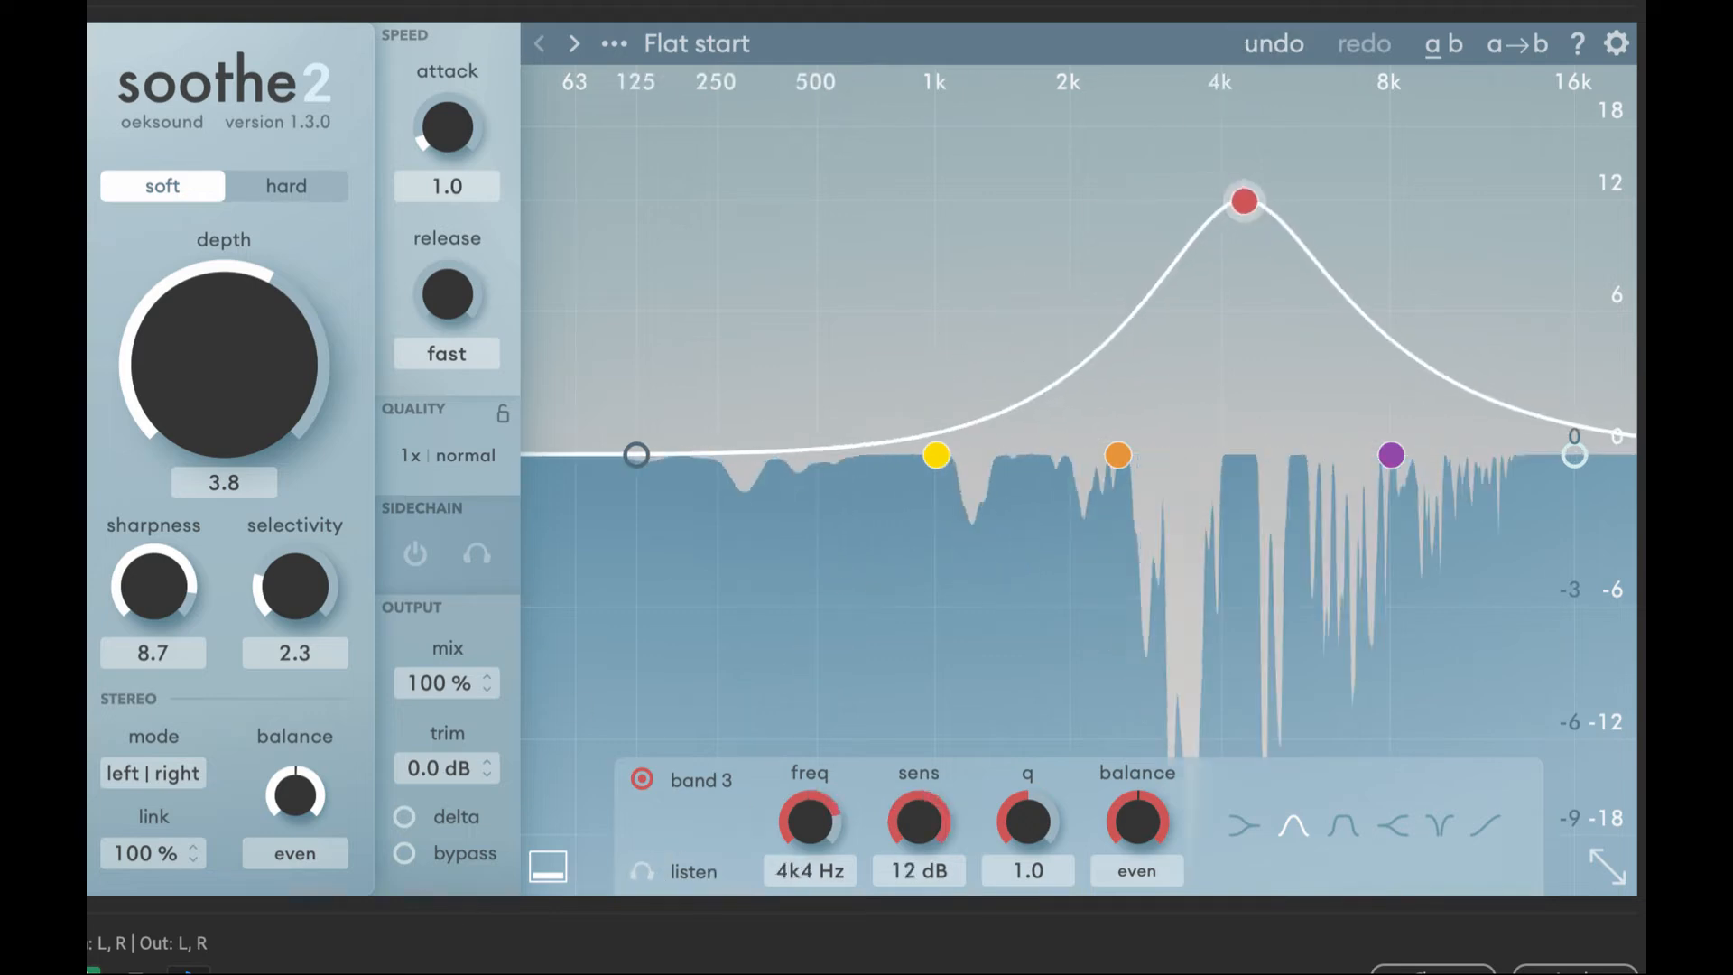
left_click(642, 872)
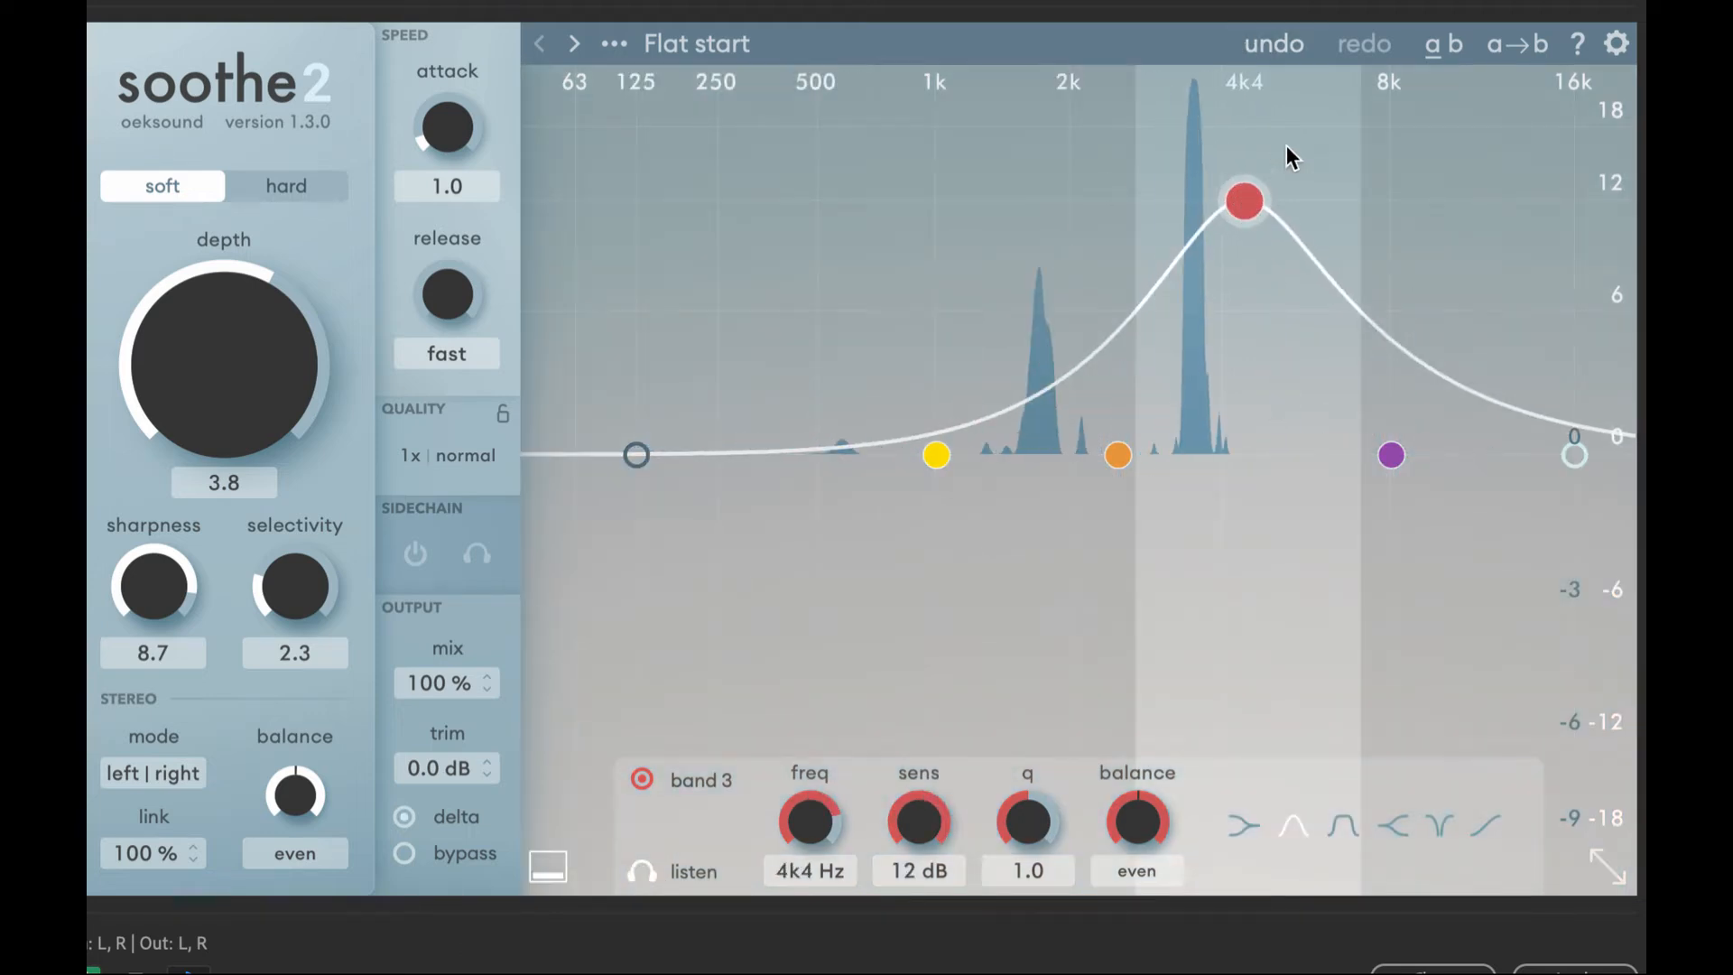
- Tune soothe2's band 3 to 3.5 kHz with a sensitivity of 10 dB and a Q of 3.7
left_click_drag(1288, 154, 1066, 125)
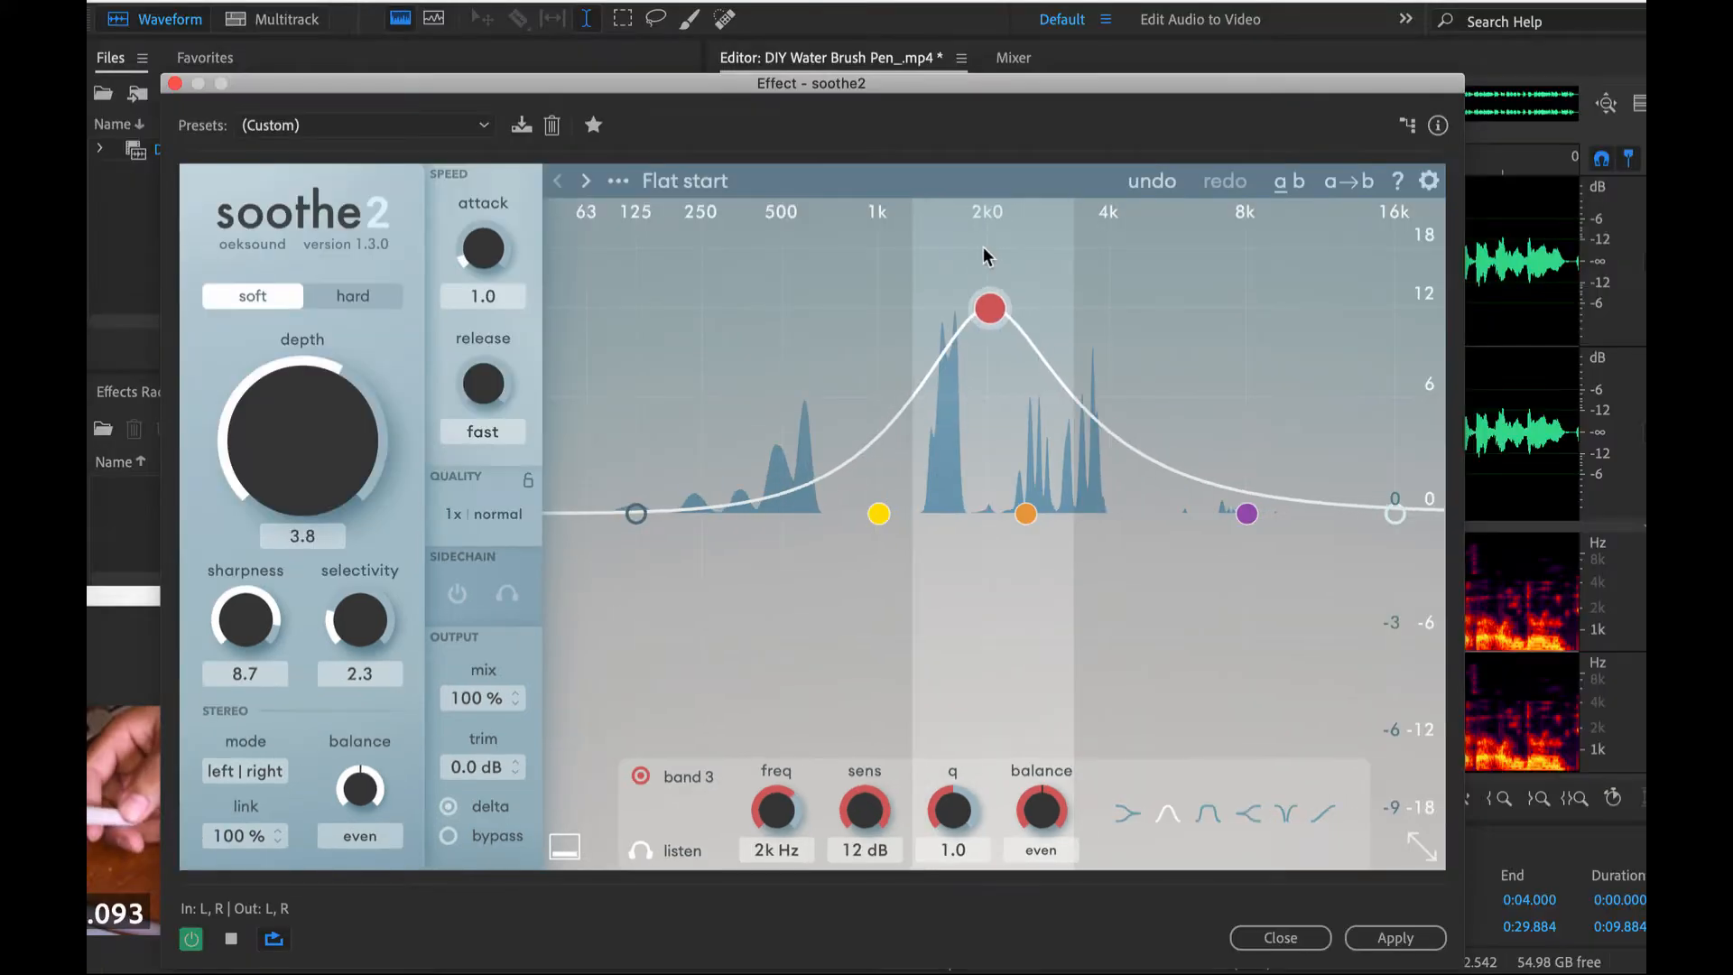
left_click_drag(983, 248, 1083, 244)
left_click_drag(1090, 302, 1095, 329)
left_click_drag(955, 818, 959, 724)
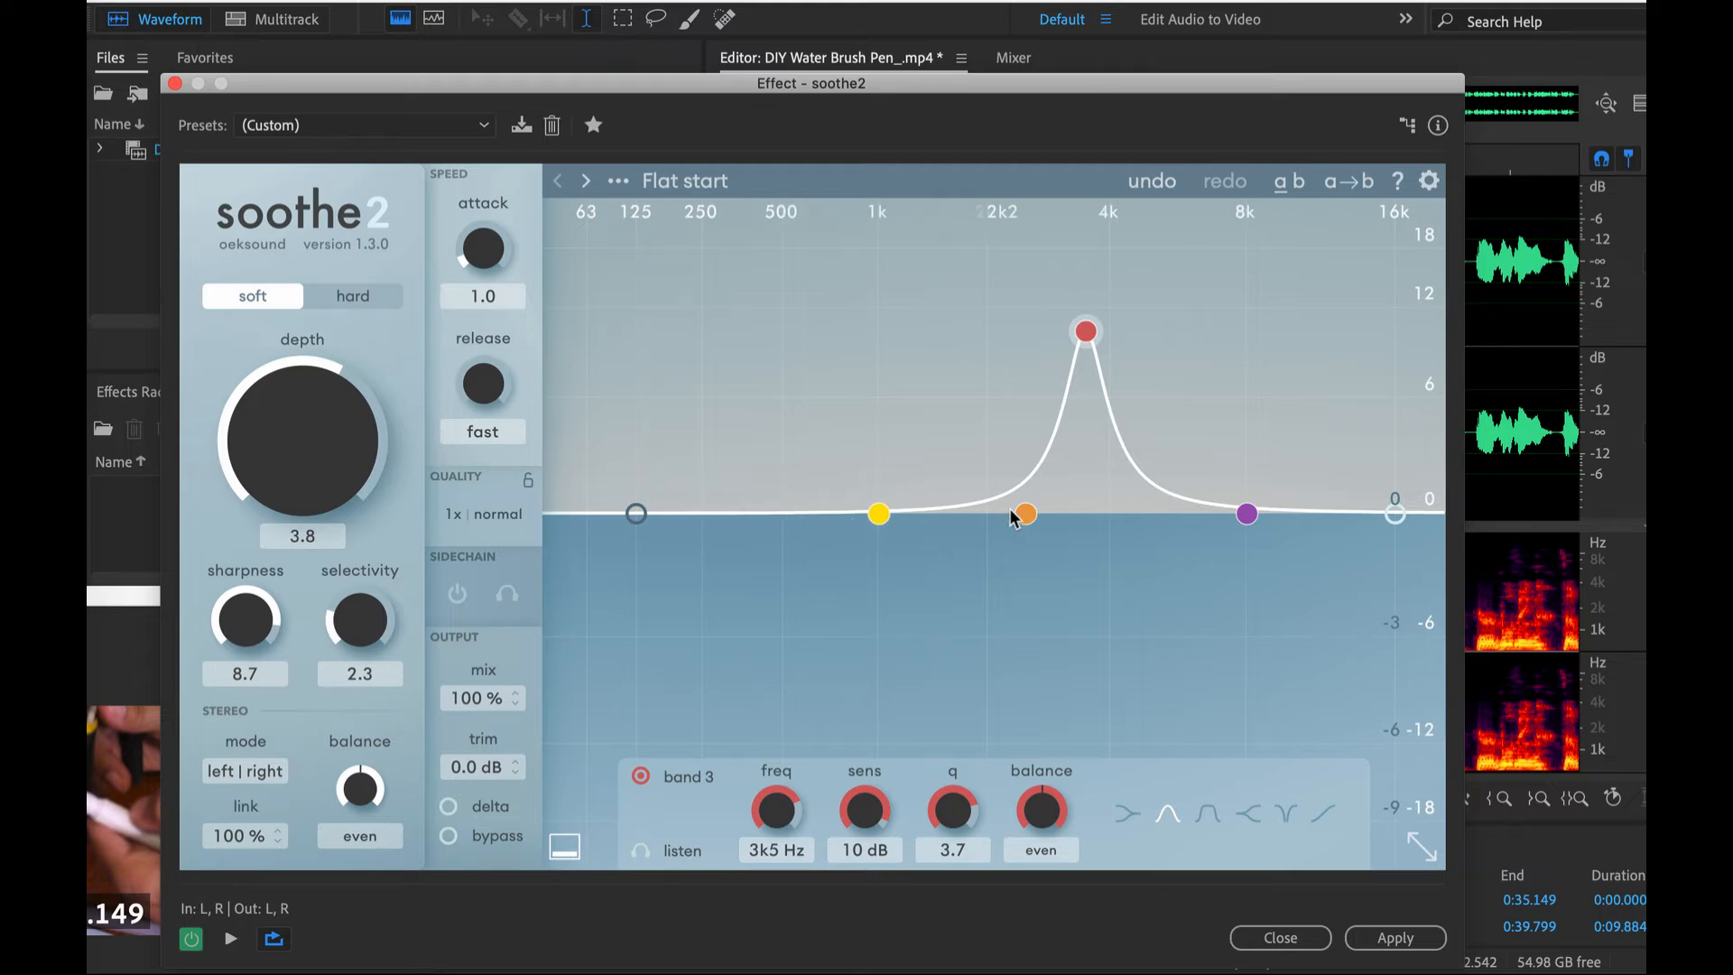
- Raise soothe2's band 2 to 2.7 dB at 2.4 kHz and set the depth to 5.3 during playback
left_click_drag(1027, 521, 1022, 461)
key("space")
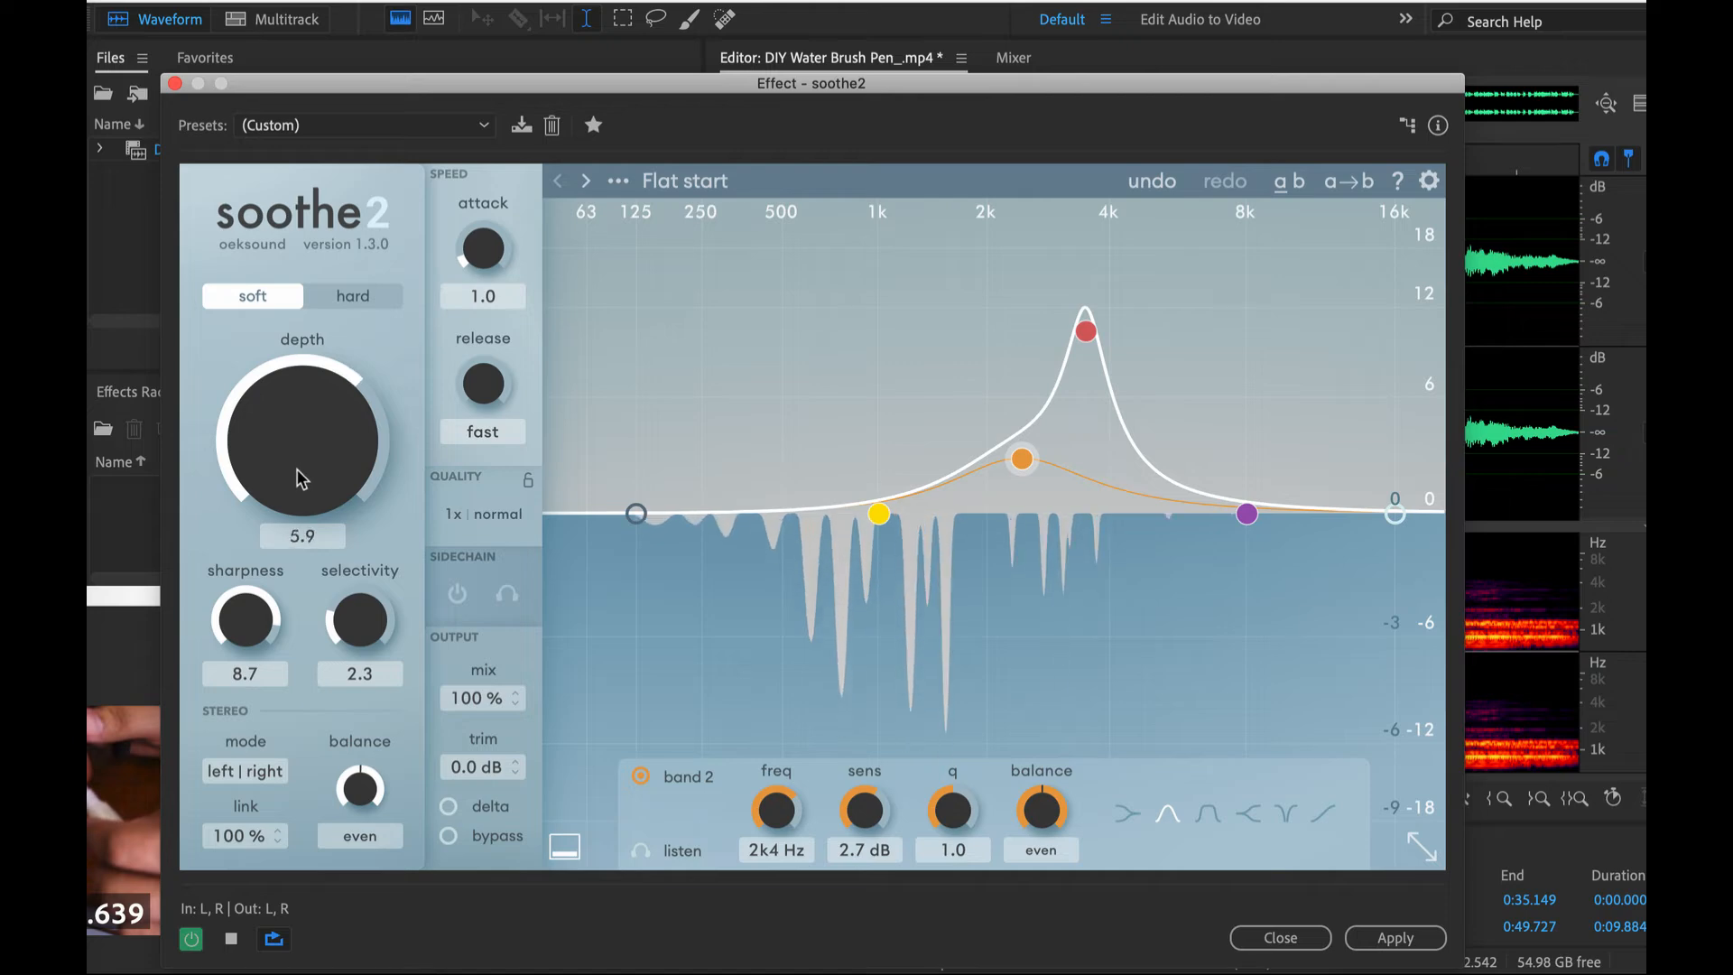
left_click_drag(301, 479, 301, 492)
- Make band 1 a low shelf of -12 dB at 1.8 kHz and move the low cut to 1 kHz
left_click_drag(865, 507, 862, 557)
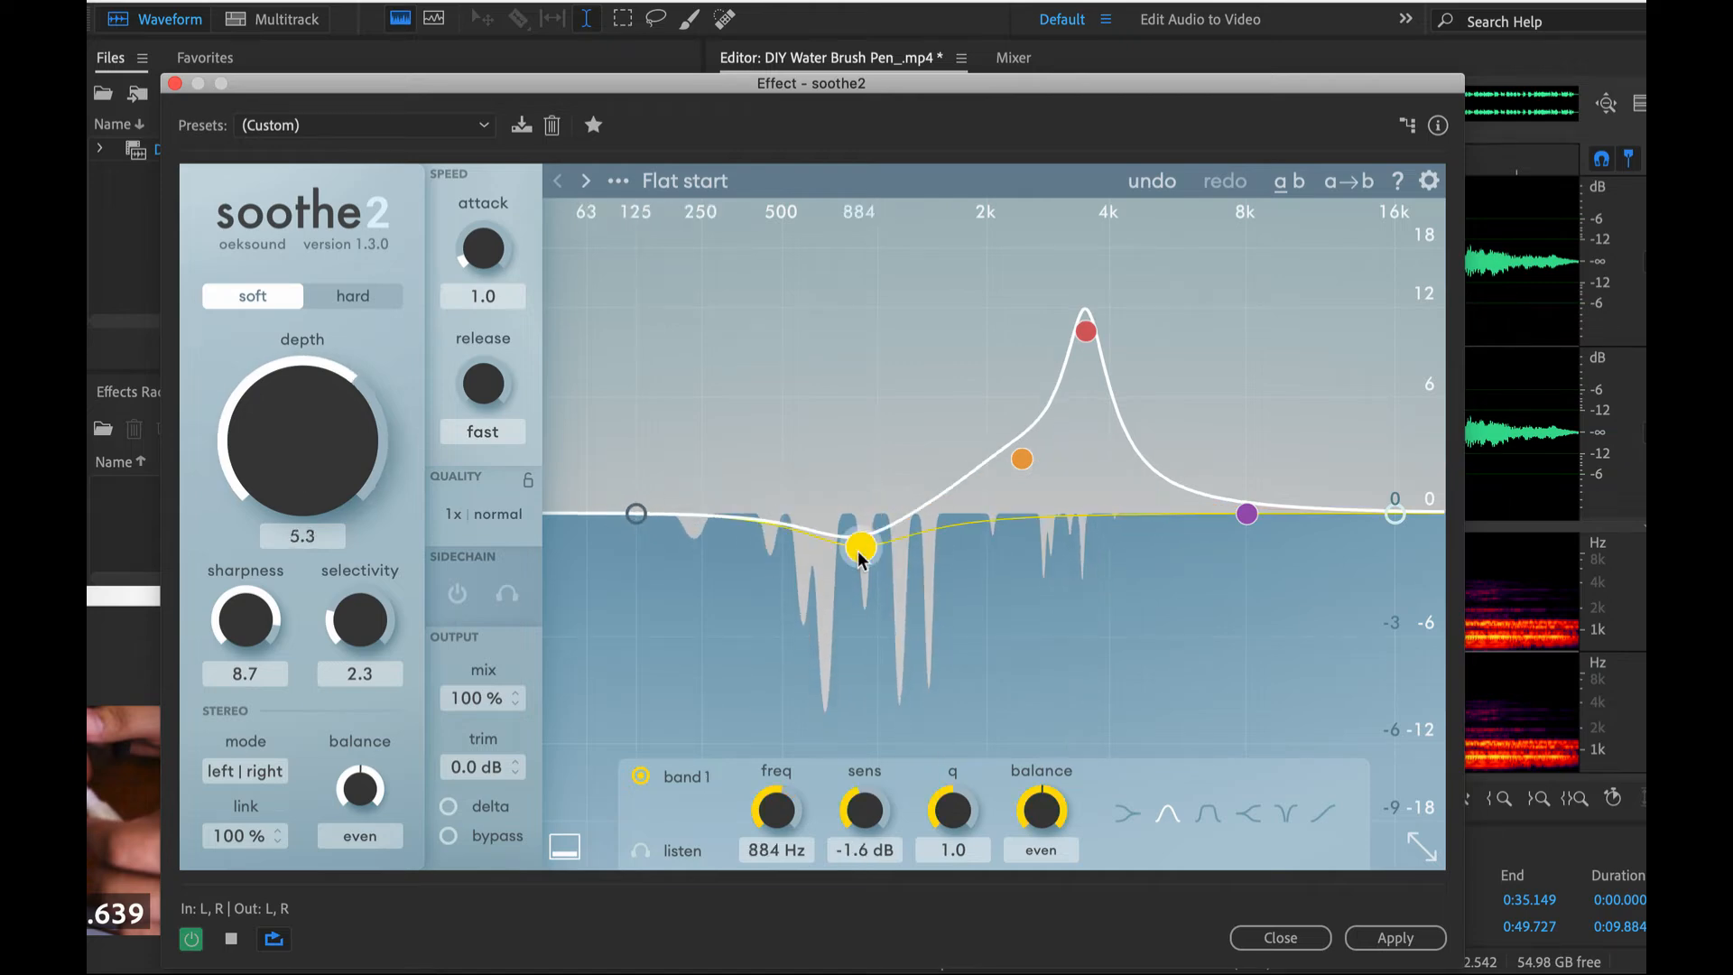
key("space")
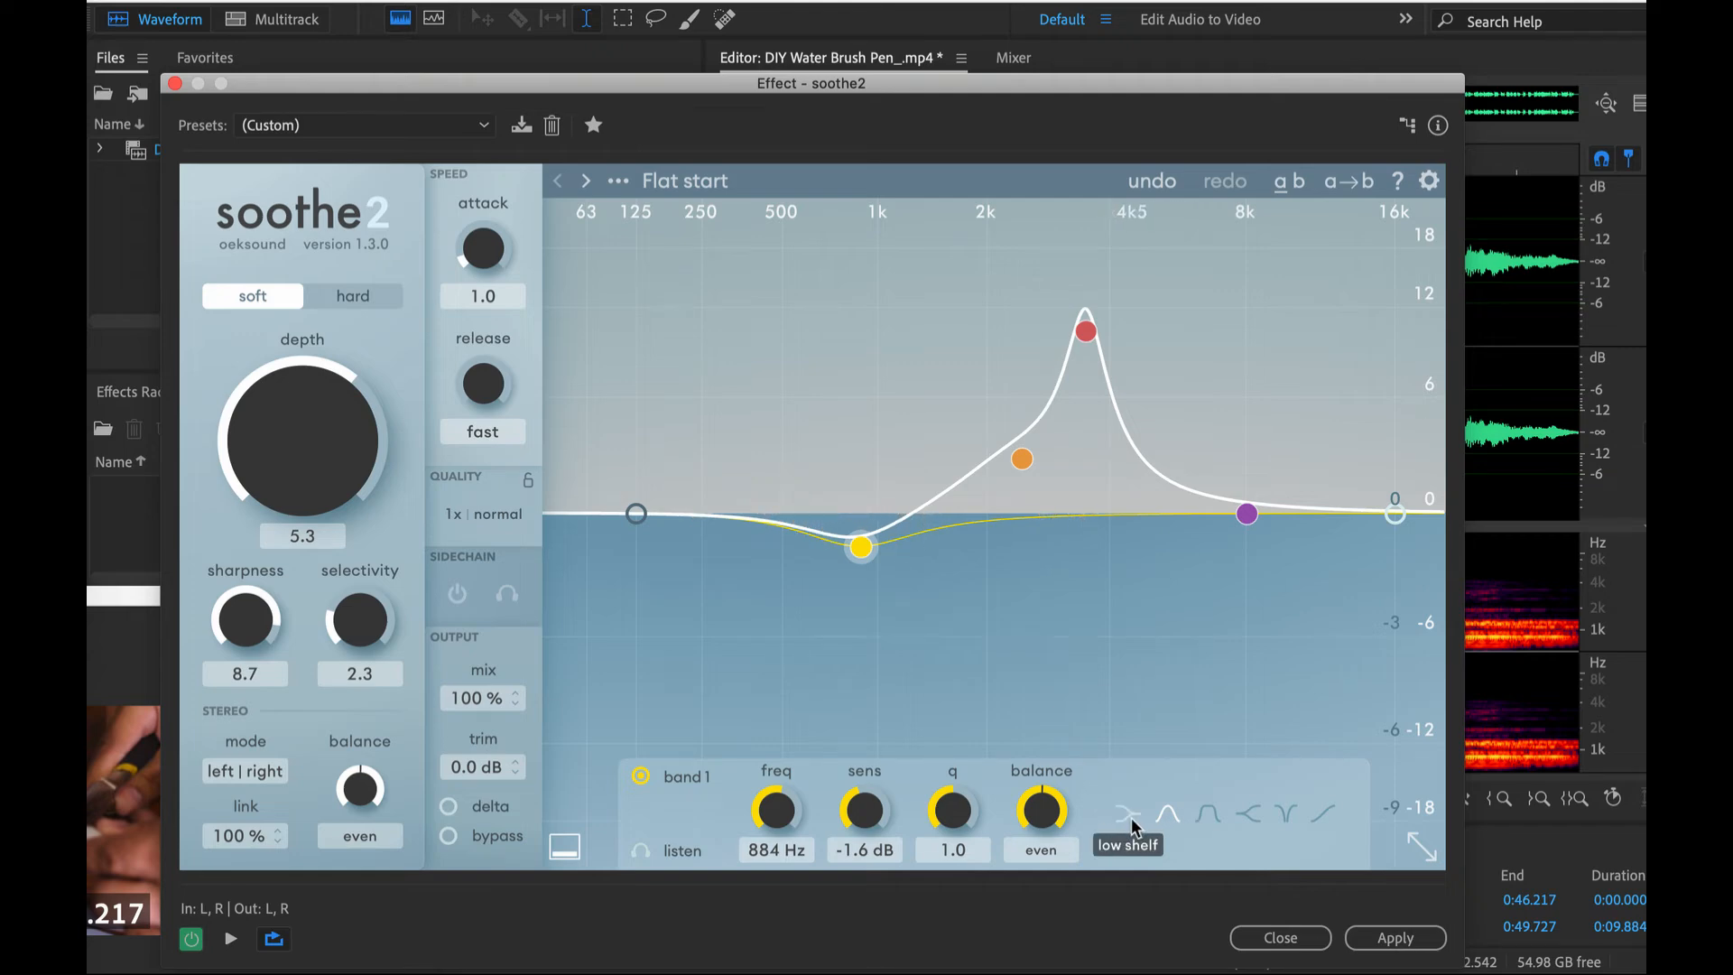
left_click_drag(859, 596, 972, 829)
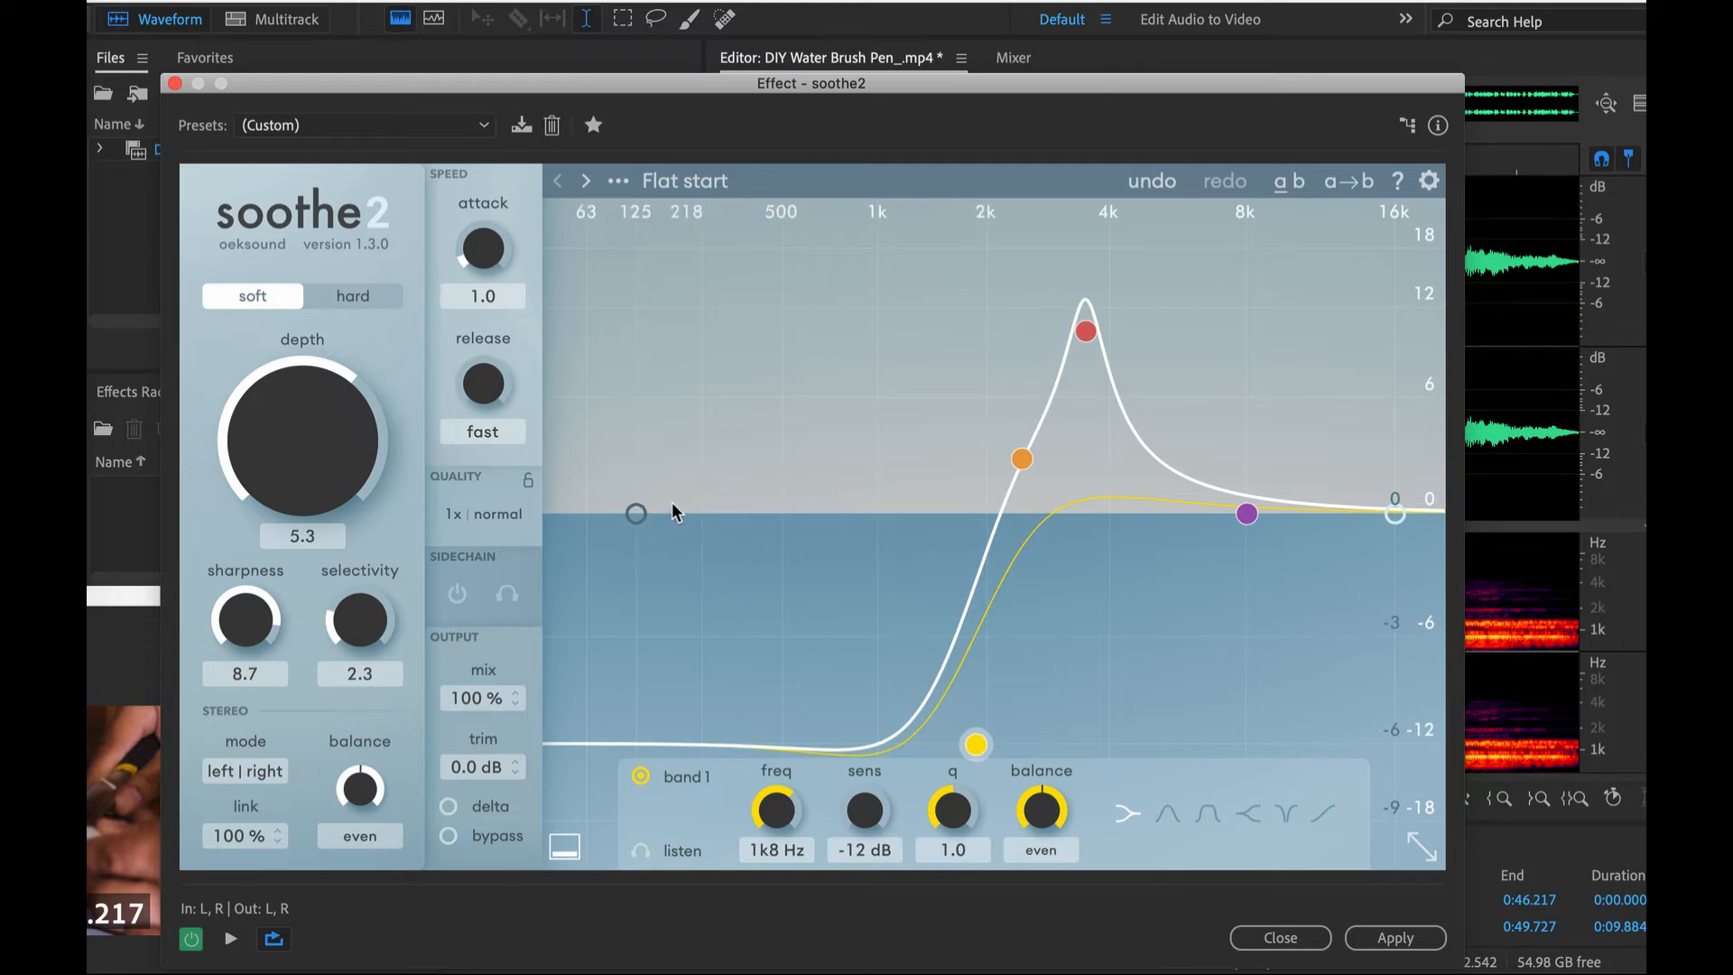
left_click_drag(636, 513, 882, 515)
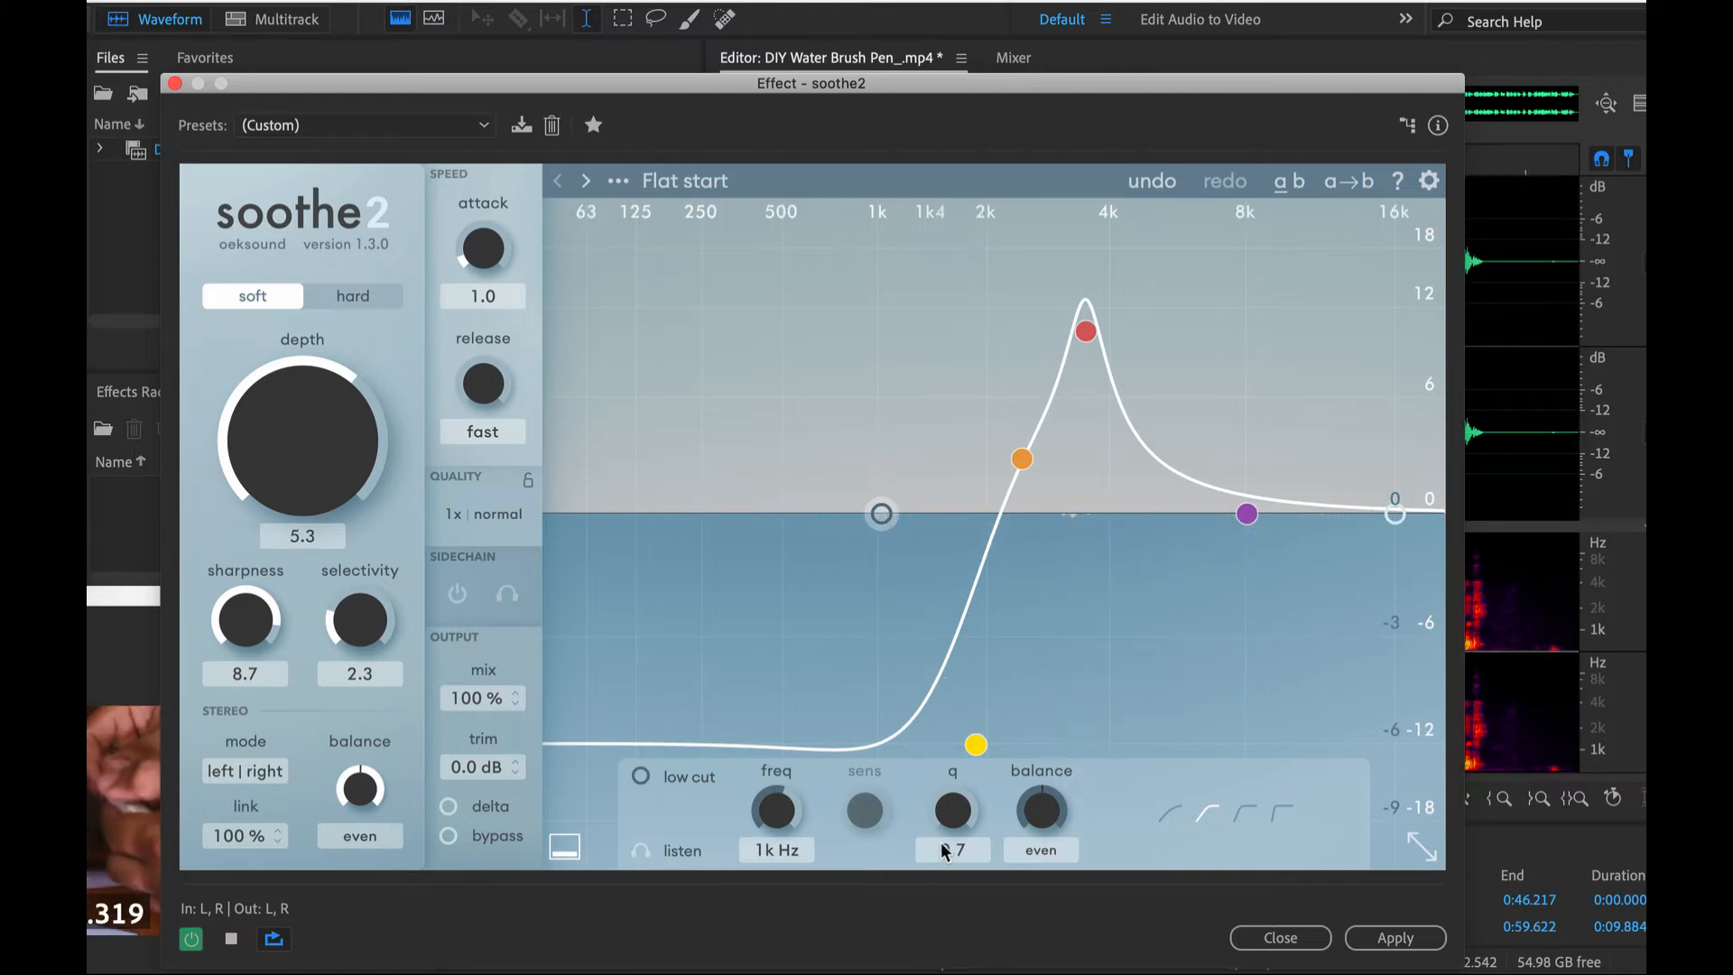
- Reduce the soothe2 depth to 1.2 and apply the effect to the entire audio file
left_click_drag(329, 437, 300, 469)
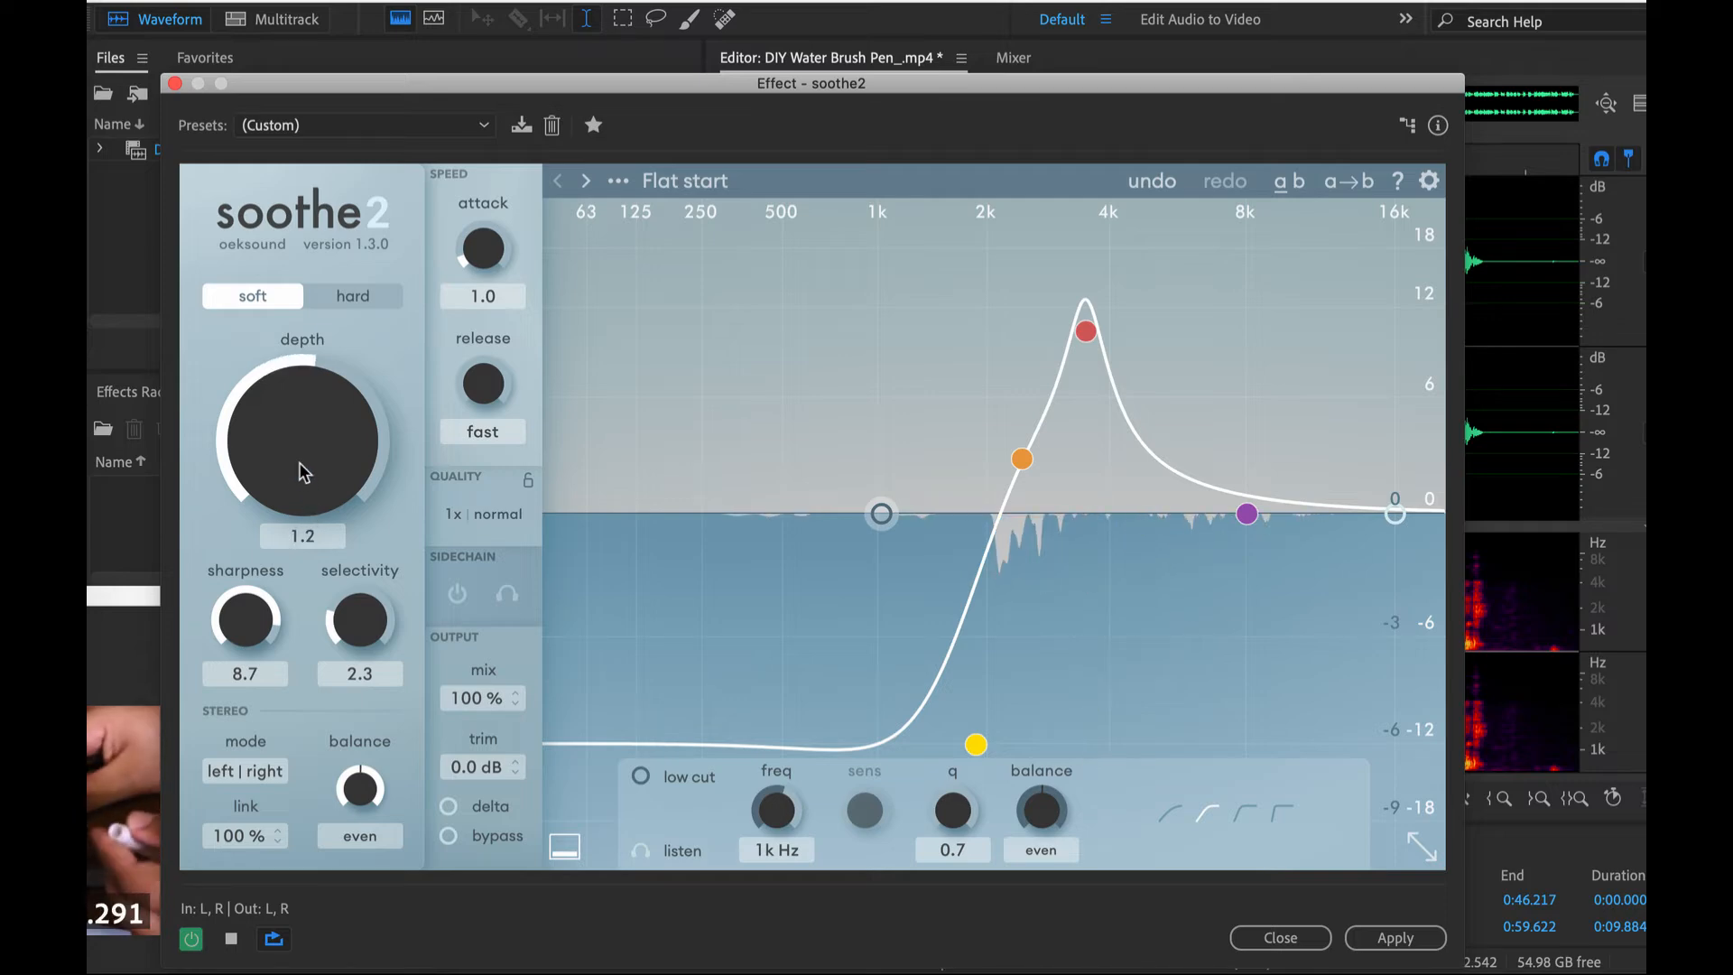
left_click_drag(257, 84, 29, 74)
left_click_drag(1021, 78, 592, 46)
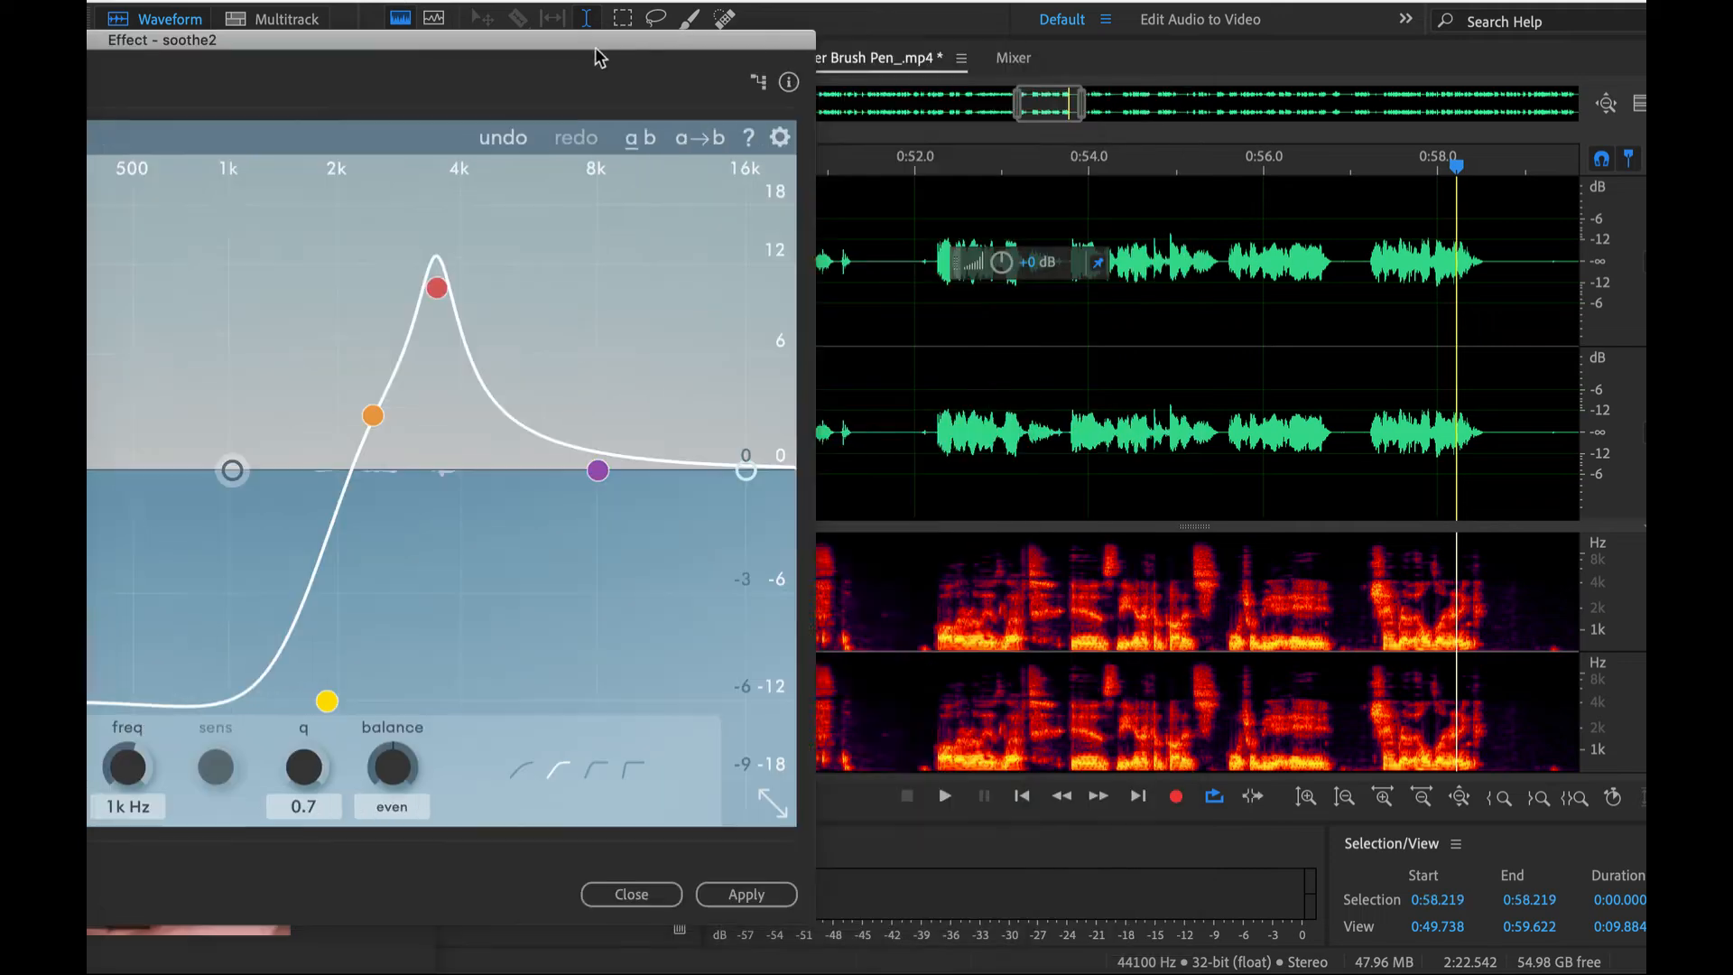
key("super+a")
left_click(739, 895)
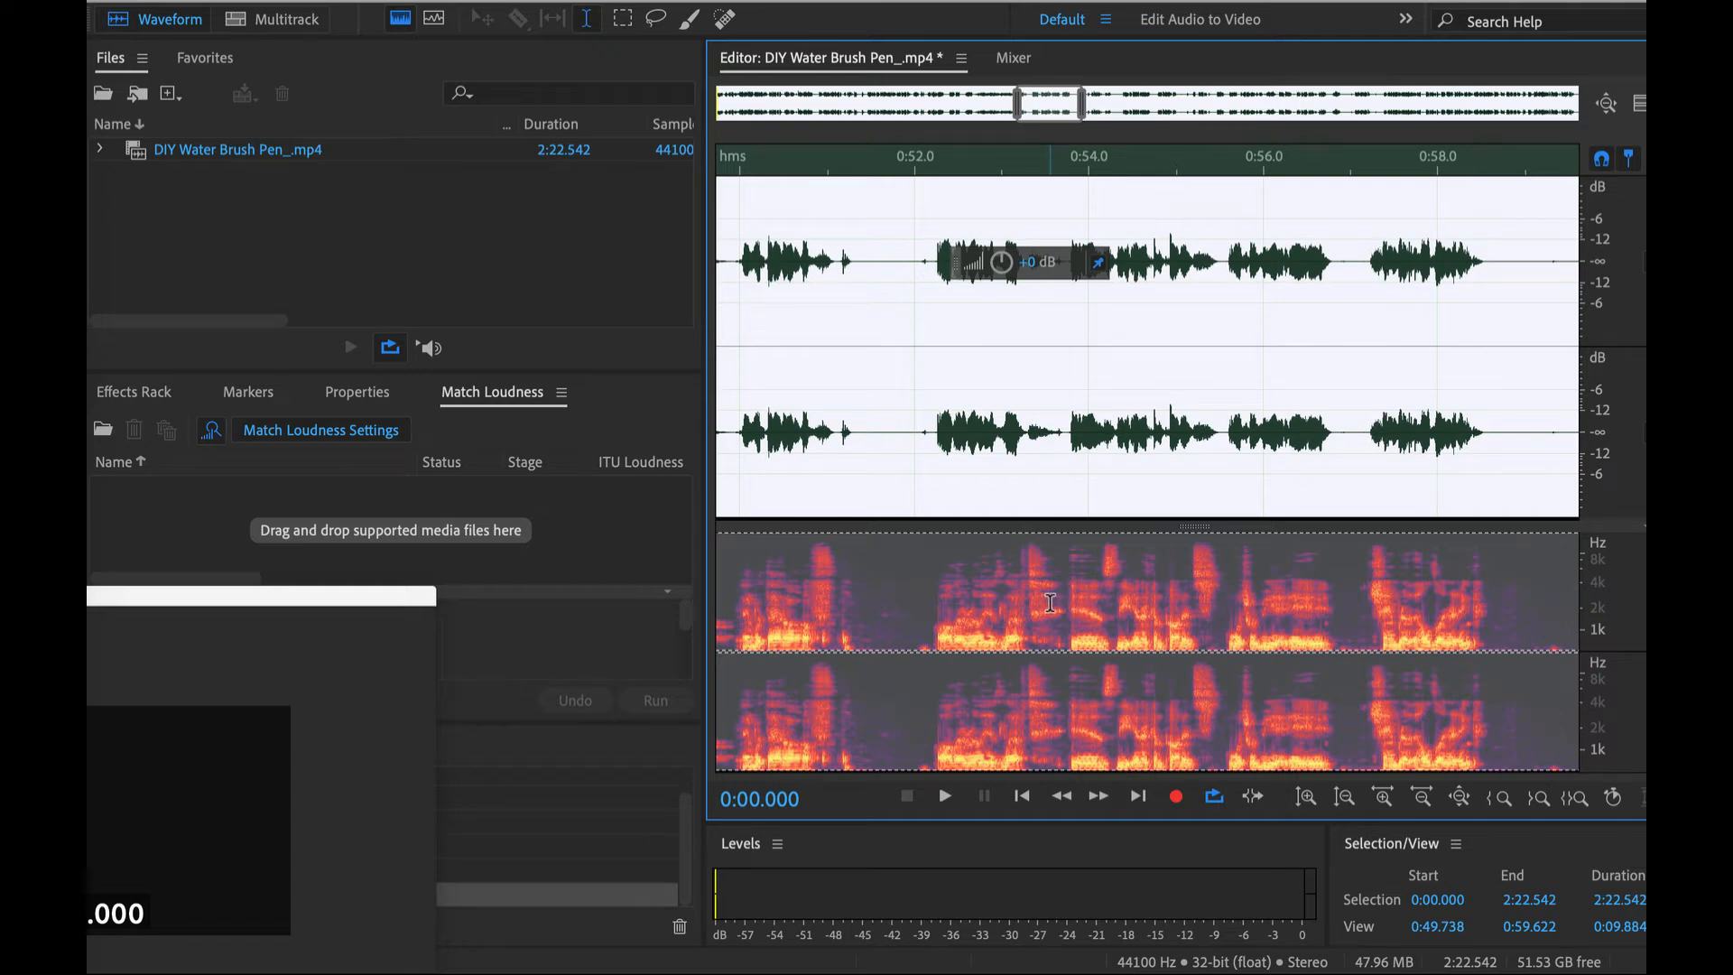
- Open FabFilter's Pro-DS AU effect for the entire audio file
left_click(660, 0)
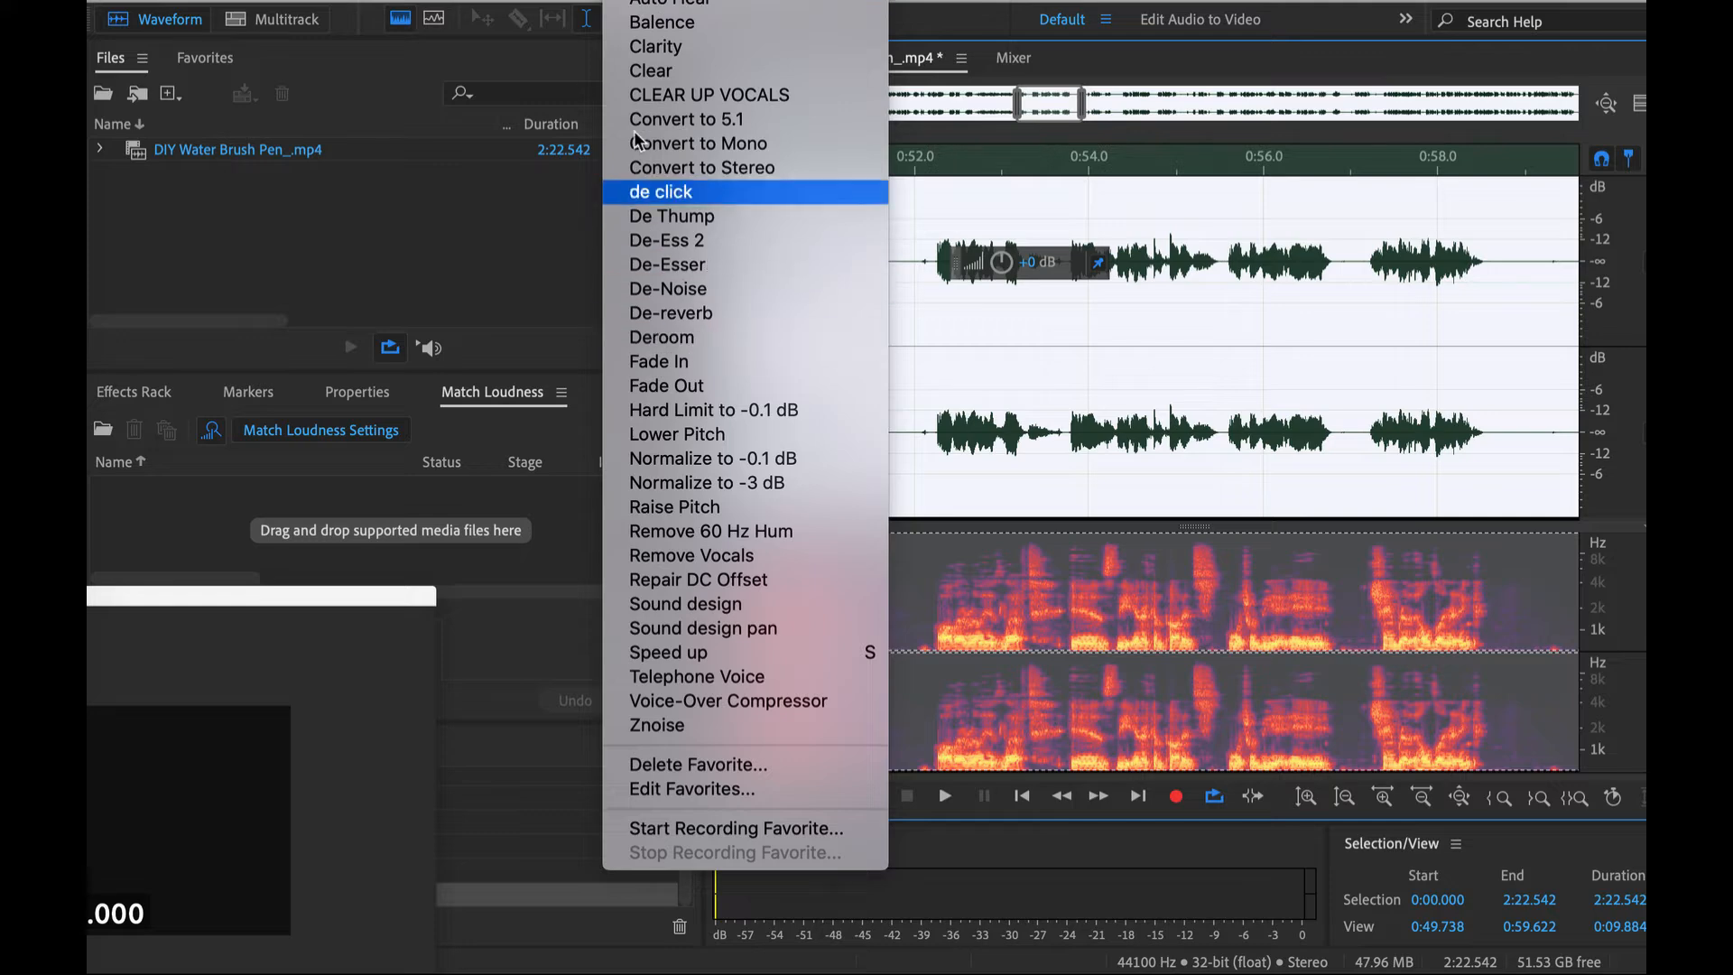
mouse_move(574, 1)
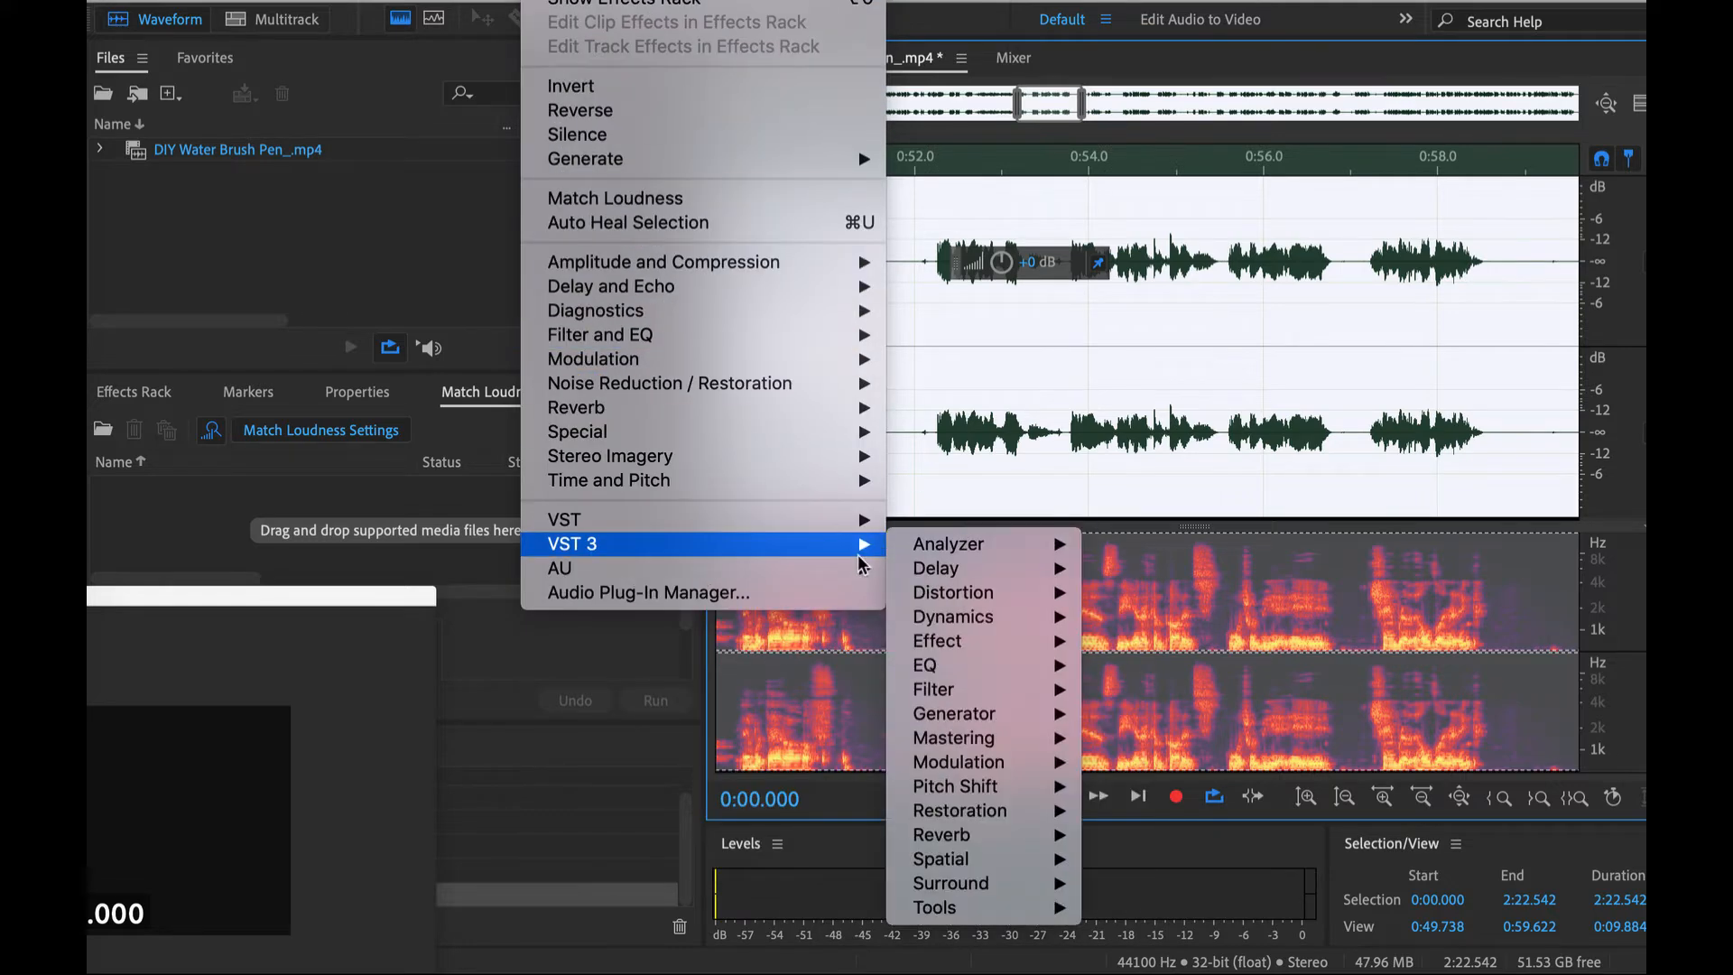
mouse_move(849, 568)
mouse_move(1119, 465)
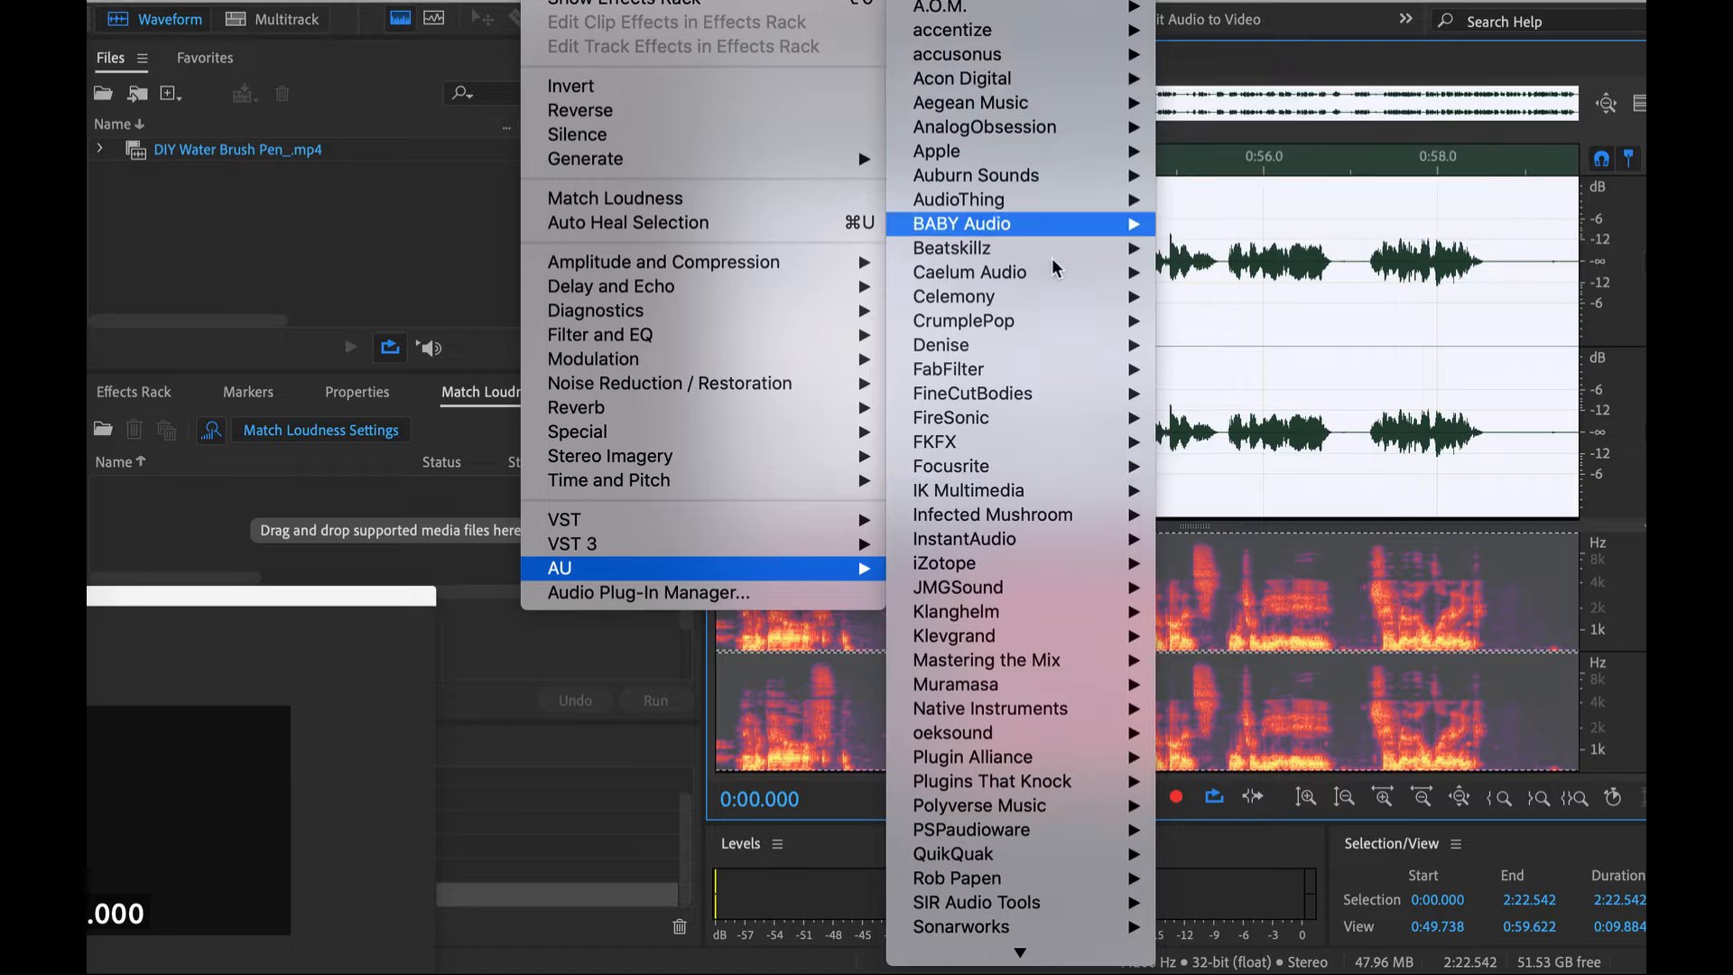
mouse_move(1095, 378)
mouse_move(1119, 426)
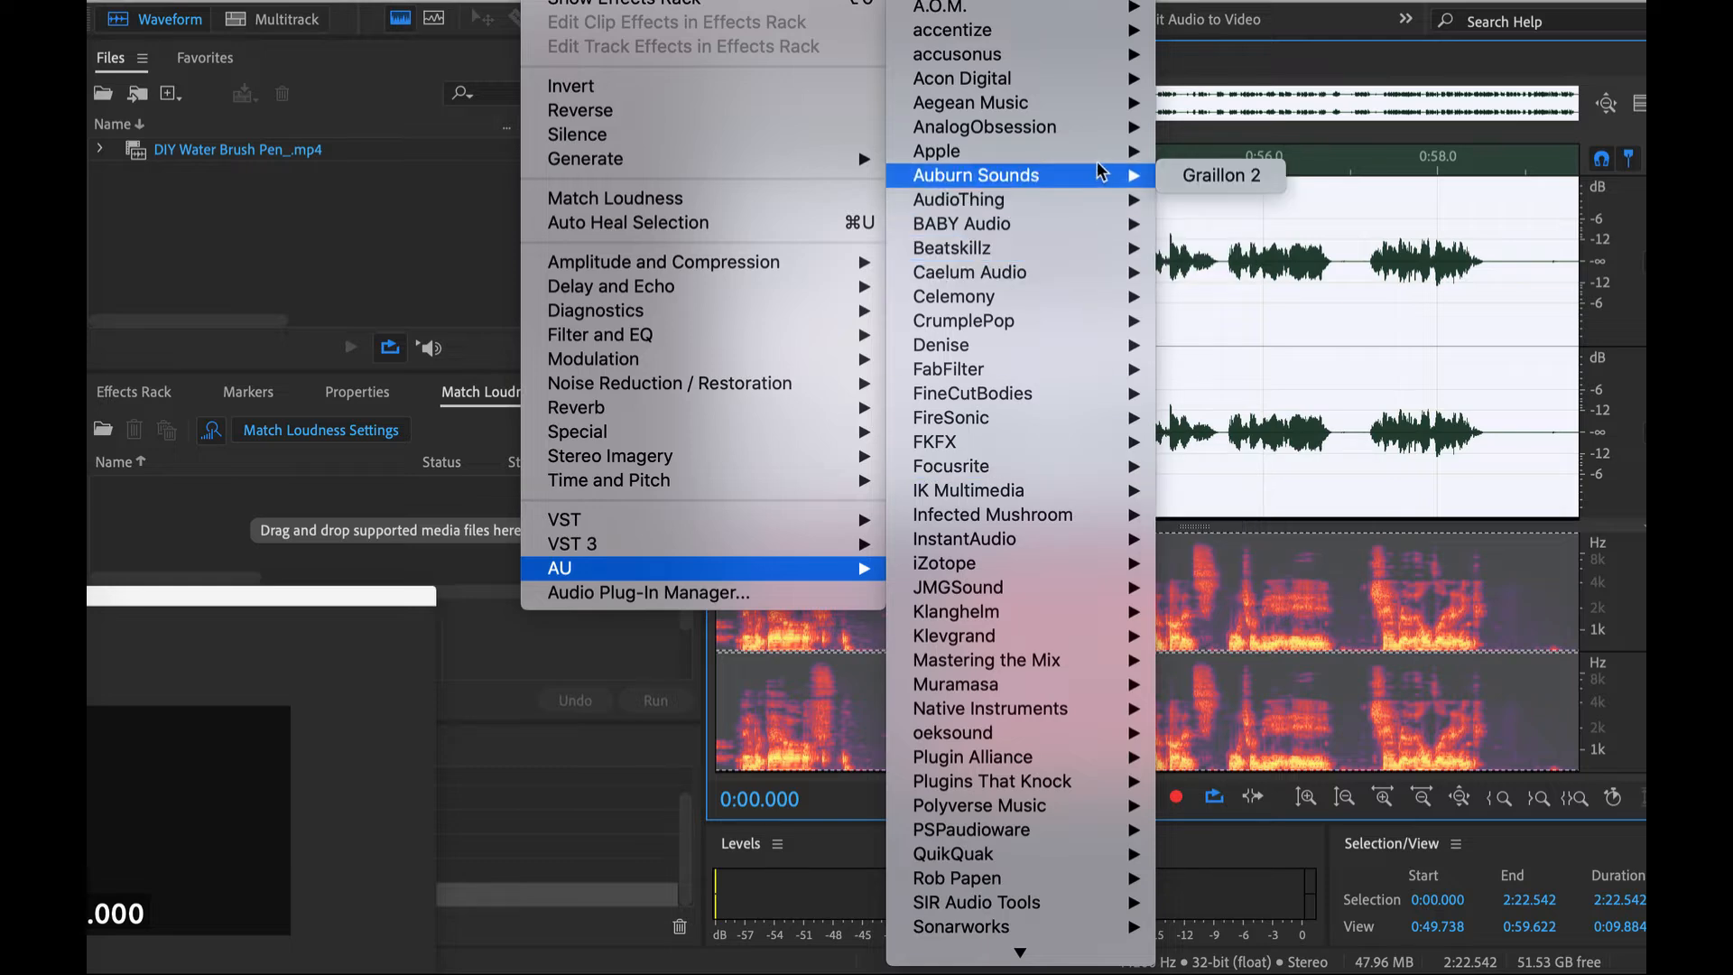
mouse_move(1136, 99)
mouse_move(1141, 65)
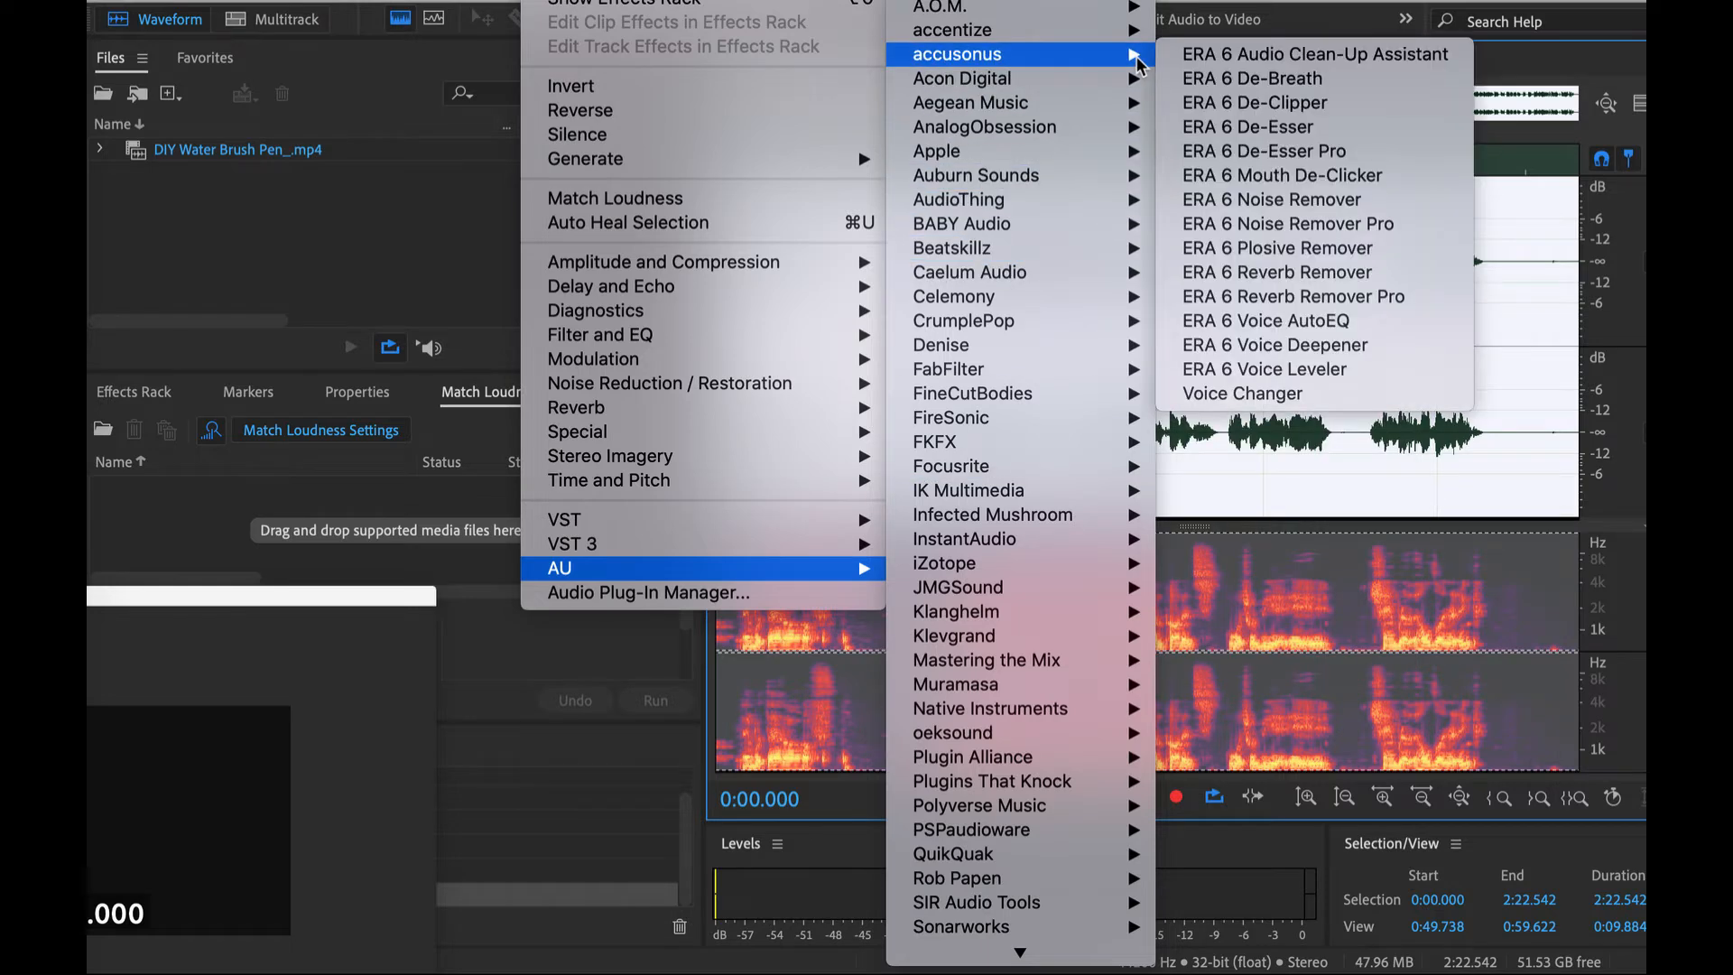
mouse_move(1110, 226)
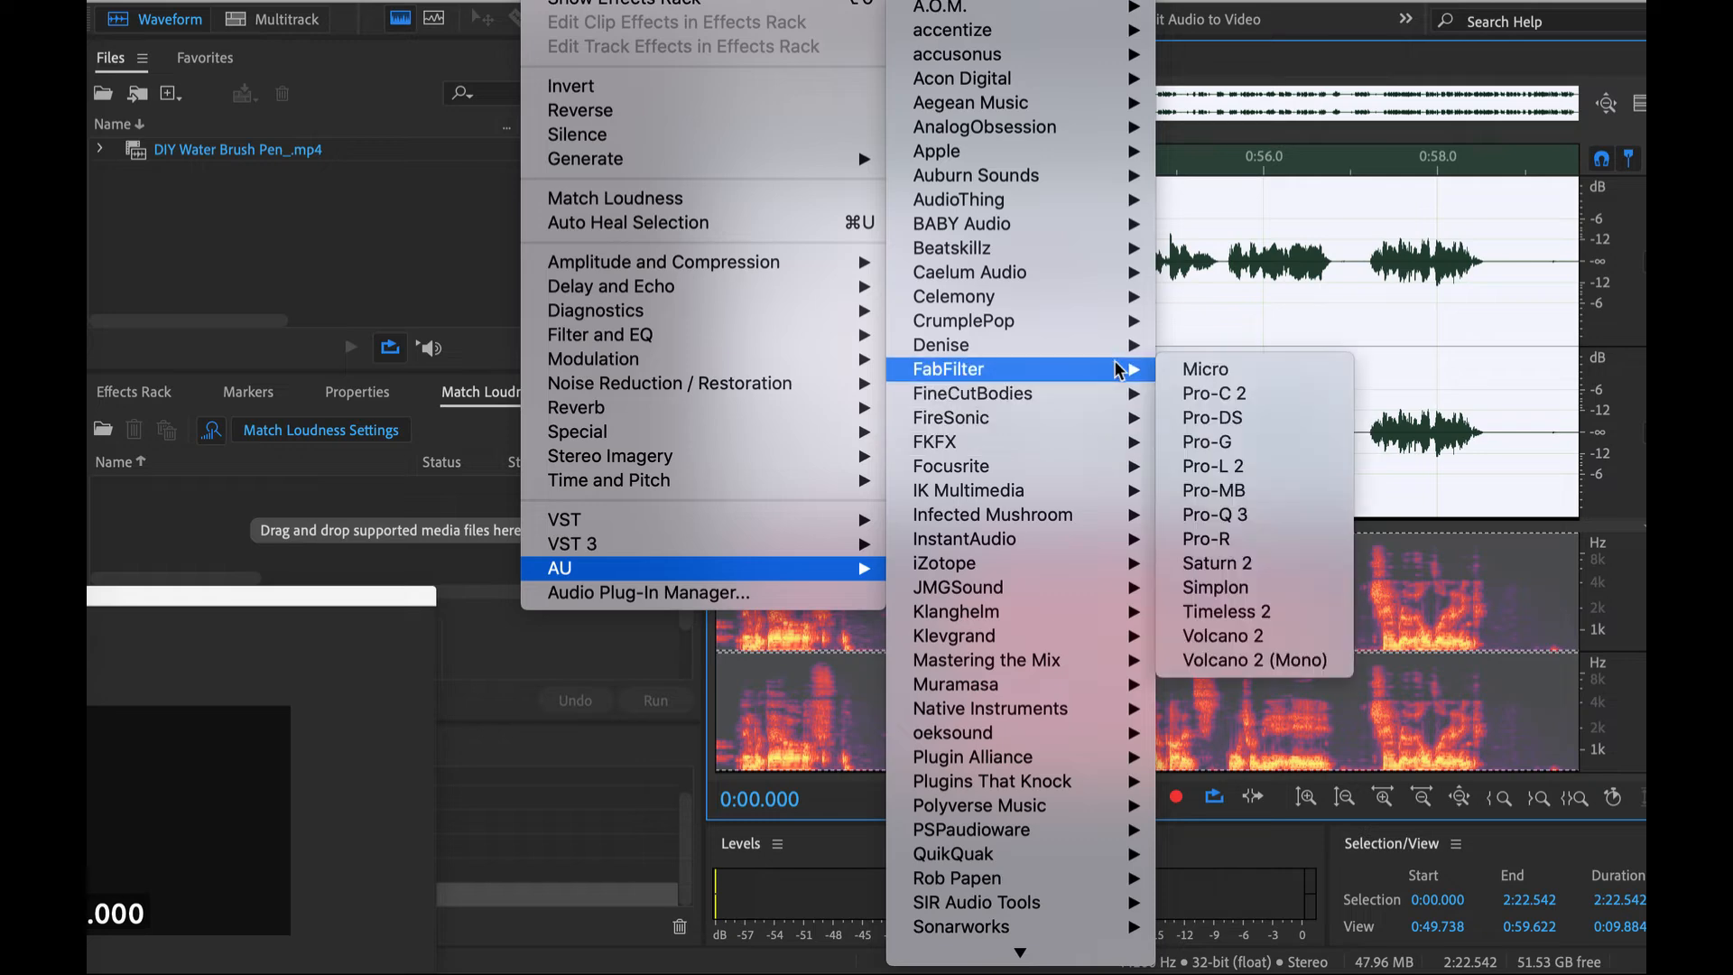
left_click(1273, 417)
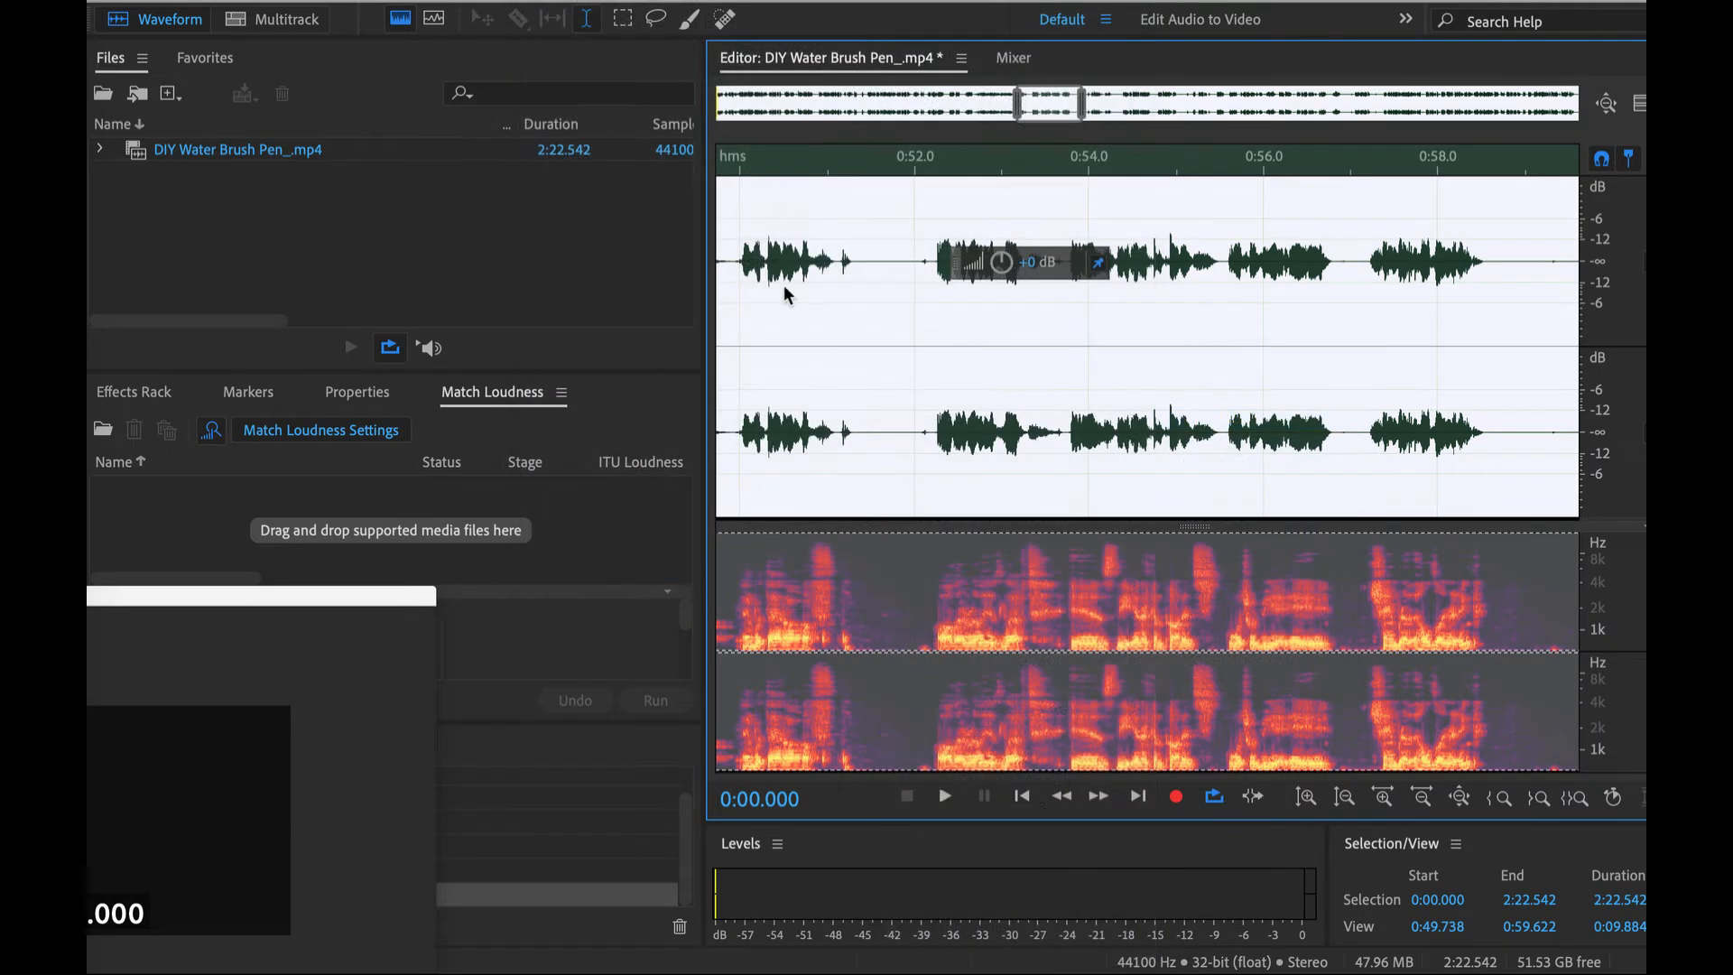
- Play the speech through Pro-DS with a 3.175 to 9.398 kHz detection band and a 16.13 dB range, and monitor the triggered sibilance
key("space")
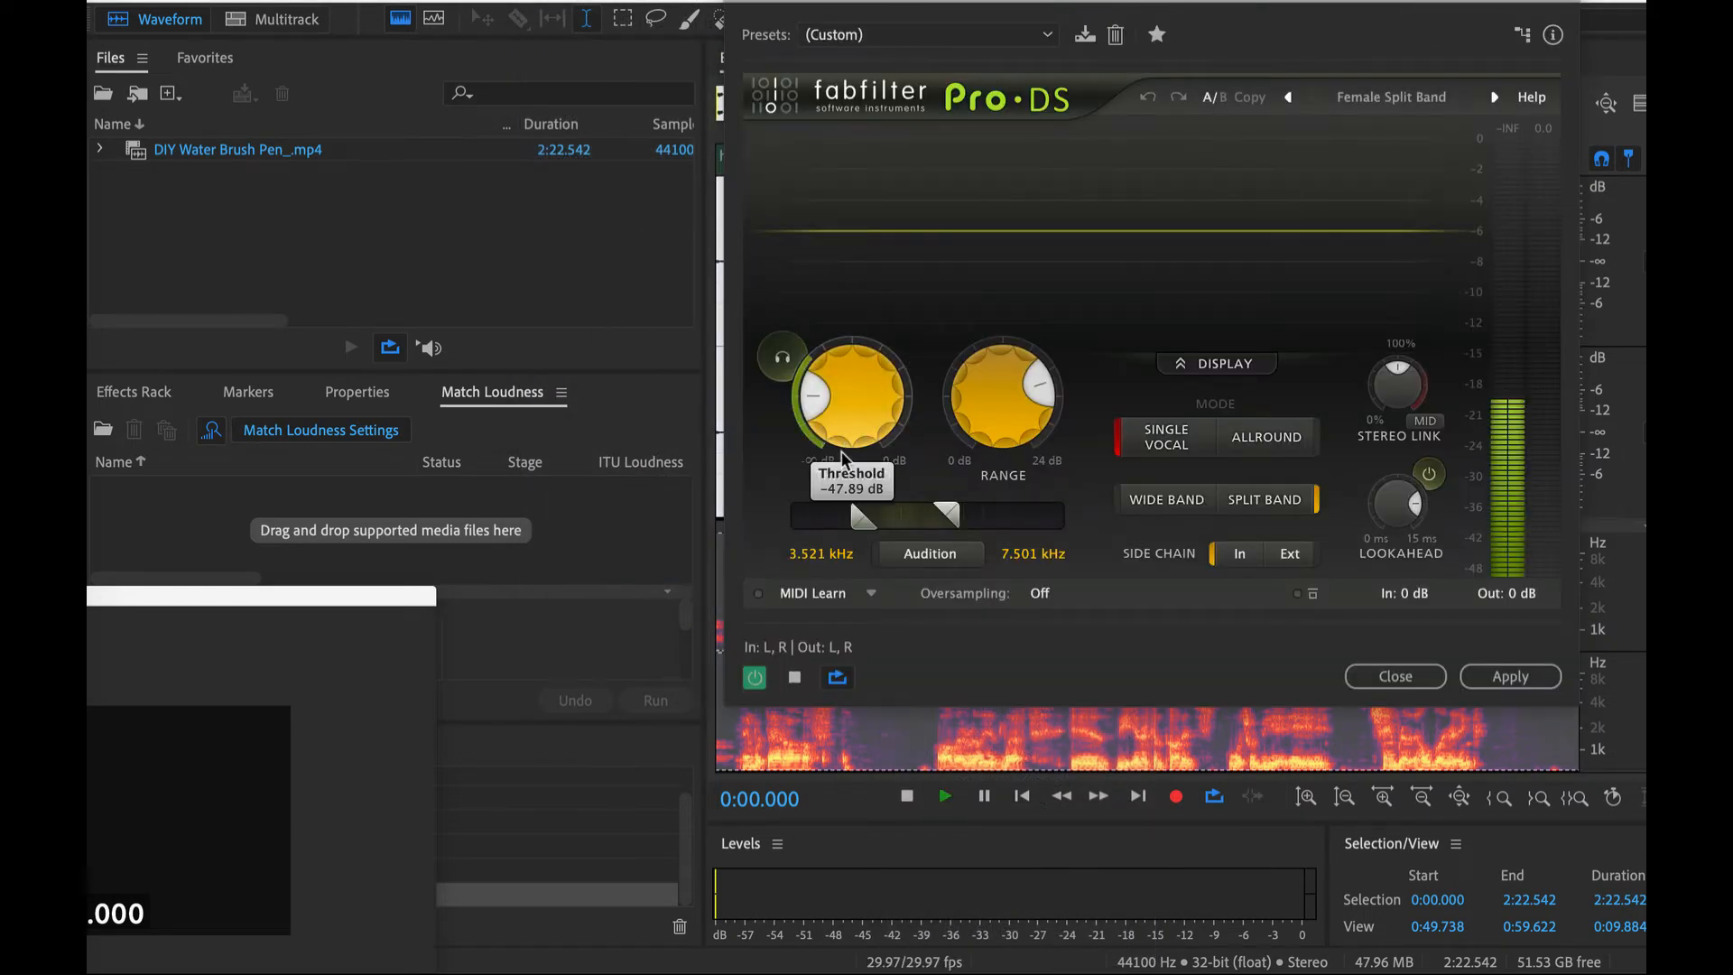
left_click_drag(856, 519, 971, 512)
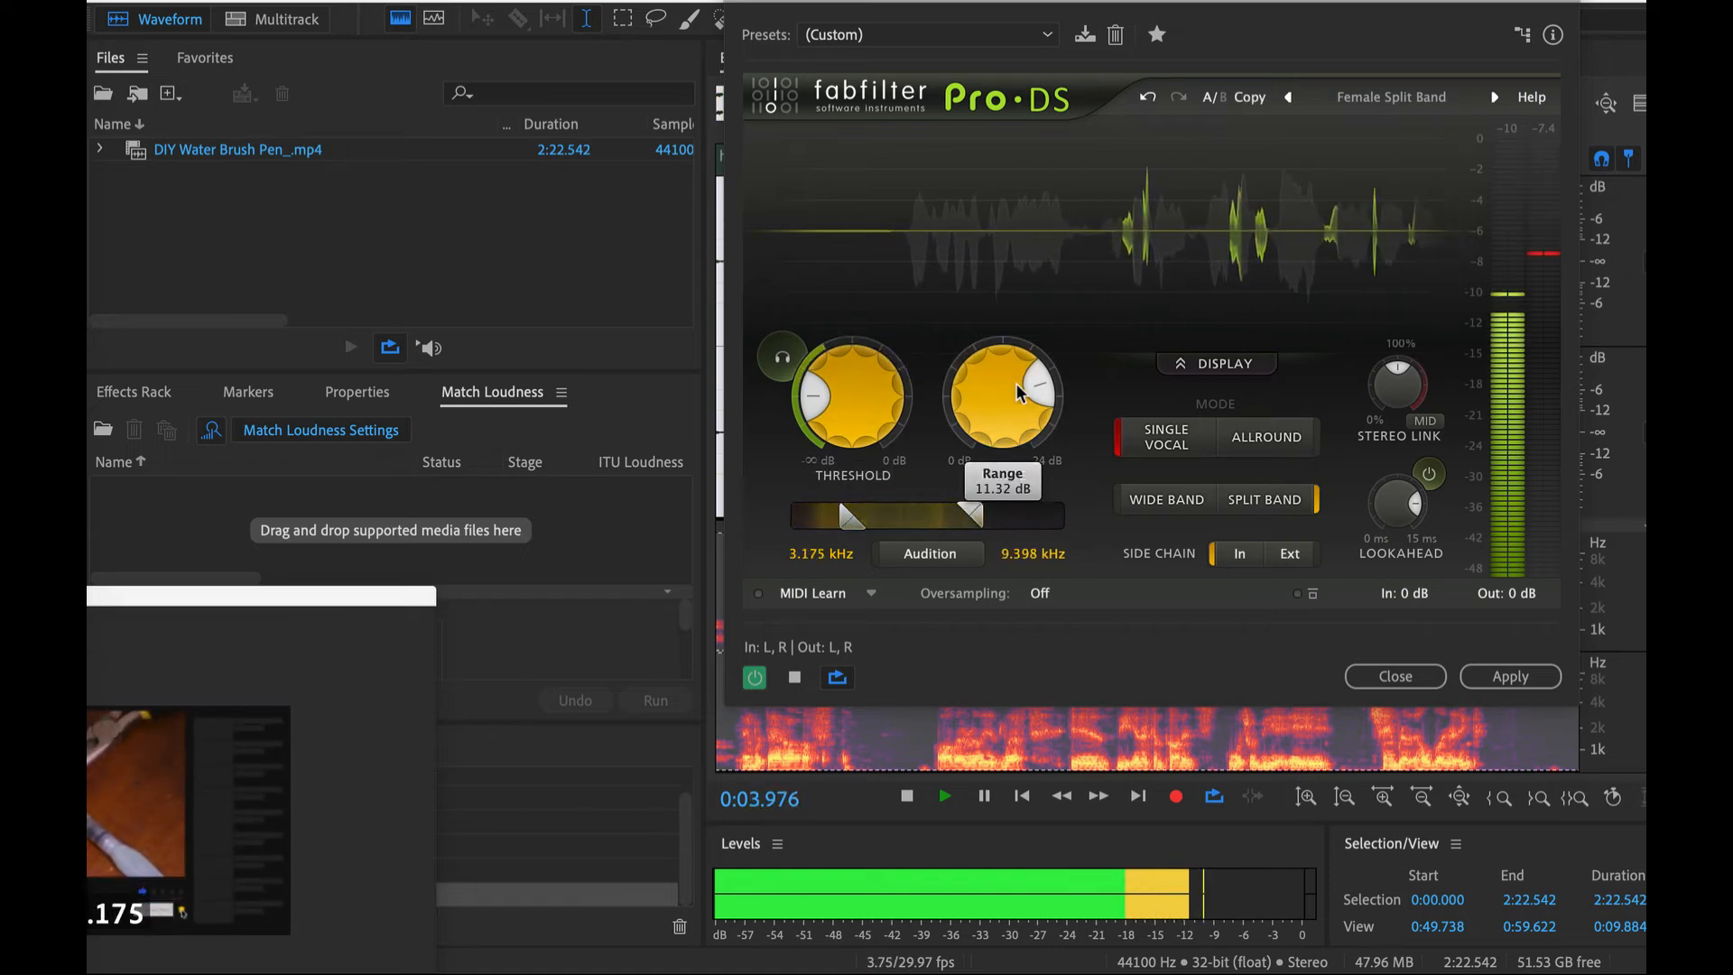
left_click_drag(1023, 370, 1024, 338)
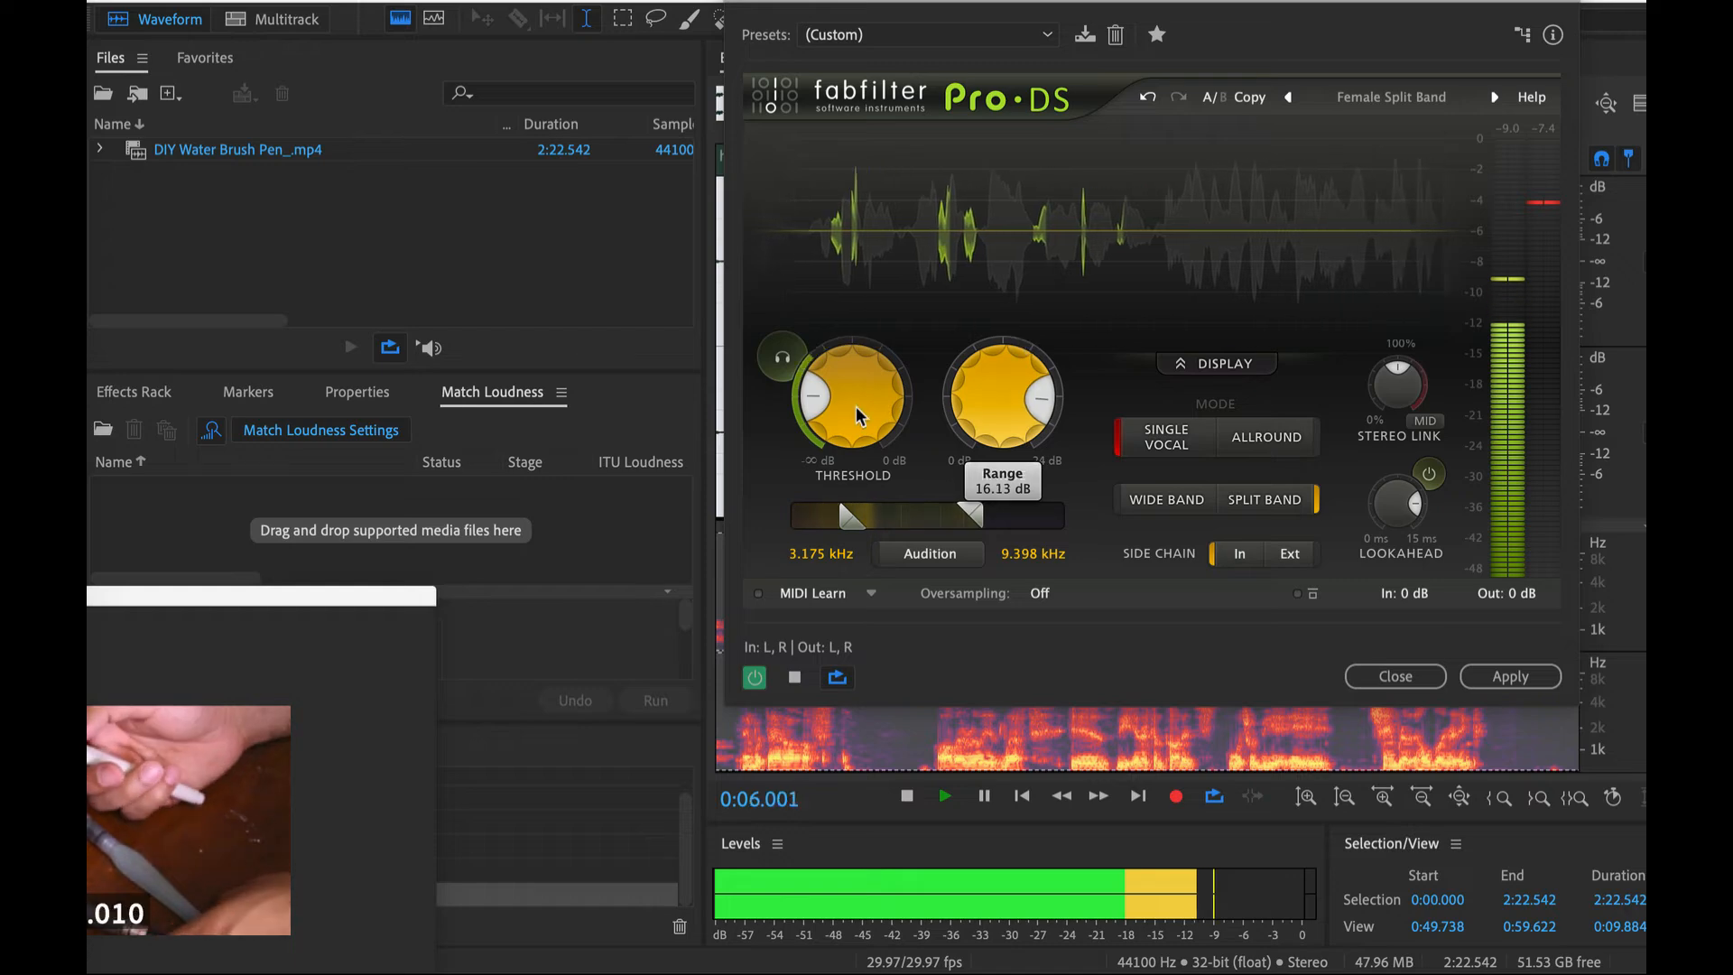
left_click_drag(856, 410, 817, 403)
left_click(778, 361)
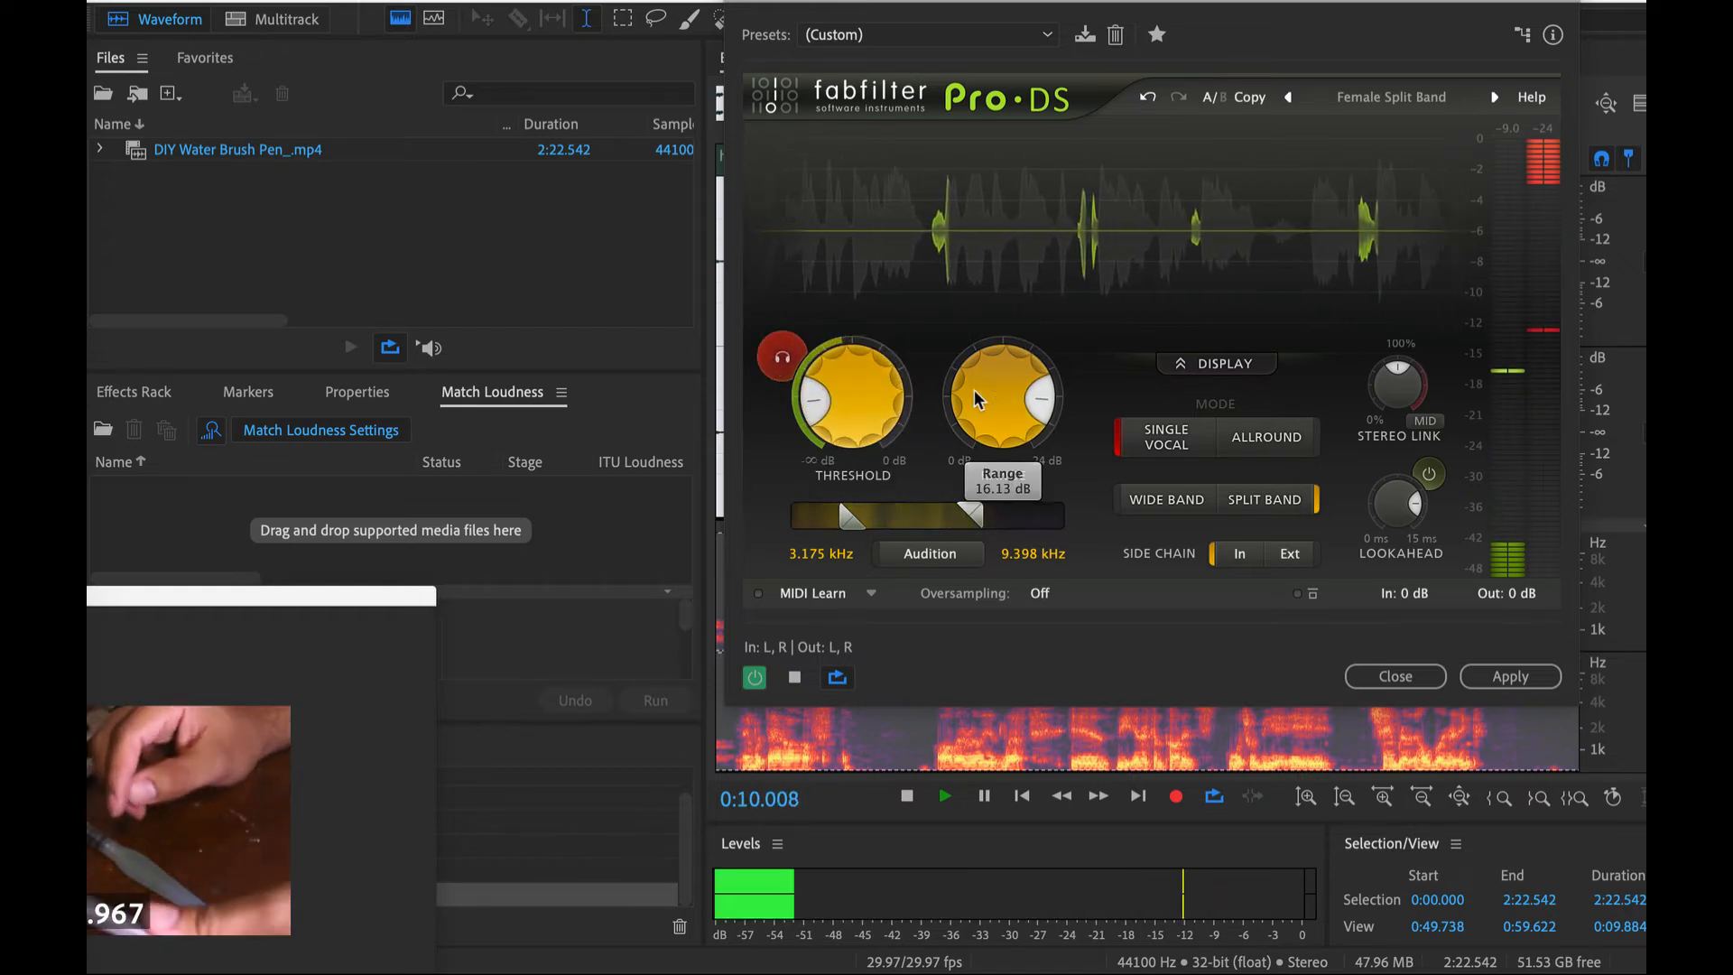
- Set the Pro-DS detection band to 2.55 to 5.127 kHz, lower the threshold, and set the range to 22.18 dB
left_click_drag(971, 515, 912, 511)
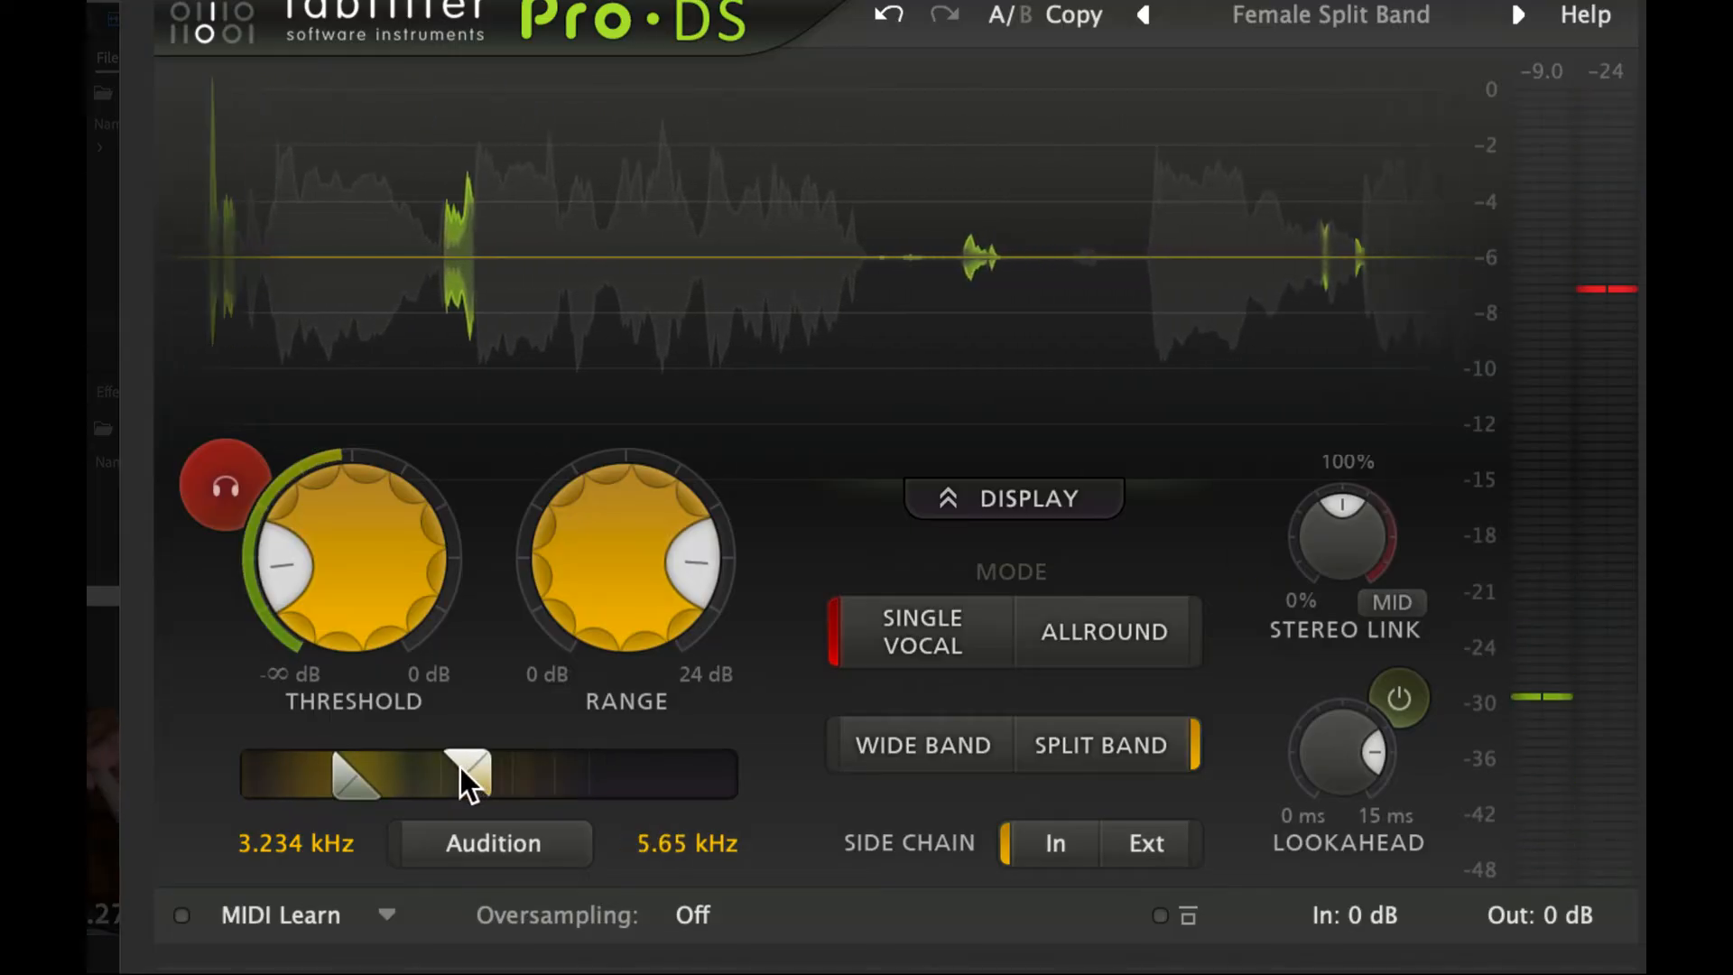
left_click_drag(467, 773, 449, 773)
left_click_drag(328, 782, 294, 788)
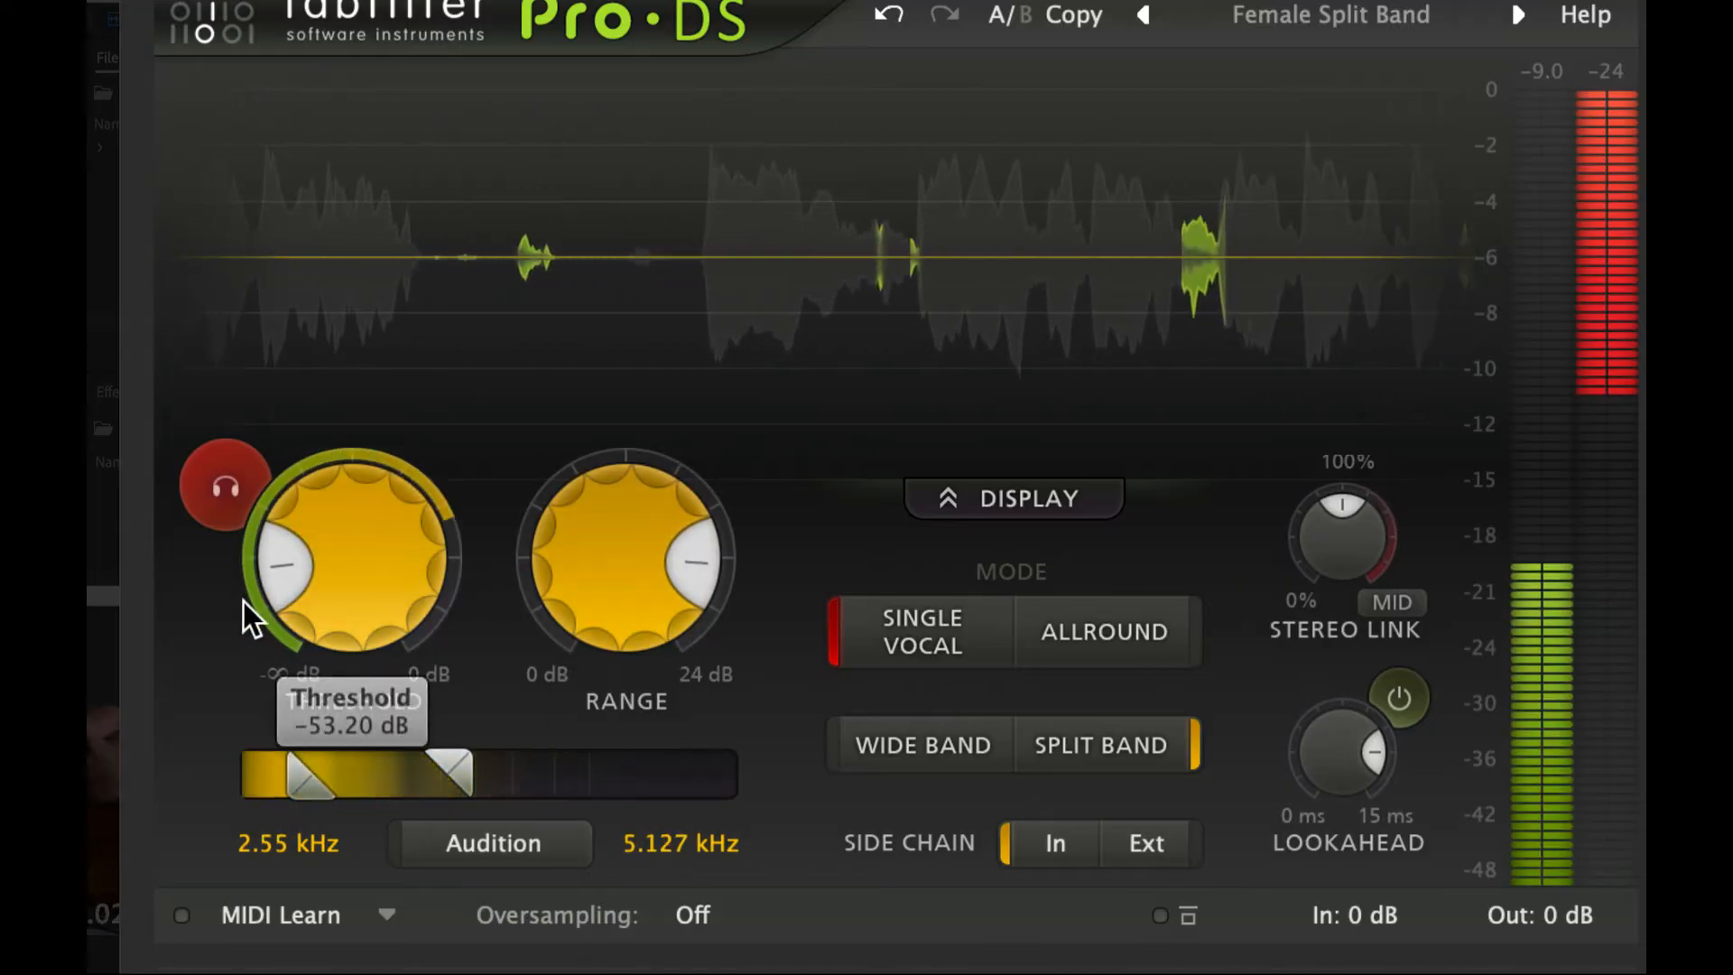
left_click_drag(242, 601, 282, 632)
left_click_drag(632, 595, 605, 630)
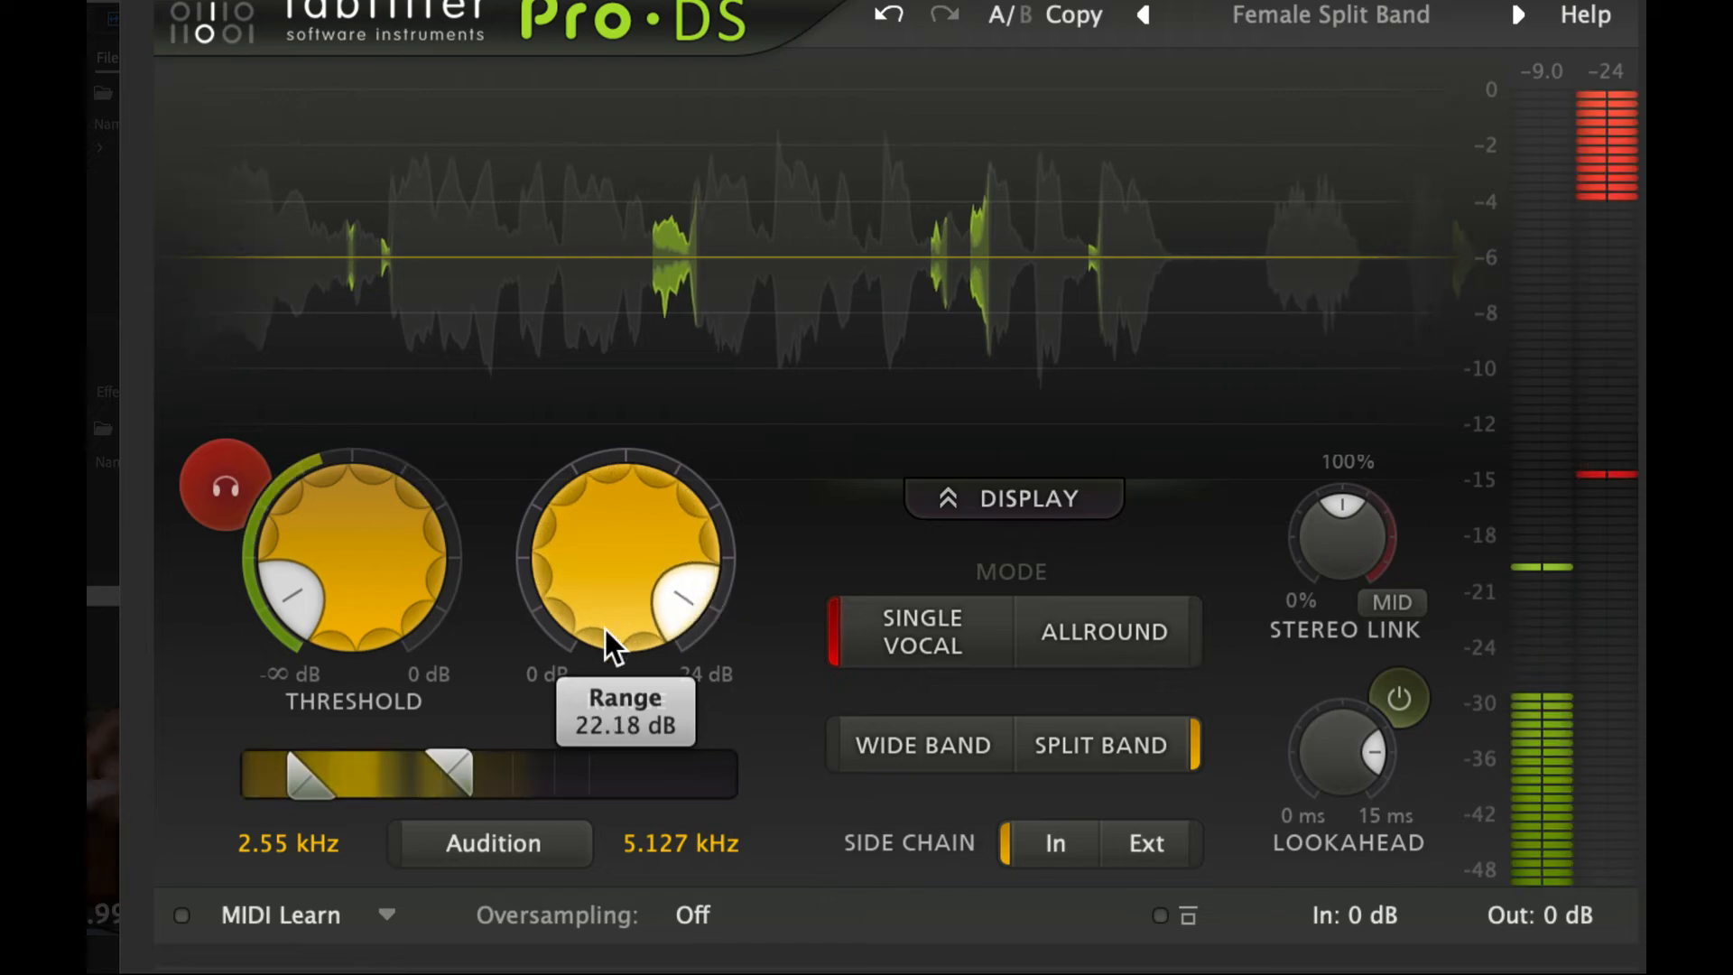
- Narrow the Pro-DS detection band to 2.057 to 3.041 kHz and raise the threshold
left_click_drag(318, 790, 305, 789)
left_click_drag(448, 776, 275, 805)
left_click_drag(394, 569, 323, 434)
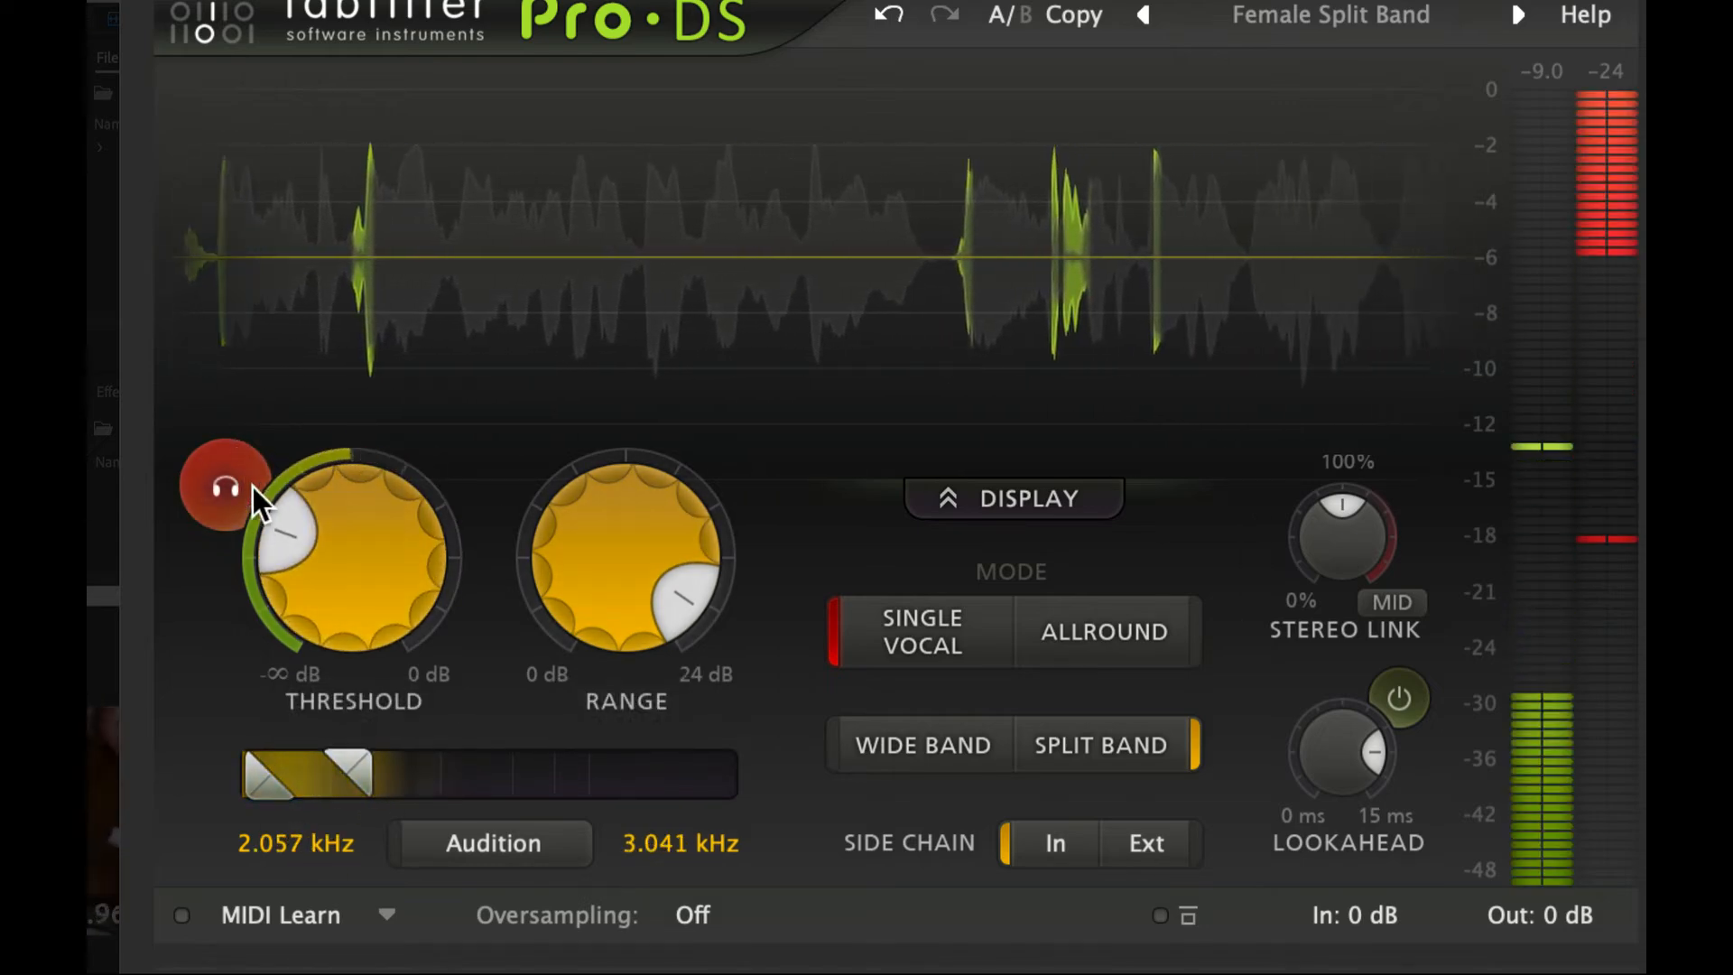
- Turn off sibilance monitoring, reduce the range, fine-tune the threshold, and apply Pro-DS to the entire audio file
left_click(253, 486)
left_click_drag(1023, 398, 1002, 524)
left_click_drag(817, 413, 816, 407)
key("space")
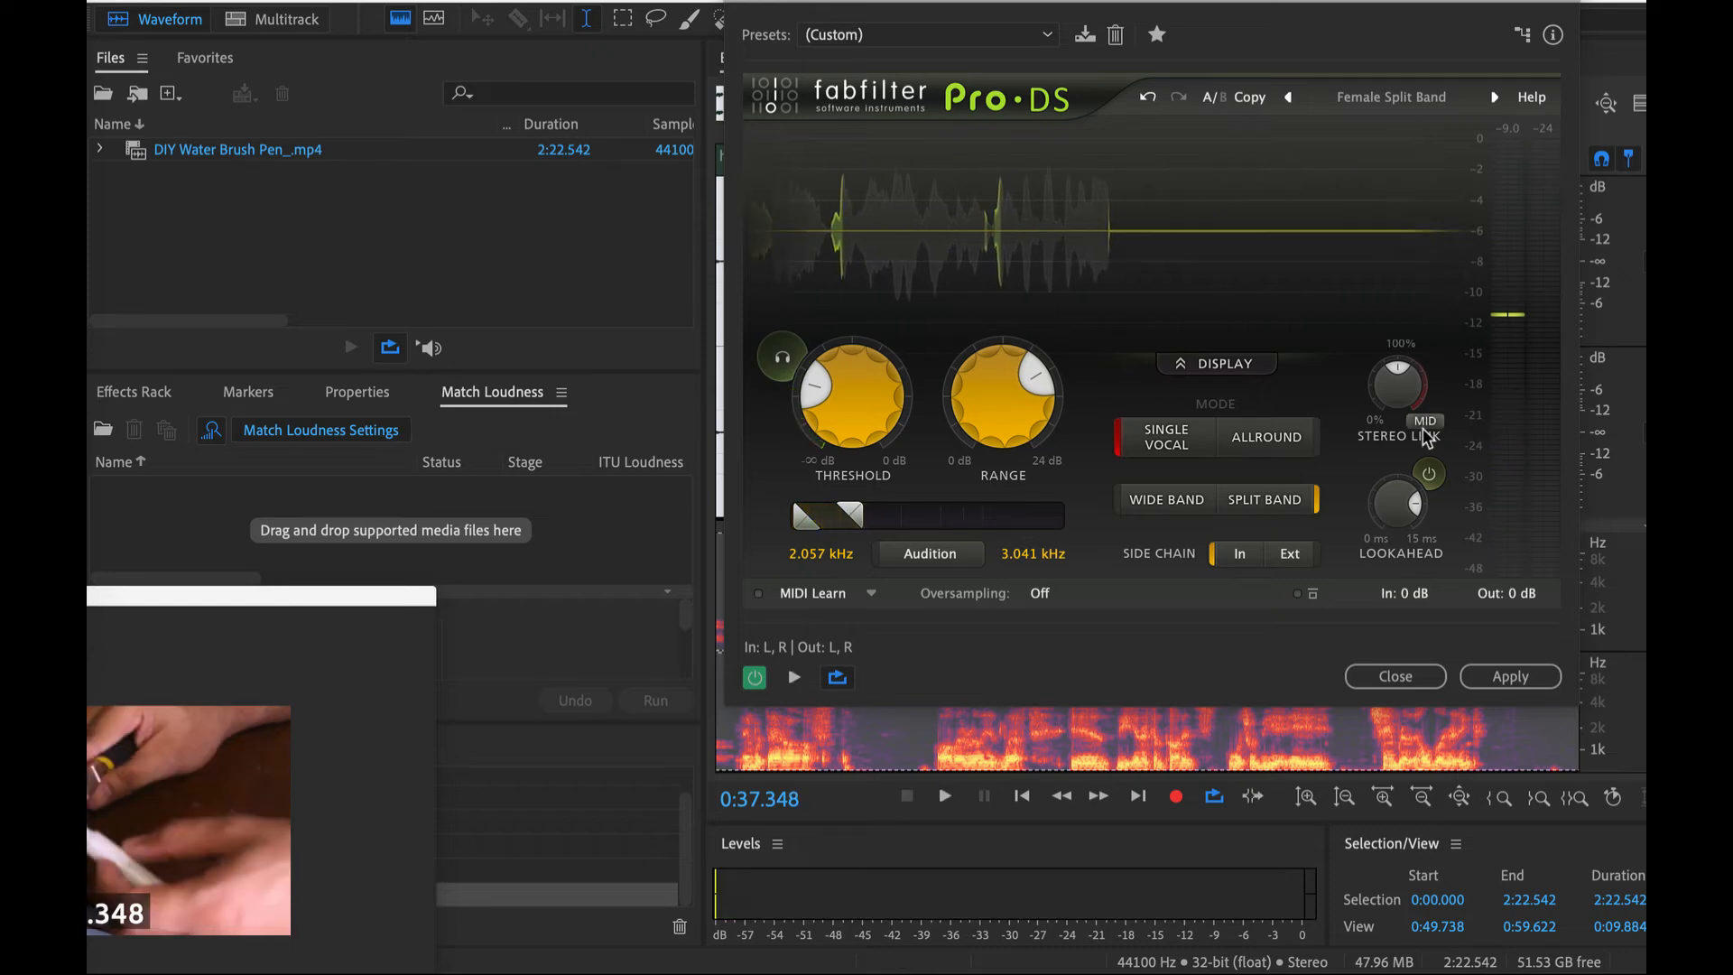
left_click(1509, 677)
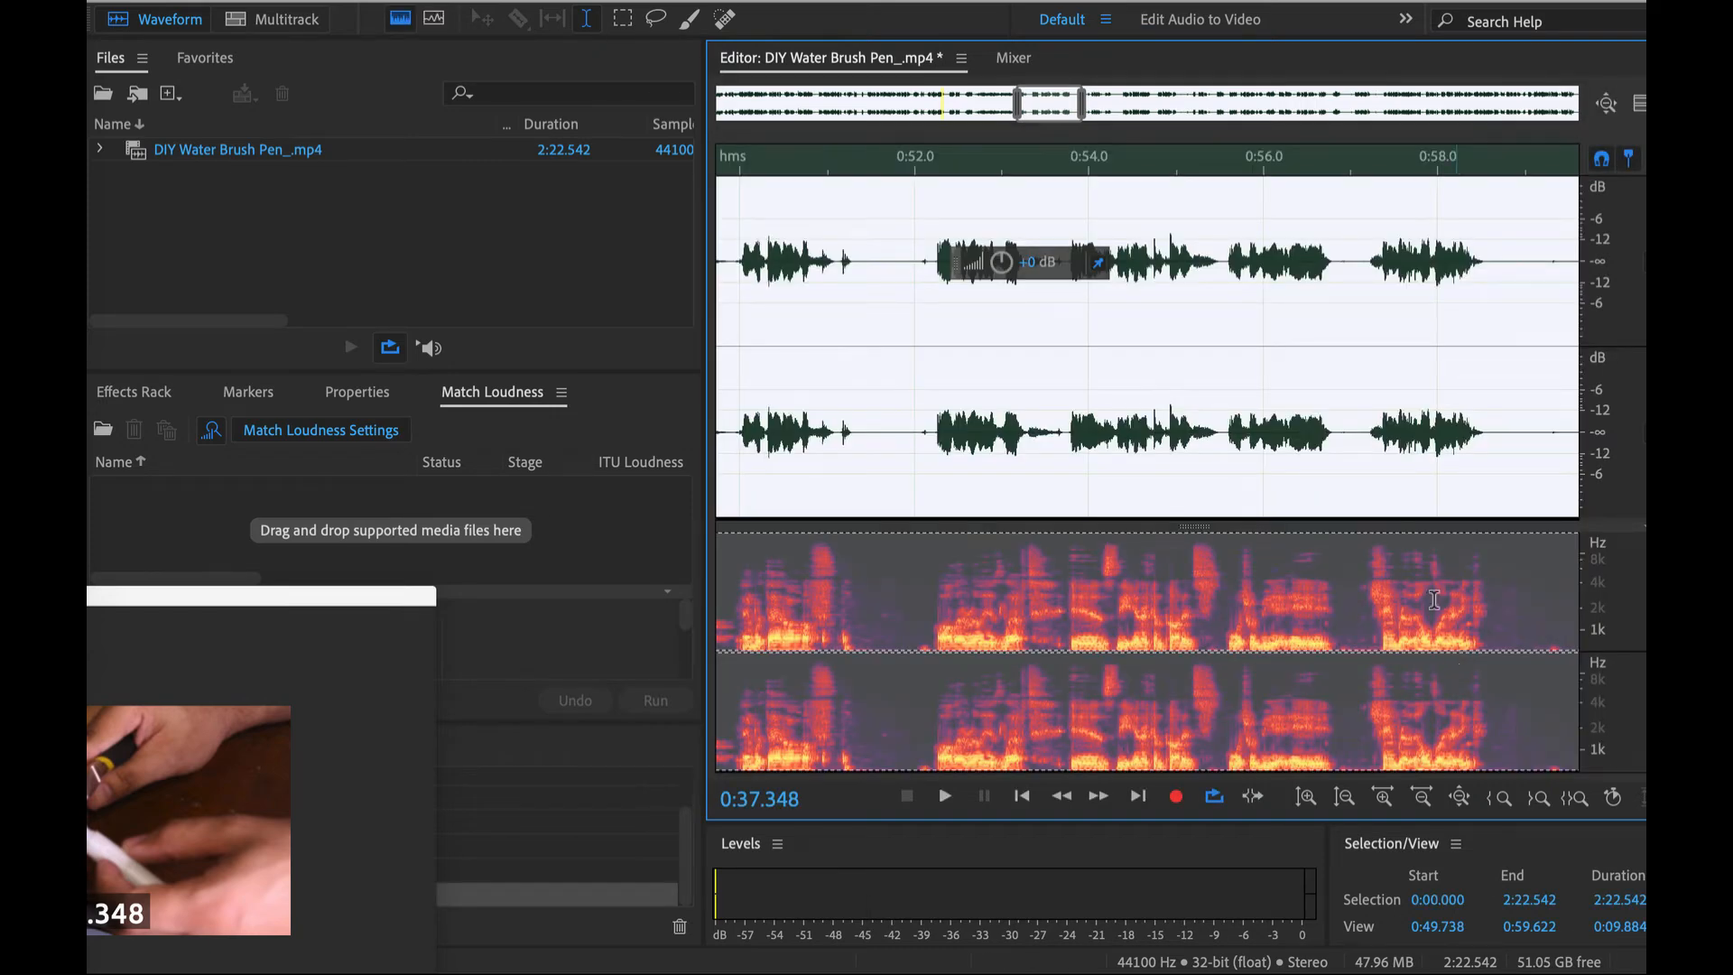
scroll(877, 322, "down", 4)
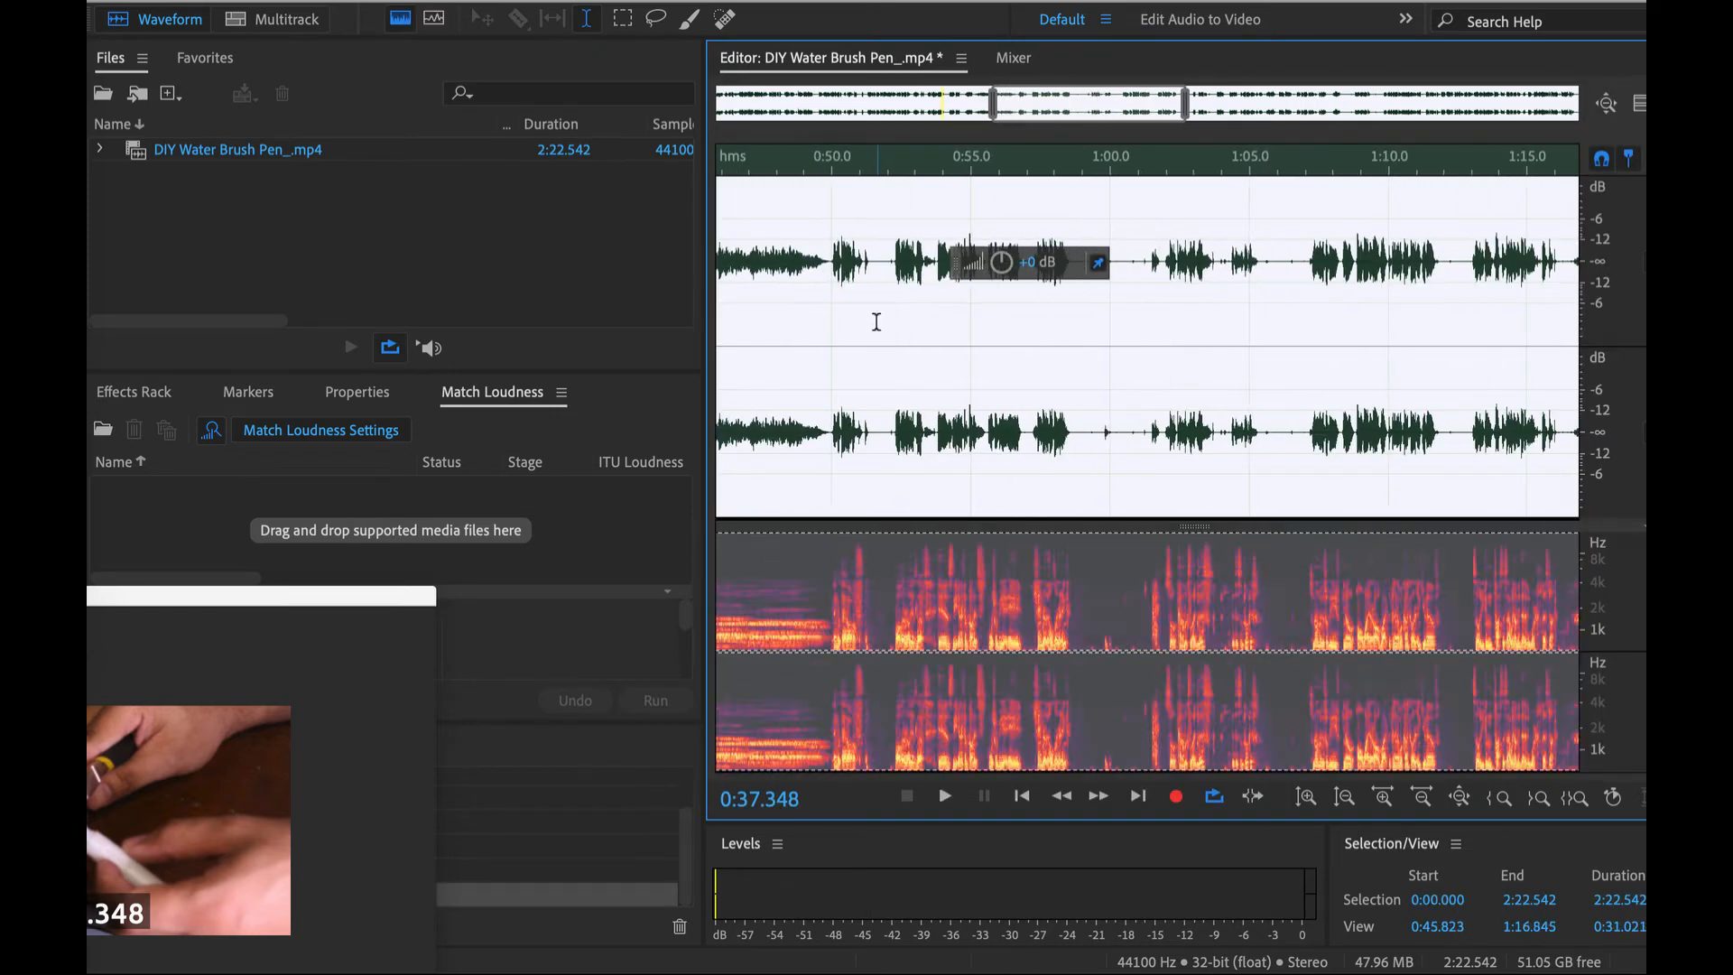
- Play back the de-essed speech from about 0:53 to 1:00 to check how it sounds
left_click(839, 256)
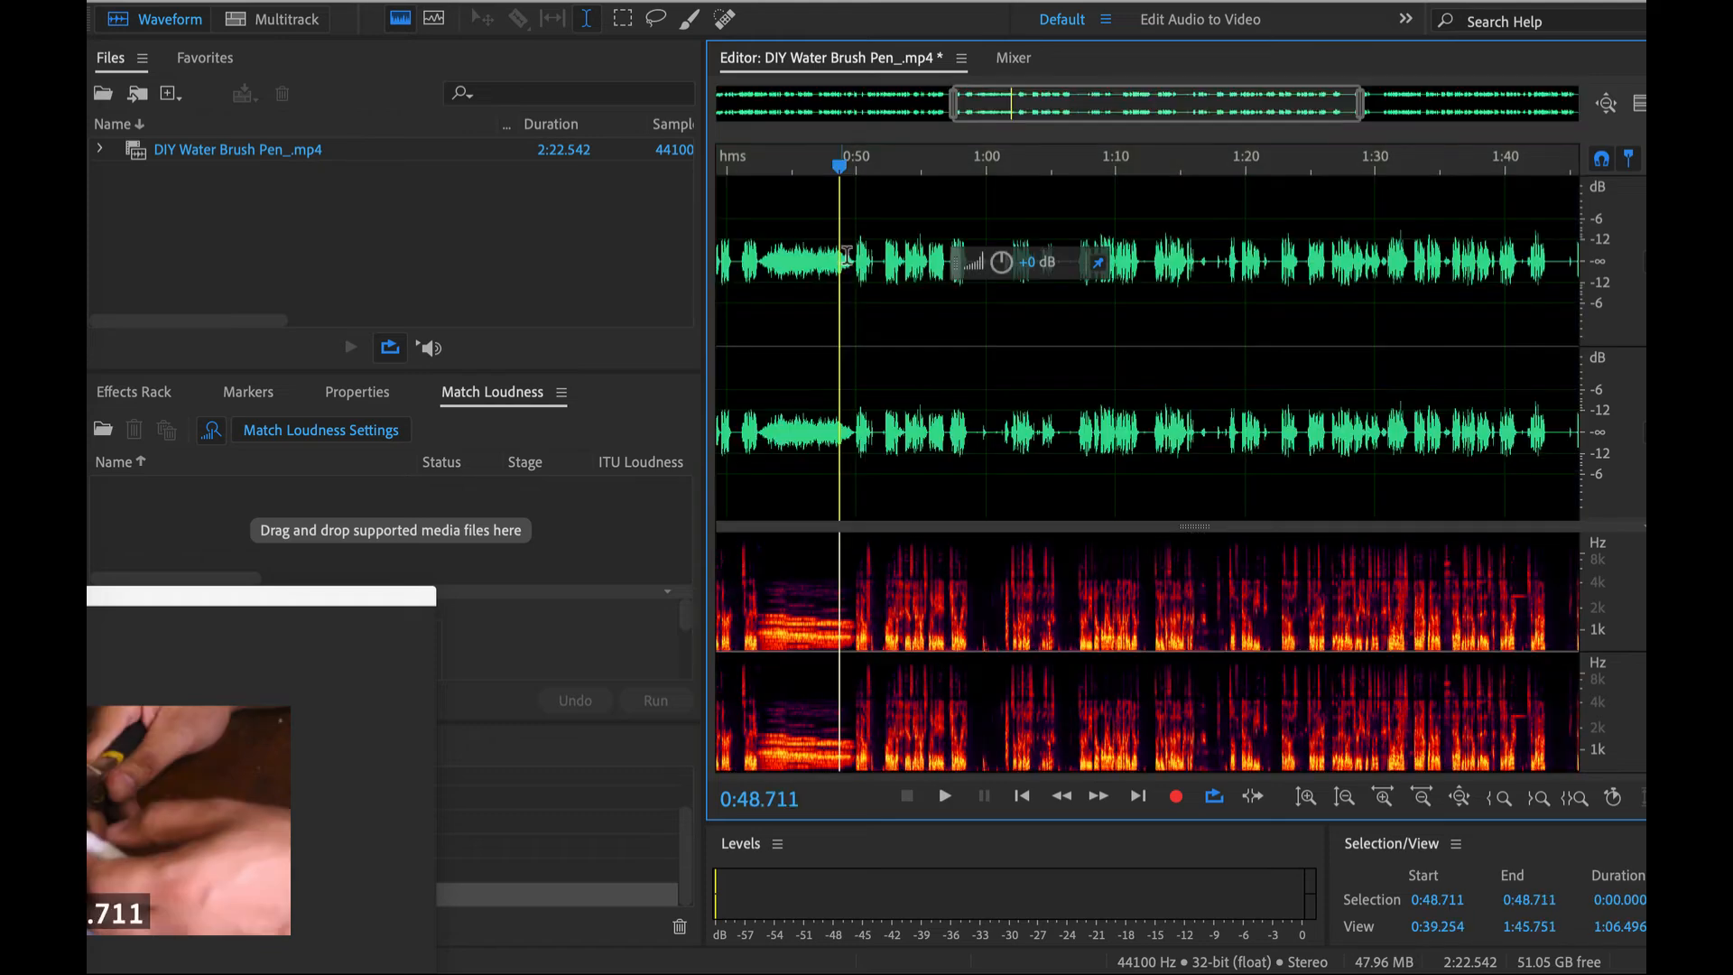
left_click(890, 240)
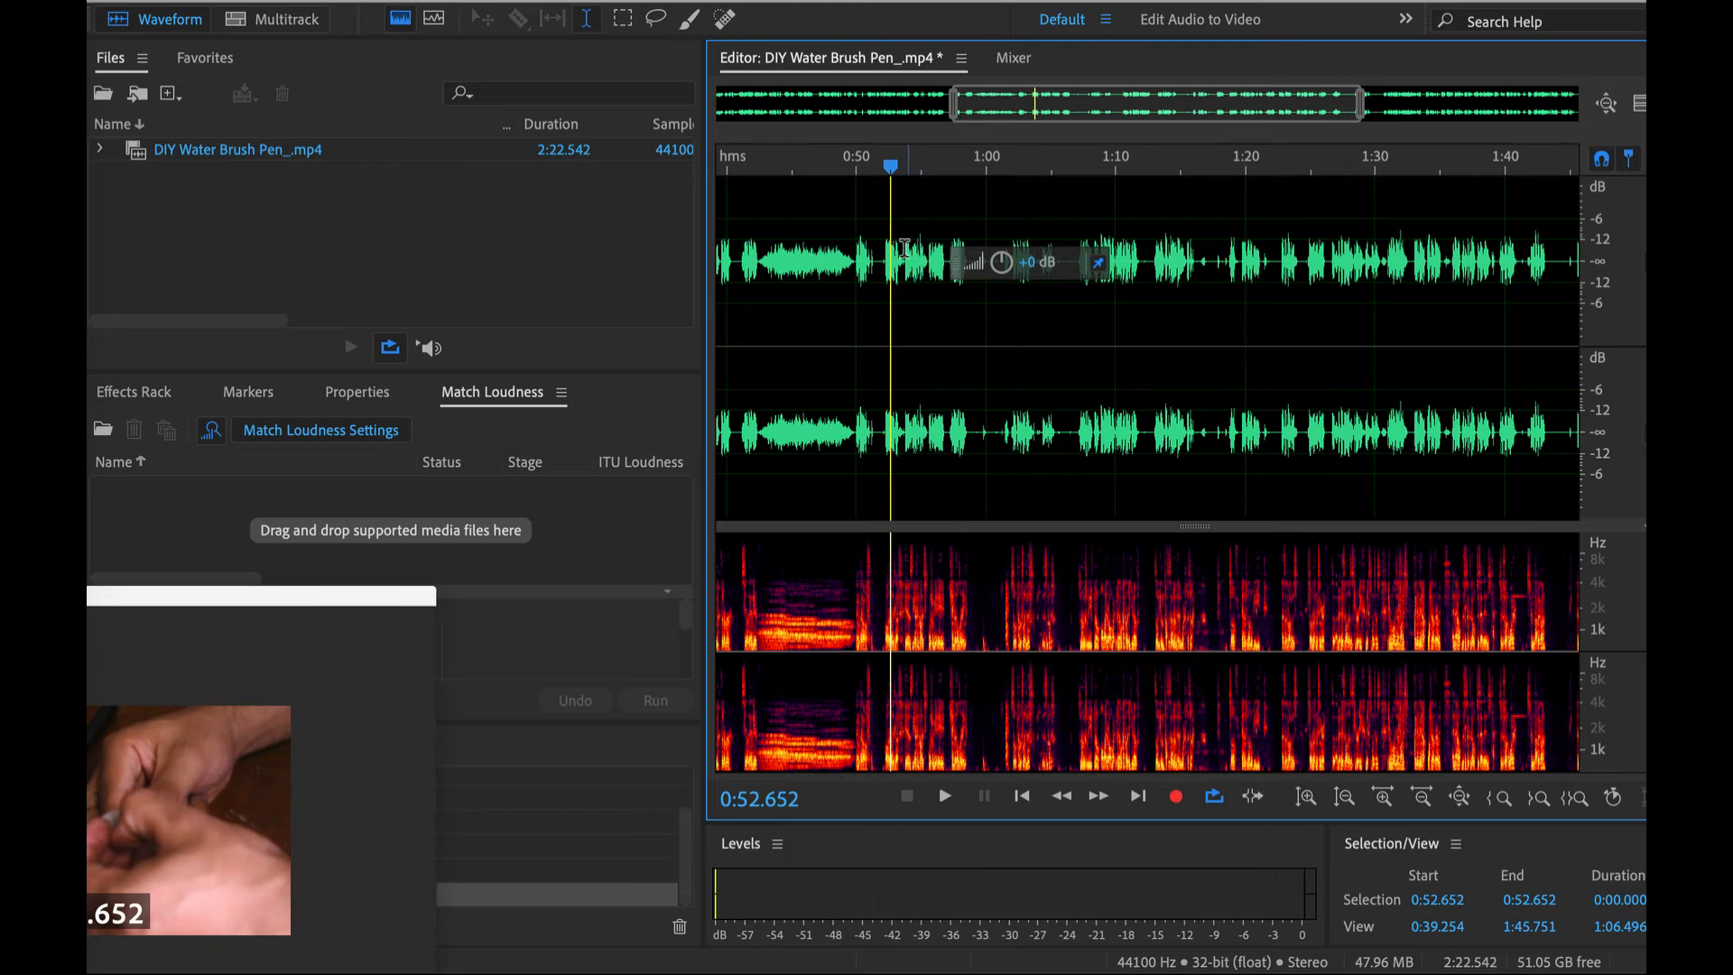
key("space")
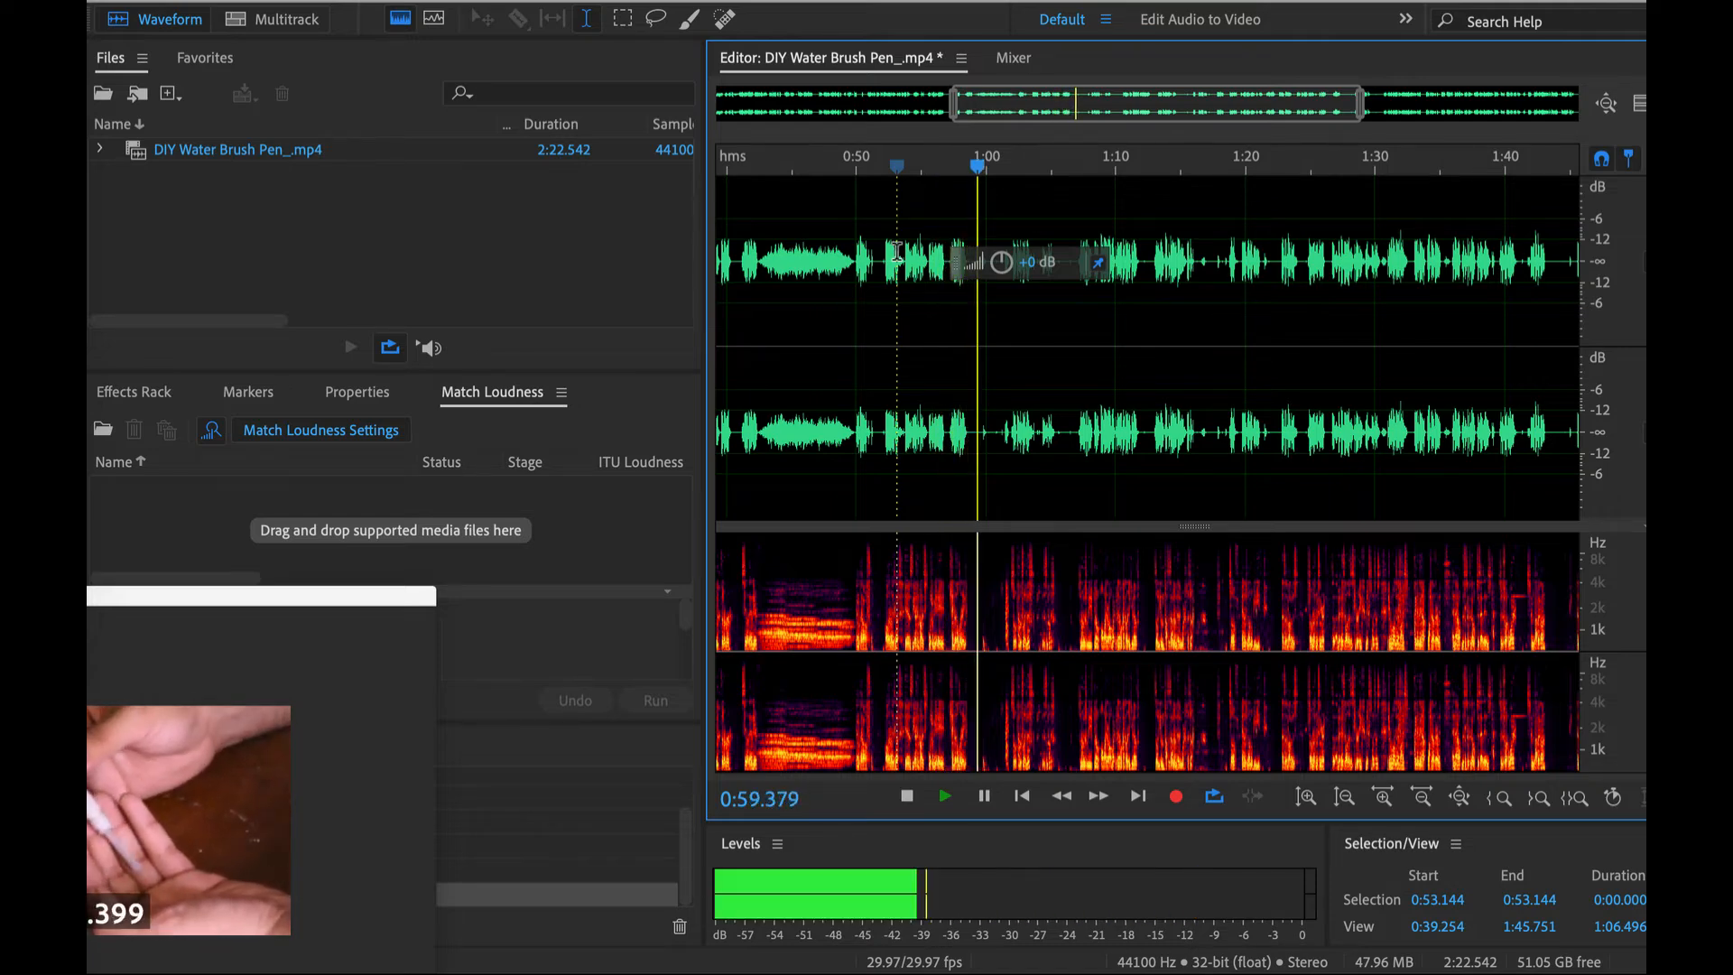
key("space")
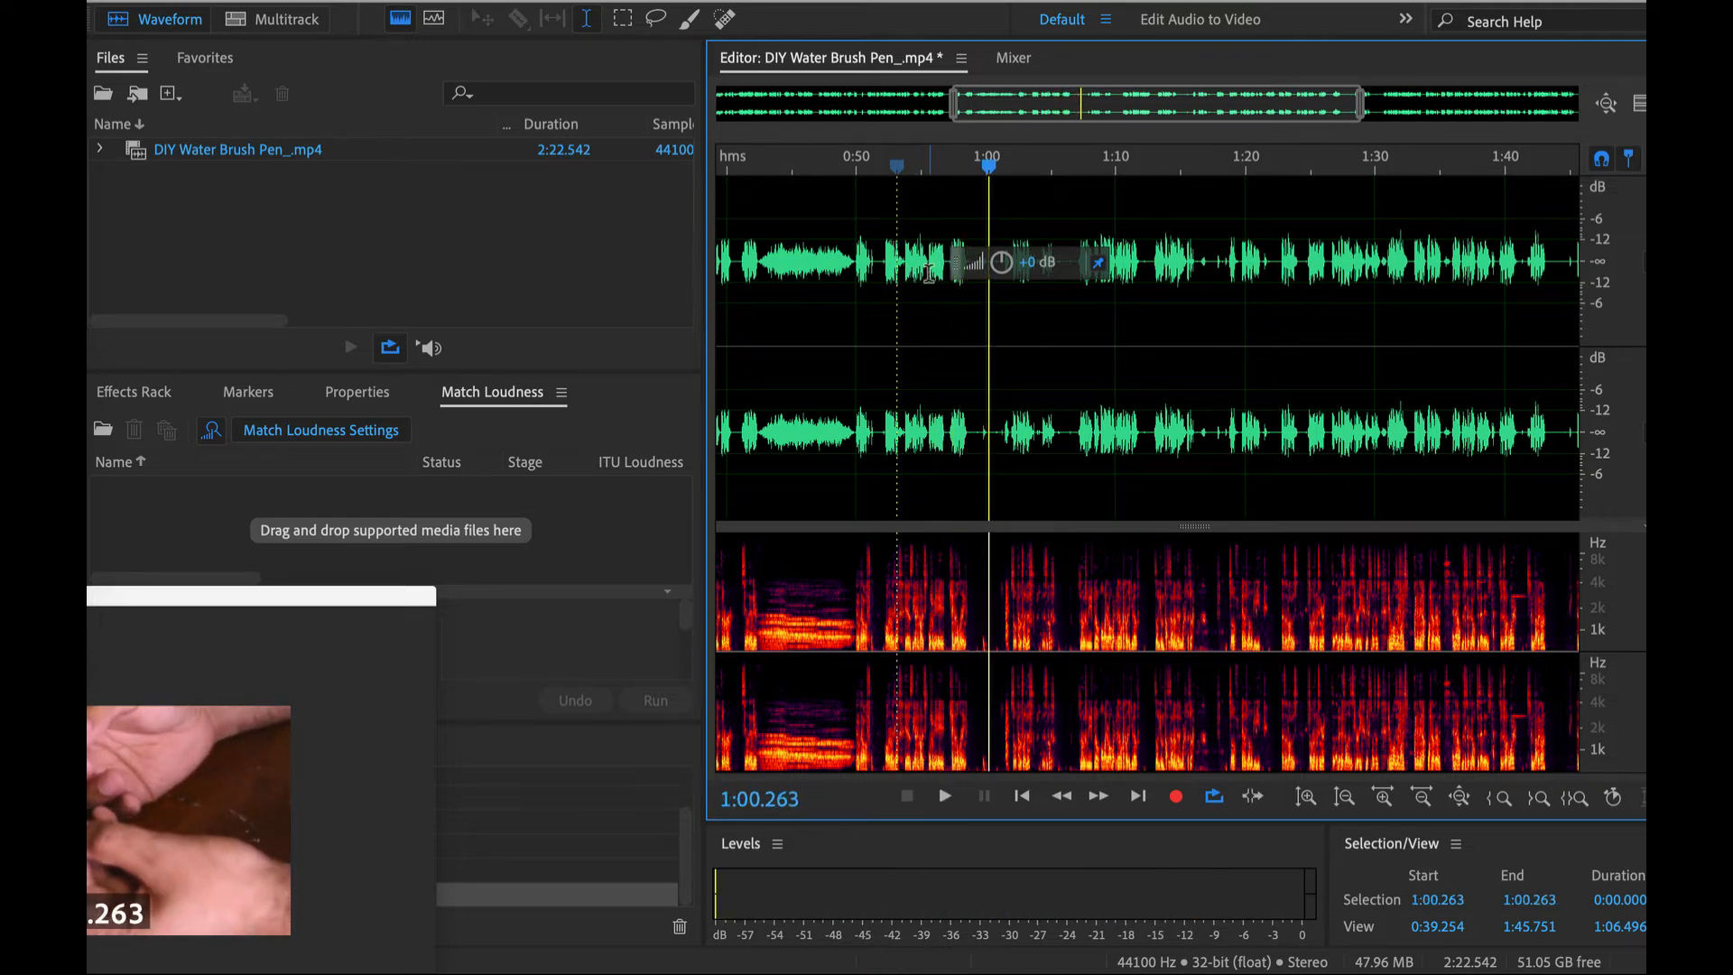
- Select the speech from 0:51.972 to 0:58.490 and open the iZotope RX 9 De-reverb effect on it
scroll(930, 274, "up", 3)
left_click_drag(818, 263, 1012, 281)
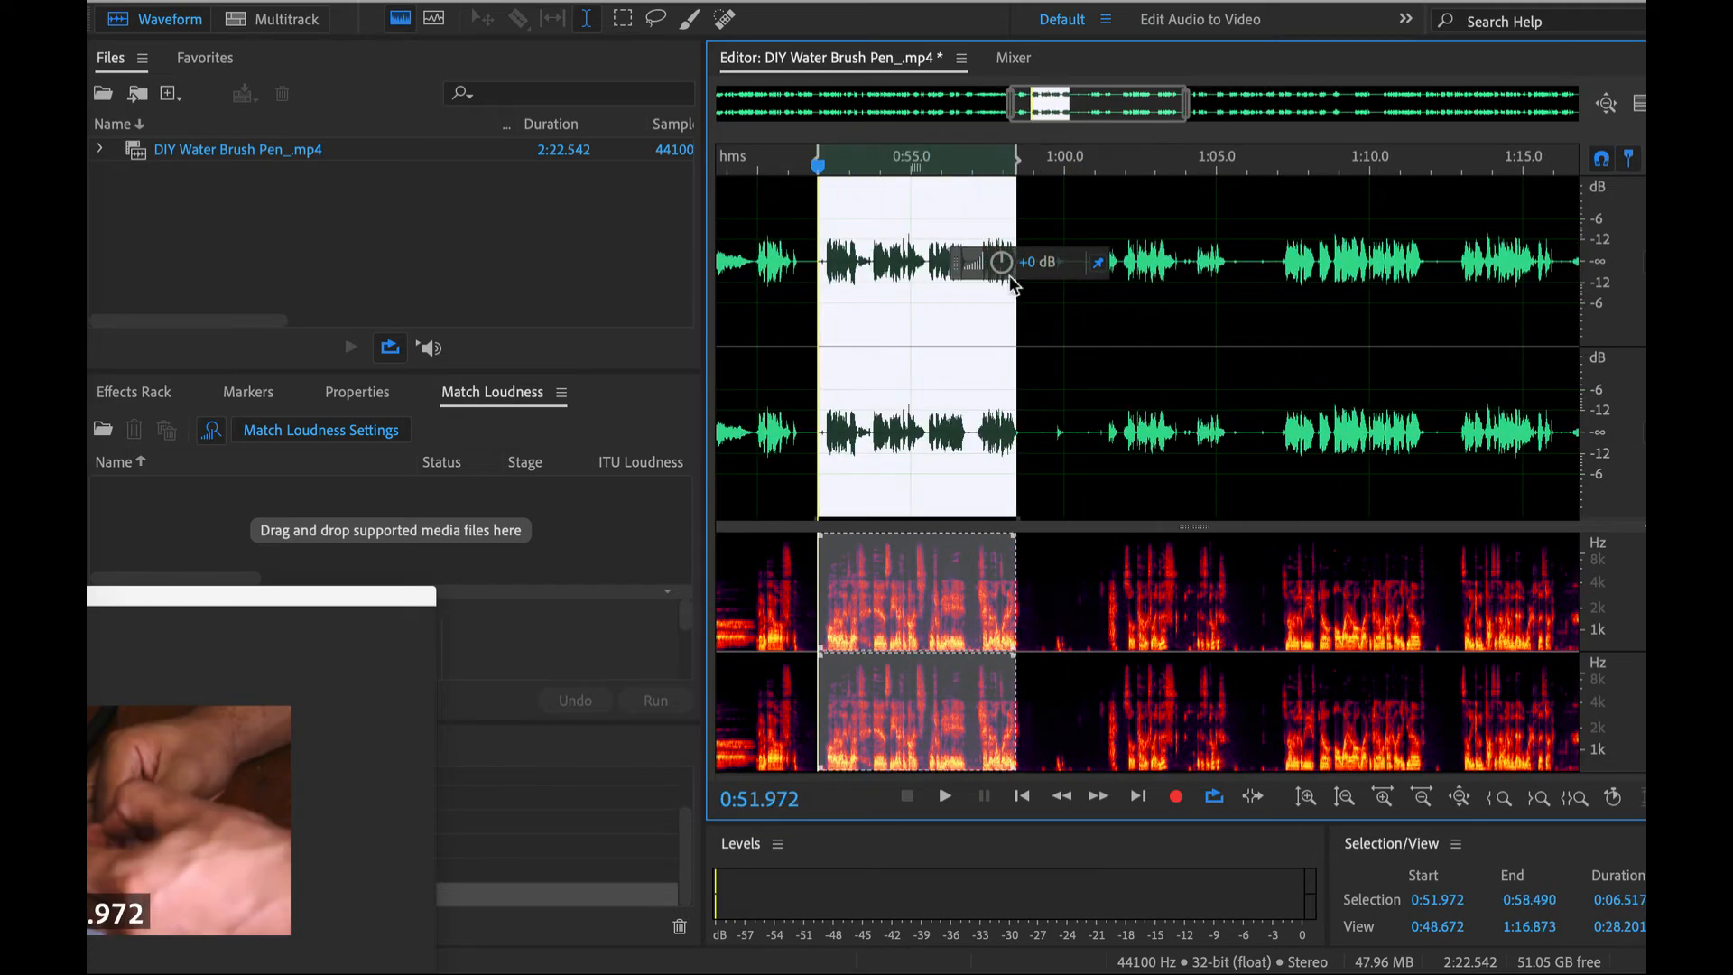
left_click(637, 0)
mouse_move(556, 0)
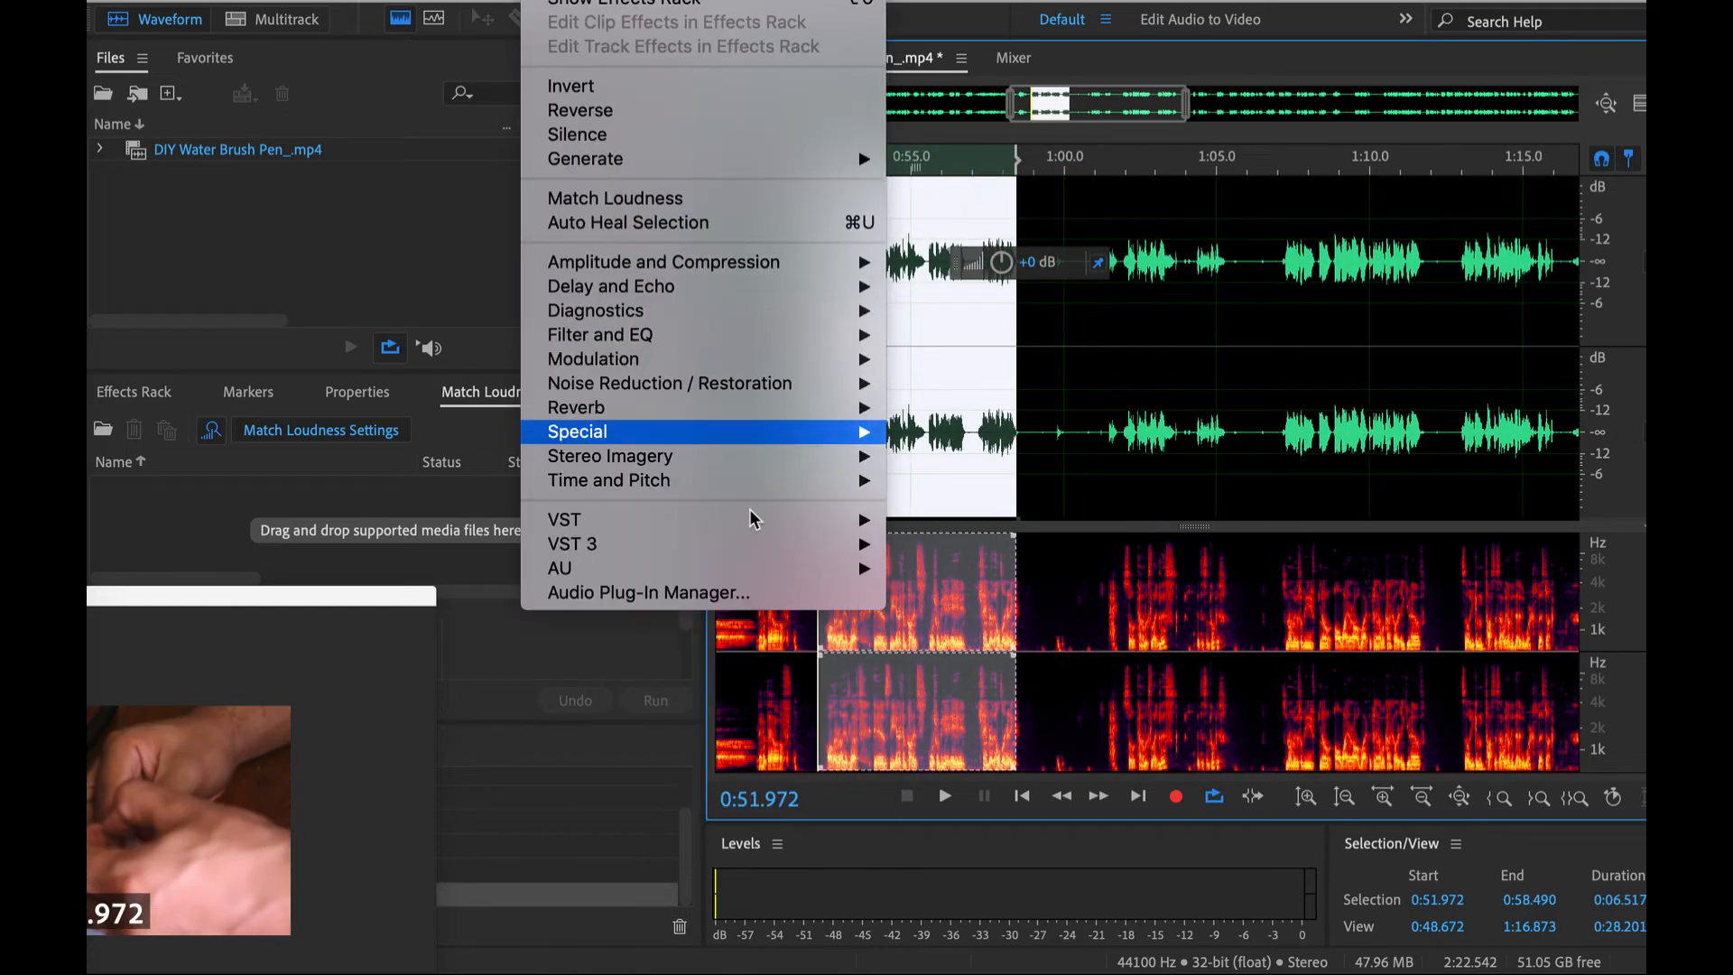
mouse_move(820, 569)
mouse_move(1008, 406)
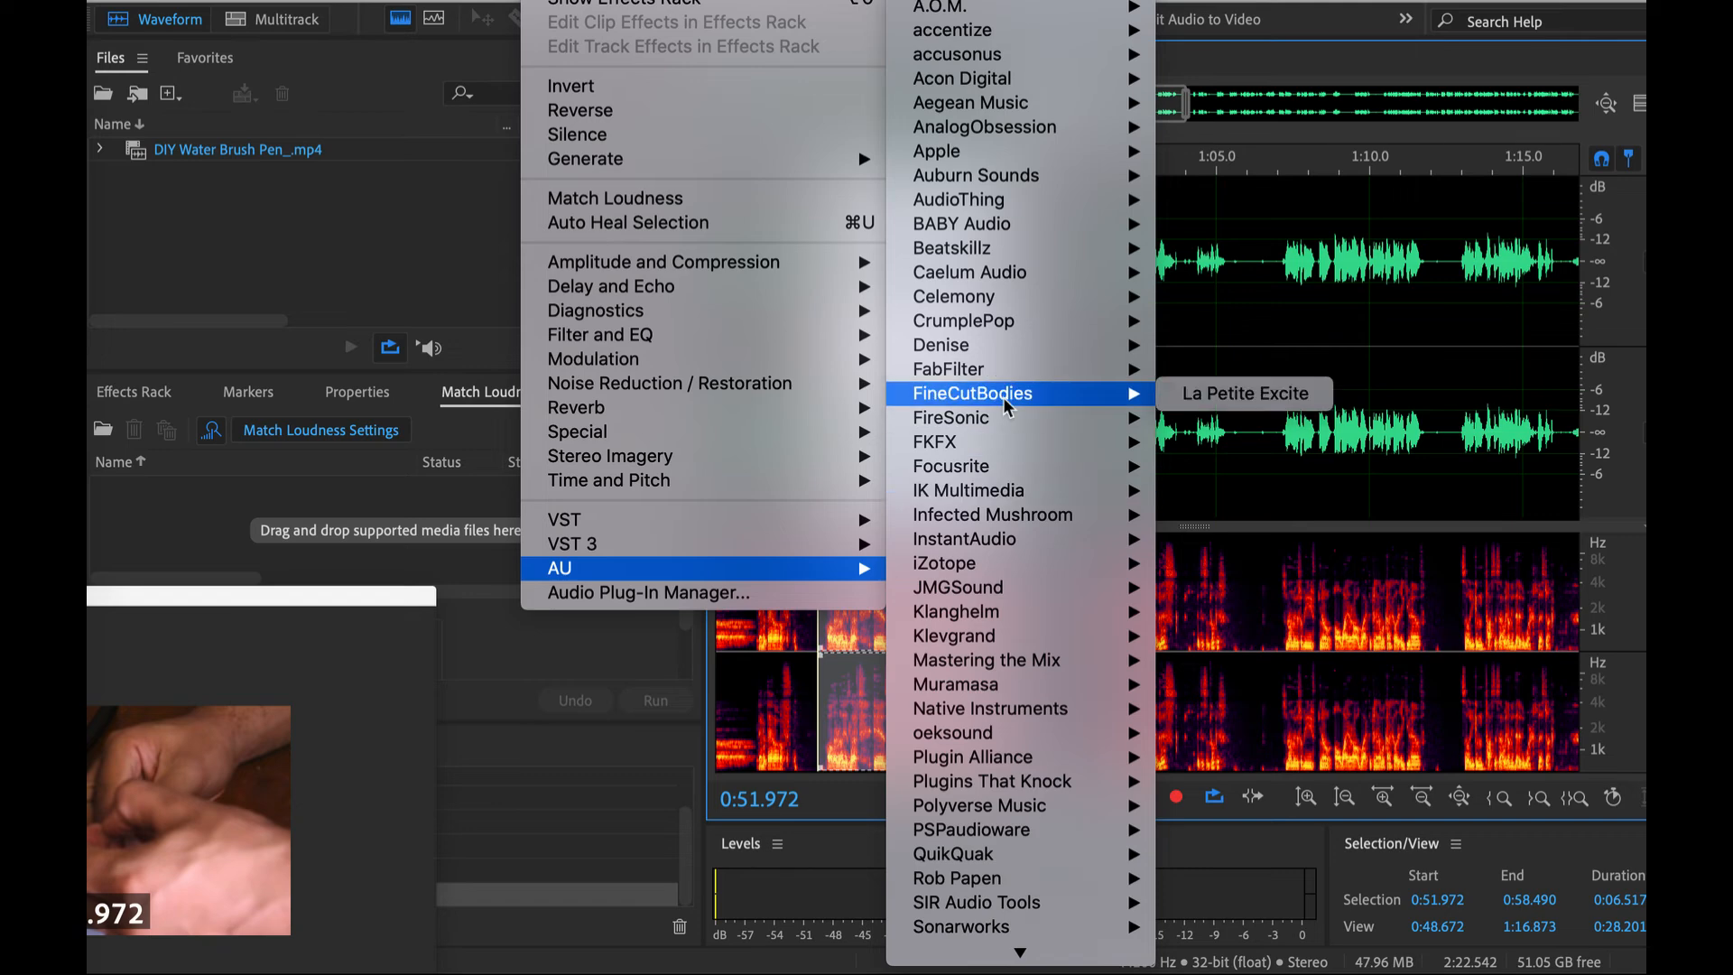
mouse_move(1083, 563)
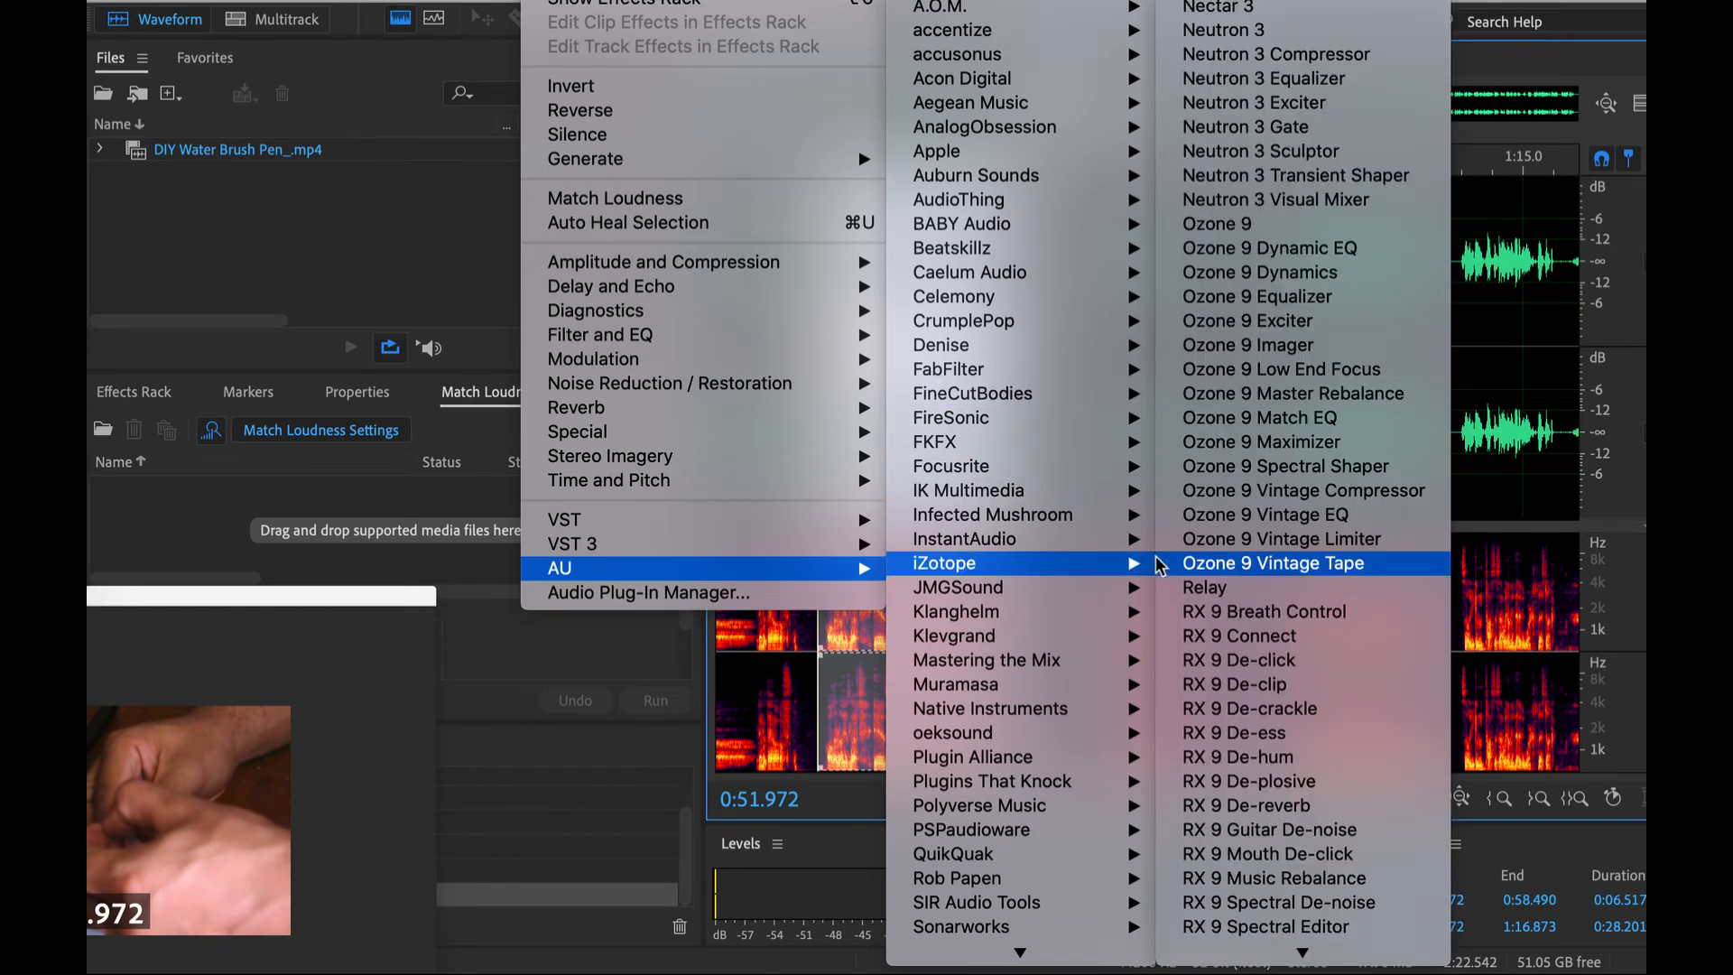
scroll(1313, 812, "down", 3)
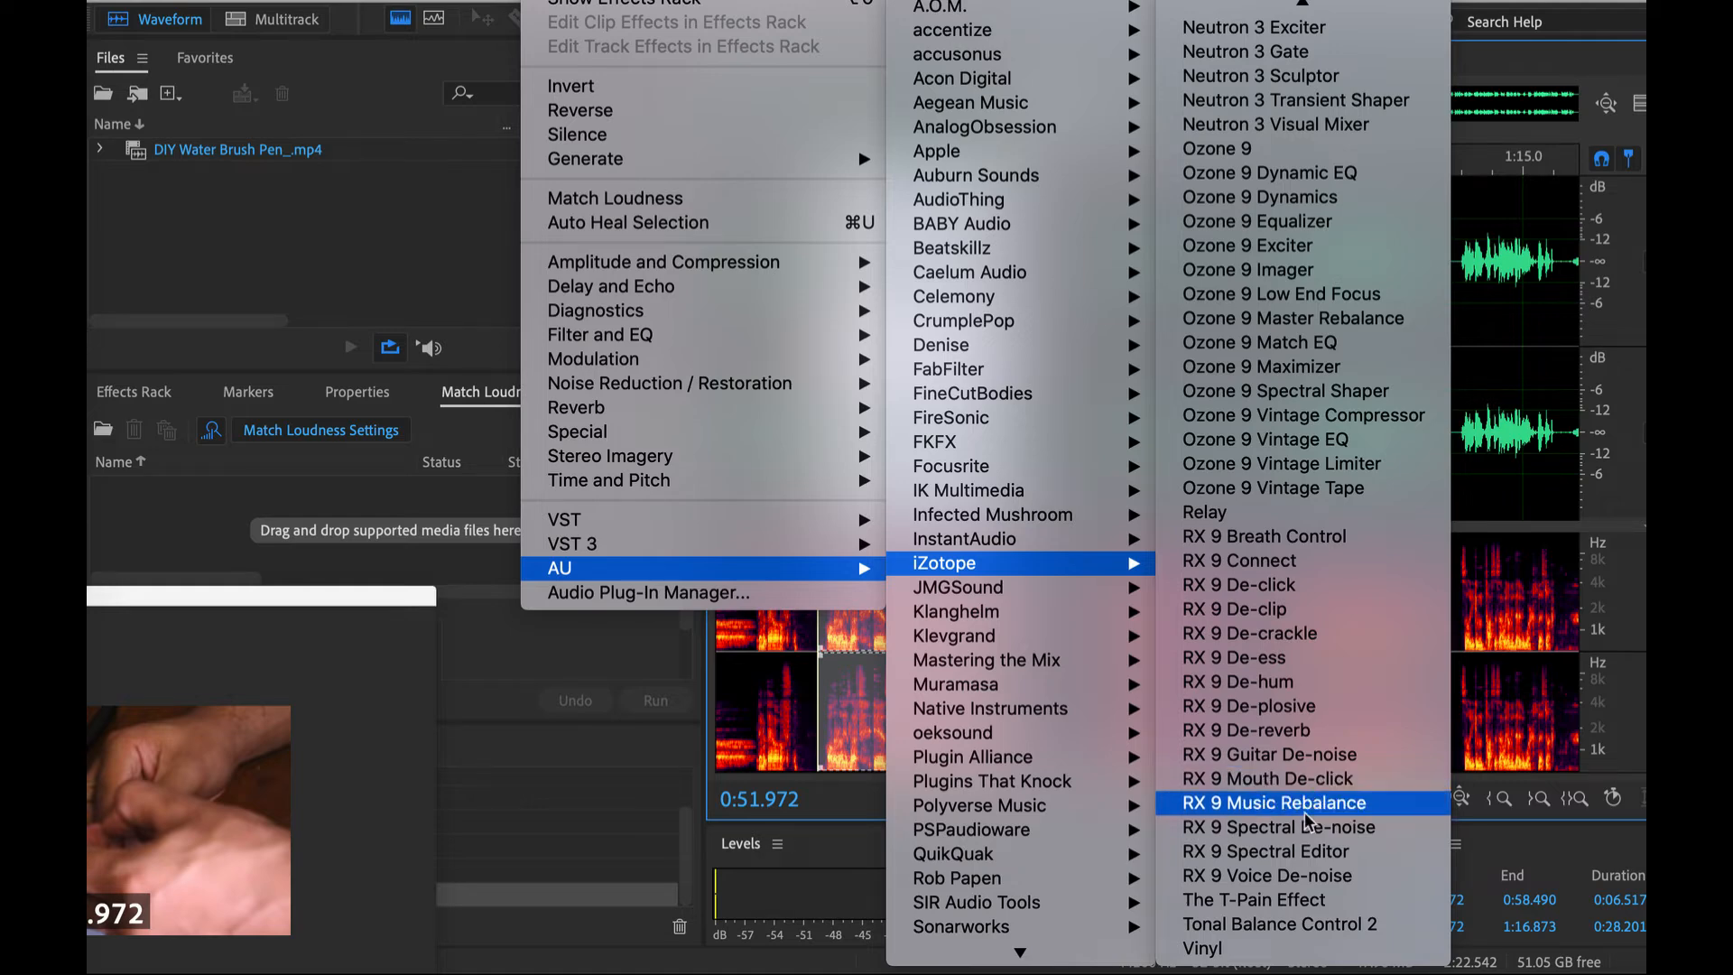
left_click(1300, 739)
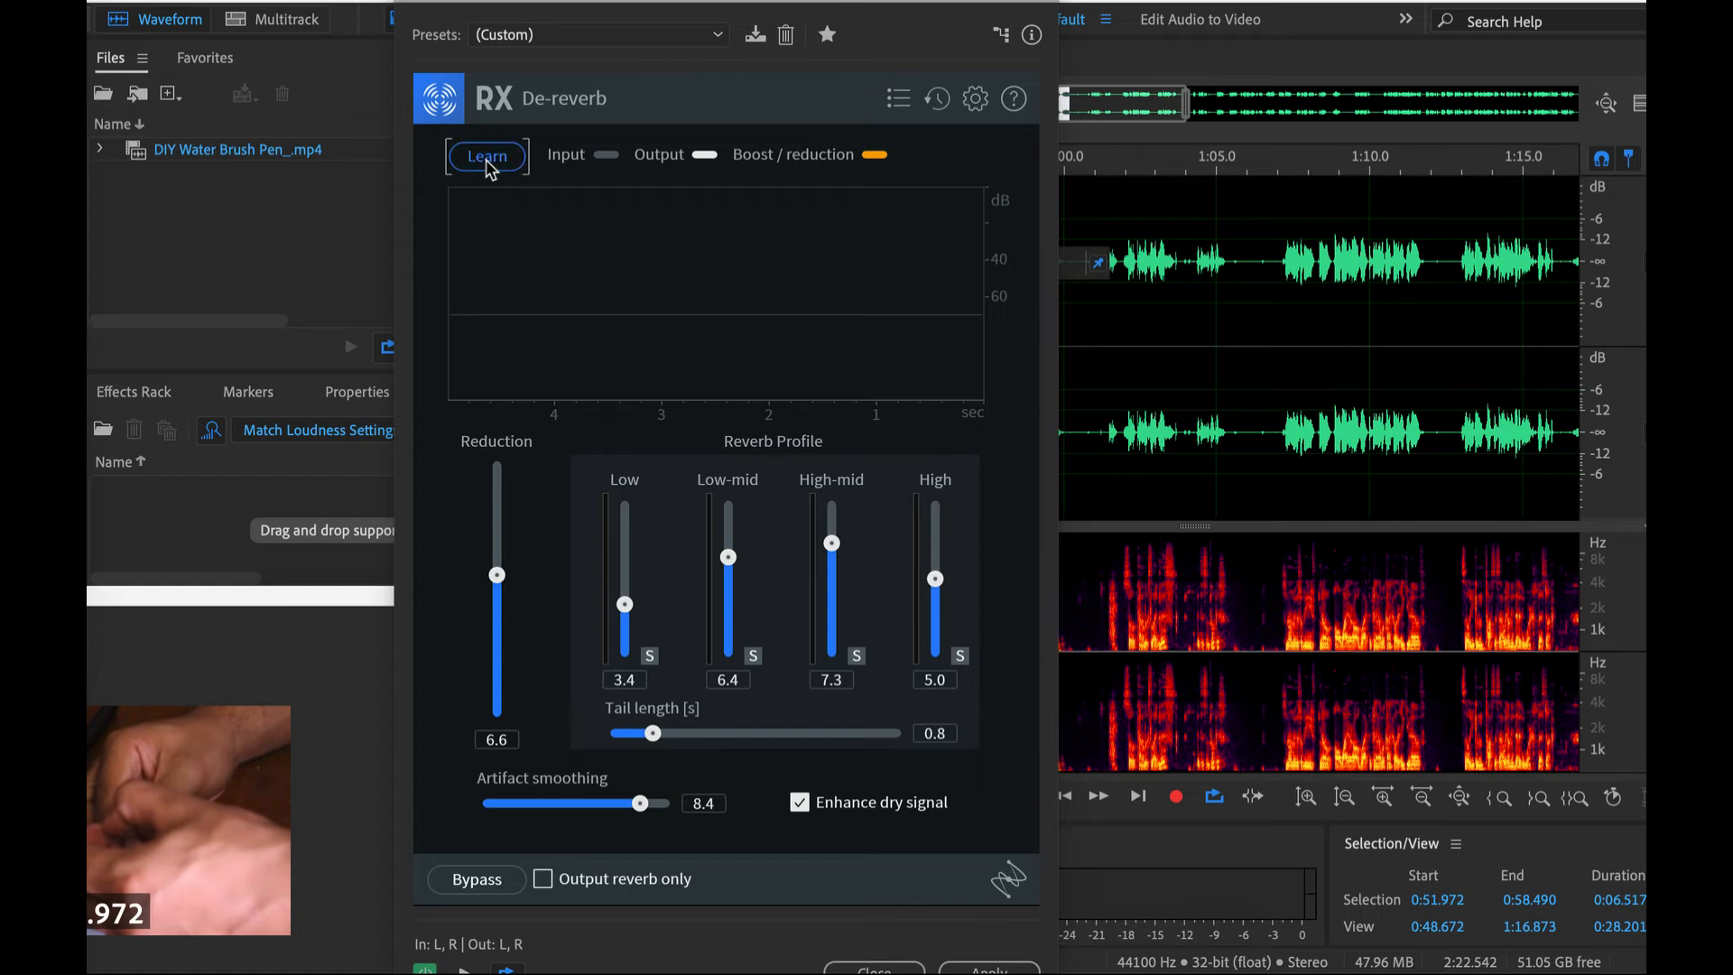
- Let RX De-reverb learn the reverb profile from the looped speech and raise the reduction to 17.3
key("space")
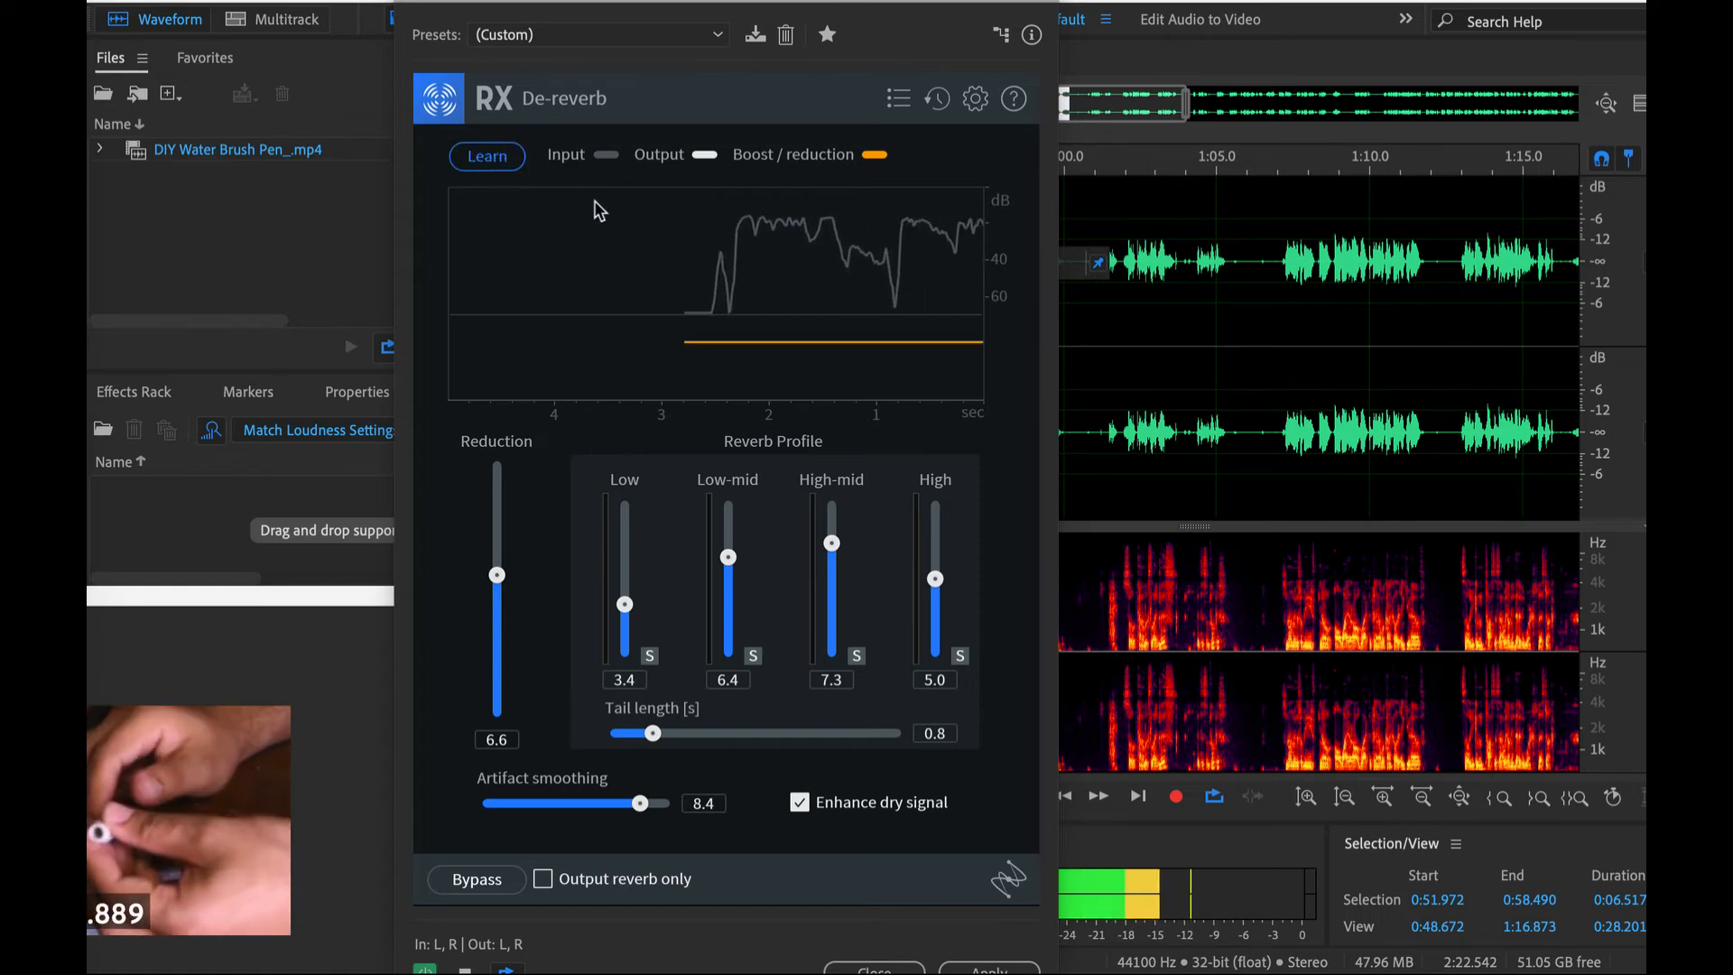
left_click(496, 158)
left_click_drag(503, 495, 499, 486)
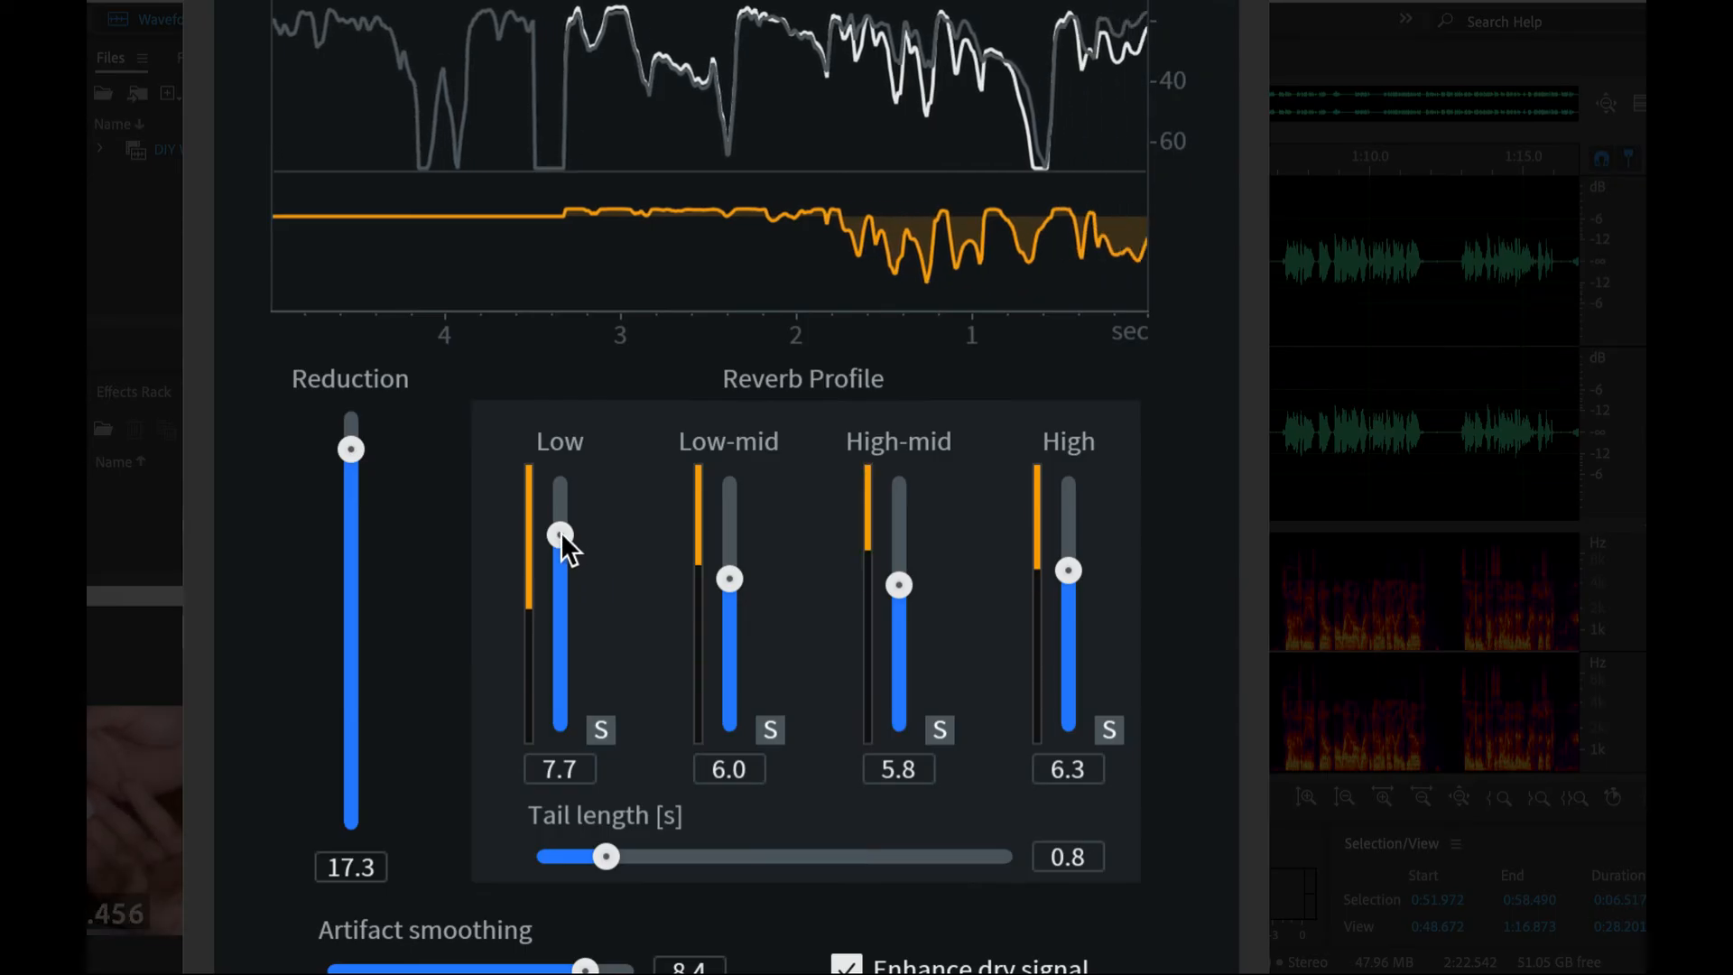
- Raise the De-reverb profile to 9.3 for Low and 10.0 for Low-mid, High-mid and High
left_click_drag(624, 536, 624, 512)
left_click_drag(727, 564, 728, 502)
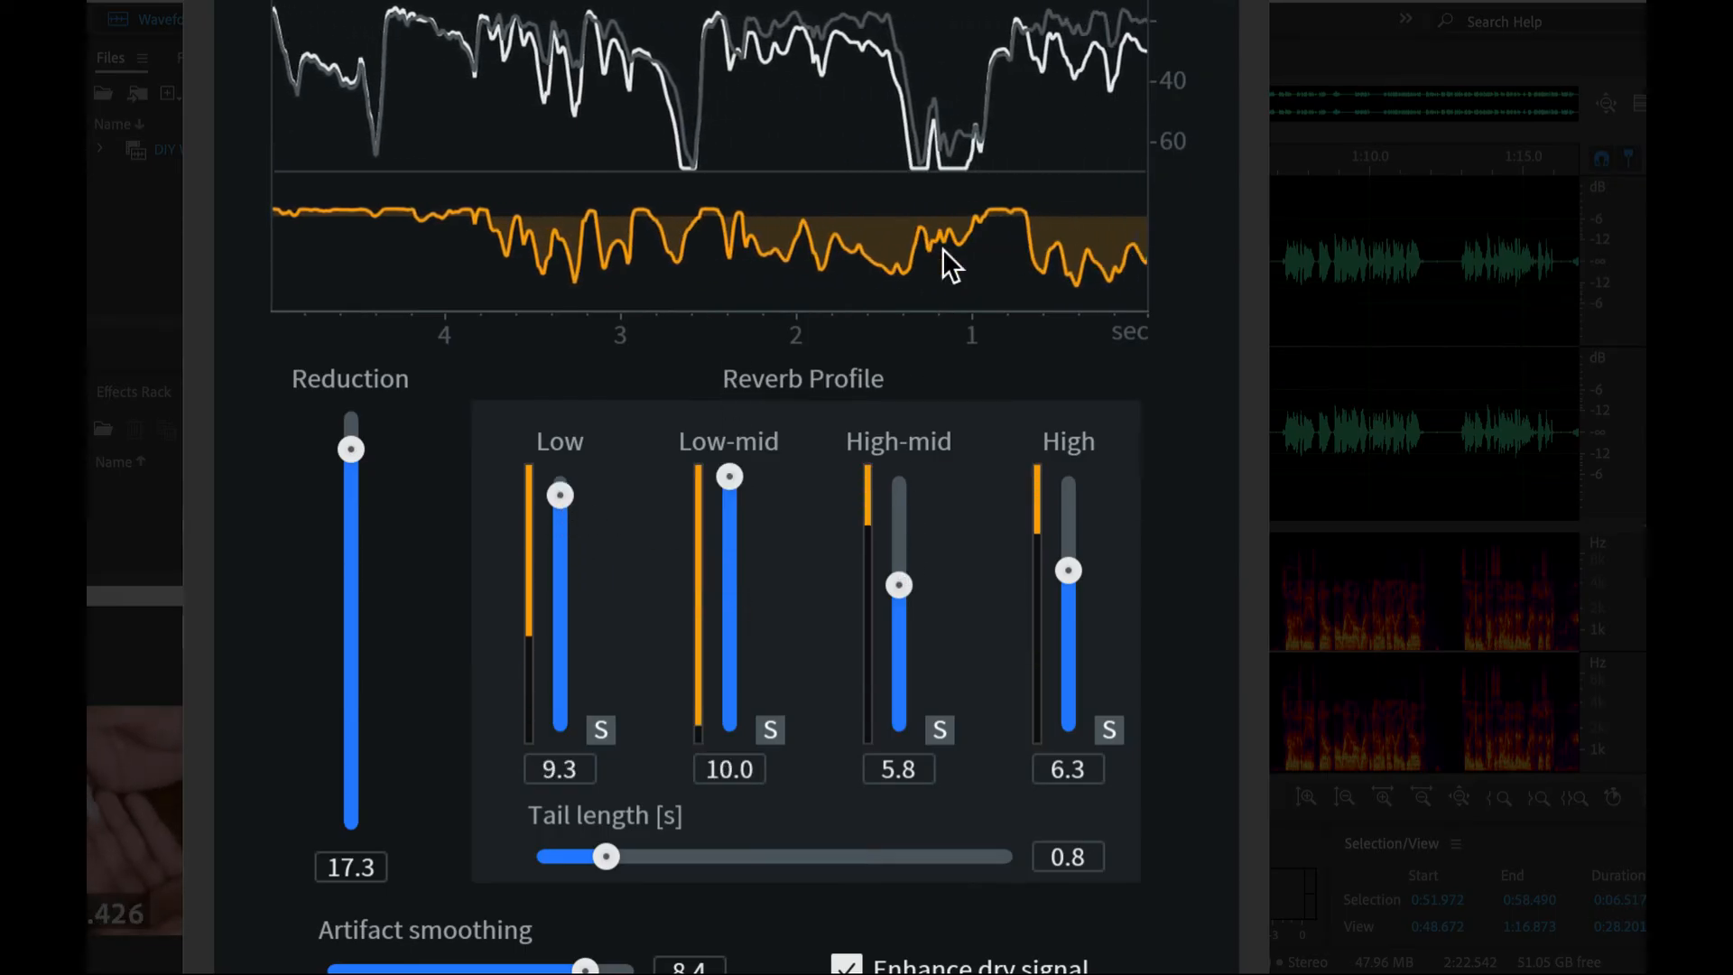
left_click_drag(897, 491, 898, 475)
left_click(1069, 514)
left_click_drag(1060, 439, 1068, 472)
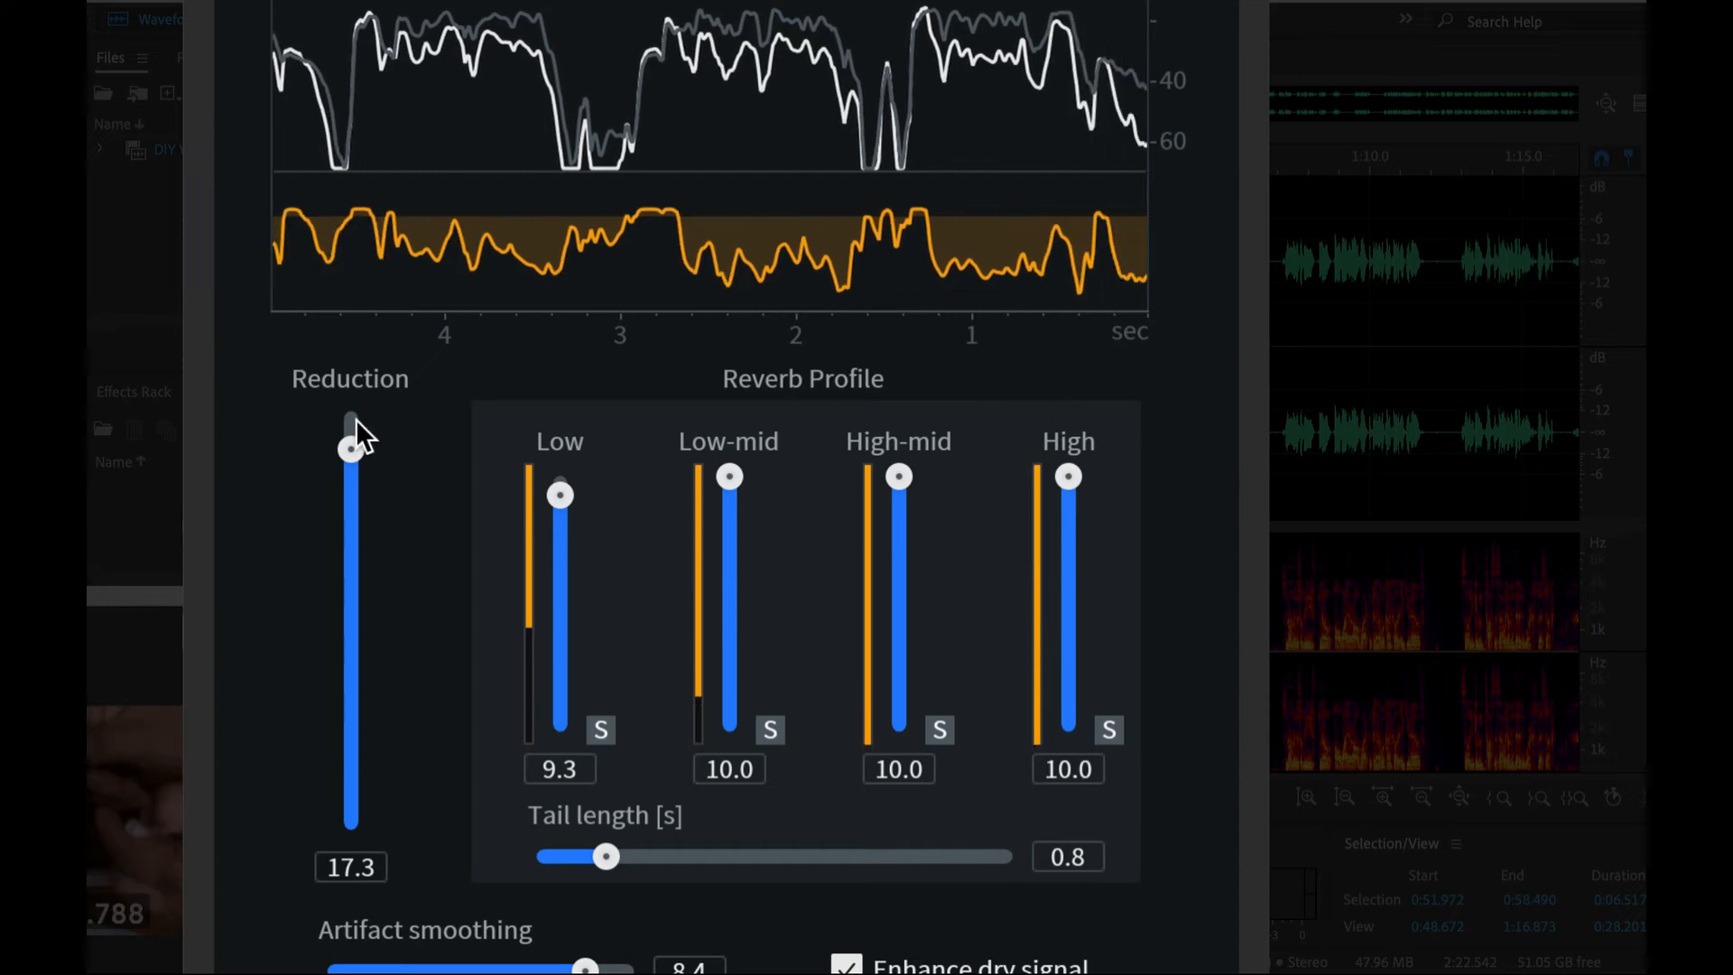
- Lower the De-reverb reduction to 8.5 and the profile to Low 2.9, Low-mid 5.7, High-mid 5.3 and High 3.9
left_click_drag(354, 469, 346, 550)
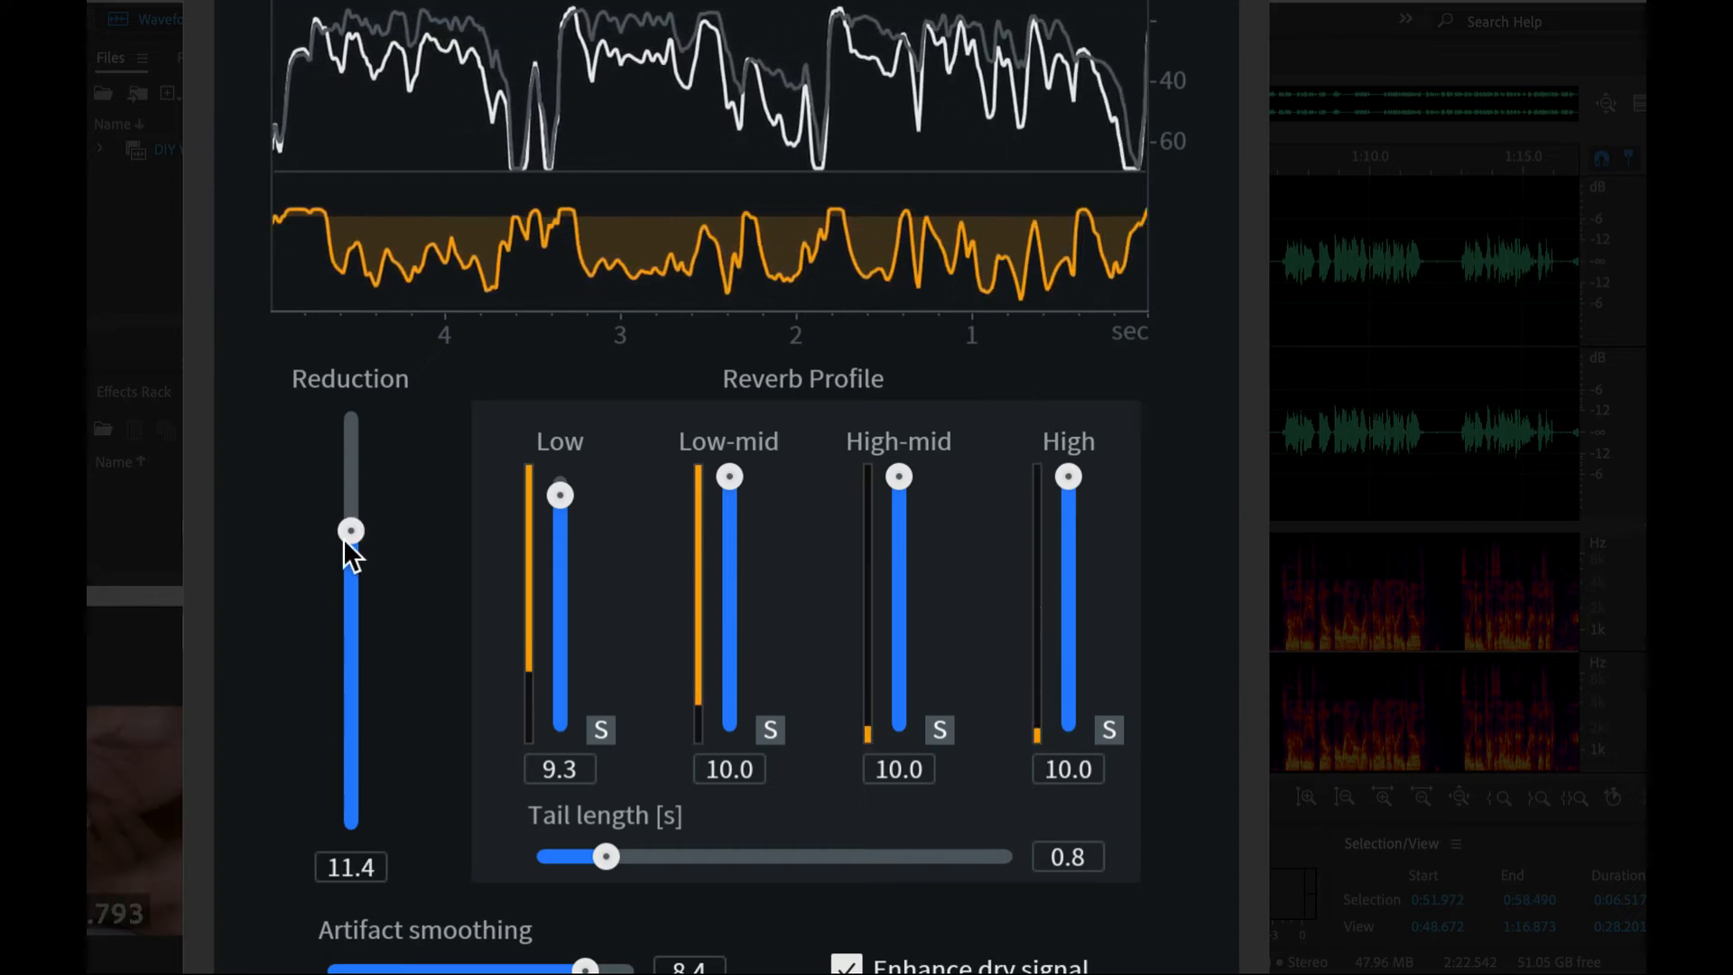
left_click(561, 660)
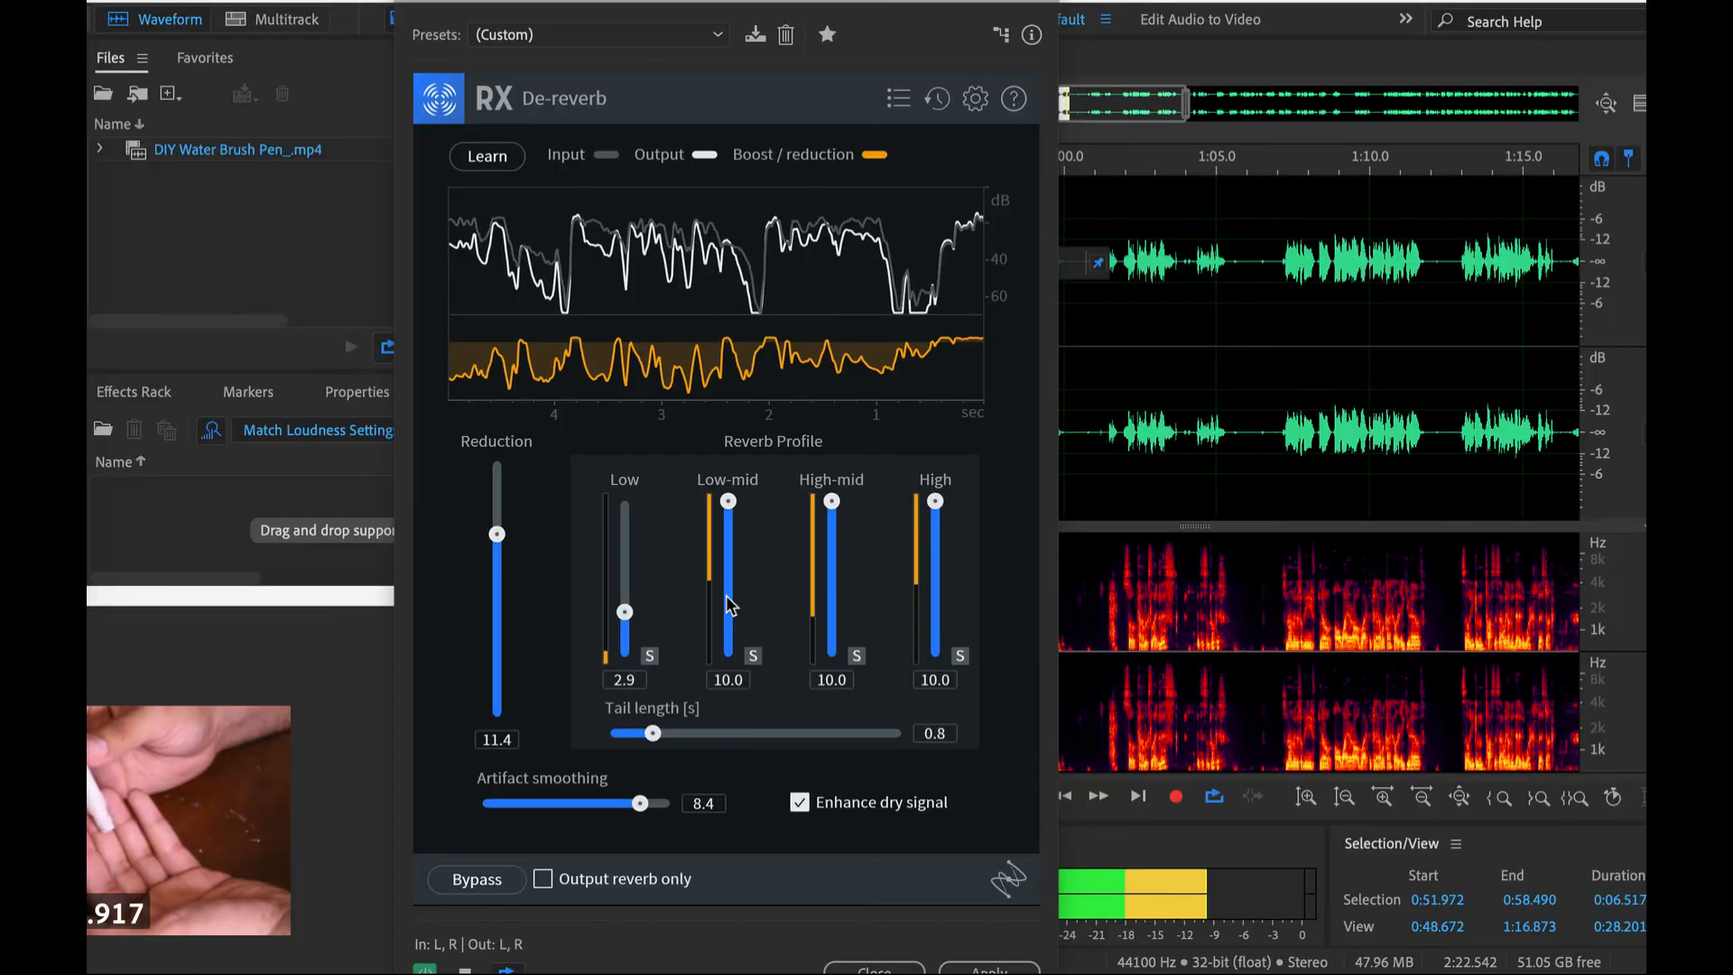
left_click(729, 628)
left_click(899, 597)
left_click(1069, 632)
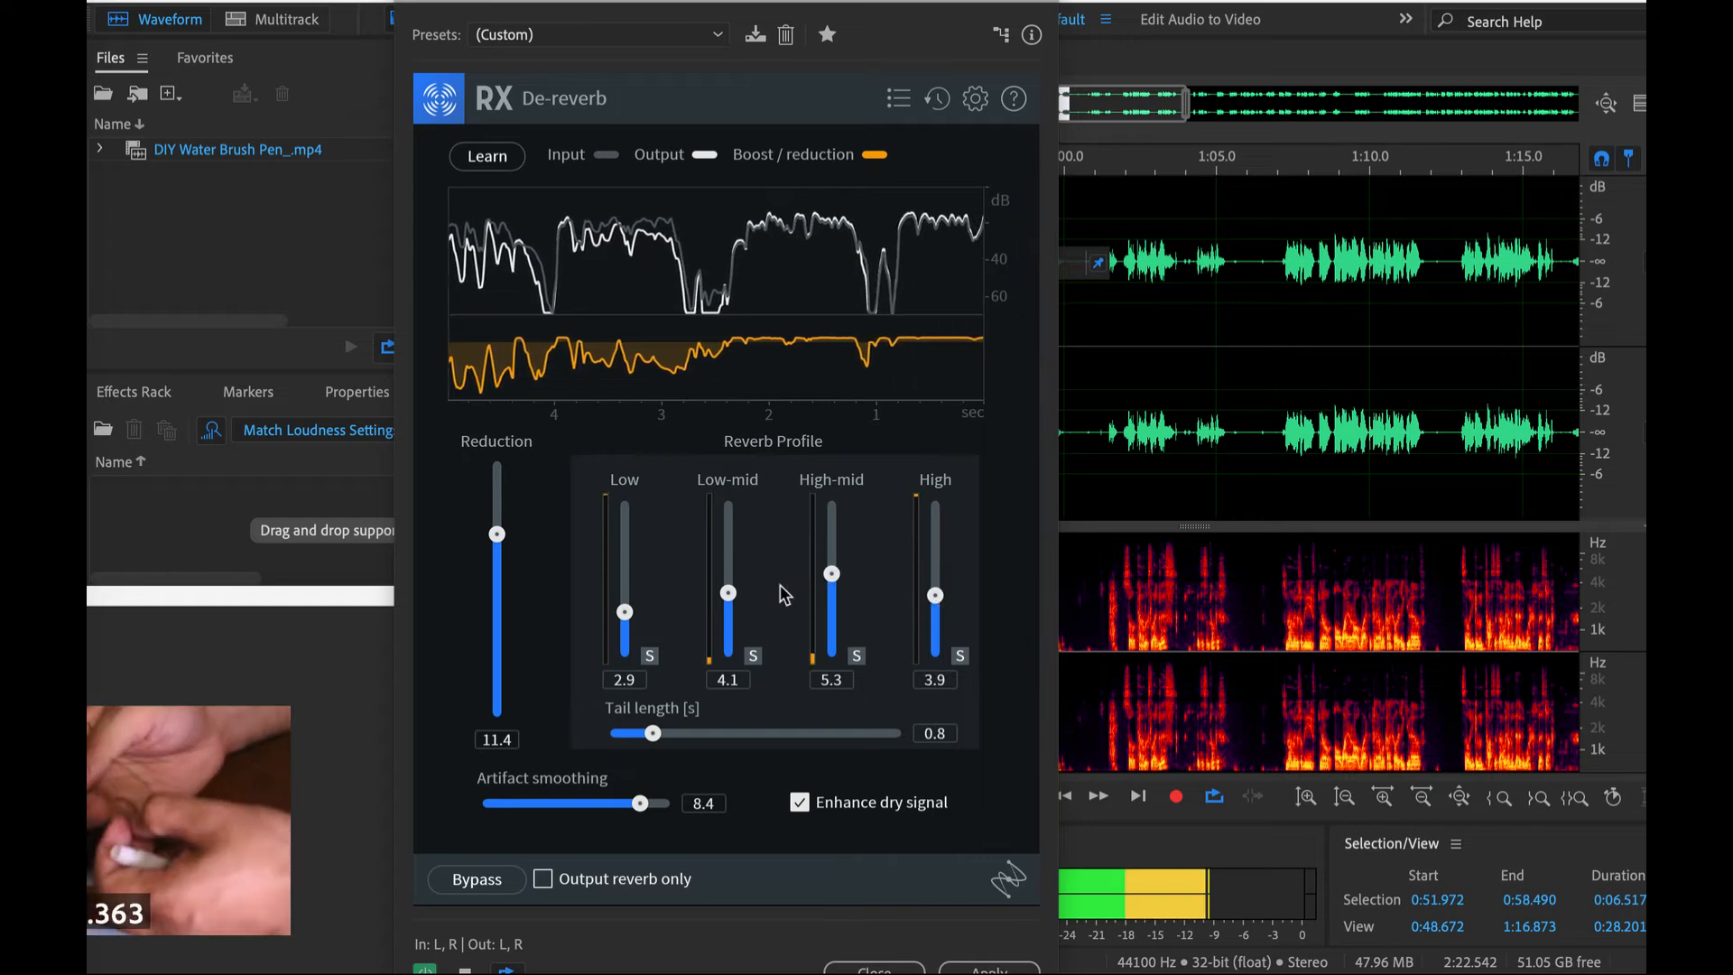
left_click(728, 569)
left_click_drag(499, 538, 497, 560)
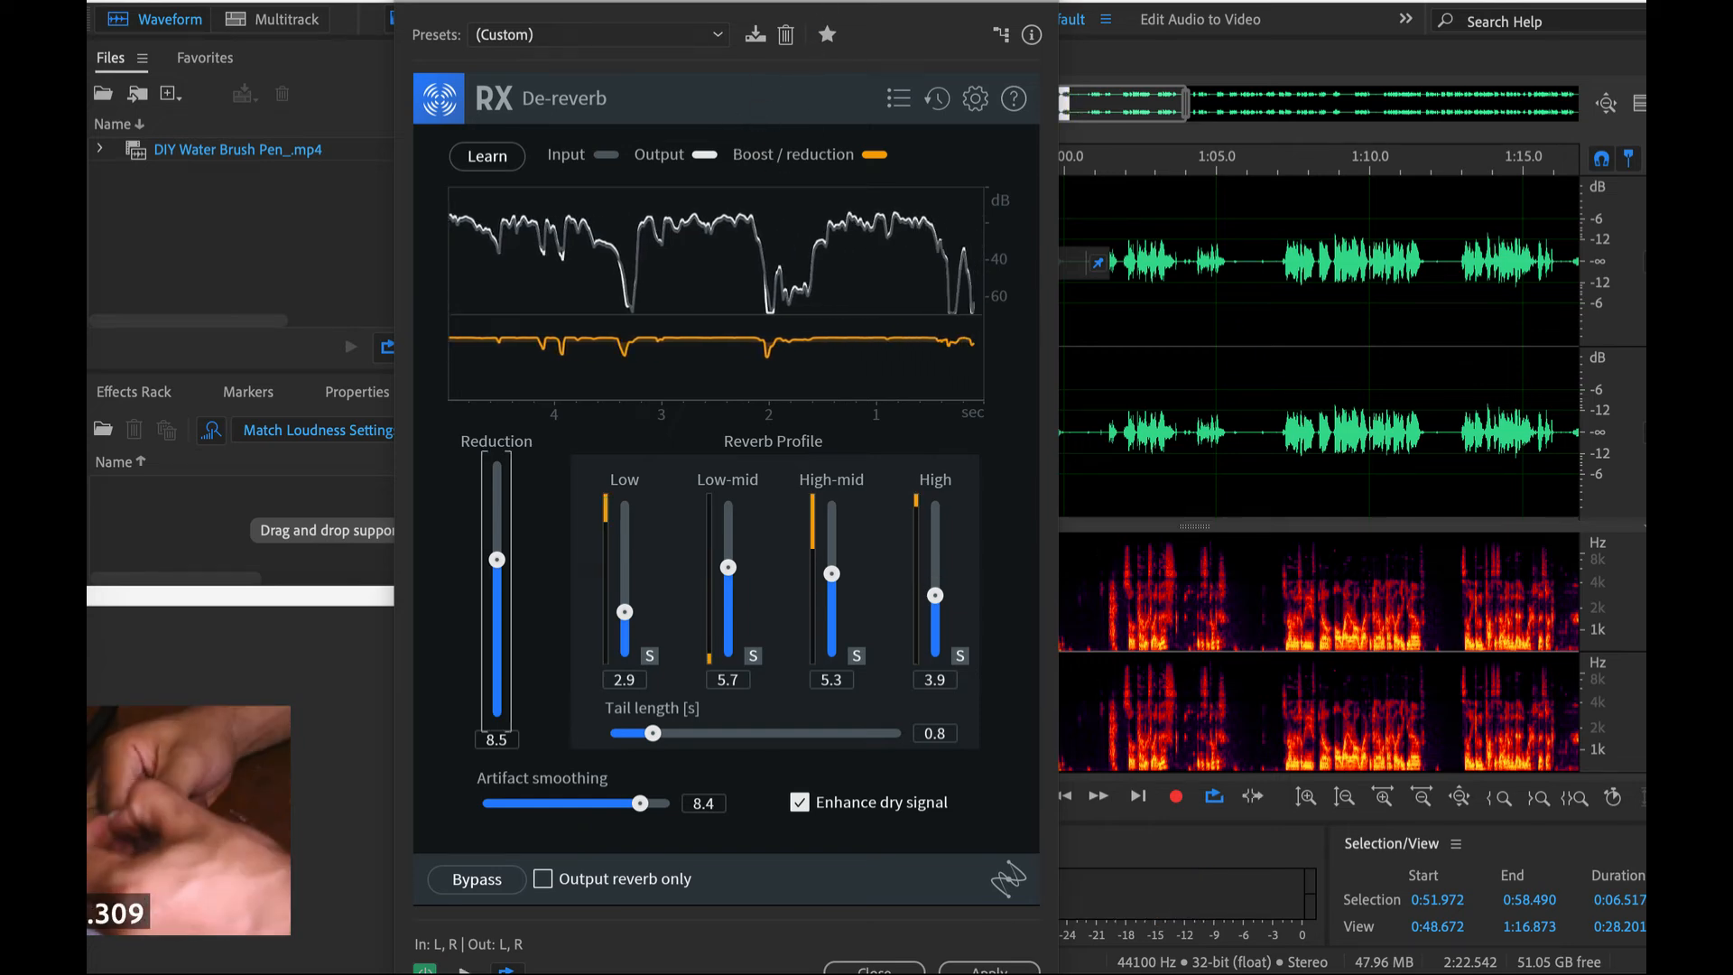
- Open the Acon Digital DeVerberate effect in place of RX De-reverb
left_click(566, 1)
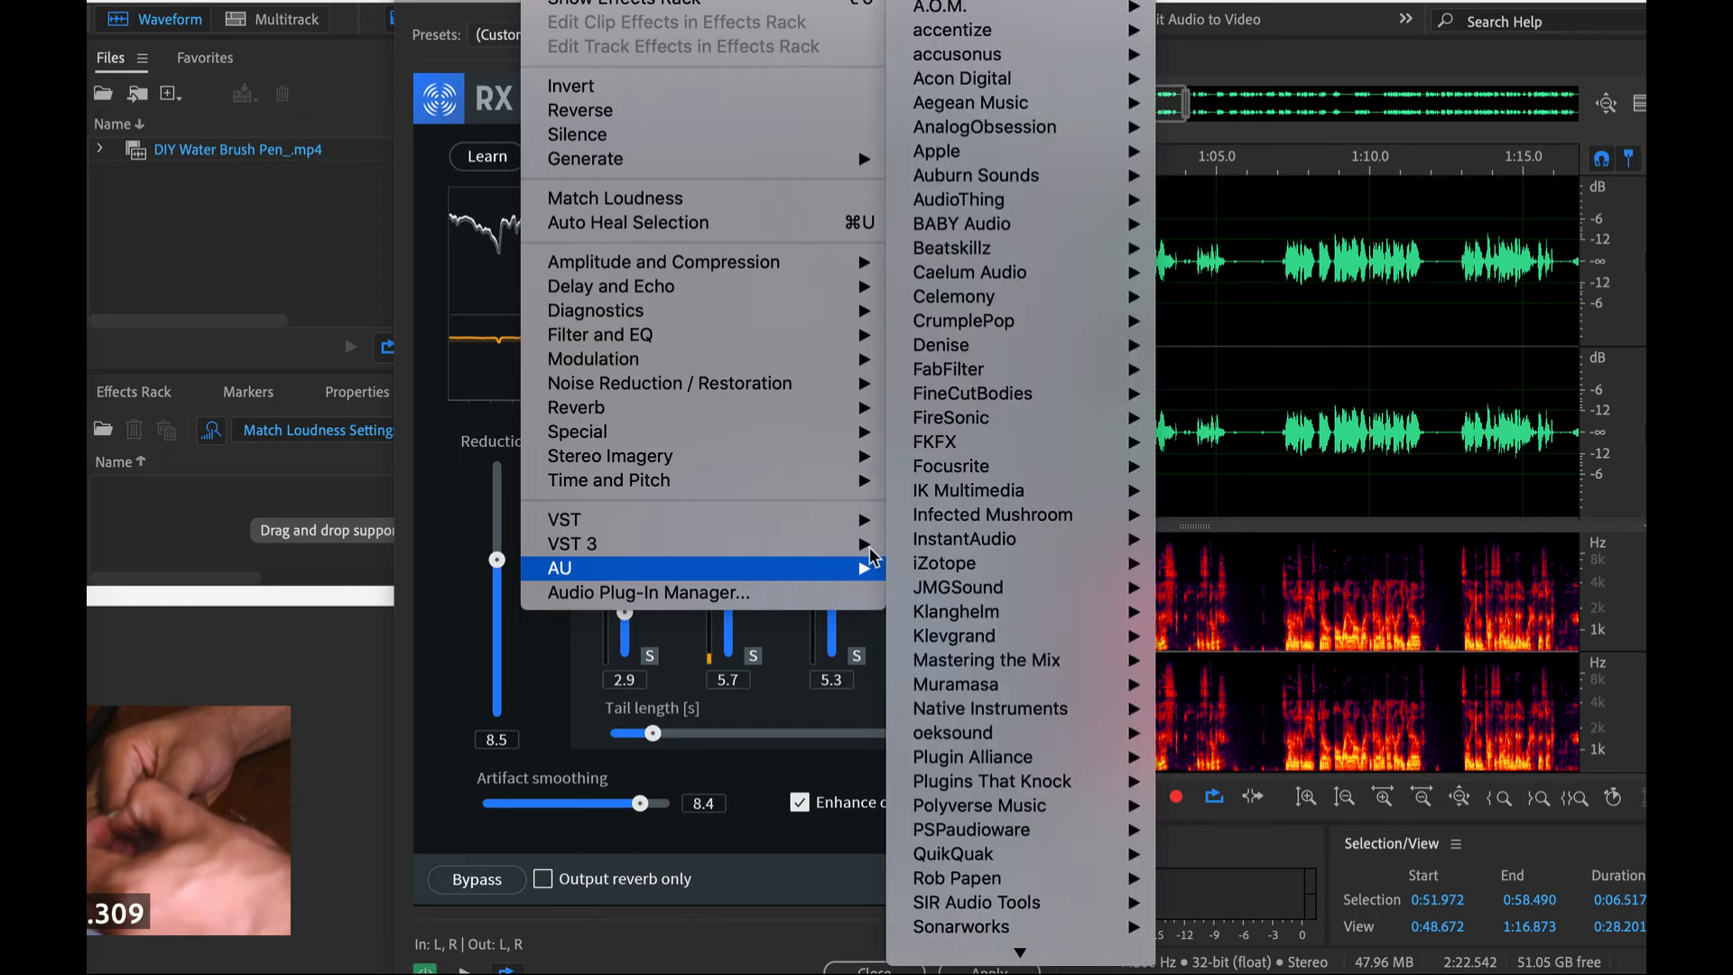
mouse_move(864, 577)
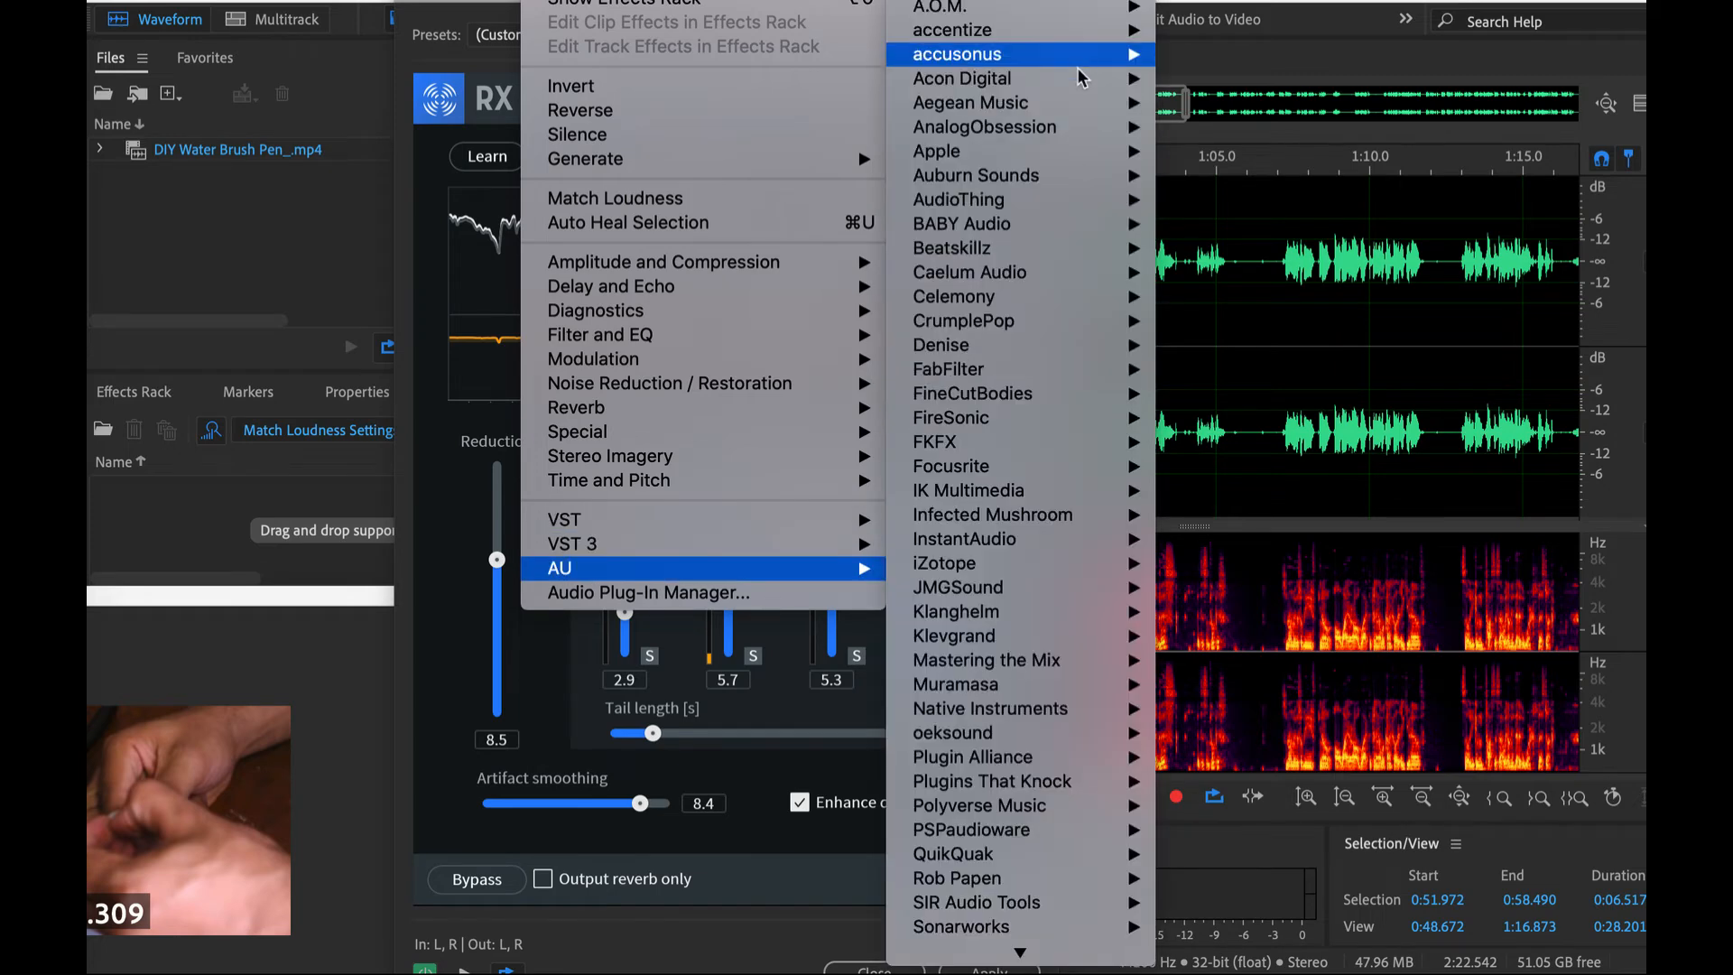
mouse_move(1080, 87)
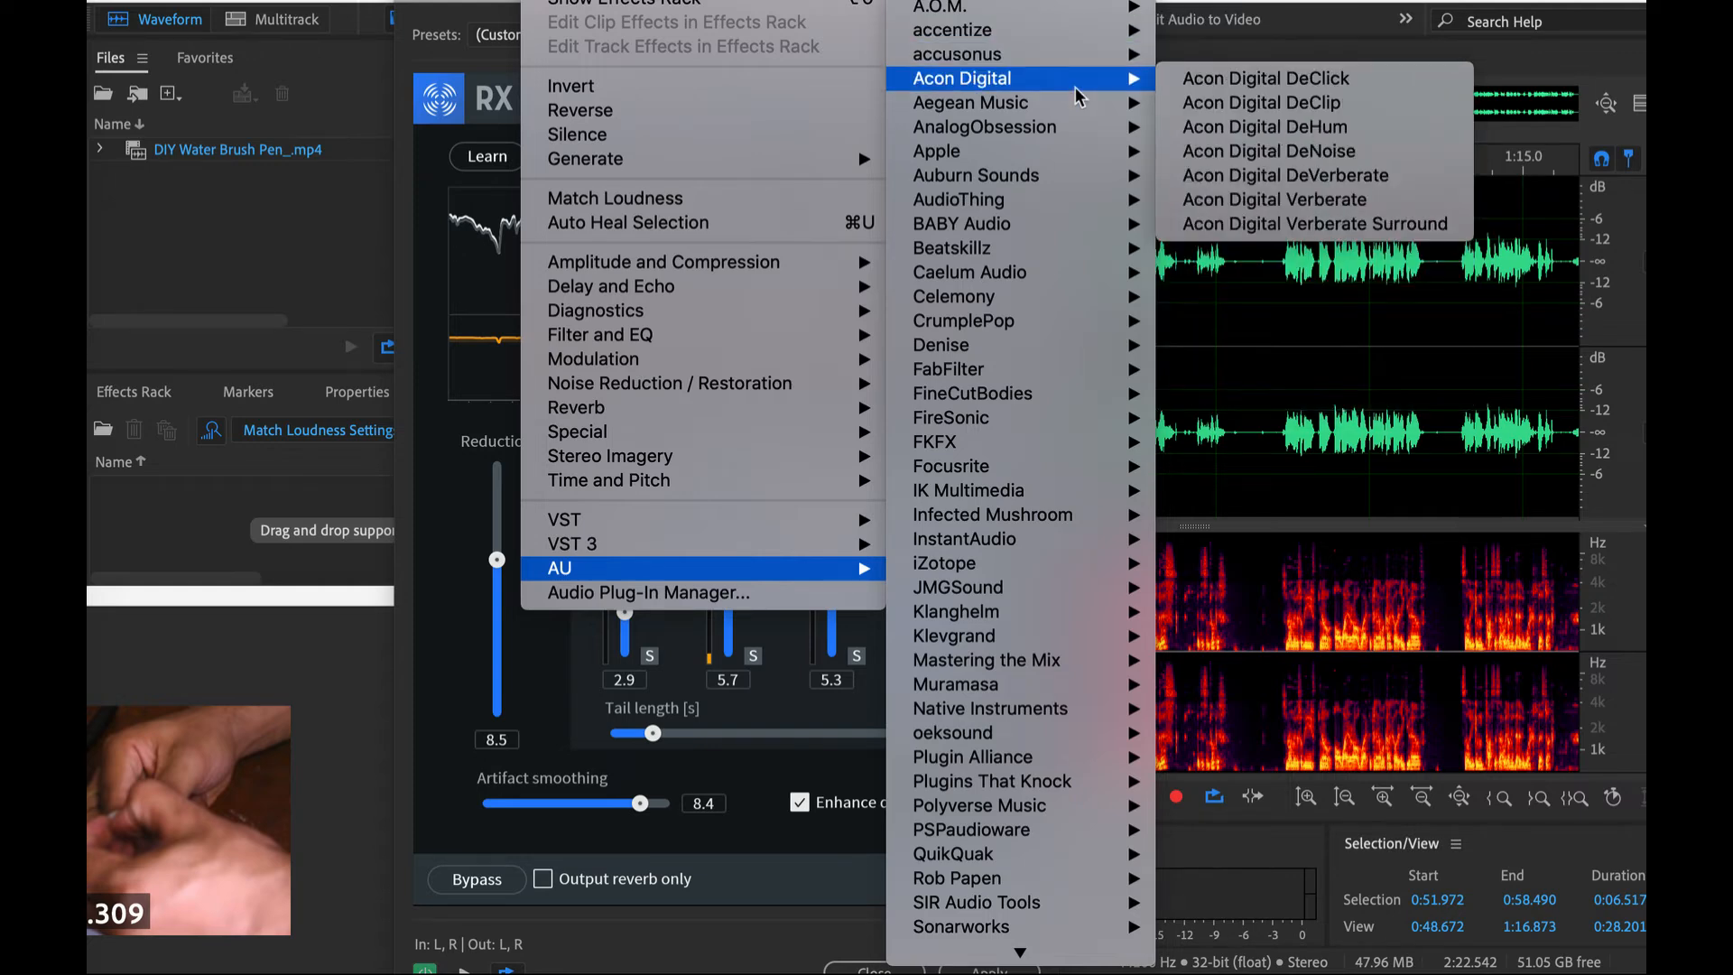
left_click(1233, 180)
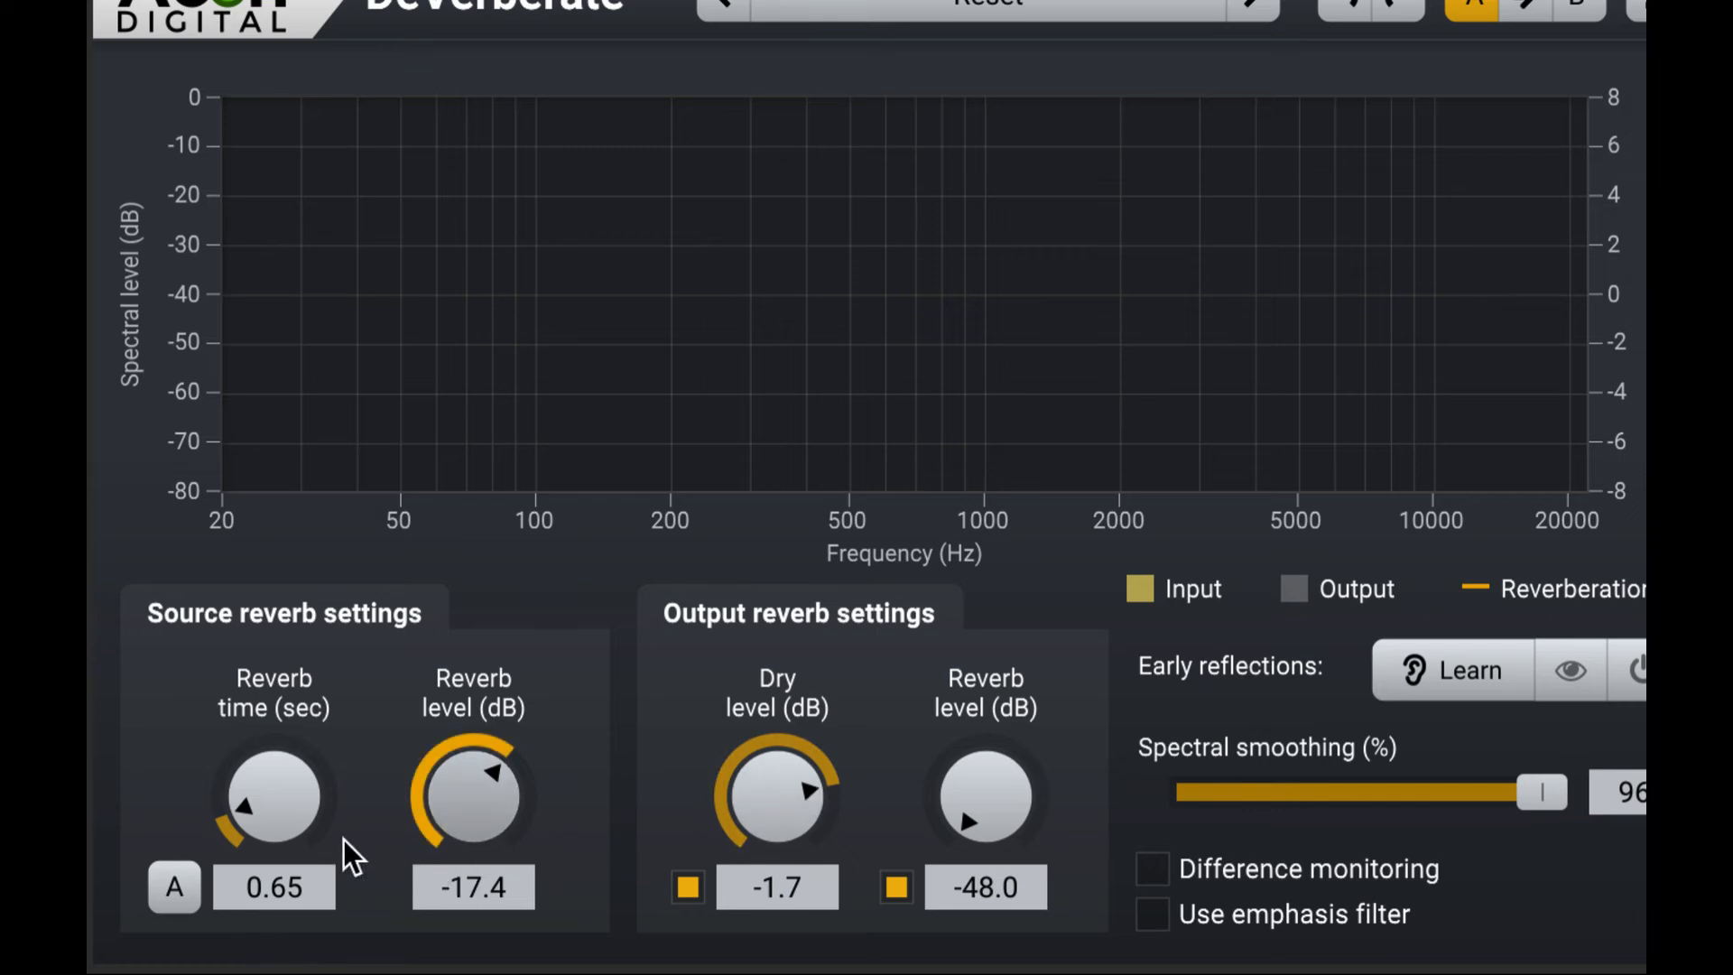
- Estimate DeVerberate's source reverb time automatically from the playing speech and keep it at 0.30 sec
left_click(177, 887)
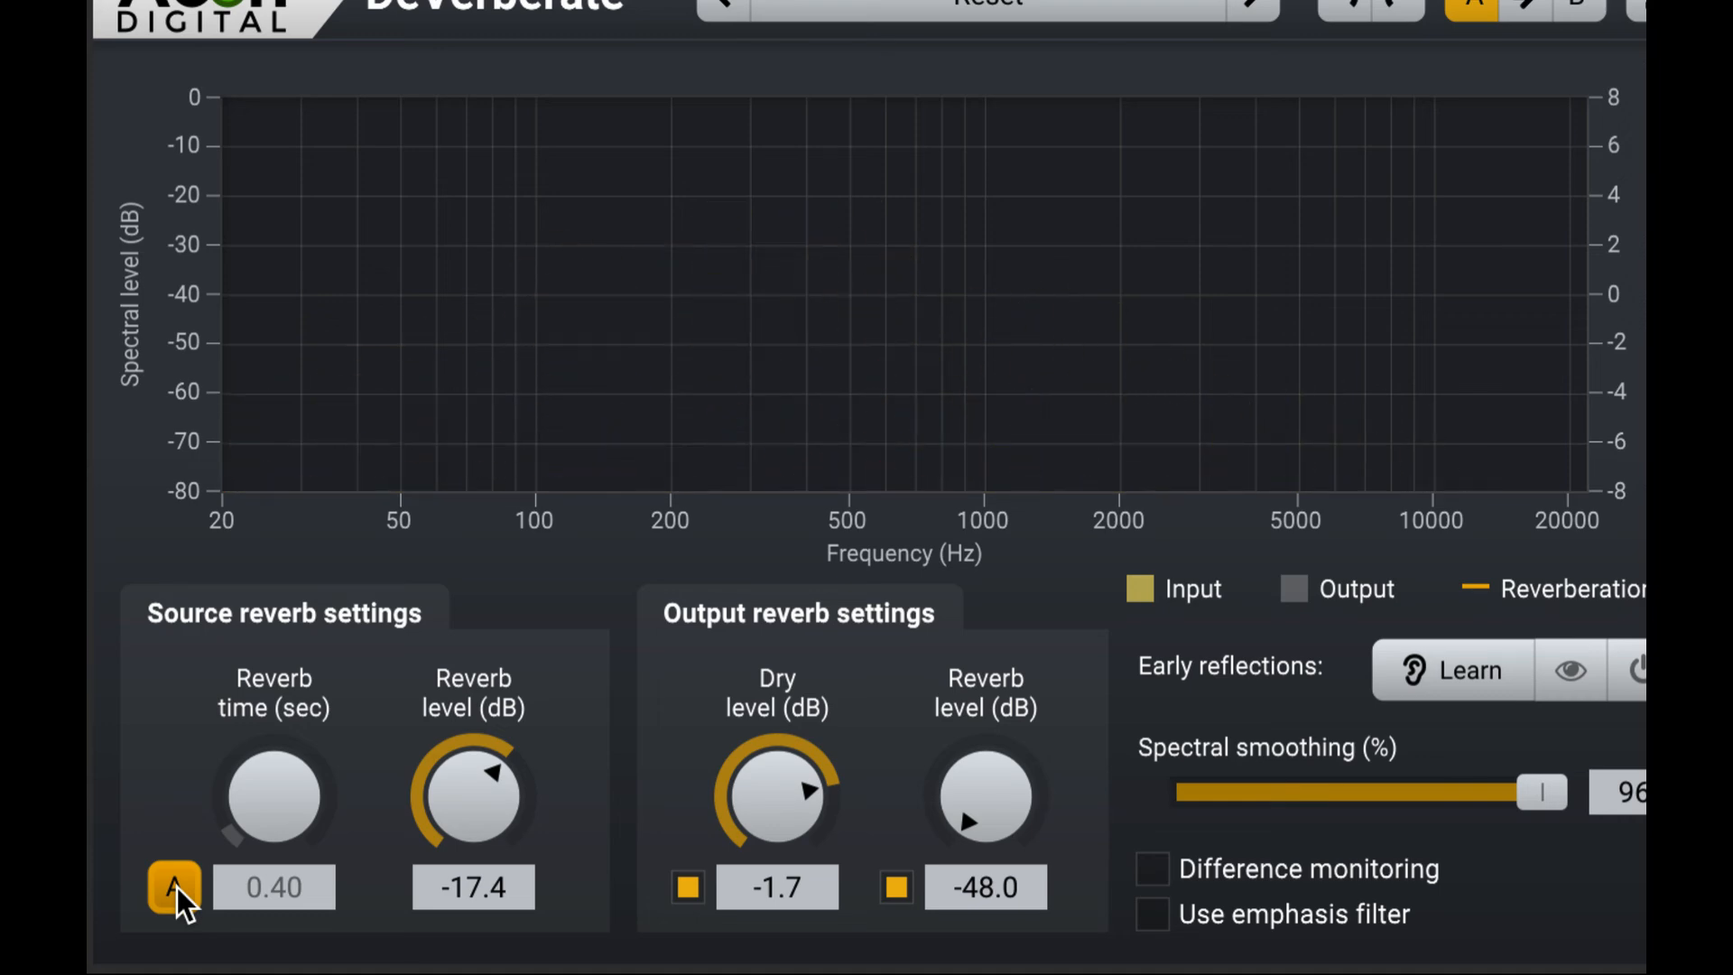
left_click(177, 887)
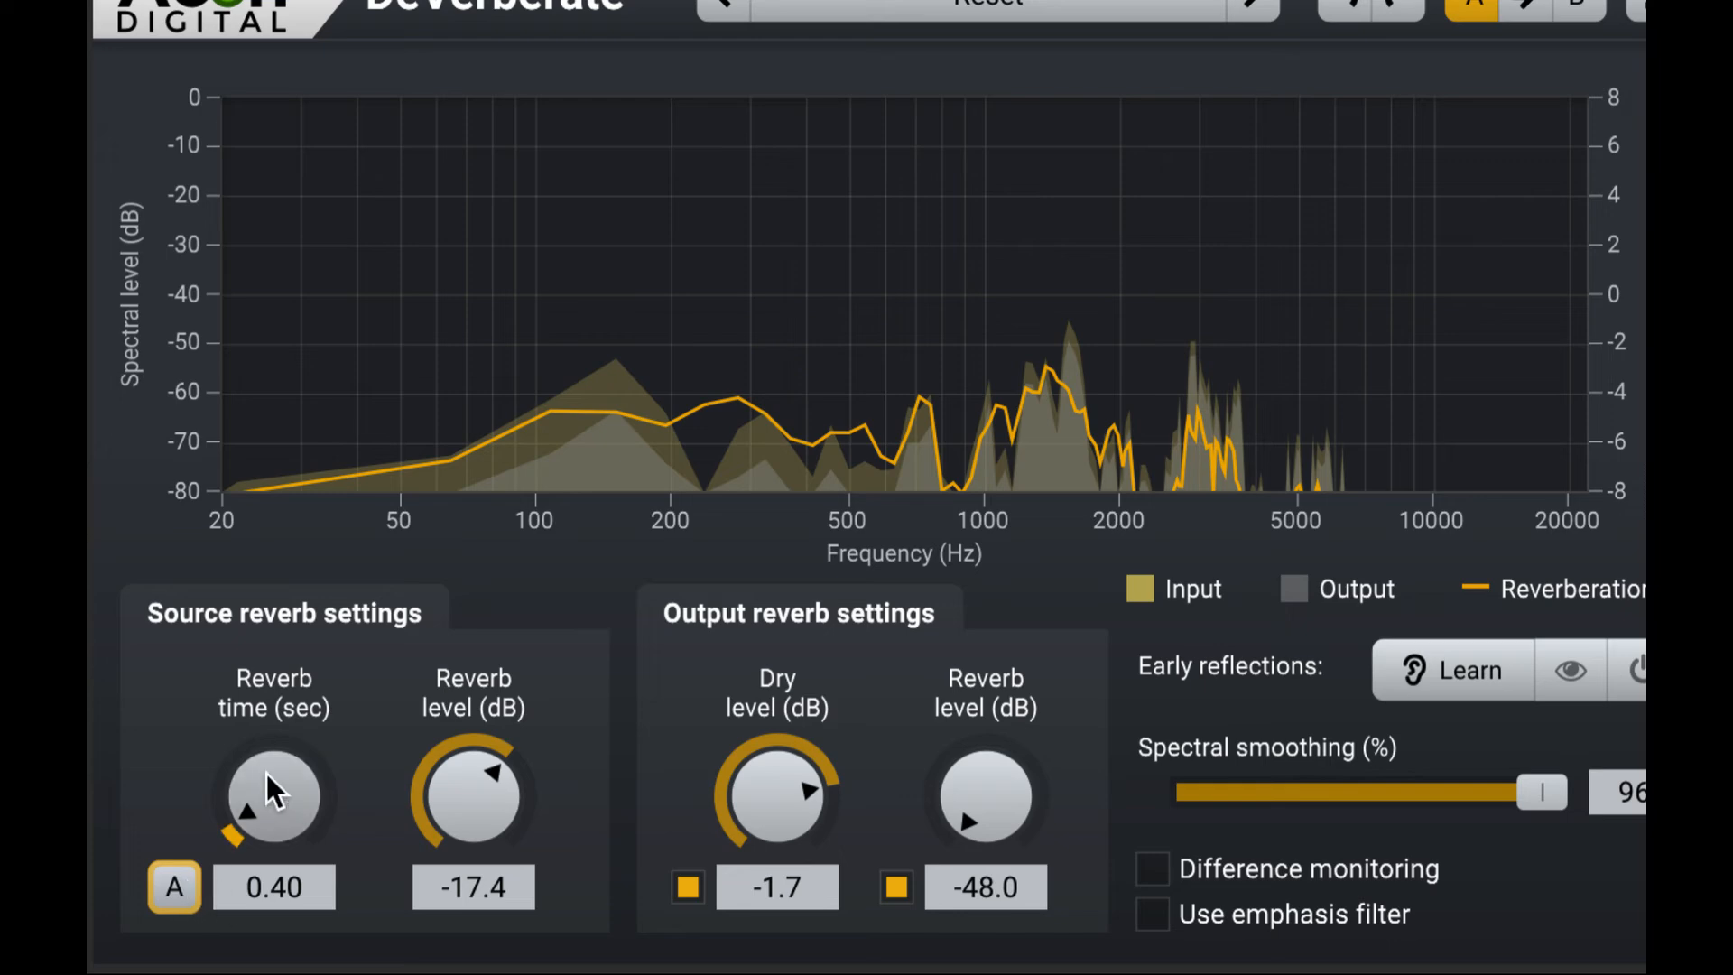
left_click(167, 885)
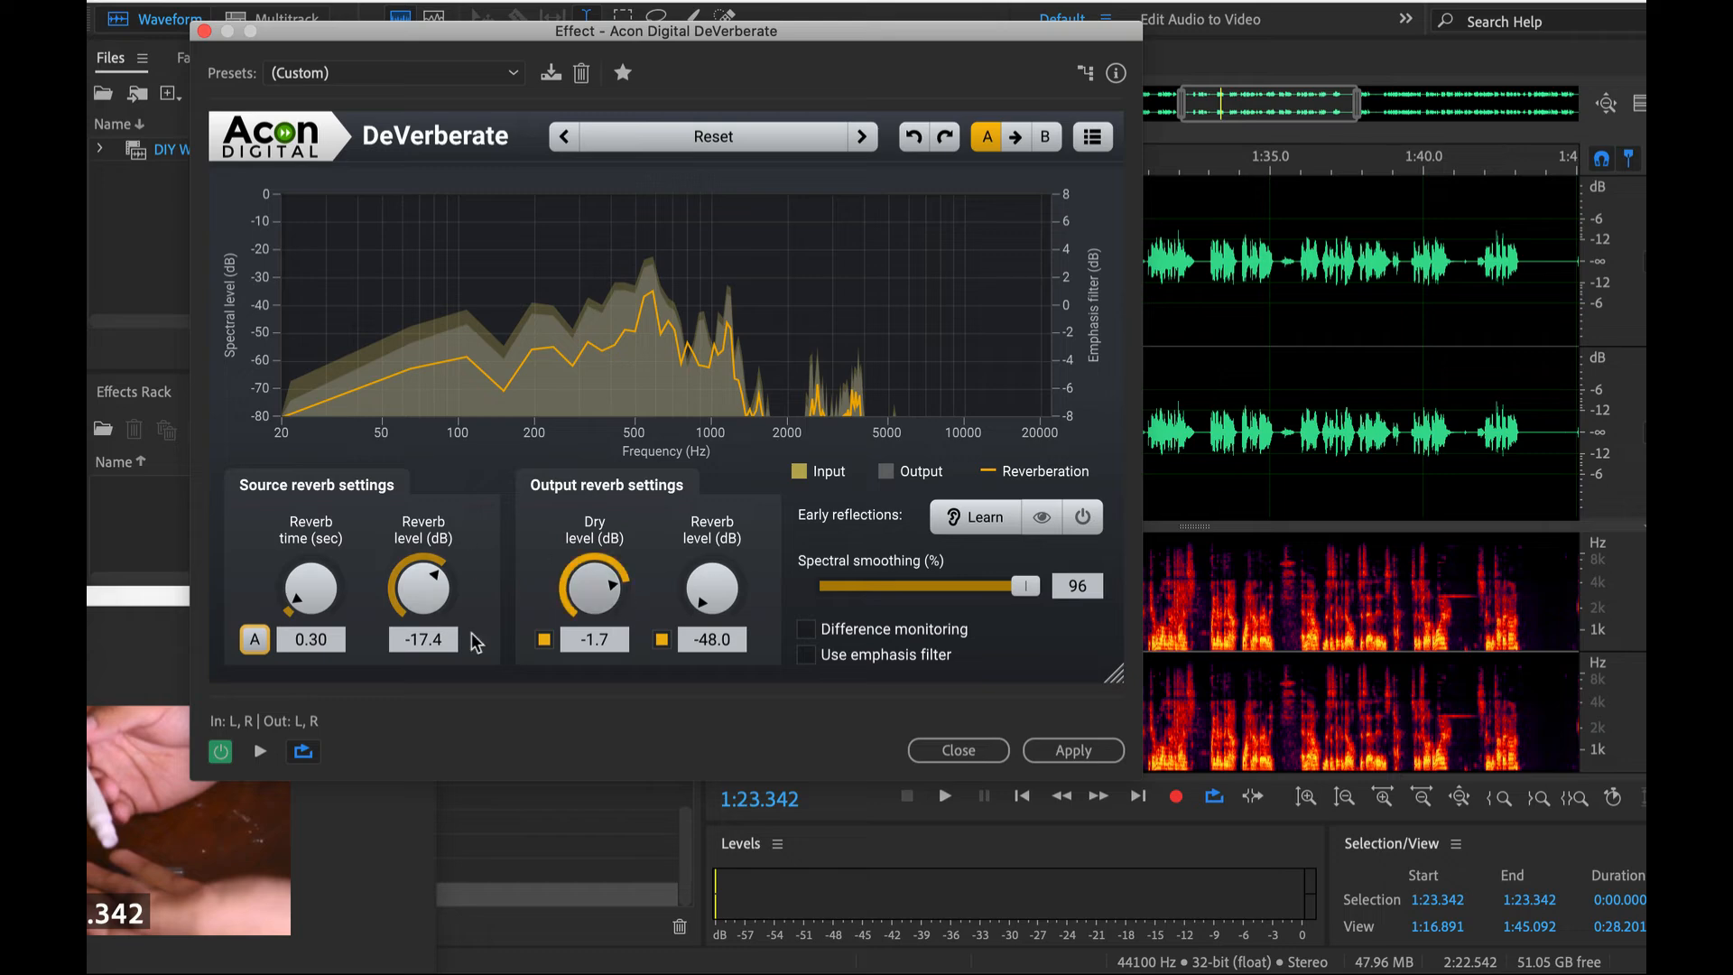
- Set DeVerberate's source reverb level to -19.5 dB during playback, using difference monitoring temporarily to hear the removed reverb
key("space")
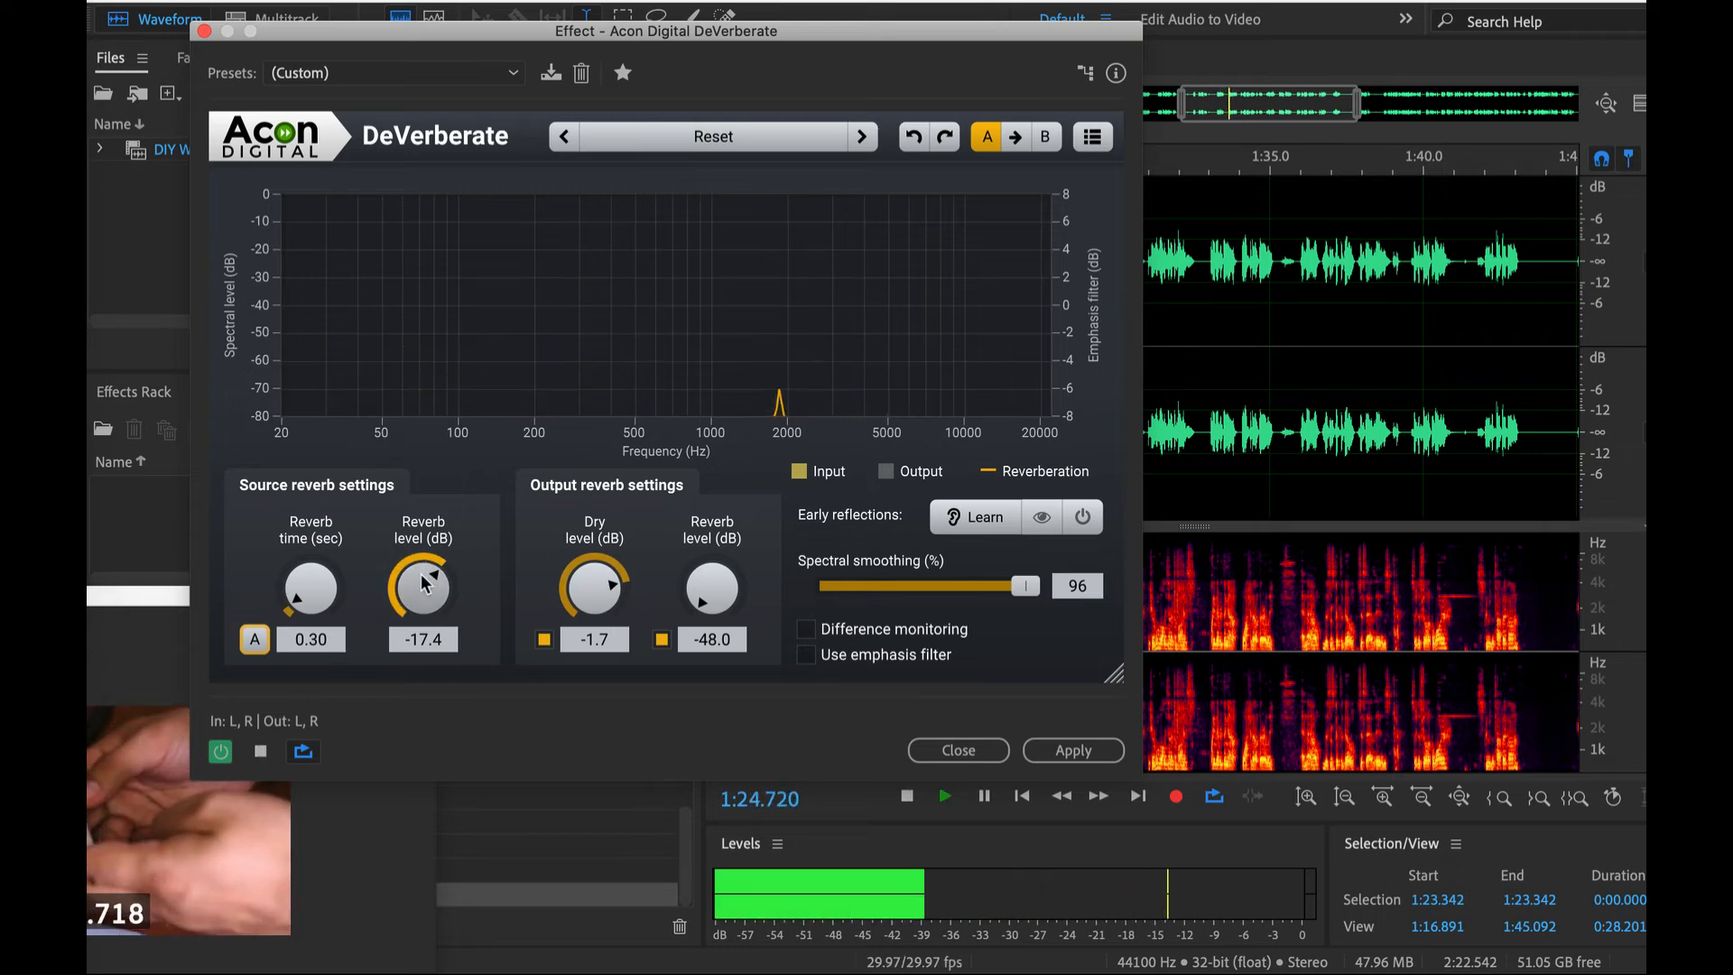
left_click_drag(424, 585, 429, 479)
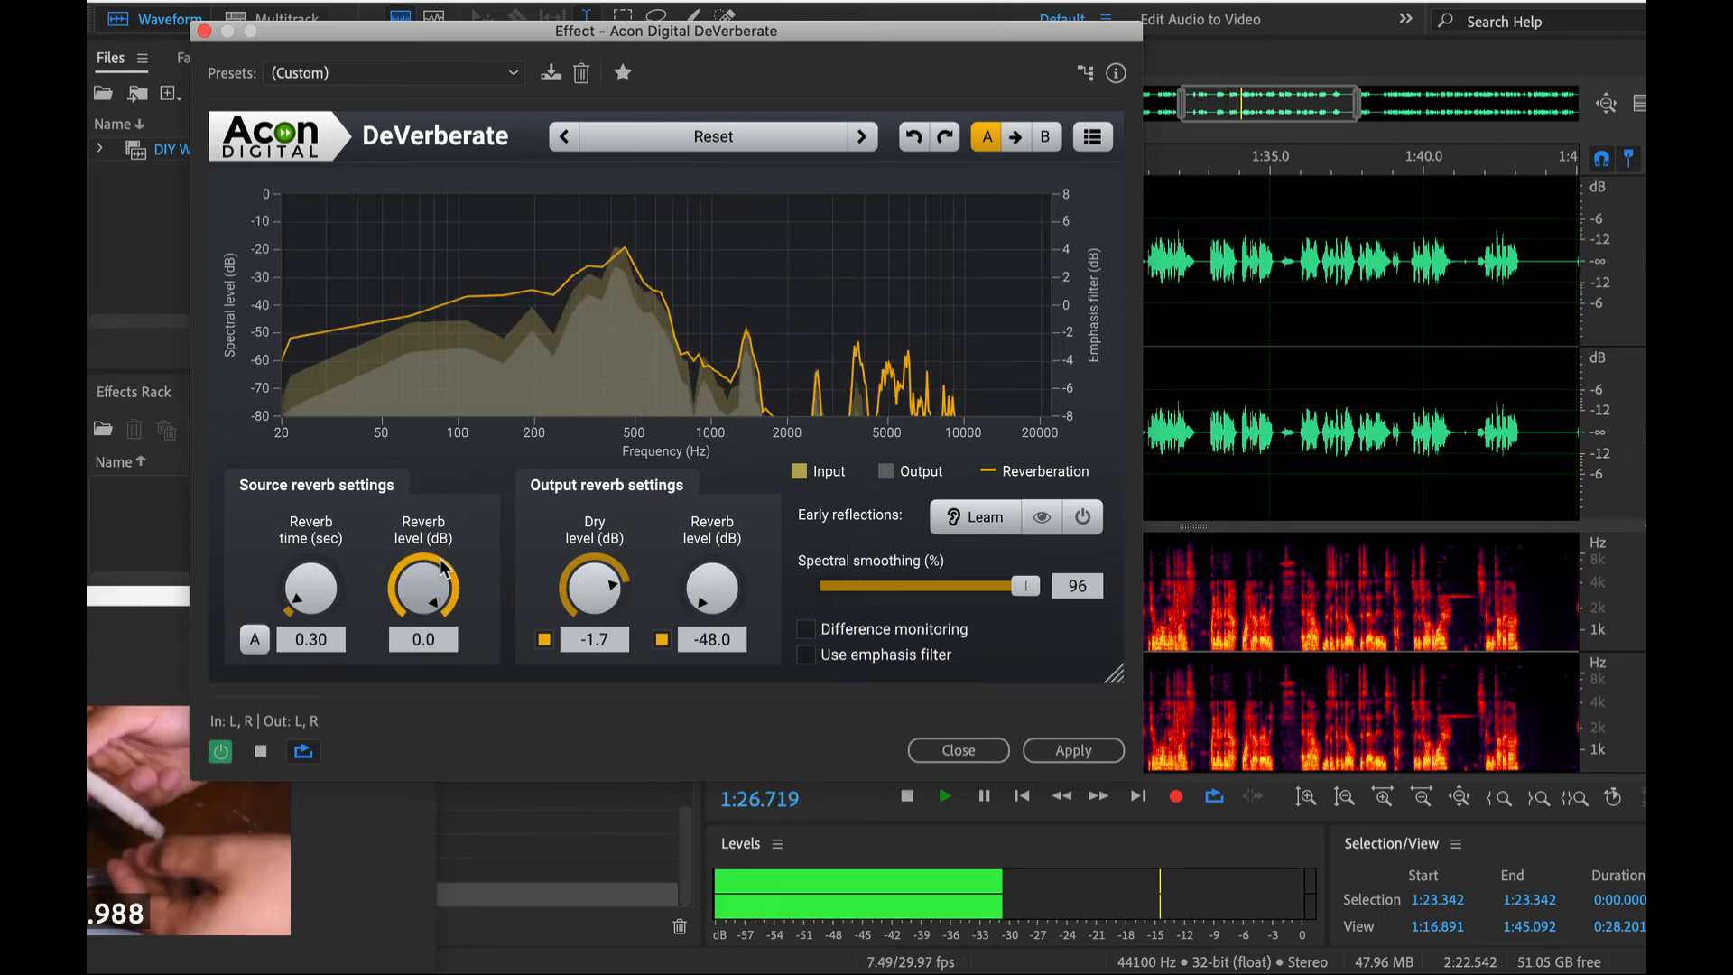
left_click_drag(421, 585, 415, 673)
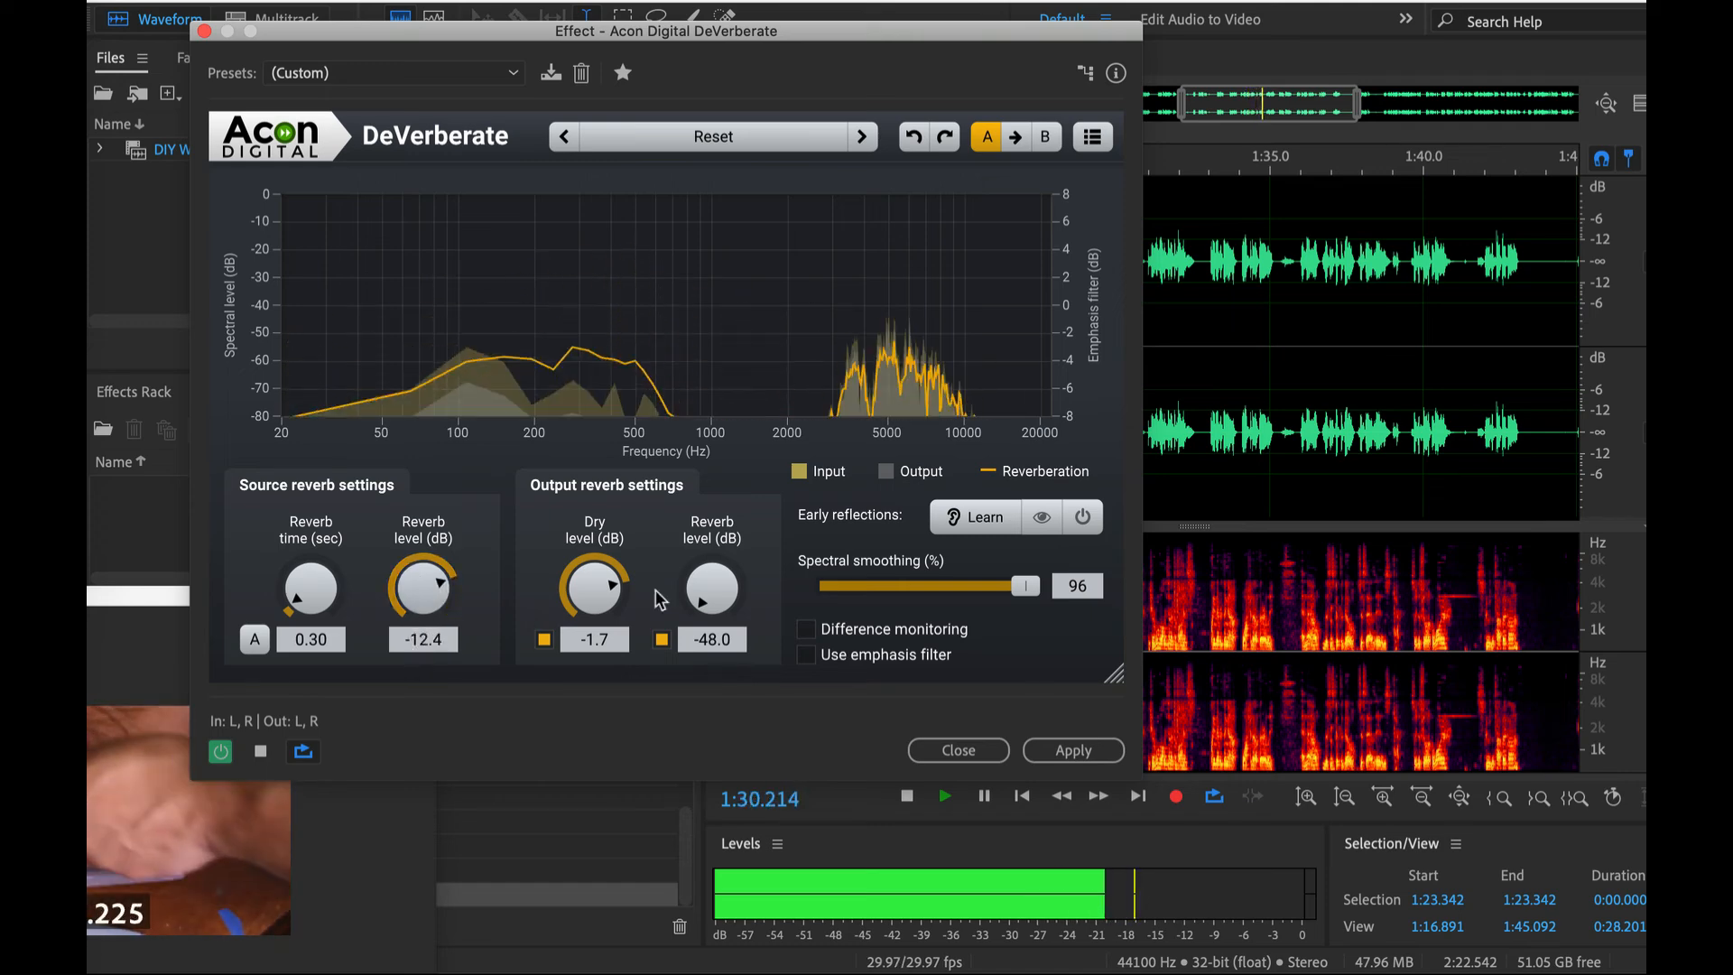
left_click(806, 630)
left_click_drag(453, 599, 441, 651)
left_click(806, 629)
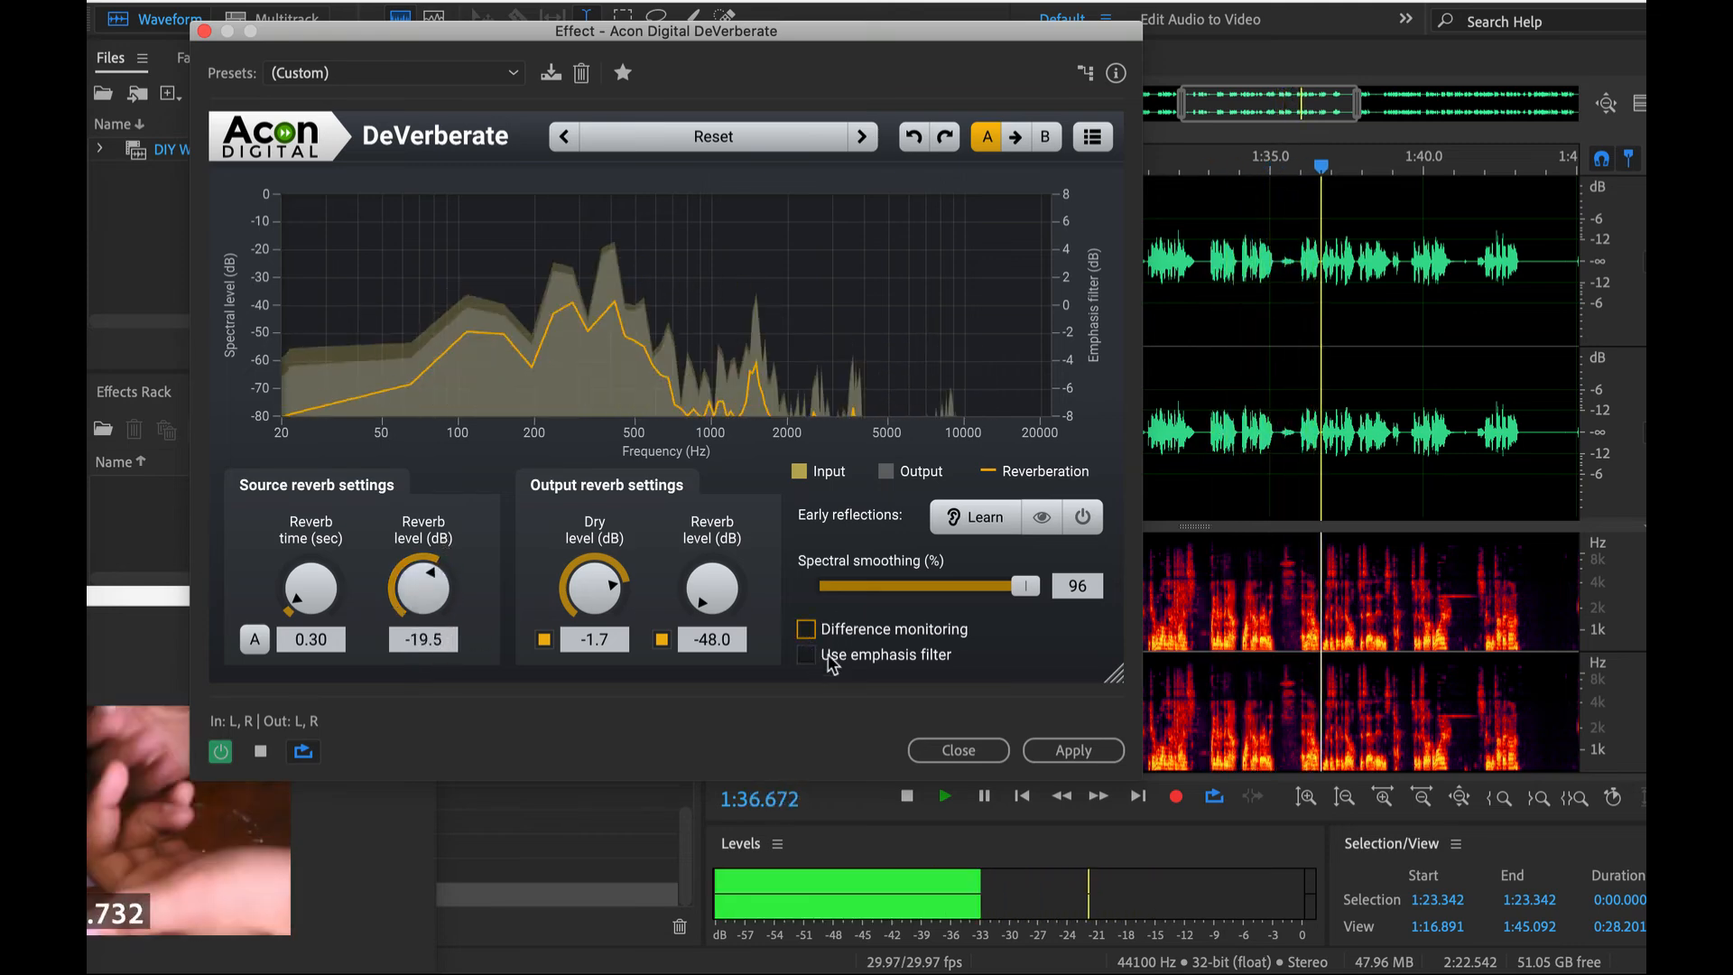
- Compare spectral smoothing at 50, 62 and 37 percent during playback, keep 37 percent, and stop playback
left_click(930, 589)
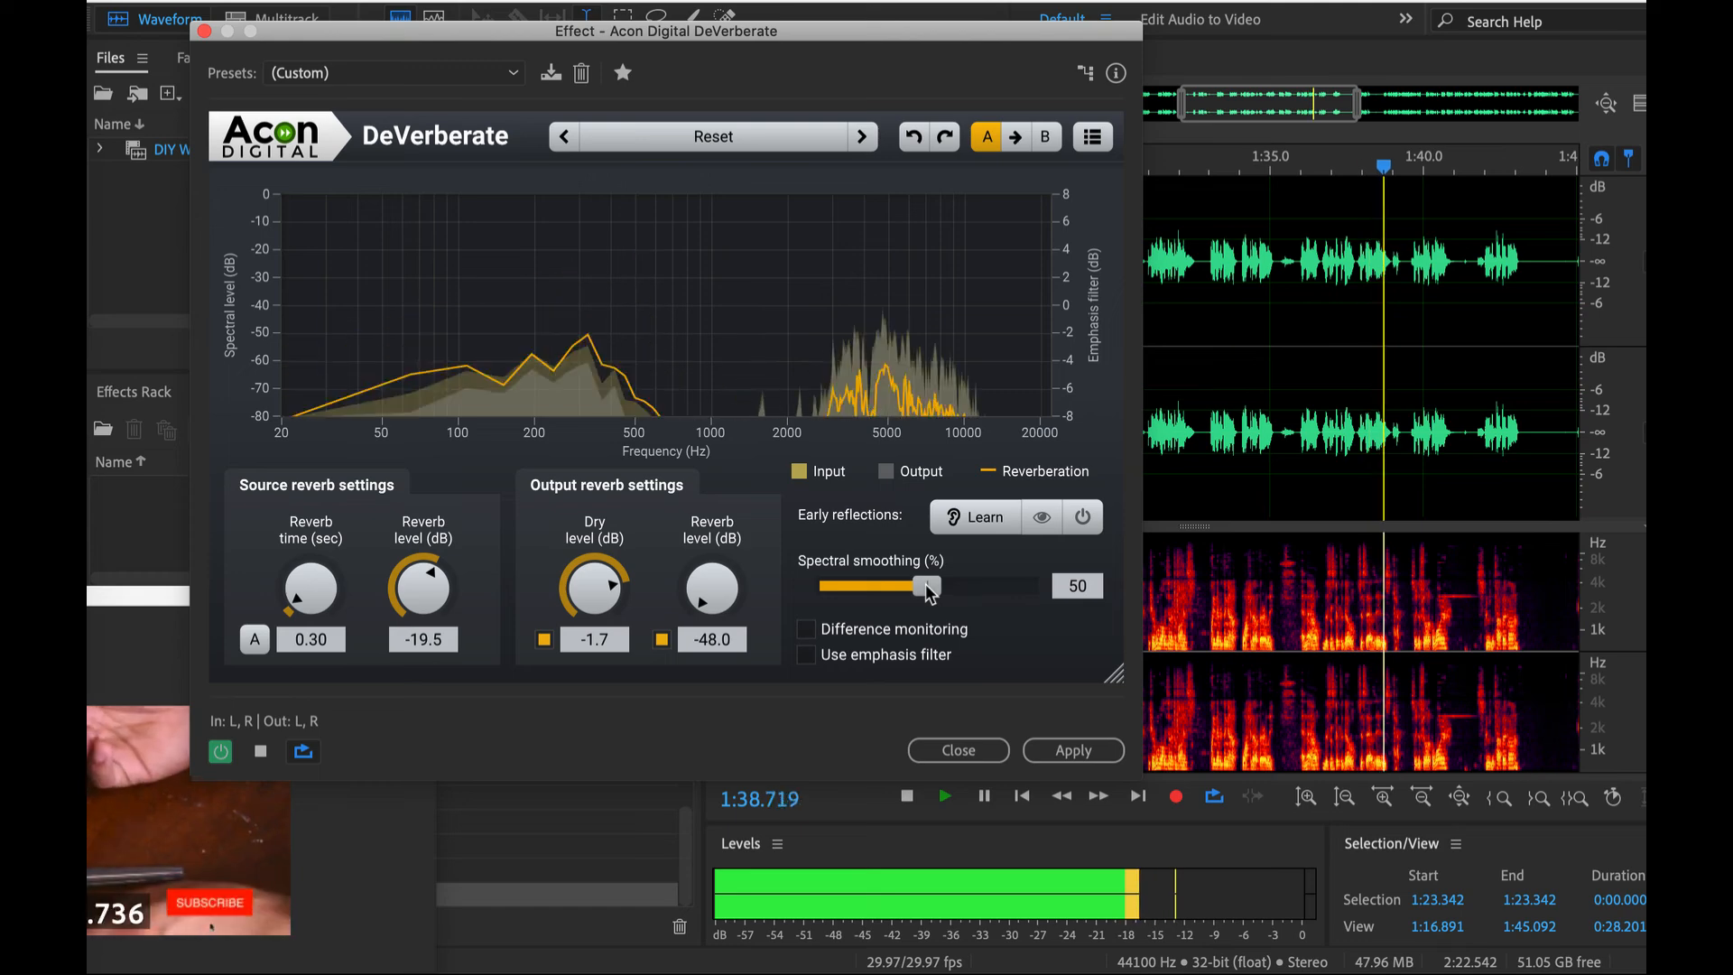
left_click_drag(941, 589, 953, 587)
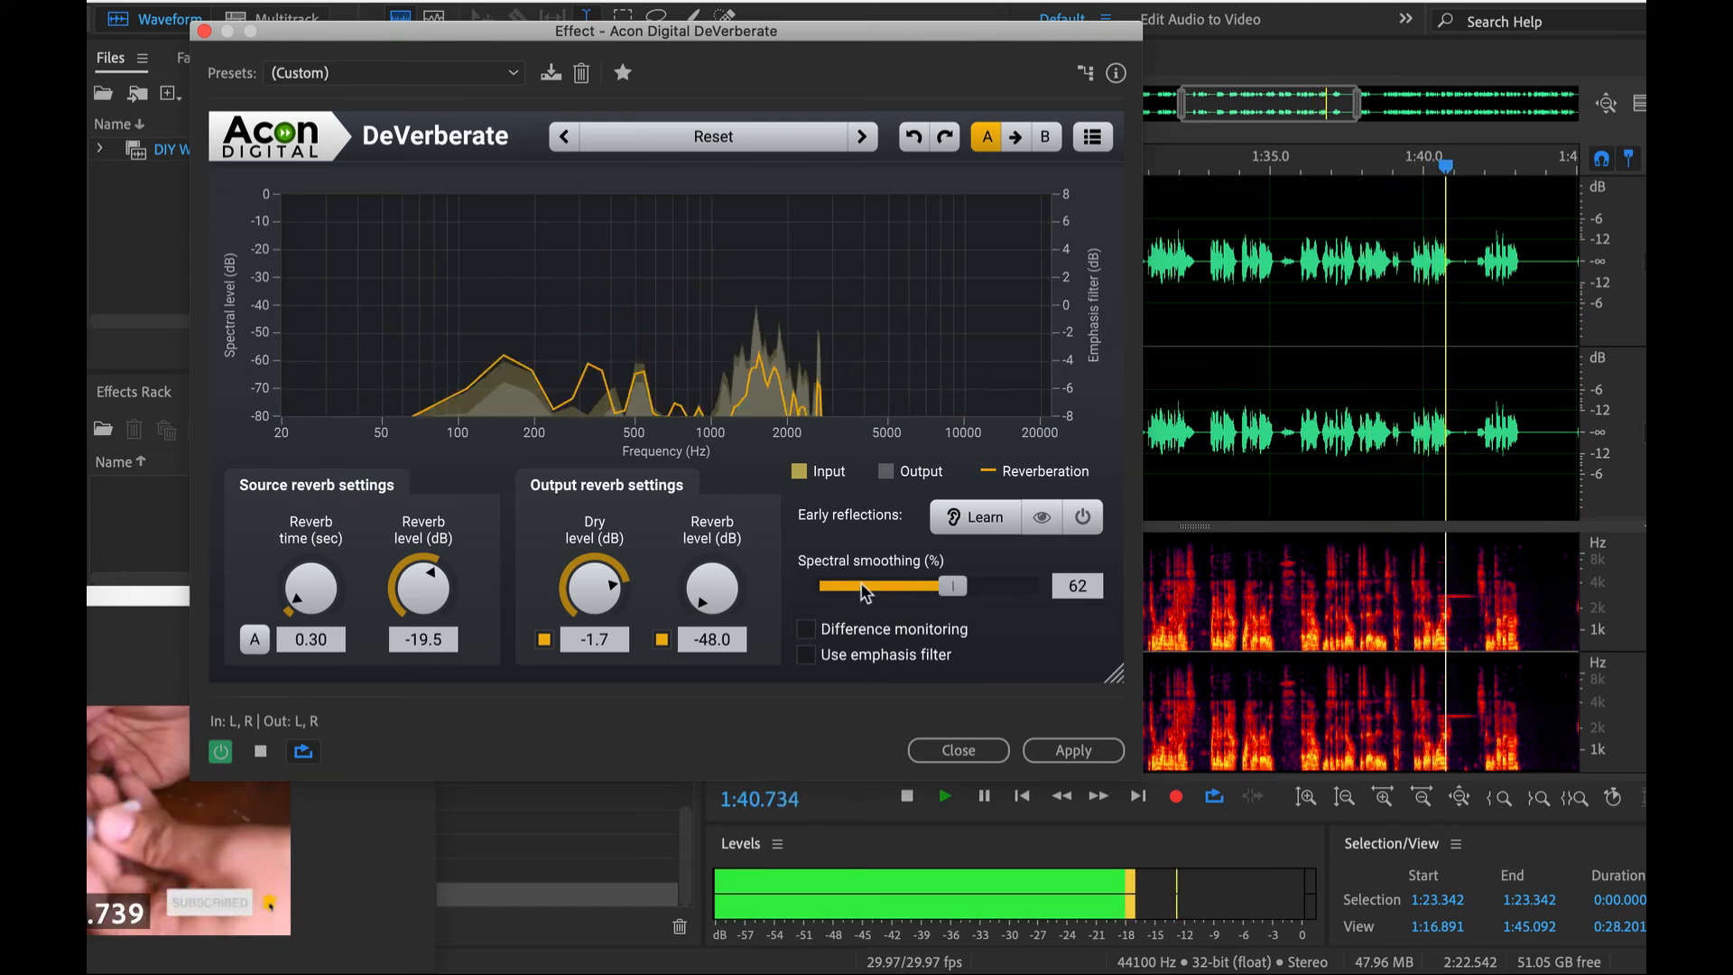
left_click(893, 589)
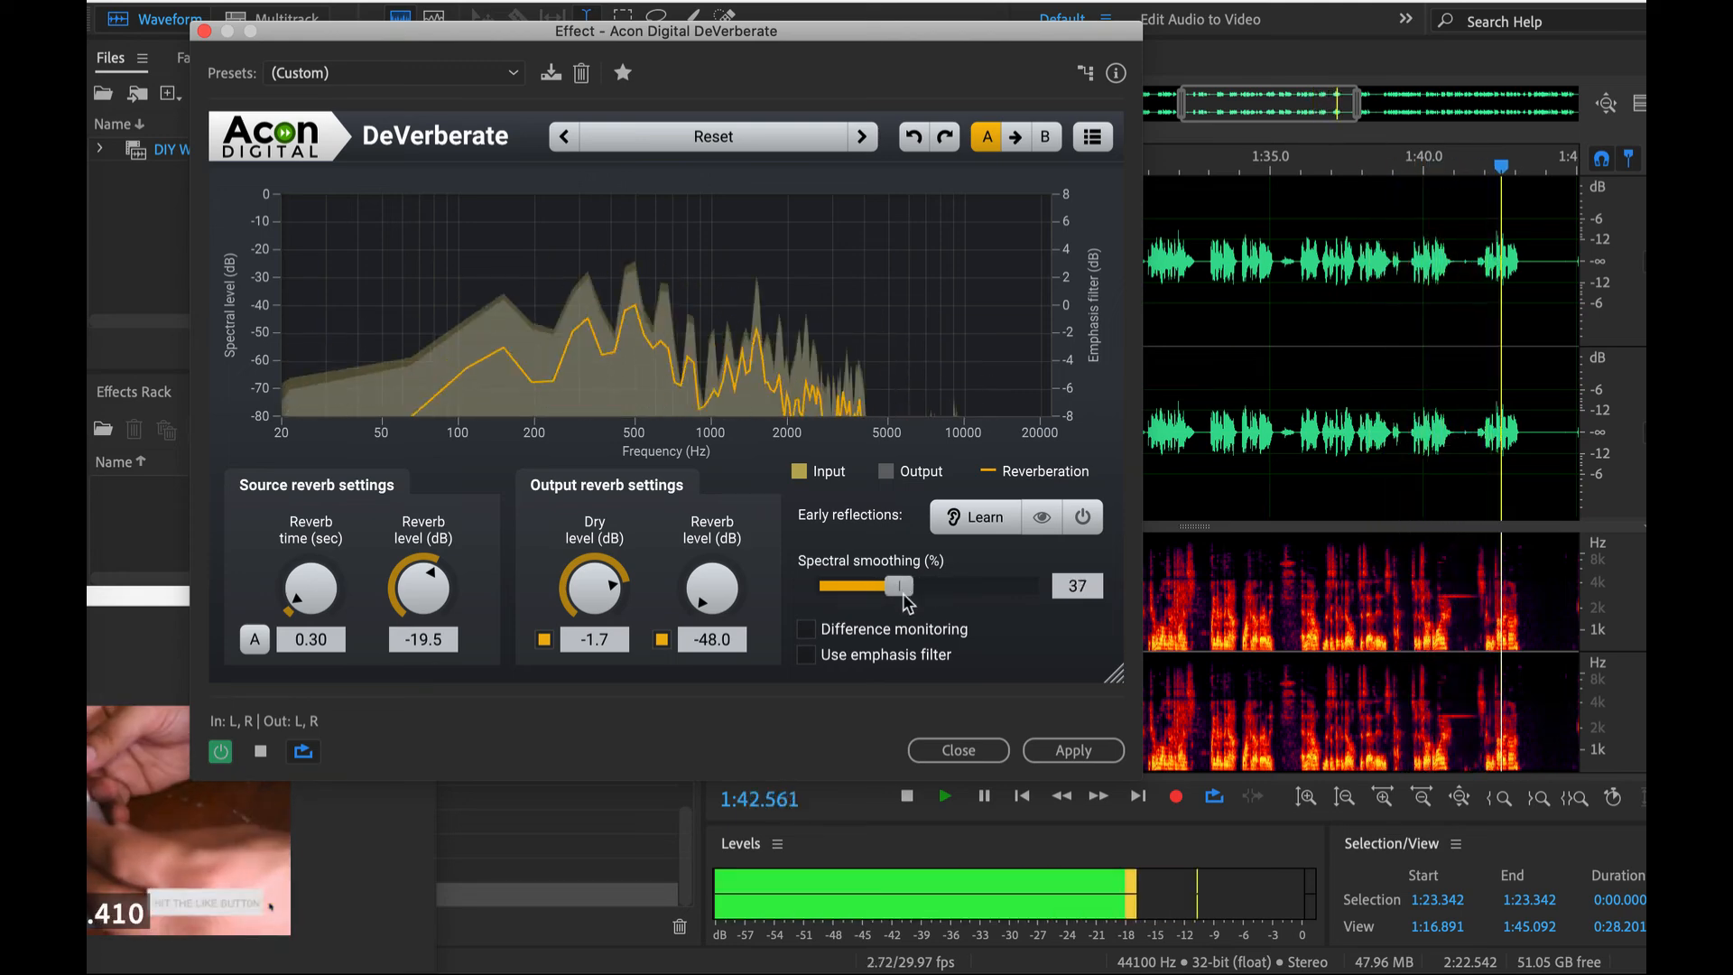
key("space")
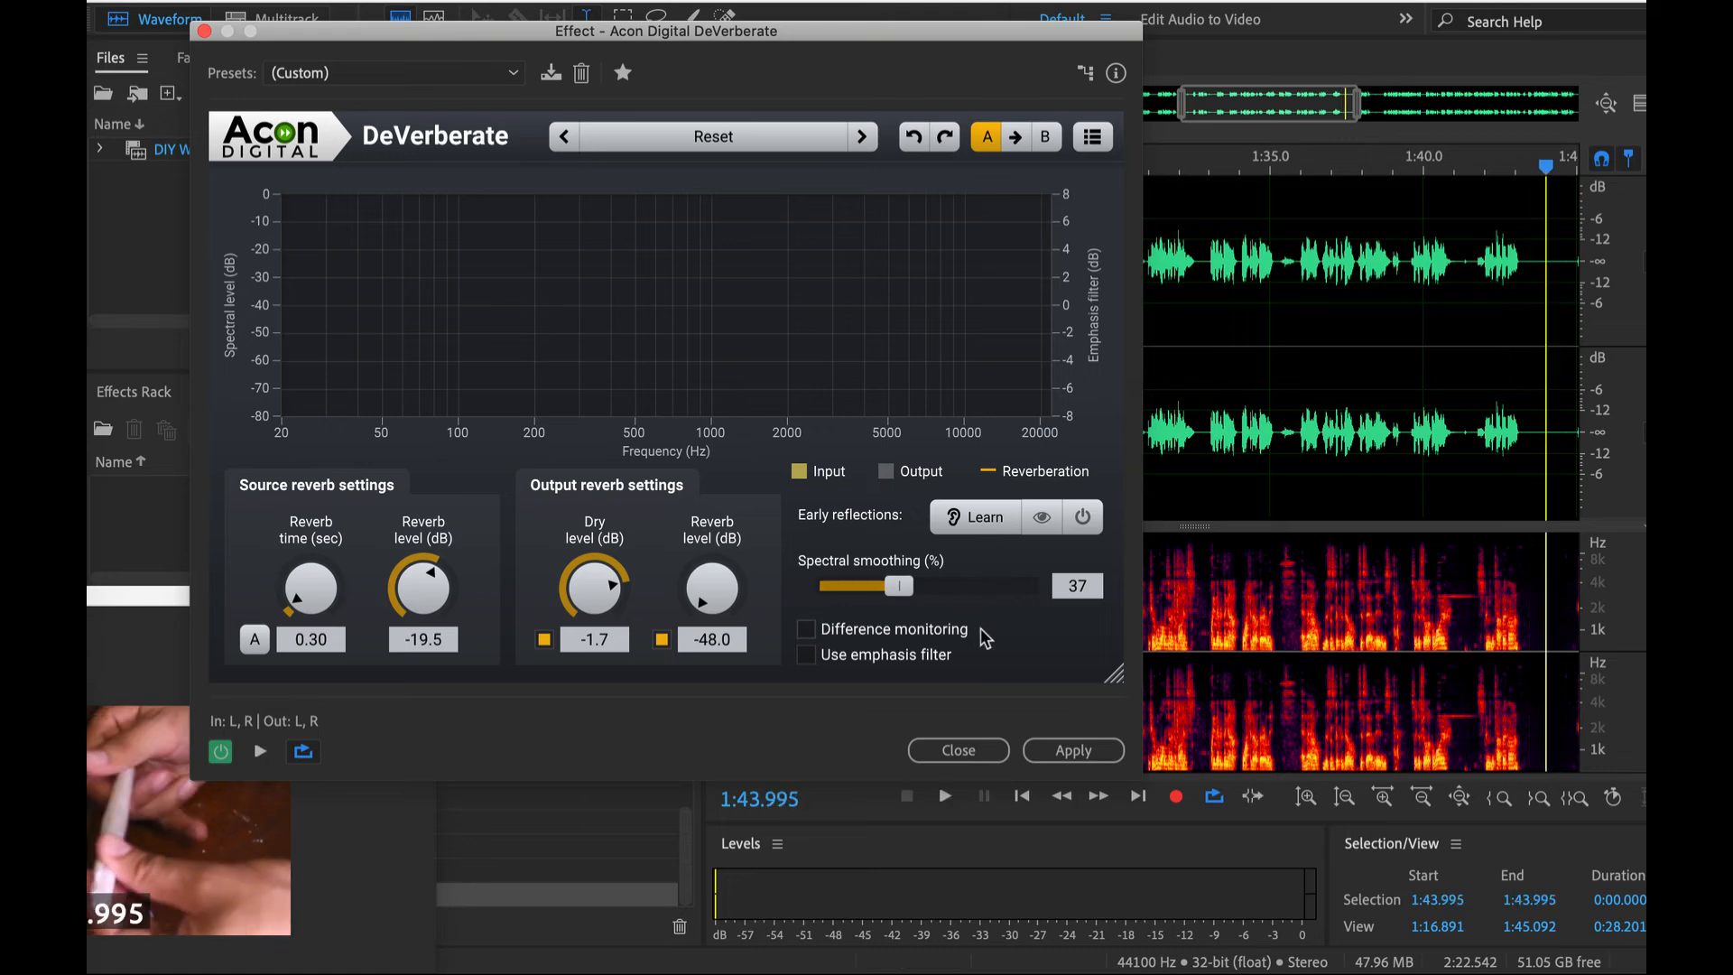
- Apply DeVerberate to the entire audio file and reselect the whole waveform
key("ctrl+a")
left_click(1065, 751)
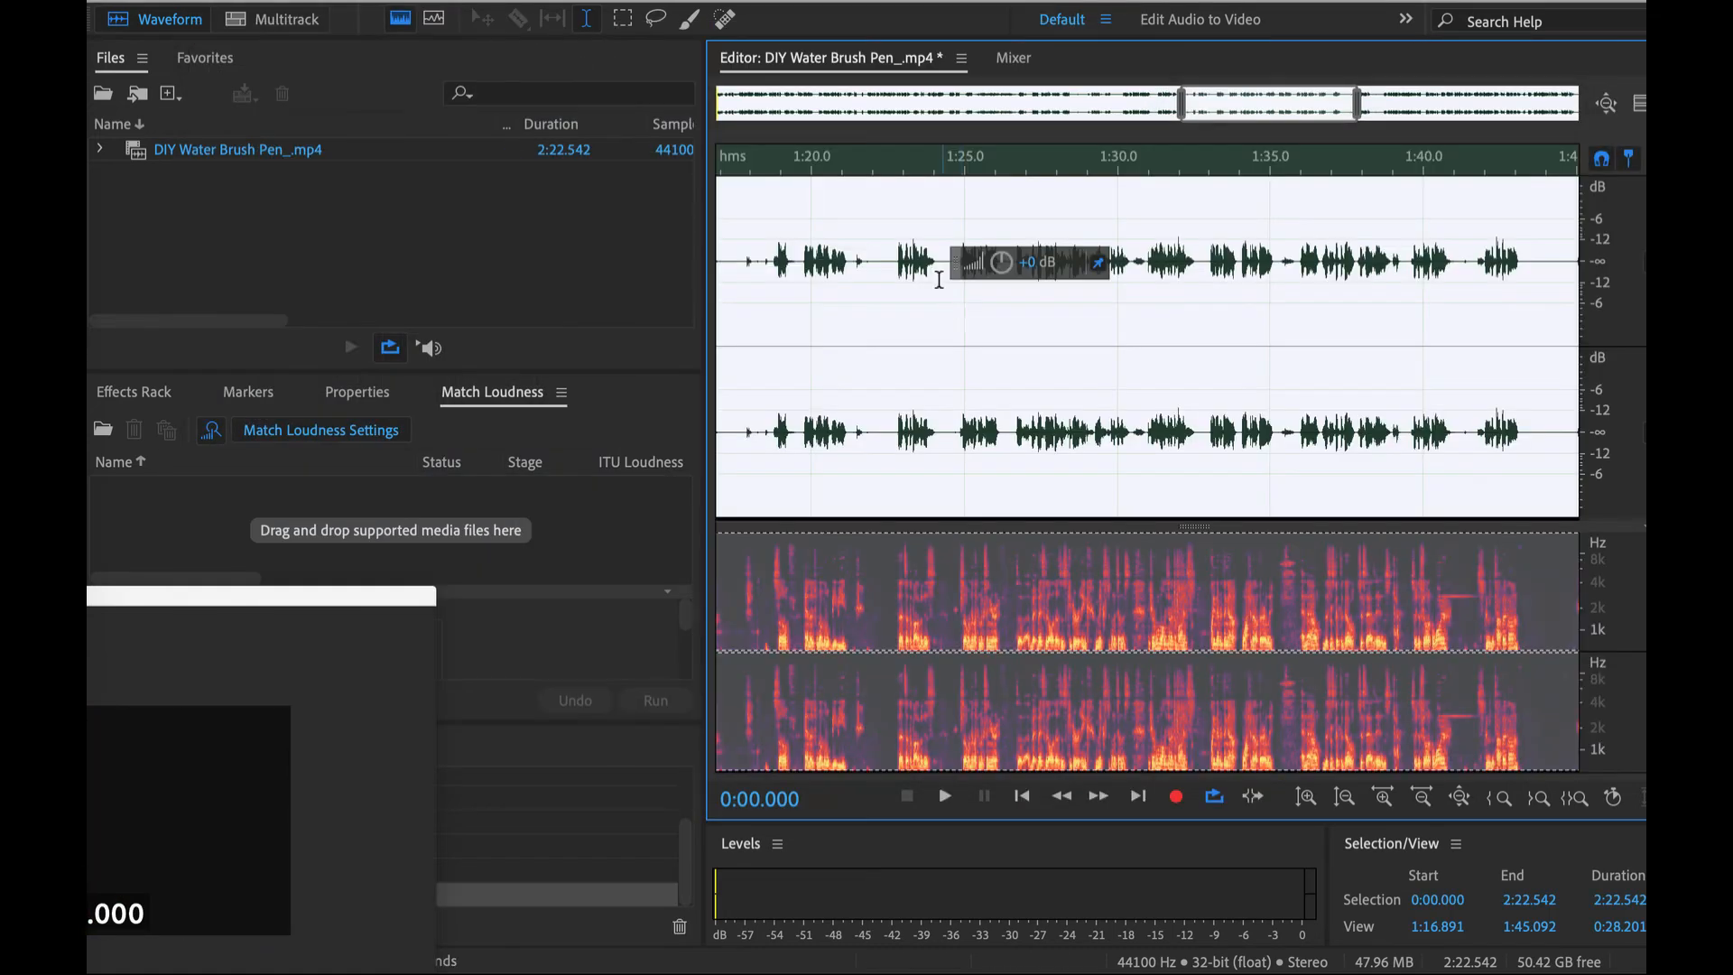
left_click(904, 258)
key("ctrl+a")
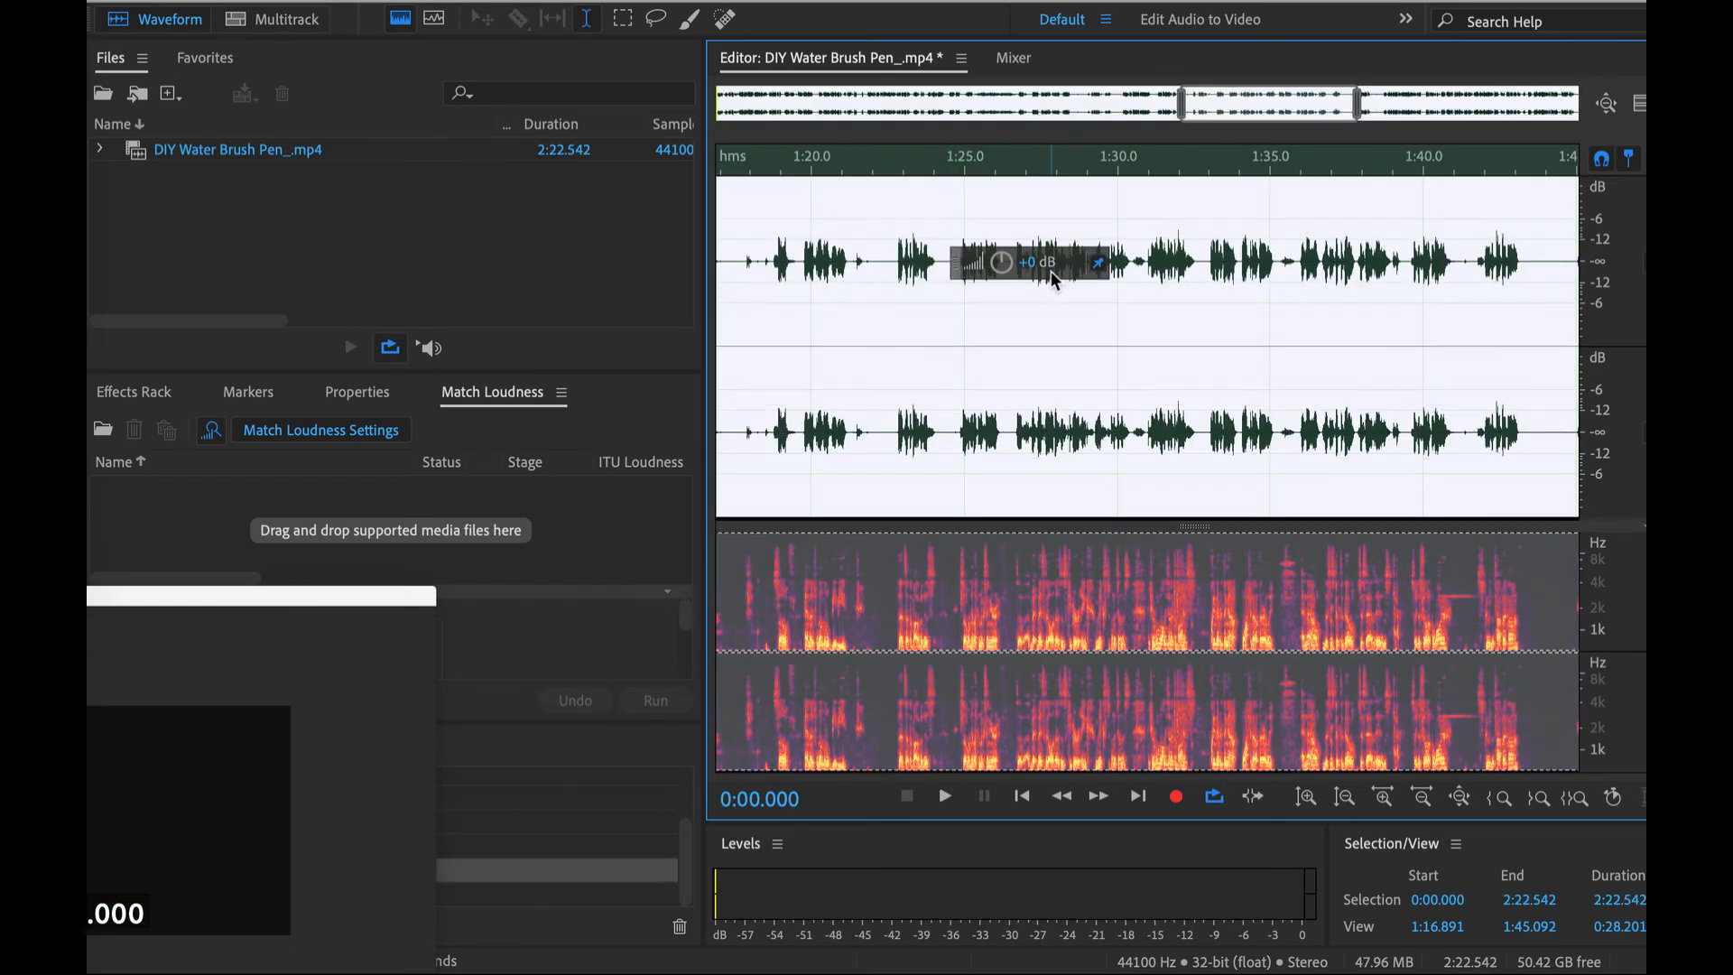
- Deselect the waveform by placing the playhead at about 1:23, and move the floating Video window off the edit history
left_click(914, 220)
scroll(914, 262, "down", 5)
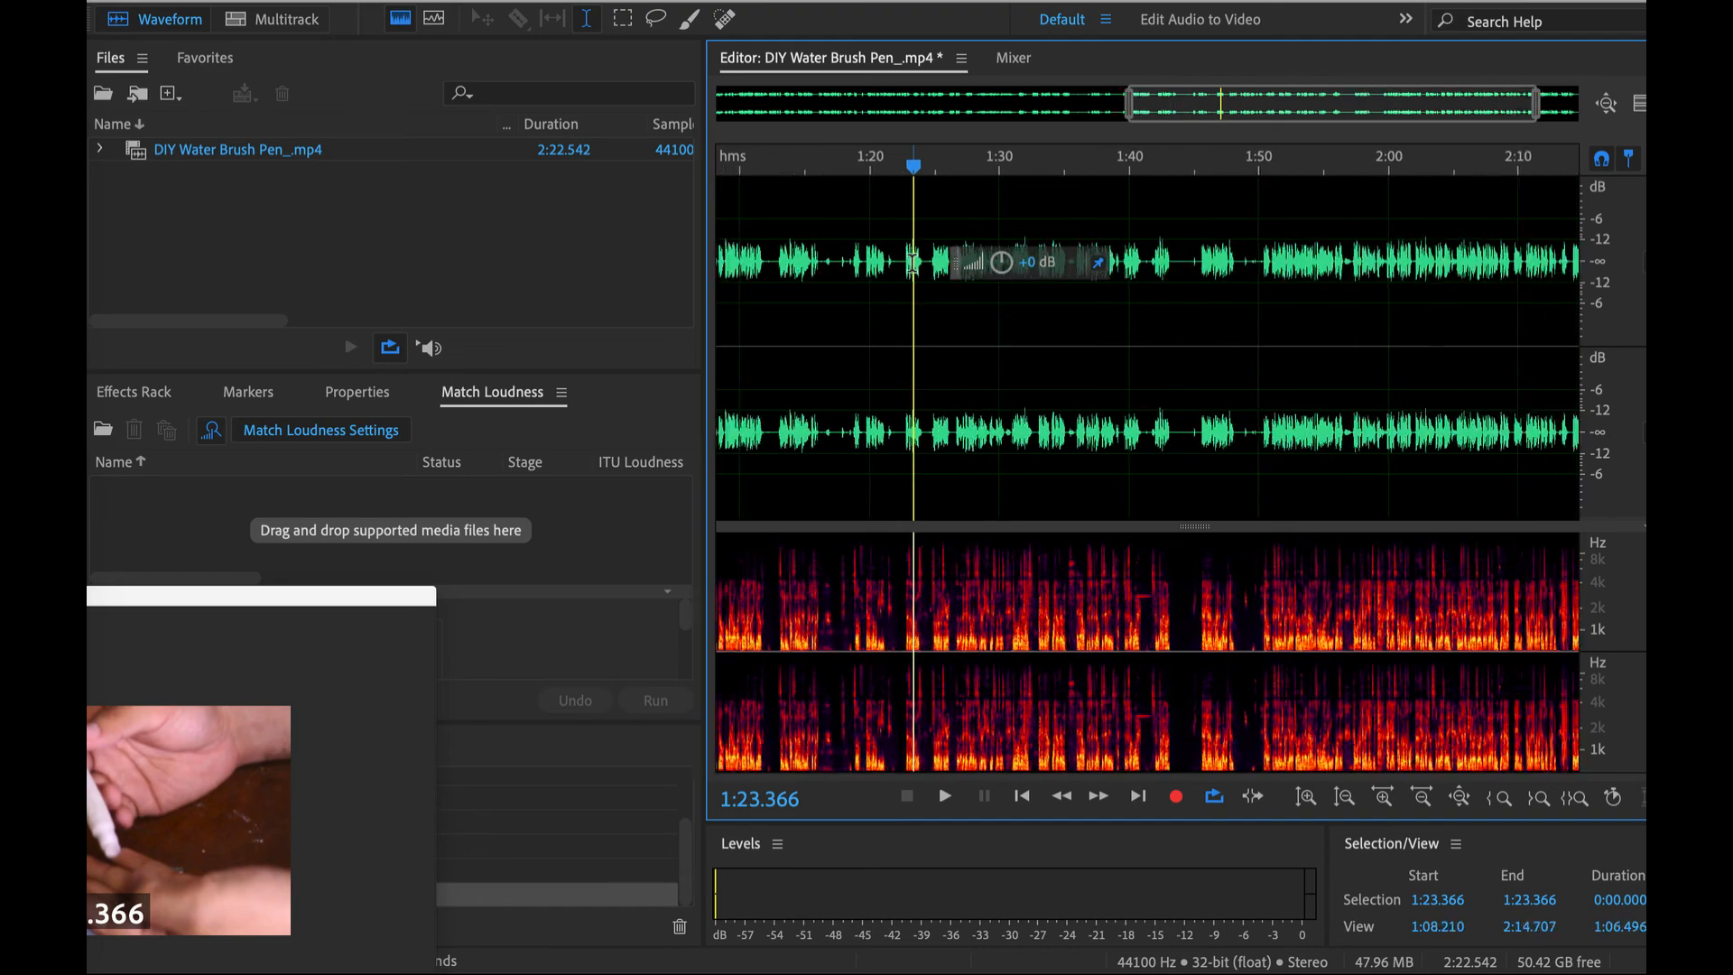
left_click_drag(339, 596, 1011, 535)
scroll(326, 882, "up", 3)
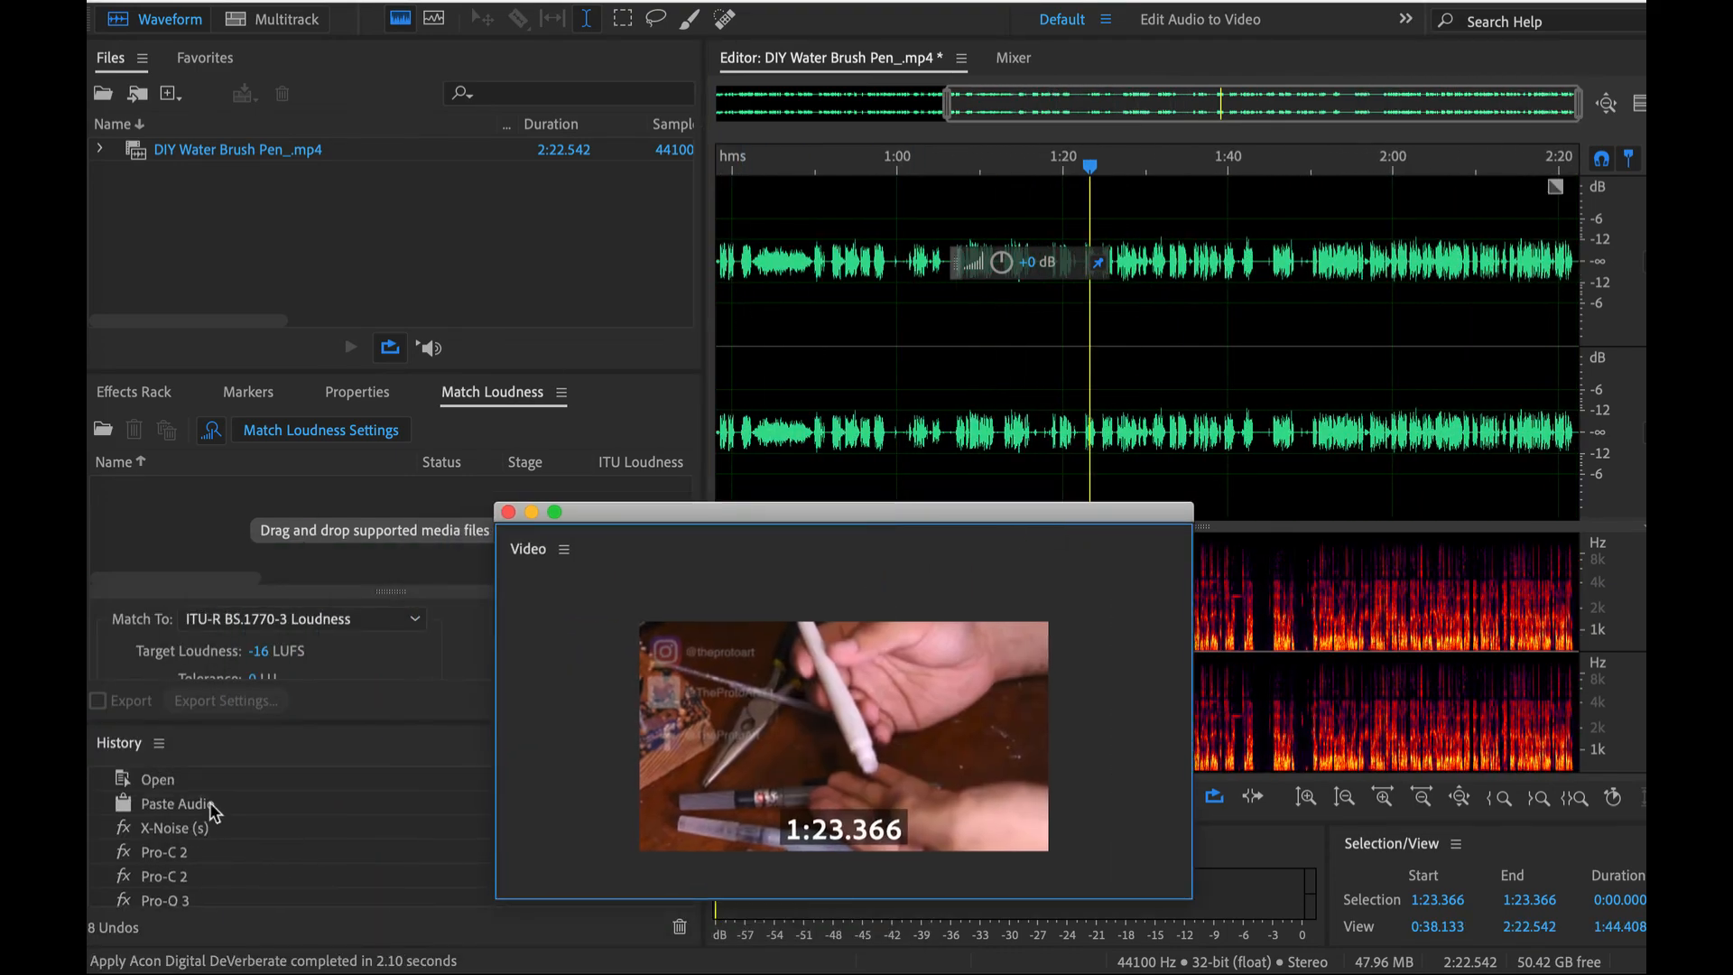
- Revert the edit history to the Open state, play the original audio from about 1:06, and select about 1:06.6 to 1:13.6
left_click(185, 781)
left_click(948, 224)
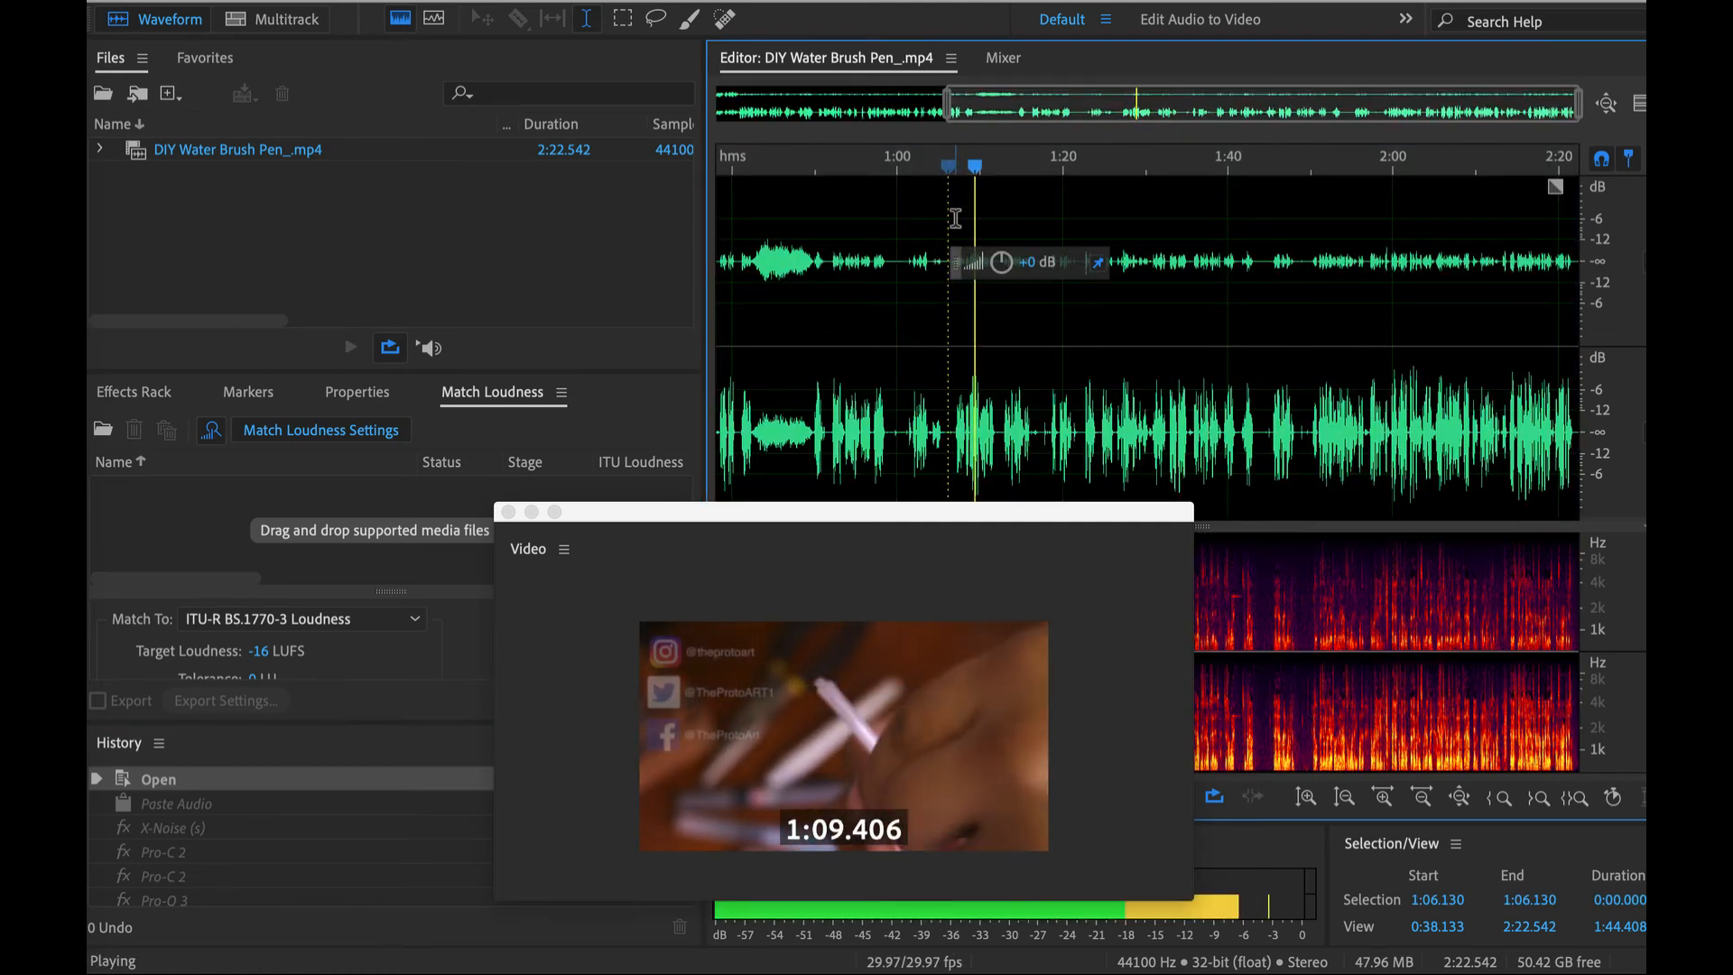
left_click_drag(953, 219, 1006, 217)
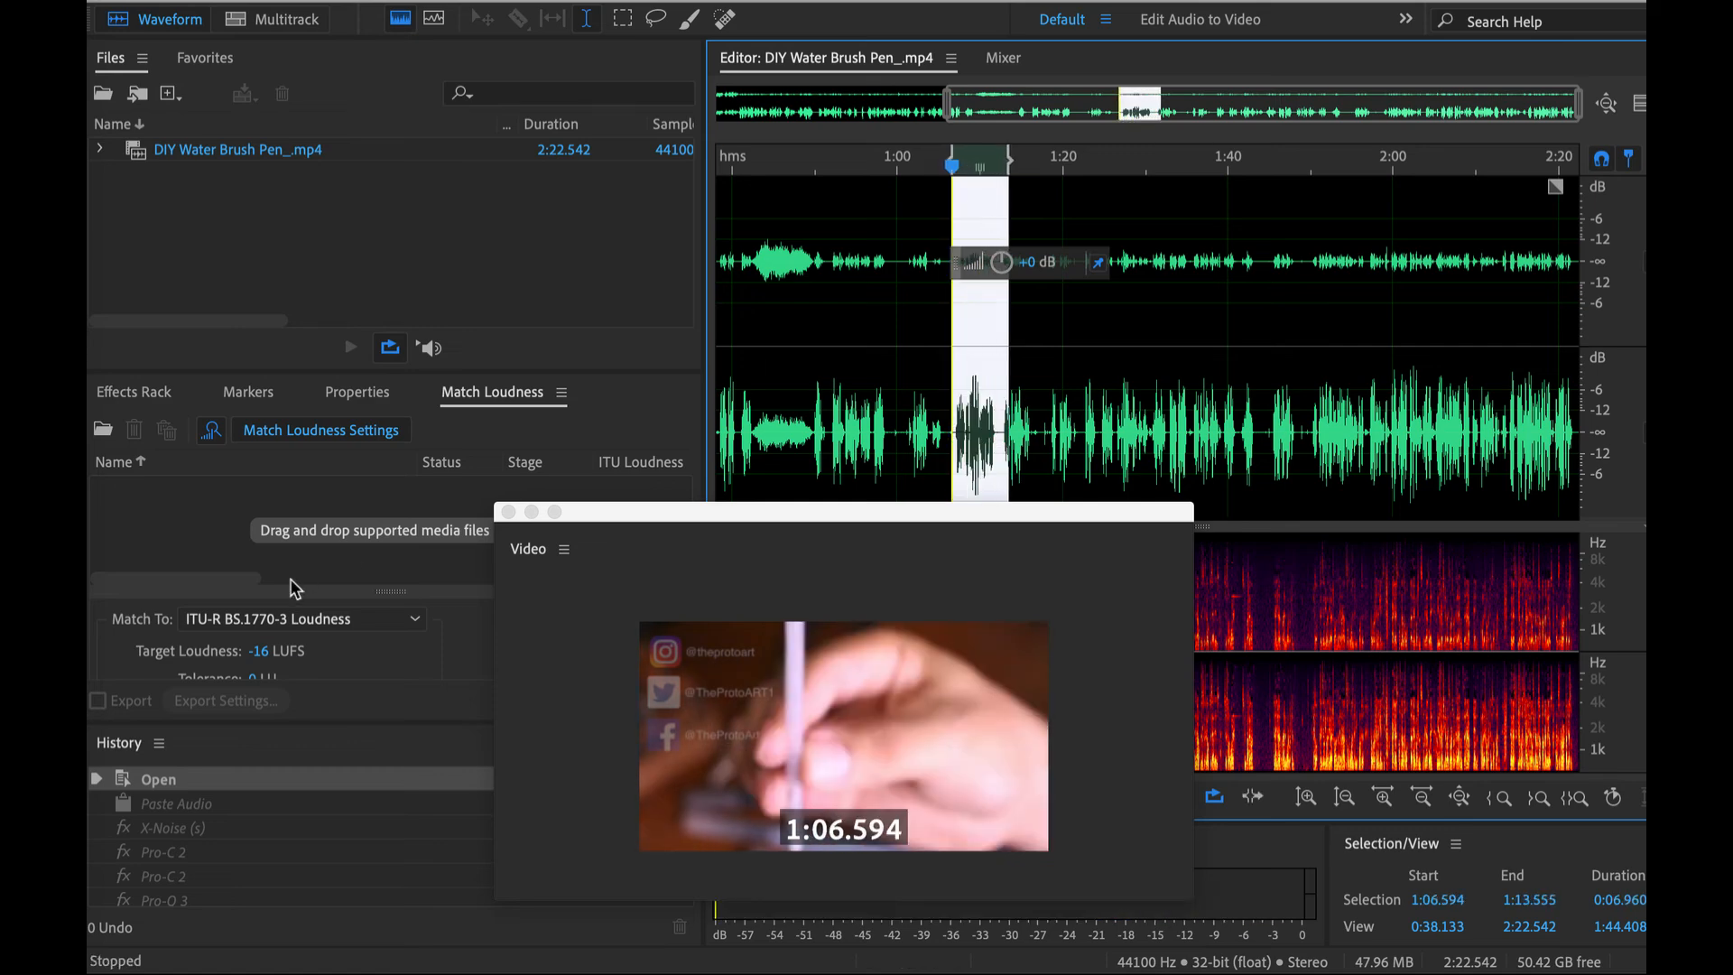
- Restore the Acon Digital DeVerberate history state and play the processed speech from about 0:16.7 for a few seconds
scroll(160, 863, "down", 2)
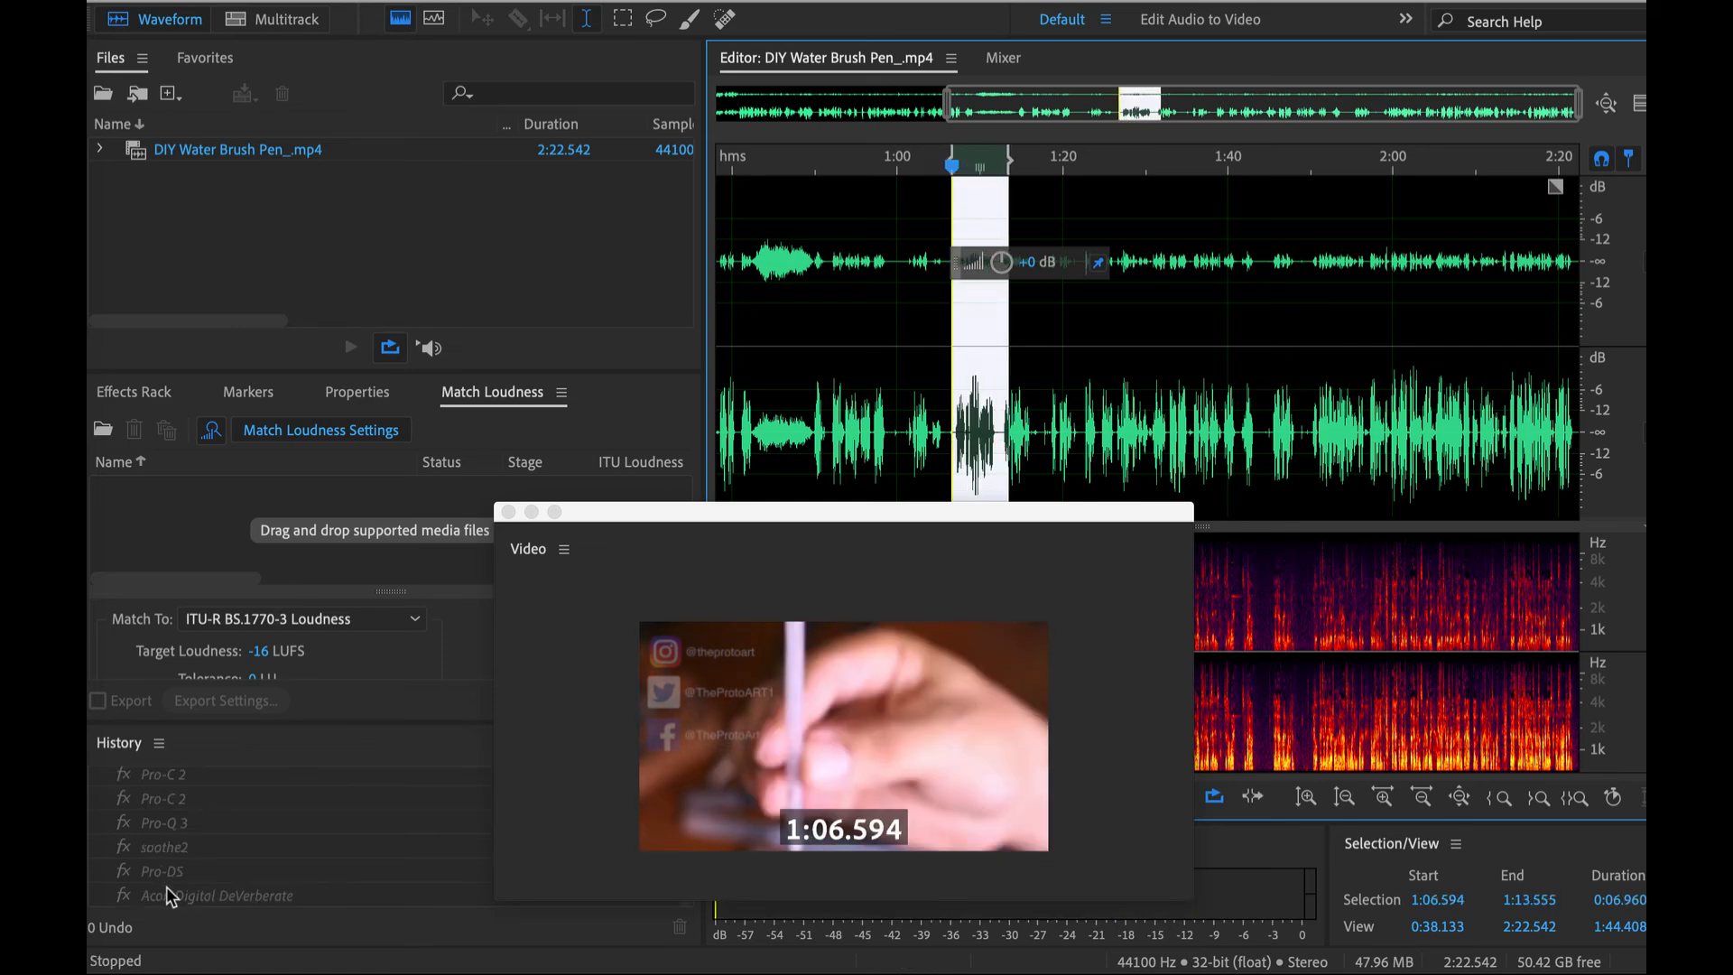
left_click(271, 894)
scroll(749, 315, "left", 5)
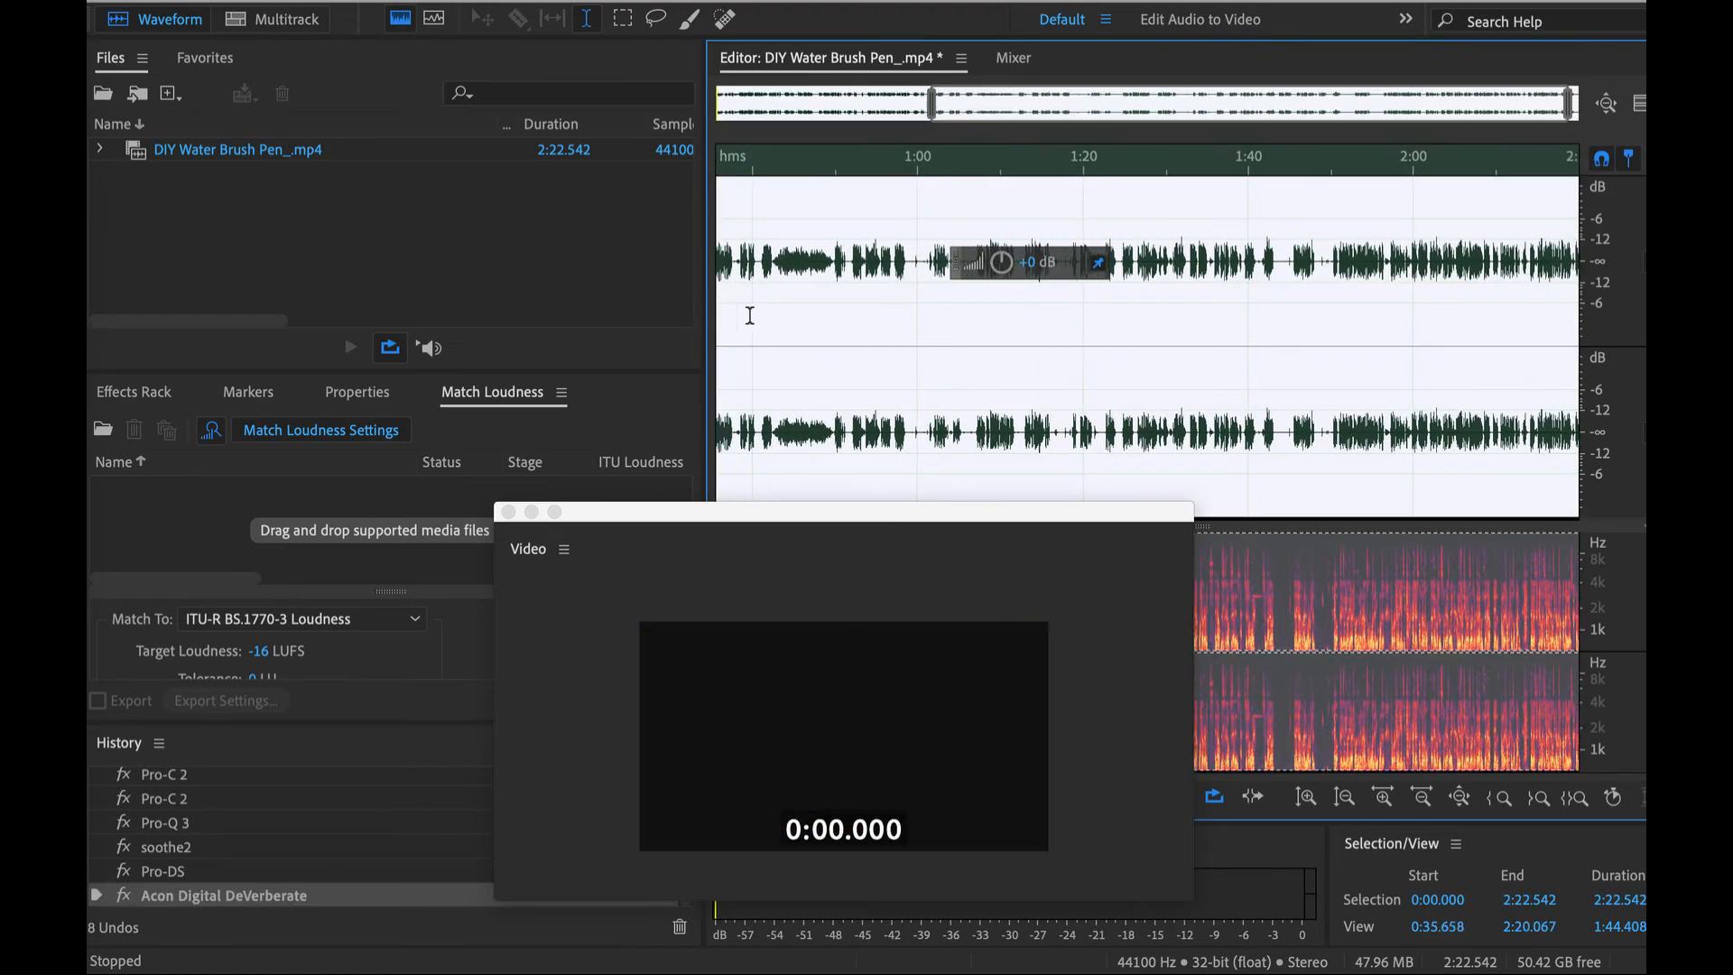
left_click(821, 263)
scroll(821, 263, "up", 1)
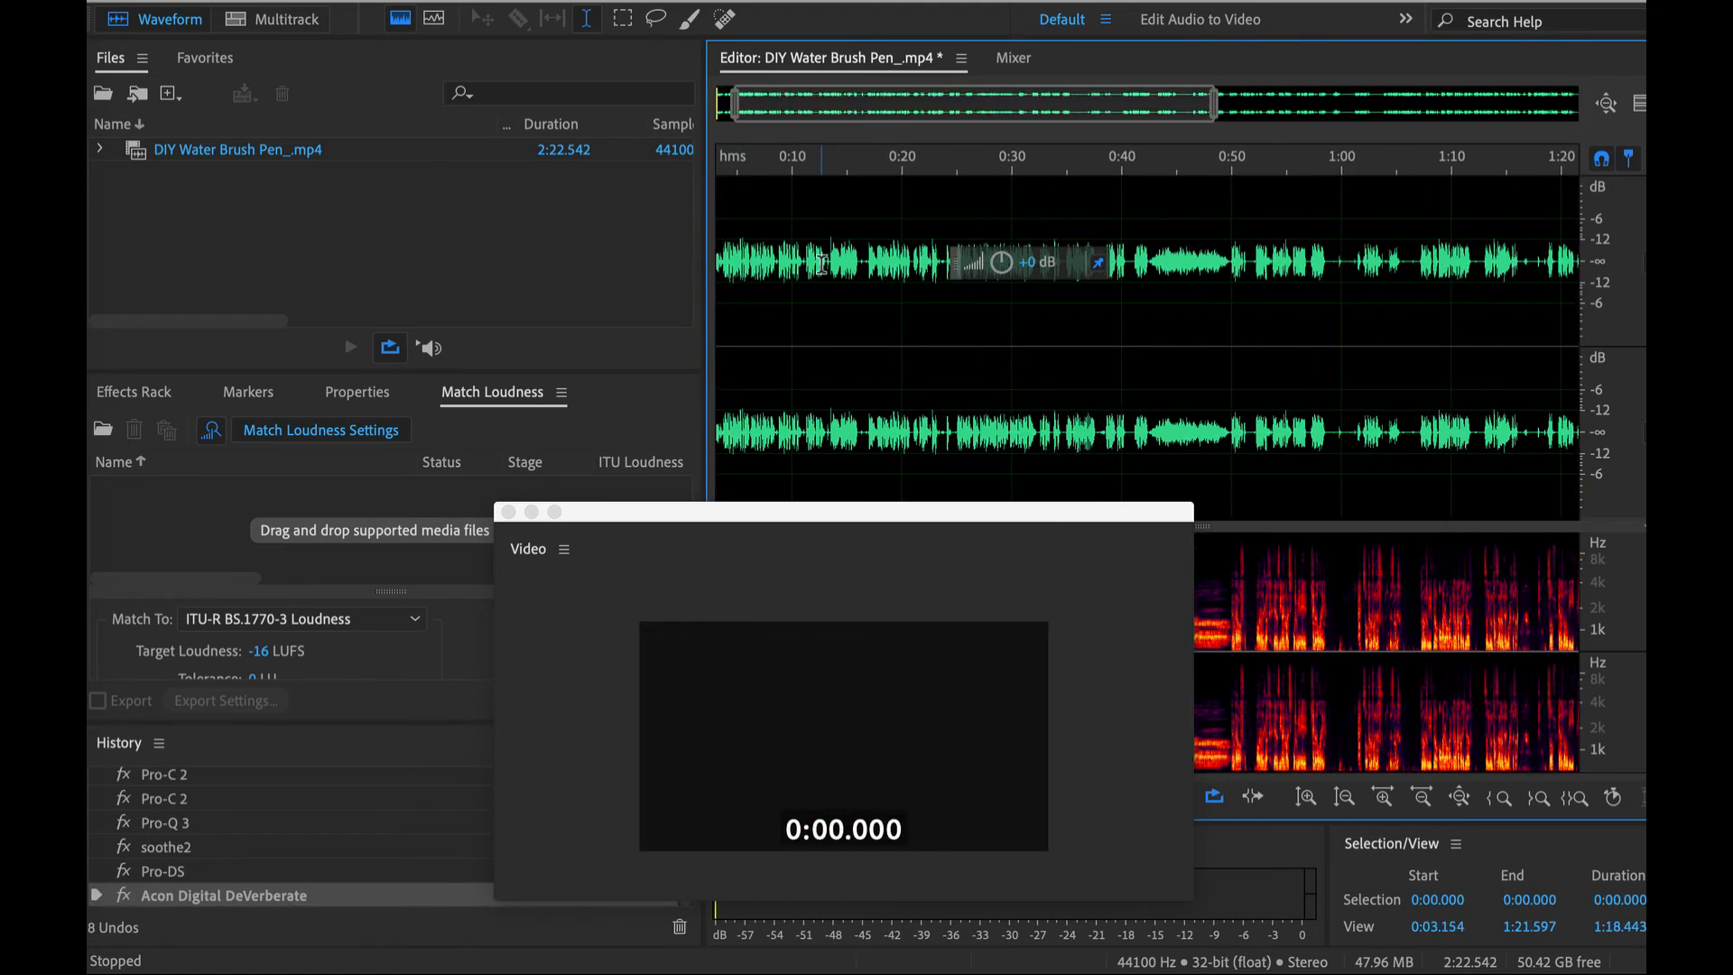
scroll(886, 245, "down", 1)
left_click(855, 242)
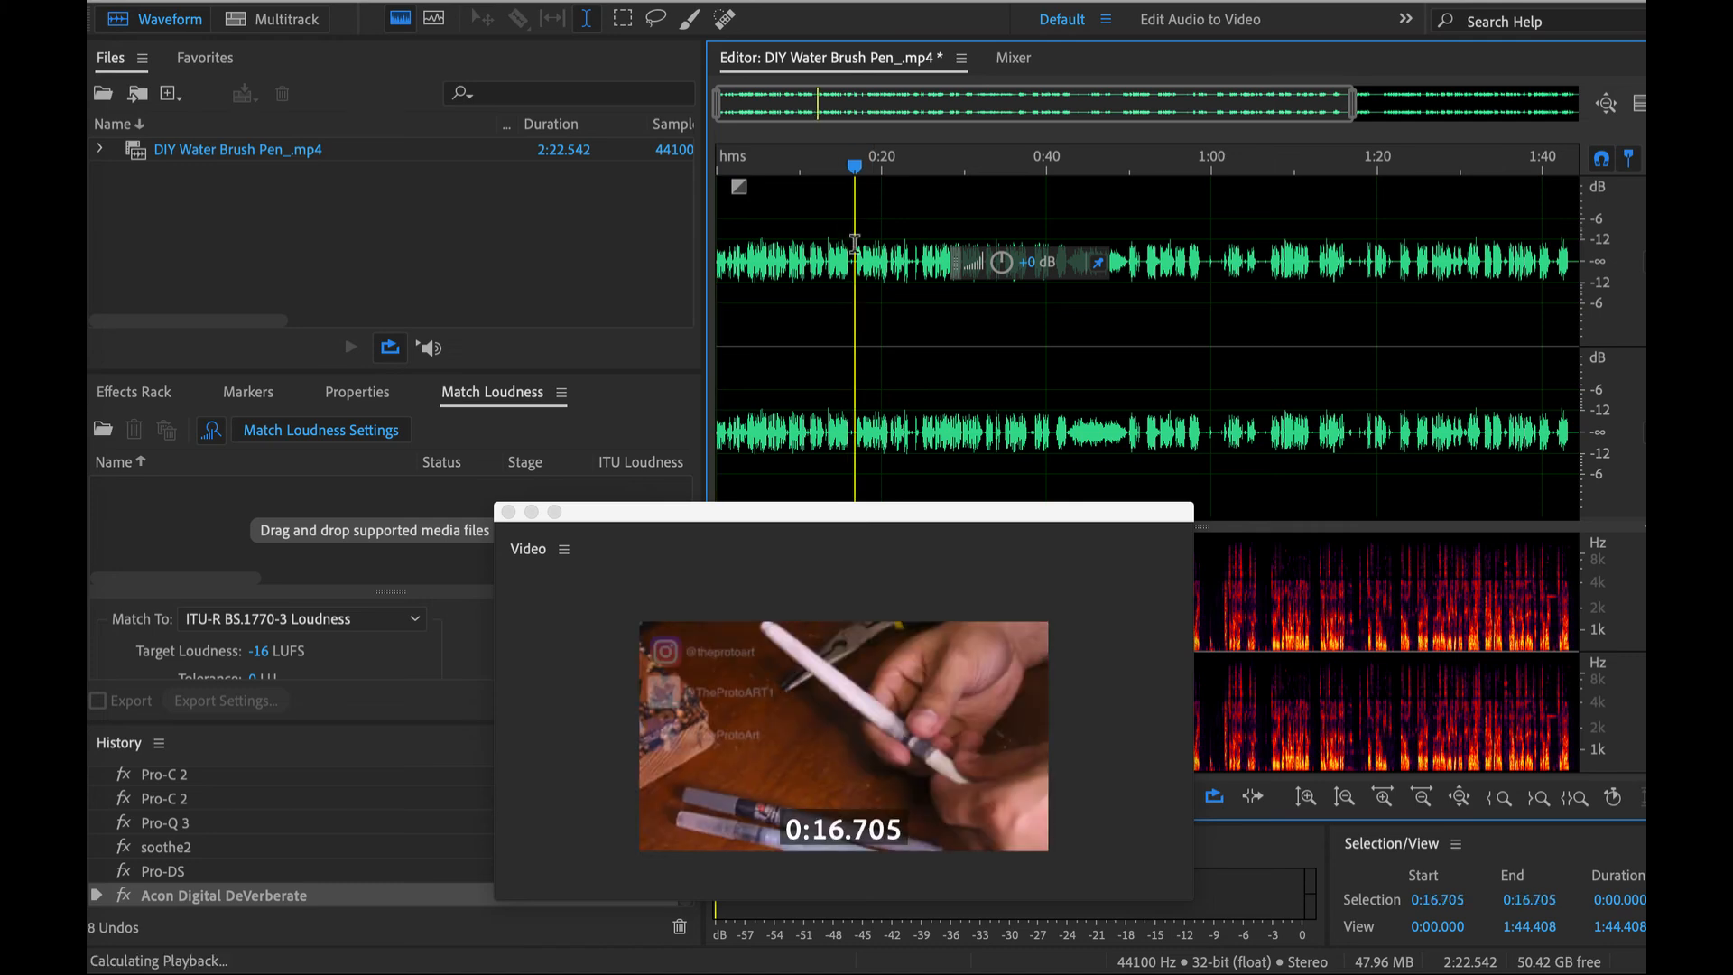
scroll(842, 248, "up", 5)
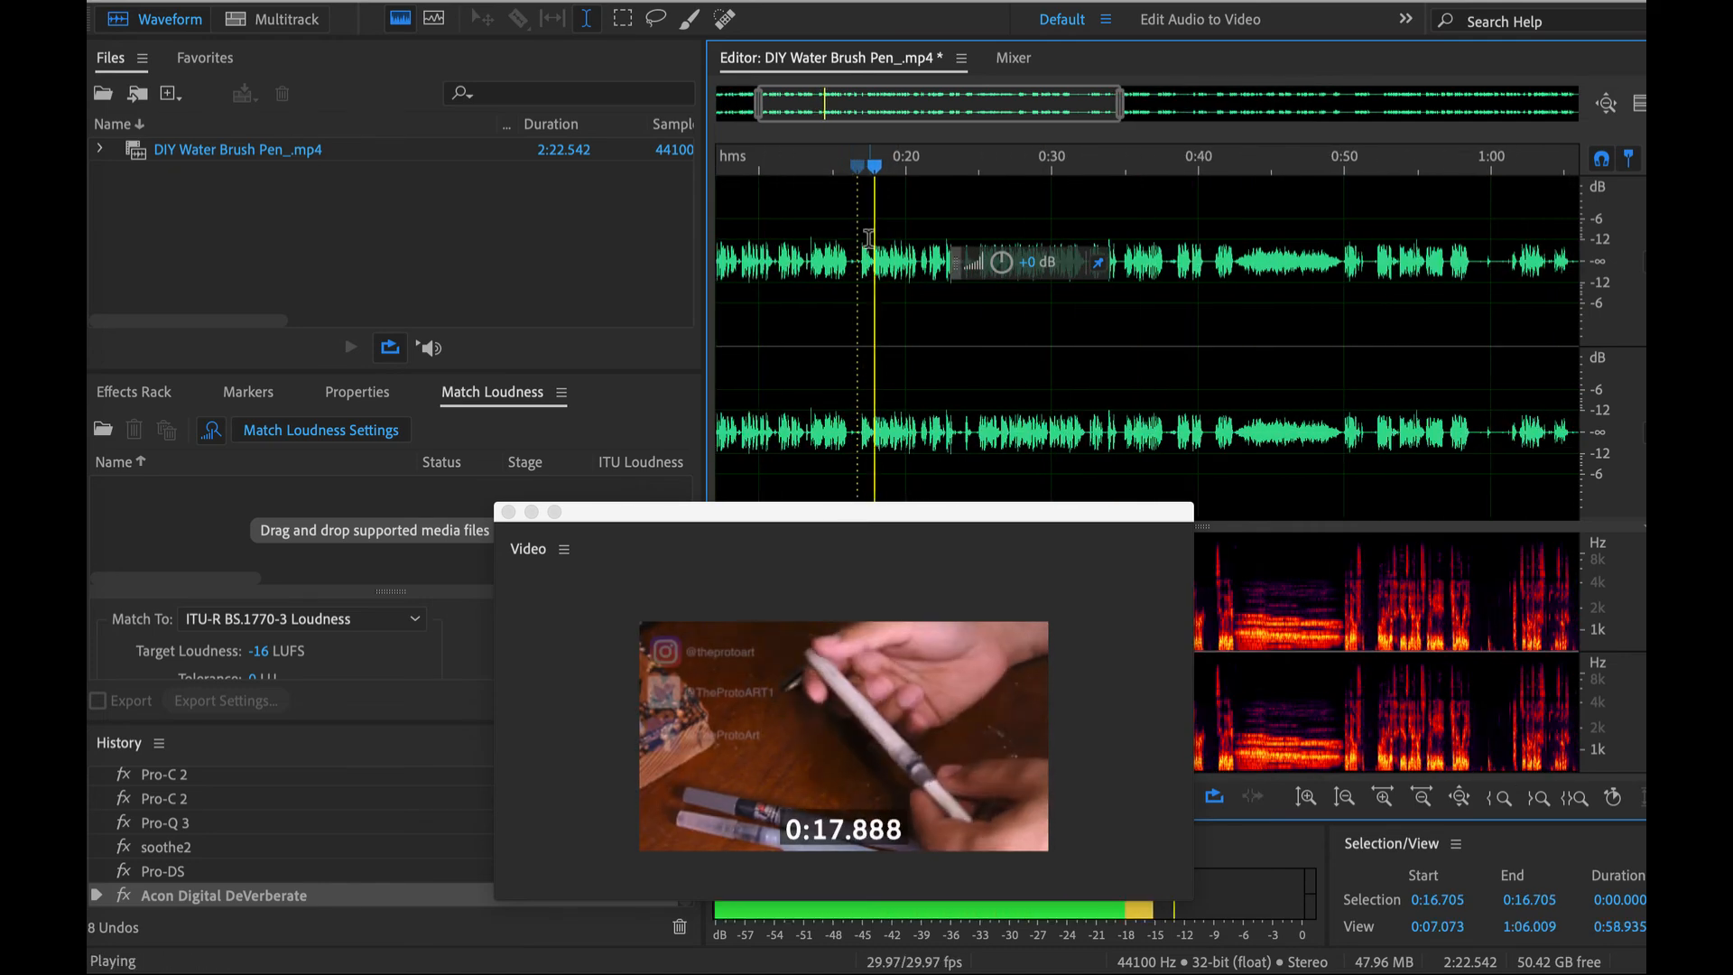
scroll(865, 310, "down", 3)
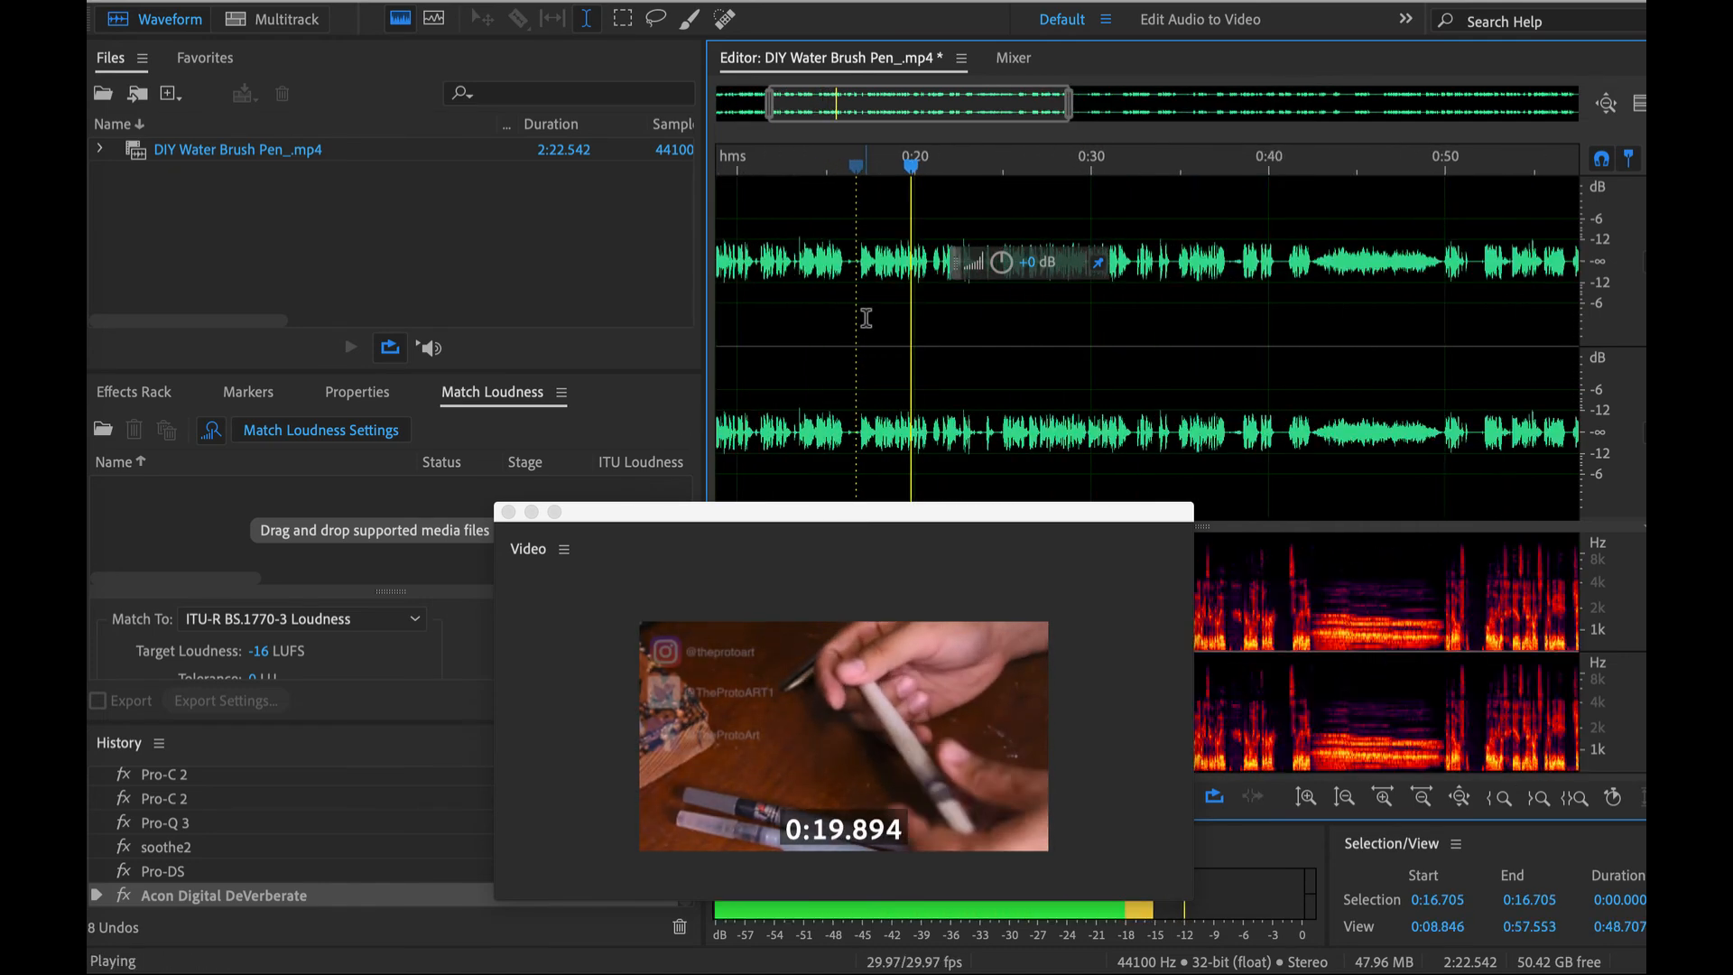
key("space")
- Play the processed speech near the start of the file, from about 0:03.9
scroll(889, 316, "left", 2)
scroll(856, 275, "up", 3)
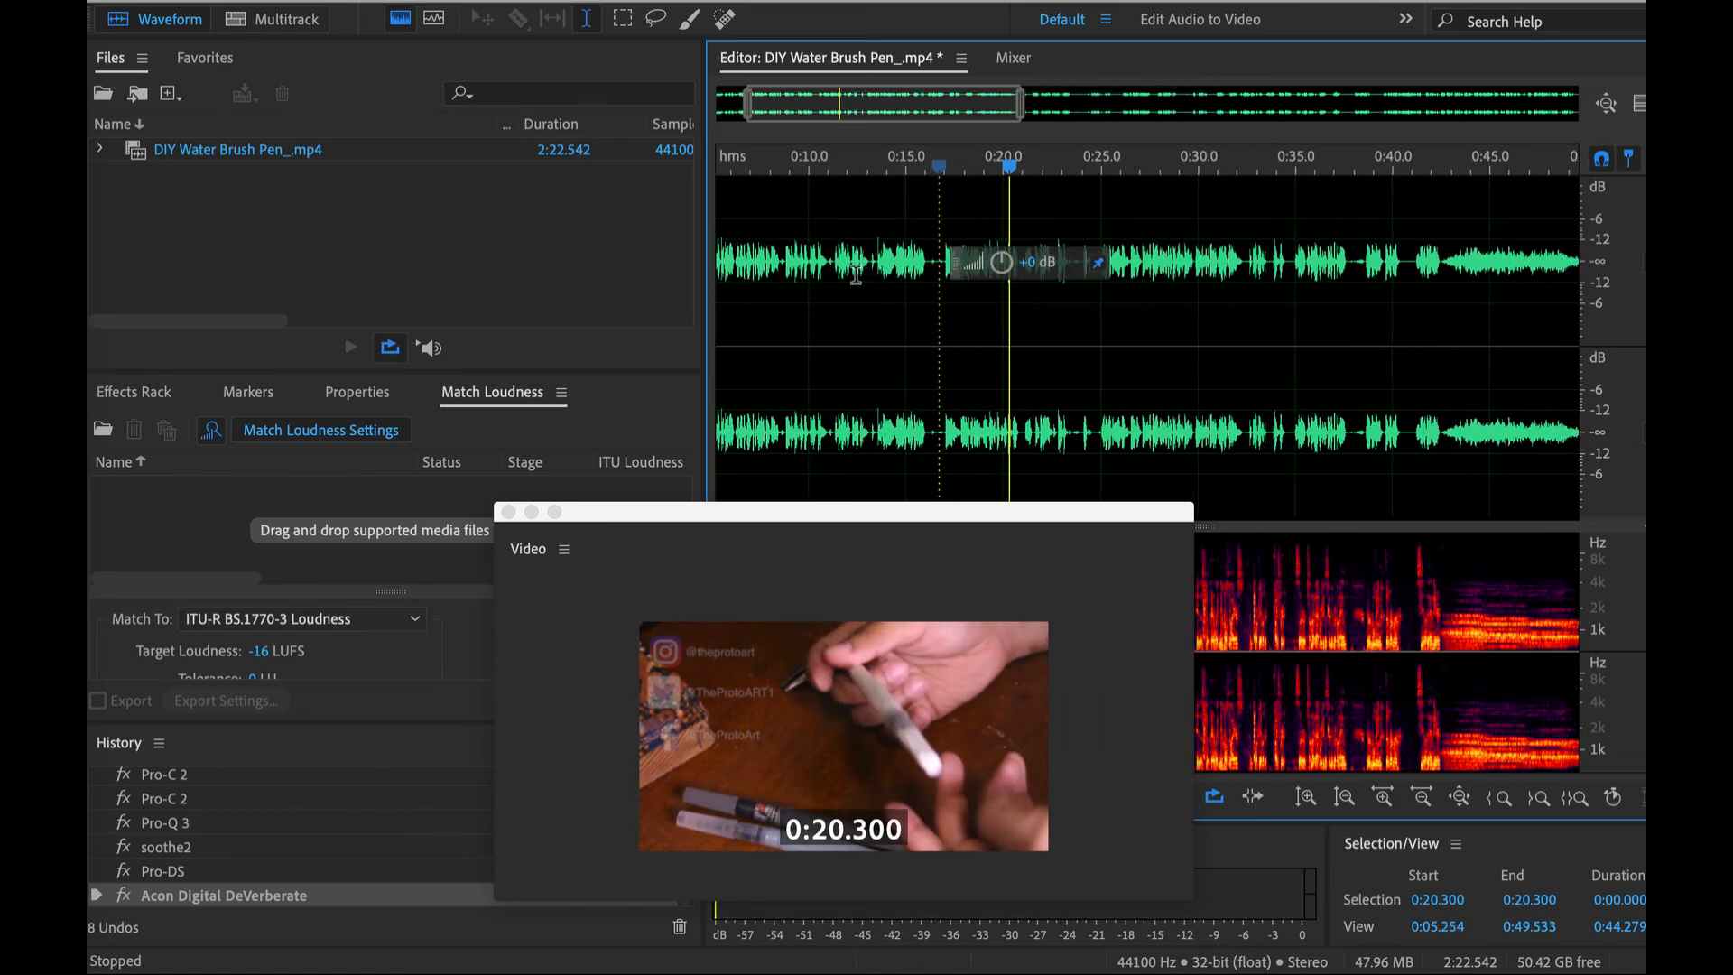
left_click(791, 264)
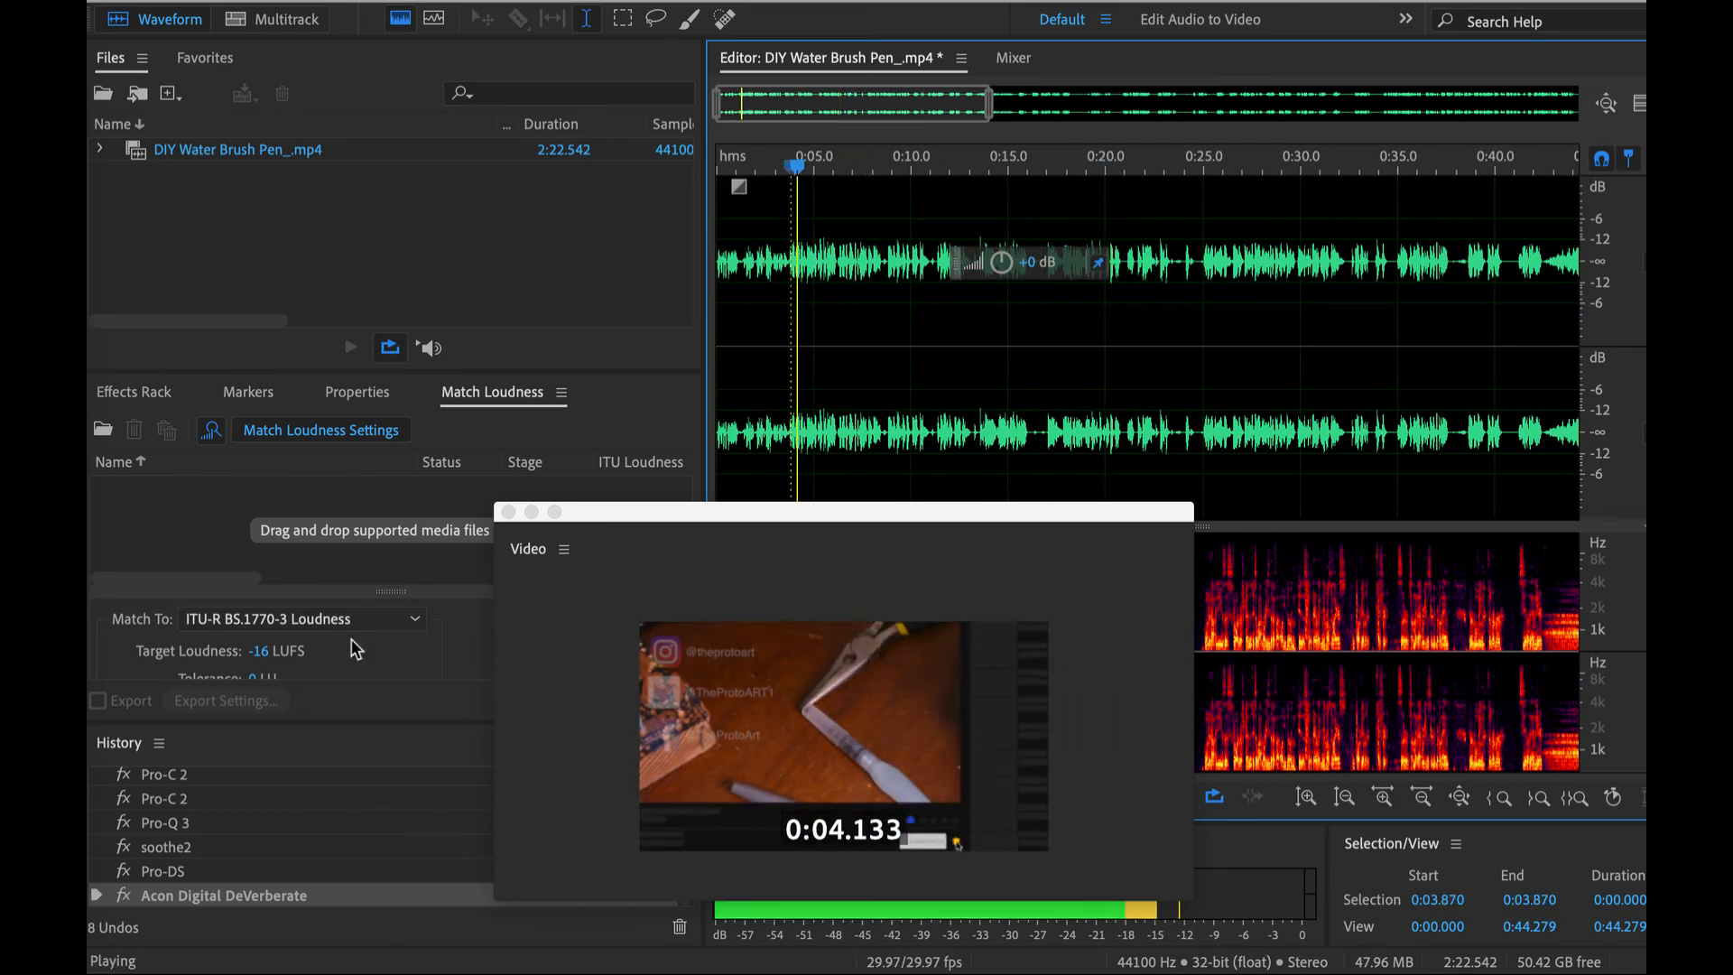
- Return the history to the Open state and play the original recording from about 0:03.9 for comparison, stopping near 0:13
scroll(204, 812, "up", 2)
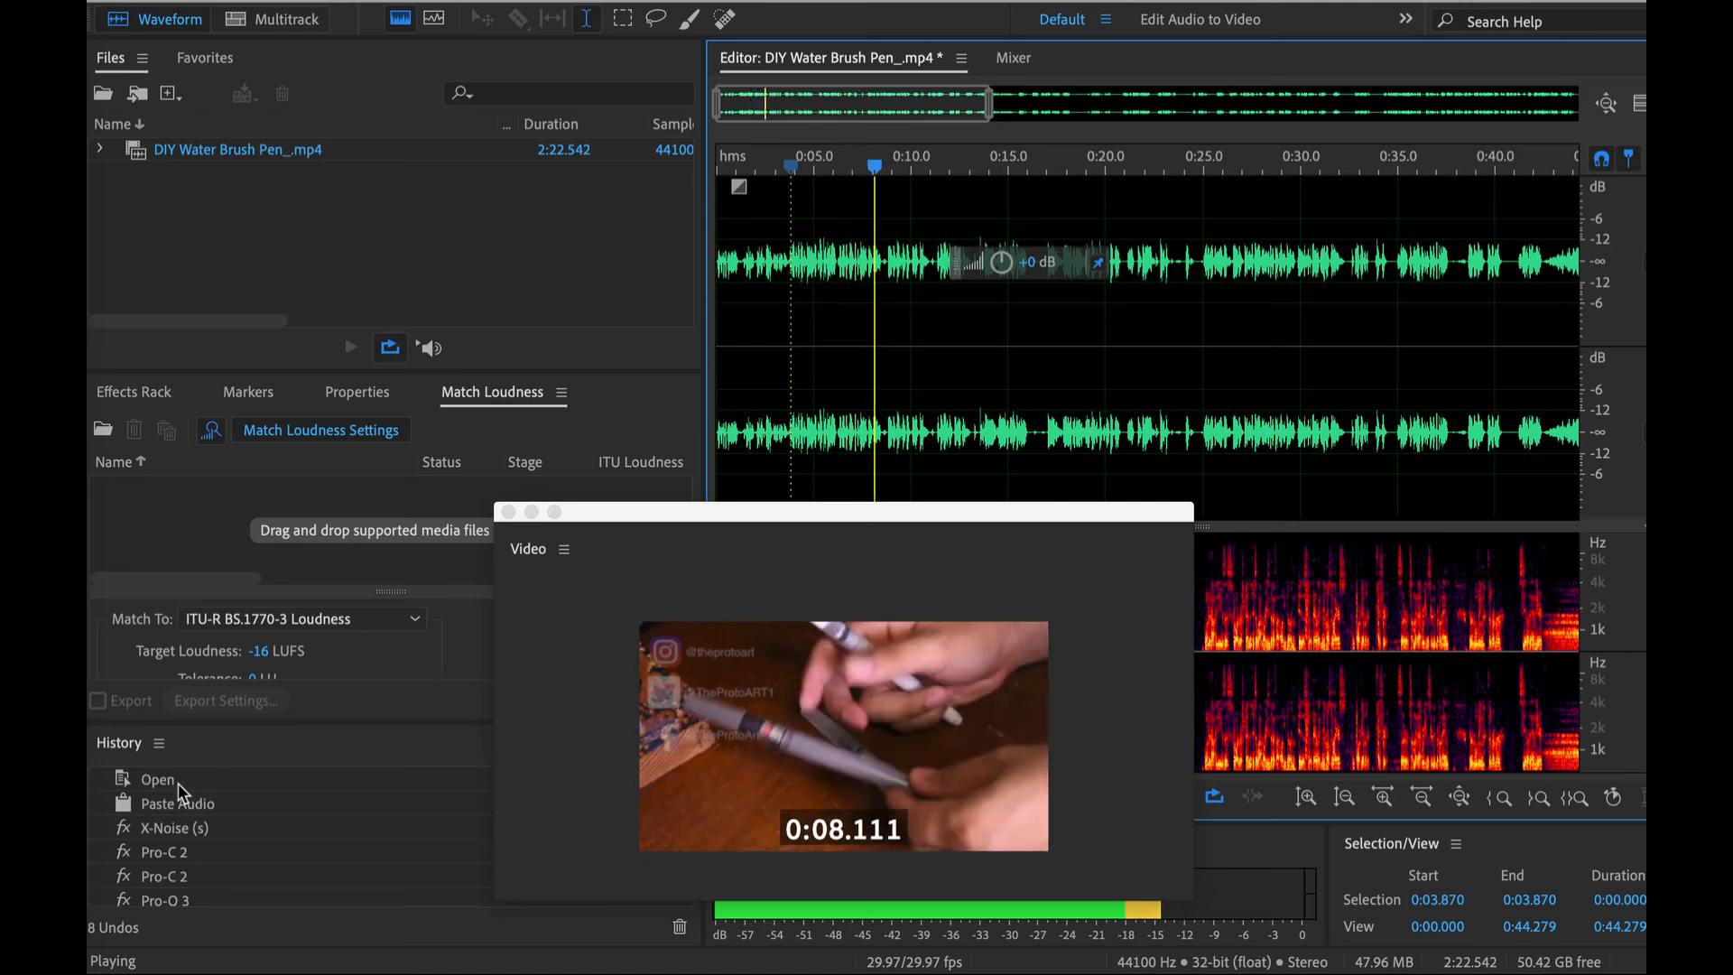
left_click(177, 783)
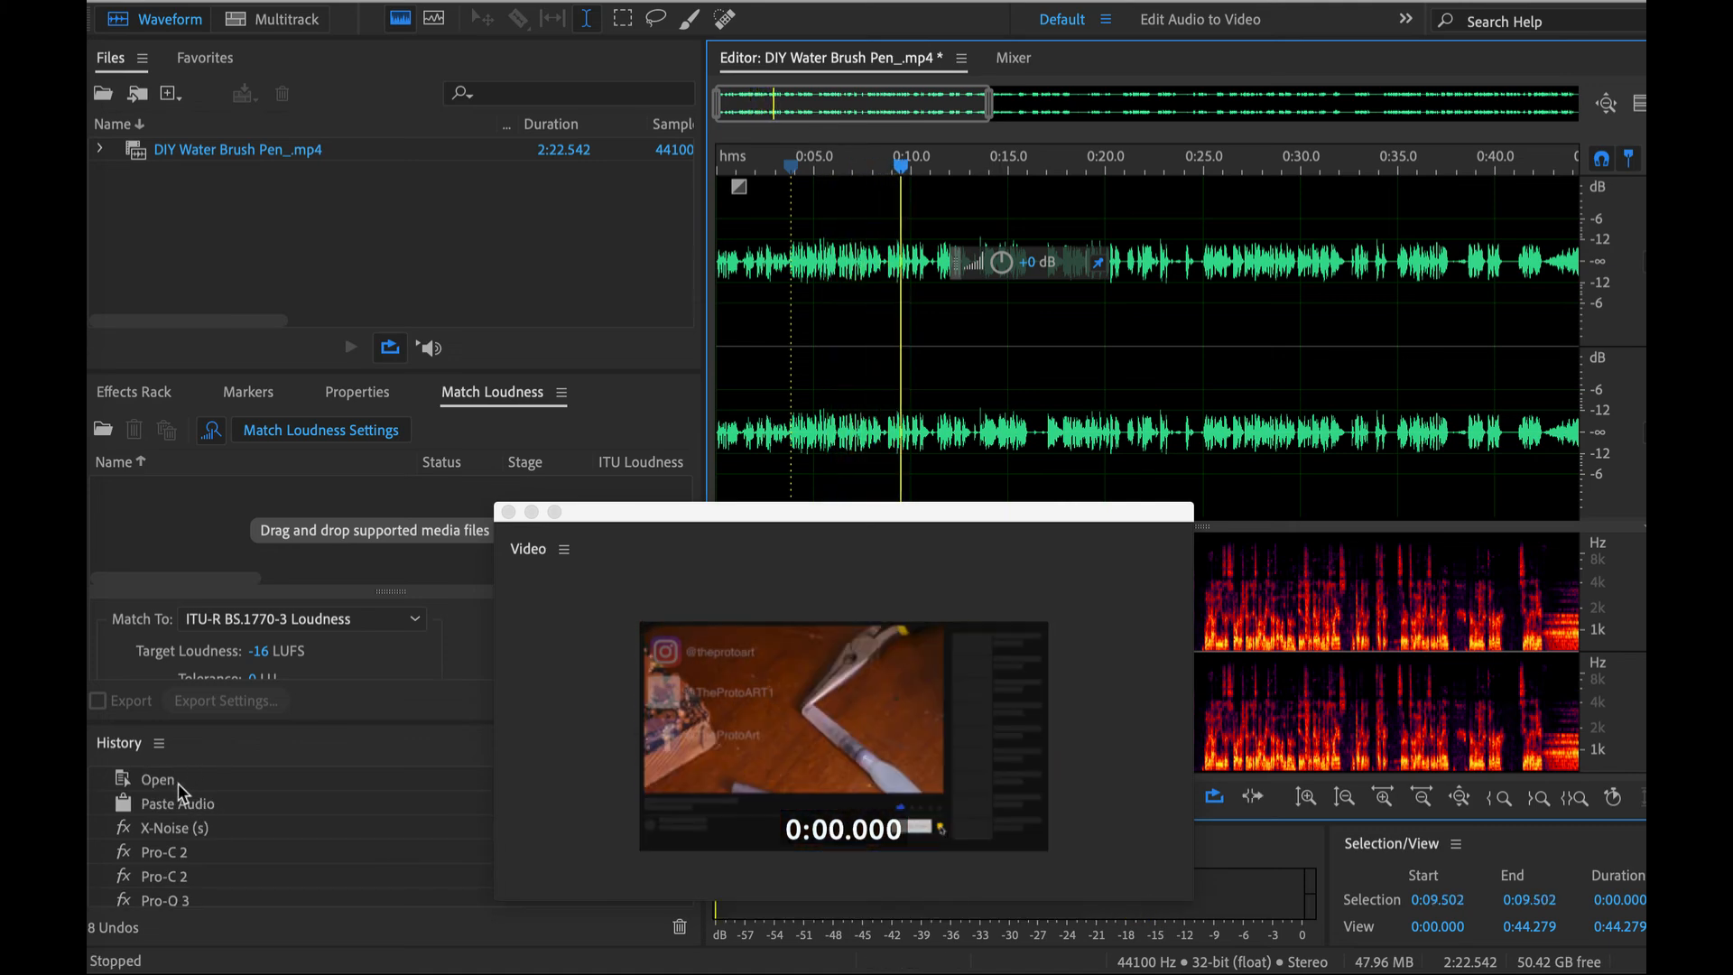
key("Escape")
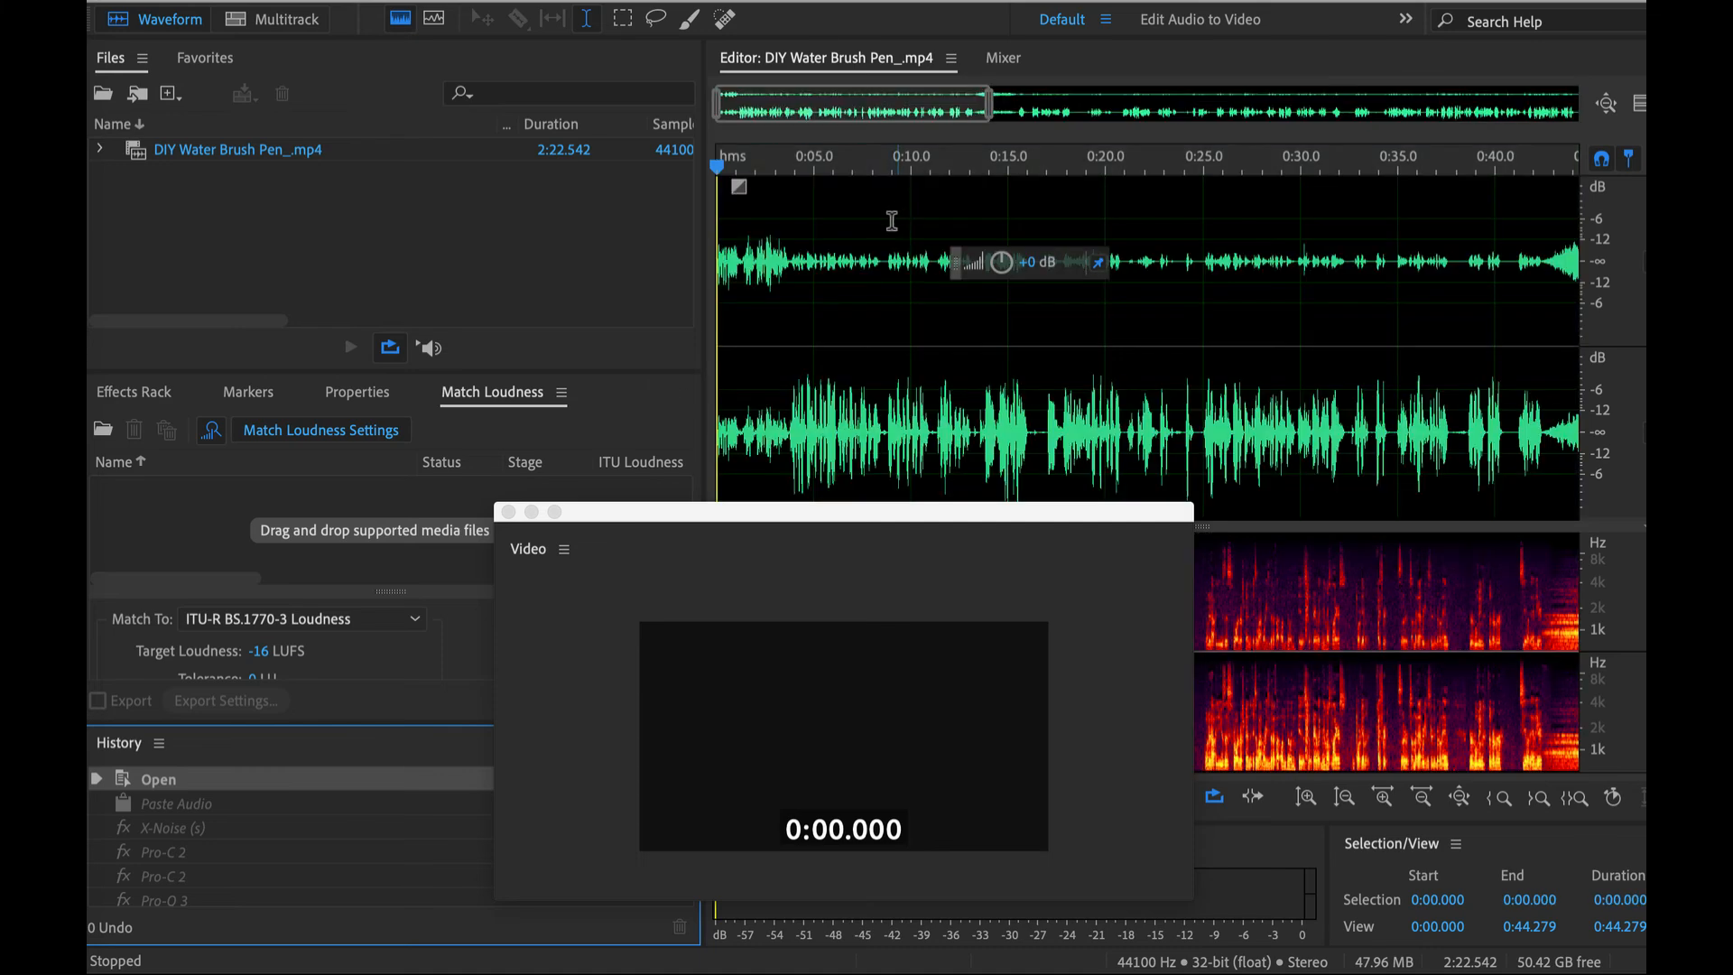
left_click(792, 253)
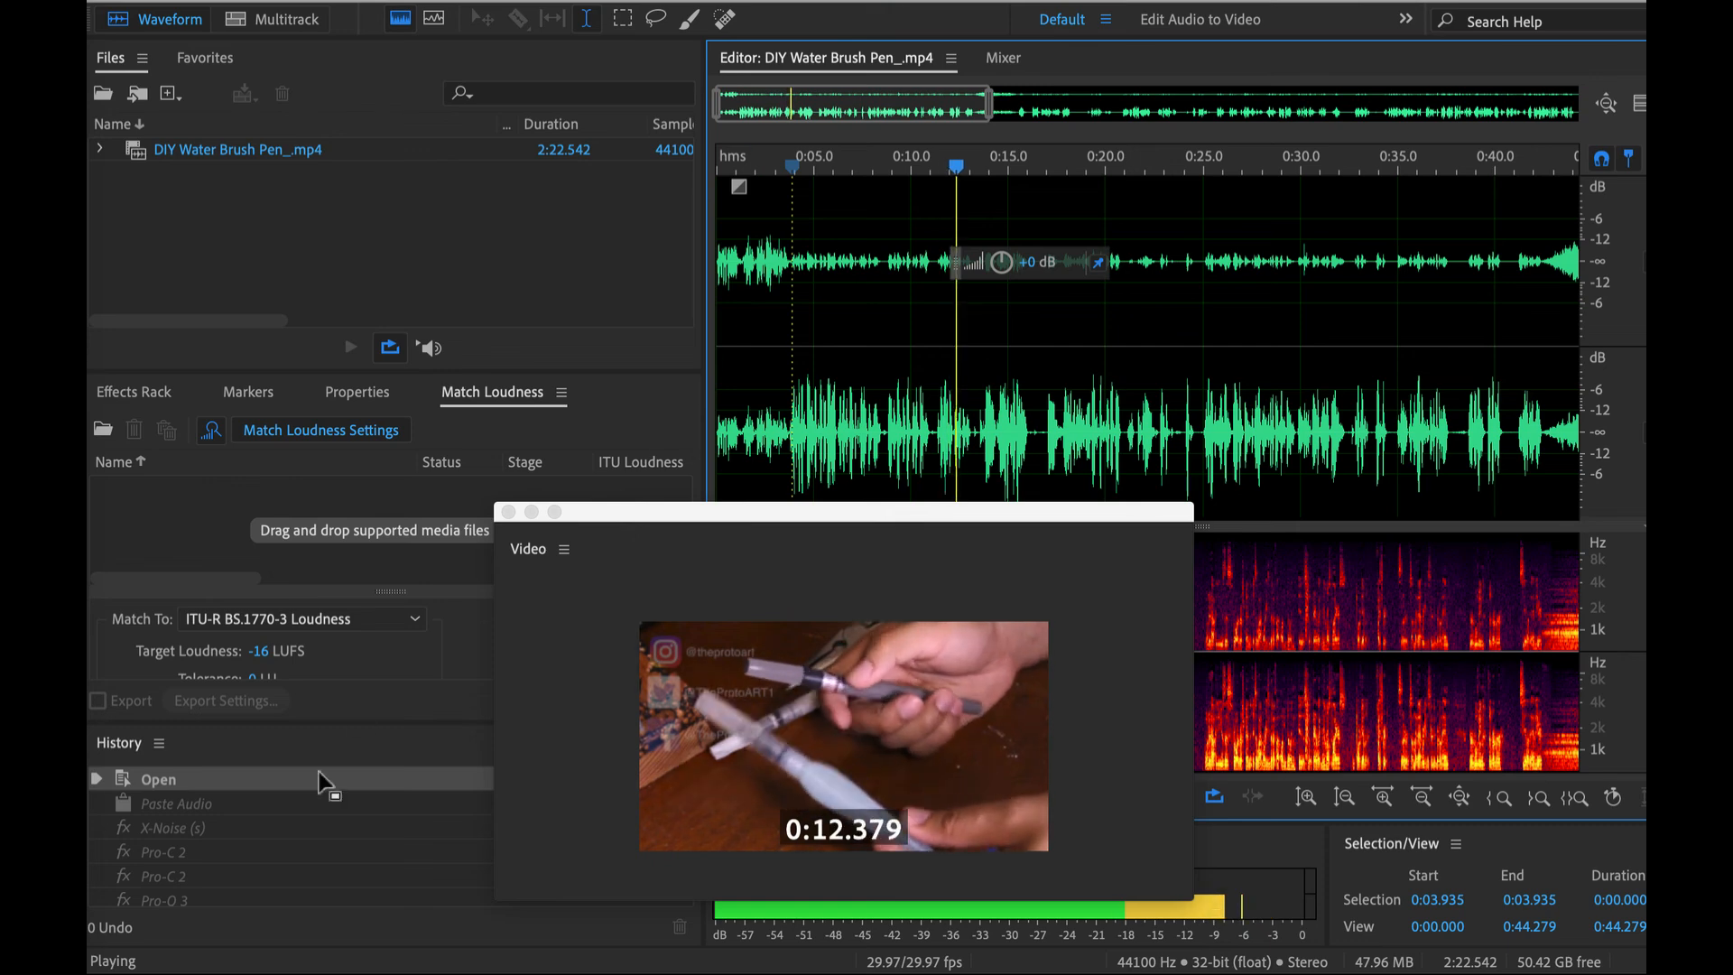
key("space")
- Reinstate the Acon Digital DeVerberate history state and listen to the cleaned audio from about 0:03.7, stopping near 0:14
scroll(244, 871, "down", 2)
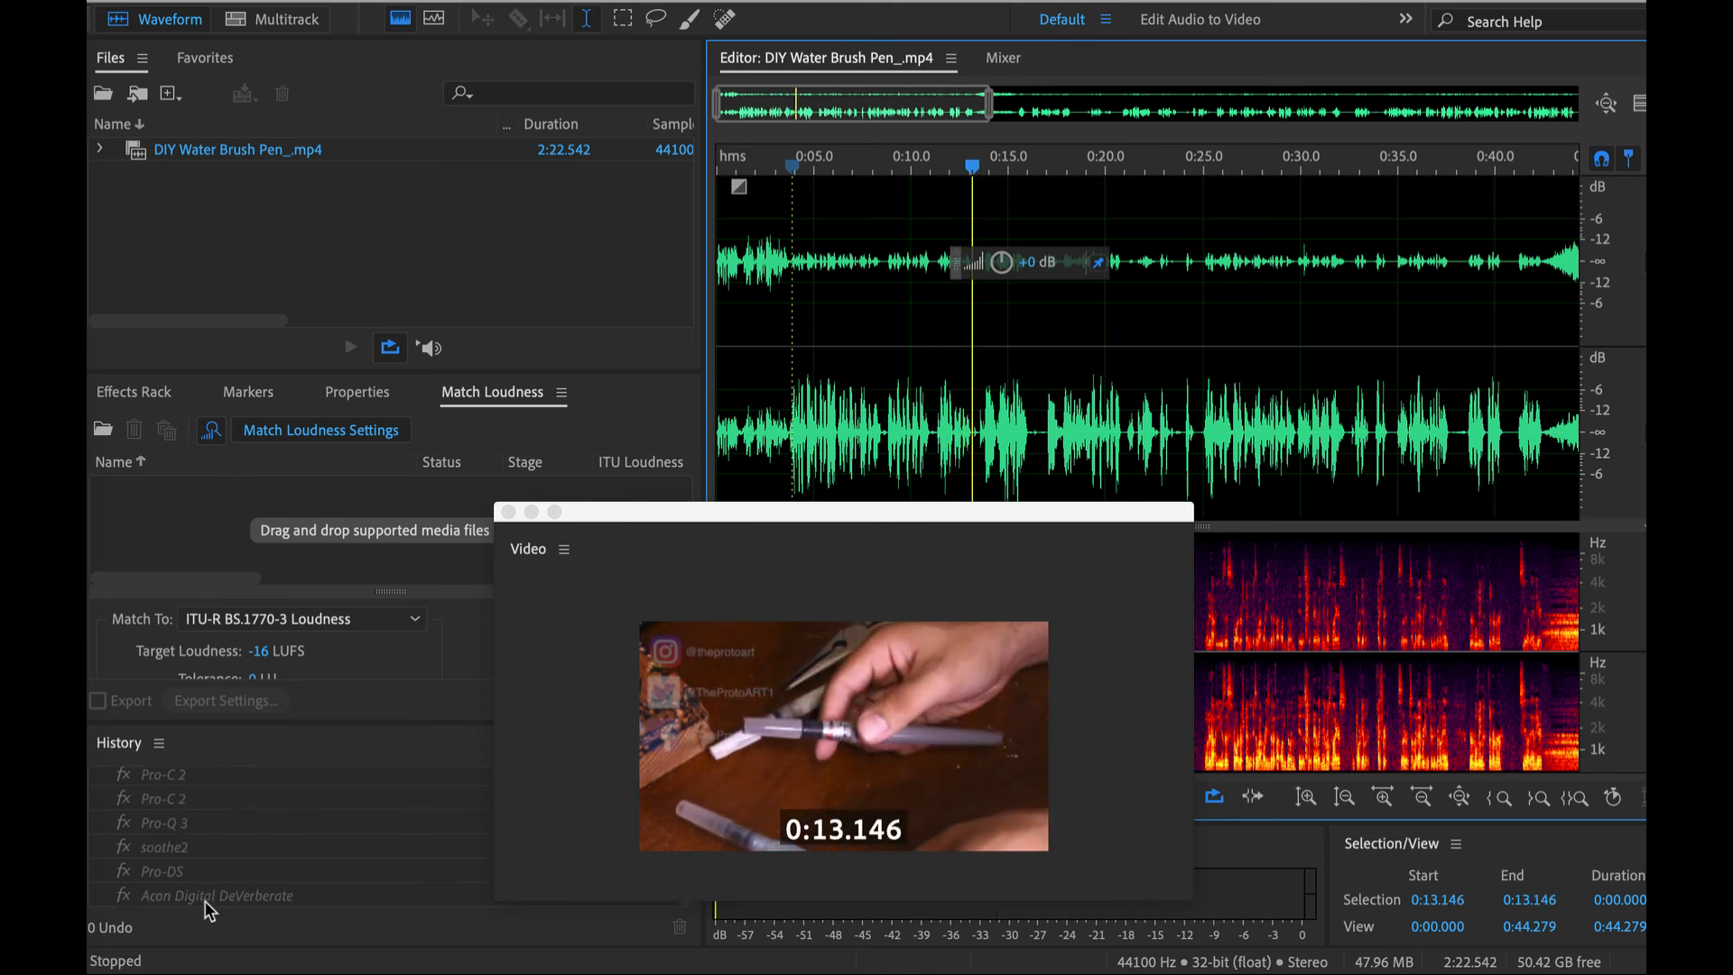
left_click(205, 898)
left_click(786, 225)
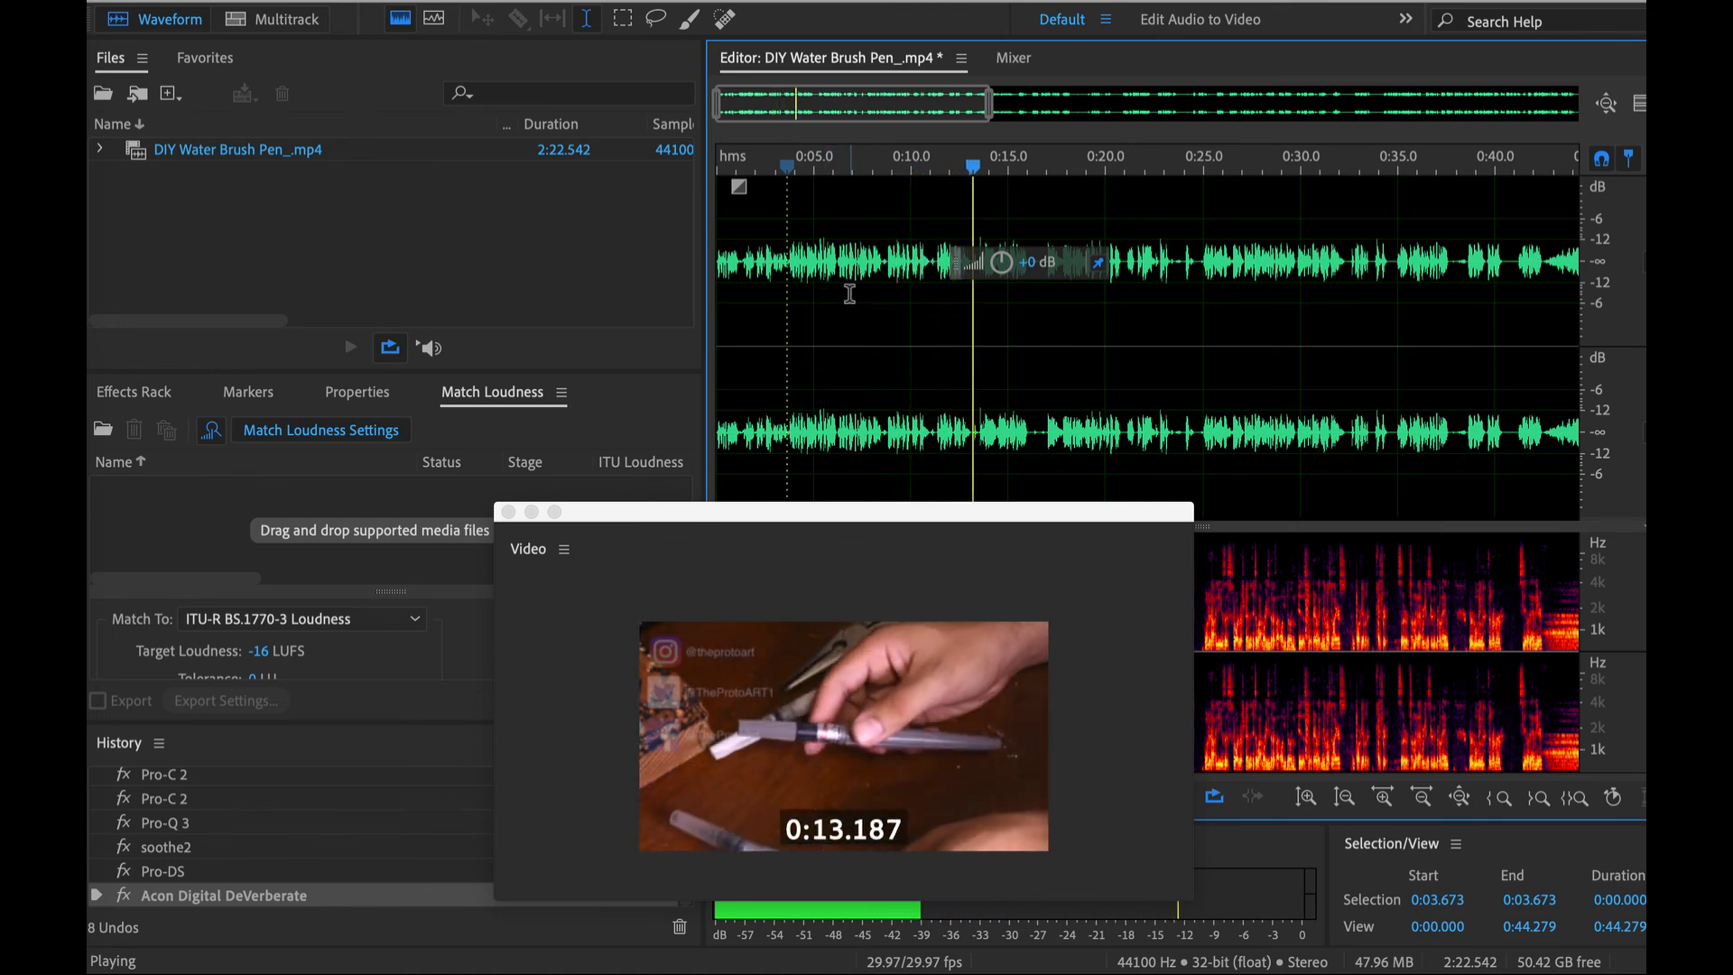
key("space")
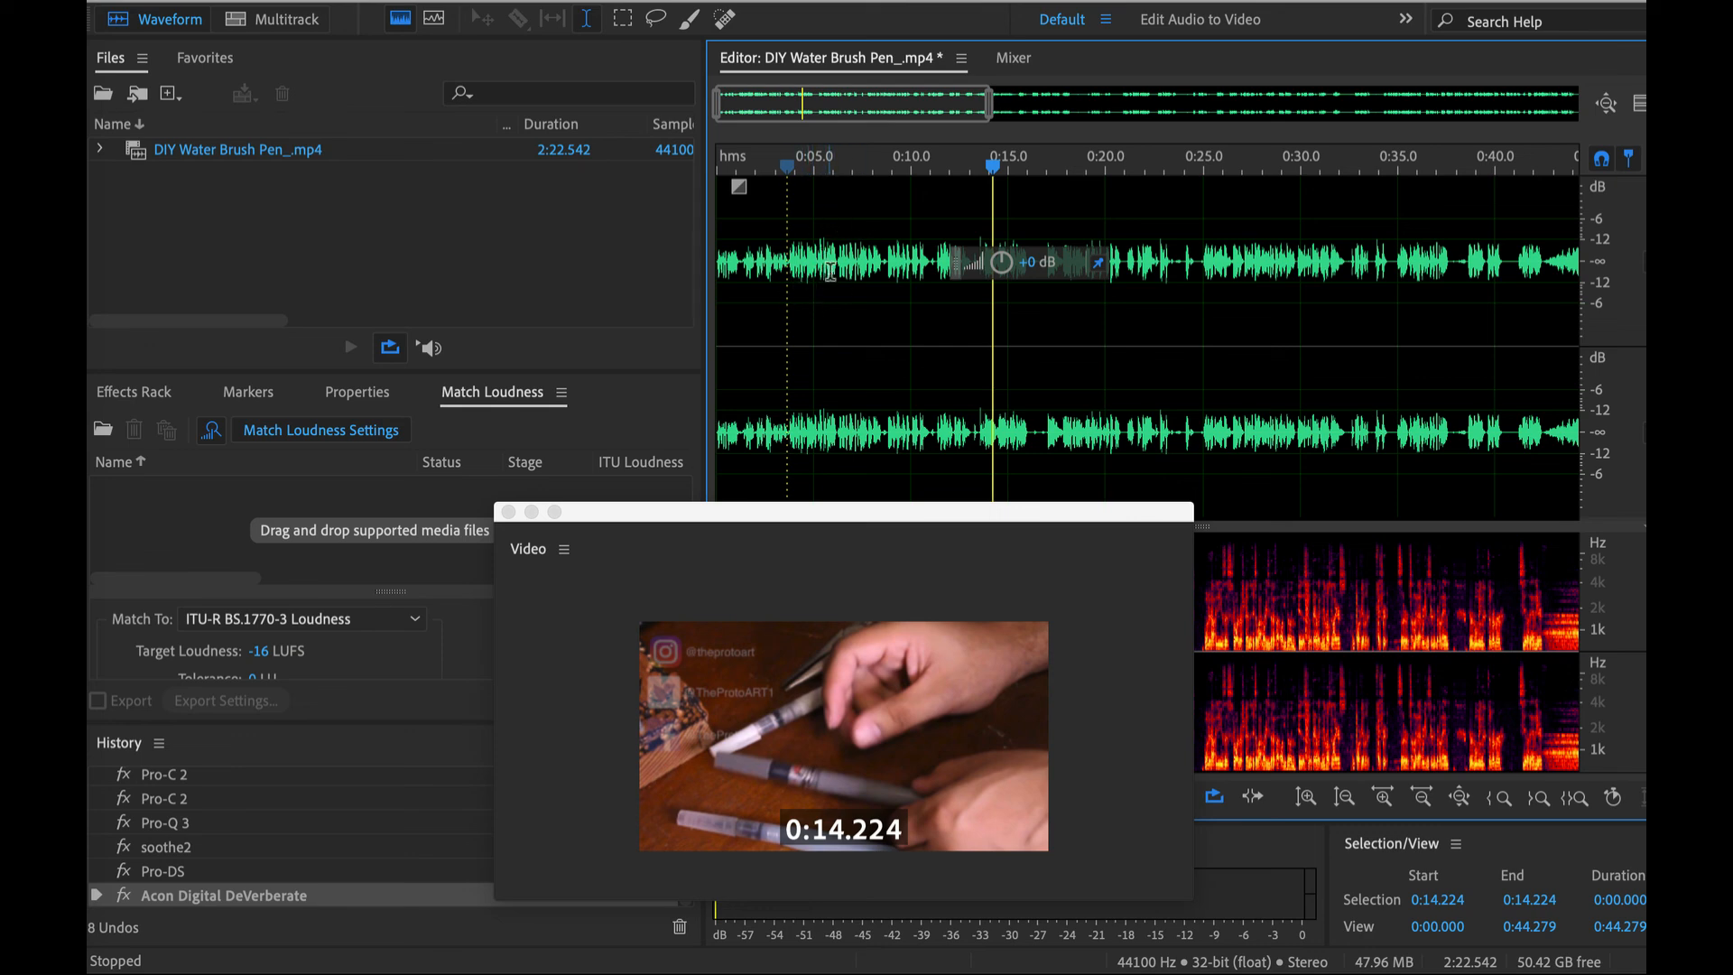
- Move the Video window away from the waveform and reposition the floating volume control above the upper channel, near 0:20
scroll(841, 259, "down", 1)
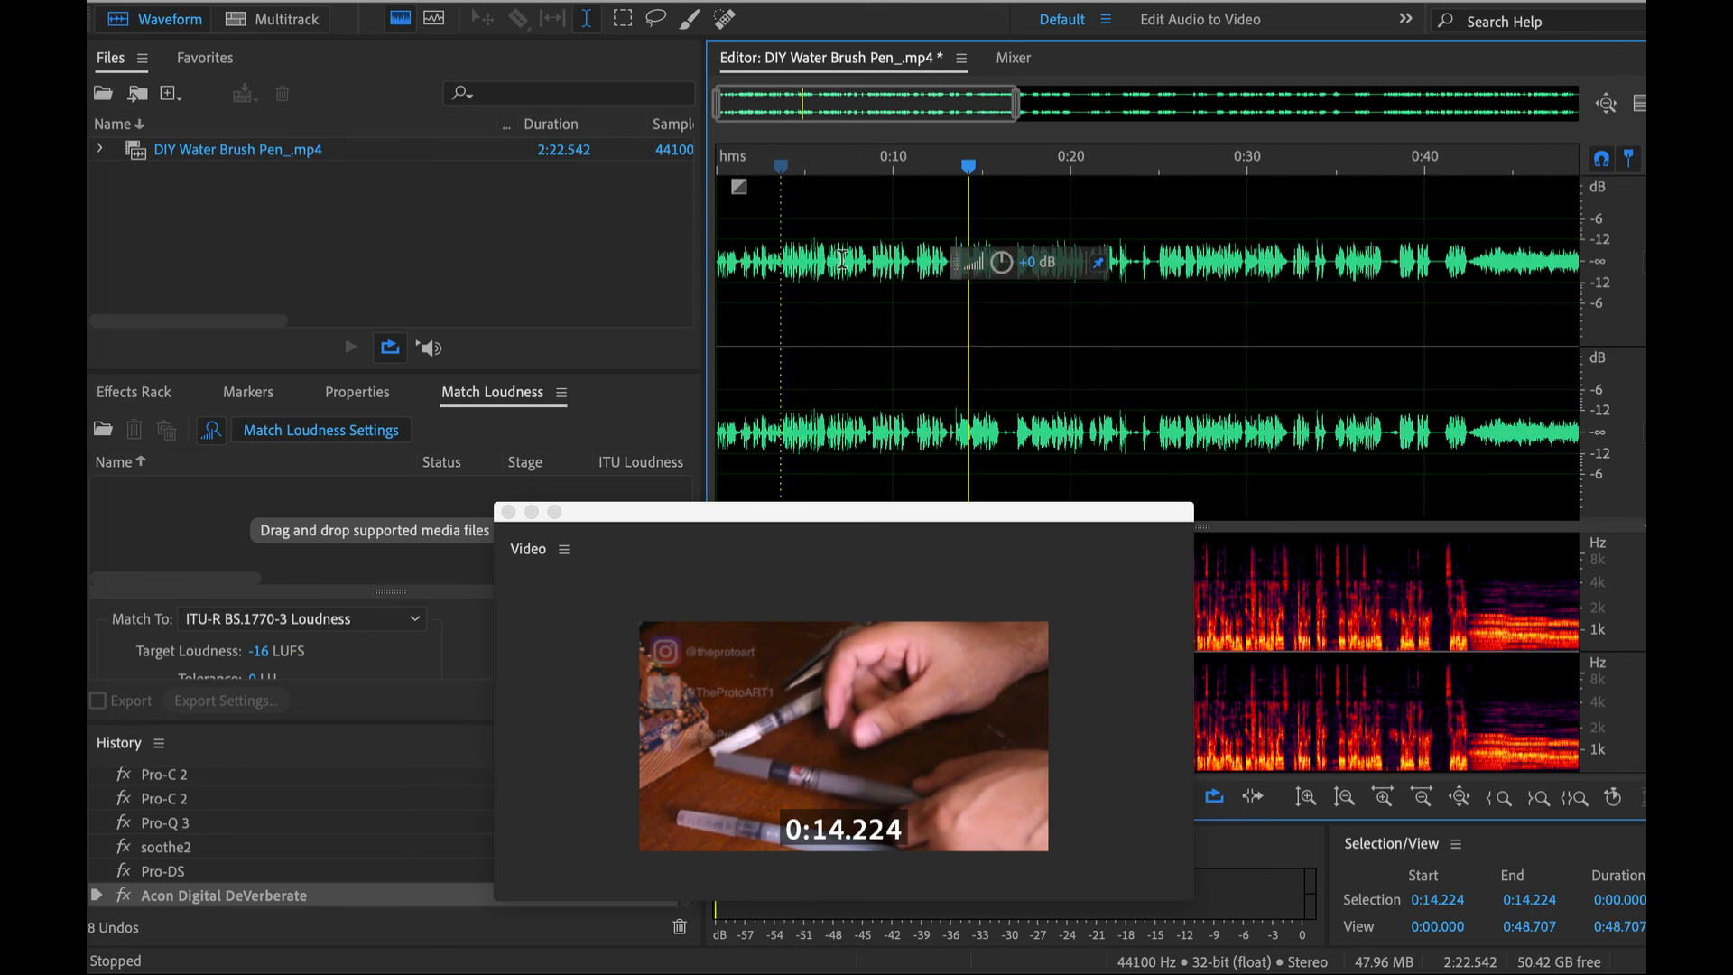
left_click_drag(764, 520, 464, 429)
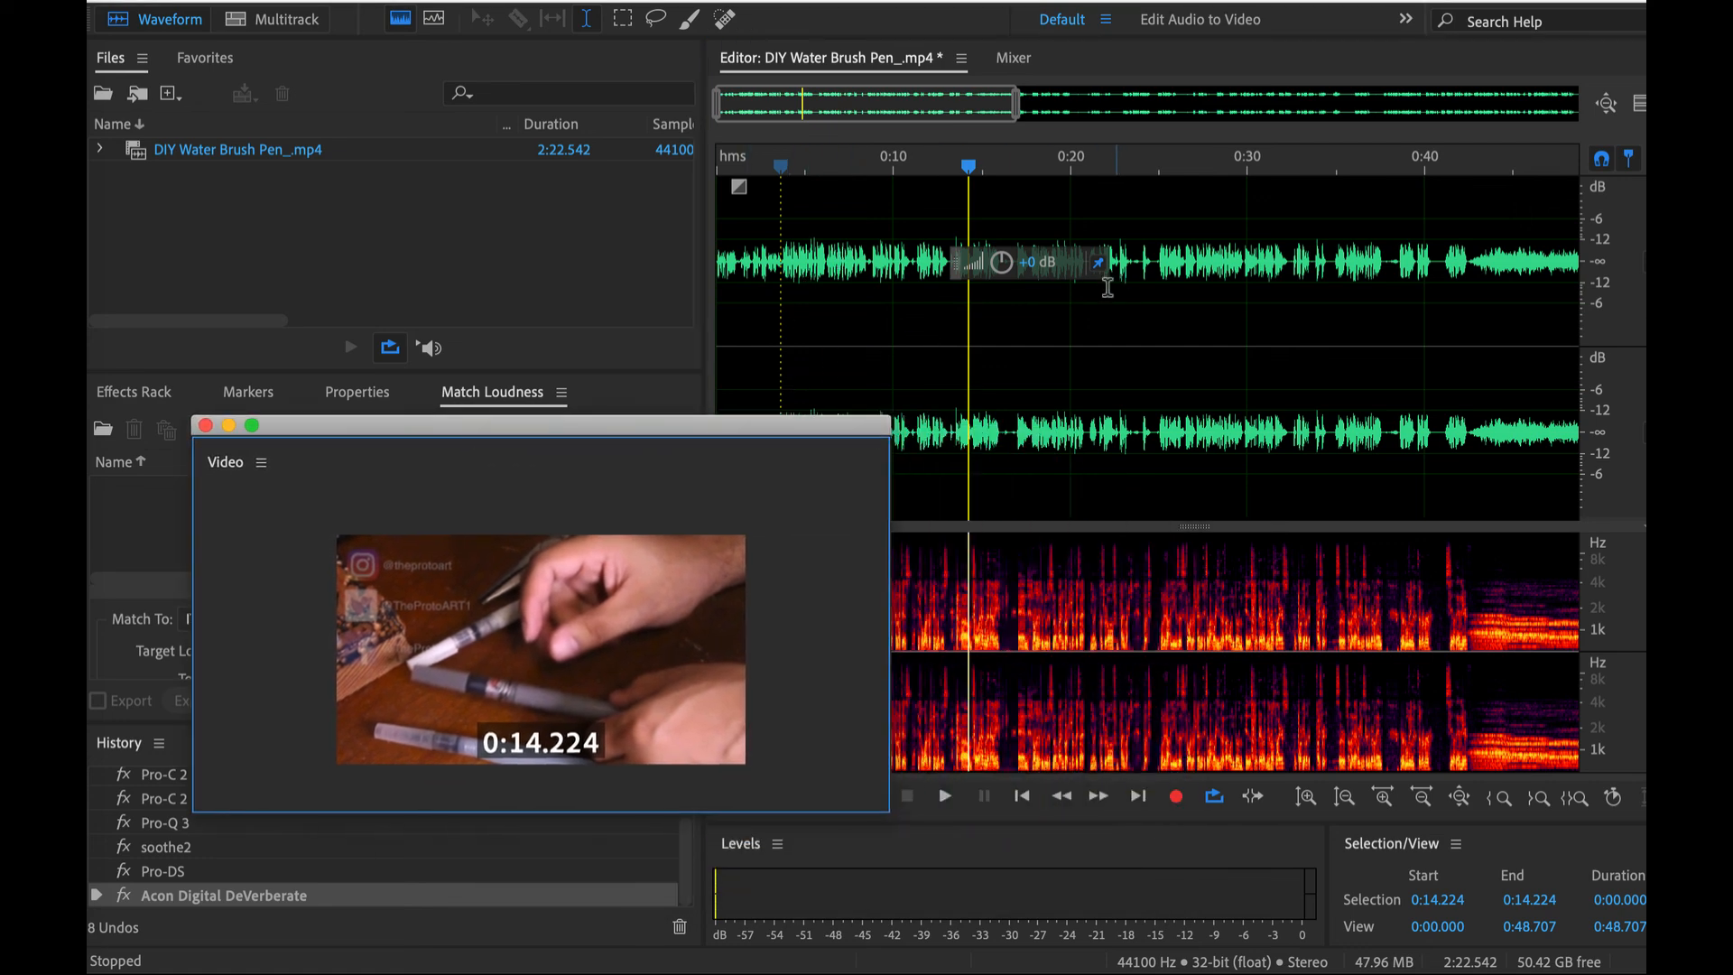
scroll(1040, 321, "down", 6)
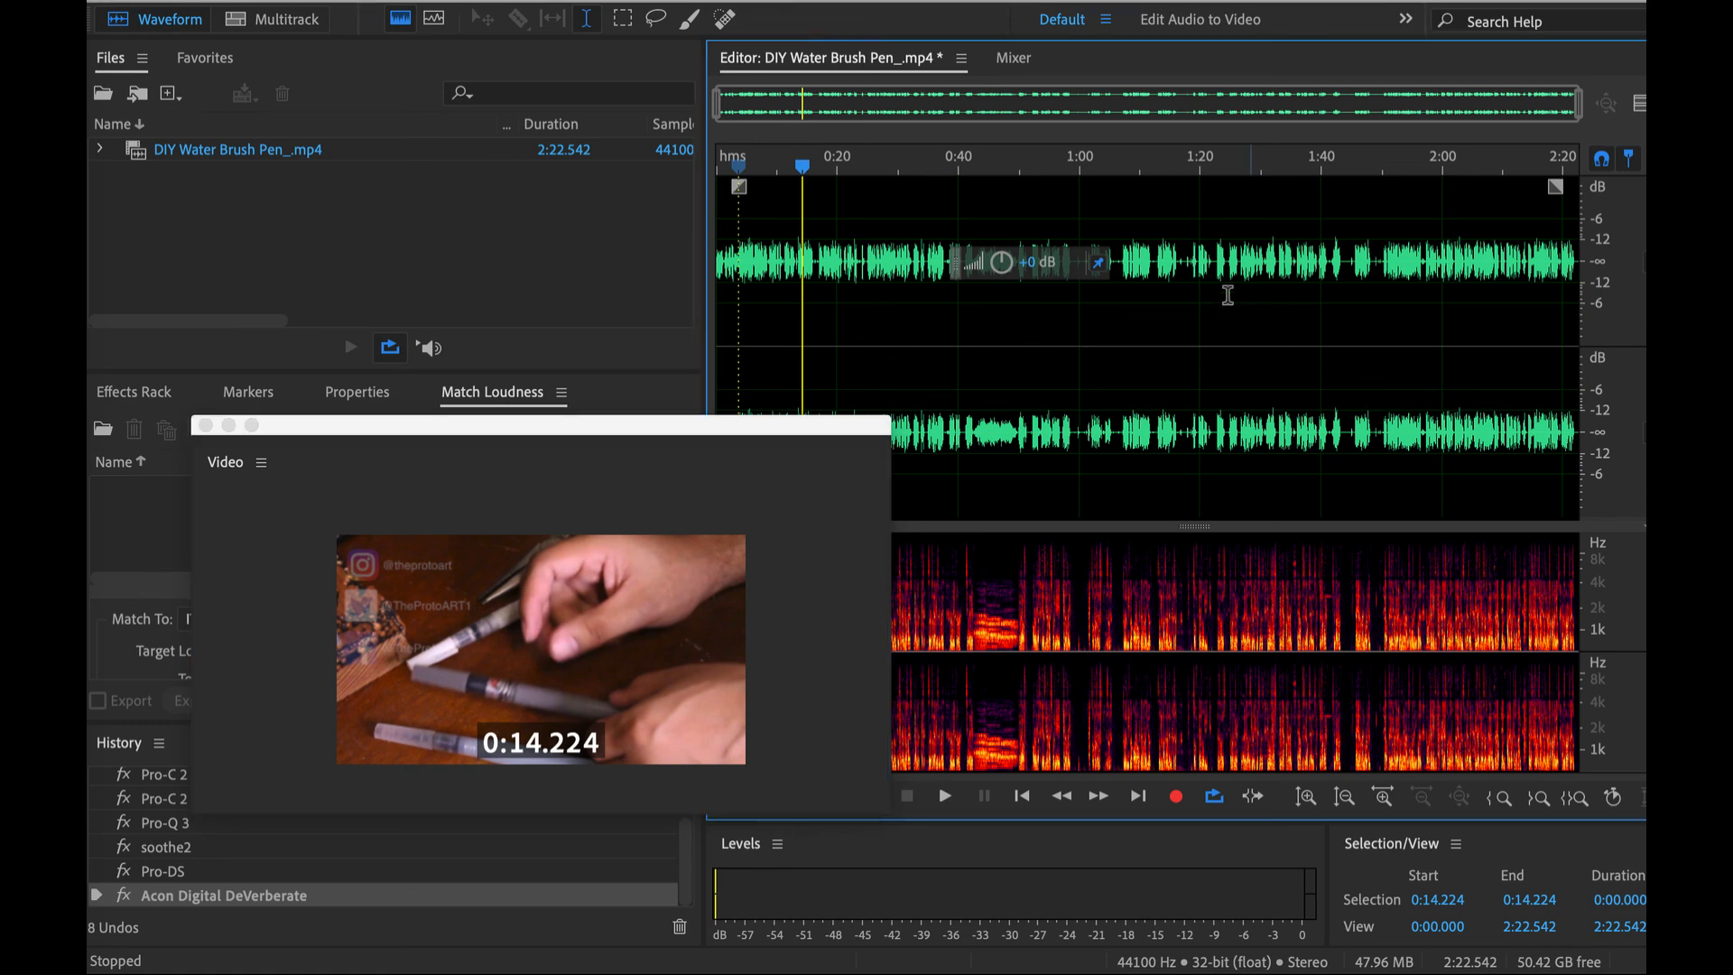
left_click_drag(1074, 262, 904, 201)
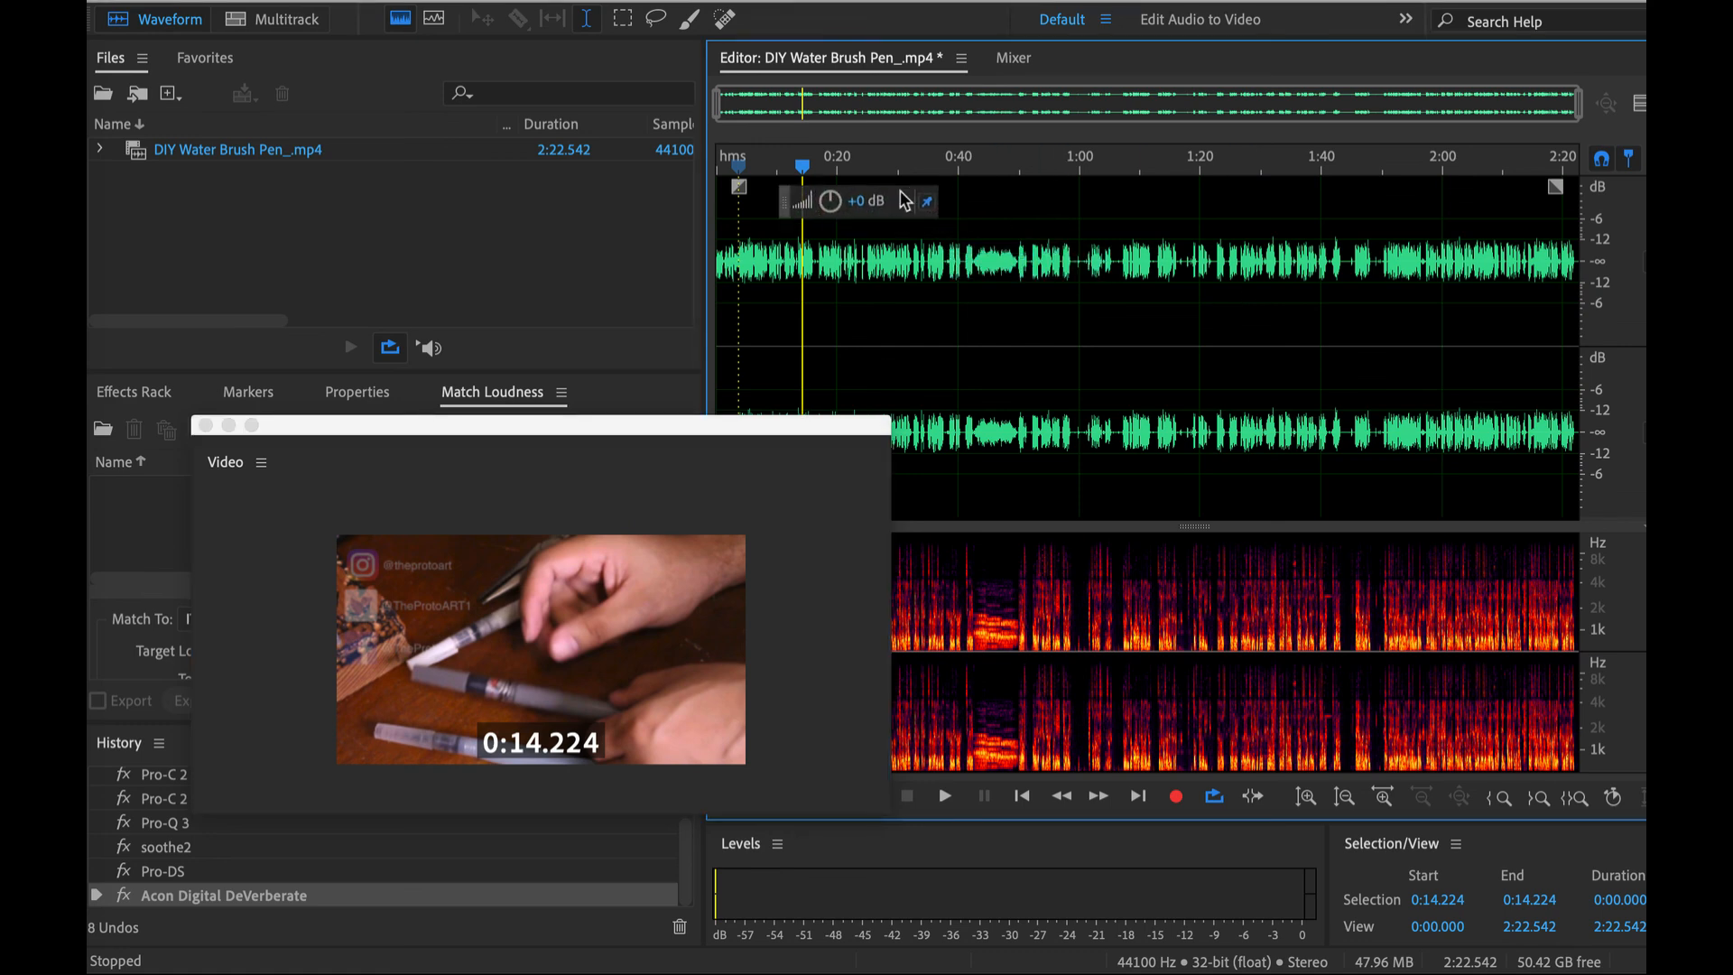
- Play the processed audio briefly near 1:40 and examine the gaps between phrases from about 1:40 to 2:00 for leftover sounds
scroll(967, 308, "up", 4)
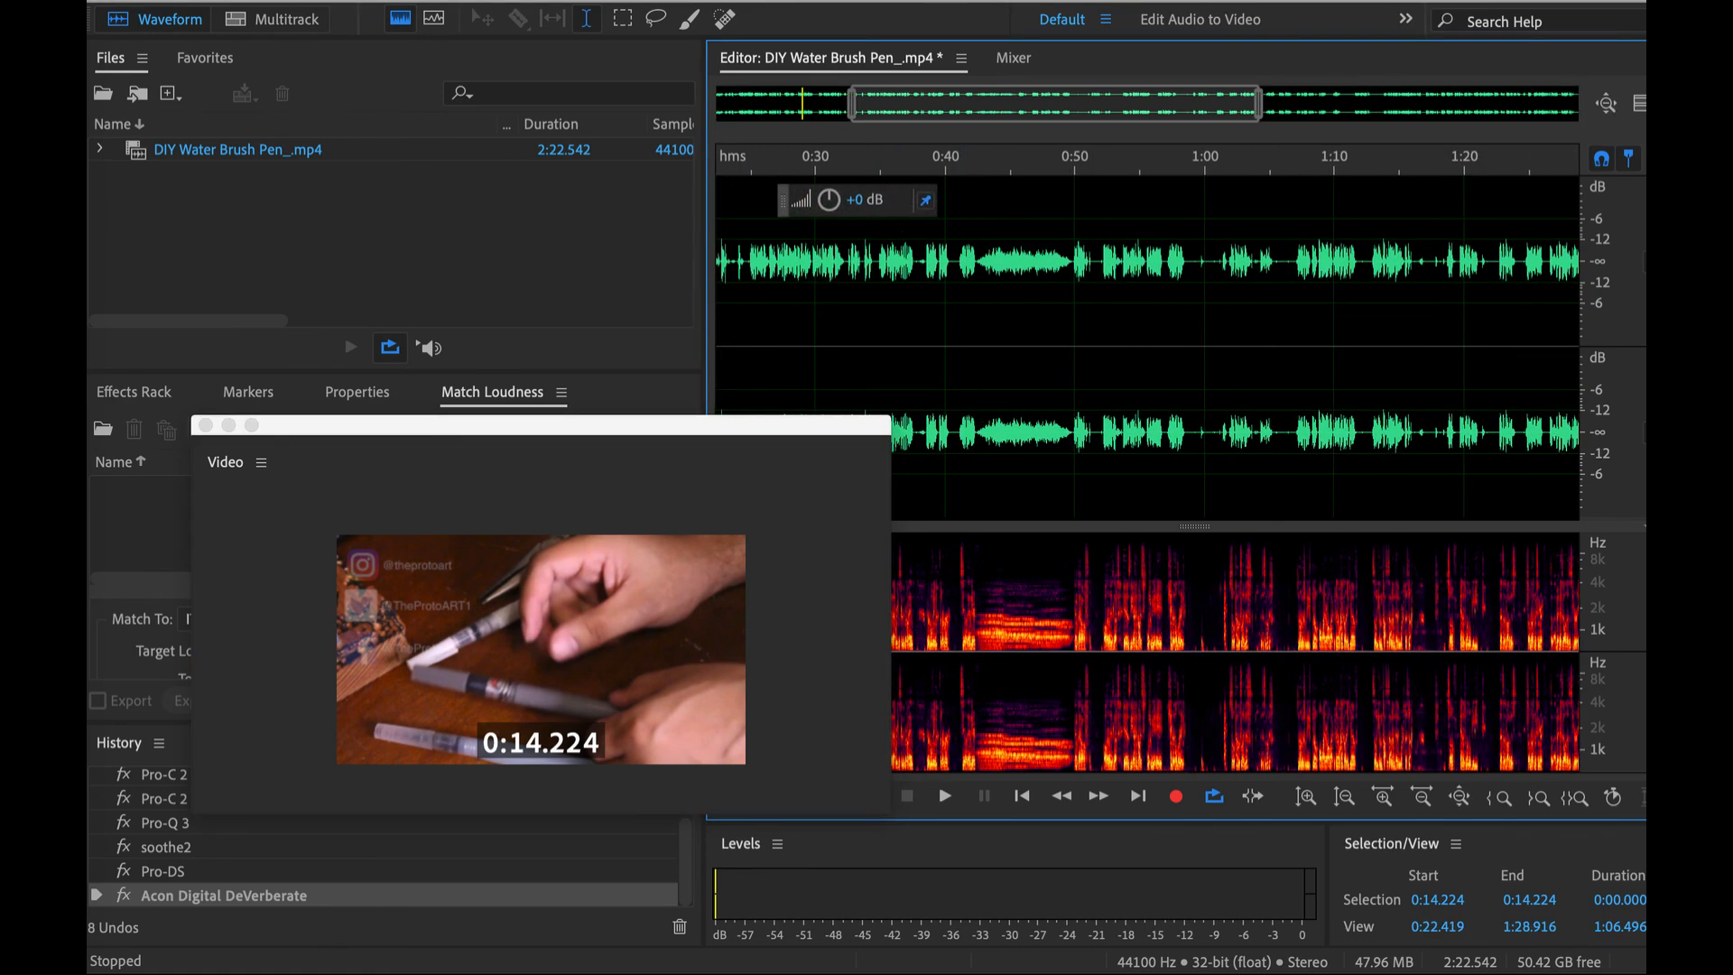
left_click(552, 1)
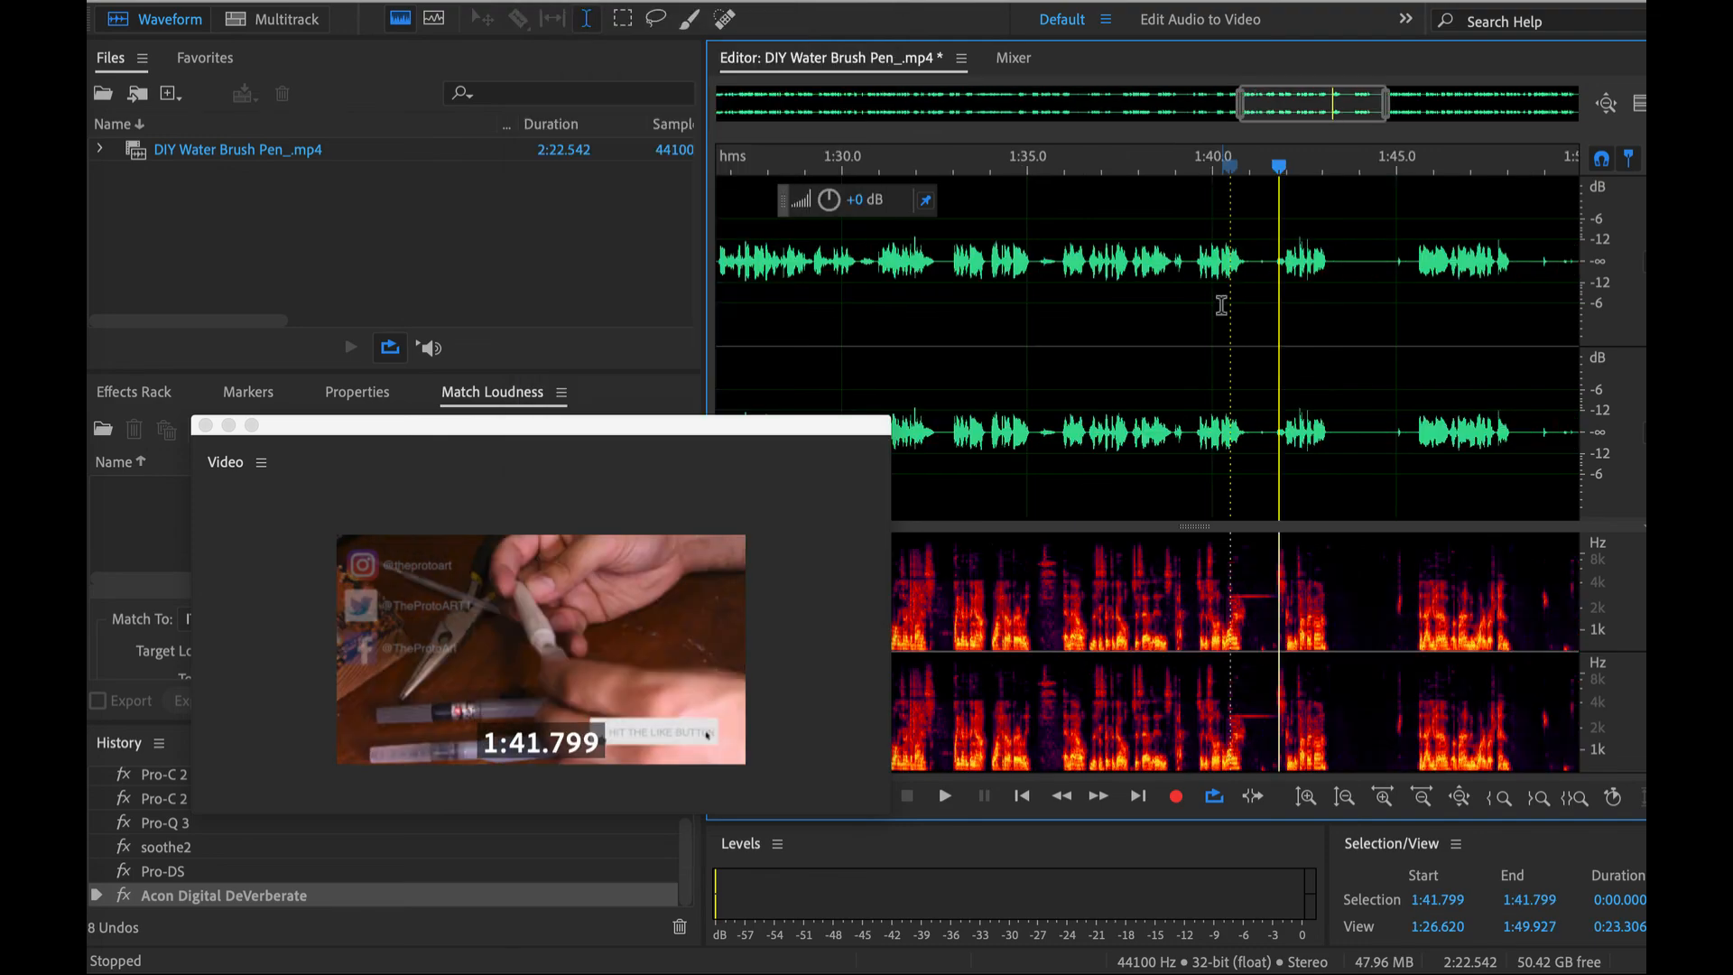
scroll(1222, 306, "down", 5)
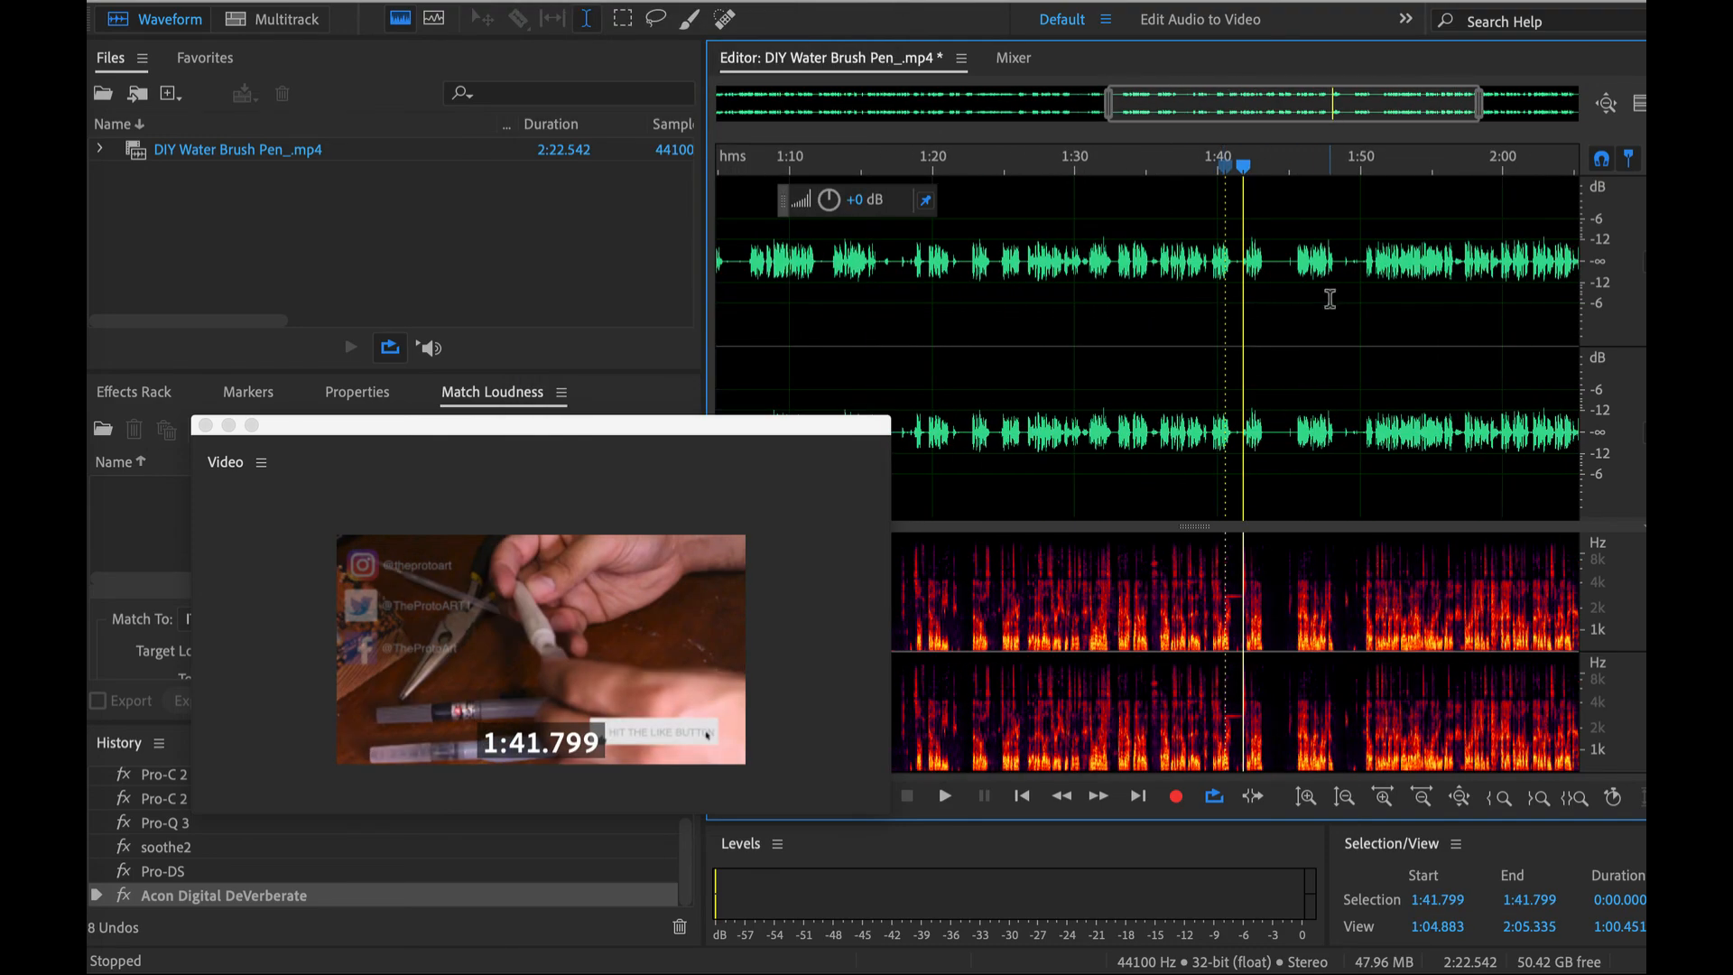
scroll(1329, 298, "up", 5)
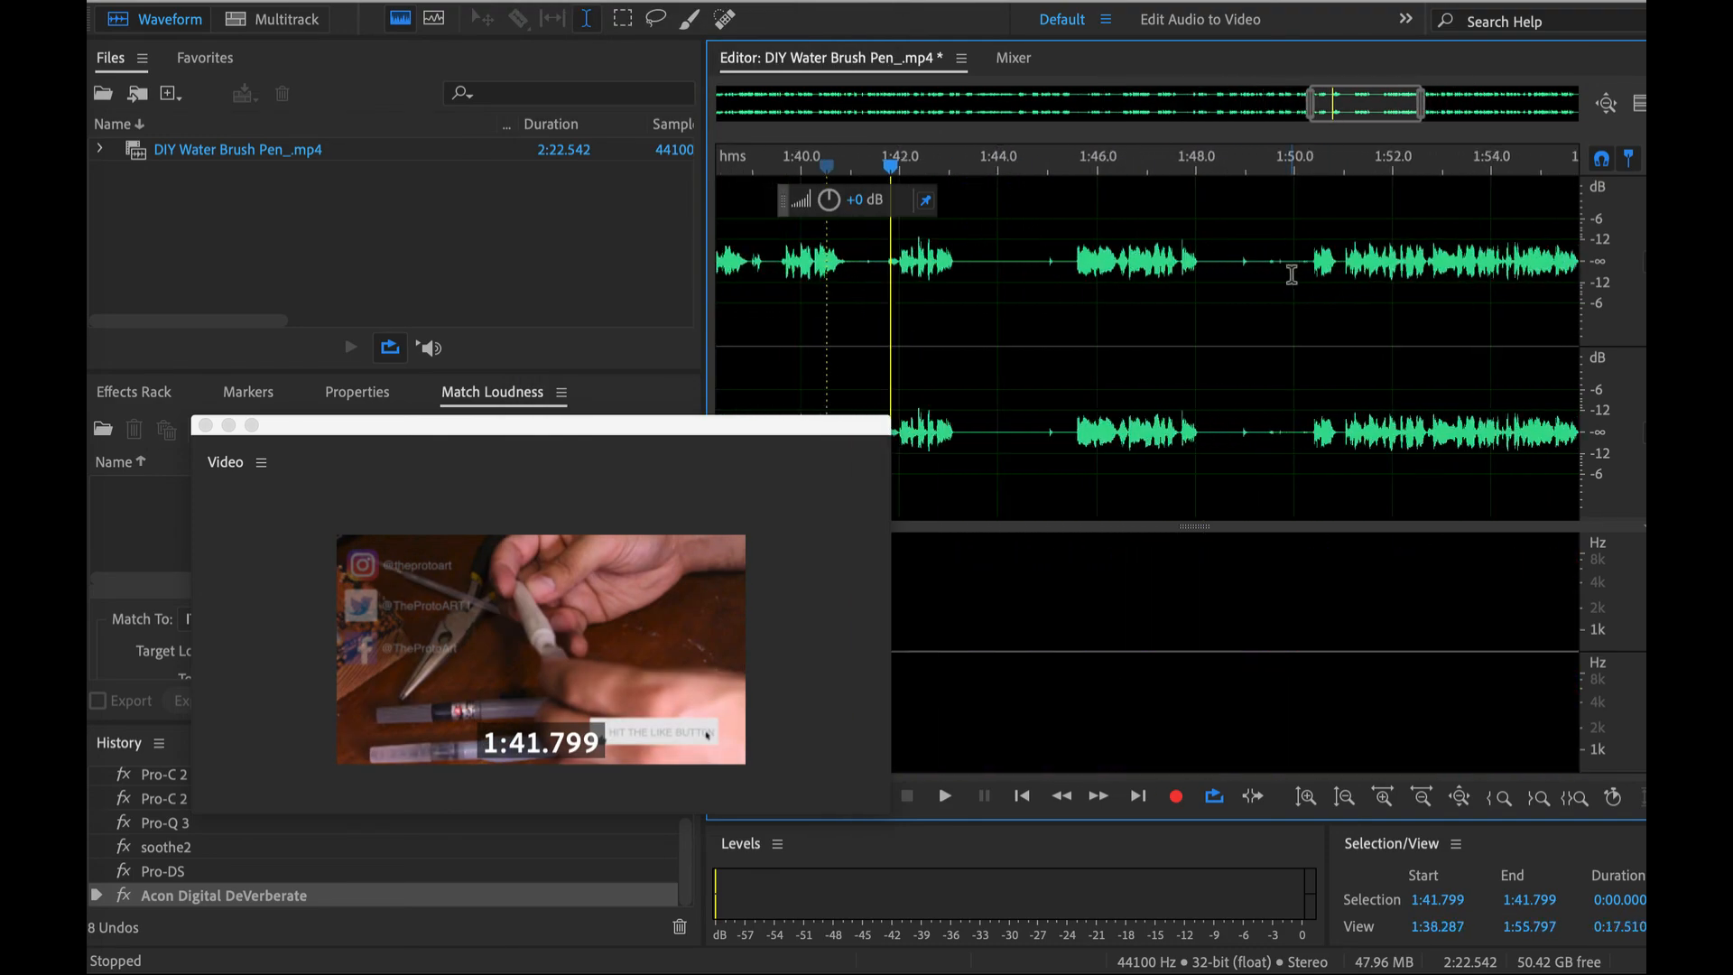
scroll(1218, 259, "down", 1)
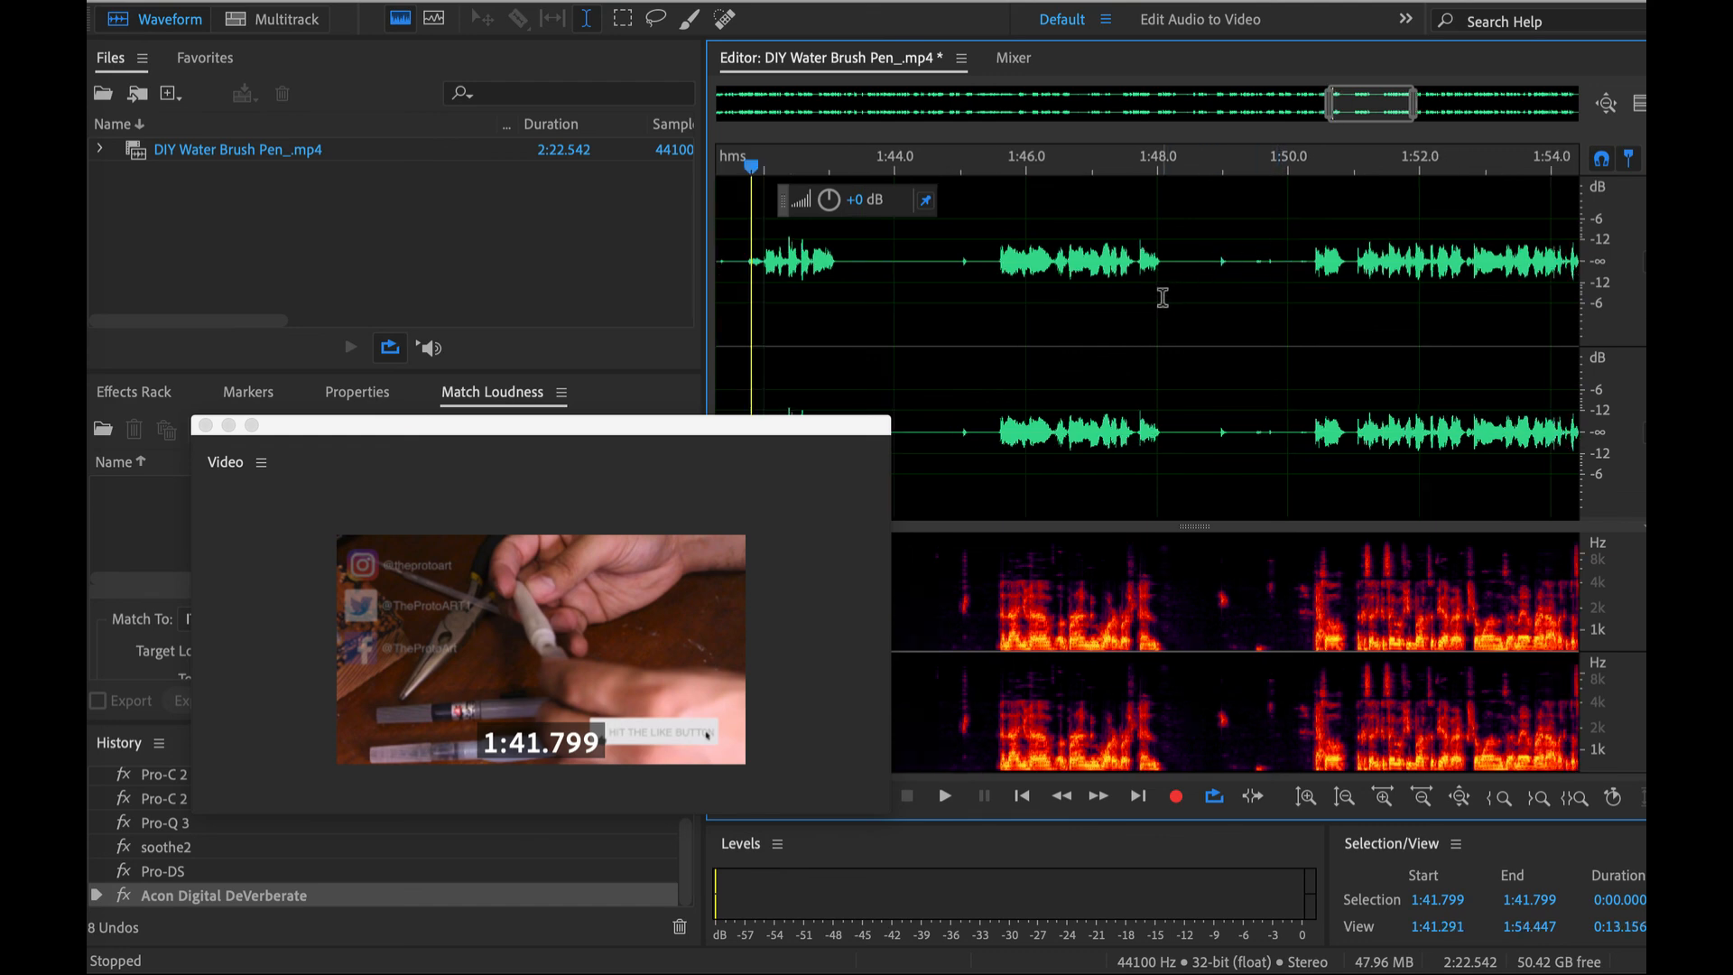
scroll(1160, 298, "down", 4)
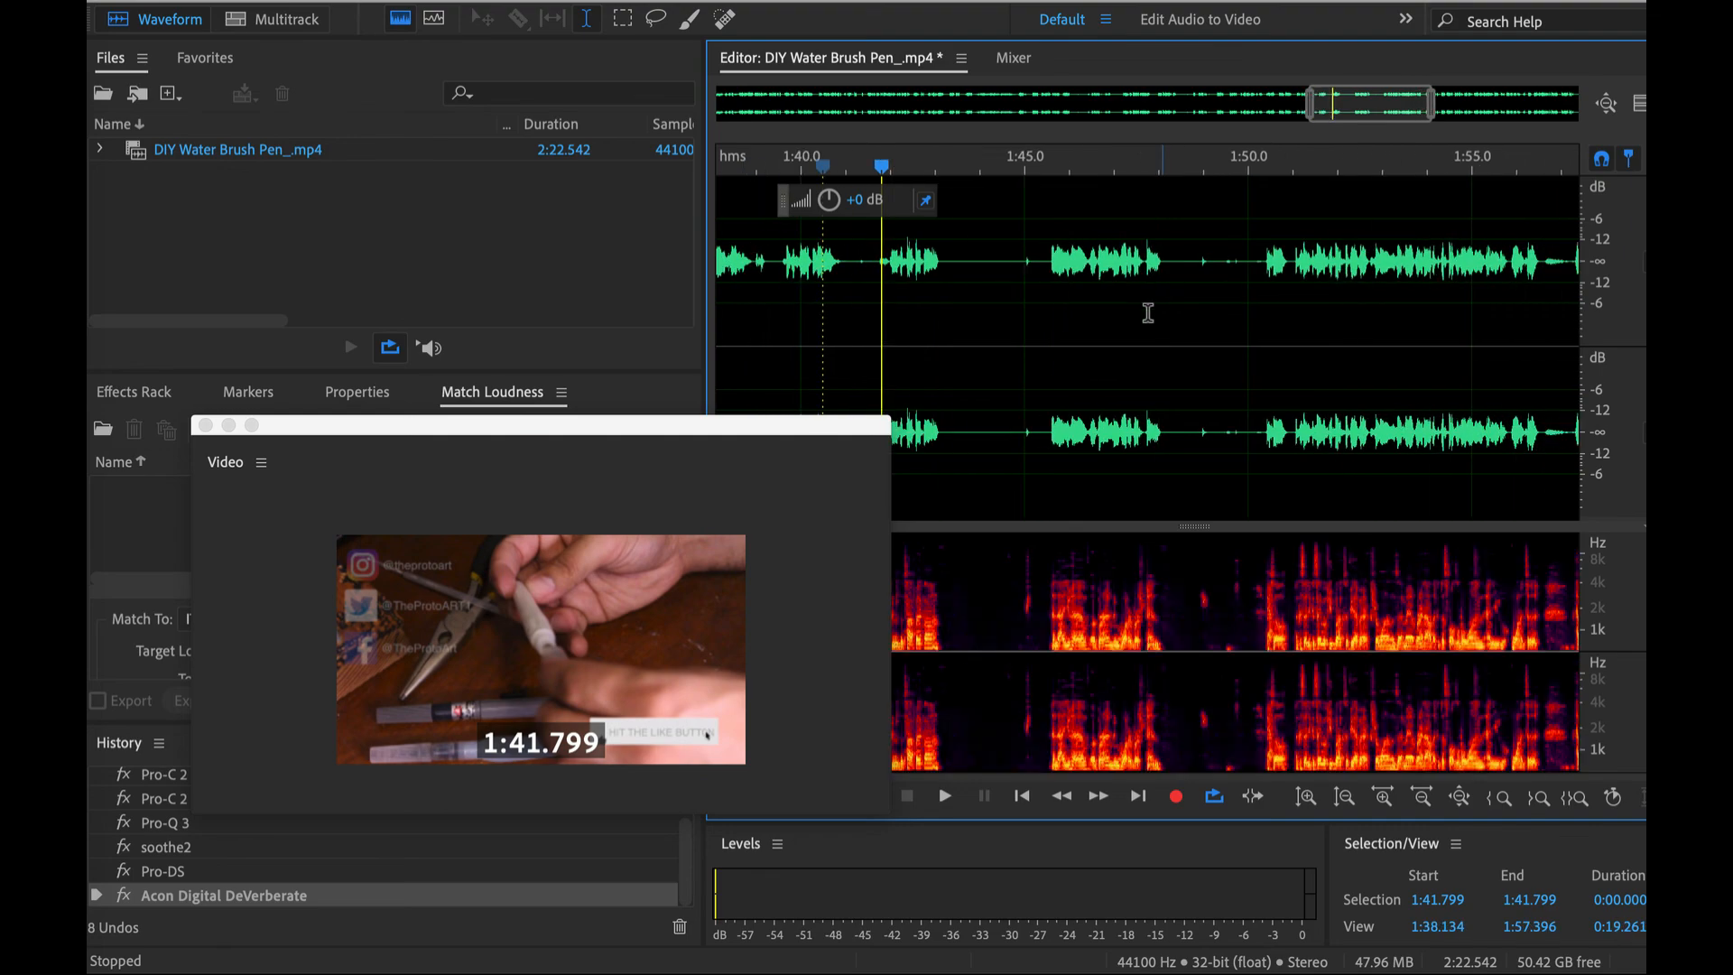
scroll(1146, 316, "down", 10)
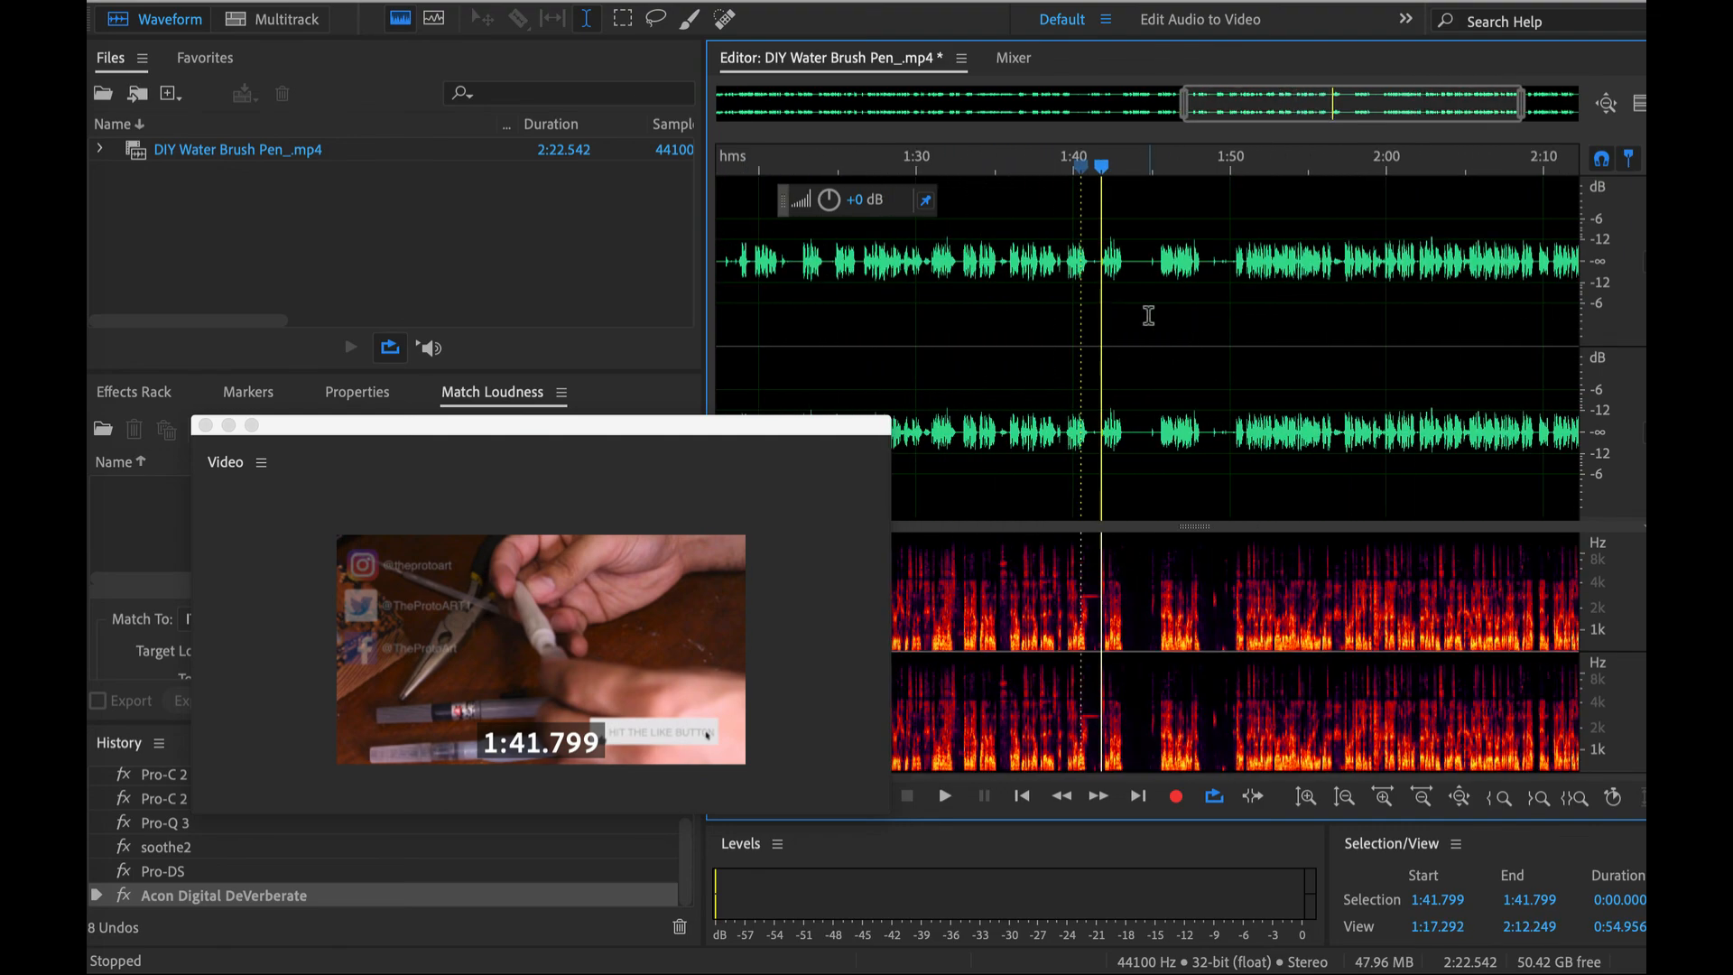
scroll(1154, 308, "up", 10)
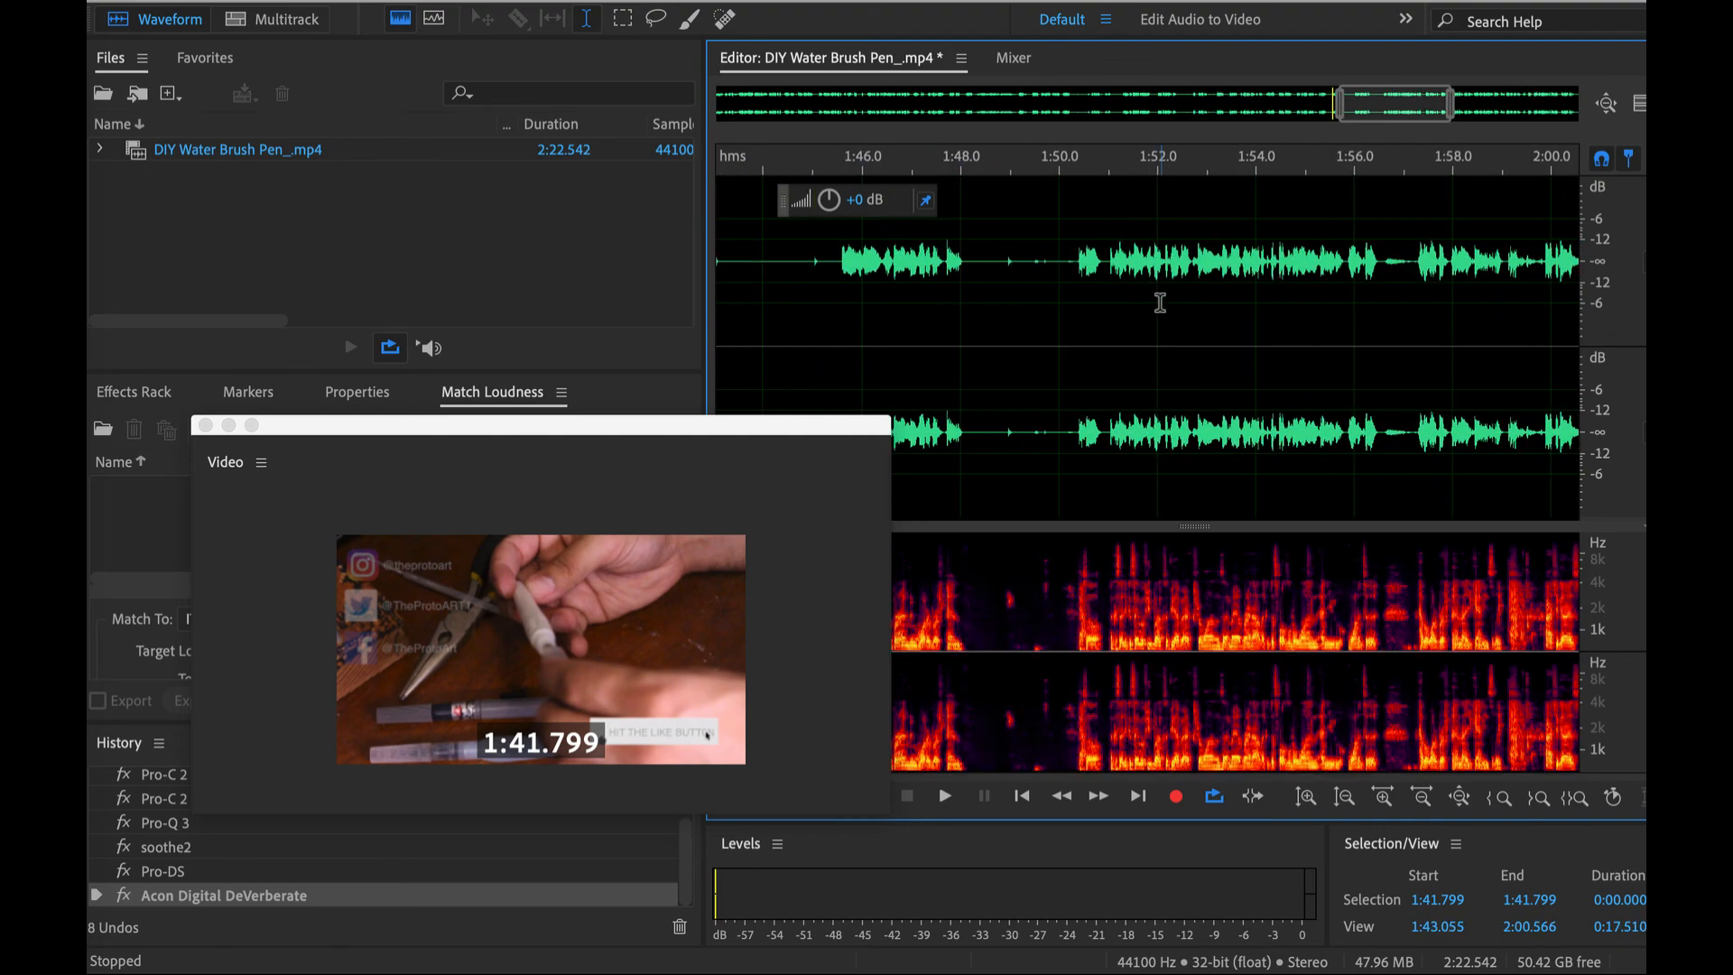